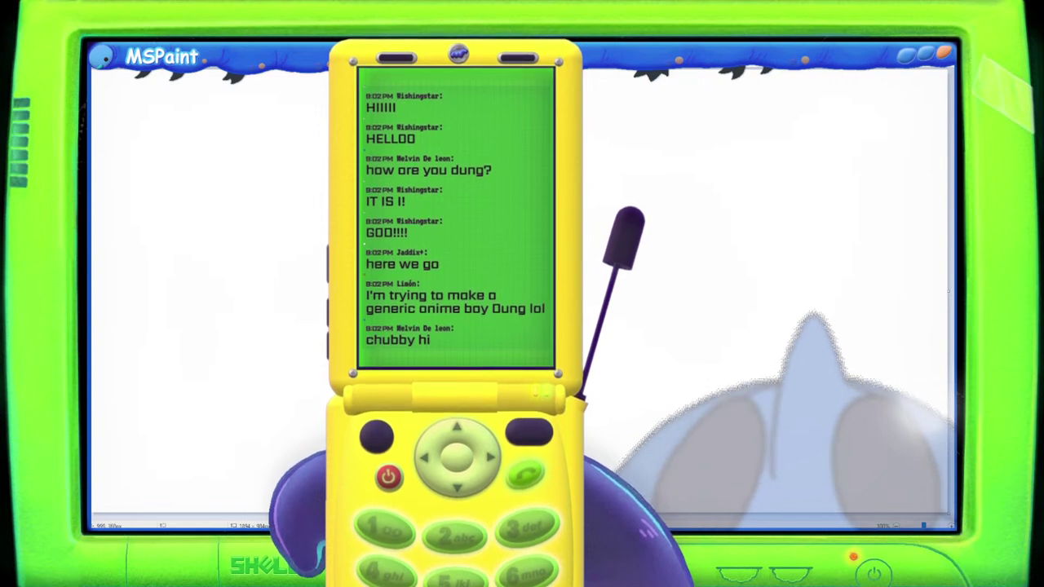
# Step: Add a final scribble and the wavy water line, then select and delete the DREDGE drawing
pyautogui.moveTo(585, 247)
pyautogui.mouseDown()
pyautogui.moveTo(611, 205)
pyautogui.moveTo(645, 223)
pyautogui.moveTo(644, 194)
pyautogui.mouseUp()
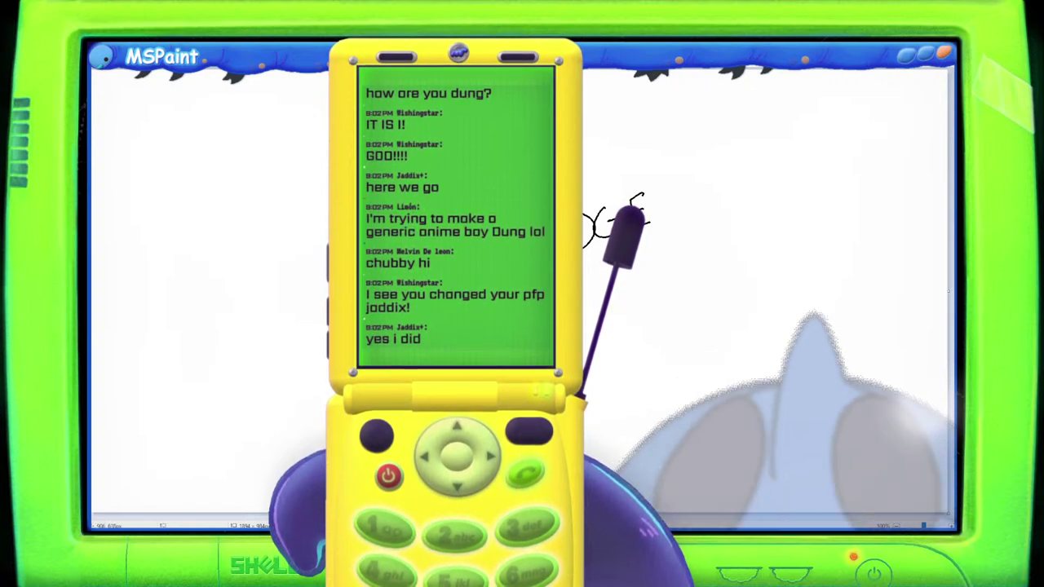
pyautogui.moveTo(585, 426); pyautogui.dragTo(762, 394)
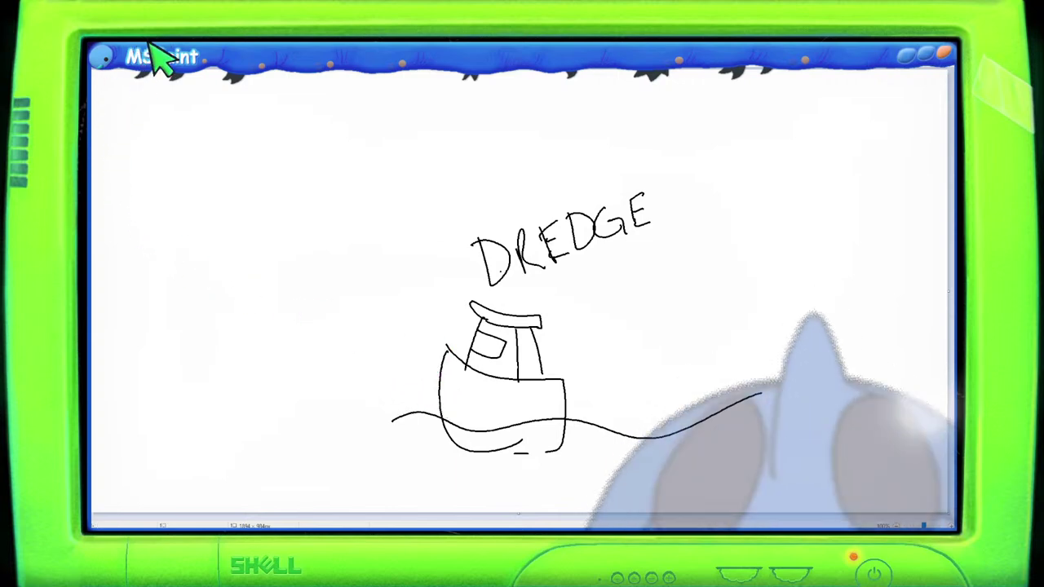
pyautogui.moveTo(375, 186)
pyautogui.mouseDown()
pyautogui.moveTo(745, 424)
pyautogui.moveTo(800, 483)
pyautogui.mouseUp()
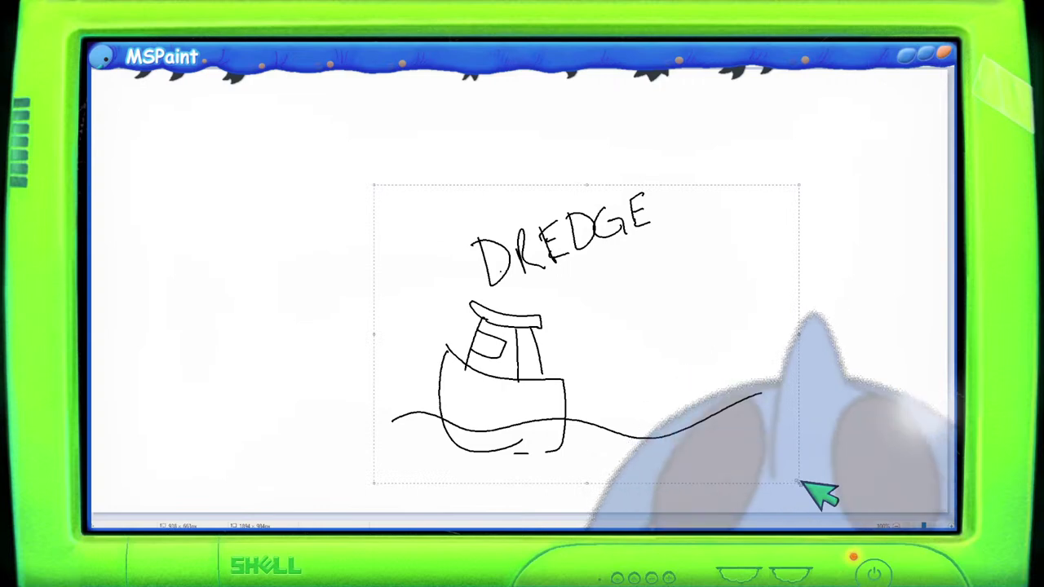
pyautogui.press('Delete')
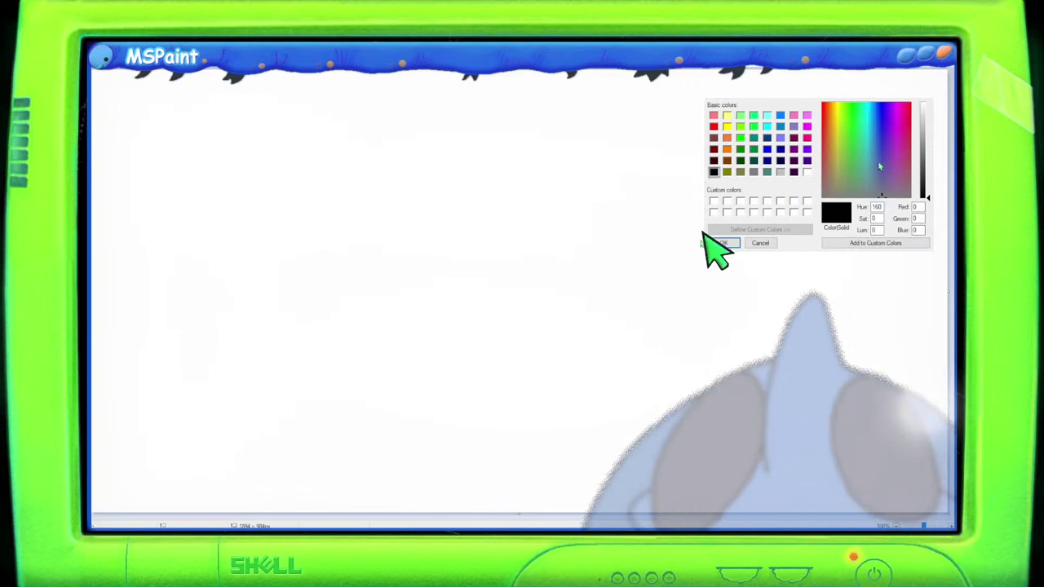
# Step: Close Edit Colors, paste the masked-costume reference photo, centre it, then delete it
pyautogui.click(708, 242)
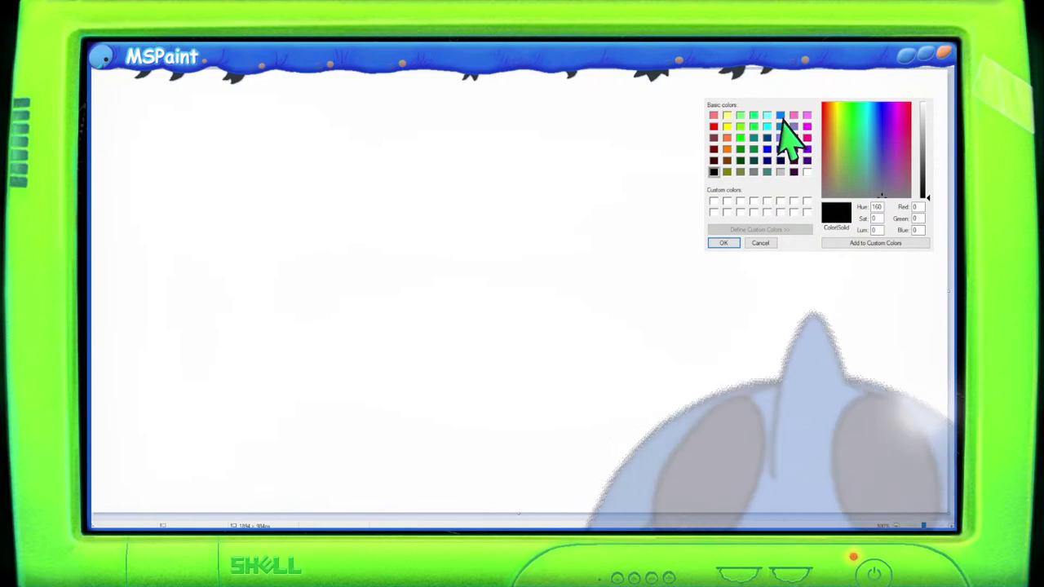
pyautogui.doubleClick(745, 169)
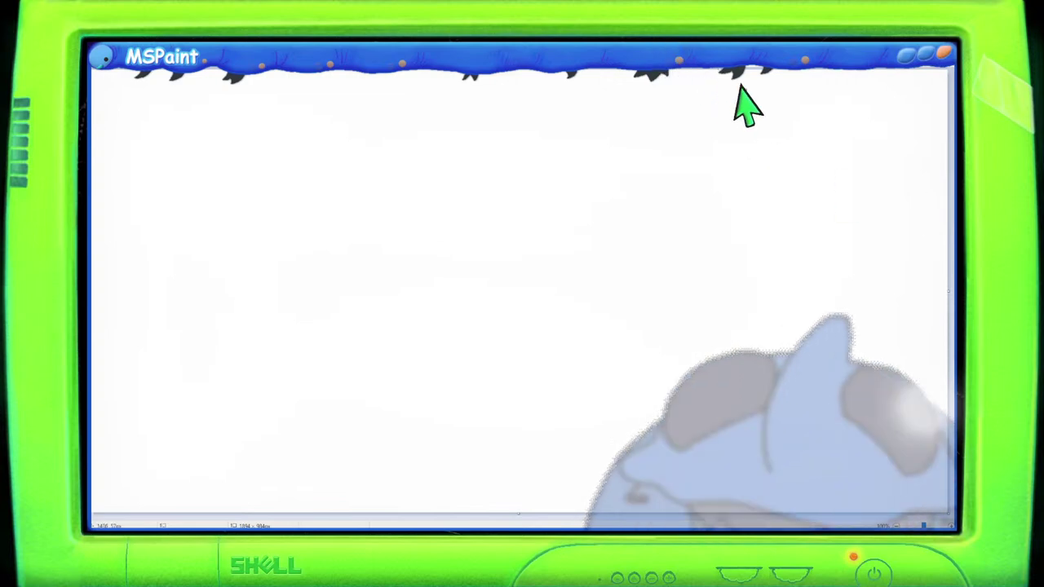
pyautogui.hotkey('ctrl', 'v')
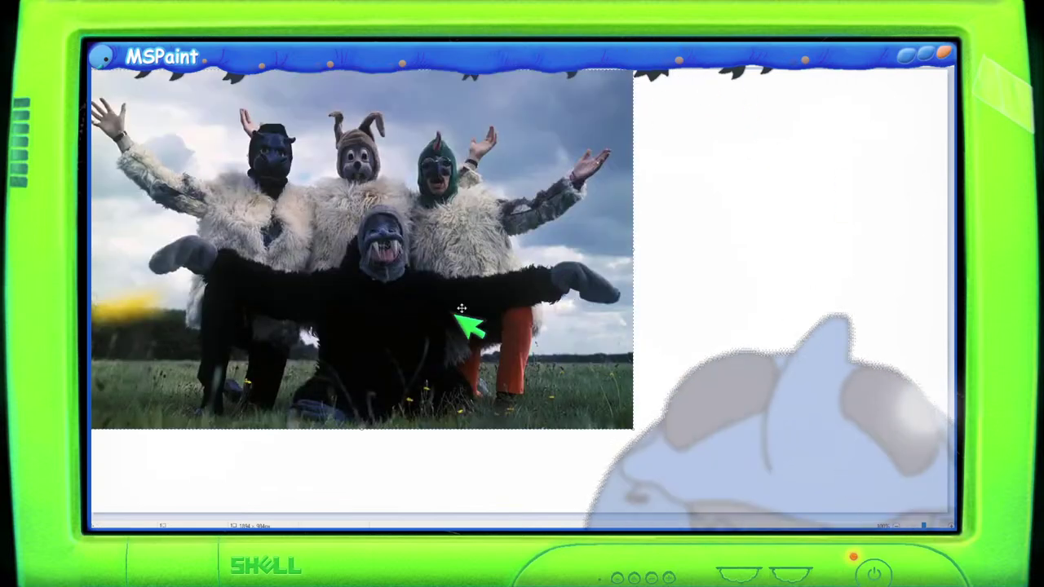
pyautogui.moveTo(459, 310); pyautogui.dragTo(544, 316)
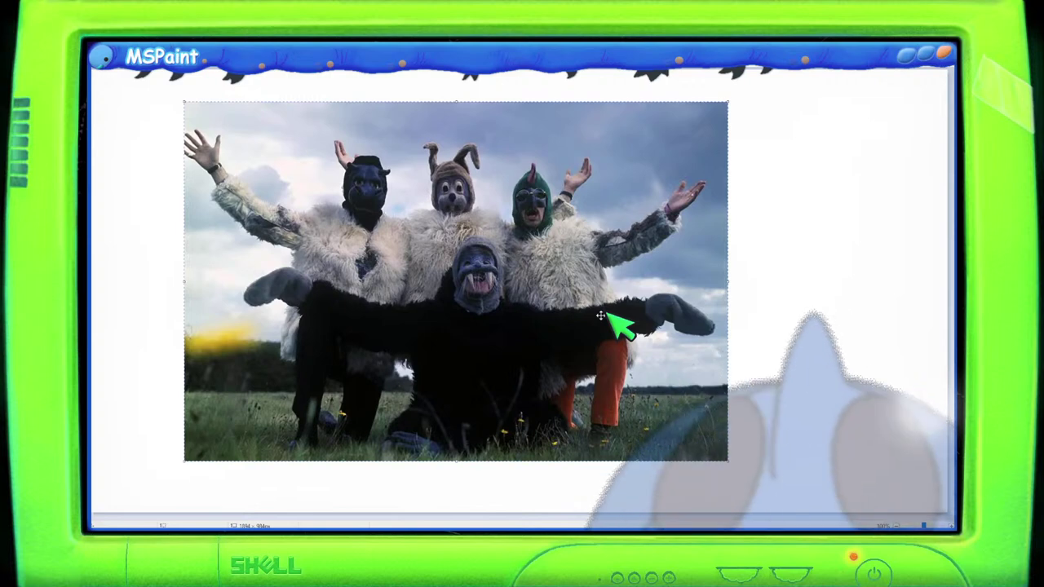
pyautogui.press('Delete')
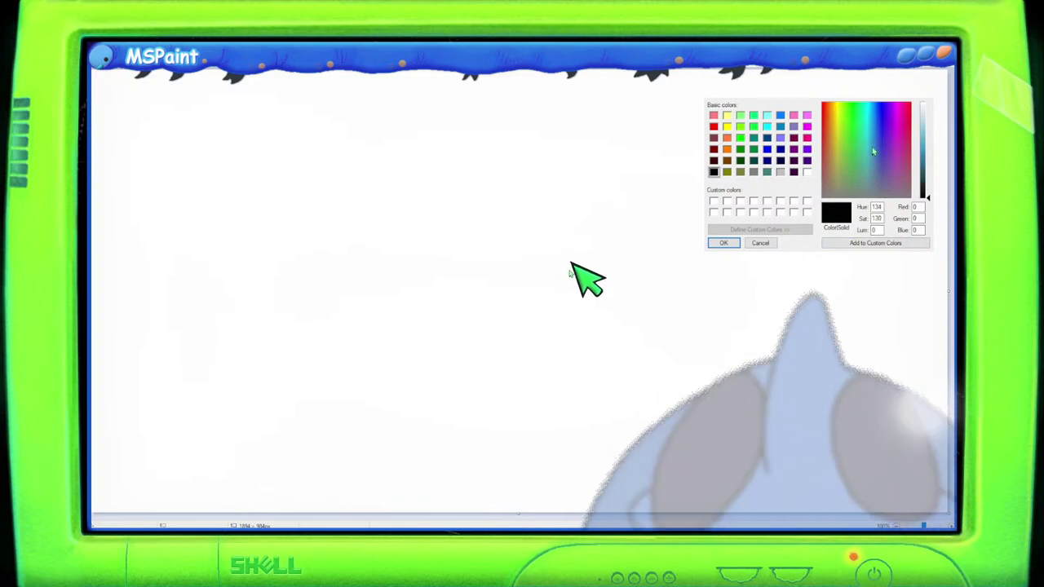
# Step: Pick a hue in the Edit Colors spectrum and fine-tune it
pyautogui.click(877, 143)
pyautogui.click(878, 136)
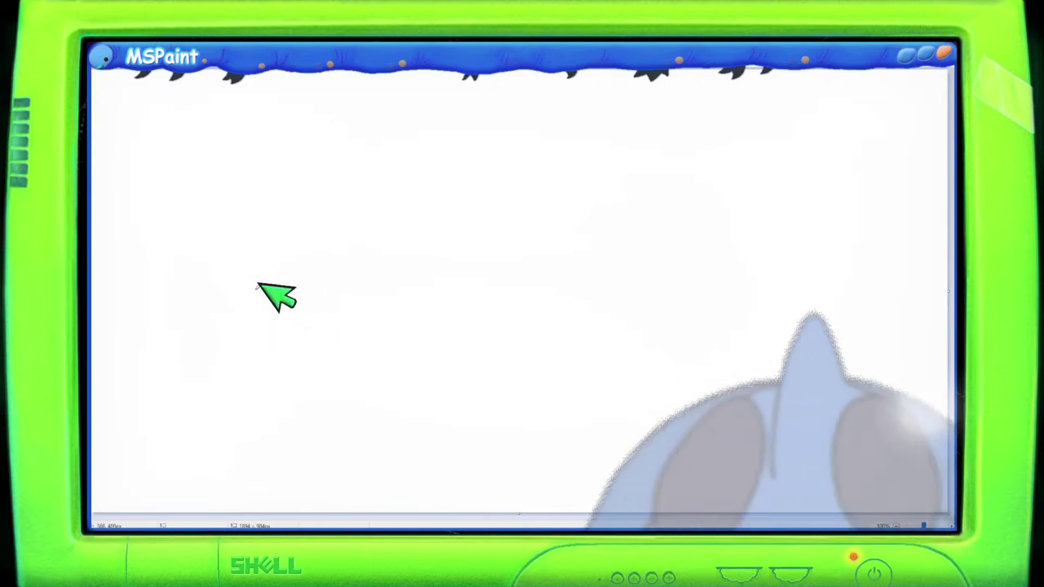
# Step: Draw jagged black fur strokes for the yeti's body and arm, undoing one bad stroke
pyautogui.moveTo(250, 324); pyautogui.dragTo(264, 291)
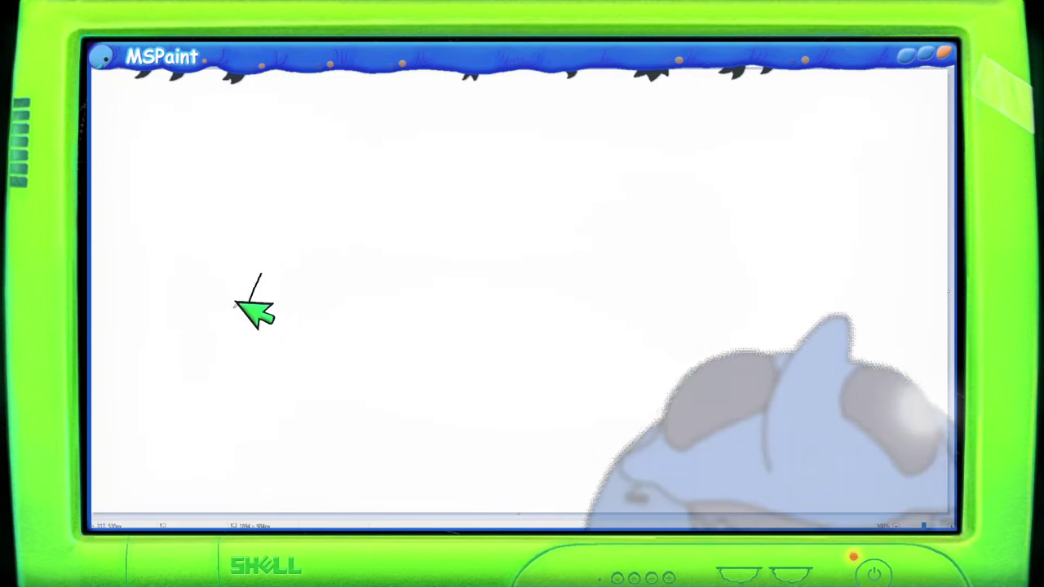
pyautogui.moveTo(237, 300)
pyautogui.mouseDown()
pyautogui.moveTo(238, 342)
pyautogui.moveTo(268, 330)
pyautogui.moveTo(263, 357)
pyautogui.mouseUp()
pyautogui.hotkey('ctrl', 'z')
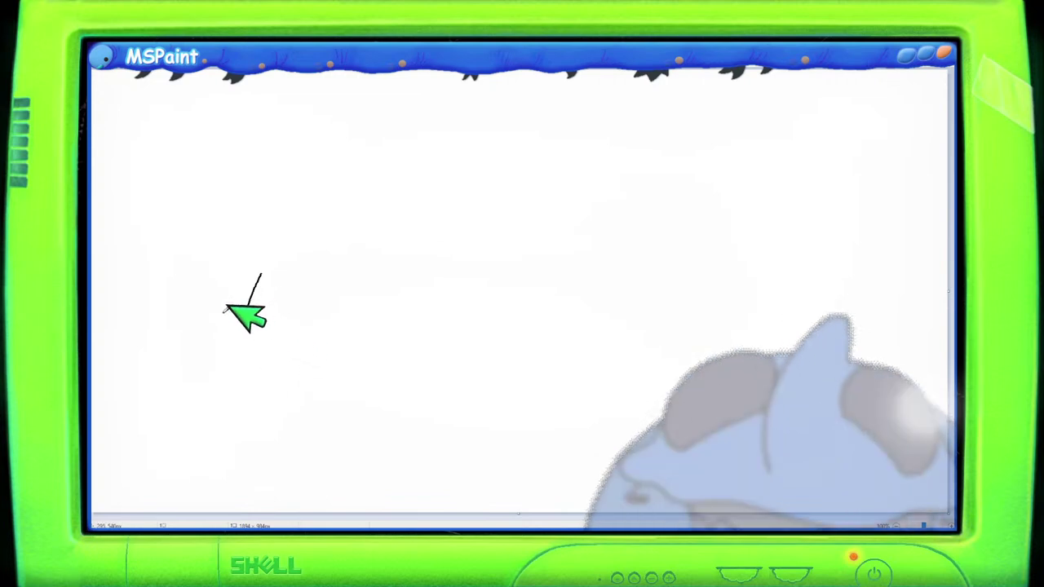
pyautogui.moveTo(234, 307)
pyautogui.mouseDown()
pyautogui.moveTo(218, 352)
pyautogui.moveTo(256, 320)
pyautogui.moveTo(256, 338)
pyautogui.moveTo(265, 328)
pyautogui.moveTo(260, 381)
pyautogui.moveTo(298, 347)
pyautogui.moveTo(307, 366)
pyautogui.moveTo(371, 379)
pyautogui.moveTo(360, 395)
pyautogui.moveTo(397, 382)
pyautogui.moveTo(407, 403)
pyautogui.moveTo(438, 384)
pyautogui.mouseUp()
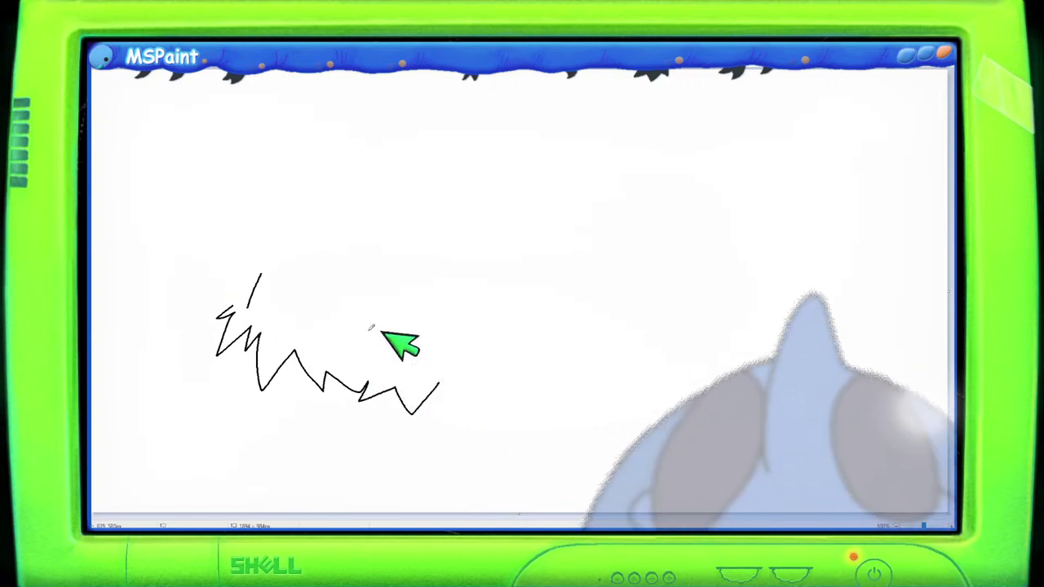
pyautogui.moveTo(256, 261)
pyautogui.mouseDown()
pyautogui.moveTo(263, 228)
pyautogui.moveTo(263, 248)
pyautogui.moveTo(298, 216)
pyautogui.moveTo(296, 238)
pyautogui.moveTo(325, 232)
pyautogui.moveTo(330, 263)
pyautogui.moveTo(351, 259)
pyautogui.moveTo(362, 277)
pyautogui.moveTo(372, 266)
pyautogui.moveTo(393, 285)
pyautogui.moveTo(419, 289)
pyautogui.mouseUp()
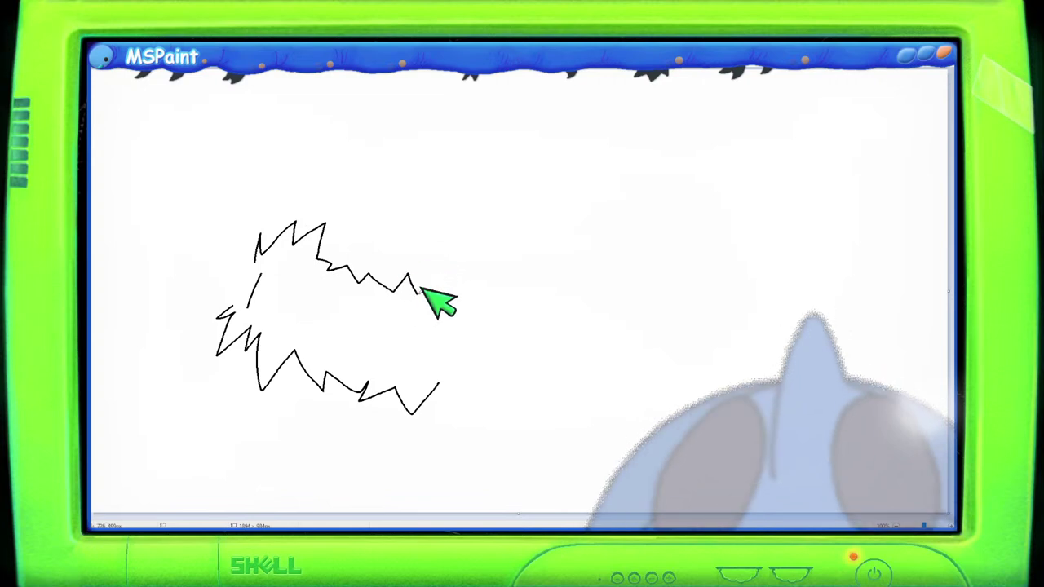
pyautogui.moveTo(430, 277)
pyautogui.mouseDown()
pyautogui.moveTo(443, 289)
pyautogui.moveTo(451, 274)
pyautogui.moveTo(458, 292)
pyautogui.mouseUp()
# Step: Add a short fur stroke at the right end and curve it up into the head's base
pyautogui.moveTo(492, 245)
pyautogui.mouseDown()
pyautogui.moveTo(478, 246)
pyautogui.moveTo(464, 286)
pyautogui.mouseUp()
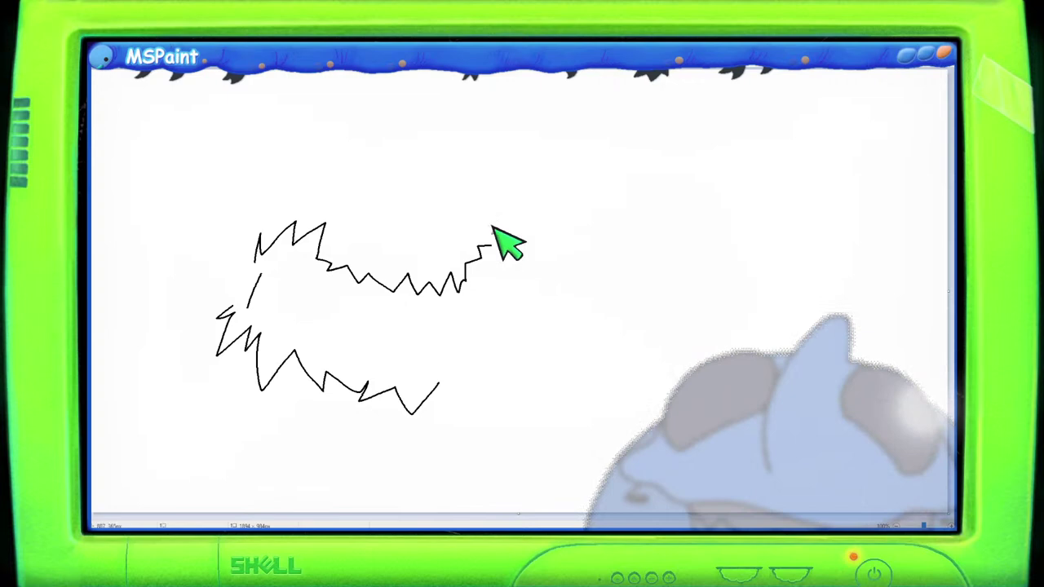
pyautogui.moveTo(503, 208); pyautogui.dragTo(492, 249)
pyautogui.moveTo(503, 204); pyautogui.dragTo(492, 250)
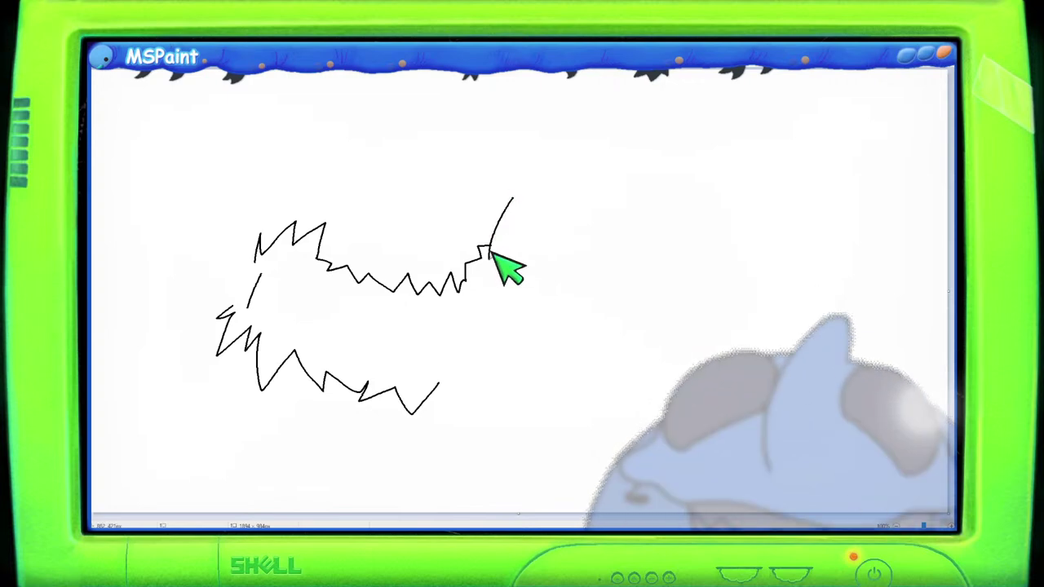
pyautogui.moveTo(519, 186); pyautogui.dragTo(495, 247)
pyautogui.moveTo(505, 196)
pyautogui.mouseDown()
pyautogui.moveTo(504, 270)
pyautogui.moveTo(489, 301)
pyautogui.moveTo(529, 317)
pyautogui.moveTo(560, 305)
pyautogui.moveTo(558, 287)
pyautogui.moveTo(581, 313)
pyautogui.moveTo(610, 301)
pyautogui.moveTo(610, 267)
pyautogui.mouseUp()
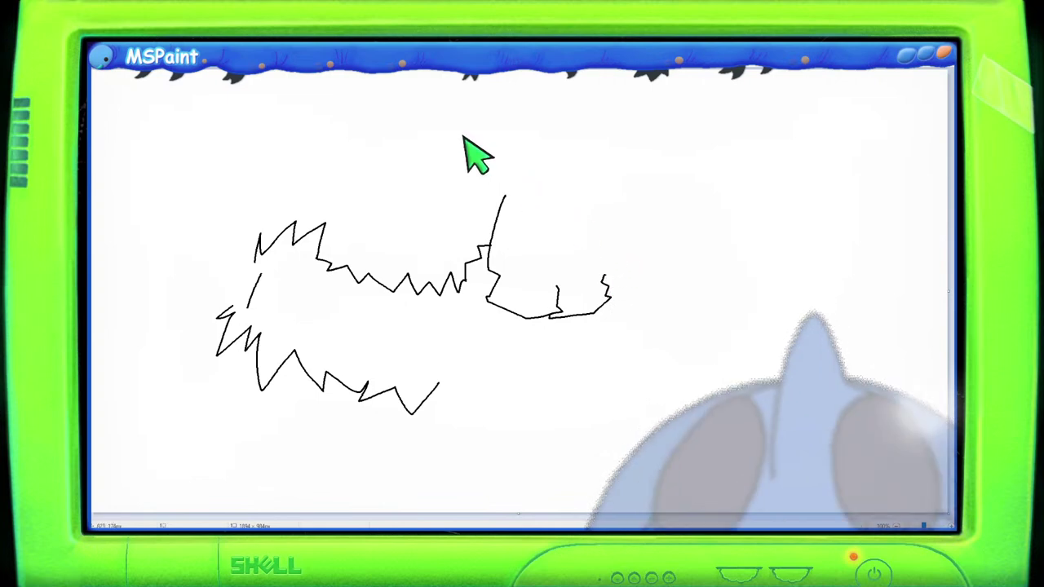
# Step: Draw the rounded, skull-like head outline, redoing the first stroke and closing the top
pyautogui.moveTo(507, 190)
pyautogui.mouseDown()
pyautogui.moveTo(570, 167)
pyautogui.moveTo(597, 193)
pyautogui.moveTo(608, 235)
pyautogui.mouseUp()
pyautogui.hotkey('ctrl', 'z')
pyautogui.moveTo(509, 190)
pyautogui.mouseDown()
pyautogui.moveTo(533, 173)
pyautogui.moveTo(584, 173)
pyautogui.moveTo(609, 196)
pyautogui.mouseUp()
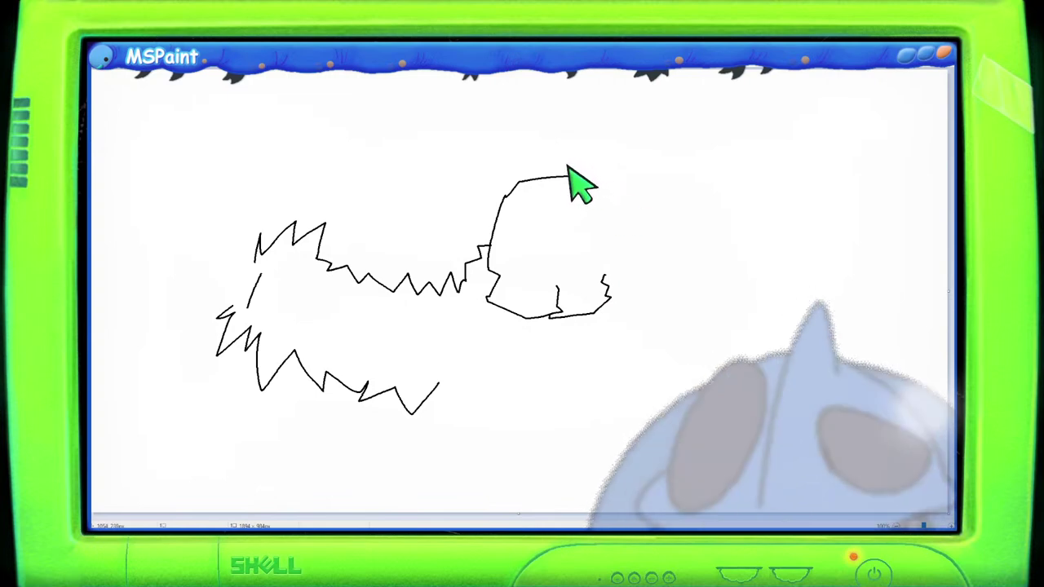
pyautogui.moveTo(575, 171)
pyautogui.mouseDown()
pyautogui.moveTo(597, 198)
pyautogui.moveTo(588, 197)
pyautogui.moveTo(598, 202)
pyautogui.moveTo(608, 271)
pyautogui.mouseUp()
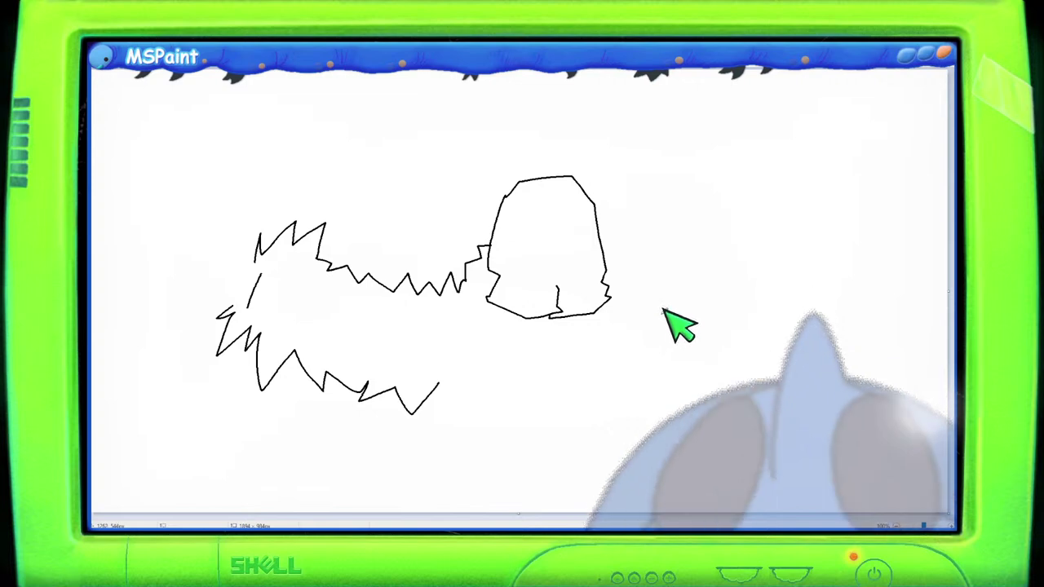
# Step: Draw two narrow pointed eye shapes inside the head, closing the second eye's outline
pyautogui.moveTo(521, 242); pyautogui.dragTo(536, 271)
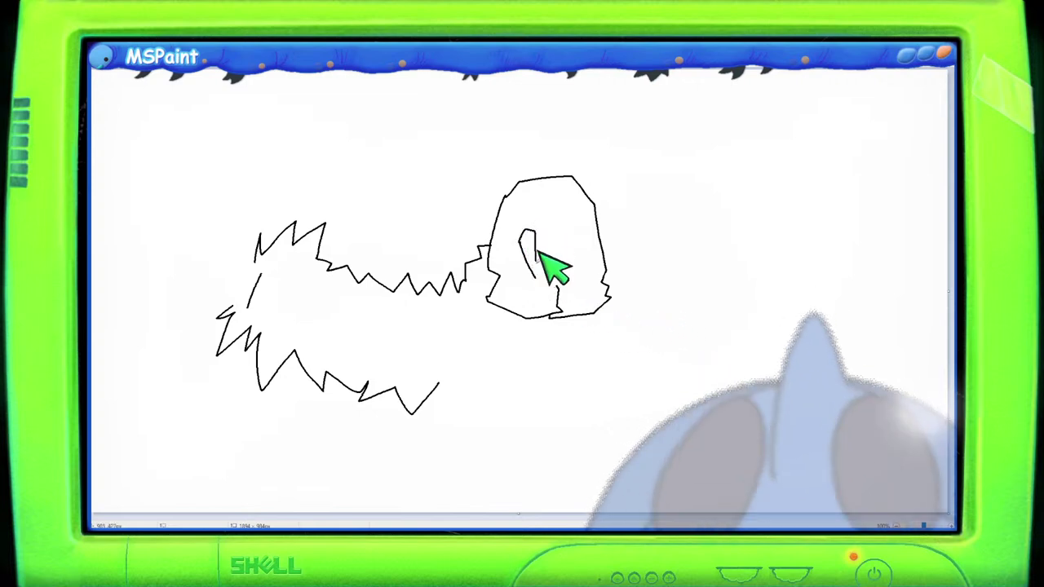
pyautogui.moveTo(566, 228)
pyautogui.mouseDown()
pyautogui.moveTo(580, 217)
pyautogui.moveTo(568, 224)
pyautogui.moveTo(575, 281)
pyautogui.mouseUp()
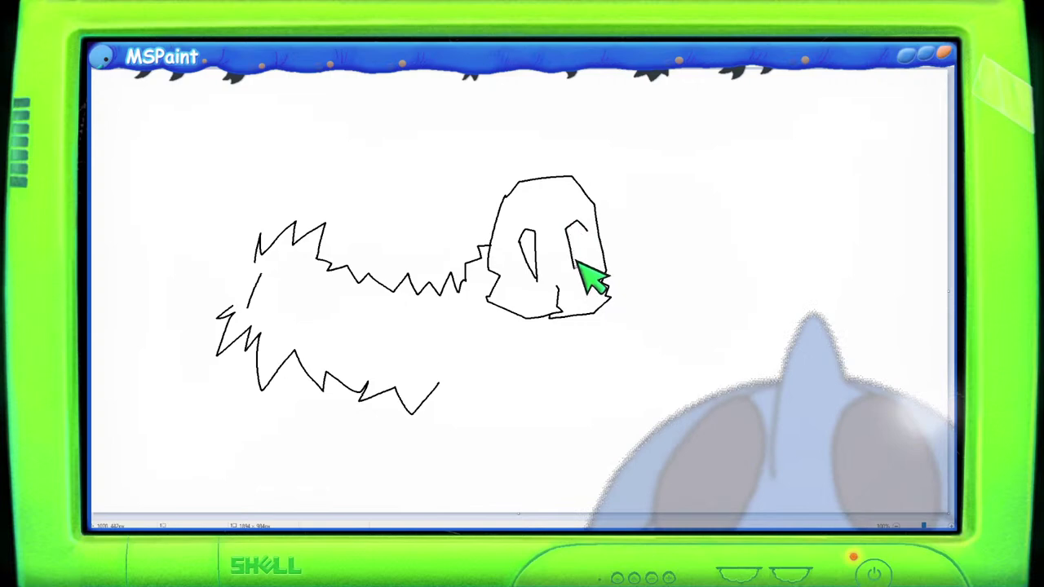
pyautogui.moveTo(582, 278); pyautogui.dragTo(590, 229)
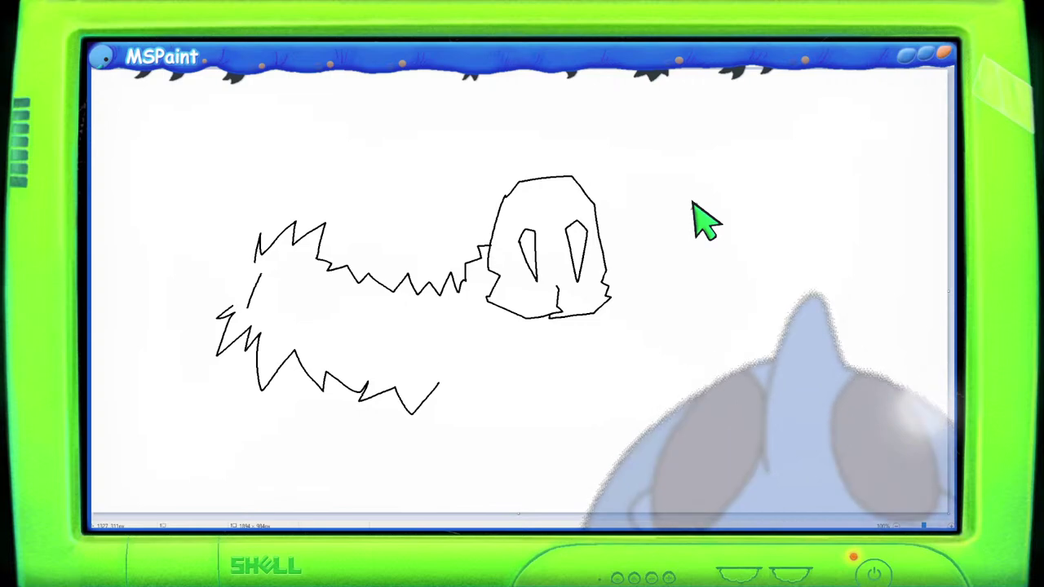
pyautogui.moveTo(696, 156); pyautogui.dragTo(729, 160)
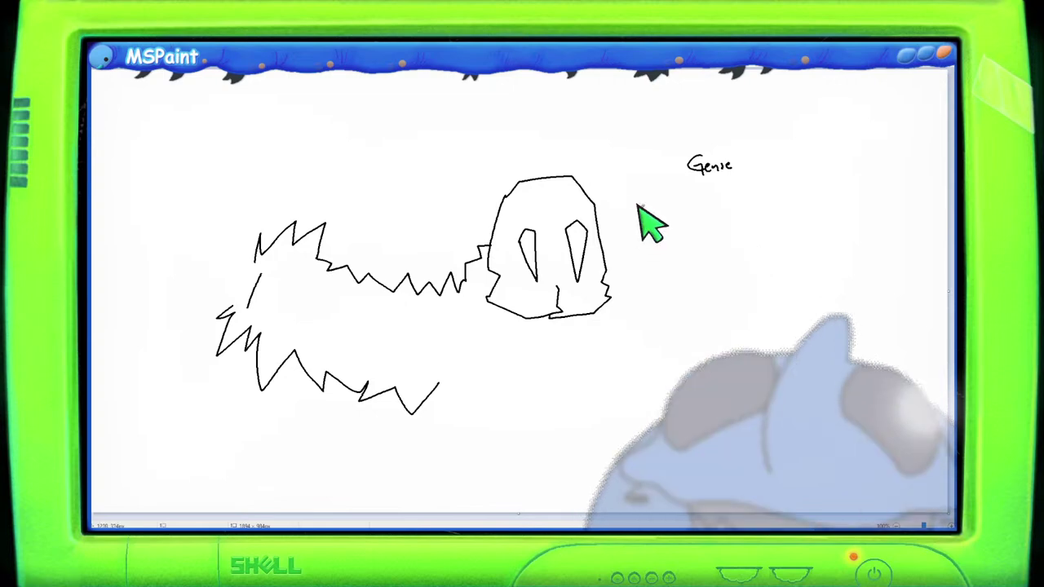
pyautogui.moveTo(700, 214)
pyautogui.mouseDown()
pyautogui.moveTo(706, 226)
pyautogui.moveTo(734, 219)
pyautogui.moveTo(734, 229)
pyautogui.mouseUp()
pyautogui.moveTo(710, 175)
pyautogui.mouseDown()
pyautogui.moveTo(710, 196)
pyautogui.moveTo(748, 179)
pyautogui.mouseUp()
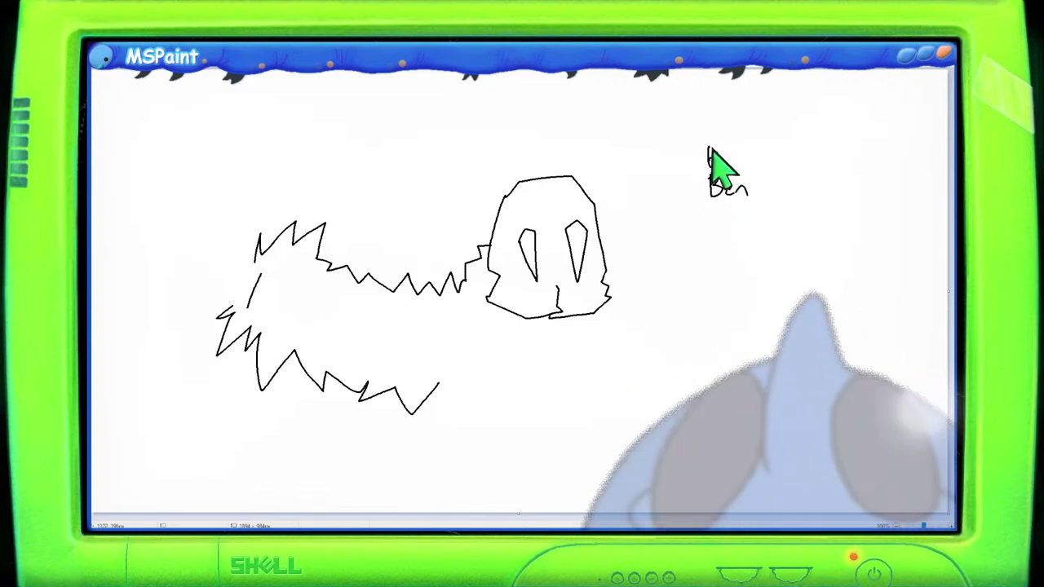
pyautogui.moveTo(708, 149); pyautogui.dragTo(708, 169)
pyautogui.moveTo(708, 149)
pyautogui.mouseDown()
pyautogui.moveTo(710, 170)
pyautogui.moveTo(737, 168)
pyautogui.mouseUp()
pyautogui.moveTo(744, 159); pyautogui.dragTo(743, 171)
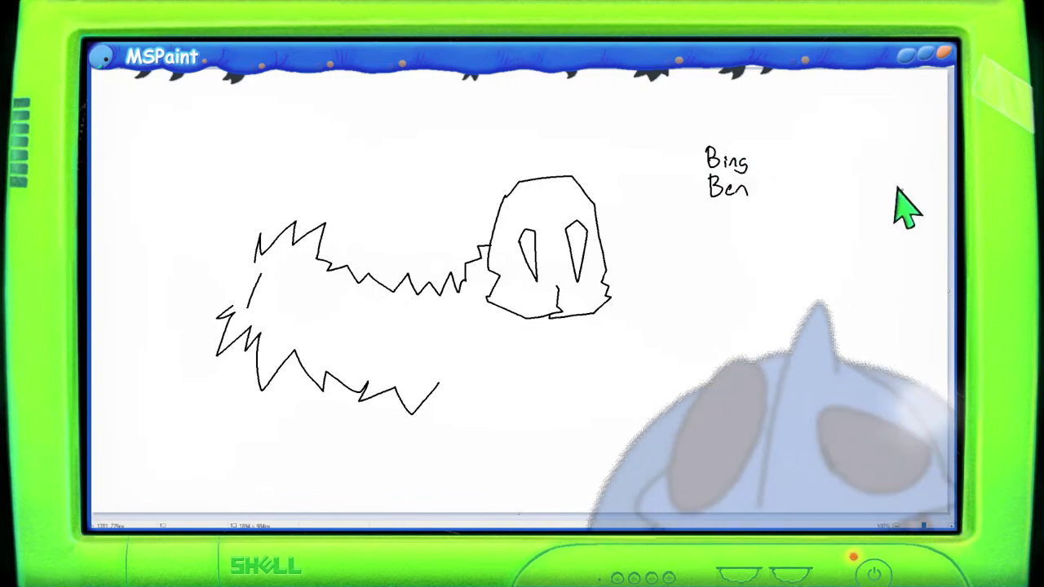
pyautogui.hotkey('ctrl', 'z')
pyautogui.hotkey('ctrl', 'z')
pyautogui.hotkey('ctrl', 'z')
pyautogui.hotkey('ctrl', 'z')
pyautogui.hotkey('ctrl', 'z')
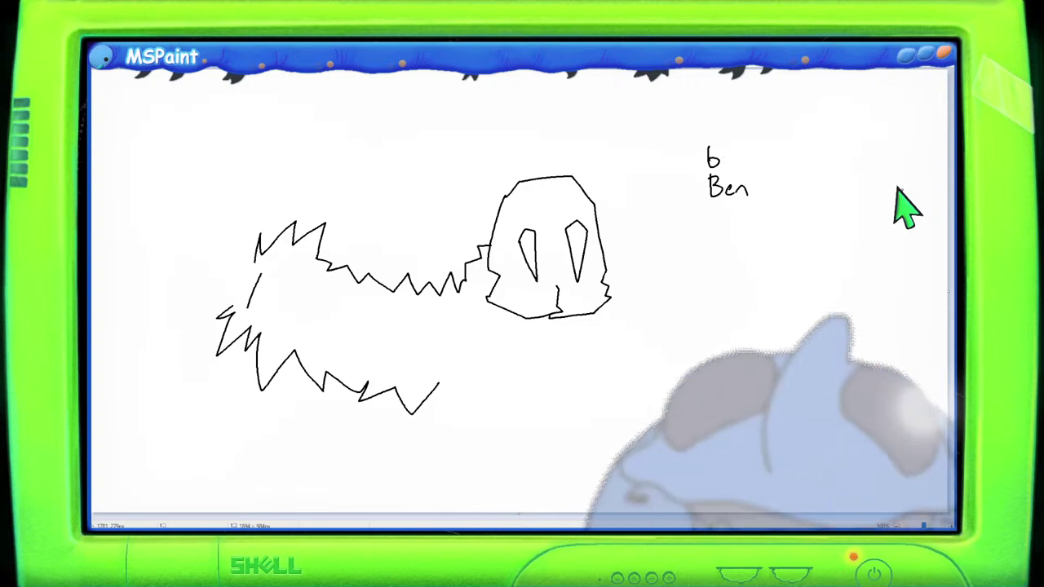
pyautogui.hotkey('ctrl', 'z')
pyautogui.hotkey('ctrl', 'z')
pyautogui.hotkey('ctrl', 'z')
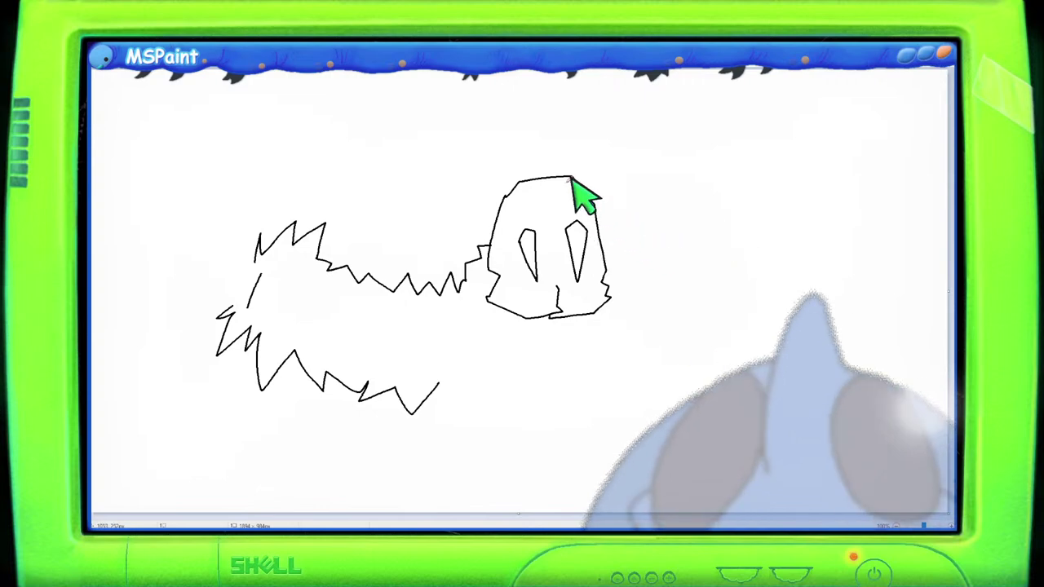
# Step: Add angry brow dashes and a loop around the left eye, then bucket-fill the mouth black
pyautogui.moveTo(535, 215); pyautogui.dragTo(557, 209)
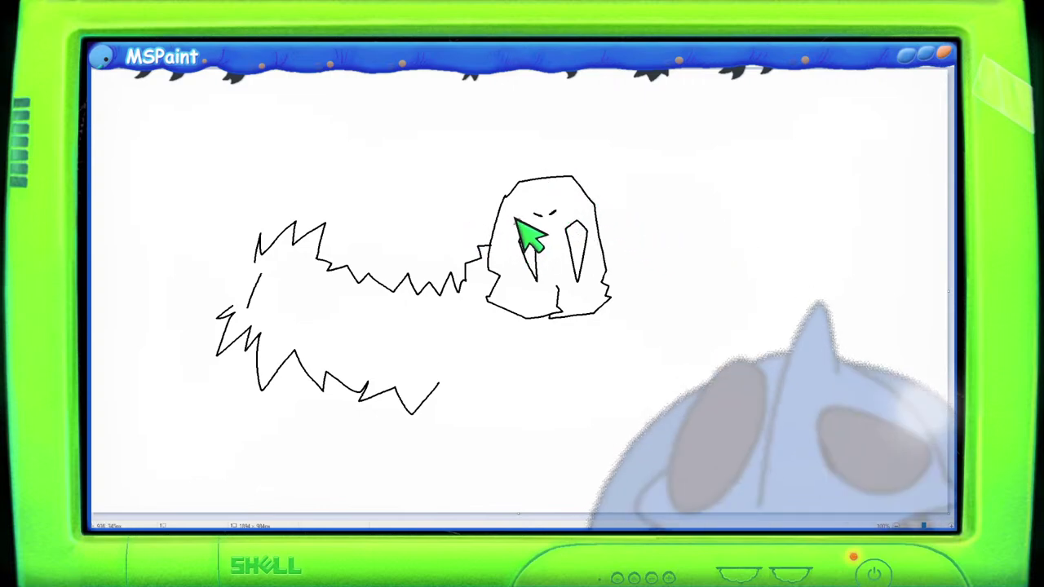
pyautogui.moveTo(504, 222)
pyautogui.mouseDown()
pyautogui.moveTo(504, 256)
pyautogui.moveTo(521, 232)
pyautogui.moveTo(560, 226)
pyautogui.moveTo(571, 240)
pyautogui.moveTo(539, 227)
pyautogui.mouseUp()
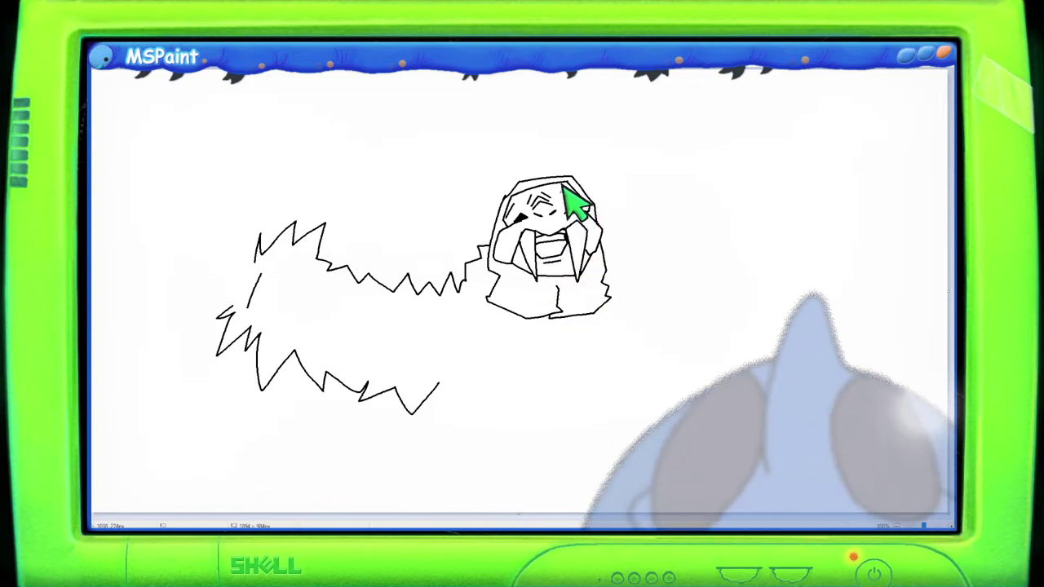
pyautogui.click(544, 241)
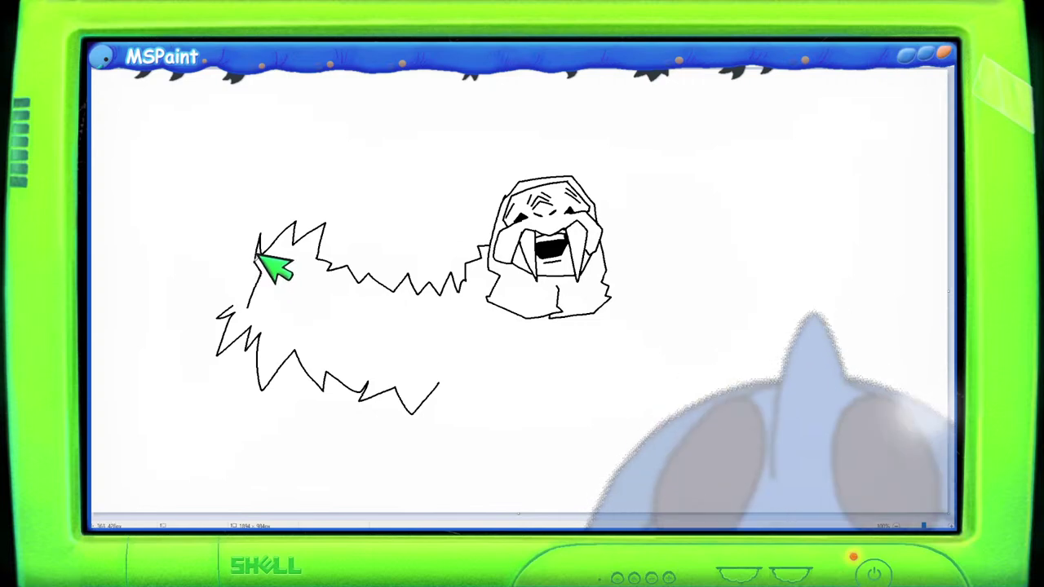
# Step: Draw a pointing hand at the left arm's tip and a jagged fur arm edge right from the face
pyautogui.moveTo(256, 256)
pyautogui.mouseDown()
pyautogui.moveTo(206, 239)
pyautogui.moveTo(130, 277)
pyautogui.moveTo(155, 299)
pyautogui.moveTo(218, 281)
pyautogui.moveTo(229, 266)
pyautogui.moveTo(194, 270)
pyautogui.moveTo(209, 294)
pyautogui.mouseUp()
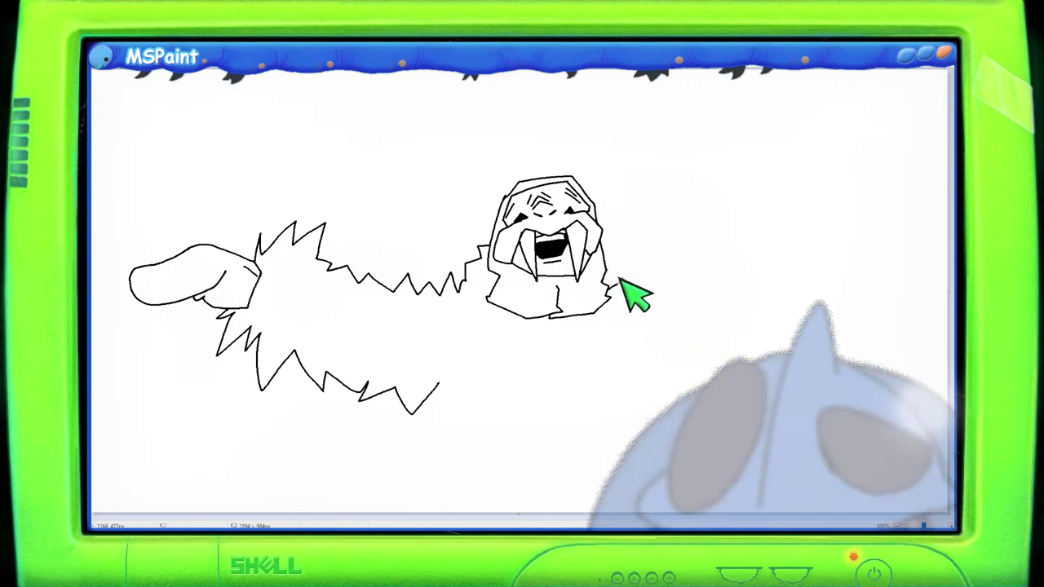
pyautogui.moveTo(627, 285)
pyautogui.mouseDown()
pyautogui.moveTo(680, 280)
pyautogui.moveTo(678, 296)
pyautogui.moveTo(693, 302)
pyautogui.moveTo(726, 285)
pyautogui.moveTo(737, 295)
pyautogui.moveTo(757, 279)
pyautogui.moveTo(770, 288)
pyautogui.moveTo(814, 270)
pyautogui.moveTo(819, 279)
pyautogui.moveTo(834, 258)
pyautogui.moveTo(845, 268)
pyautogui.moveTo(850, 255)
pyautogui.moveTo(853, 267)
pyautogui.moveTo(877, 265)
pyautogui.mouseUp()
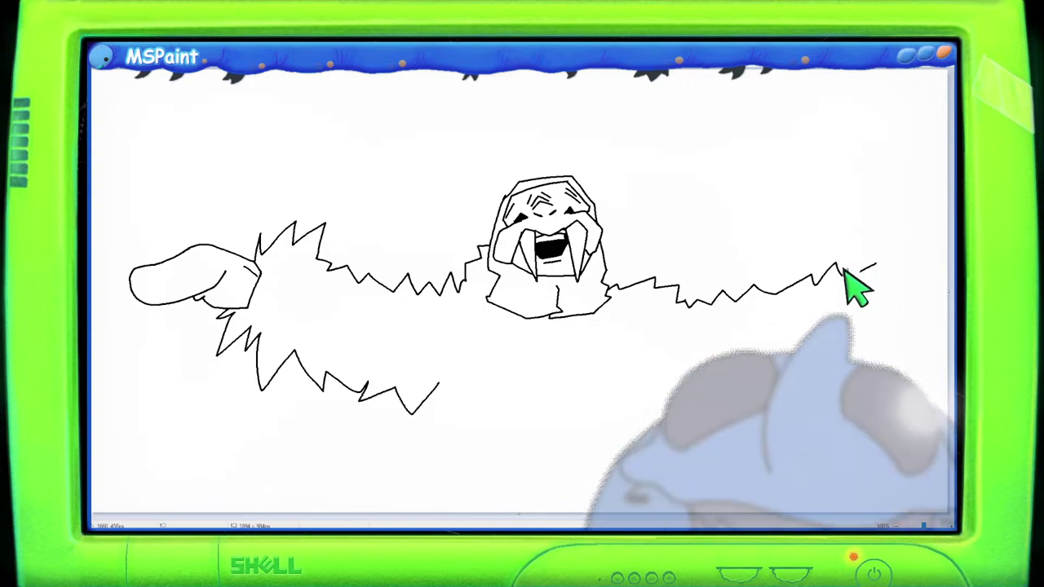
# Step: Add upward fur tufts at the right arm's end and draw its zigzag lower fur edge
pyautogui.moveTo(843, 270)
pyautogui.mouseDown()
pyautogui.moveTo(859, 248)
pyautogui.moveTo(861, 271)
pyautogui.moveTo(899, 275)
pyautogui.mouseUp()
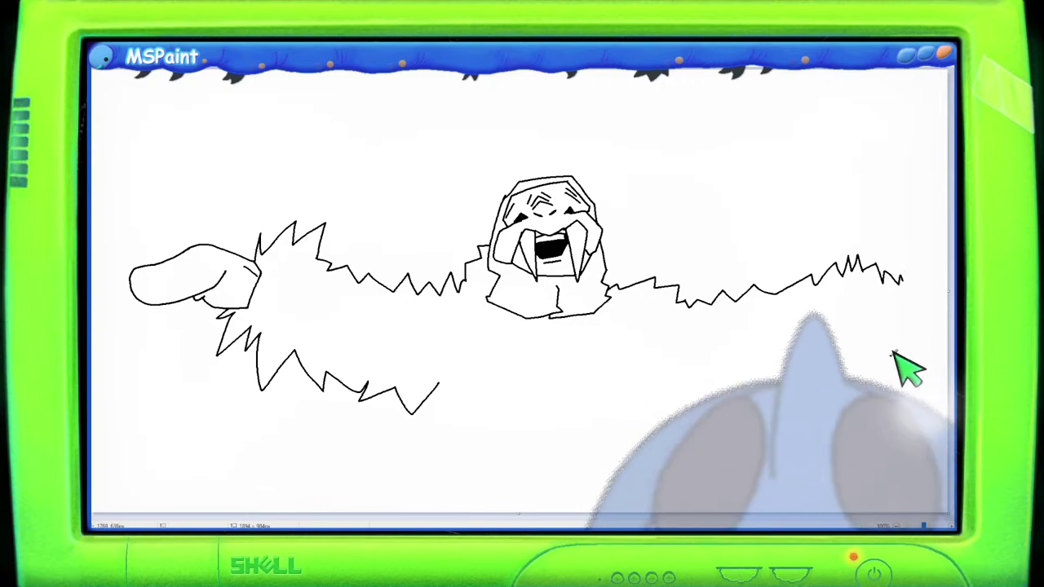
pyautogui.moveTo(892, 357); pyautogui.dragTo(854, 389)
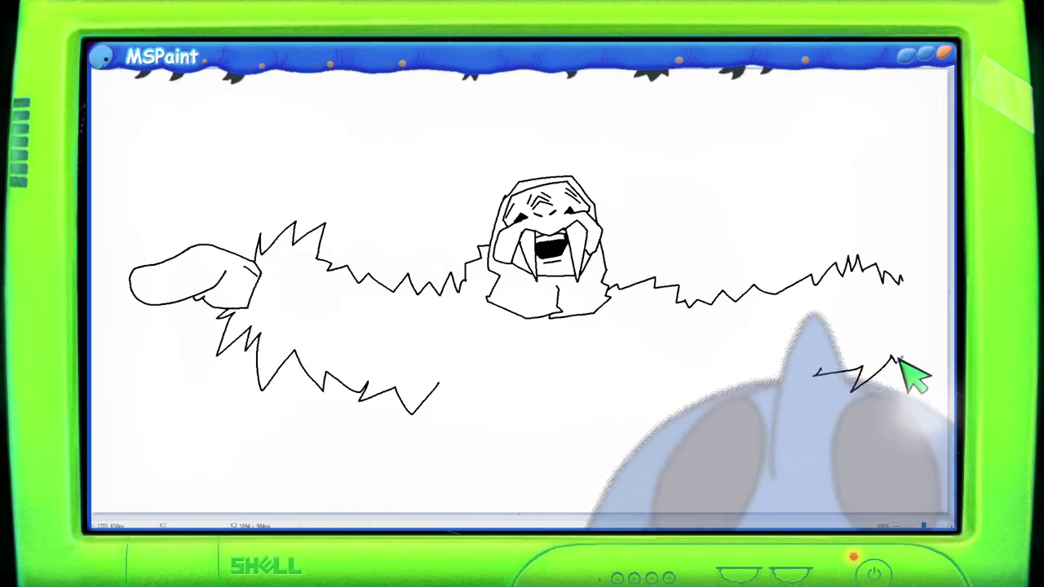
pyautogui.moveTo(896, 358); pyautogui.dragTo(908, 343)
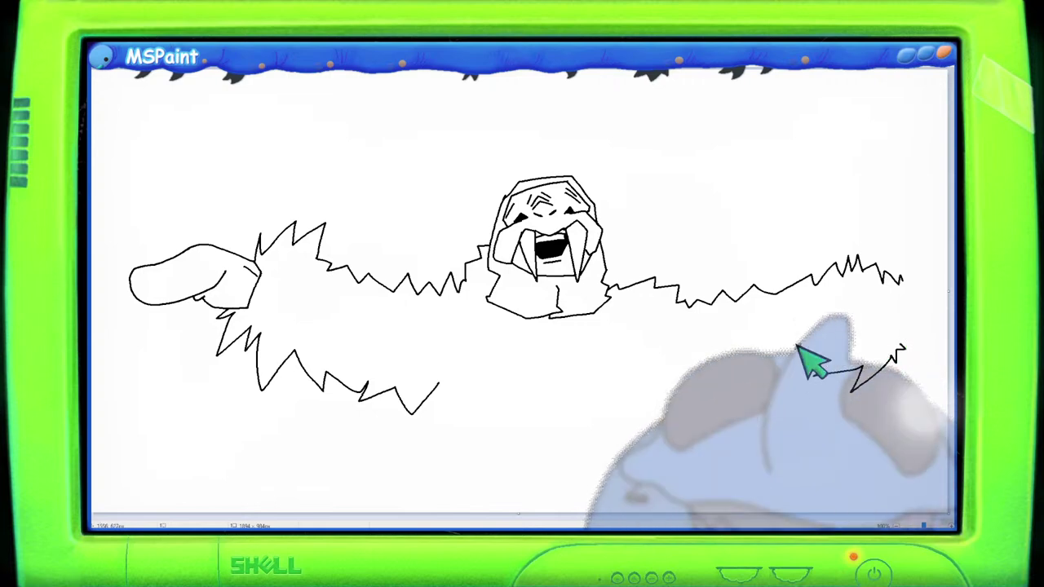
pyautogui.moveTo(660, 385); pyautogui.dragTo(679, 370)
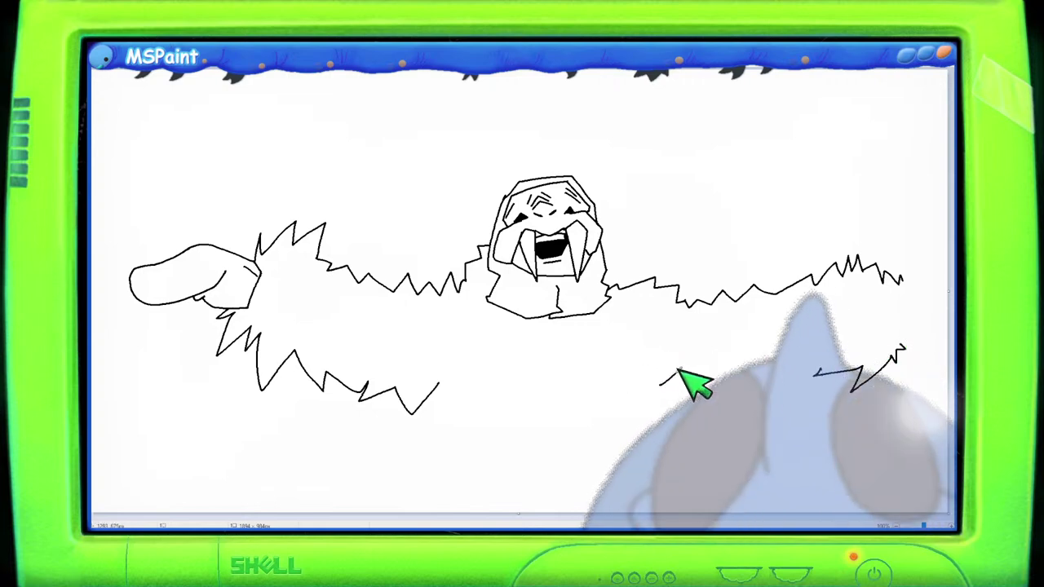
pyautogui.moveTo(659, 419)
pyautogui.mouseDown()
pyautogui.moveTo(695, 388)
pyautogui.moveTo(732, 396)
pyautogui.moveTo(754, 380)
pyautogui.moveTo(790, 371)
pyautogui.mouseUp()
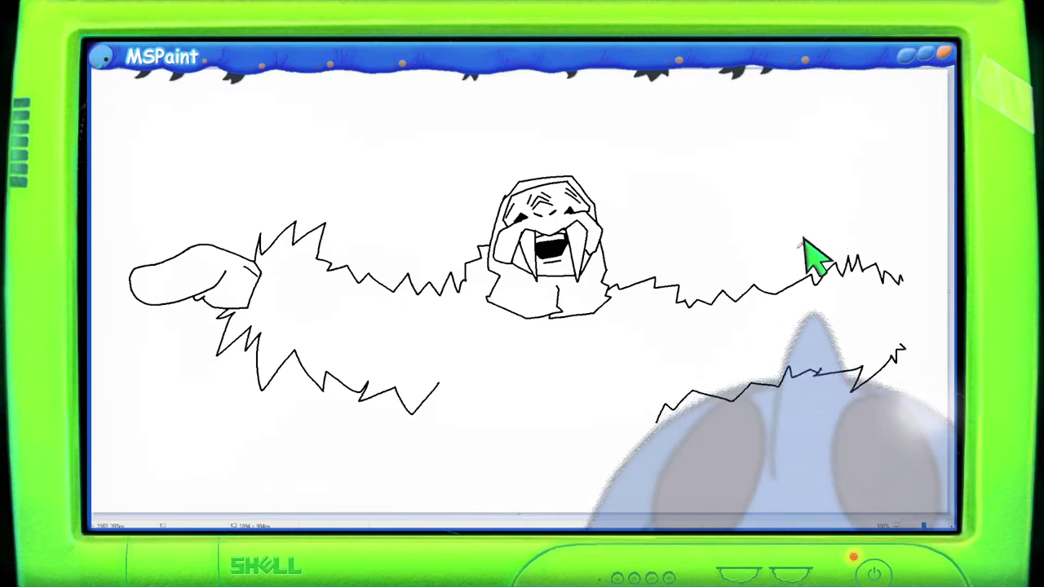
# Step: Enlarge the canvas toward the bottom-right and move the whole yeti drawing down and right
pyautogui.scroll(-1, 706, 334)
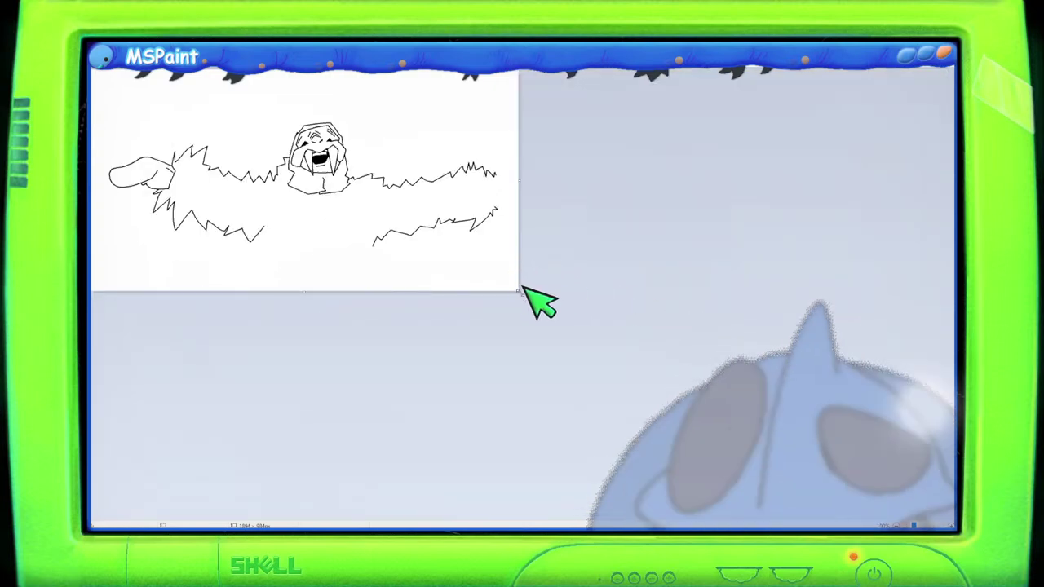
pyautogui.moveTo(519, 287); pyautogui.dragTo(637, 436)
pyautogui.hotkey('ctrl', 'a')
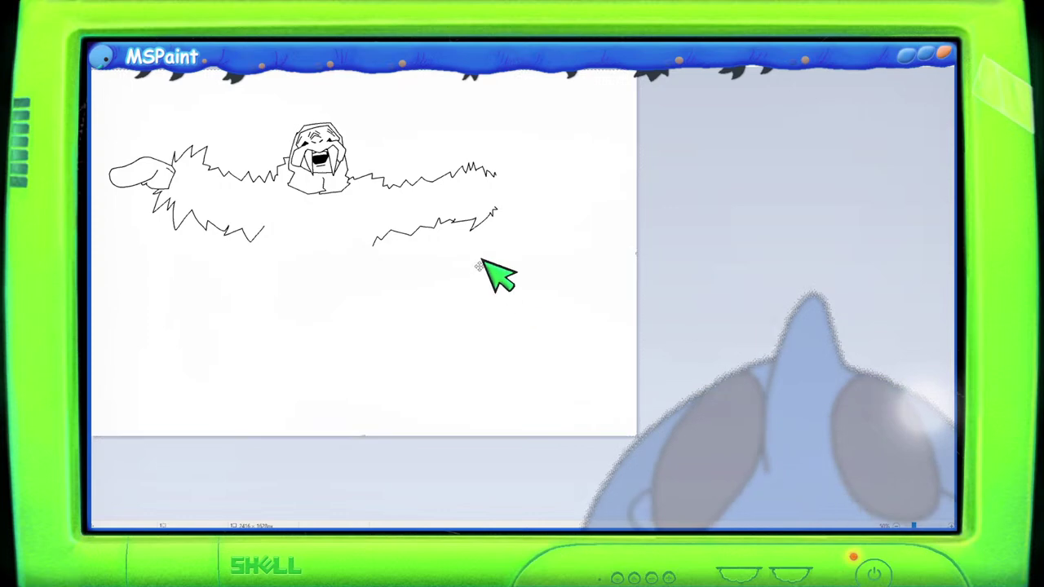
pyautogui.moveTo(497, 275)
pyautogui.mouseDown()
pyautogui.moveTo(527, 345)
pyautogui.moveTo(531, 396)
pyautogui.moveTo(507, 349)
pyautogui.mouseUp()
pyautogui.scroll(2, 818, 357)
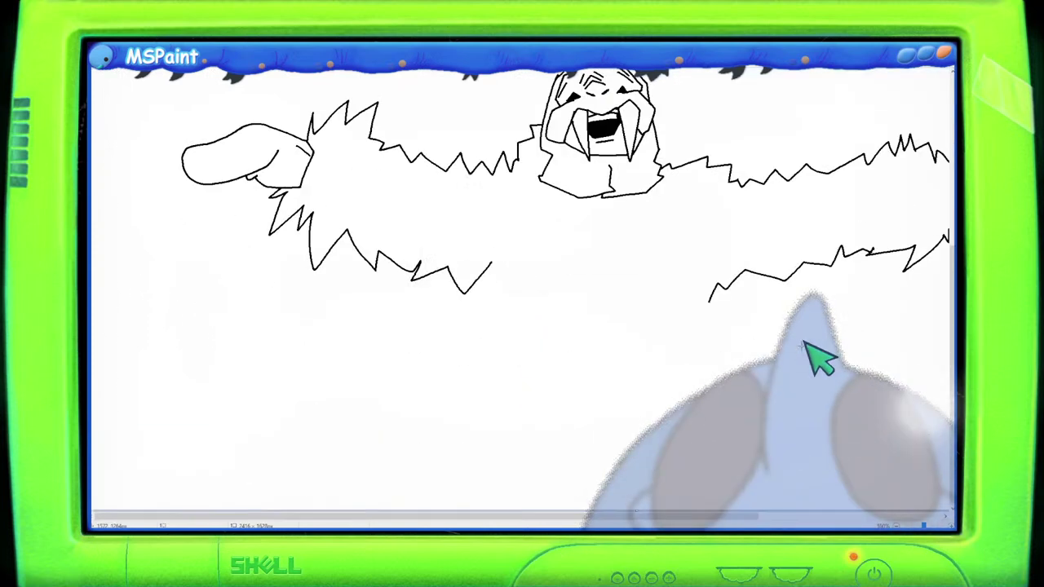
pyautogui.moveTo(723, 517); pyautogui.dragTo(909, 508)
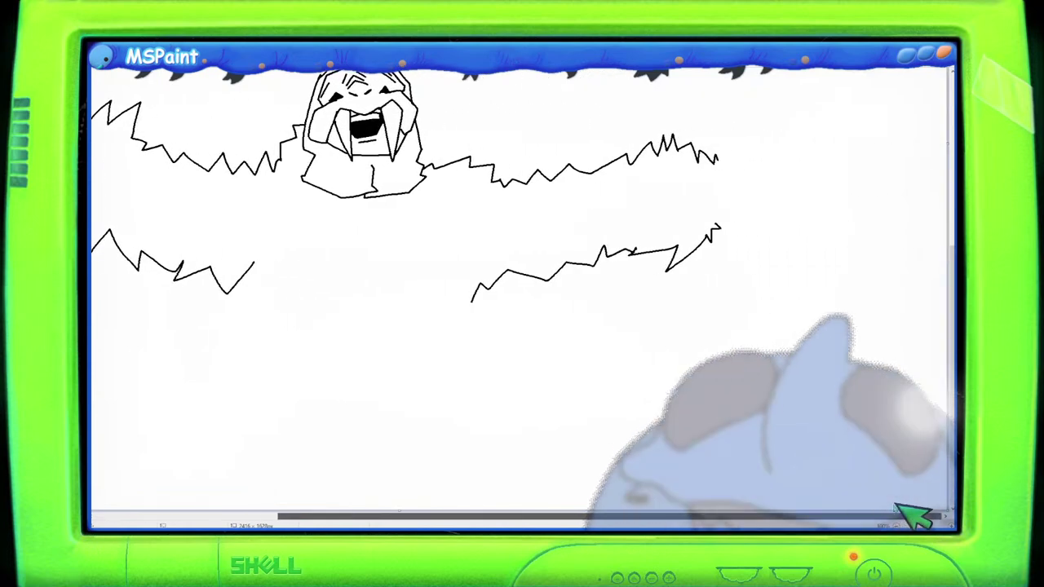
pyautogui.scroll(2, 878, 440)
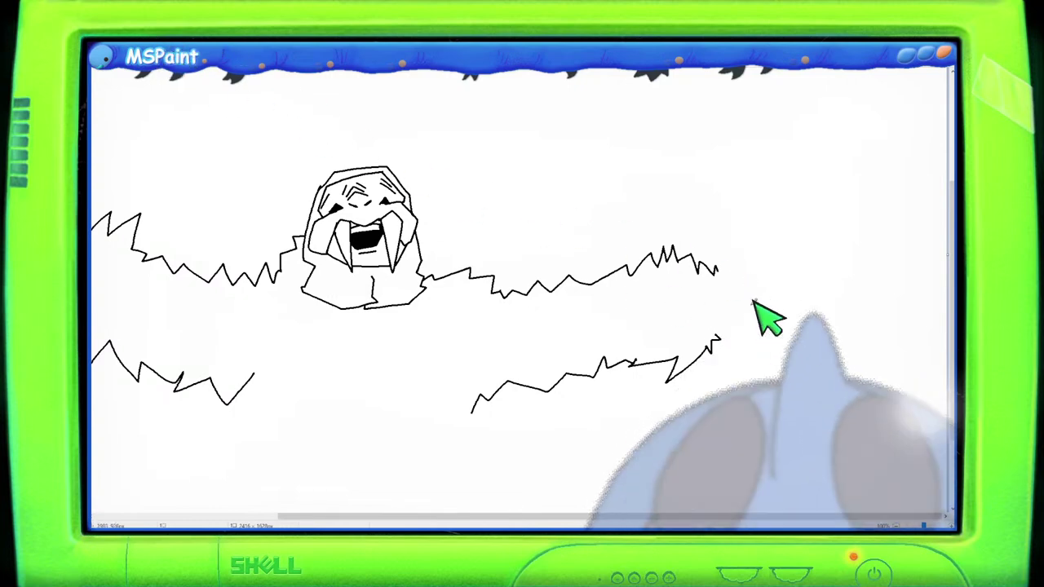
# Step: Draw a clenched fist outline at the right arm's end, finishing with the outward fingertip
pyautogui.moveTo(725, 266)
pyautogui.mouseDown()
pyautogui.moveTo(710, 299)
pyautogui.moveTo(753, 329)
pyautogui.moveTo(756, 315)
pyautogui.mouseUp()
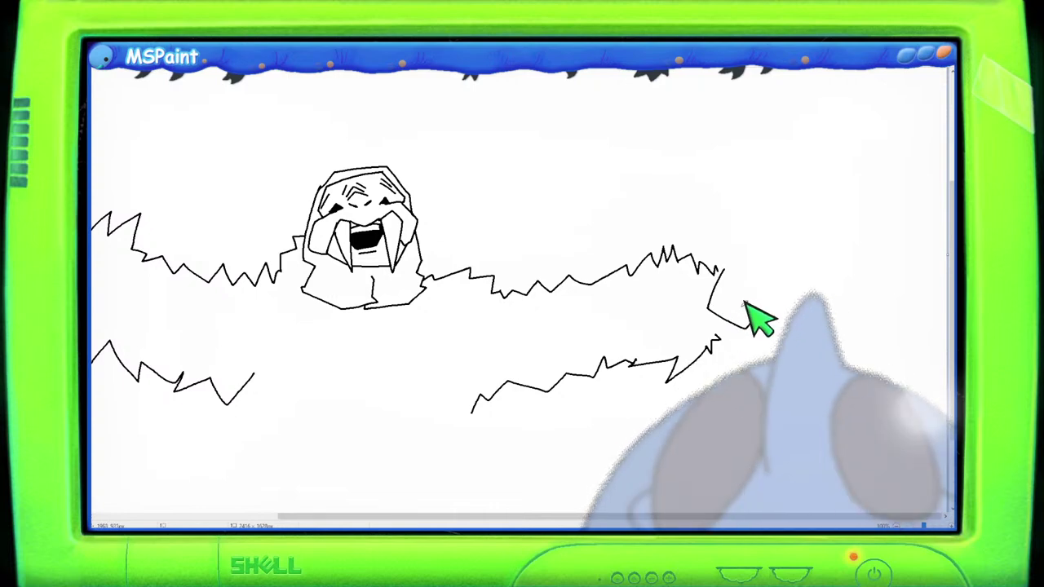
pyautogui.moveTo(723, 268)
pyautogui.mouseDown()
pyautogui.moveTo(768, 243)
pyautogui.moveTo(800, 250)
pyautogui.mouseUp()
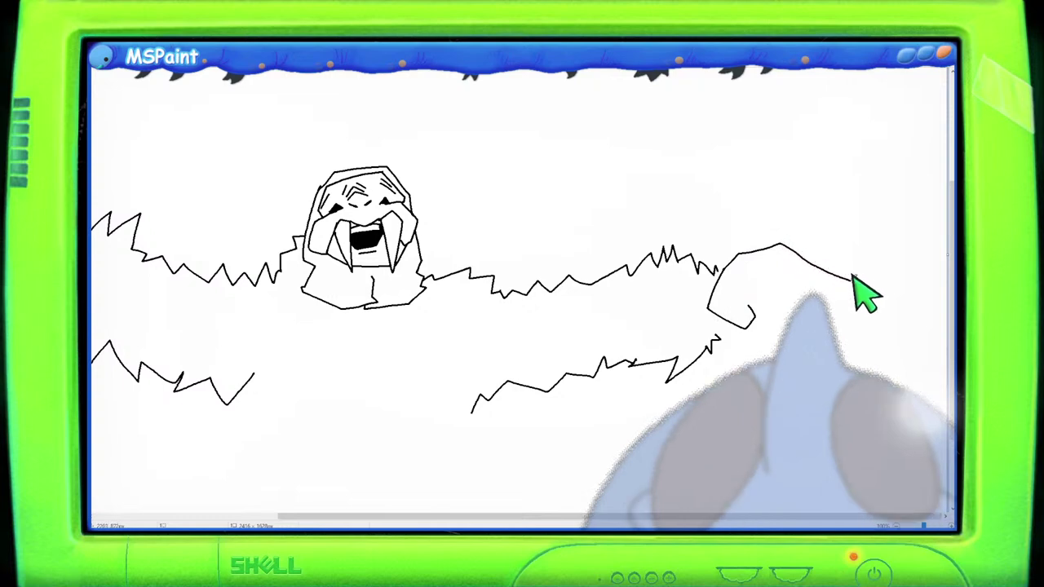
pyautogui.moveTo(853, 279); pyautogui.dragTo(829, 321)
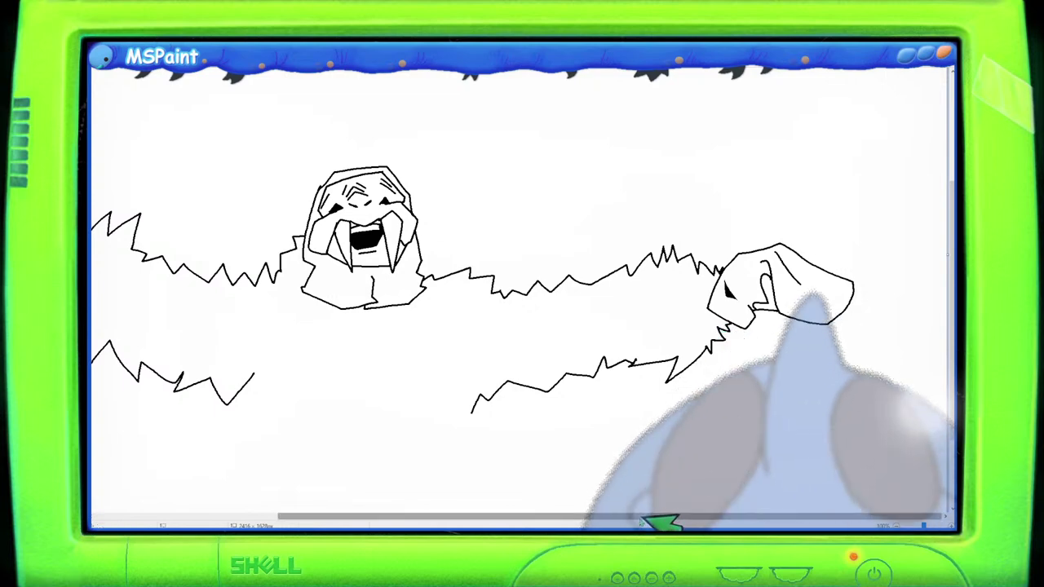
# Step: Pencil a jagged fur stroke down from under the yeti's left arm, then zoom out
pyautogui.moveTo(661, 519); pyautogui.dragTo(469, 519)
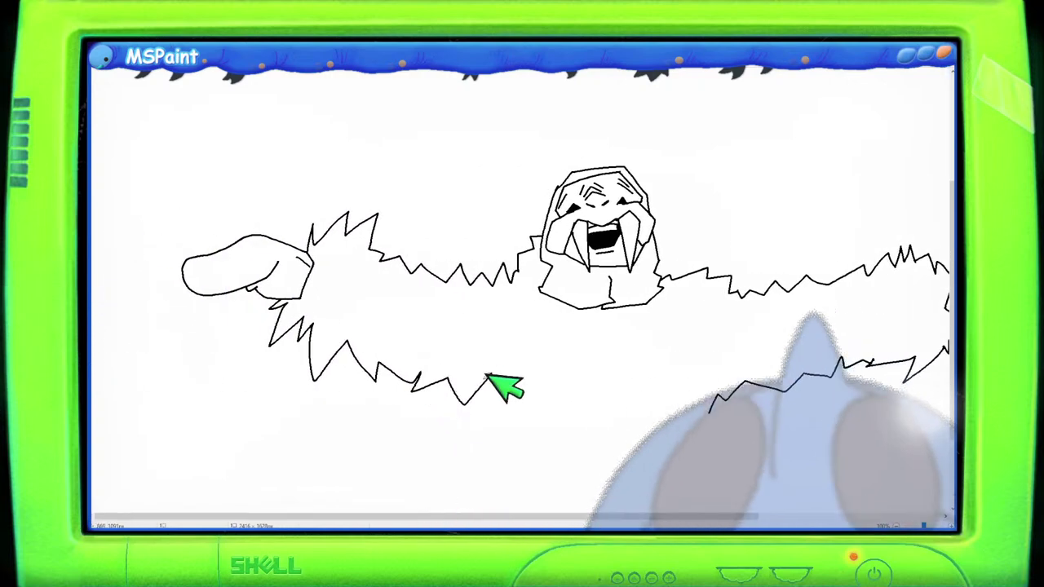
pyautogui.moveTo(497, 387)
pyautogui.mouseDown()
pyautogui.moveTo(518, 412)
pyautogui.moveTo(507, 431)
pyautogui.moveTo(517, 434)
pyautogui.moveTo(505, 444)
pyautogui.moveTo(508, 473)
pyautogui.moveTo(486, 500)
pyautogui.mouseUp()
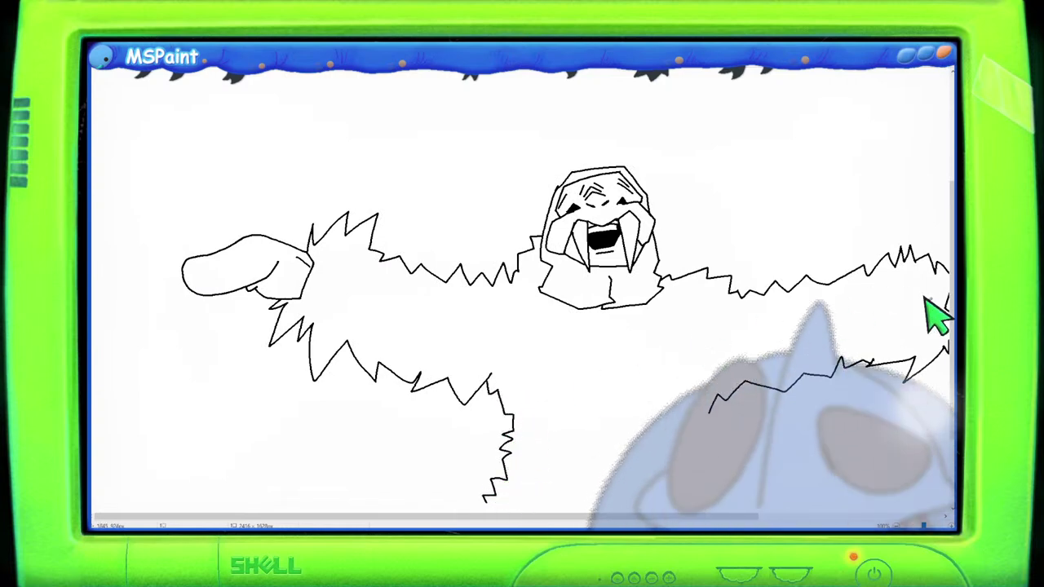
pyautogui.scroll(-3, 933, 302)
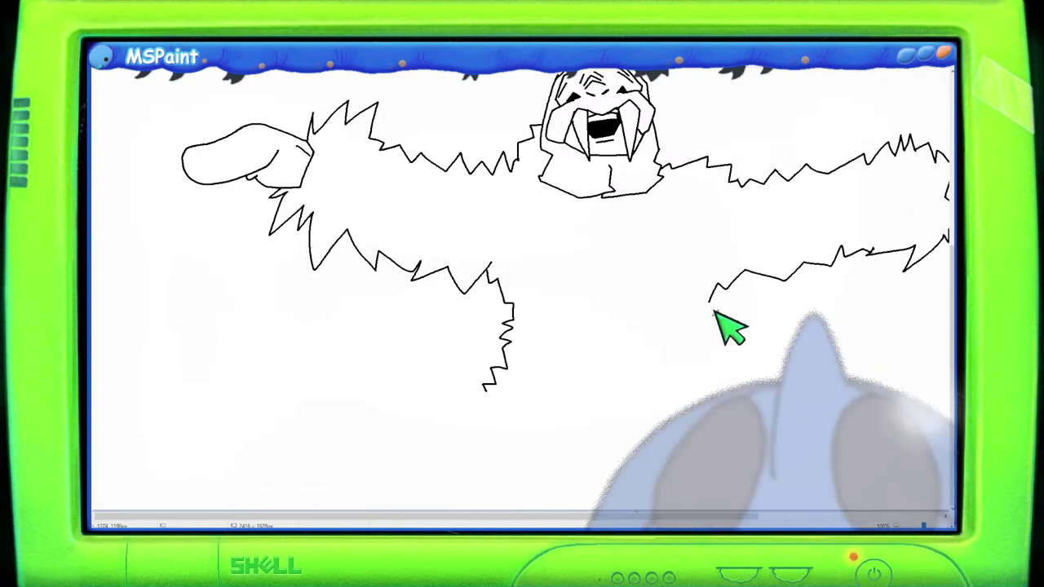
pyautogui.scroll(-2, 680, 299)
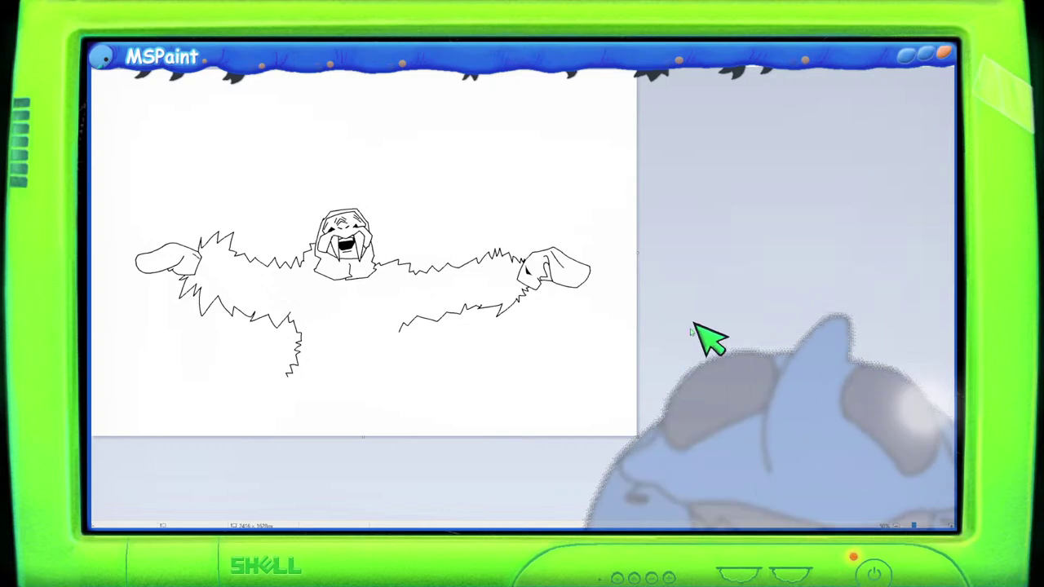
pyautogui.hotkey('ctrl', 'v')
pyautogui.hotkey('ctrl', 'pageup')
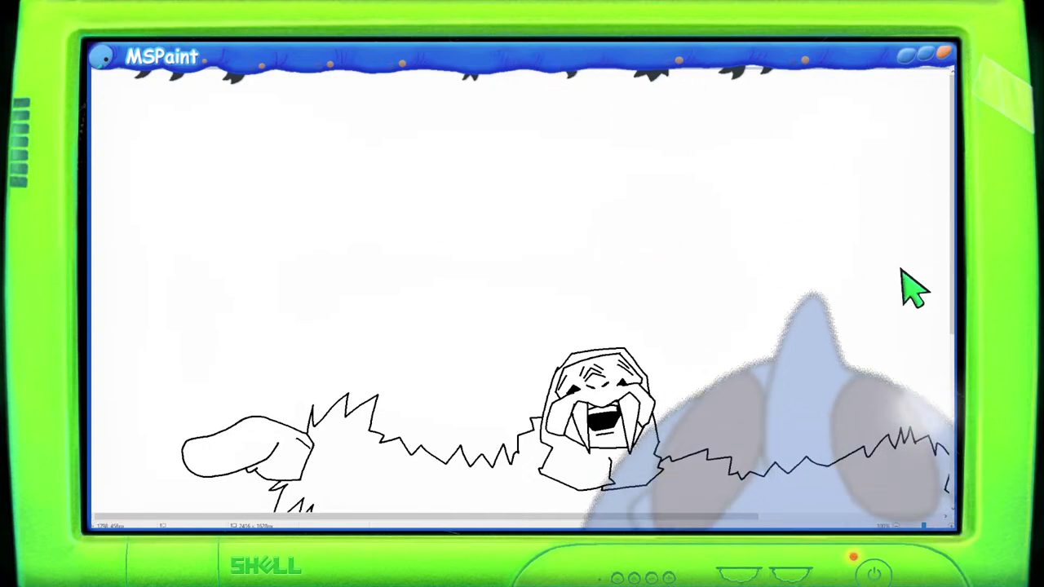
pyautogui.hotkey('ctrl', 'v')
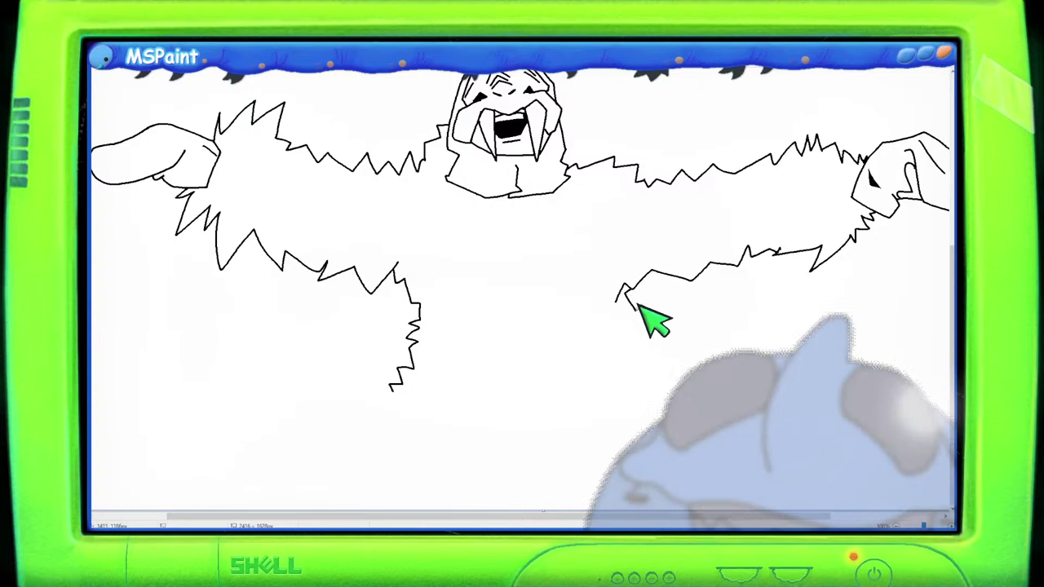
# Step: Draw jagged fur edges for both legs and a long closed foot along the bottom
pyautogui.moveTo(637, 309)
pyautogui.mouseDown()
pyautogui.moveTo(639, 336)
pyautogui.moveTo(617, 347)
pyautogui.mouseUp()
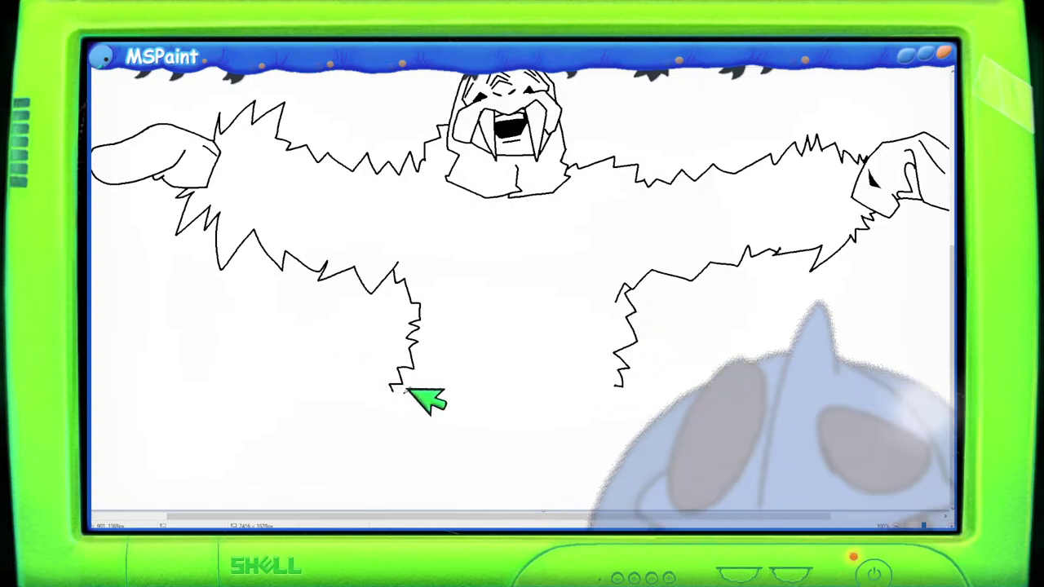
pyautogui.moveTo(367, 398)
pyautogui.mouseDown()
pyautogui.moveTo(333, 391)
pyautogui.moveTo(267, 438)
pyautogui.moveTo(287, 458)
pyautogui.moveTo(371, 421)
pyautogui.moveTo(451, 462)
pyautogui.moveTo(569, 462)
pyautogui.mouseUp()
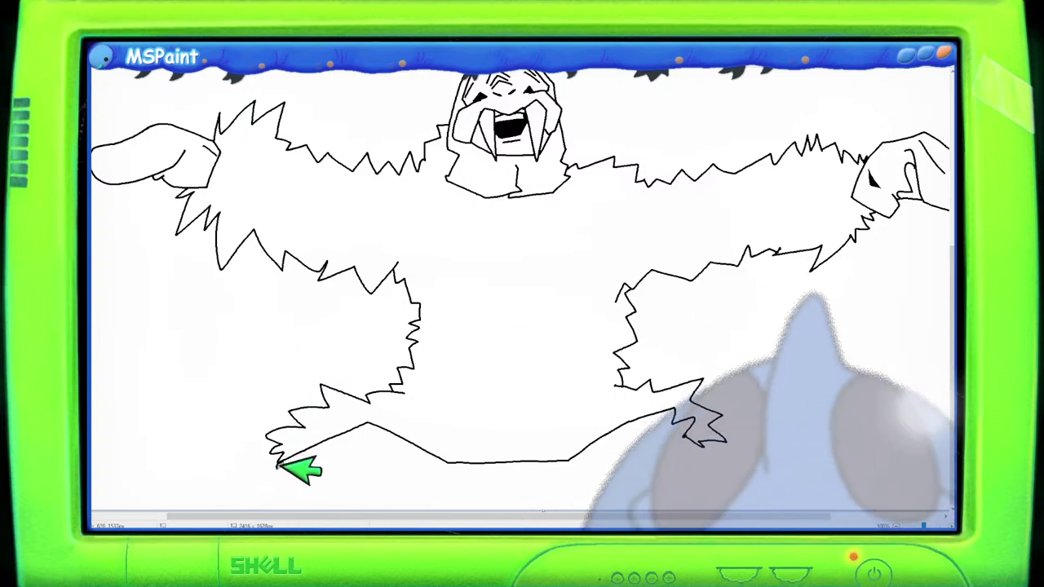
pyautogui.moveTo(276, 463)
pyautogui.mouseDown()
pyautogui.moveTo(269, 482)
pyautogui.moveTo(314, 493)
pyautogui.moveTo(426, 487)
pyautogui.moveTo(303, 475)
pyautogui.moveTo(410, 463)
pyautogui.moveTo(294, 471)
pyautogui.moveTo(410, 452)
pyautogui.mouseUp()
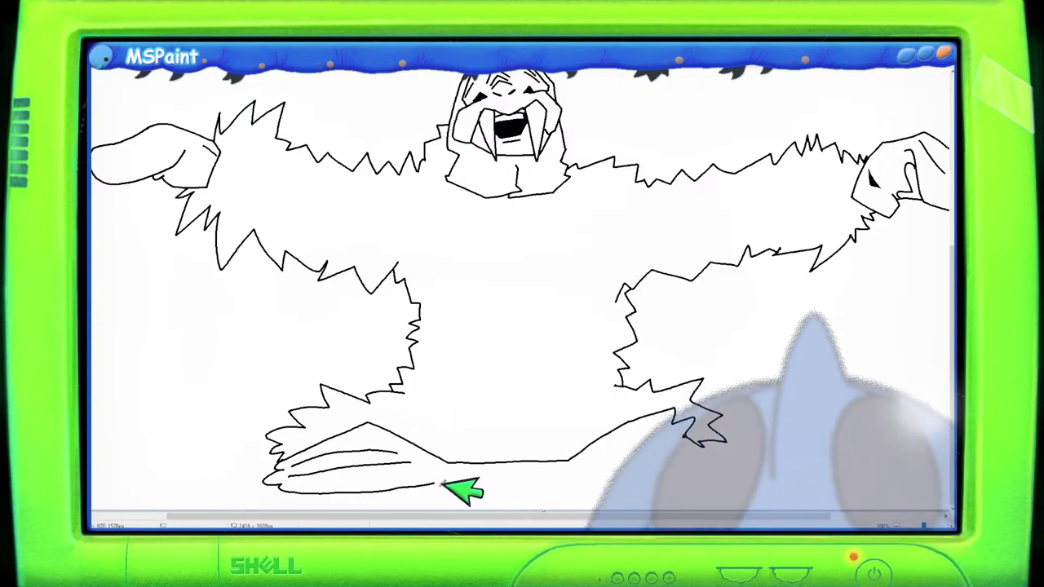
pyautogui.moveTo(436, 482); pyautogui.dragTo(451, 462)
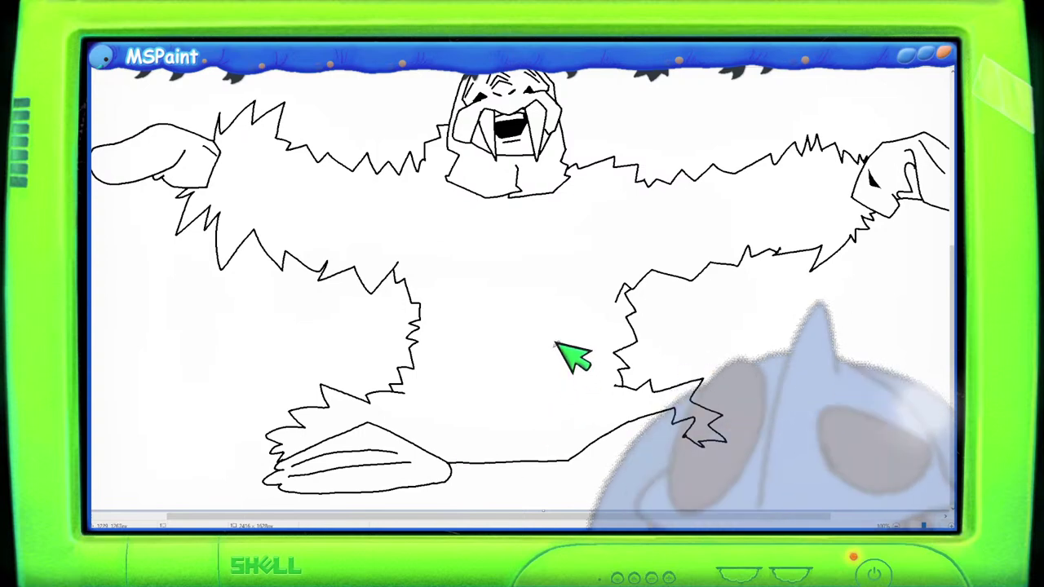
pyautogui.scroll(3, 547, 285)
pyautogui.scroll(-3, 541, 269)
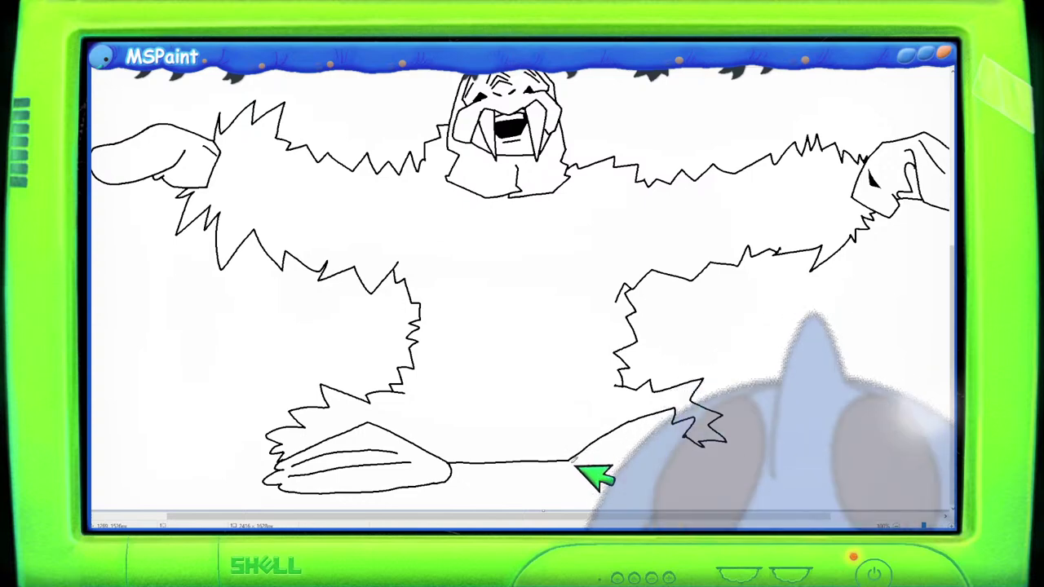
pyautogui.keyDown('ctrl'); pyautogui.scroll(-2, 595, 478); pyautogui.keyUp('ctrl')
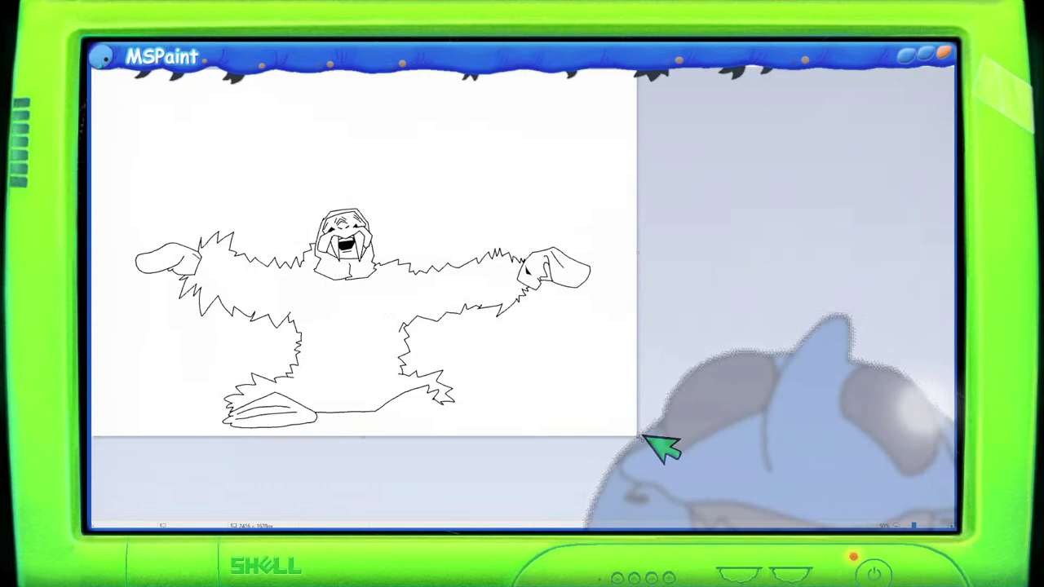
# Step: Enlarge the canvas slightly and shift the whole drawing a little right and down
pyautogui.moveTo(644, 436); pyautogui.dragTo(651, 448)
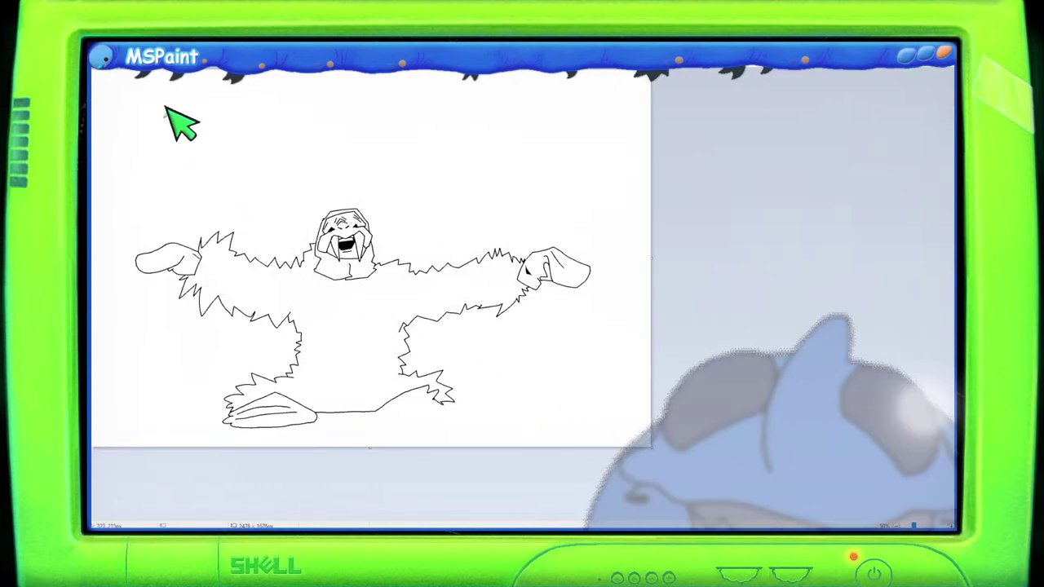
pyautogui.hotkey('ctrl', 'a')
pyautogui.moveTo(489, 346); pyautogui.dragTo(506, 357)
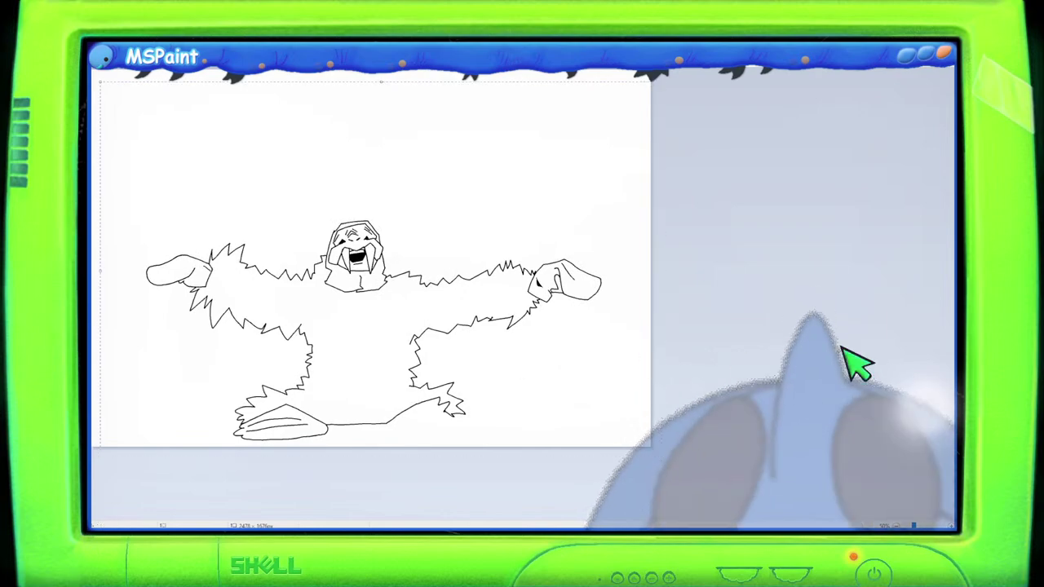
# Step: Bucket-fill the yeti's body, arms and legs solid black
pyautogui.scroll(2, 808, 379)
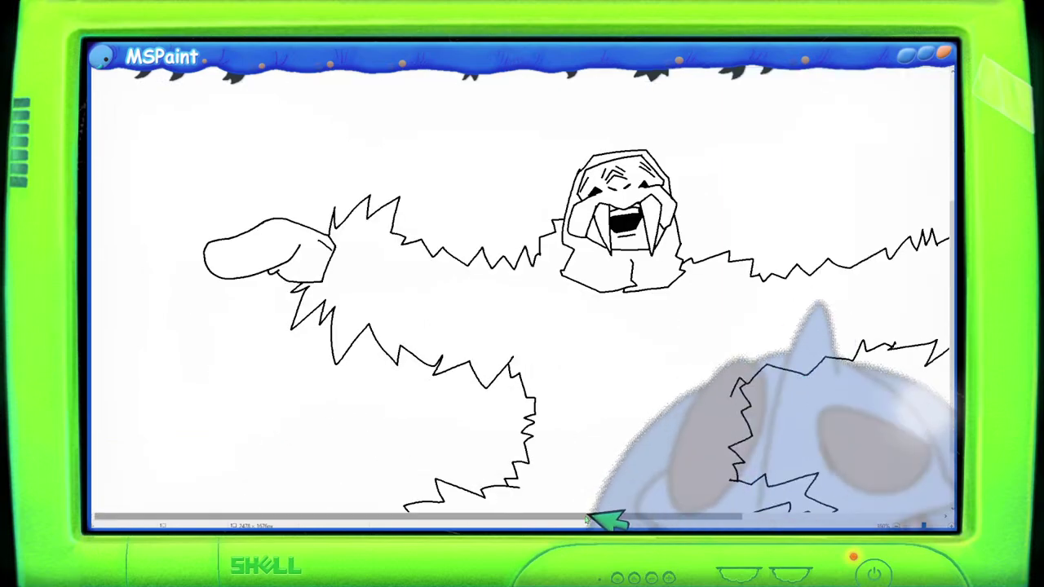
pyautogui.moveTo(601, 517)
pyautogui.mouseDown()
pyautogui.moveTo(790, 514)
pyautogui.moveTo(602, 506)
pyautogui.moveTo(774, 433)
pyautogui.mouseUp()
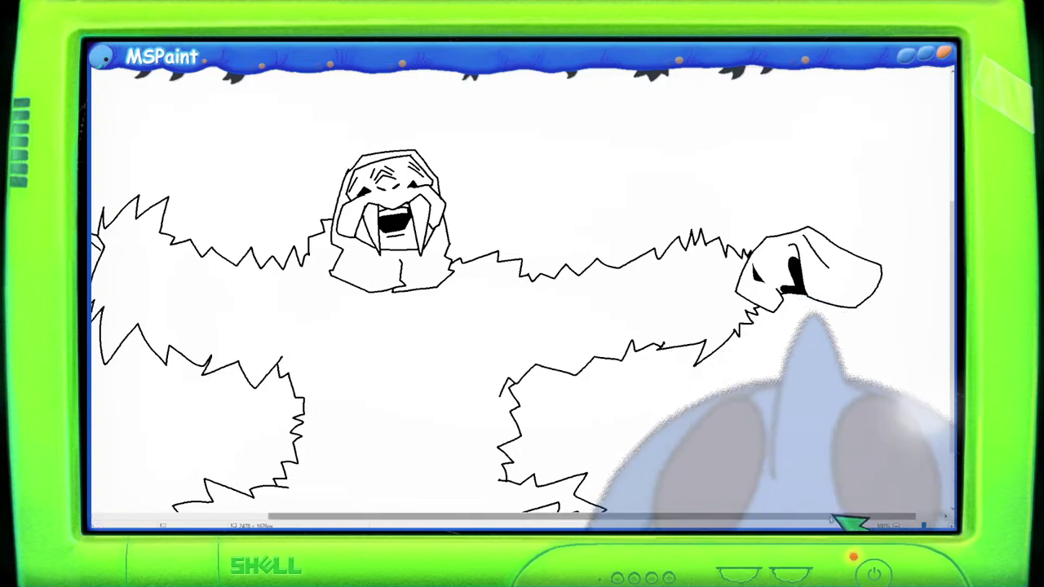
pyautogui.hscroll(-3, 844, 523)
pyautogui.scroll(-2, 758, 518)
pyautogui.click(565, 401)
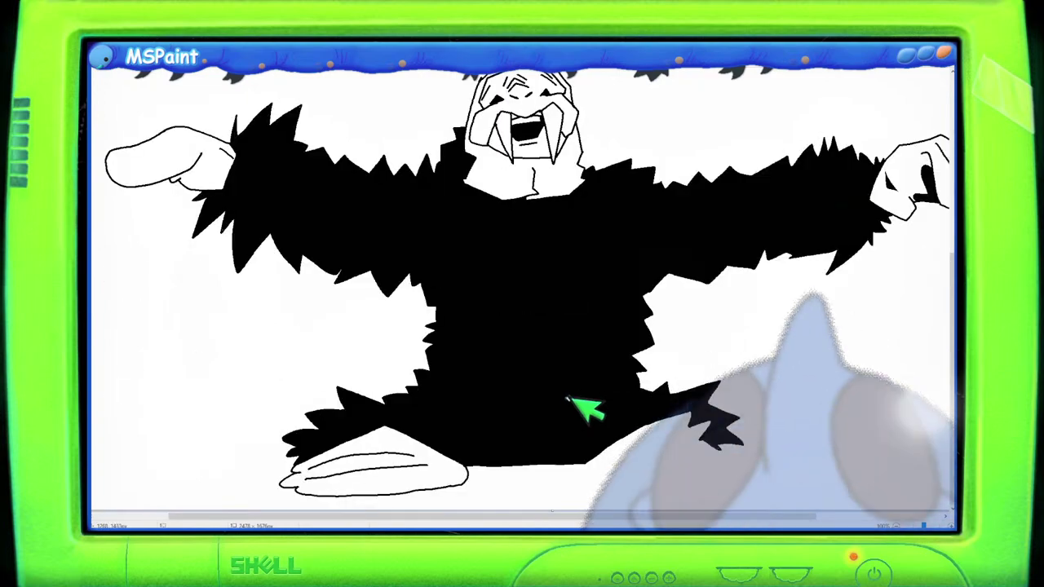
pyautogui.keyDown('ctrl'); pyautogui.scroll(-3, 569, 400); pyautogui.keyUp('ctrl')
pyautogui.keyDown('ctrl'); pyautogui.scroll(3, 571, 397); pyautogui.keyUp('ctrl')
pyautogui.scroll(-4, 571, 397)
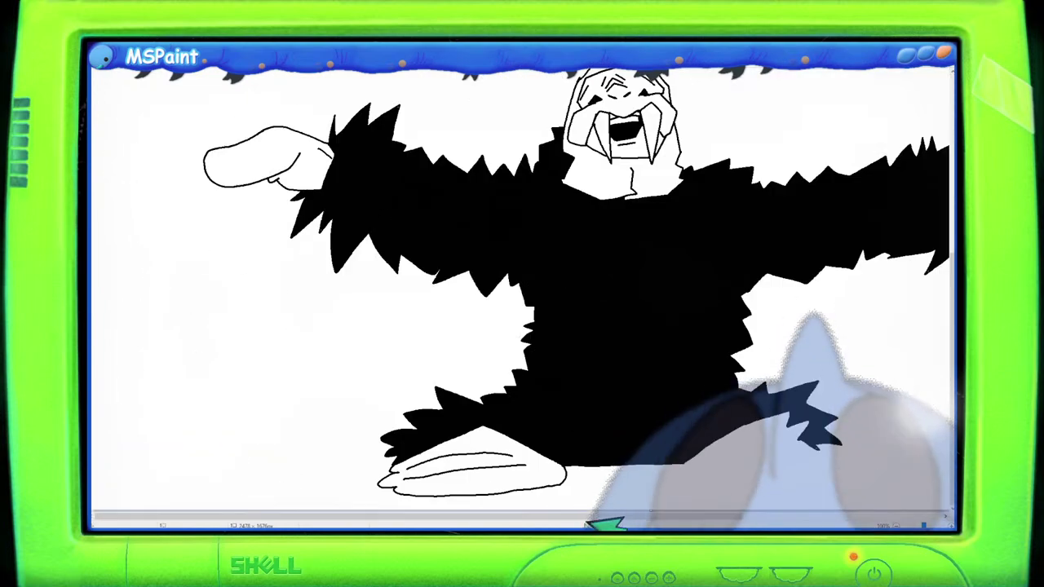
# Step: Undo the black bucket fill, returning the yeti to an outline only
pyautogui.hscroll(3, 604, 525)
pyautogui.hotkey('ctrl', 'z')
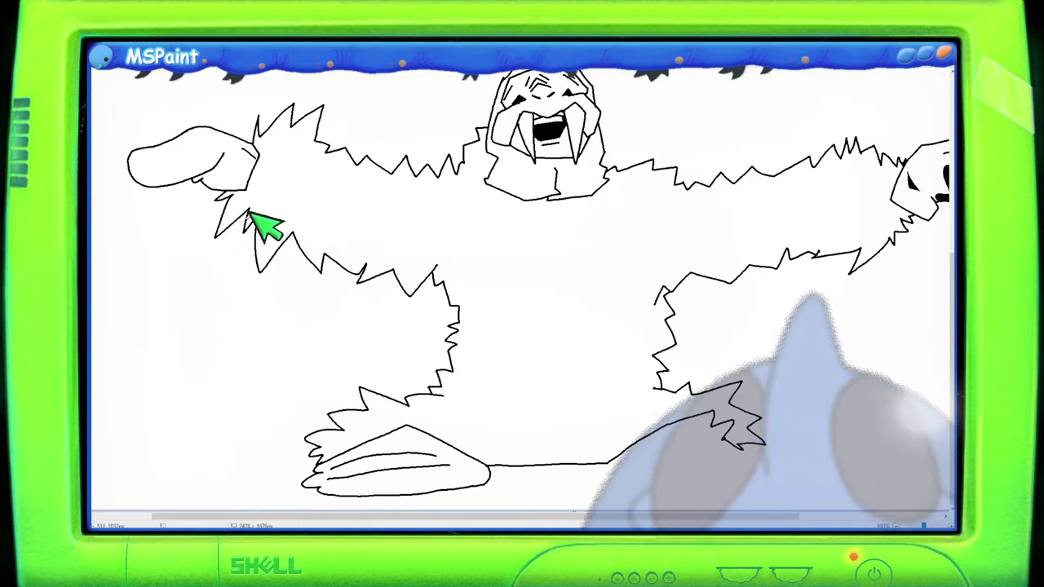
# Step: Pencil the outer and inner edges of a new leg below the left arm, plus short joining lines
pyautogui.moveTo(214, 254)
pyautogui.mouseDown()
pyautogui.moveTo(250, 380)
pyautogui.moveTo(230, 399)
pyautogui.moveTo(250, 426)
pyautogui.moveTo(300, 426)
pyautogui.moveTo(284, 234)
pyautogui.mouseUp()
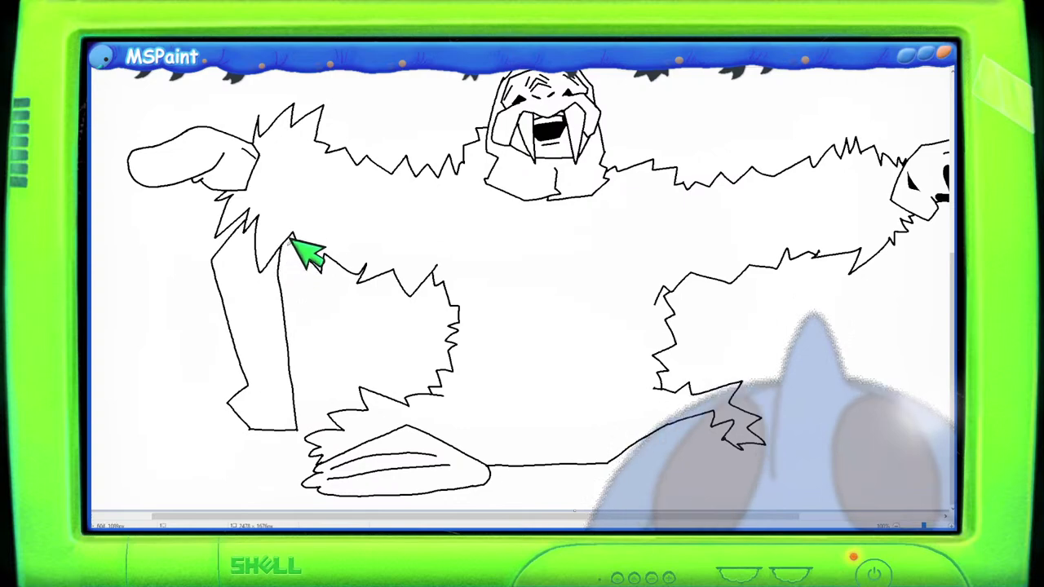
pyautogui.moveTo(285, 310)
pyautogui.mouseDown()
pyautogui.moveTo(337, 329)
pyautogui.moveTo(318, 306)
pyautogui.moveTo(325, 349)
pyautogui.moveTo(335, 338)
pyautogui.moveTo(322, 324)
pyautogui.moveTo(331, 405)
pyautogui.mouseUp()
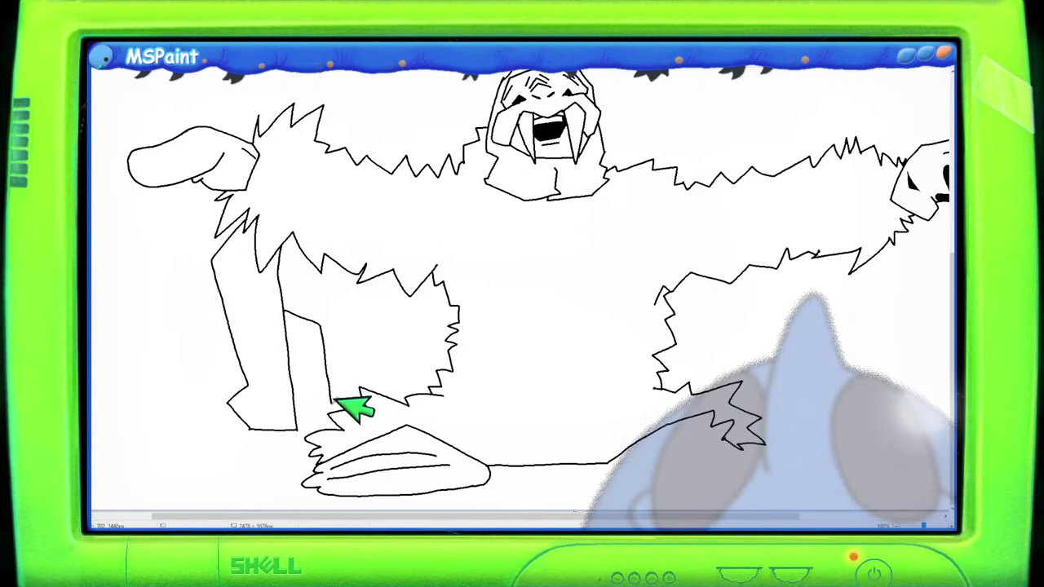
pyautogui.moveTo(368, 275); pyautogui.dragTo(359, 401)
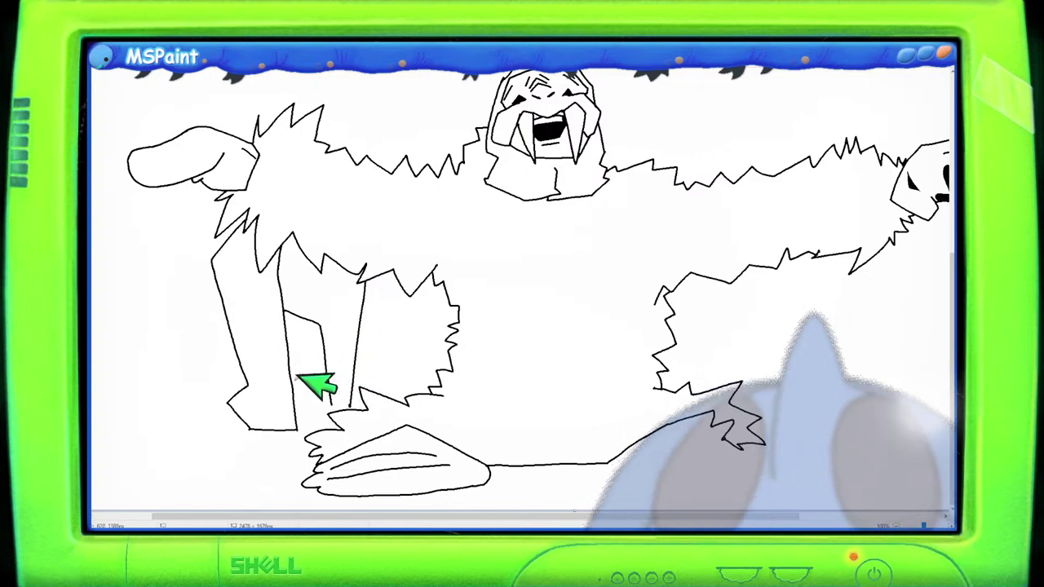
pyautogui.moveTo(297, 364); pyautogui.dragTo(316, 360)
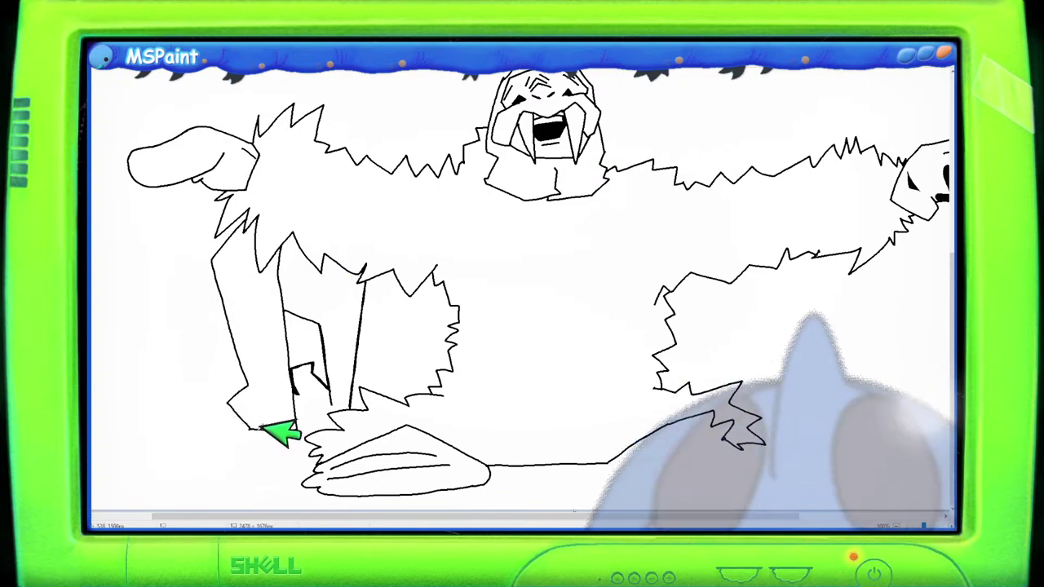
# Step: Replace a misplaced stroke with two short lines extending the new leg downward
pyautogui.moveTo(258, 434)
pyautogui.mouseDown()
pyautogui.moveTo(263, 472)
pyautogui.moveTo(204, 473)
pyautogui.mouseUp()
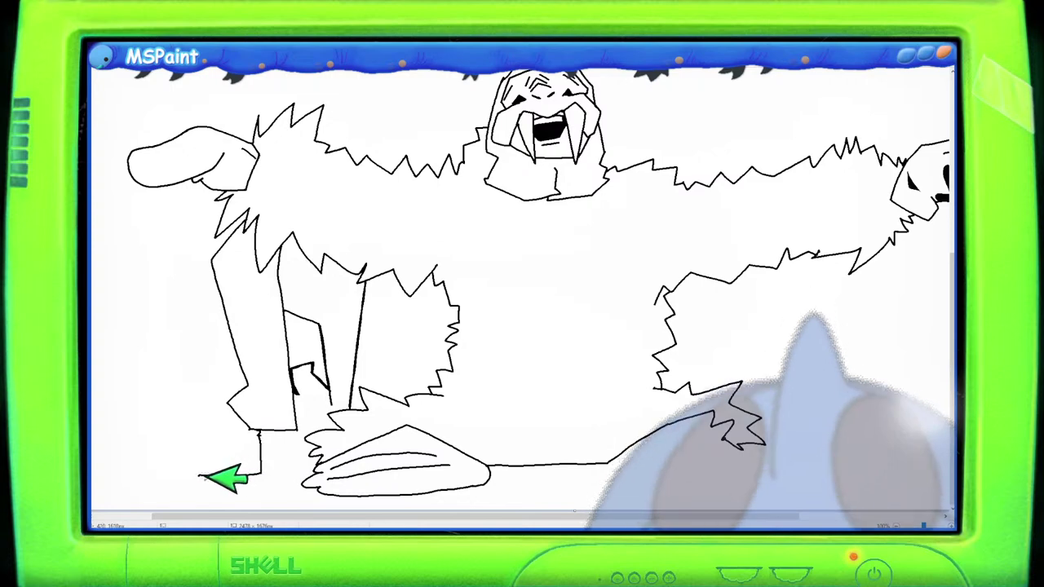
pyautogui.hotkey('ctrl', 'z')
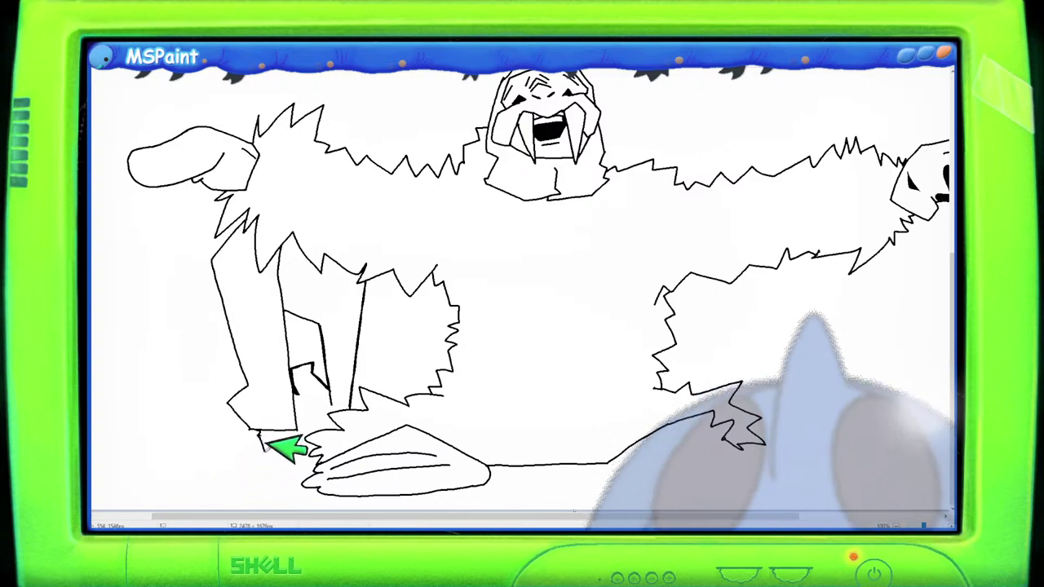
pyautogui.moveTo(262, 441); pyautogui.dragTo(271, 469)
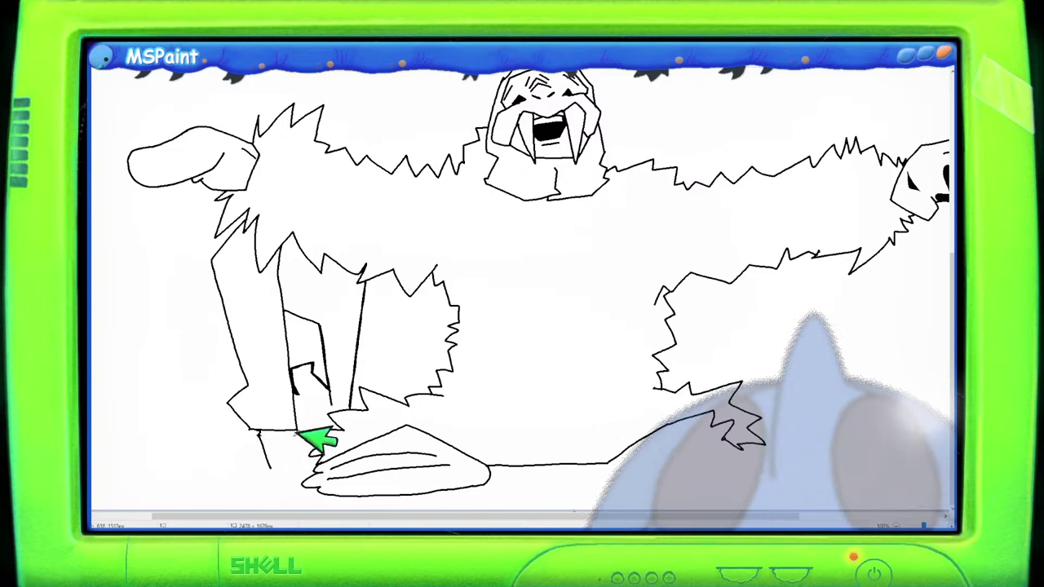
pyautogui.moveTo(295, 432); pyautogui.dragTo(302, 462)
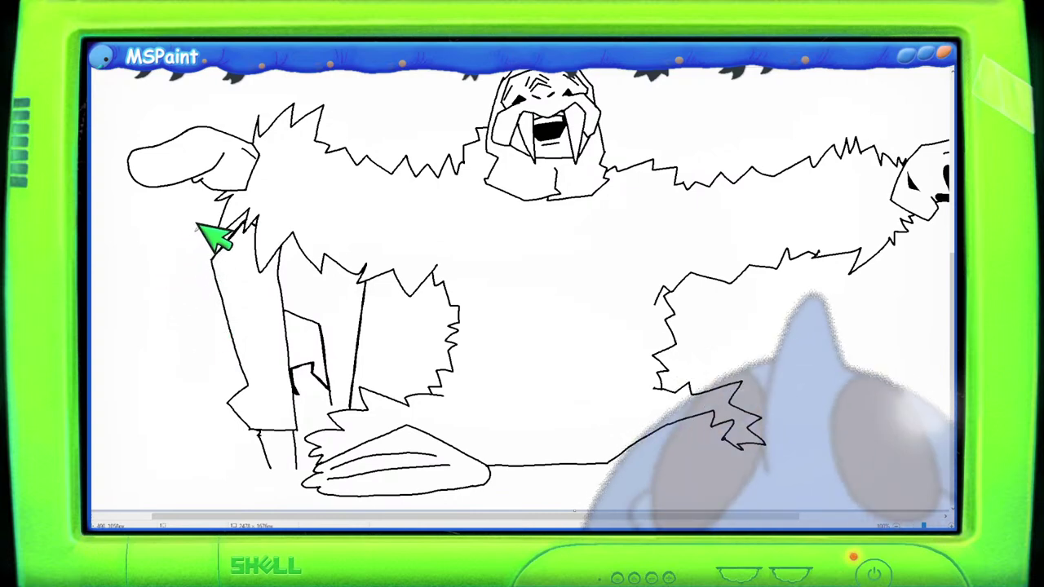
# Step: Add a zigzag fur stroke along the left edge of the new leg
pyautogui.moveTo(193, 233)
pyautogui.mouseDown()
pyautogui.moveTo(201, 247)
pyautogui.moveTo(213, 231)
pyautogui.moveTo(195, 228)
pyautogui.moveTo(170, 259)
pyautogui.moveTo(144, 296)
pyautogui.moveTo(141, 325)
pyautogui.moveTo(187, 334)
pyautogui.moveTo(210, 319)
pyautogui.mouseUp()
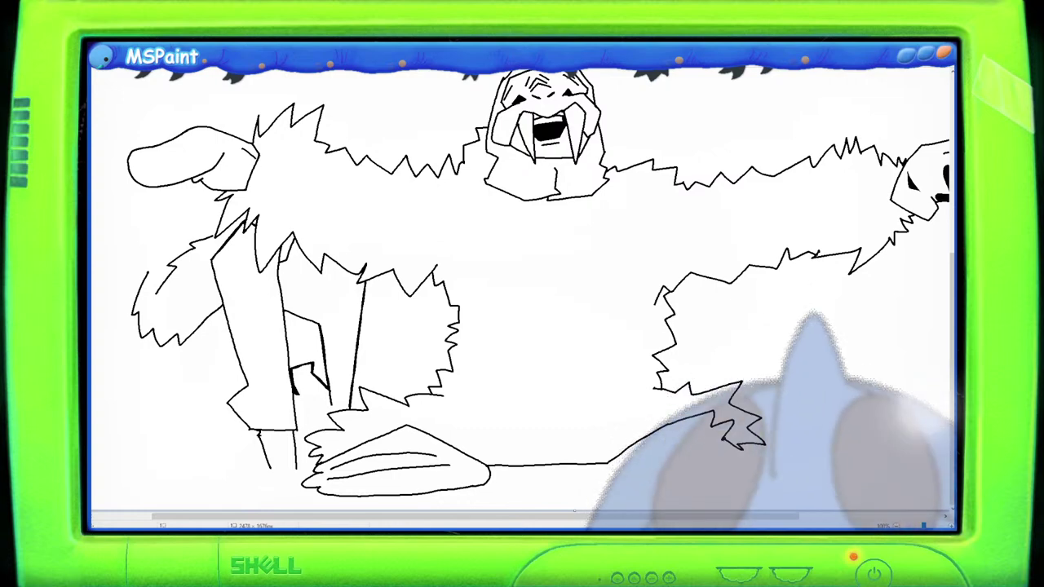
pyautogui.scroll(5, 908, 277)
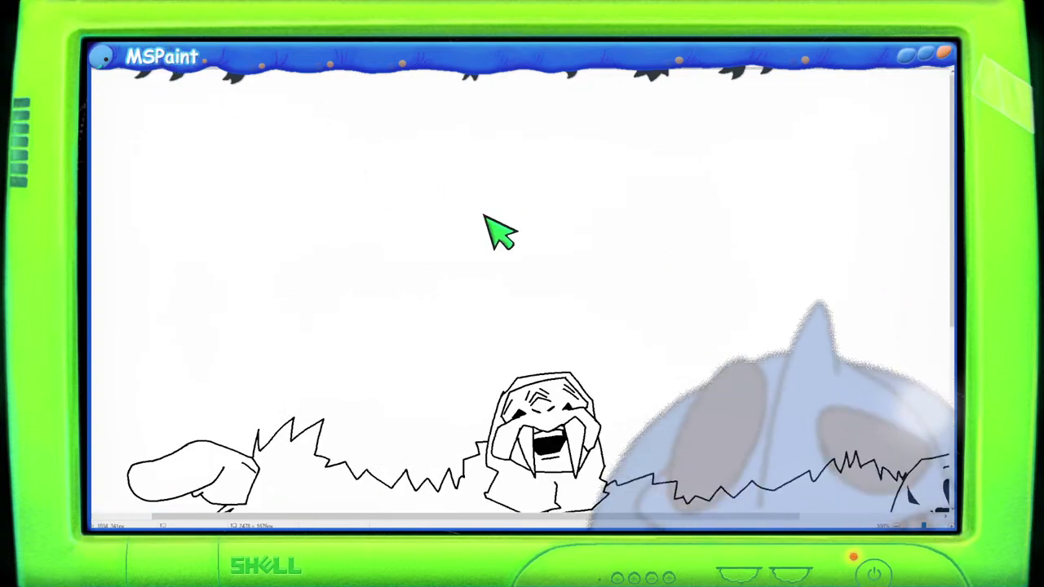
pyautogui.moveTo(562, 183)
pyautogui.mouseDown()
pyautogui.moveTo(593, 179)
pyautogui.moveTo(615, 198)
pyautogui.moveTo(544, 198)
pyautogui.moveTo(562, 182)
pyautogui.mouseUp()
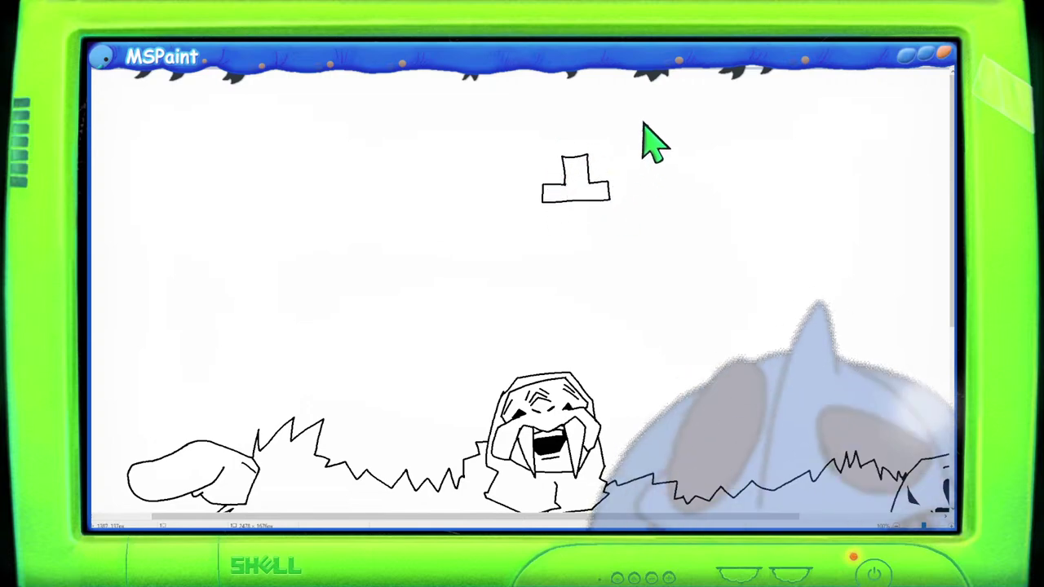
pyautogui.moveTo(629, 120)
pyautogui.mouseDown()
pyautogui.moveTo(653, 132)
pyautogui.moveTo(656, 150)
pyautogui.moveTo(638, 104)
pyautogui.moveTo(659, 104)
pyautogui.moveTo(682, 149)
pyautogui.moveTo(653, 202)
pyautogui.mouseUp()
pyautogui.moveTo(412, 129)
pyautogui.mouseDown()
pyautogui.moveTo(424, 159)
pyautogui.moveTo(434, 147)
pyautogui.moveTo(421, 122)
pyautogui.mouseUp()
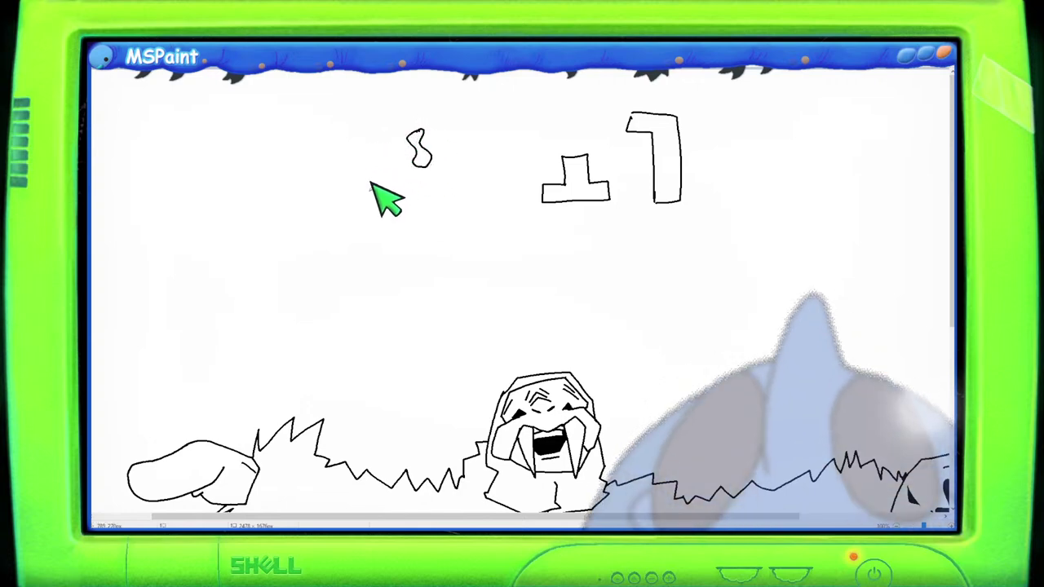
pyautogui.moveTo(372, 184)
pyautogui.mouseDown()
pyautogui.moveTo(393, 199)
pyautogui.moveTo(402, 177)
pyautogui.moveTo(376, 194)
pyautogui.mouseUp()
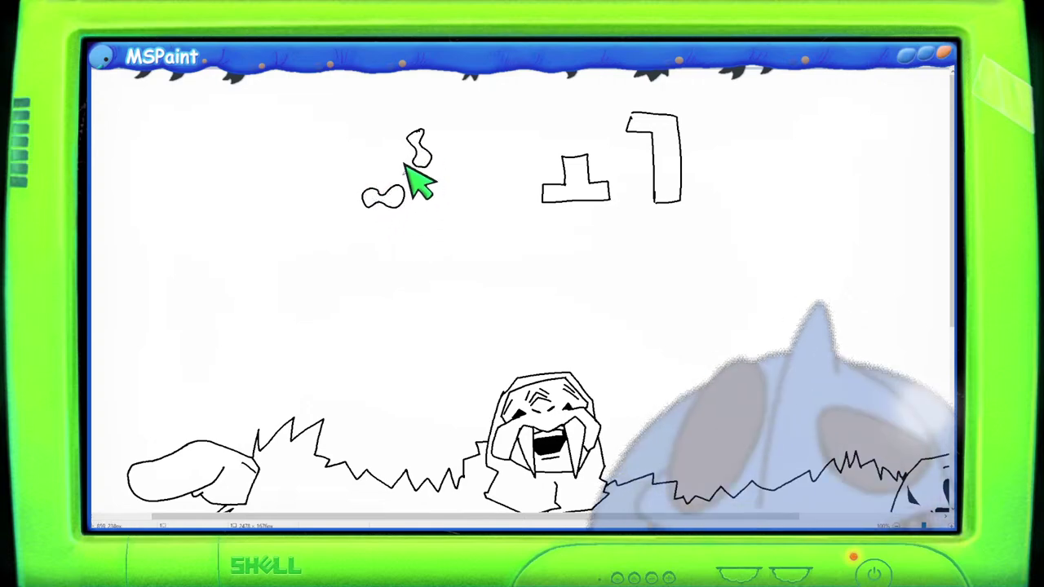
pyautogui.moveTo(394, 153); pyautogui.dragTo(399, 181)
pyautogui.hotkey('ctrl', 'z')
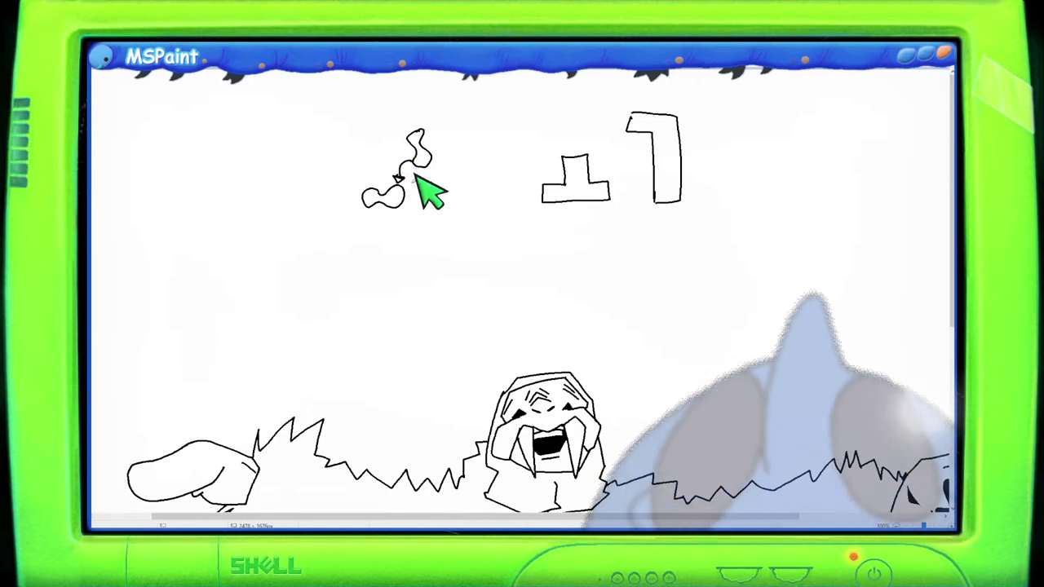
pyautogui.hotkey('ctrl', 'z')
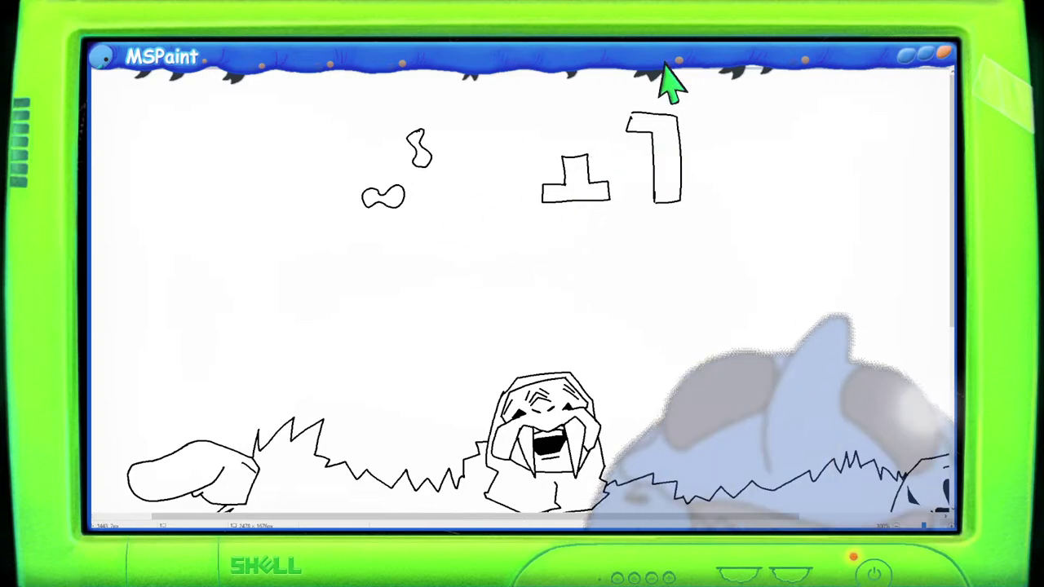
pyautogui.hotkey('ctrl', 'z')
pyautogui.hotkey('ctrl', 'z')
pyautogui.hotkey('ctrl', 'z')
pyautogui.hotkey('ctrl', 'z')
pyautogui.hotkey('ctrl', 'z')
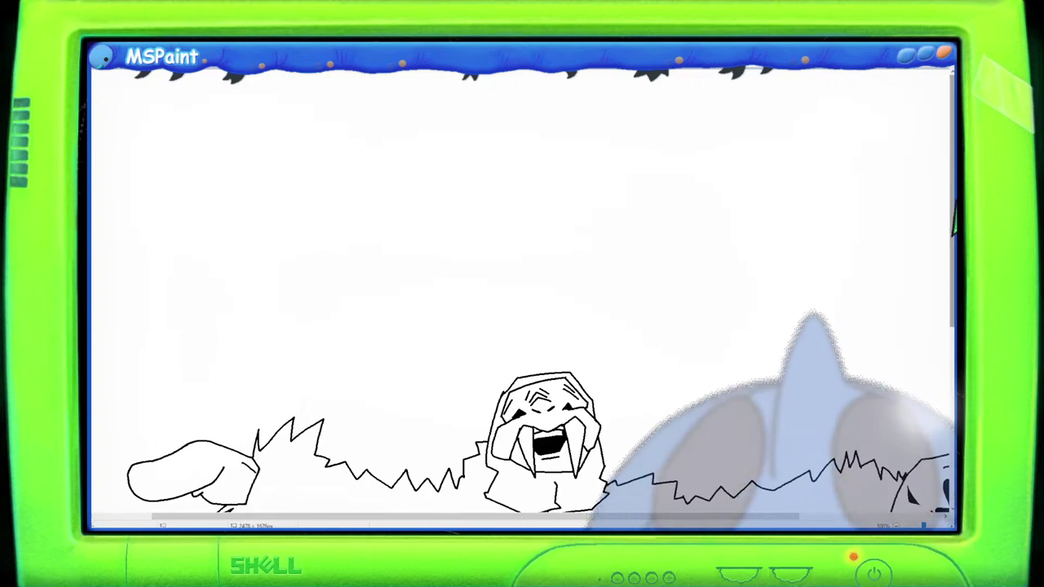
# Step: Draw jagged fur rising from the shoulder and a redone jagged stroke above the left hand
pyautogui.scroll(-10, 522, 302)
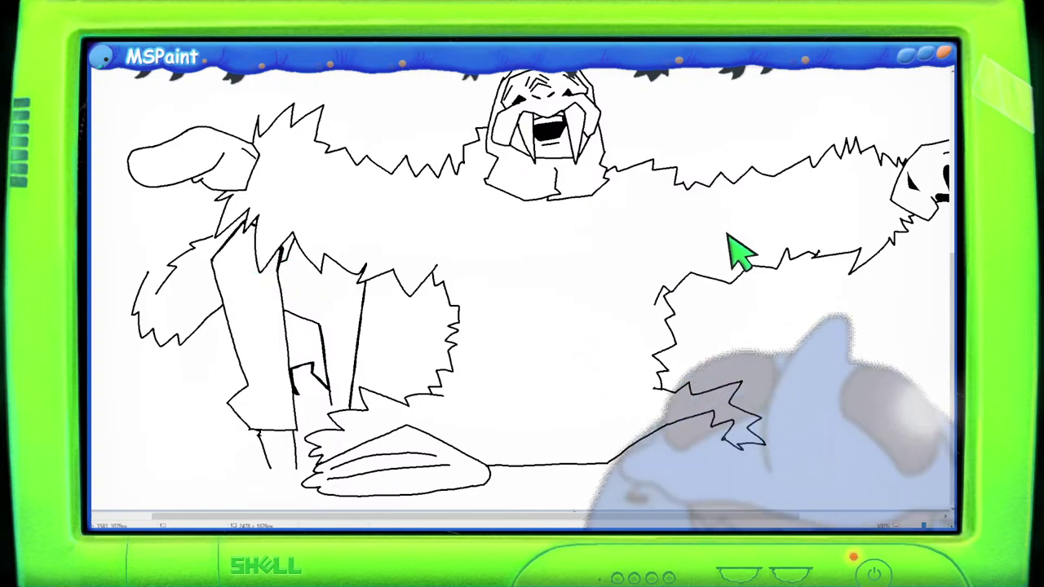
pyautogui.scroll(3, 233, 302)
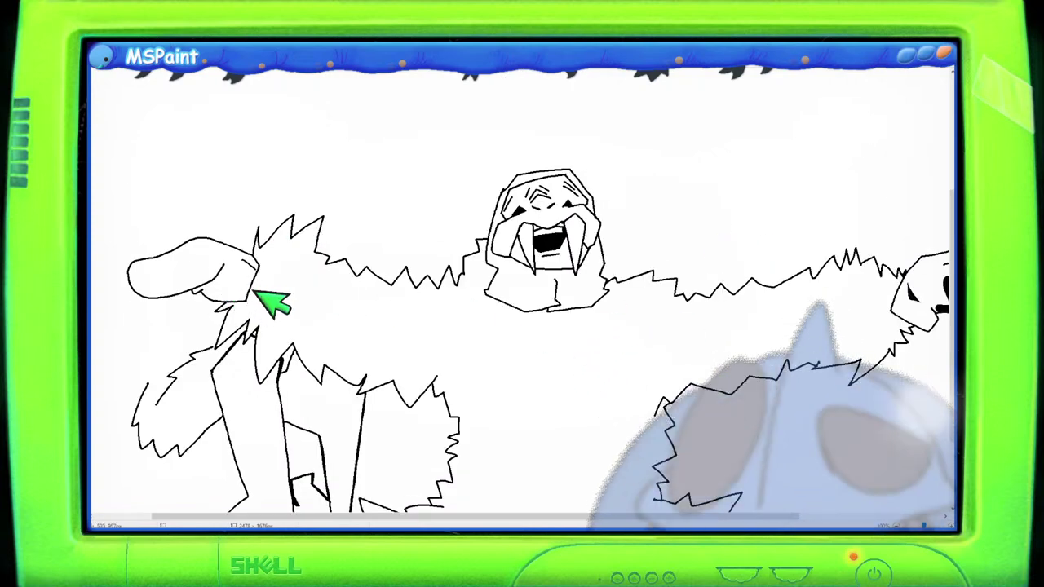
pyautogui.scroll(2, 342, 310)
pyautogui.scroll(-2, 363, 326)
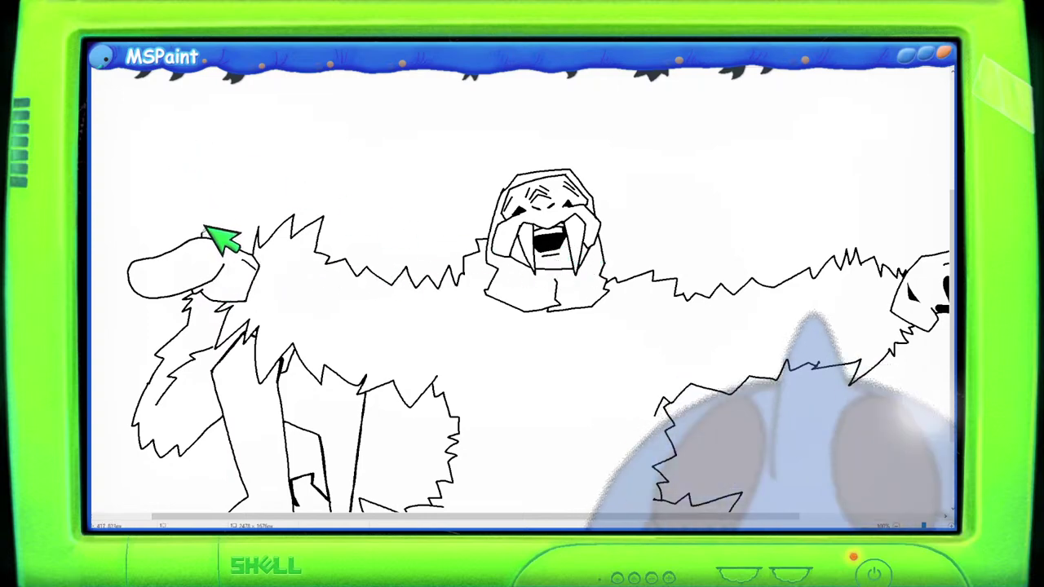
pyautogui.moveTo(201, 209)
pyautogui.mouseDown()
pyautogui.moveTo(183, 191)
pyautogui.moveTo(205, 183)
pyautogui.moveTo(203, 149)
pyautogui.mouseUp()
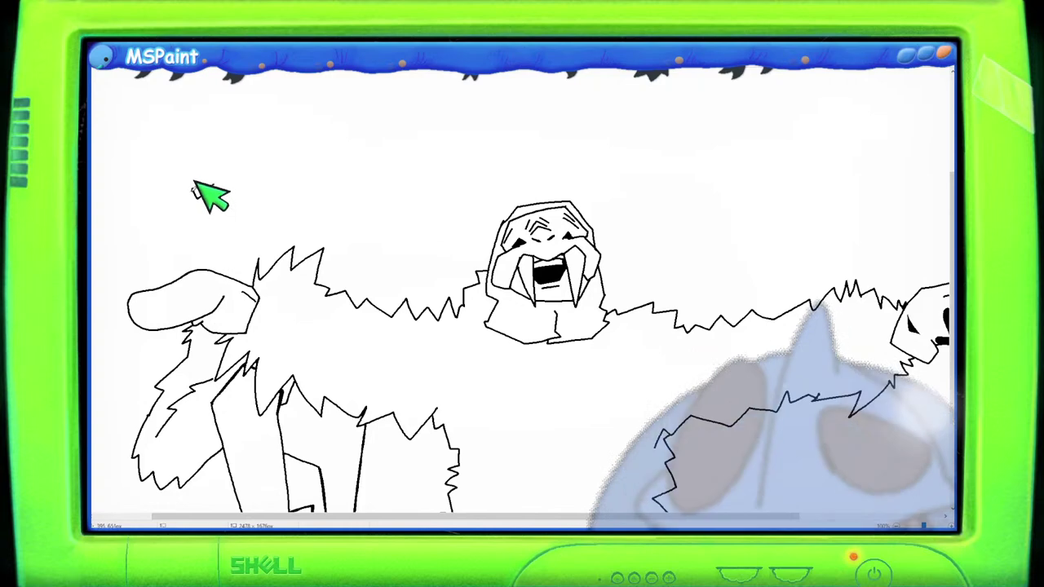
pyautogui.moveTo(208, 197)
pyautogui.mouseDown()
pyautogui.moveTo(187, 198)
pyautogui.moveTo(180, 217)
pyautogui.moveTo(195, 224)
pyautogui.moveTo(159, 246)
pyautogui.mouseUp()
pyautogui.hotkey('ctrl', 'z')
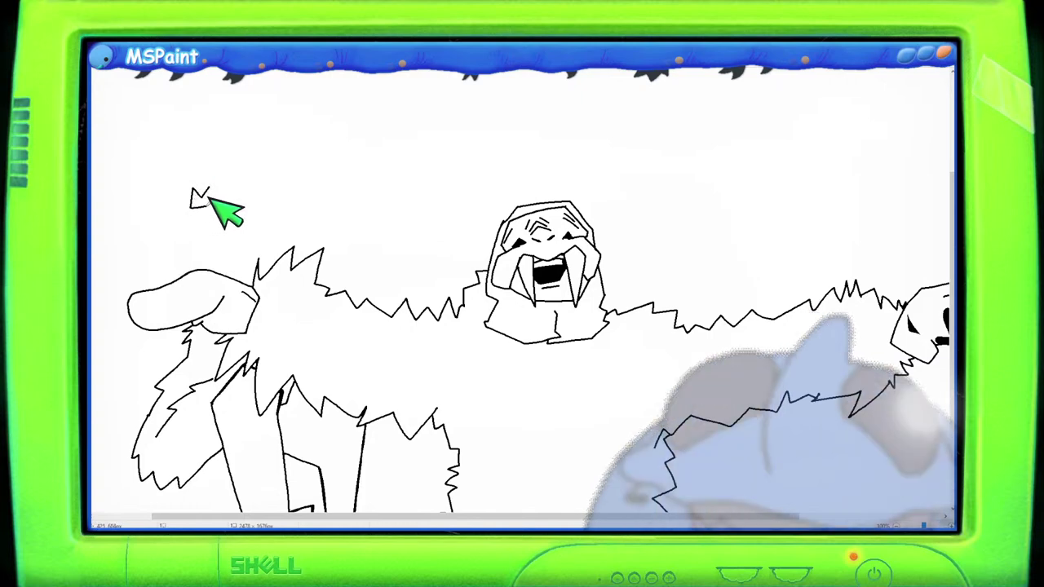
pyautogui.moveTo(211, 198)
pyautogui.mouseDown()
pyautogui.moveTo(185, 228)
pyautogui.moveTo(201, 232)
pyautogui.moveTo(182, 261)
pyautogui.mouseUp()
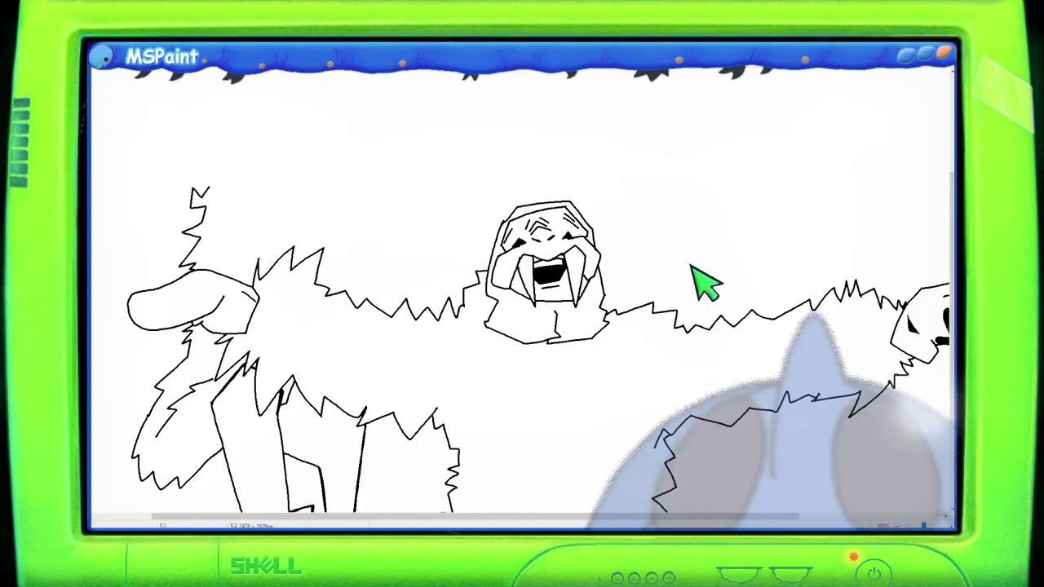
# Step: Undo the spiky stroke above the left hand and place a small pencil dot there
pyautogui.scroll(3, 555, 245)
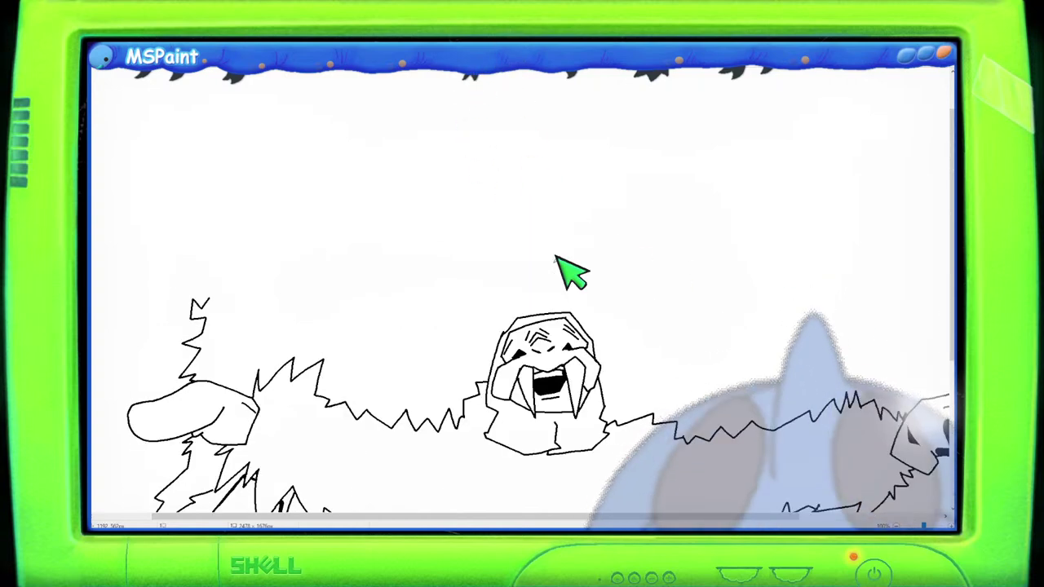
pyautogui.scroll(1, 566, 273)
pyautogui.scroll(-2, 589, 336)
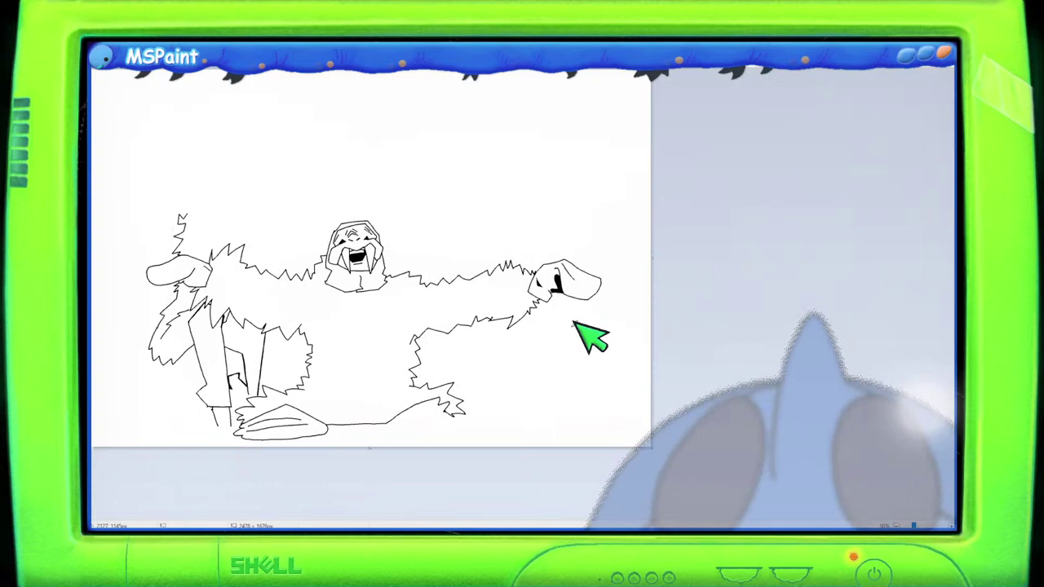
pyautogui.scroll(2, 590, 334)
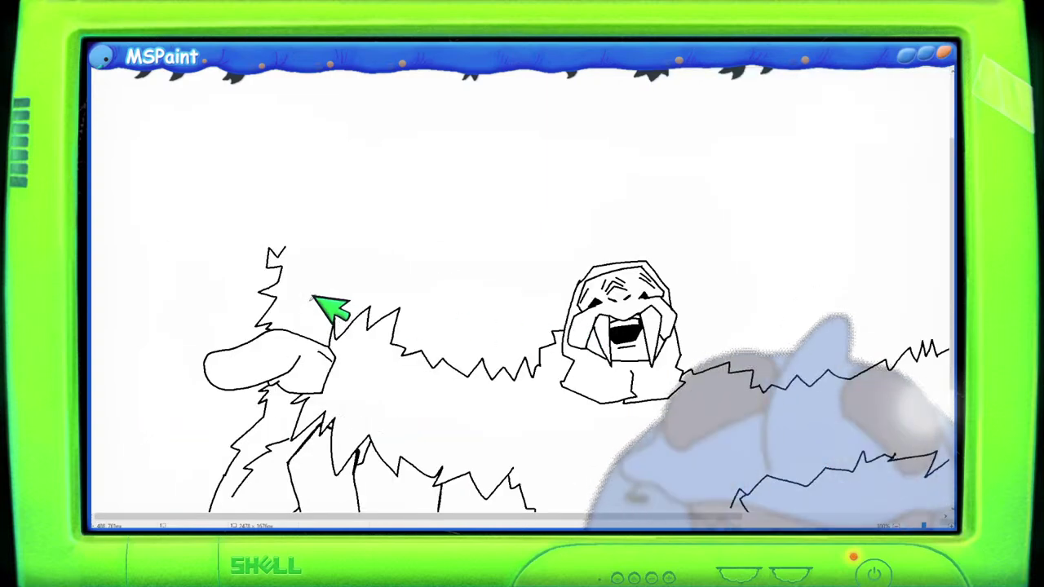
pyautogui.hotkey('ctrl', 'z')
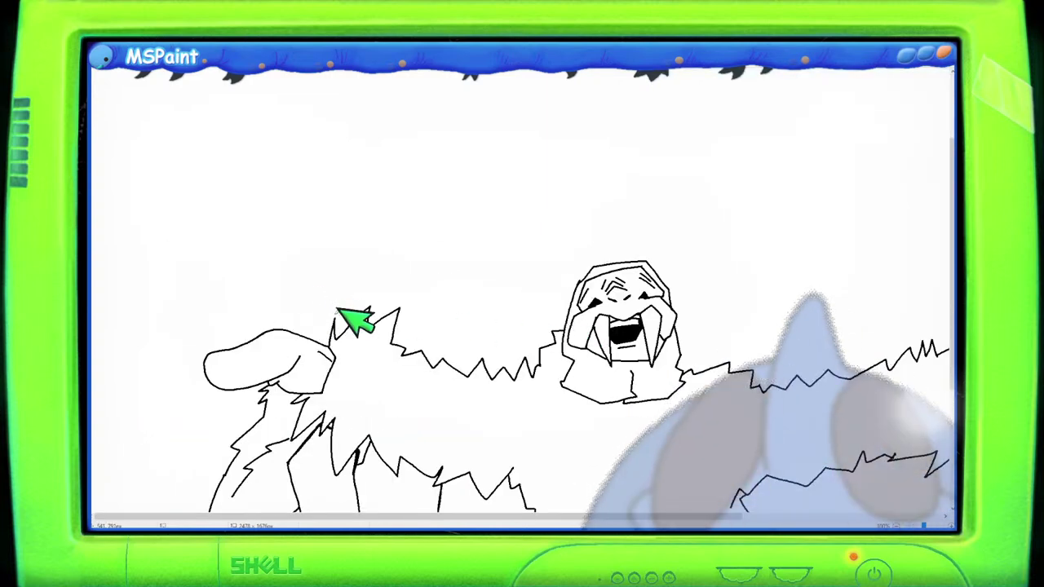
pyautogui.hotkey('ctrl', 'z')
pyautogui.click(269, 266)
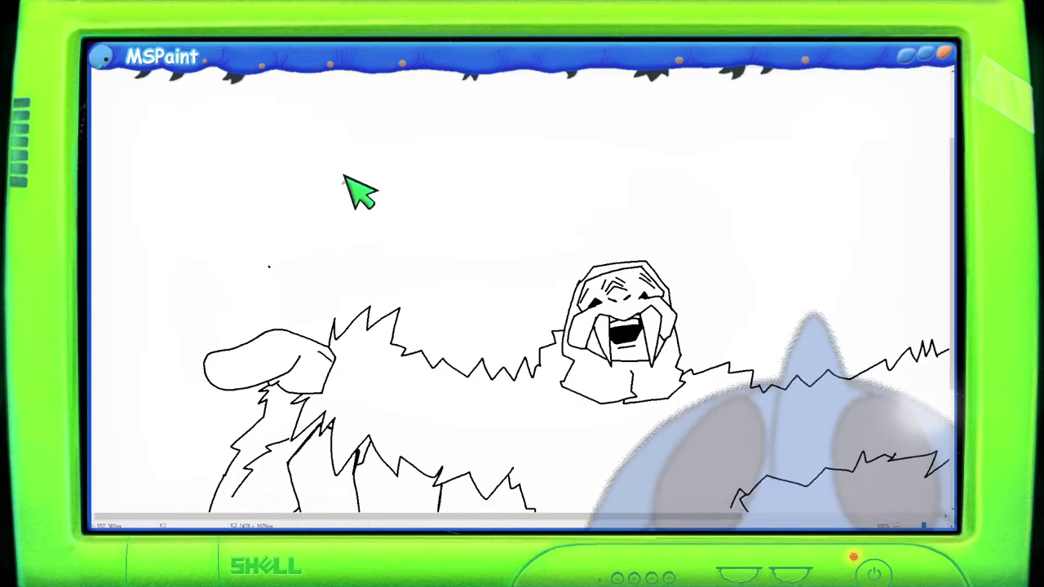
# Step: Start the small creature above the yeti with a mark and two oval eyes
pyautogui.moveTo(341, 170); pyautogui.dragTo(343, 183)
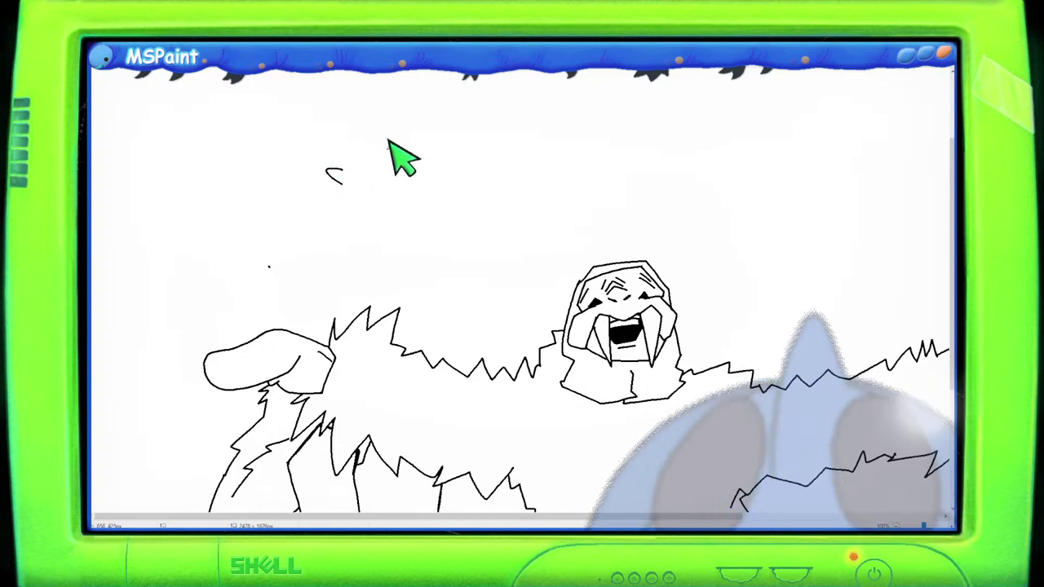
pyautogui.moveTo(385, 143); pyautogui.dragTo(382, 134)
pyautogui.moveTo(448, 142); pyautogui.dragTo(430, 160)
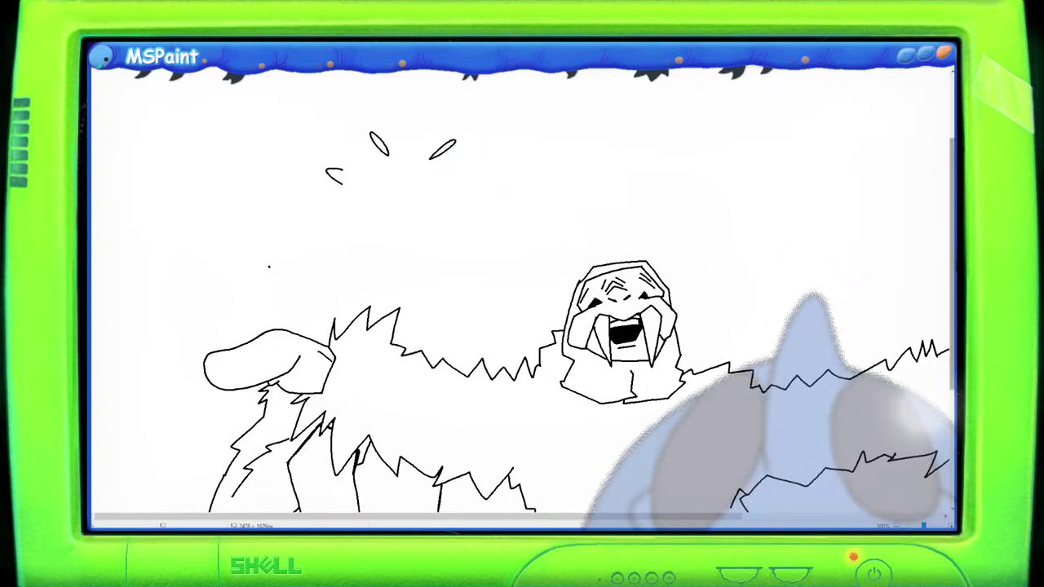
pyautogui.scroll(3, 947, 228)
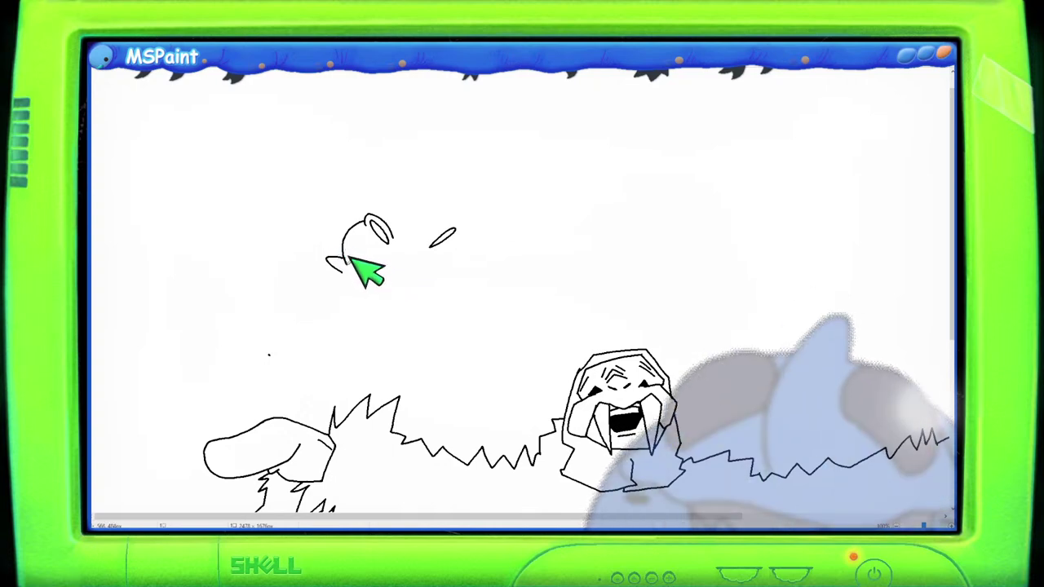
# Step: Outline the creature's cloud-like body and add a looped tuft on its head
pyautogui.moveTo(380, 269)
pyautogui.mouseDown()
pyautogui.moveTo(439, 279)
pyautogui.moveTo(470, 269)
pyautogui.moveTo(477, 239)
pyautogui.moveTo(463, 220)
pyautogui.moveTo(453, 212)
pyautogui.moveTo(432, 228)
pyautogui.moveTo(463, 231)
pyautogui.mouseUp()
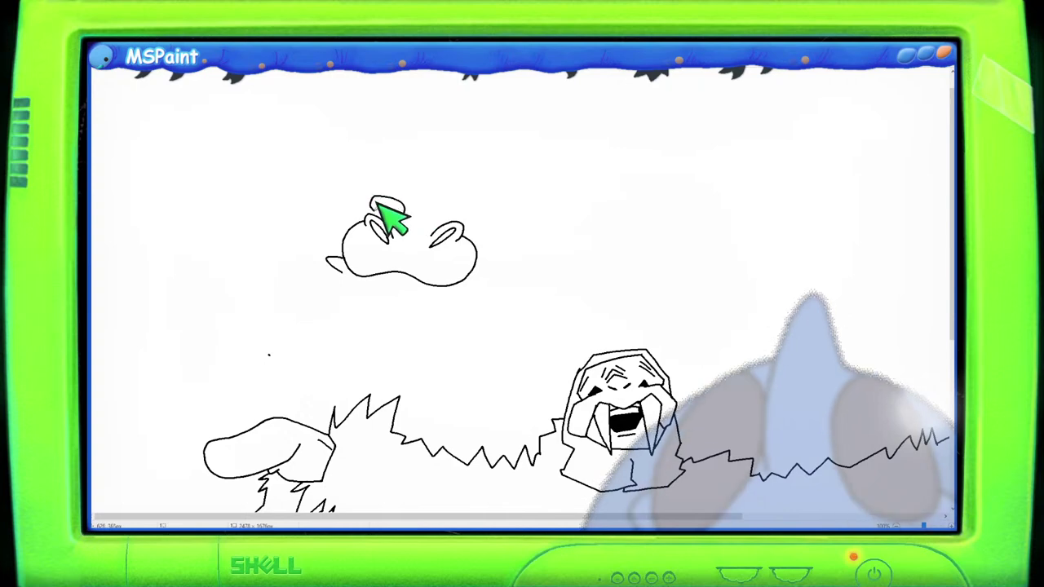
pyautogui.moveTo(368, 203)
pyautogui.mouseDown()
pyautogui.moveTo(404, 205)
pyautogui.moveTo(398, 216)
pyautogui.moveTo(409, 205)
pyautogui.moveTo(443, 217)
pyautogui.moveTo(438, 198)
pyautogui.moveTo(462, 209)
pyautogui.mouseUp()
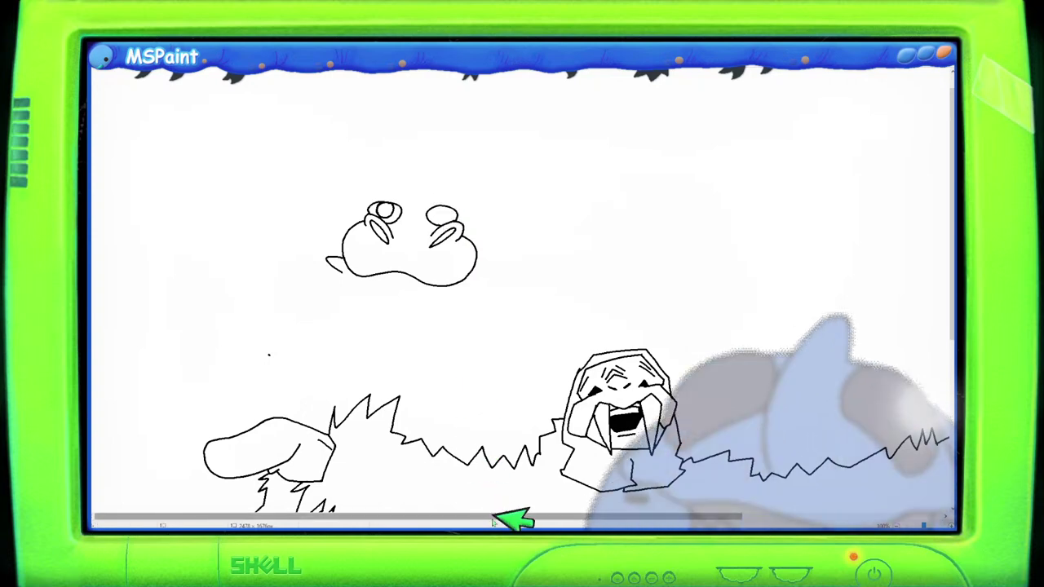
pyautogui.moveTo(500, 520); pyautogui.dragTo(622, 504)
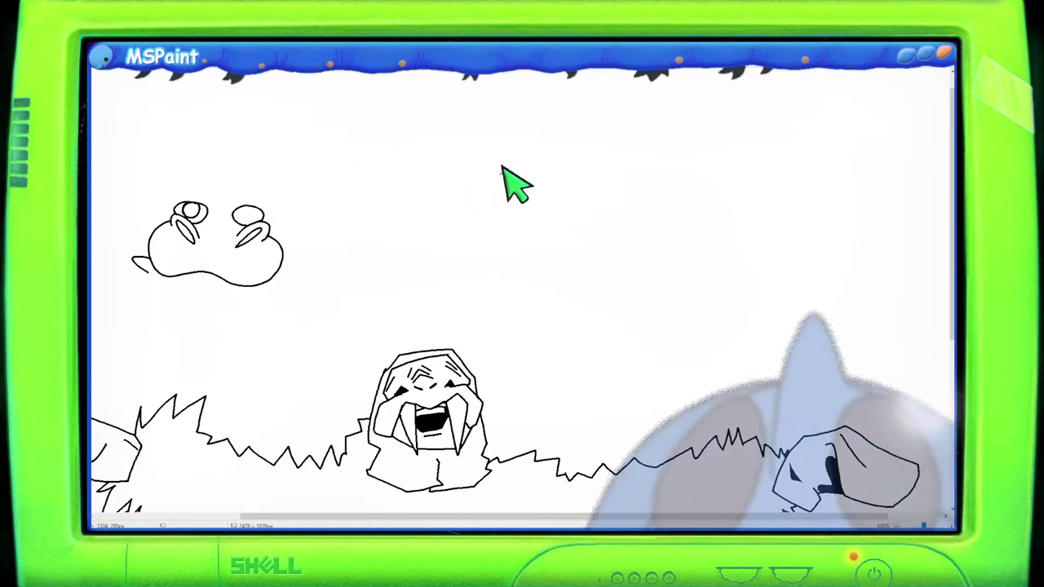
pyautogui.moveTo(504, 170)
pyautogui.mouseDown()
pyautogui.moveTo(462, 215)
pyautogui.moveTo(697, 218)
pyautogui.moveTo(666, 163)
pyautogui.mouseUp()
pyautogui.moveTo(496, 130)
pyautogui.mouseDown()
pyautogui.moveTo(513, 158)
pyautogui.moveTo(497, 126)
pyautogui.moveTo(526, 127)
pyautogui.moveTo(522, 167)
pyautogui.mouseUp()
pyautogui.moveTo(530, 129)
pyautogui.mouseDown()
pyautogui.moveTo(536, 155)
pyautogui.moveTo(559, 155)
pyautogui.moveTo(532, 128)
pyautogui.moveTo(571, 133)
pyautogui.moveTo(576, 170)
pyautogui.moveTo(604, 135)
pyautogui.moveTo(622, 163)
pyautogui.moveTo(645, 136)
pyautogui.moveTo(643, 168)
pyautogui.mouseUp()
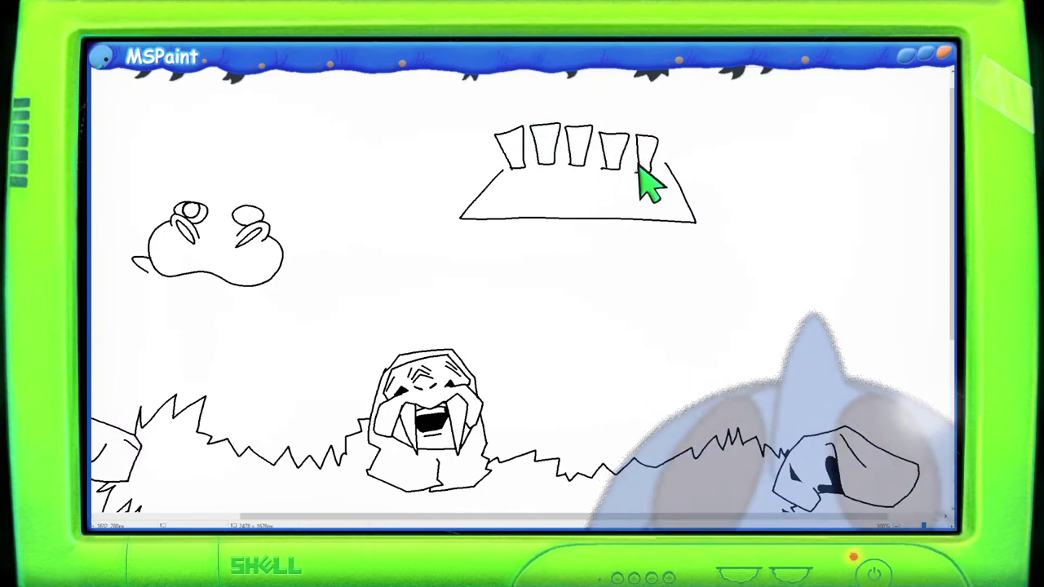
pyautogui.moveTo(487, 174)
pyautogui.mouseDown()
pyautogui.moveTo(494, 199)
pyautogui.moveTo(499, 175)
pyautogui.mouseUp()
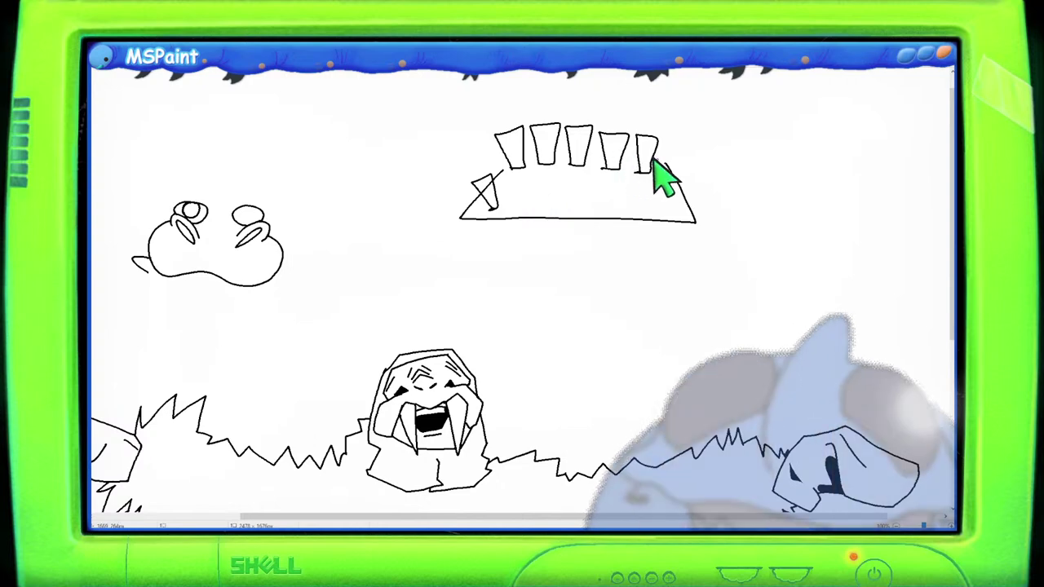
pyautogui.moveTo(662, 141)
pyautogui.mouseDown()
pyautogui.moveTo(727, 131)
pyautogui.moveTo(739, 140)
pyautogui.mouseUp()
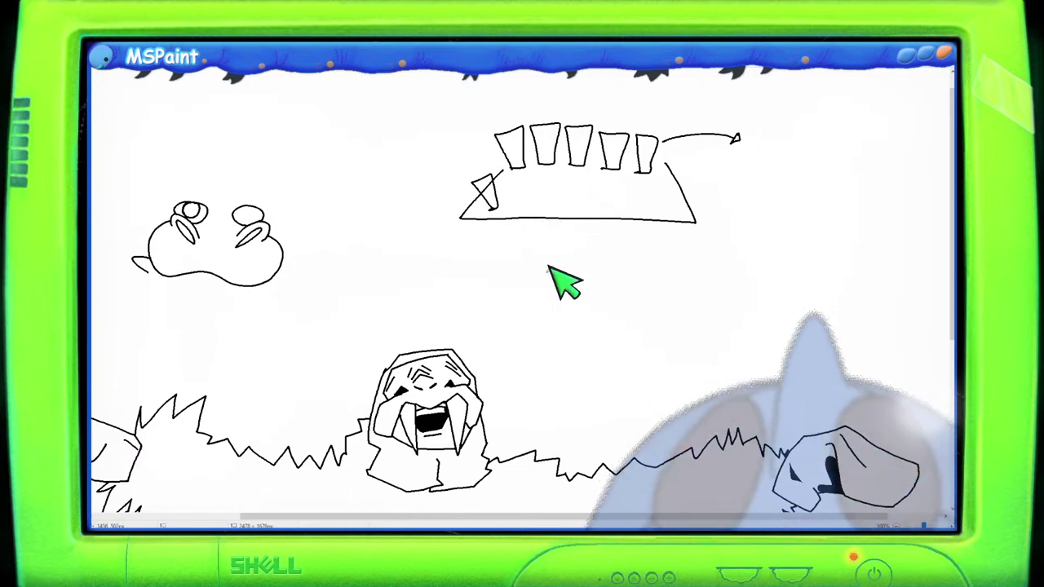
pyautogui.moveTo(753, 118); pyautogui.dragTo(754, 171)
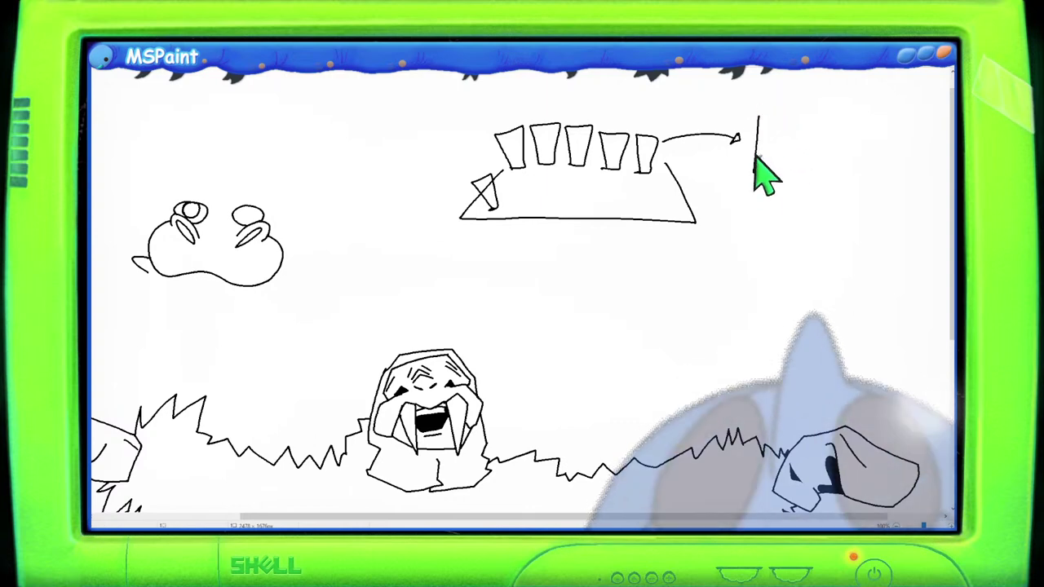
pyautogui.moveTo(758, 115); pyautogui.dragTo(825, 128)
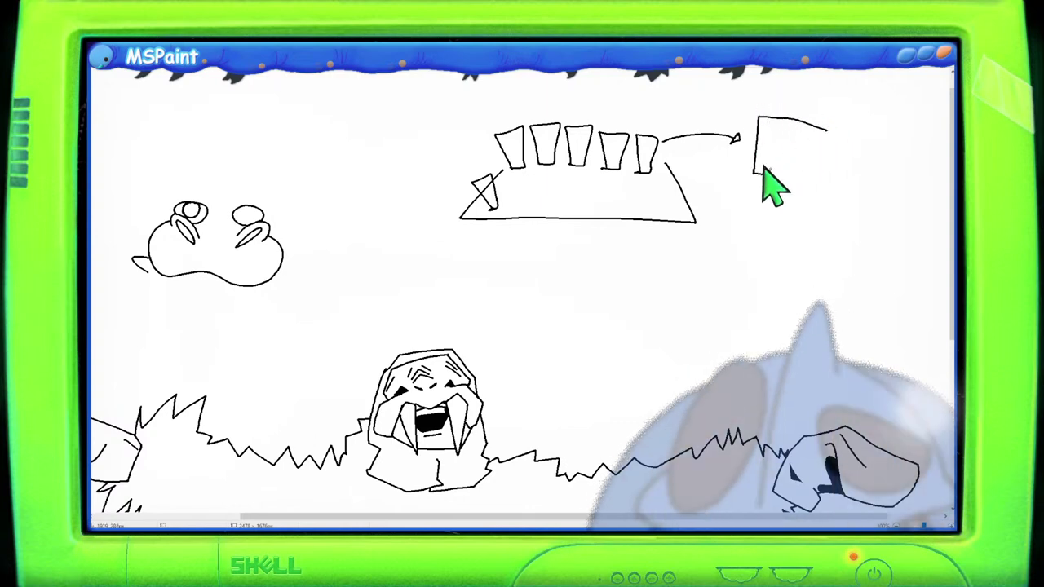
pyautogui.moveTo(754, 173)
pyautogui.mouseDown()
pyautogui.moveTo(798, 174)
pyautogui.moveTo(825, 129)
pyautogui.mouseUp()
pyautogui.moveTo(781, 113); pyautogui.dragTo(807, 124)
pyautogui.moveTo(401, 92); pyautogui.dragTo(859, 237)
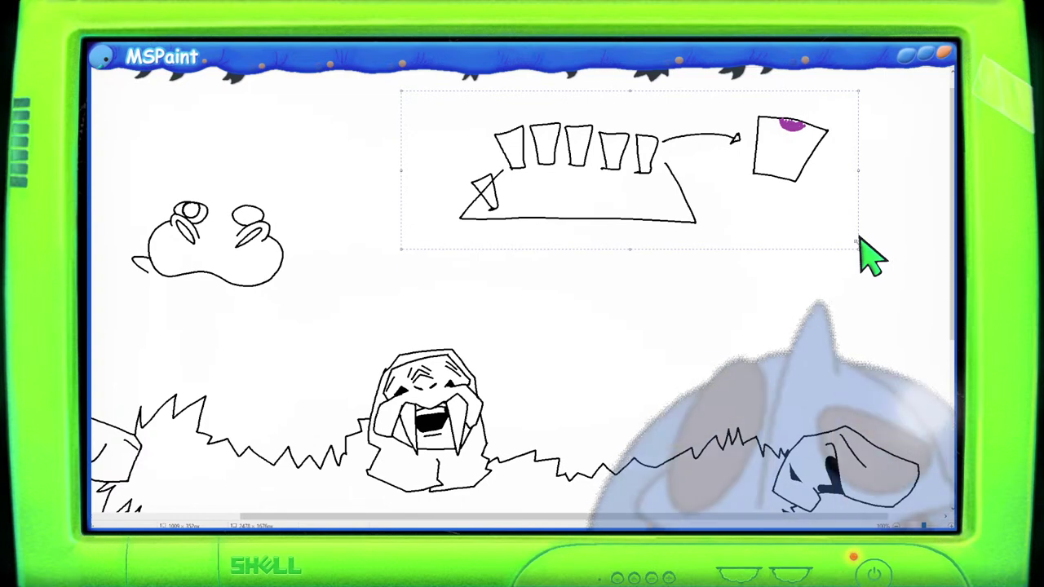
pyautogui.press('Delete')
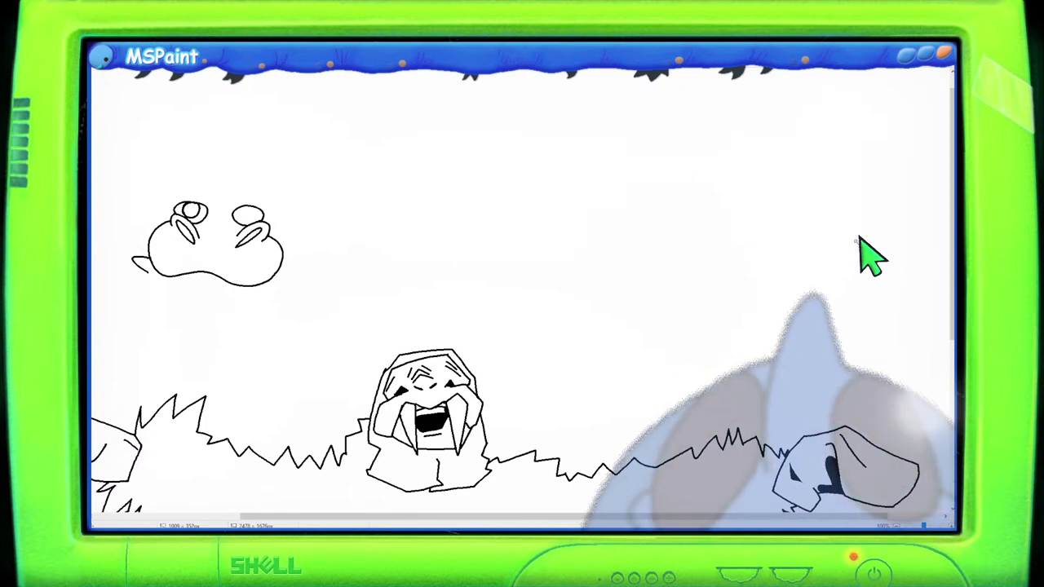
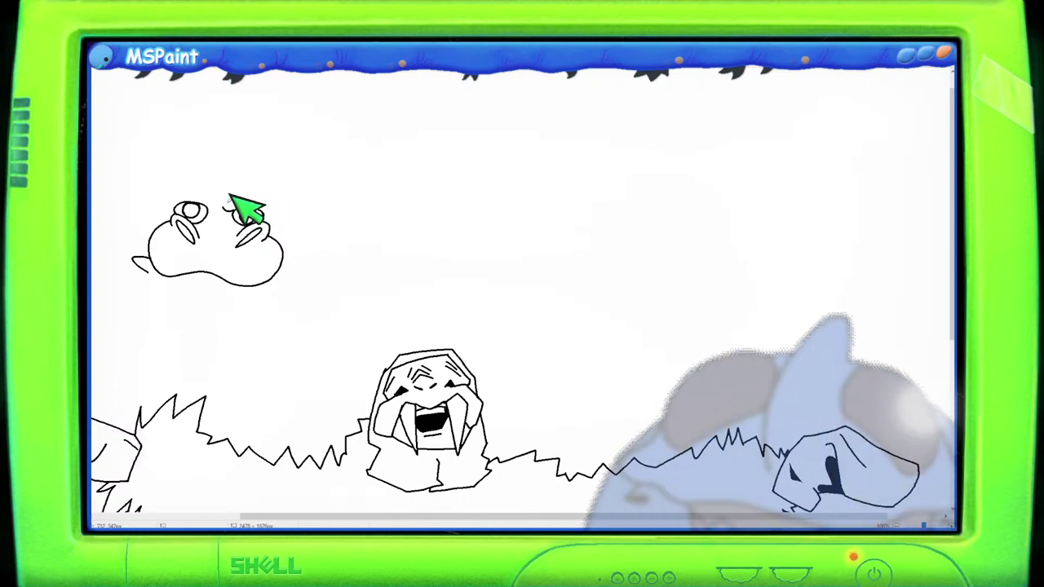
# Step: Draw a curved brow arc above the hippo face's right eye
pyautogui.moveTo(238, 188); pyautogui.dragTo(270, 198)
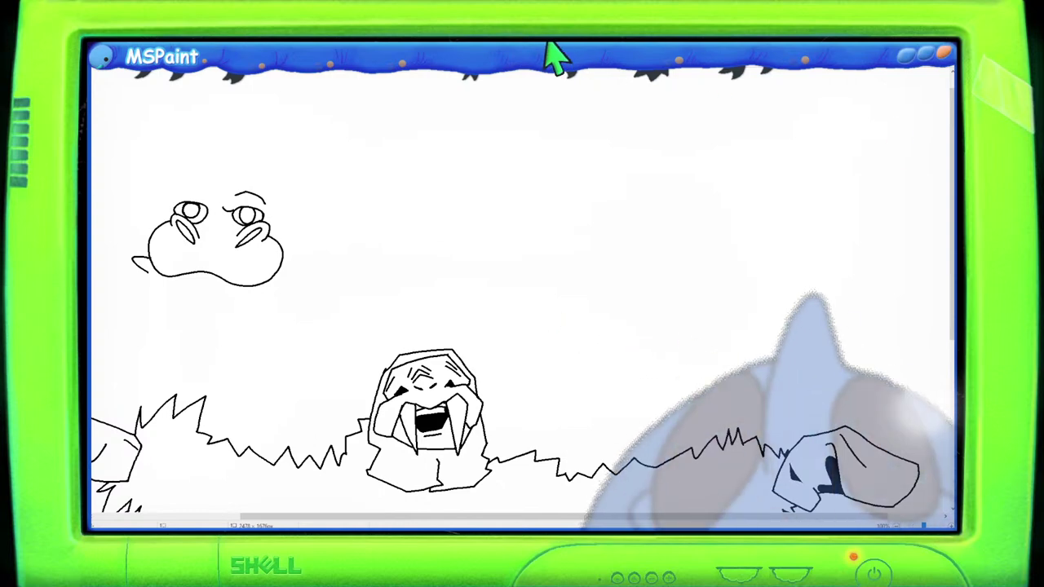
pyautogui.hotkey('ctrl', 'v')
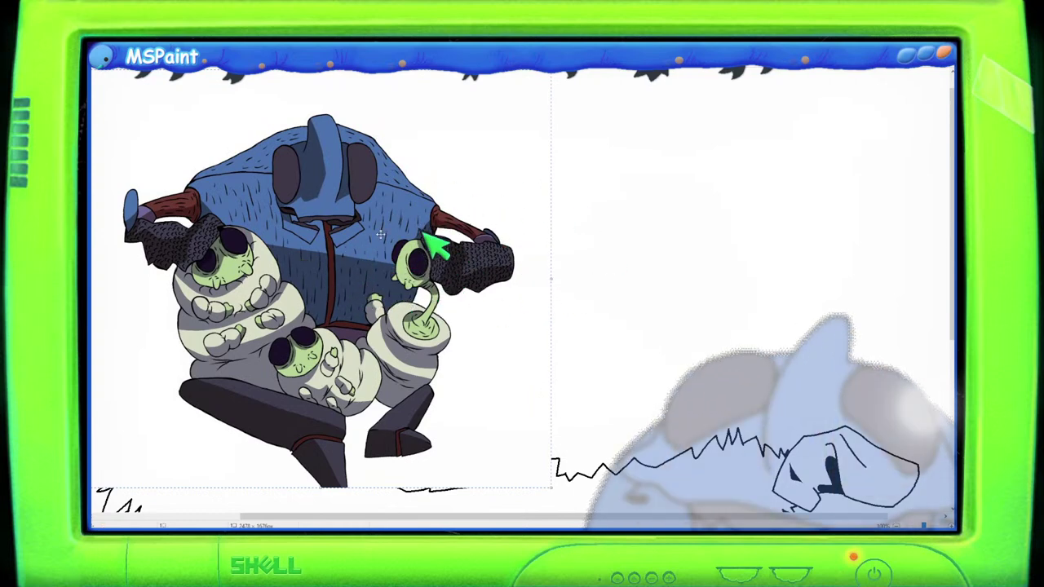
pyautogui.click(683, 252)
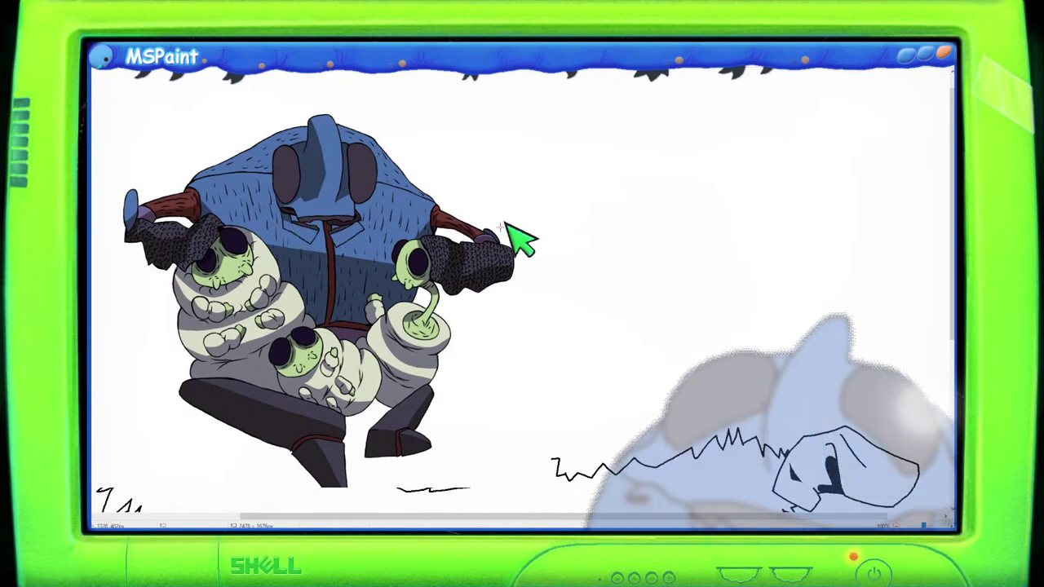
pyautogui.moveTo(430, 242); pyautogui.dragTo(514, 291)
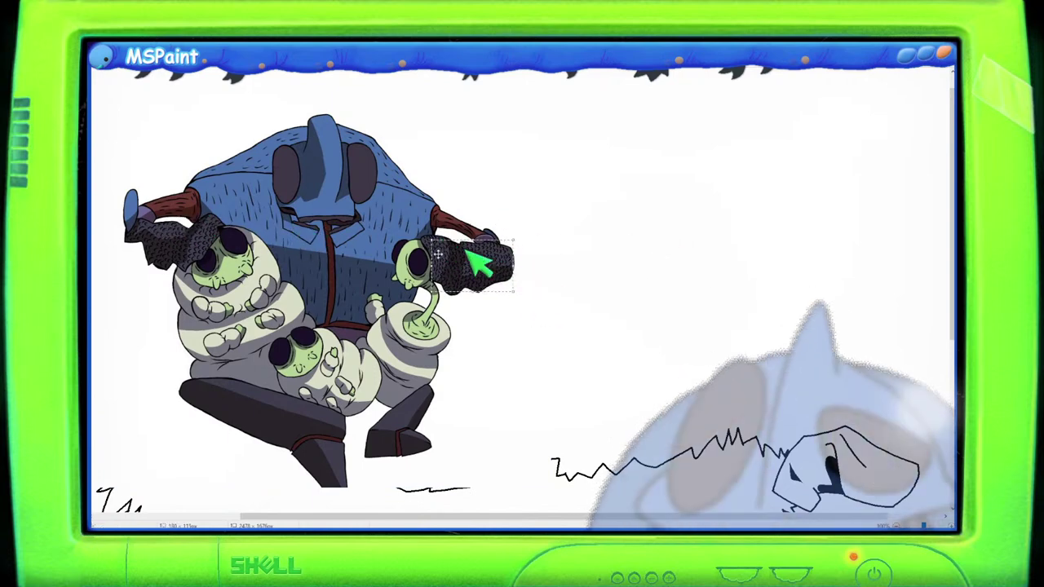
pyautogui.click(578, 307)
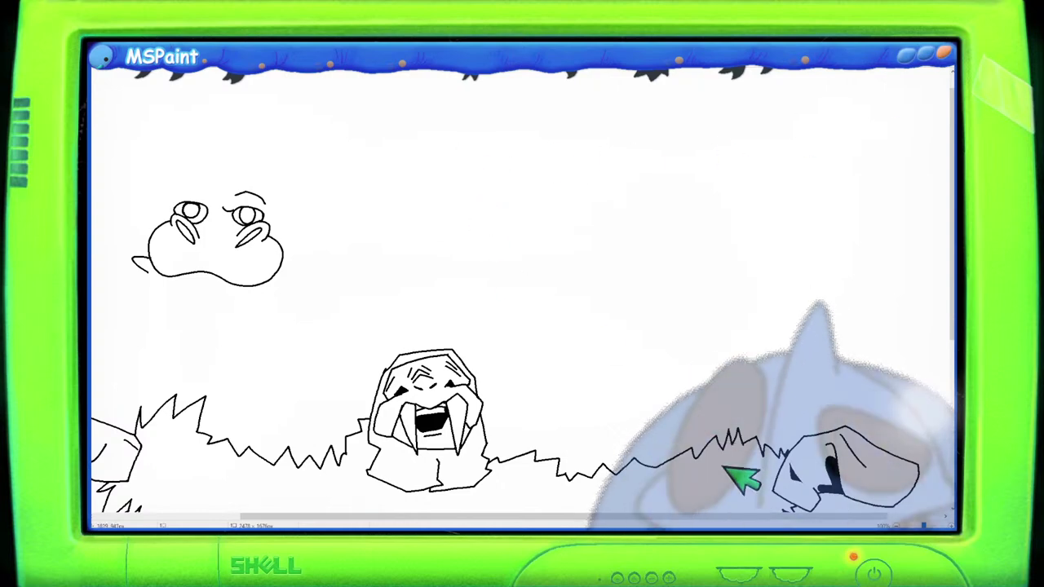
# Step: Draw two short brow strokes above the face's left eye
pyautogui.moveTo(742, 519); pyautogui.dragTo(623, 519)
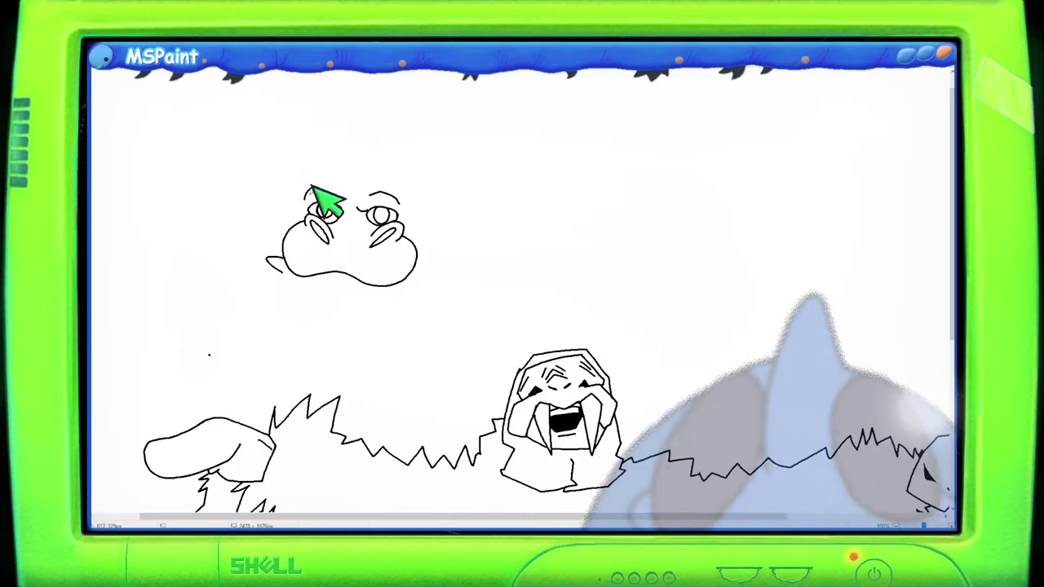
pyautogui.moveTo(317, 201); pyautogui.dragTo(334, 180)
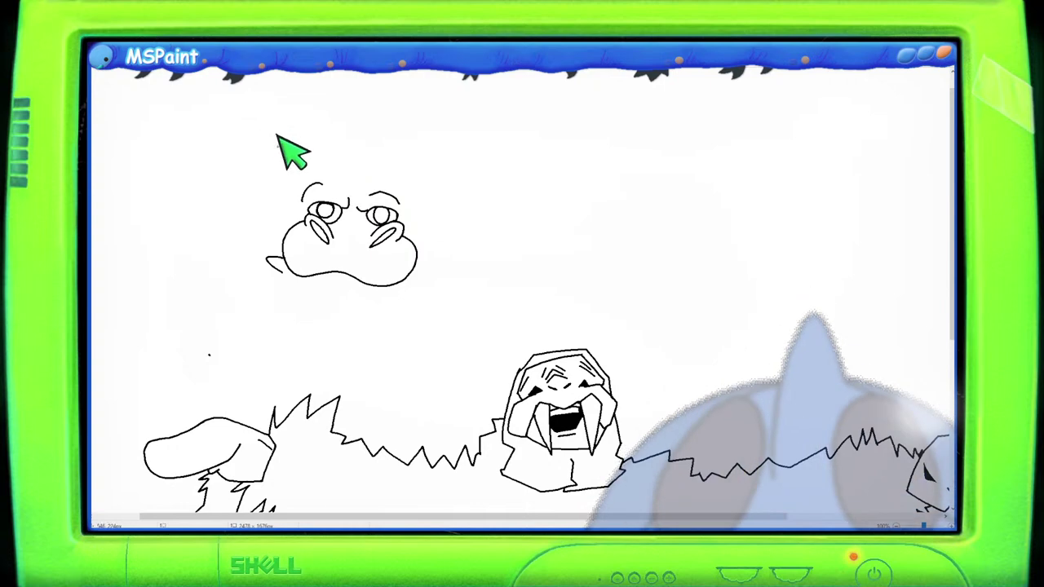
pyautogui.moveTo(308, 179); pyautogui.dragTo(318, 167)
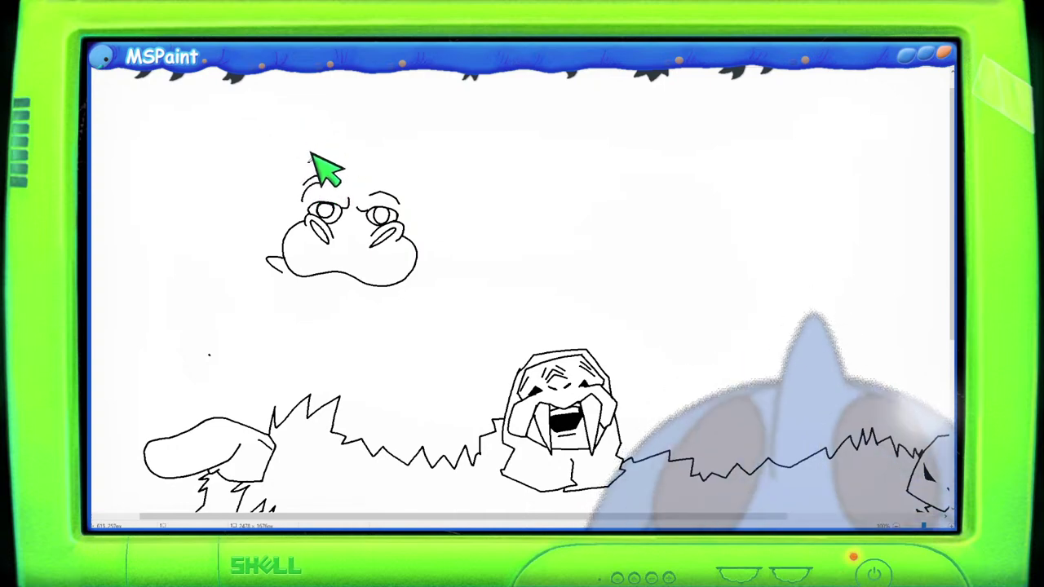
# Step: Draw the wavy head-top outline running rightward from a small curl
pyautogui.moveTo(319, 146)
pyautogui.mouseDown()
pyautogui.moveTo(340, 159)
pyautogui.moveTo(319, 163)
pyautogui.moveTo(326, 149)
pyautogui.moveTo(311, 138)
pyautogui.moveTo(336, 154)
pyautogui.moveTo(372, 149)
pyautogui.mouseUp()
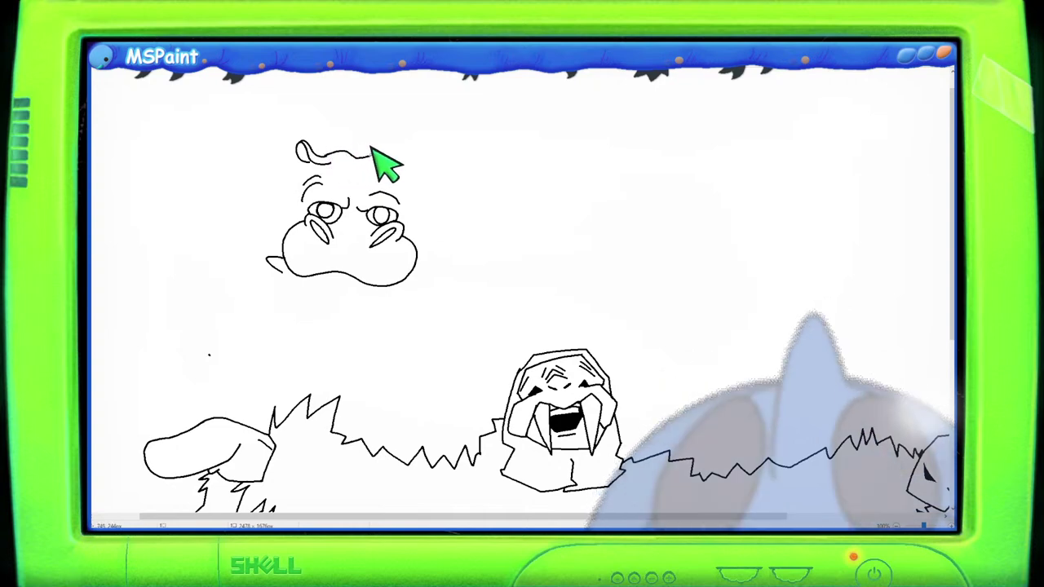
pyautogui.hotkey('ctrl', 'z')
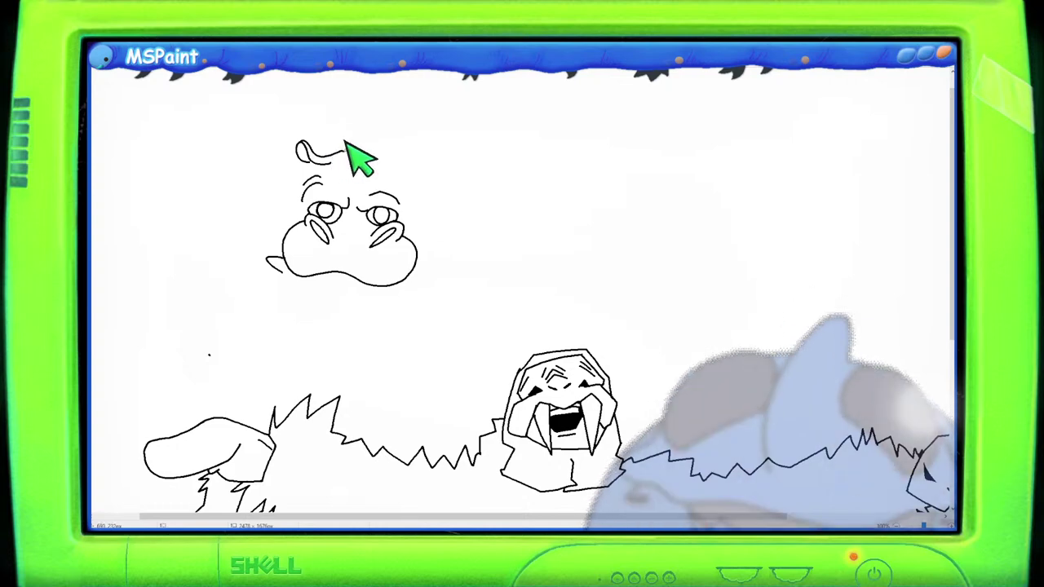
pyautogui.moveTo(327, 146)
pyautogui.mouseDown()
pyautogui.moveTo(390, 160)
pyautogui.moveTo(383, 140)
pyautogui.moveTo(390, 160)
pyautogui.moveTo(415, 153)
pyautogui.mouseUp()
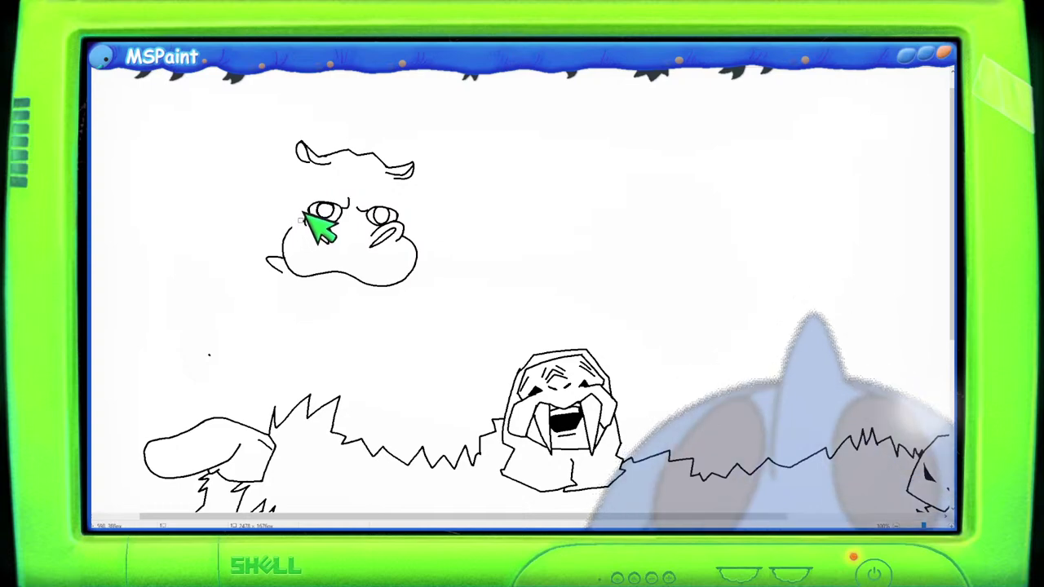
# Step: Erase the old left-cheek and chin outline, then draw a ring around the left eye
pyautogui.moveTo(303, 214)
pyautogui.mouseDown()
pyautogui.moveTo(290, 251)
pyautogui.moveTo(307, 274)
pyautogui.moveTo(339, 263)
pyautogui.moveTo(381, 278)
pyautogui.mouseUp()
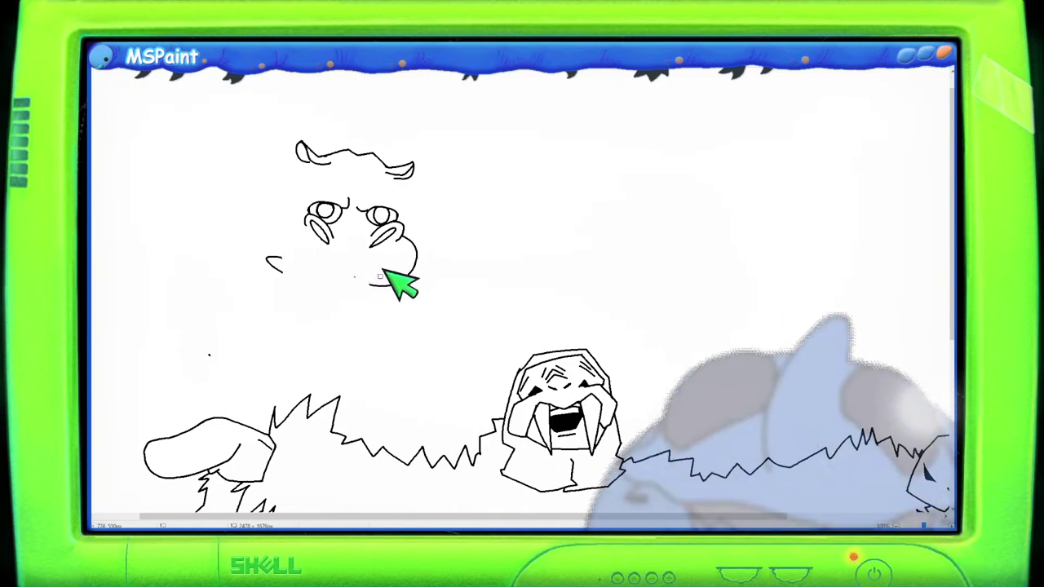
pyautogui.moveTo(382, 268)
pyautogui.mouseDown()
pyautogui.moveTo(351, 267)
pyautogui.moveTo(399, 278)
pyautogui.moveTo(421, 235)
pyautogui.mouseUp()
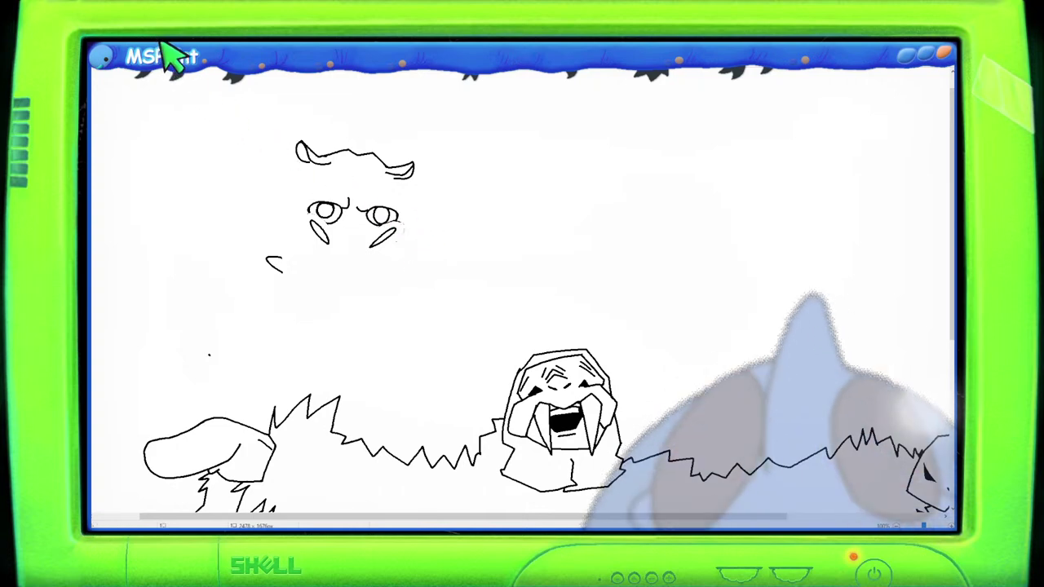
pyautogui.moveTo(315, 217); pyautogui.dragTo(335, 220)
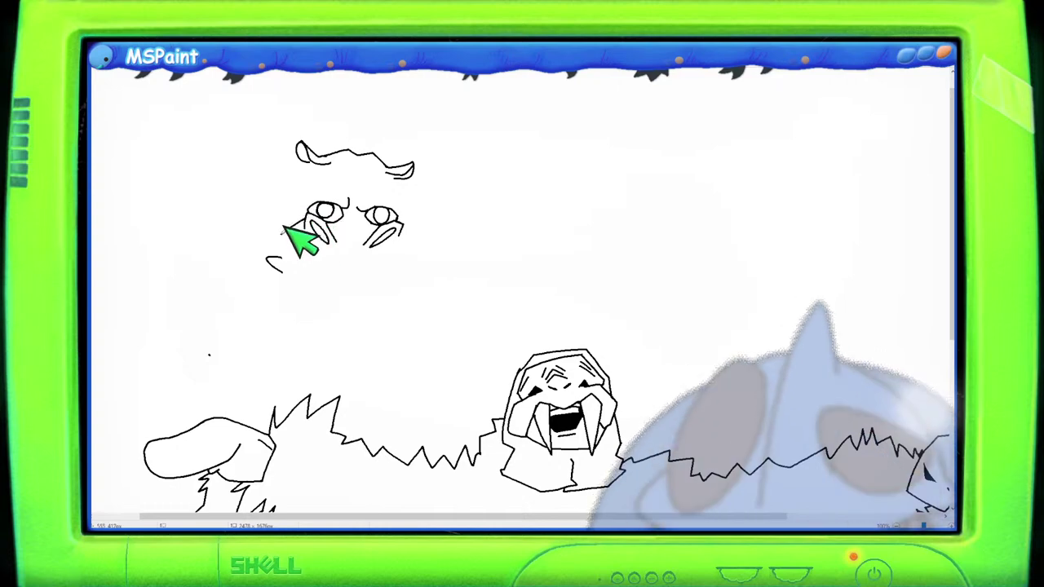
# Step: Redraw the jaw with strokes under the left eye, a cheek stroke and a new chin line
pyautogui.moveTo(310, 222)
pyautogui.mouseDown()
pyautogui.moveTo(323, 243)
pyautogui.moveTo(335, 240)
pyautogui.moveTo(284, 248)
pyautogui.moveTo(363, 279)
pyautogui.mouseUp()
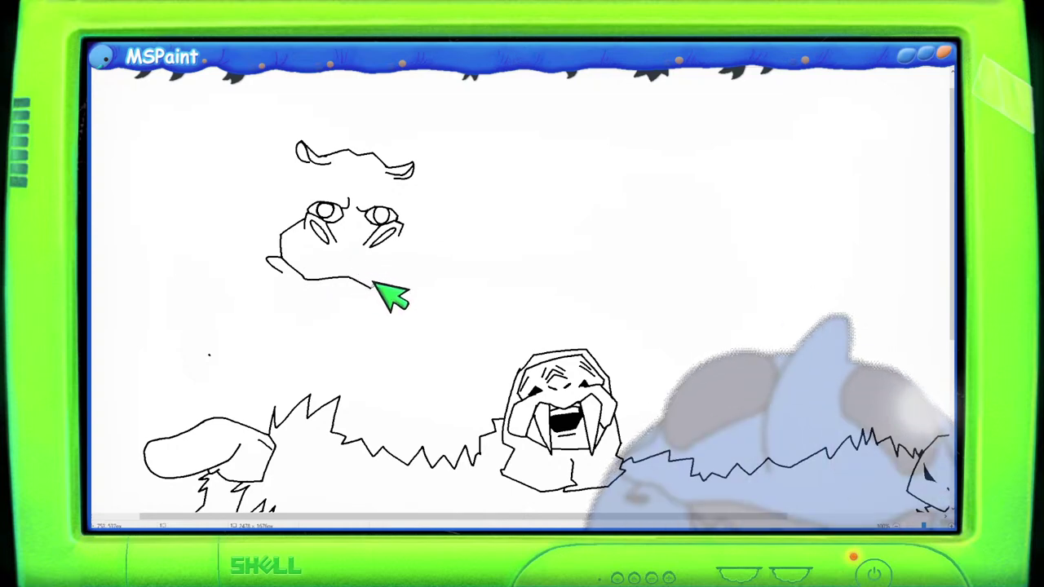
pyautogui.moveTo(374, 282); pyautogui.dragTo(408, 276)
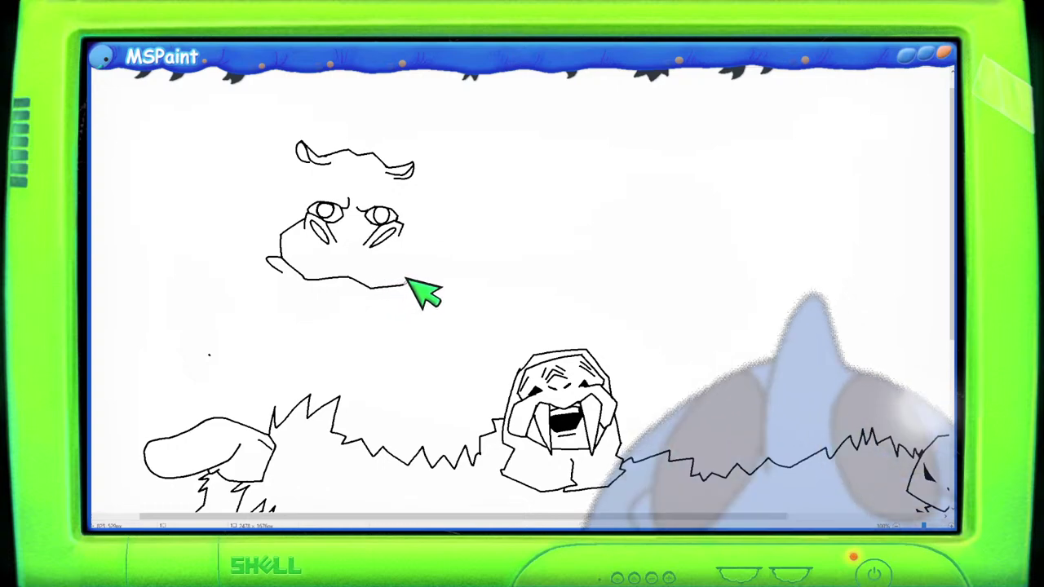
pyautogui.hotkey('ctrl', 'z')
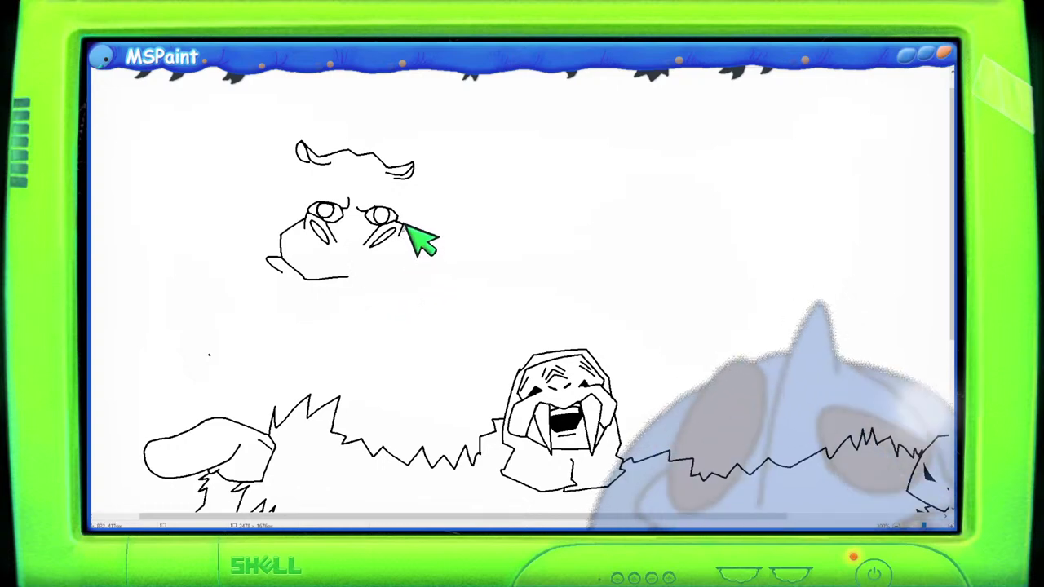
pyautogui.moveTo(405, 226)
pyautogui.mouseDown()
pyautogui.moveTo(417, 249)
pyautogui.moveTo(402, 276)
pyautogui.moveTo(337, 263)
pyautogui.moveTo(370, 283)
pyautogui.moveTo(406, 275)
pyautogui.mouseUp()
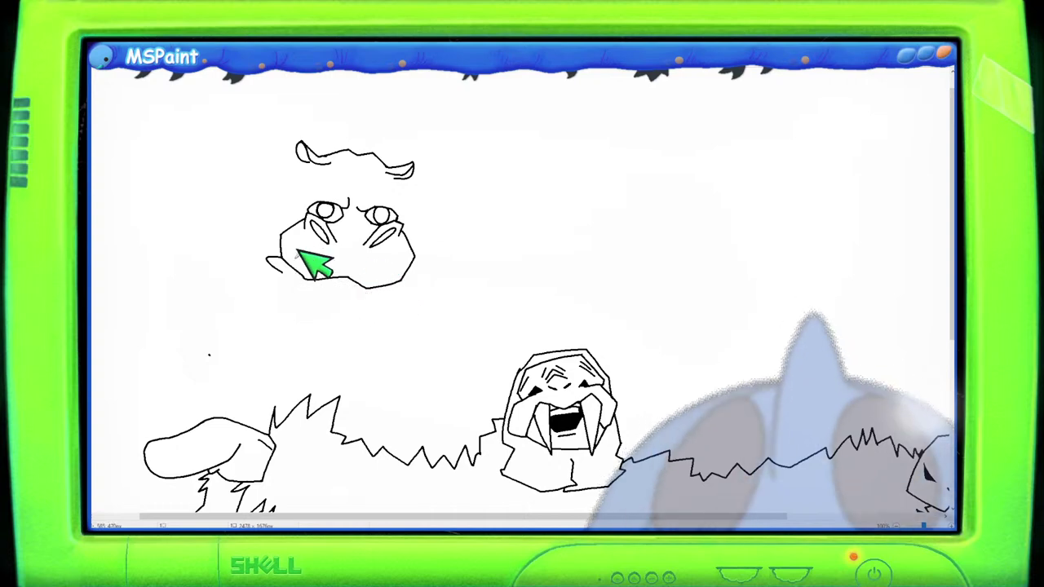
pyautogui.moveTo(299, 276)
pyautogui.mouseDown()
pyautogui.moveTo(315, 288)
pyautogui.moveTo(350, 285)
pyautogui.mouseUp()
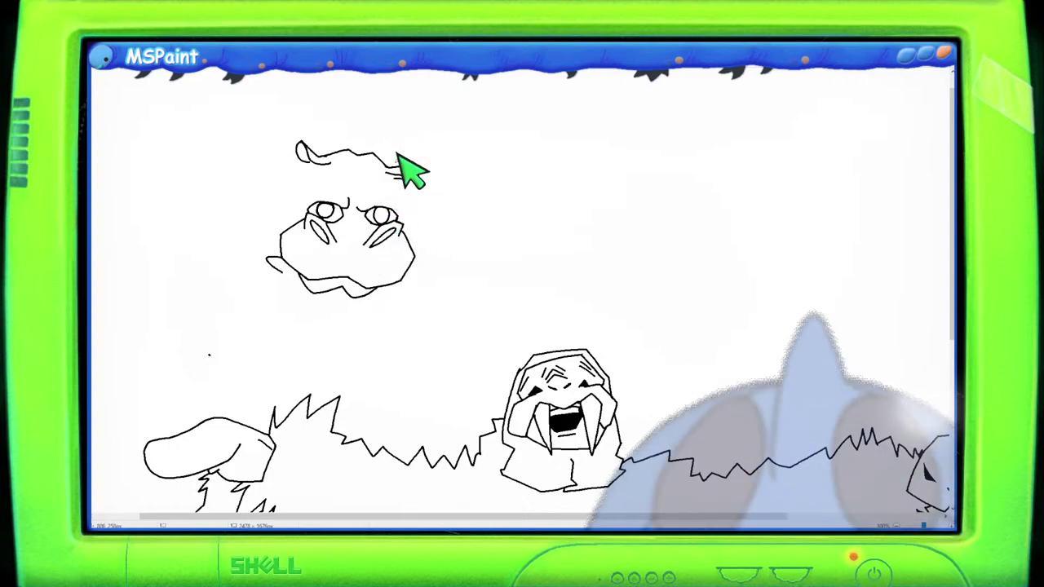
# Step: Curl the head outline's right end, add a jagged furry left edge, and scribble a ring beside the head
pyautogui.moveTo(398, 155); pyautogui.dragTo(392, 175)
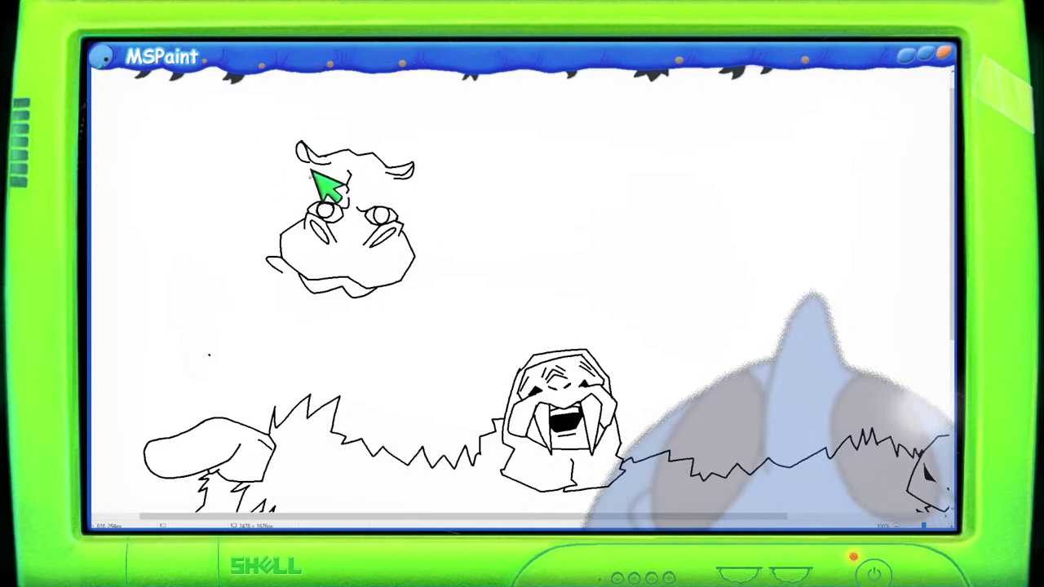
pyautogui.moveTo(308, 166); pyautogui.dragTo(304, 211)
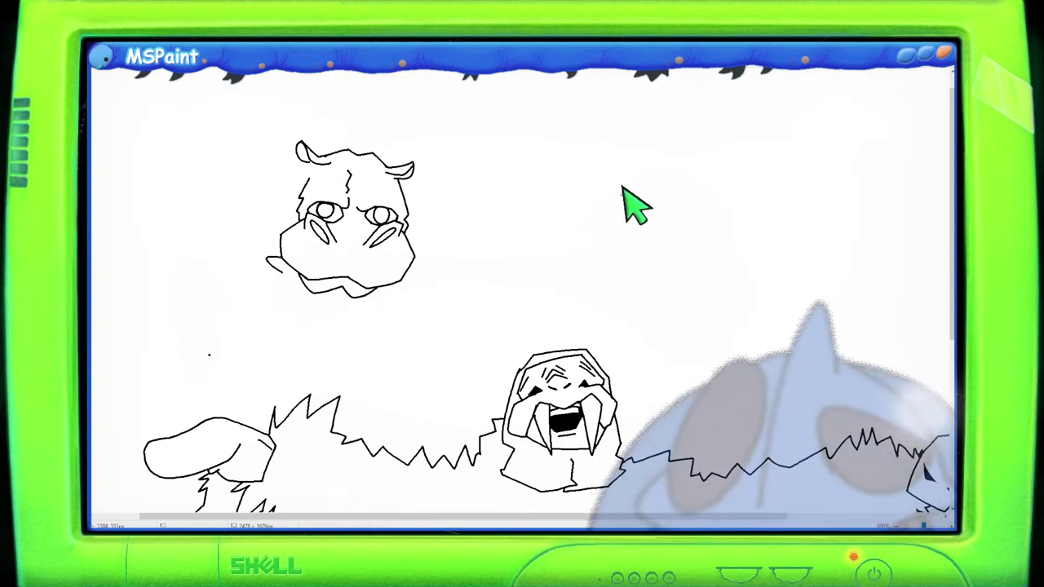
pyautogui.moveTo(589, 210)
pyautogui.mouseDown()
pyautogui.moveTo(637, 160)
pyautogui.moveTo(607, 228)
pyautogui.moveTo(572, 187)
pyautogui.moveTo(644, 144)
pyautogui.moveTo(630, 236)
pyautogui.moveTo(555, 165)
pyautogui.moveTo(661, 185)
pyautogui.moveTo(563, 220)
pyautogui.moveTo(609, 124)
pyautogui.moveTo(607, 255)
pyautogui.moveTo(564, 150)
pyautogui.moveTo(631, 243)
pyautogui.moveTo(551, 189)
pyautogui.moveTo(669, 189)
pyautogui.moveTo(561, 228)
pyautogui.moveTo(667, 156)
pyautogui.moveTo(583, 242)
pyautogui.moveTo(655, 147)
pyautogui.moveTo(581, 234)
pyautogui.moveTo(607, 184)
pyautogui.moveTo(636, 183)
pyautogui.mouseUp()
# Step: Remove the scribbled ring, sketch a test bomb doodle, then select and delete it
pyautogui.hotkey('ctrl', 'z')
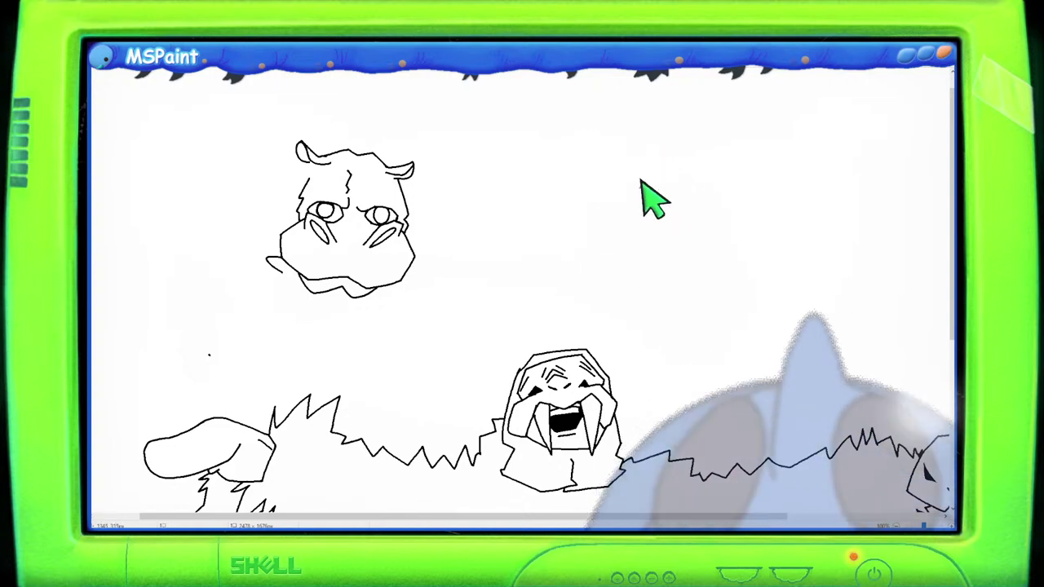
pyautogui.moveTo(661, 171)
pyautogui.mouseDown()
pyautogui.moveTo(671, 233)
pyautogui.moveTo(635, 163)
pyautogui.moveTo(652, 172)
pyautogui.moveTo(650, 140)
pyautogui.moveTo(680, 129)
pyautogui.mouseUp()
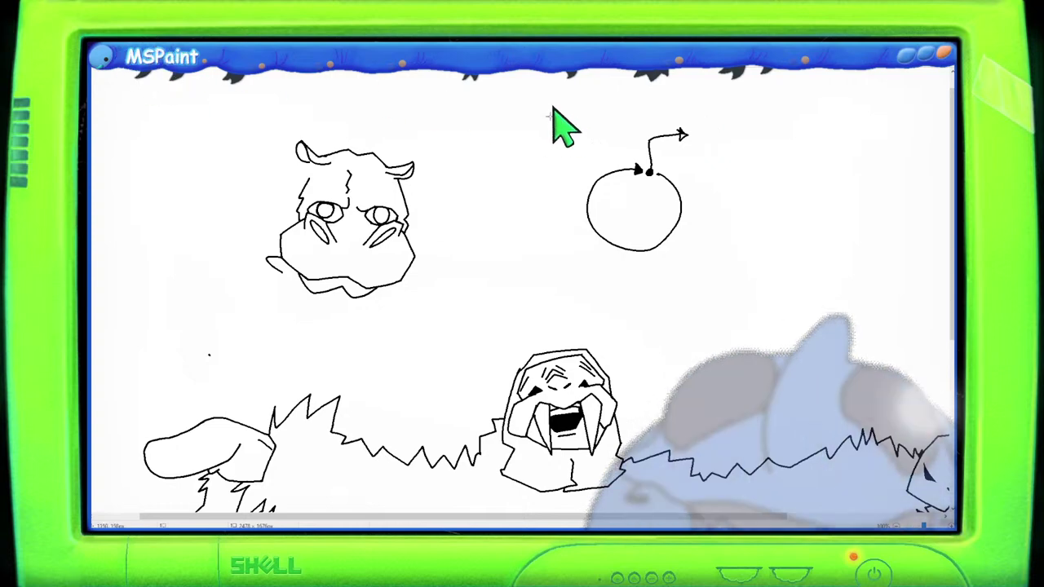
pyautogui.moveTo(543, 106); pyautogui.dragTo(707, 278)
pyautogui.press('Delete')
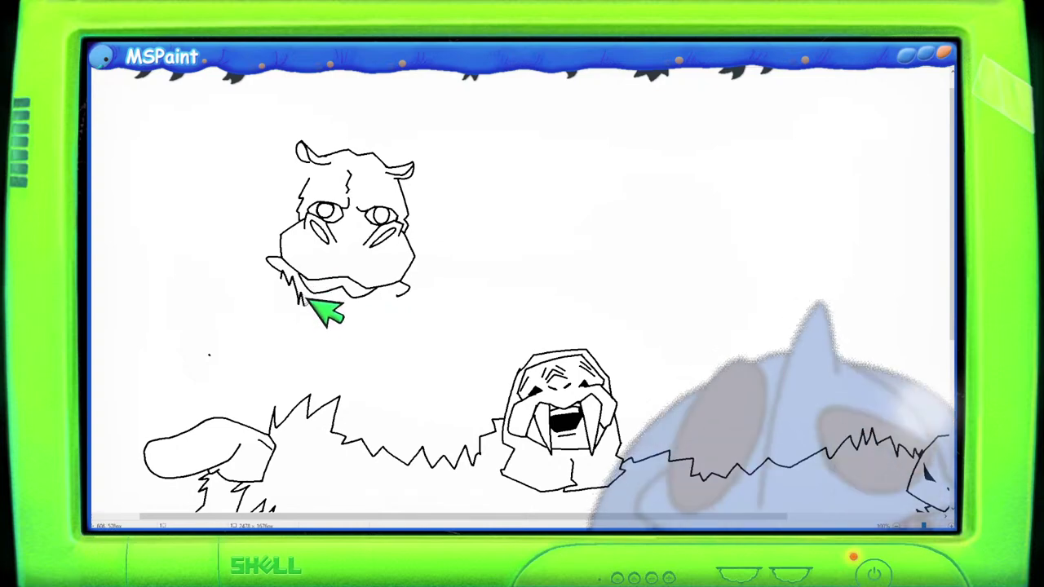
# Step: Draw zigzag fur from the hippo's chin down the neck into the chest fur
pyautogui.moveTo(318, 309); pyautogui.dragTo(347, 326)
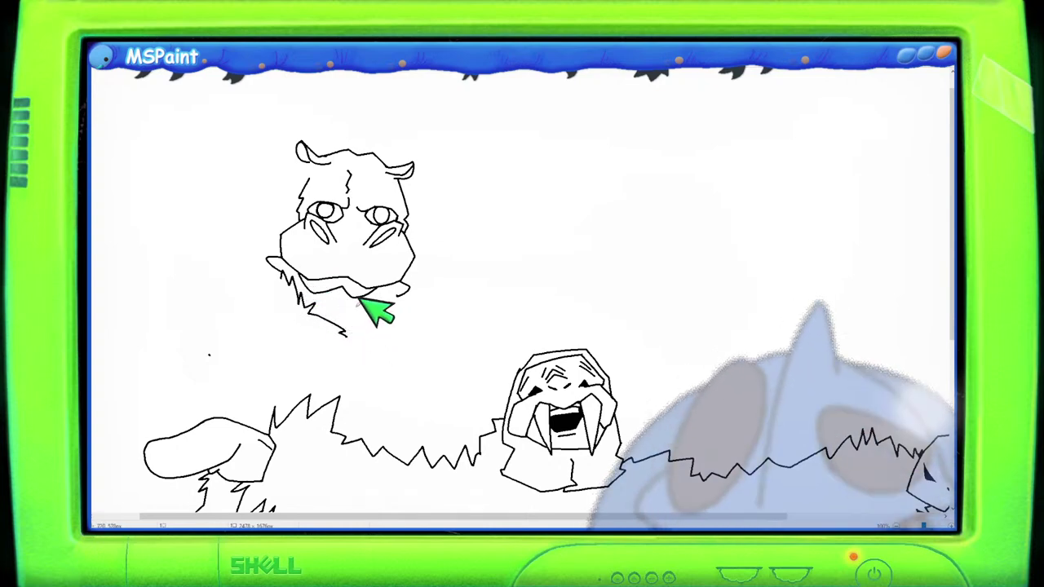
pyautogui.moveTo(354, 332); pyautogui.dragTo(374, 319)
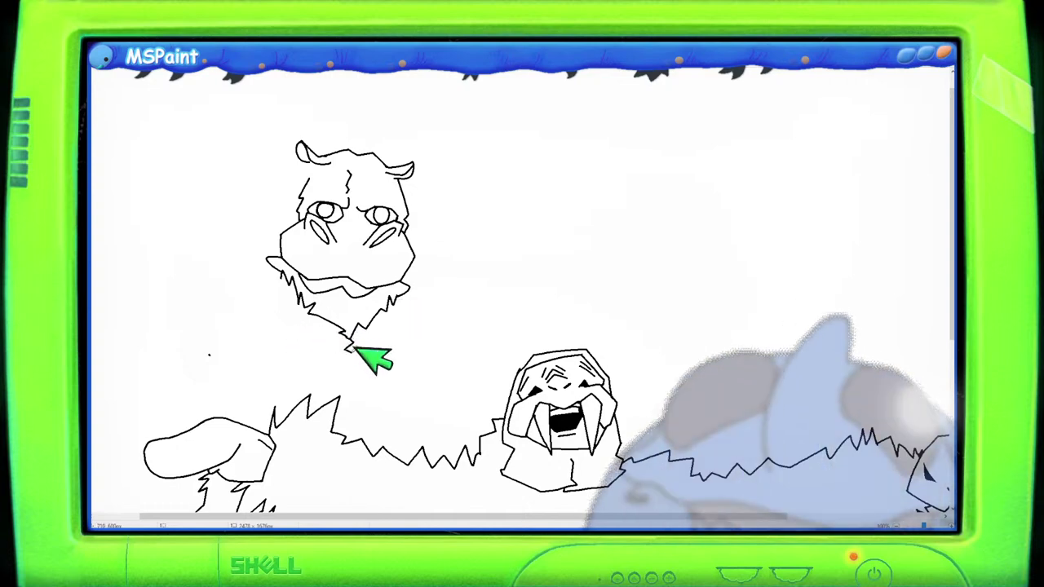
pyautogui.moveTo(349, 353)
pyautogui.mouseDown()
pyautogui.moveTo(349, 385)
pyautogui.moveTo(325, 395)
pyautogui.mouseUp()
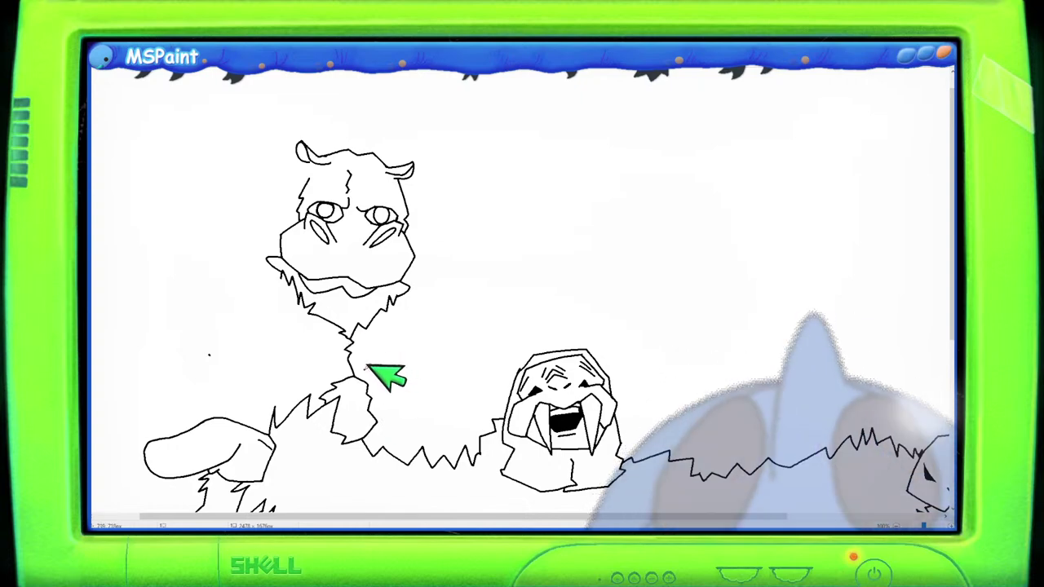
pyautogui.moveTo(368, 367)
pyautogui.mouseDown()
pyautogui.moveTo(394, 362)
pyautogui.moveTo(387, 372)
pyautogui.moveTo(407, 394)
pyautogui.moveTo(393, 416)
pyautogui.mouseUp()
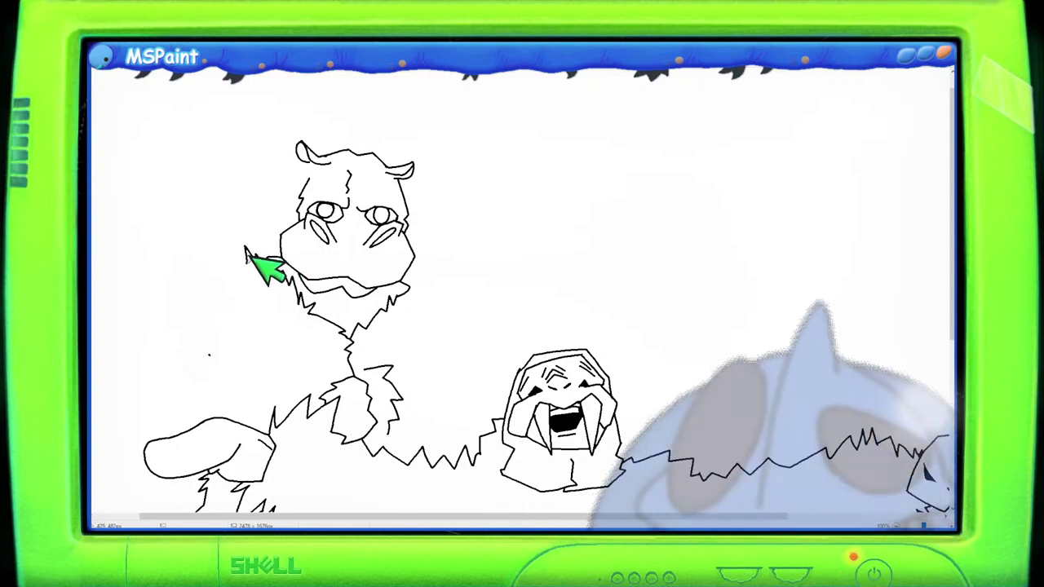
# Step: Add a small spiky fur tuft left of the jaw and a line over the head between the ears
pyautogui.moveTo(244, 247)
pyautogui.mouseDown()
pyautogui.moveTo(219, 234)
pyautogui.moveTo(210, 257)
pyautogui.moveTo(186, 248)
pyautogui.mouseUp()
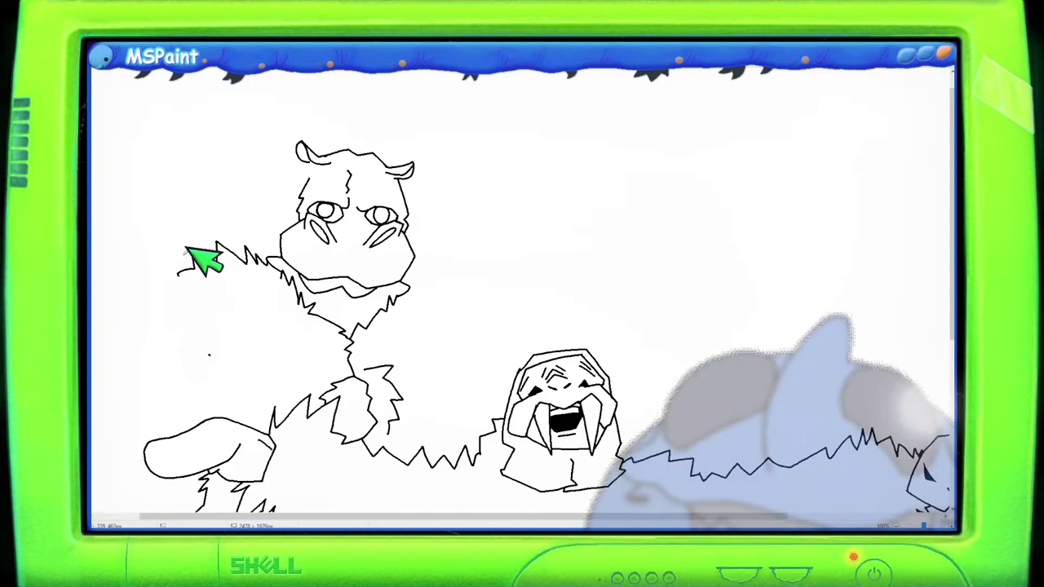
pyautogui.hotkey('ctrl', 'z')
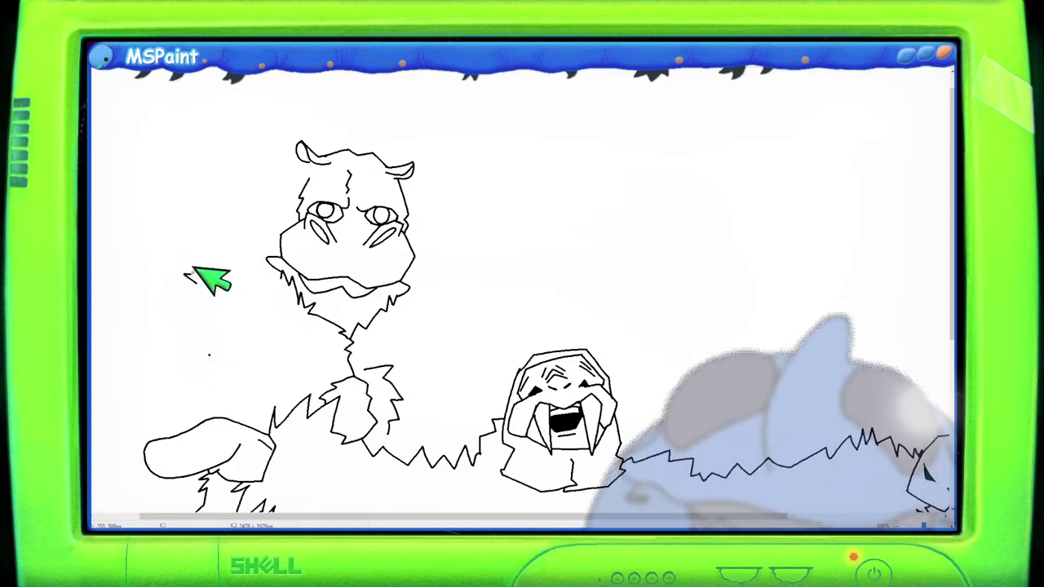
pyautogui.moveTo(185, 268)
pyautogui.mouseDown()
pyautogui.moveTo(179, 261)
pyautogui.moveTo(213, 263)
pyautogui.moveTo(214, 245)
pyautogui.moveTo(261, 262)
pyautogui.moveTo(259, 253)
pyautogui.mouseUp()
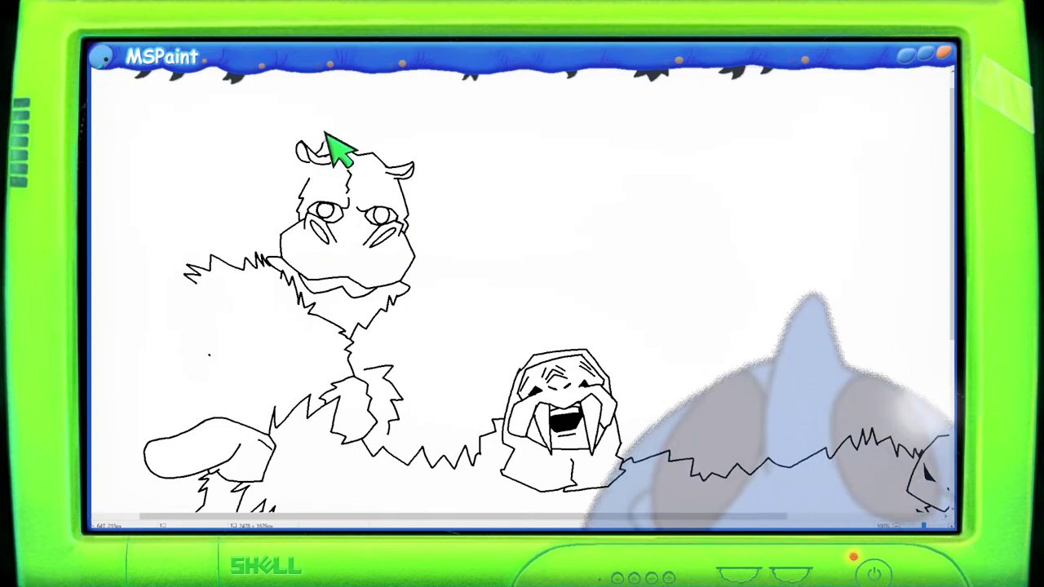
pyautogui.moveTo(325, 132)
pyautogui.mouseDown()
pyautogui.moveTo(391, 128)
pyautogui.moveTo(416, 168)
pyautogui.mouseUp()
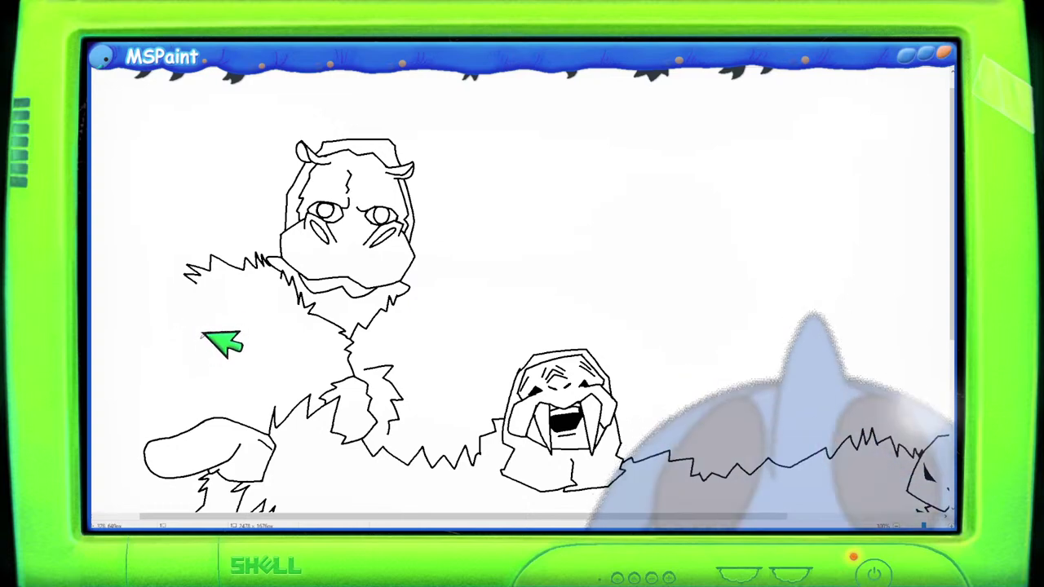
# Step: Draw the jagged, shaggy left shoulder and back down toward the arm
pyautogui.moveTo(203, 343)
pyautogui.mouseDown()
pyautogui.moveTo(168, 377)
pyautogui.moveTo(187, 379)
pyautogui.moveTo(168, 397)
pyautogui.moveTo(189, 387)
pyautogui.moveTo(189, 424)
pyautogui.mouseUp()
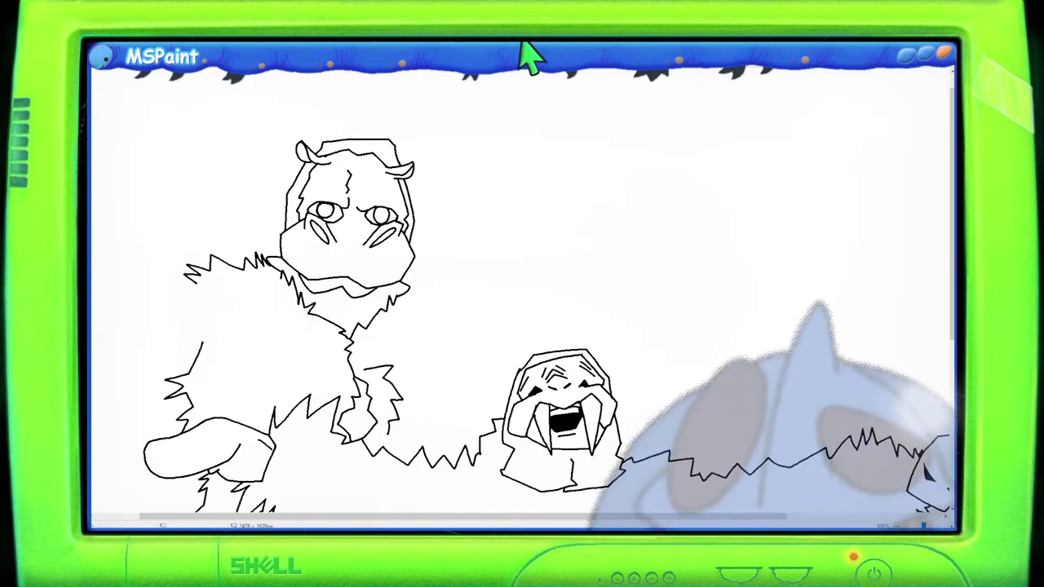
# Step: Draw a zigzag fur stroke jutting out right from the hippo's neck
pyautogui.scroll(-3, 601, 265)
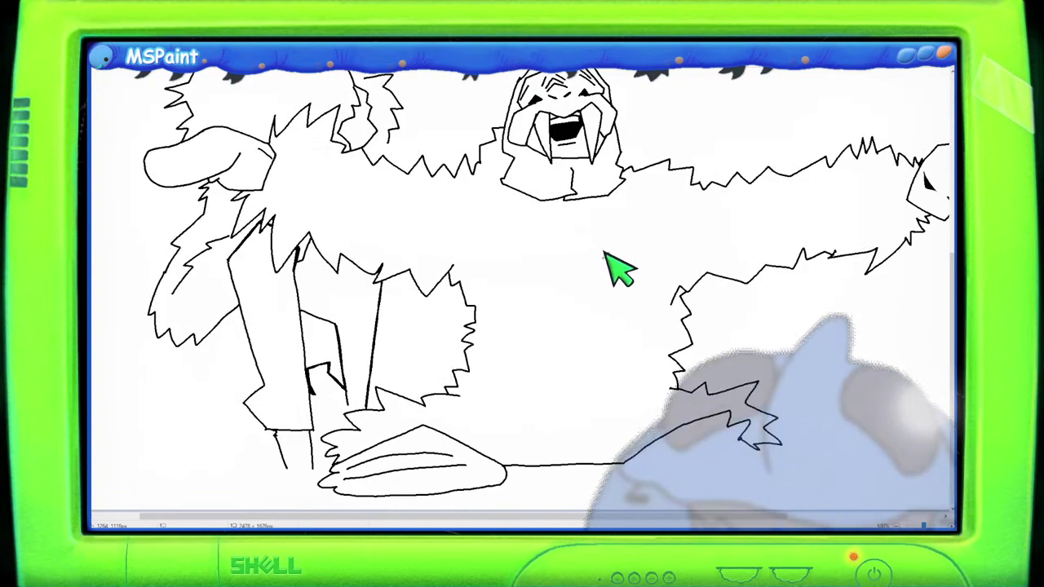
pyautogui.scroll(1, 652, 267)
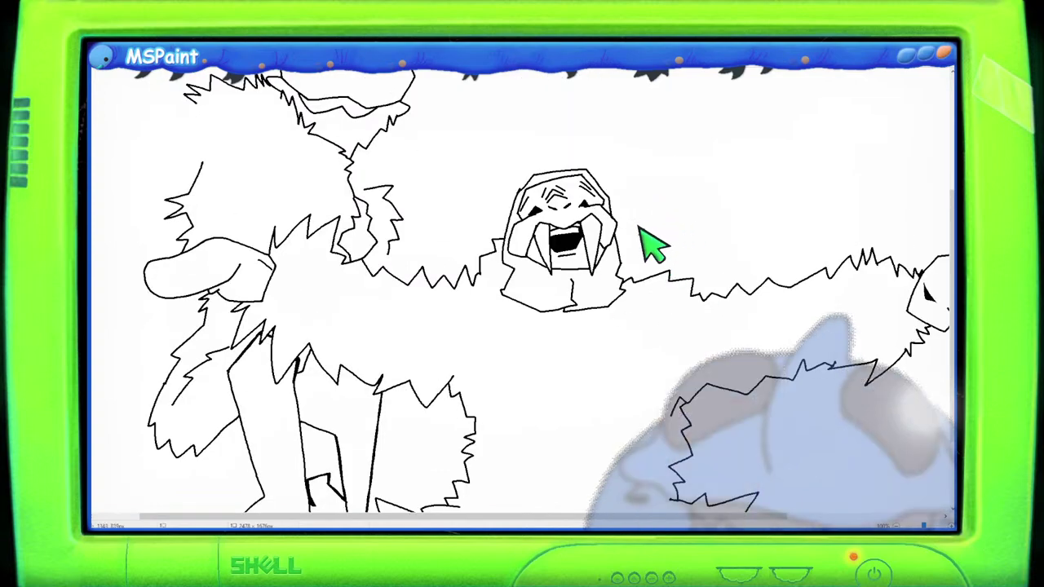
pyautogui.scroll(2, 583, 191)
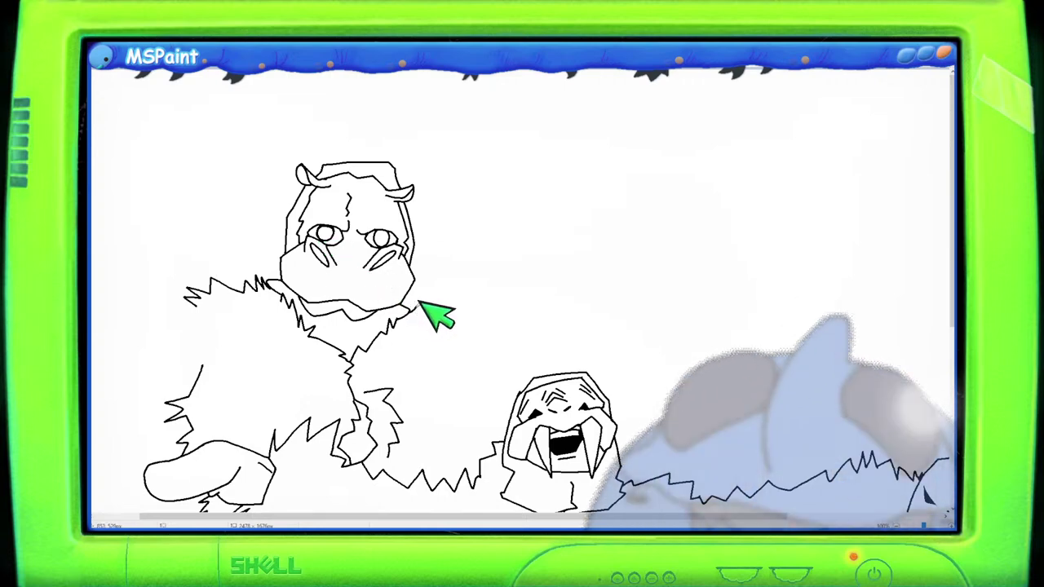
pyautogui.moveTo(417, 313)
pyautogui.mouseDown()
pyautogui.moveTo(449, 309)
pyautogui.moveTo(456, 318)
pyautogui.mouseUp()
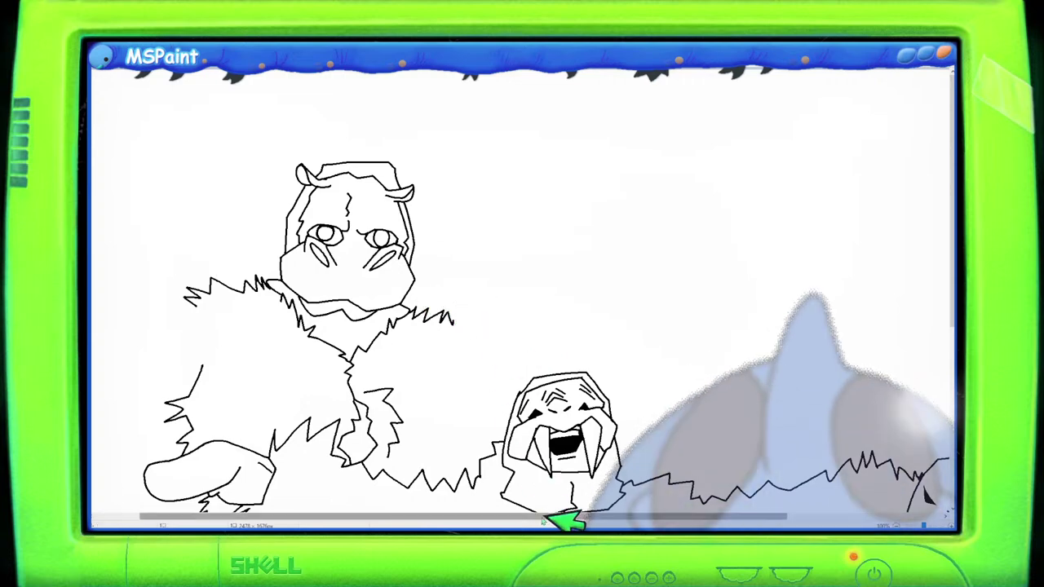
pyautogui.moveTo(560, 517); pyautogui.dragTo(438, 515)
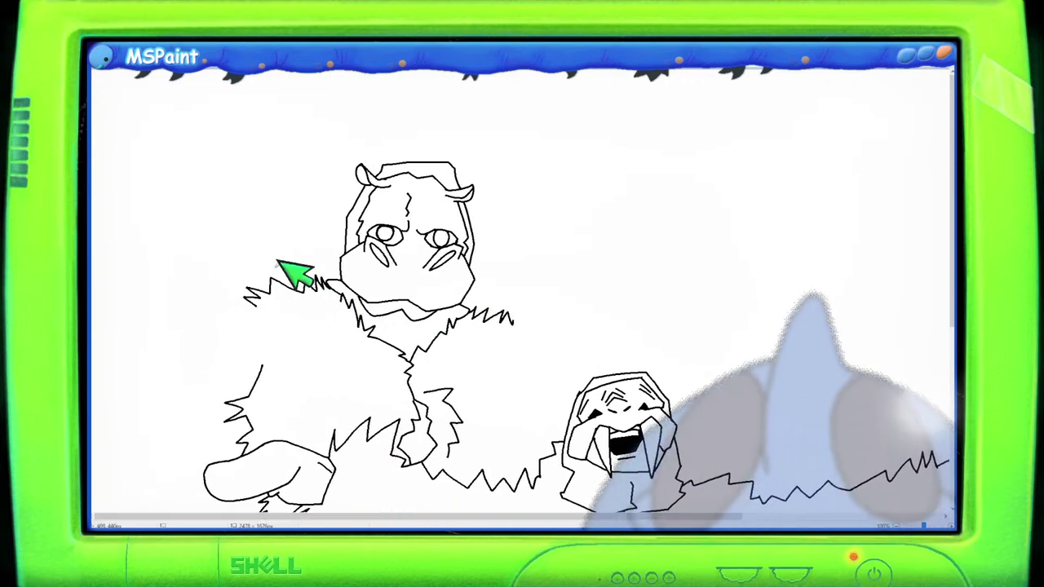
# Step: Enlarge the canvas right and downward and shift the whole drawing into the new space
pyautogui.scroll(-2, 294, 271)
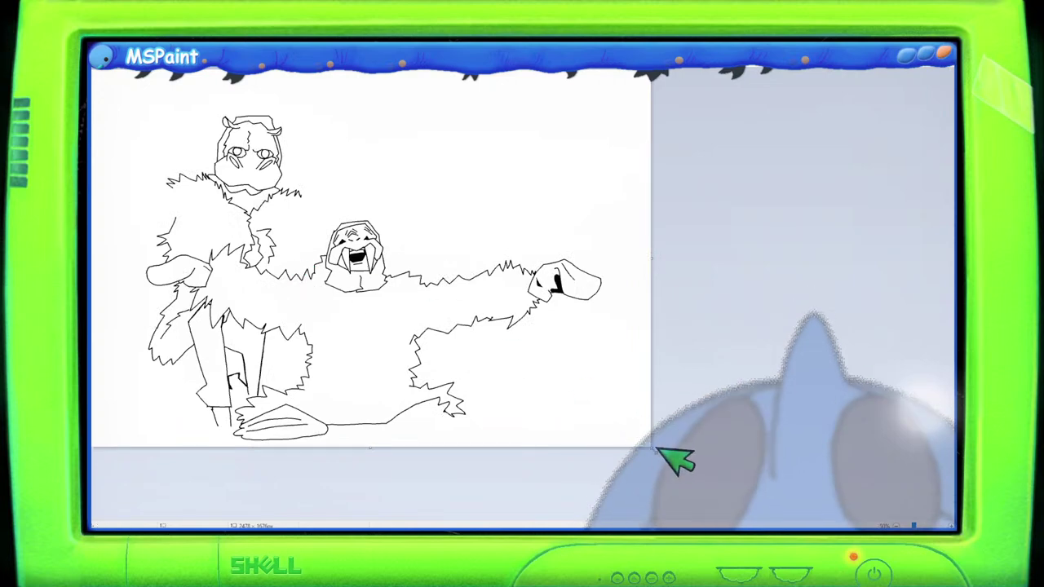
pyautogui.moveTo(653, 447); pyautogui.dragTo(746, 518)
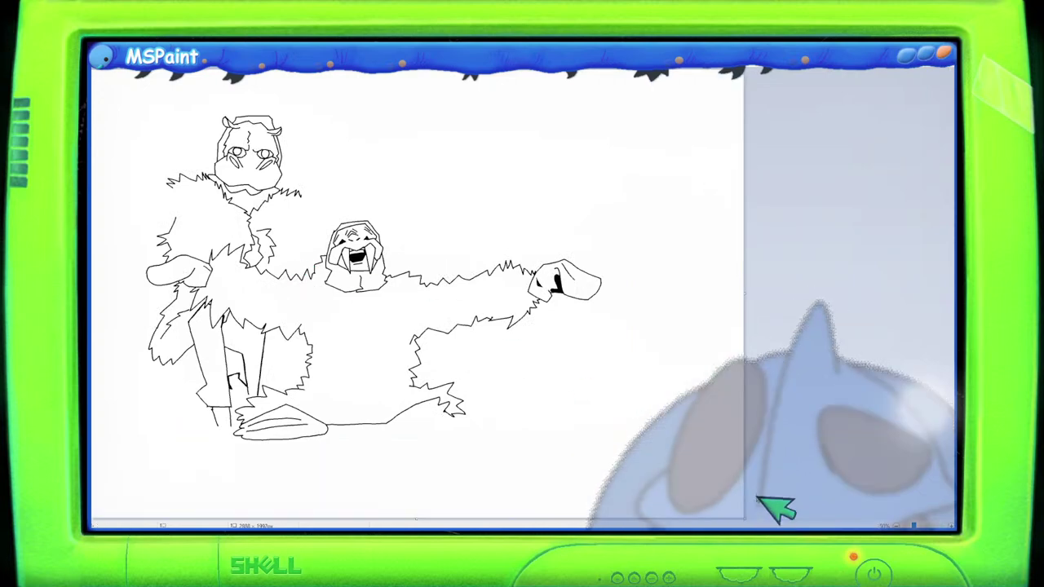
pyautogui.moveTo(550, 378)
pyautogui.mouseDown()
pyautogui.moveTo(585, 408)
pyautogui.moveTo(589, 439)
pyautogui.mouseUp()
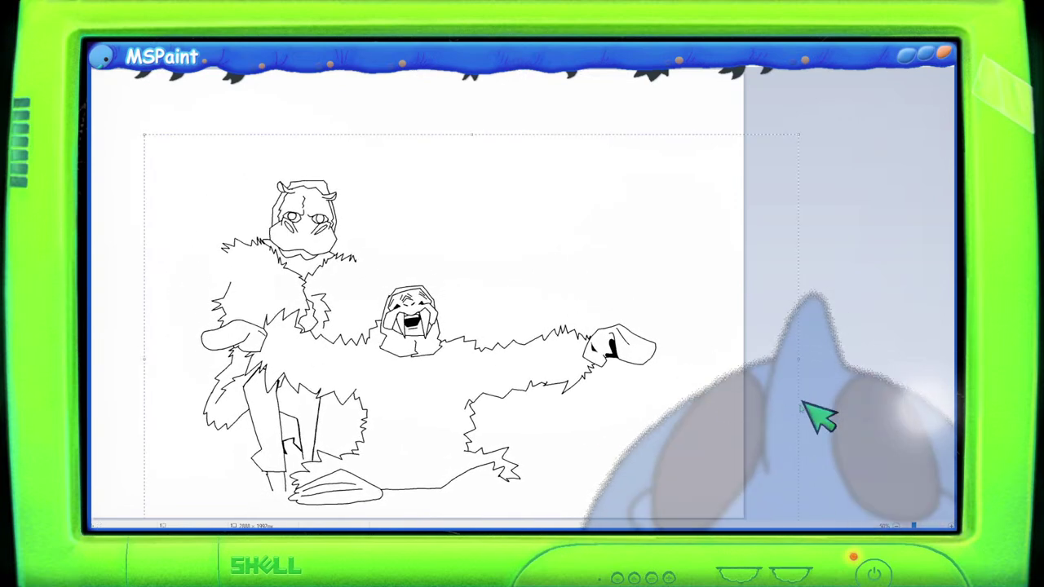
# Step: Zoom back in and bring the drawing back into view
pyautogui.scroll(2, 820, 416)
pyautogui.scroll(3, 808, 414)
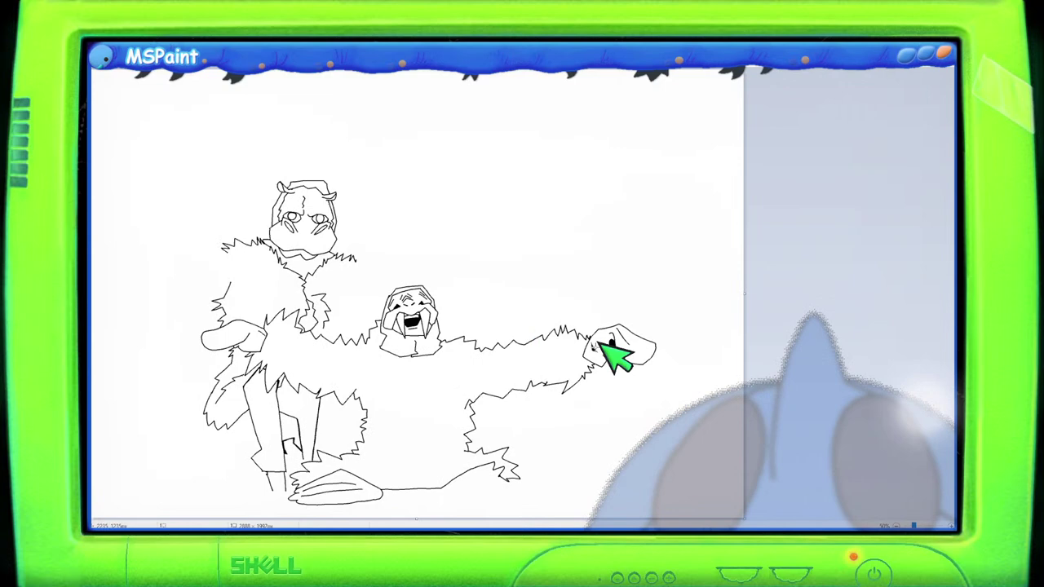
pyautogui.hotkey('ctrl', 'pageup')
pyautogui.scroll(-3, 613, 354)
pyautogui.scroll(1, 617, 354)
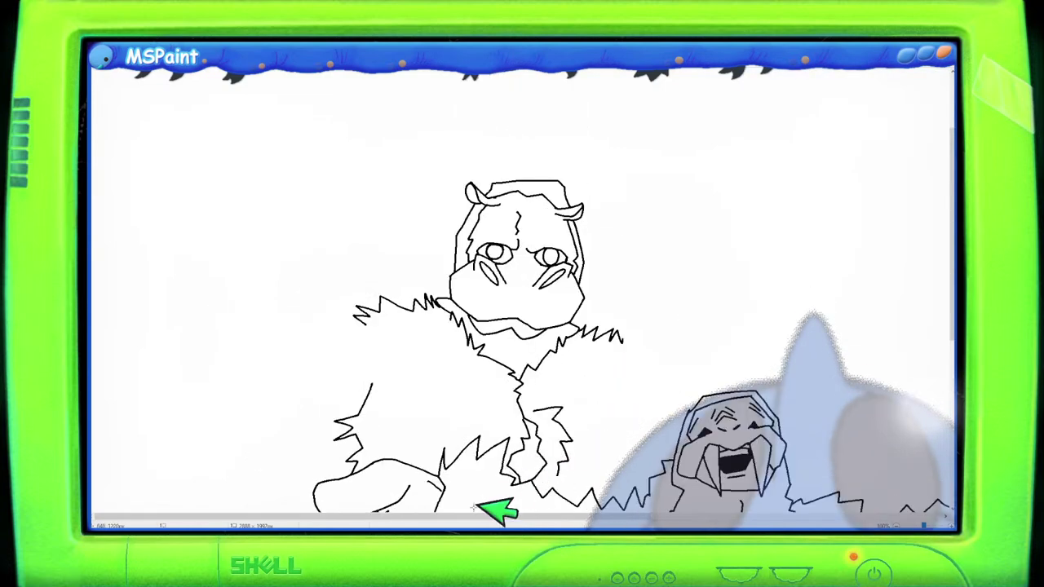
pyautogui.moveTo(478, 514); pyautogui.dragTo(672, 515)
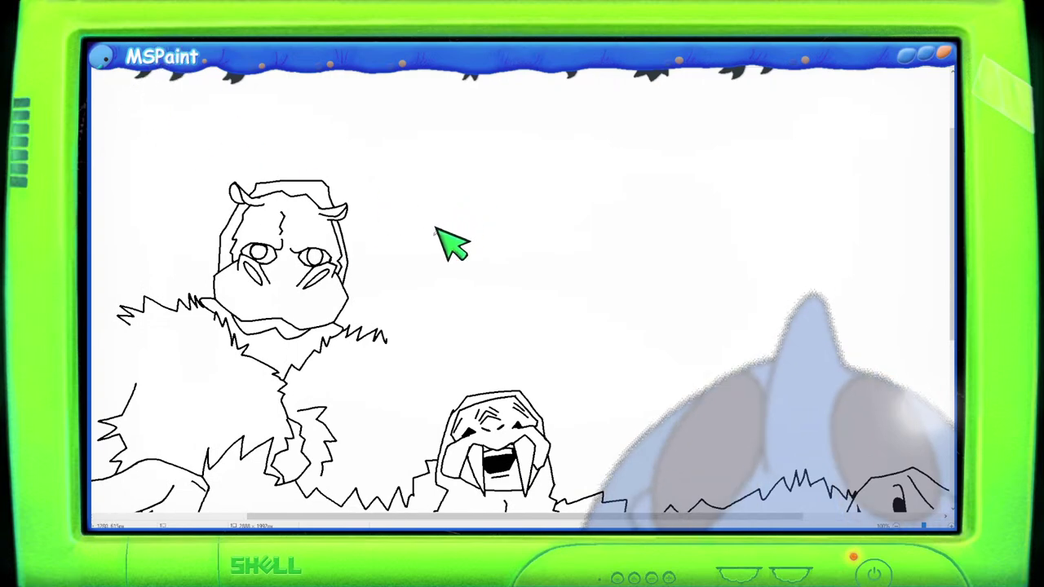
# Step: Sketch a small head's left edge, a nose and two eyes above the walrus with the Pencil
pyautogui.moveTo(435, 217)
pyautogui.mouseDown()
pyautogui.moveTo(423, 246)
pyautogui.moveTo(433, 267)
pyautogui.moveTo(479, 242)
pyautogui.moveTo(474, 218)
pyautogui.moveTo(488, 243)
pyautogui.mouseUp()
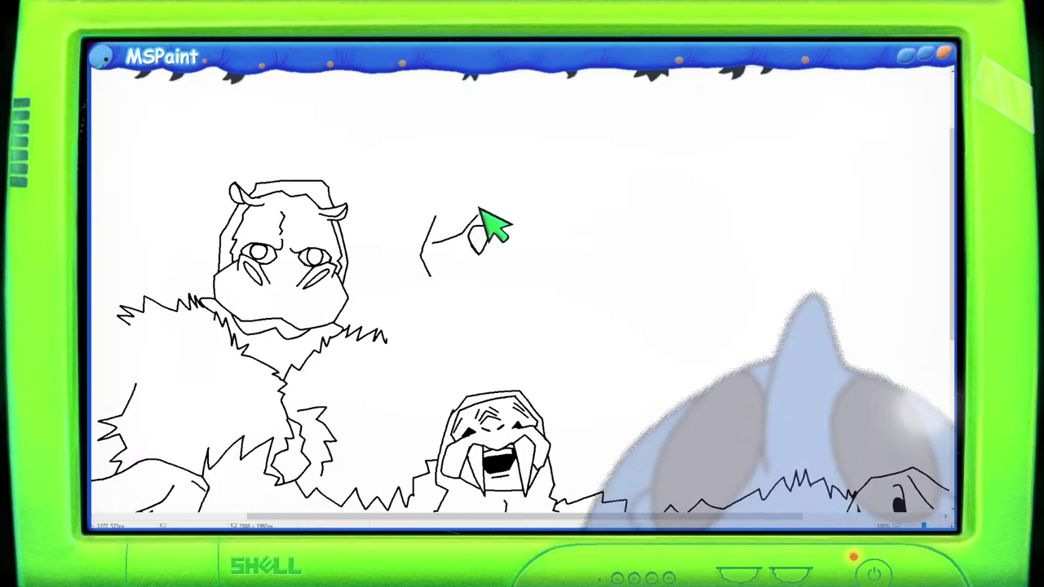
pyautogui.moveTo(486, 206)
pyautogui.mouseDown()
pyautogui.moveTo(495, 223)
pyautogui.moveTo(523, 225)
pyautogui.mouseUp()
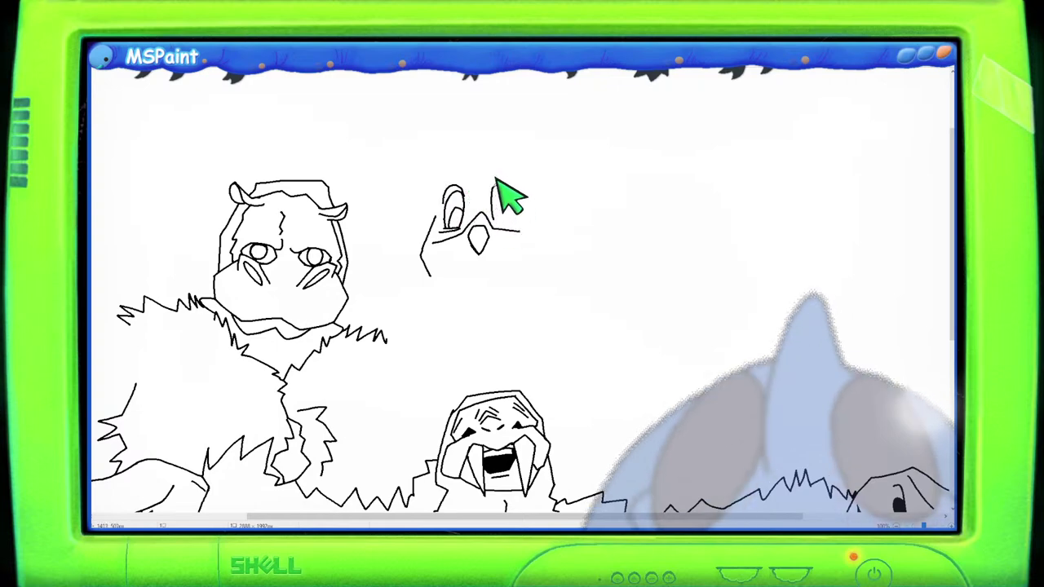
pyautogui.moveTo(496, 178)
pyautogui.mouseDown()
pyautogui.moveTo(510, 185)
pyautogui.moveTo(511, 214)
pyautogui.mouseUp()
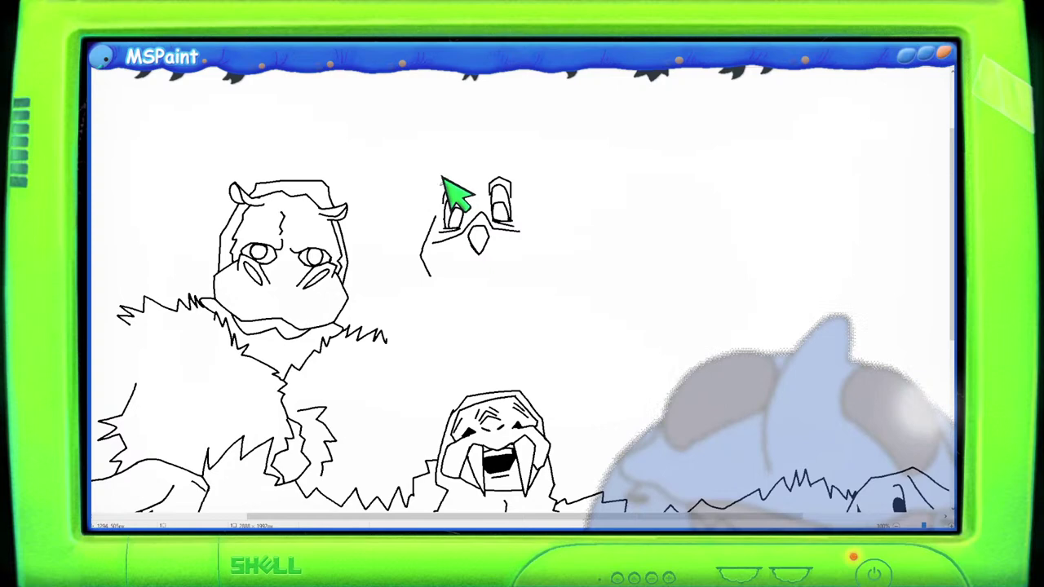
# Step: Outline the top, right side and left cheek of the new head
pyautogui.moveTo(441, 183); pyautogui.dragTo(499, 165)
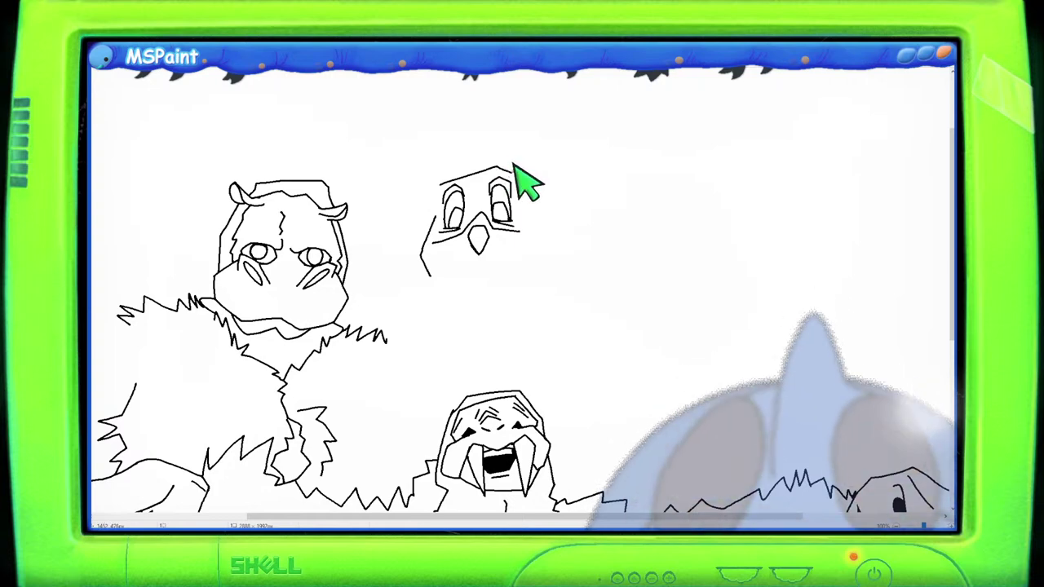
pyautogui.moveTo(514, 168); pyautogui.dragTo(534, 213)
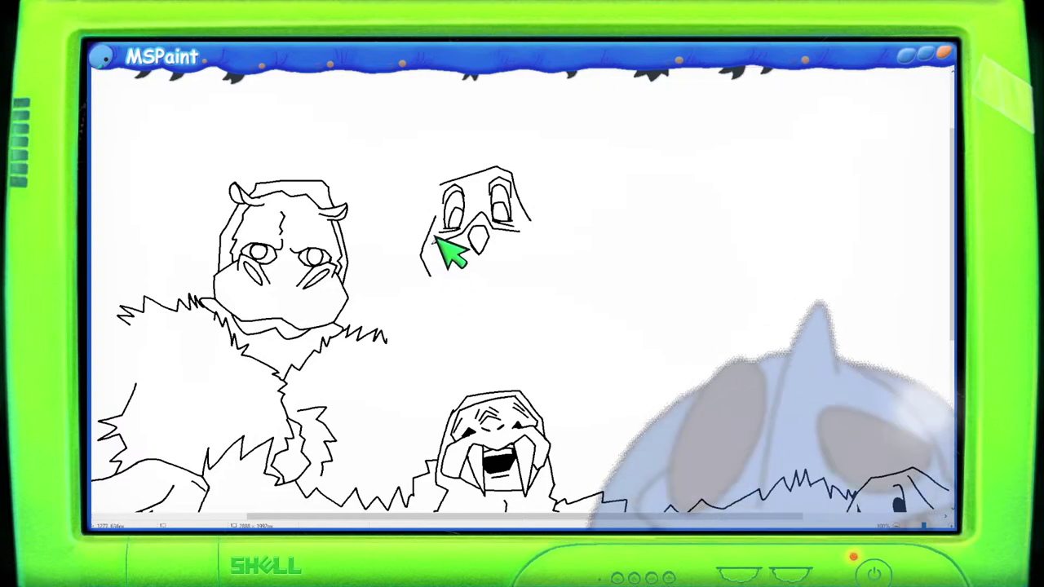
pyautogui.moveTo(434, 239)
pyautogui.mouseDown()
pyautogui.moveTo(439, 281)
pyautogui.moveTo(457, 280)
pyautogui.mouseUp()
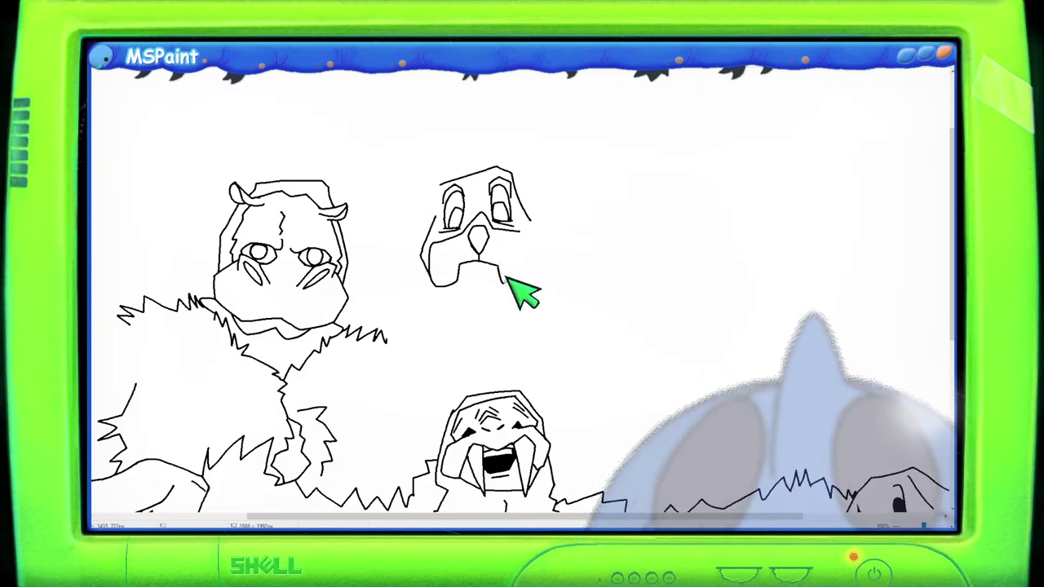
# Step: Draw the face's right side, chin and two buck teeth, undoing a stray stroke by the nose
pyautogui.moveTo(525, 260); pyautogui.dragTo(511, 279)
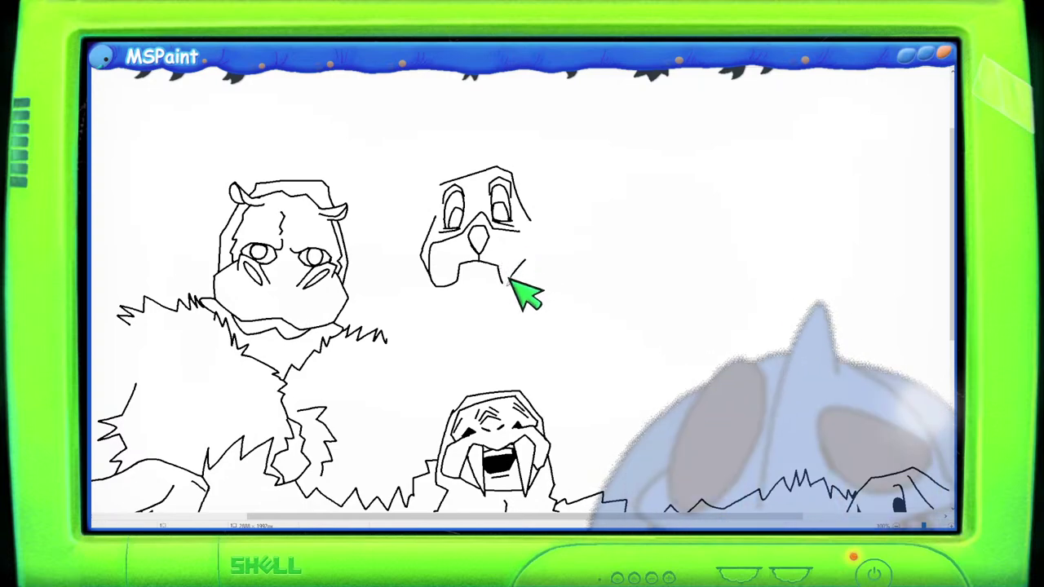
pyautogui.hotkey('ctrl', 'z')
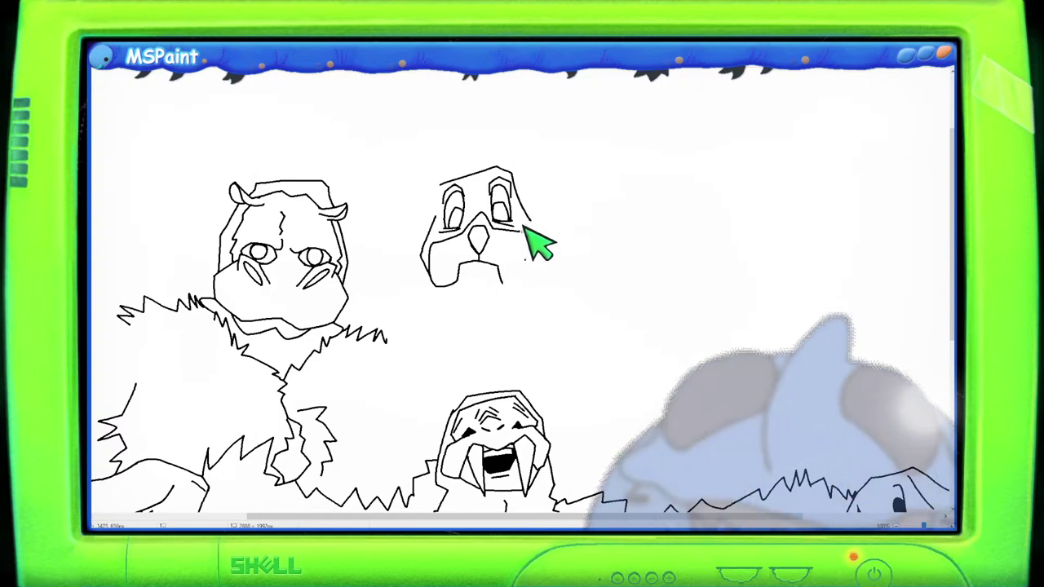
pyautogui.moveTo(527, 228)
pyautogui.mouseDown()
pyautogui.moveTo(531, 248)
pyautogui.moveTo(508, 278)
pyautogui.mouseUp()
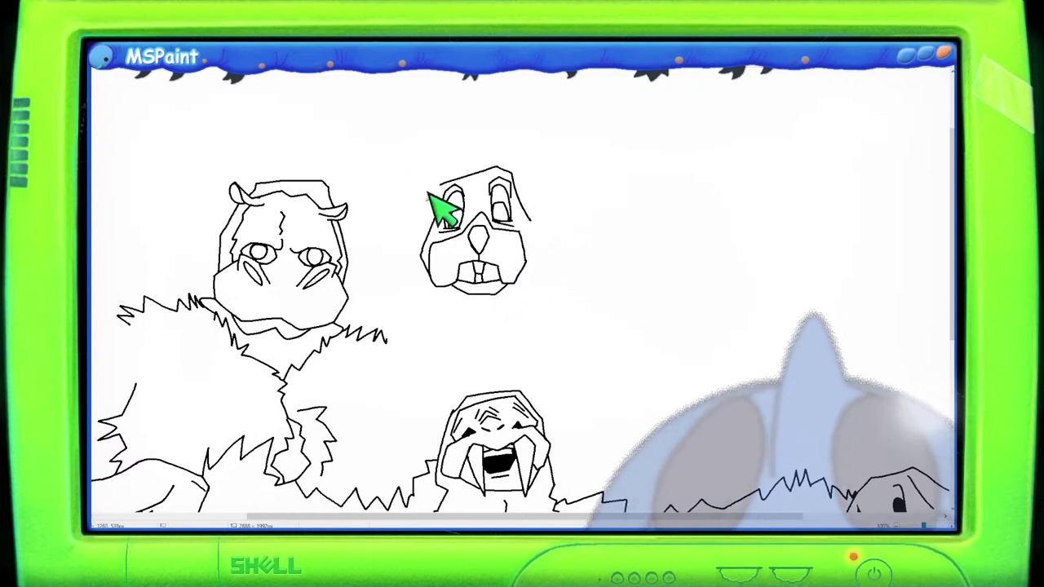
pyautogui.moveTo(426, 196)
pyautogui.mouseDown()
pyautogui.moveTo(427, 220)
pyautogui.moveTo(410, 240)
pyautogui.moveTo(424, 282)
pyautogui.mouseUp()
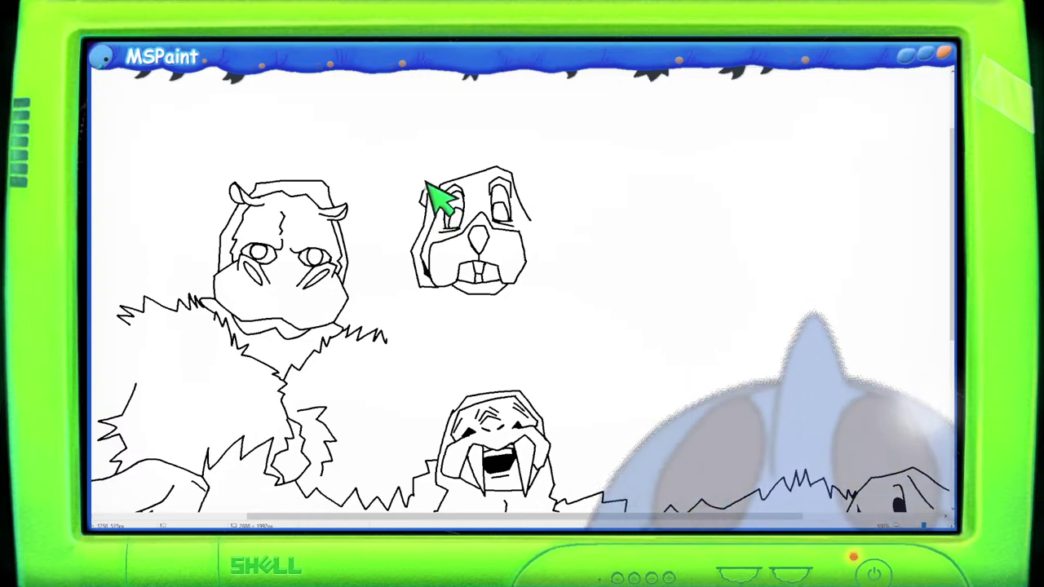
# Step: Draw a long ear with a bent tip above the rabbit's head and begin the second ear
pyautogui.moveTo(426, 185)
pyautogui.mouseDown()
pyautogui.moveTo(411, 140)
pyautogui.moveTo(413, 88)
pyautogui.moveTo(409, 114)
pyautogui.moveTo(413, 97)
pyautogui.moveTo(391, 114)
pyautogui.moveTo(431, 107)
pyautogui.mouseUp()
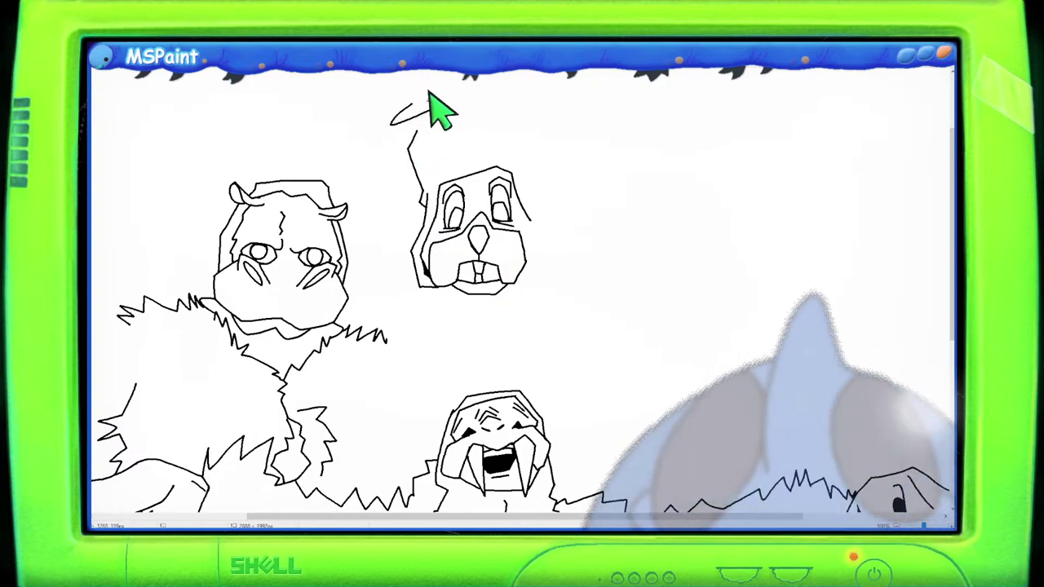
pyautogui.moveTo(419, 98)
pyautogui.mouseDown()
pyautogui.moveTo(452, 112)
pyautogui.moveTo(413, 104)
pyautogui.mouseUp()
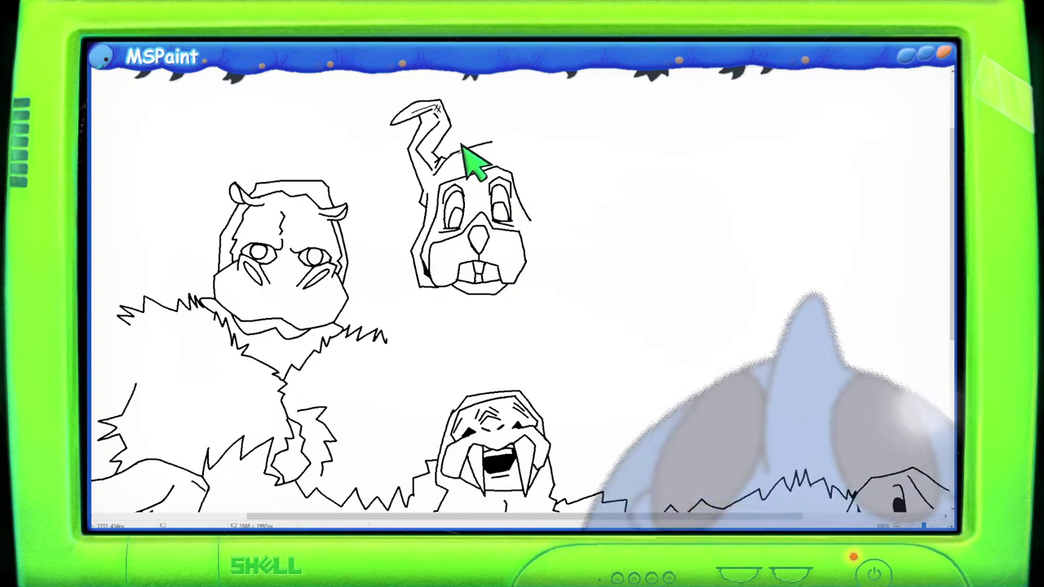
pyautogui.moveTo(459, 151); pyautogui.dragTo(492, 139)
pyautogui.hotkey('ctrl', 'v')
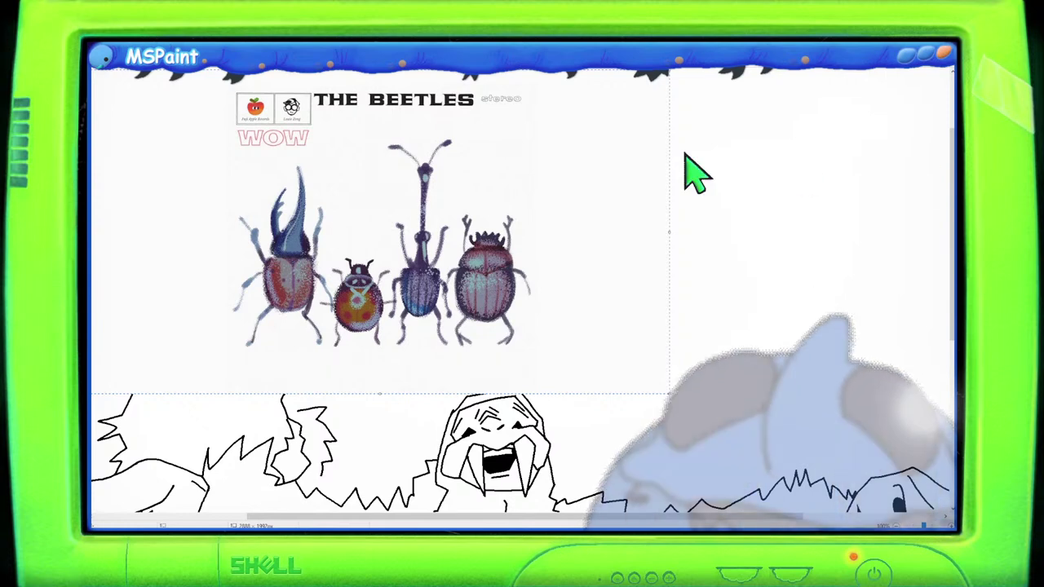
pyautogui.hotkey('ctrl', 'z')
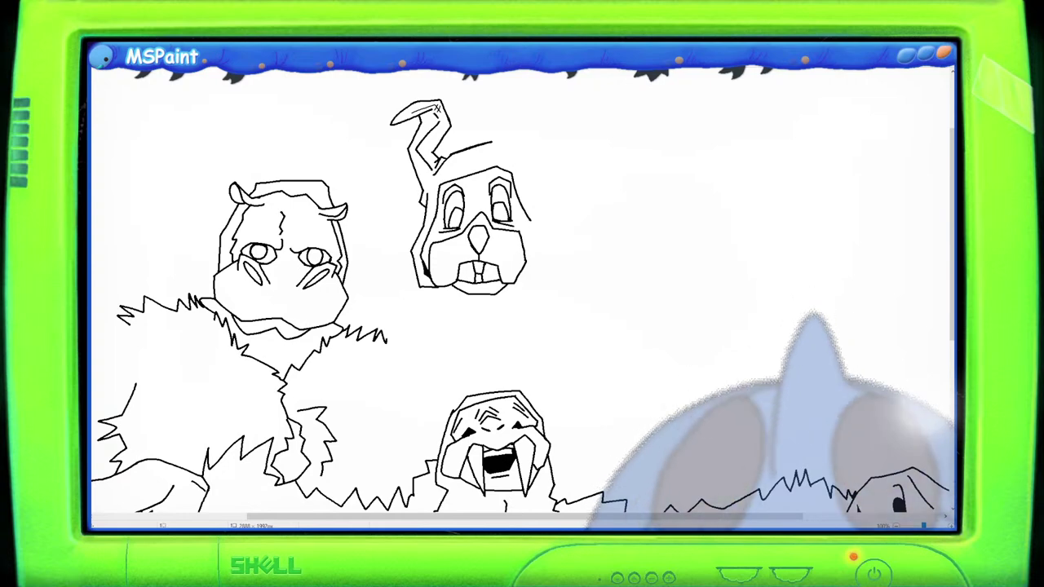
# Step: Paste the giraffe weevil photo onto the canvas's top-left corner
pyautogui.hotkey('ctrl', 'v')
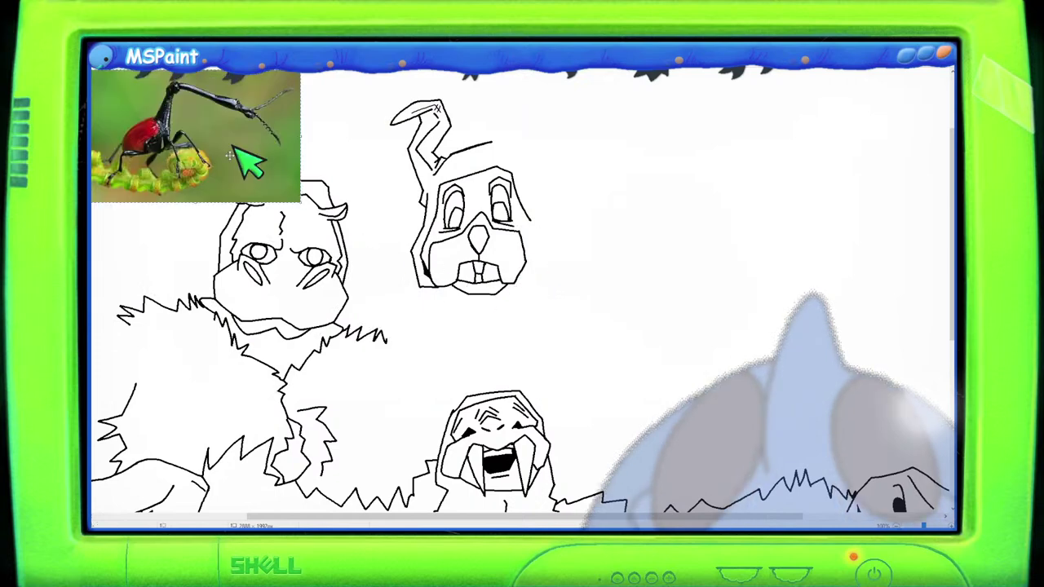
# Step: Move the pasted beetle photo off the drawings, then start a new head right of the rabbit
pyautogui.moveTo(233, 158); pyautogui.dragTo(690, 252)
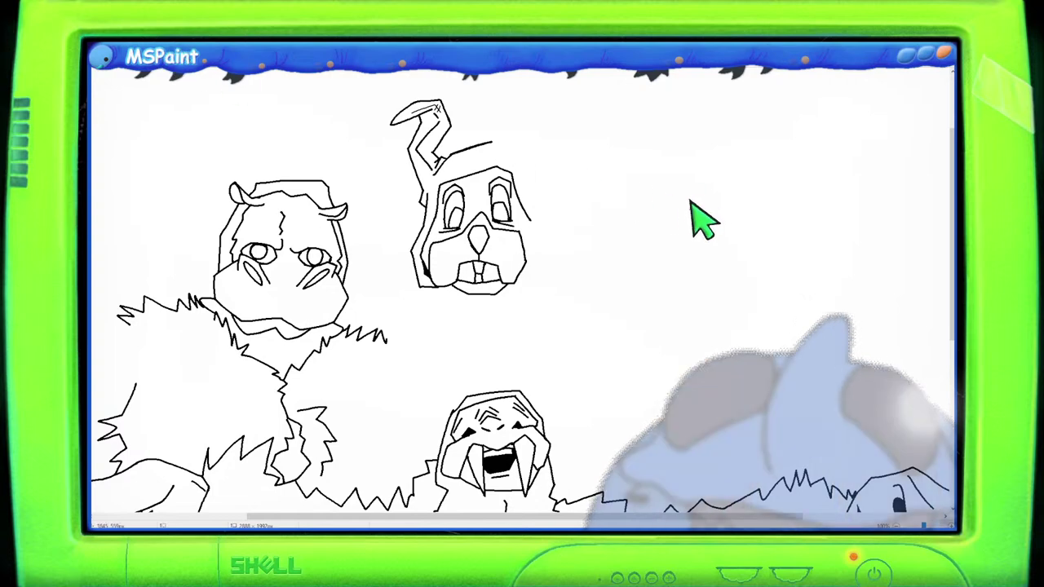
pyautogui.moveTo(696, 216)
pyautogui.mouseDown()
pyautogui.moveTo(728, 227)
pyautogui.moveTo(741, 209)
pyautogui.moveTo(731, 231)
pyautogui.moveTo(755, 211)
pyautogui.moveTo(689, 235)
pyautogui.moveTo(703, 262)
pyautogui.moveTo(736, 247)
pyautogui.moveTo(728, 230)
pyautogui.moveTo(661, 239)
pyautogui.moveTo(690, 238)
pyautogui.moveTo(647, 211)
pyautogui.moveTo(600, 210)
pyautogui.moveTo(579, 257)
pyautogui.moveTo(743, 246)
pyautogui.moveTo(788, 227)
pyautogui.moveTo(790, 239)
pyautogui.moveTo(844, 251)
pyautogui.moveTo(822, 256)
pyautogui.moveTo(841, 306)
pyautogui.moveTo(797, 295)
pyautogui.moveTo(735, 251)
pyautogui.moveTo(665, 258)
pyautogui.moveTo(676, 251)
pyautogui.moveTo(704, 279)
pyautogui.moveTo(759, 258)
pyautogui.moveTo(688, 250)
pyautogui.moveTo(710, 273)
pyautogui.moveTo(751, 261)
pyautogui.moveTo(702, 243)
pyautogui.moveTo(682, 257)
pyautogui.moveTo(674, 217)
pyautogui.moveTo(683, 201)
pyautogui.moveTo(776, 226)
pyautogui.moveTo(669, 194)
pyautogui.moveTo(709, 180)
pyautogui.moveTo(759, 228)
pyautogui.moveTo(677, 205)
pyautogui.moveTo(752, 182)
pyautogui.moveTo(776, 229)
pyautogui.mouseUp()
# Step: Redo the figure's too-small head as a jaw line, body curves and a long top-right crescent
pyautogui.hotkey('ctrl', 'z')
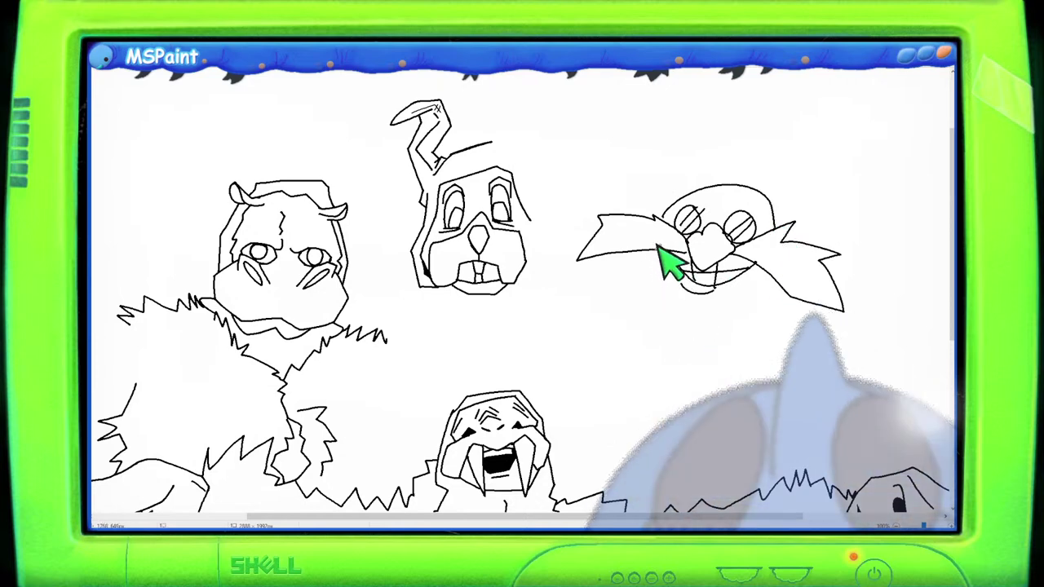
pyautogui.moveTo(662, 249)
pyautogui.mouseDown()
pyautogui.moveTo(660, 288)
pyautogui.moveTo(659, 248)
pyautogui.moveTo(677, 289)
pyautogui.moveTo(703, 303)
pyautogui.moveTo(739, 300)
pyautogui.mouseUp()
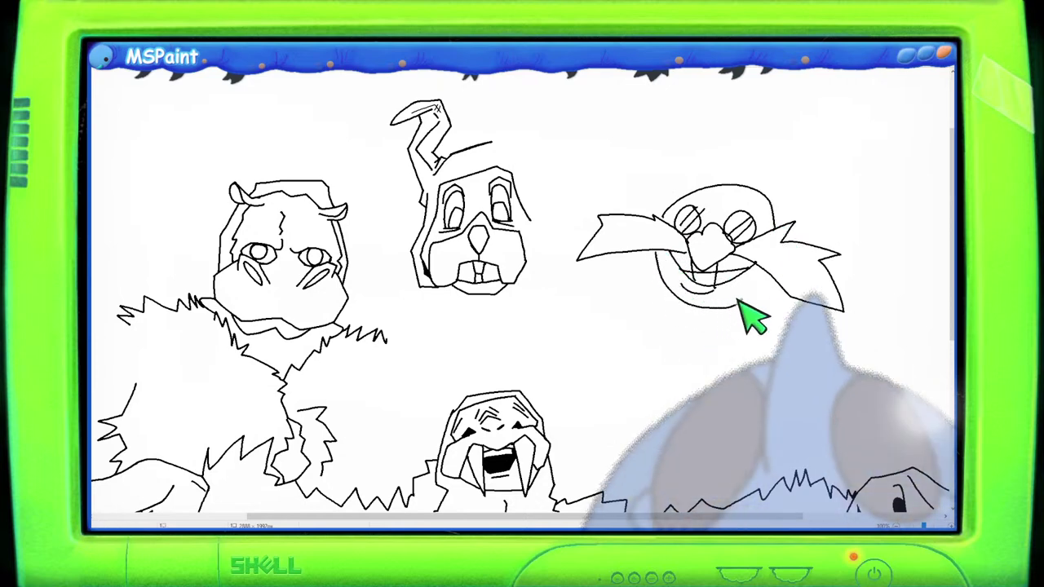
pyautogui.moveTo(653, 257); pyautogui.dragTo(536, 366)
pyautogui.moveTo(771, 276); pyautogui.dragTo(822, 386)
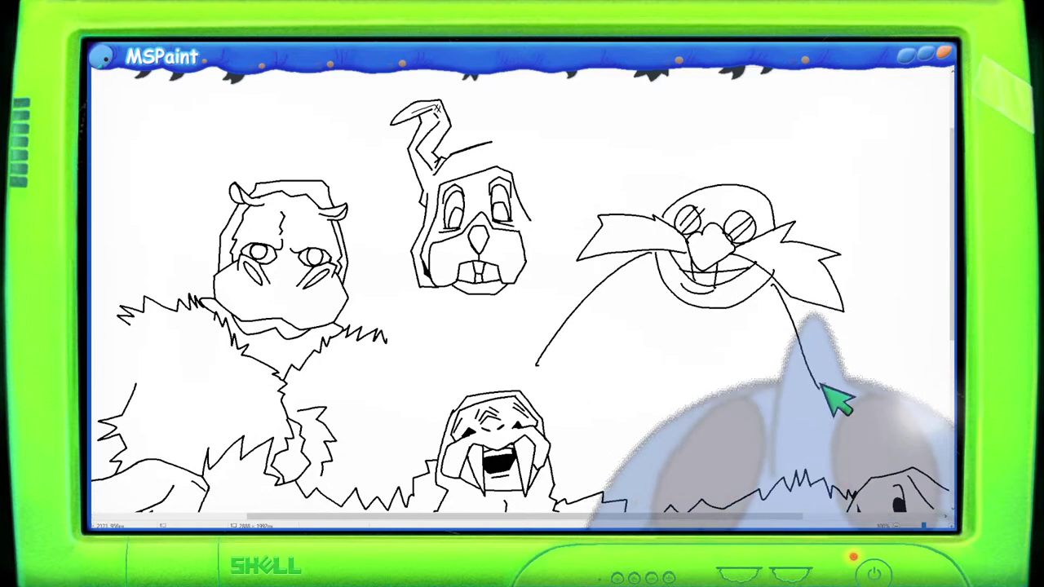
pyautogui.moveTo(801, 230)
pyautogui.mouseDown()
pyautogui.moveTo(941, 198)
pyautogui.moveTo(828, 351)
pyautogui.mouseUp()
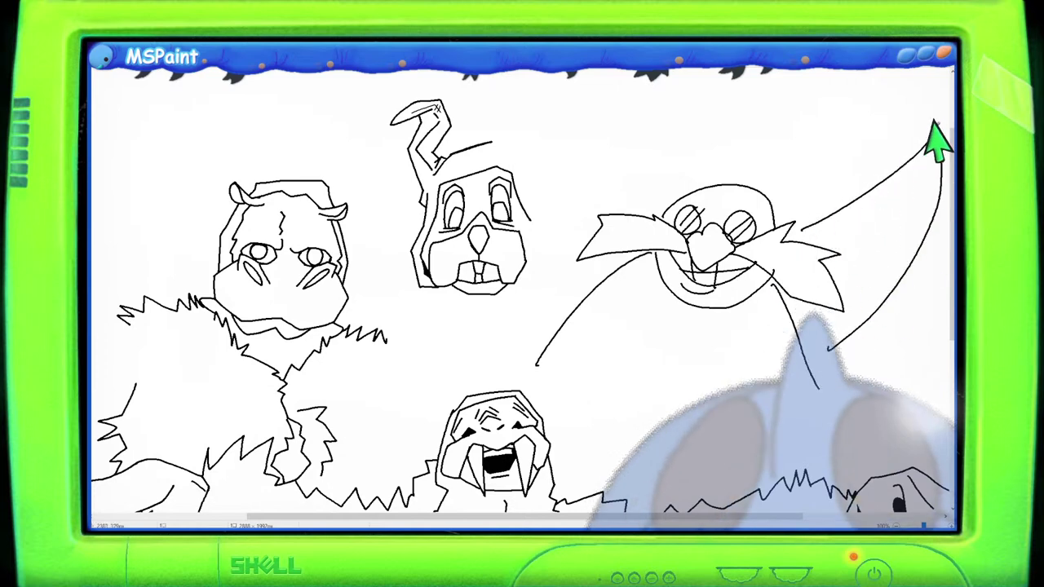
# Step: Add two lines left of the figure's head, then undo them
pyautogui.moveTo(618, 209); pyautogui.dragTo(536, 186)
pyautogui.moveTo(404, 187); pyautogui.dragTo(343, 152)
pyautogui.hotkey('ctrl', 'z')
pyautogui.hotkey('ctrl', 'z')
pyautogui.hotkey('ctrl', 'z')
pyautogui.hotkey('ctrl', 'z')
pyautogui.hotkey('ctrl', 'z')
pyautogui.hotkey('ctrl', 'z')
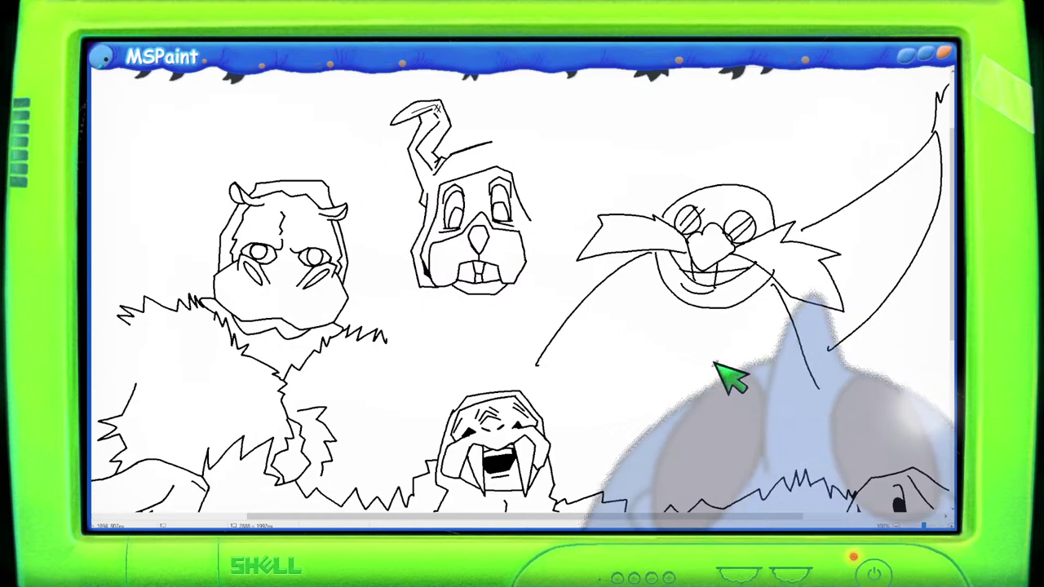
# Step: Undo the winged figure's remaining strokes, including its eyes
pyautogui.hotkey('ctrl', 'z')
pyautogui.hotkey('ctrl', 'z')
pyautogui.hotkey('ctrl', 'z')
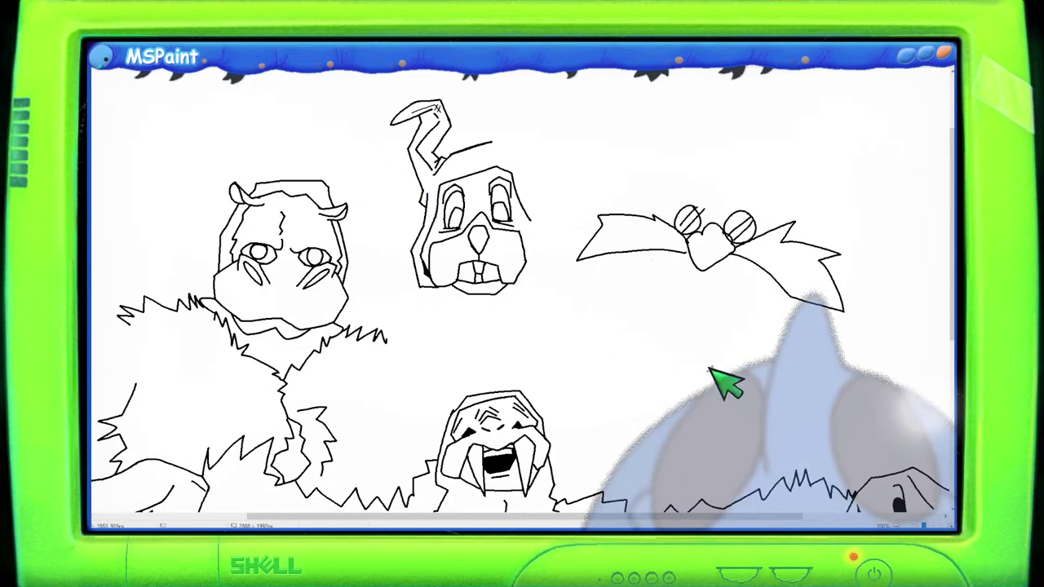
pyautogui.hotkey('ctrl', 'z')
pyautogui.hotkey('ctrl', 'z')
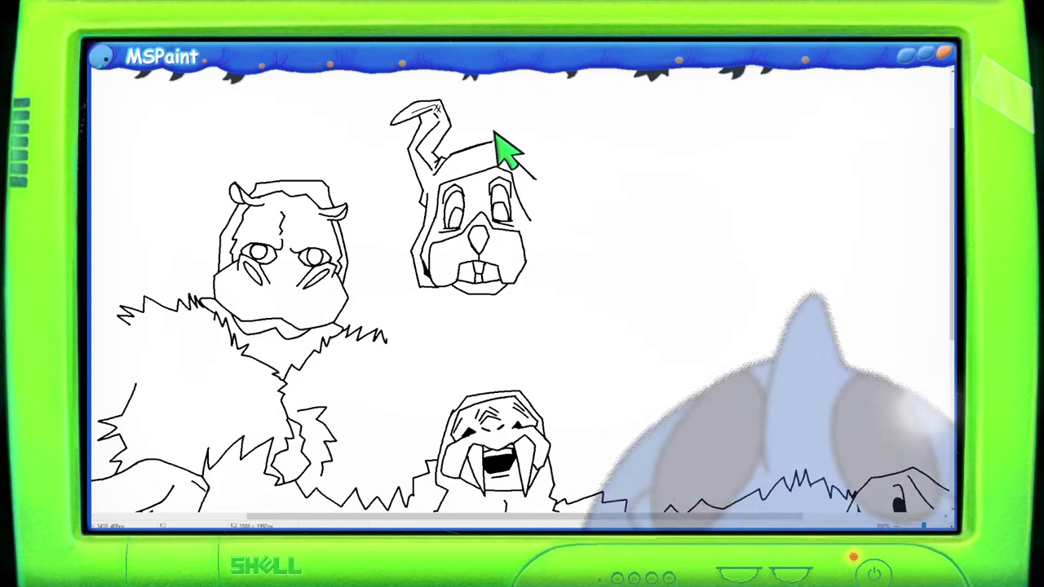
# Step: Draw a tall, rounded upright ear beside the rabbit's bent ear
pyautogui.moveTo(495, 140)
pyautogui.mouseDown()
pyautogui.moveTo(515, 92)
pyautogui.moveTo(550, 83)
pyautogui.moveTo(559, 145)
pyautogui.mouseUp()
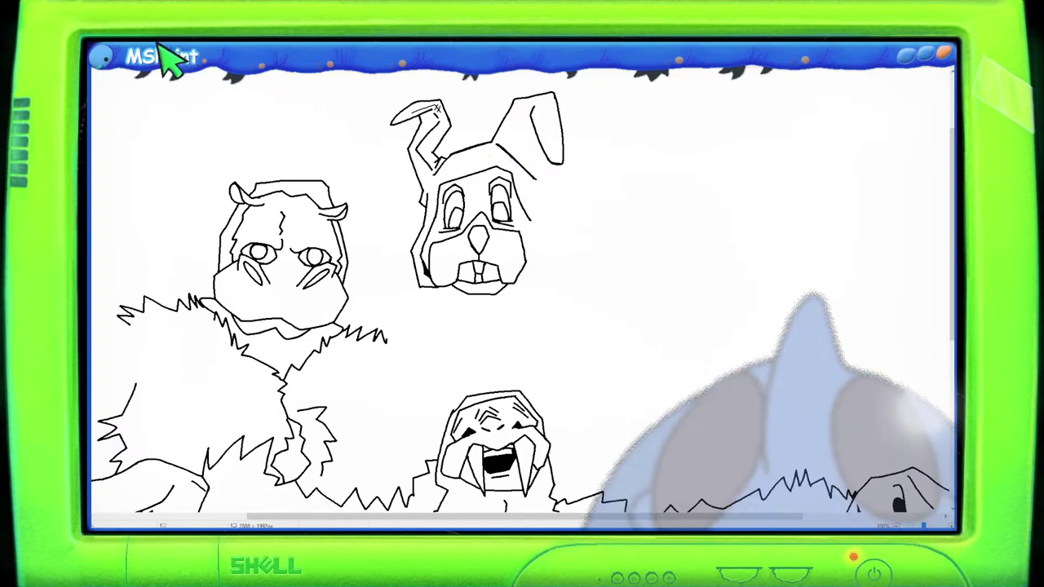
# Step: Scroll the canvas up toward the rabbit's upright right ear
pyautogui.scroll(1, 944, 183)
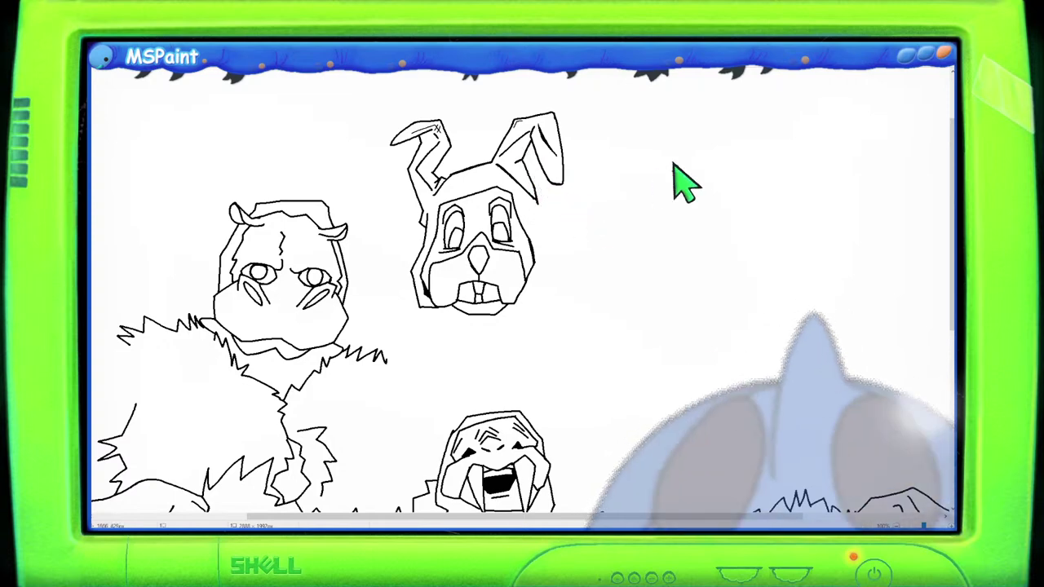
# Step: Select the rabbit head with a rectangular selection
pyautogui.scroll(-2, 653, 252)
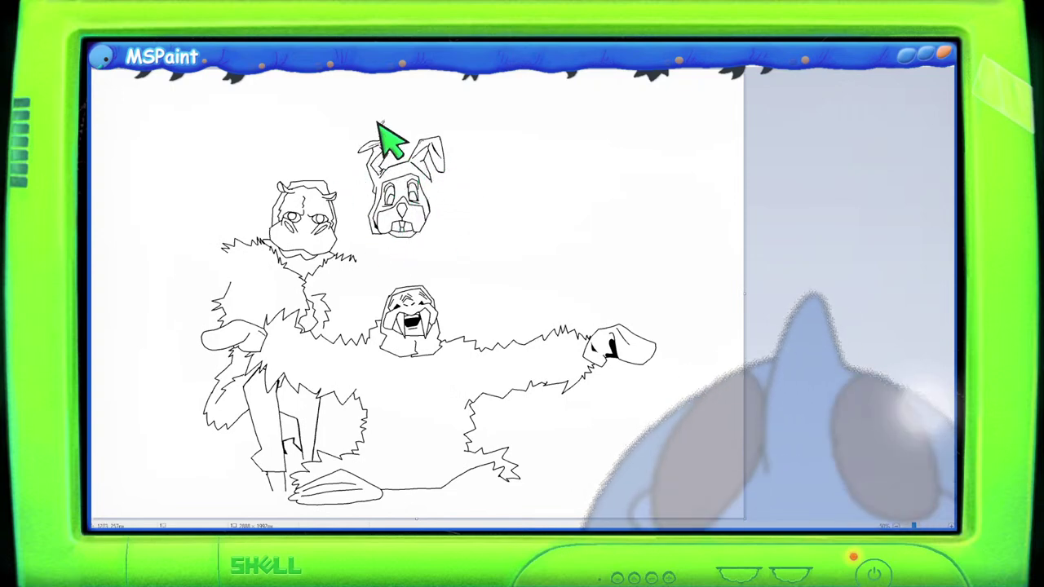
pyautogui.scroll(3, 416, 250)
pyautogui.scroll(-2, 601, 443)
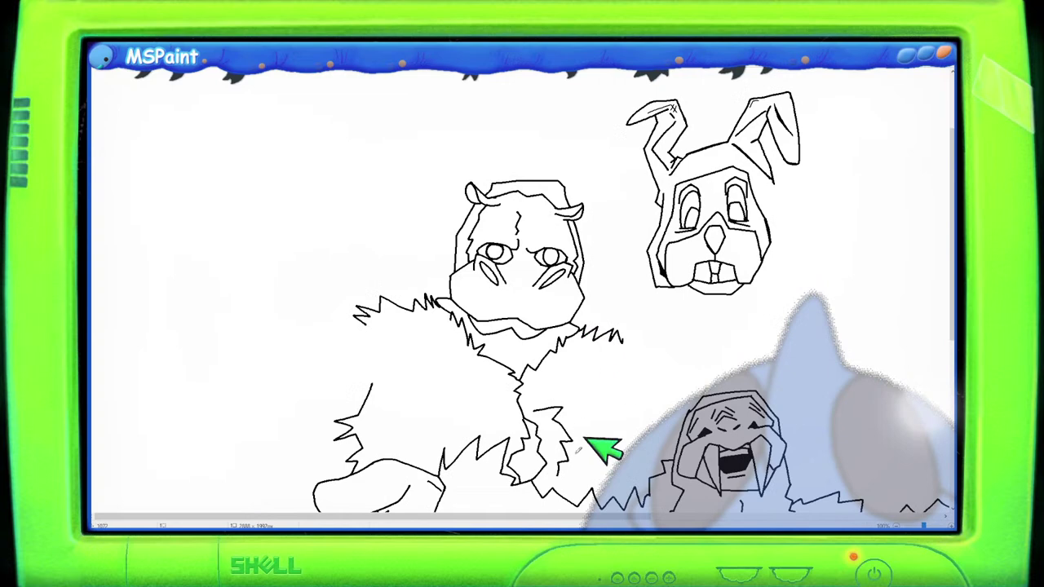
pyautogui.scroll(-1, 718, 521)
pyautogui.hscroll(1, 718, 520)
pyautogui.scroll(2, 746, 466)
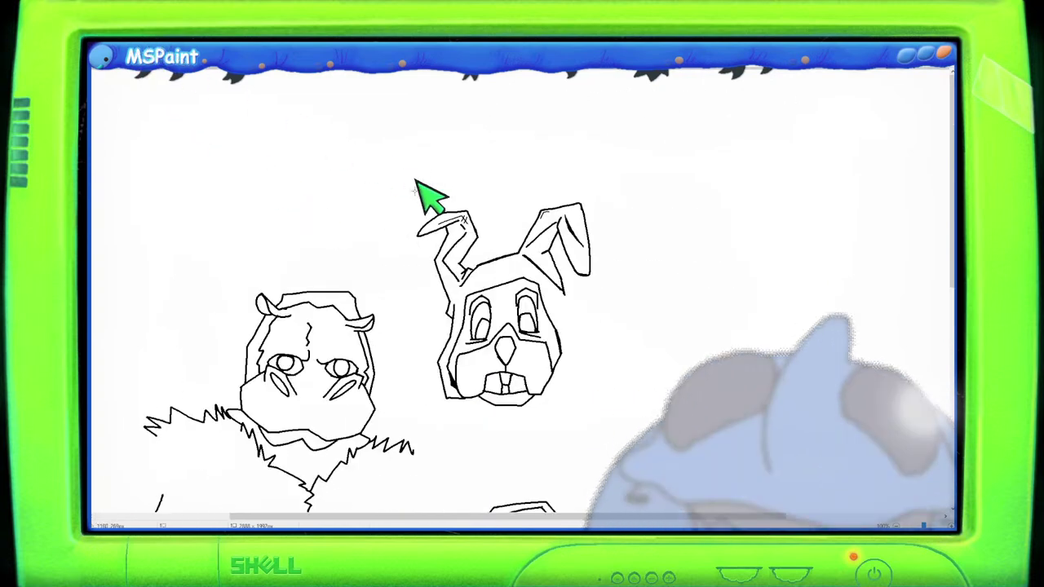
pyautogui.moveTo(404, 178)
pyautogui.mouseDown()
pyautogui.moveTo(457, 222)
pyautogui.moveTo(618, 399)
pyautogui.moveTo(621, 420)
pyautogui.mouseUp()
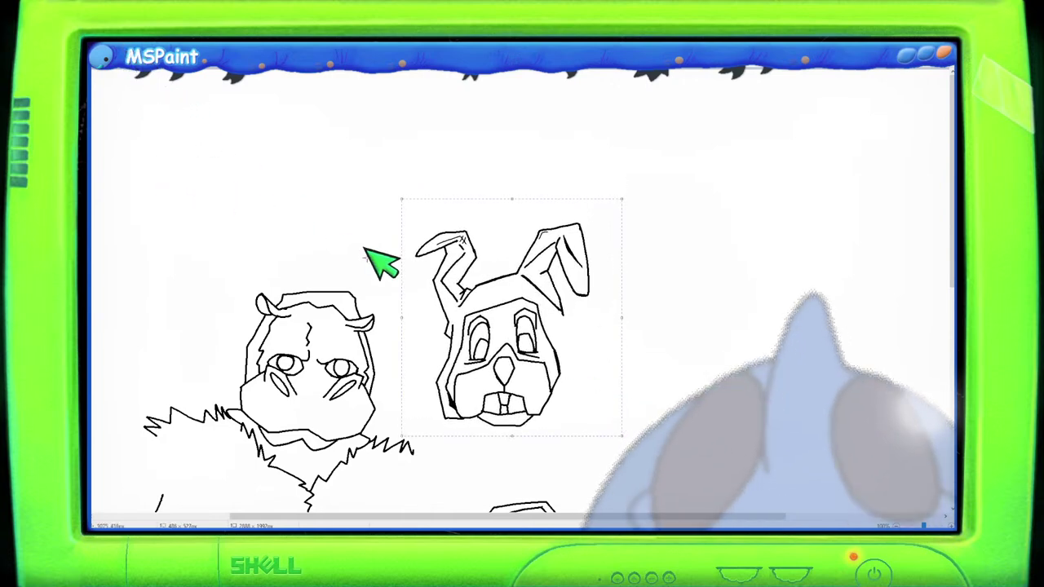
# Step: Move the selected rabbit head slightly lower and commit it in place
pyautogui.moveTo(496, 333); pyautogui.dragTo(496, 345)
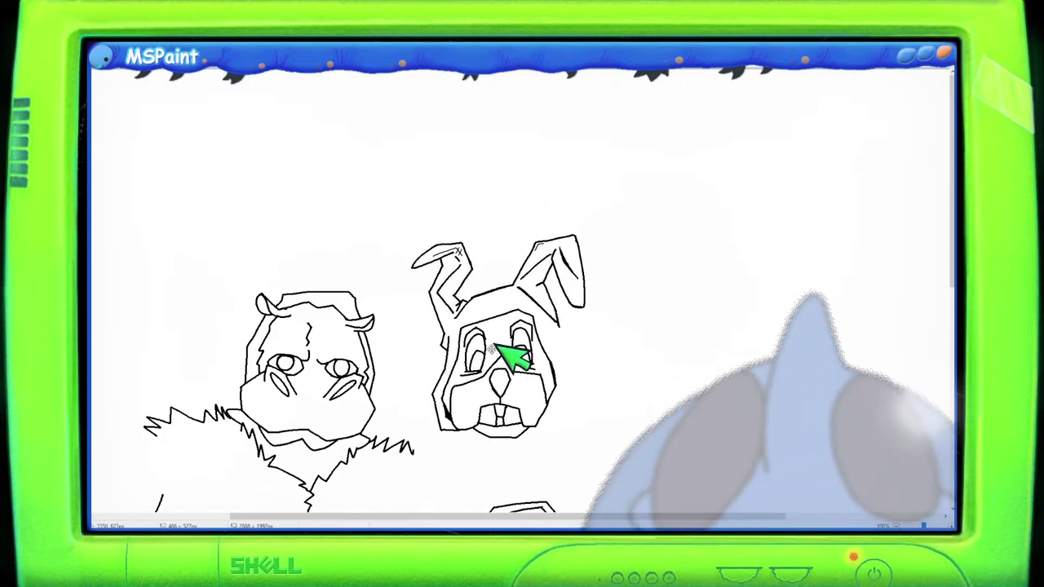
pyautogui.hotkey('ctrl', 'z')
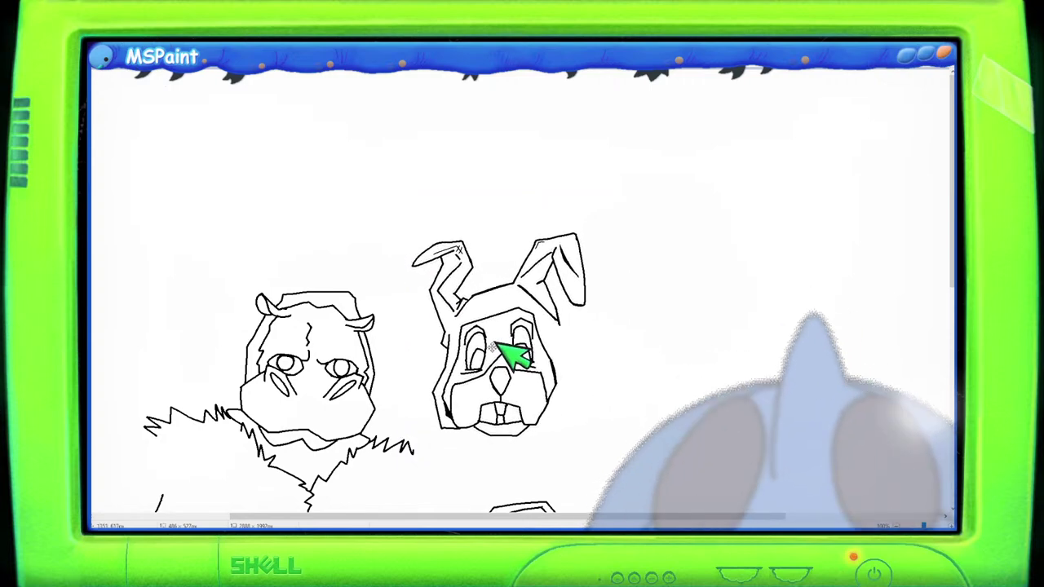
pyautogui.hotkey('ctrl', 'y')
pyautogui.click(804, 326)
pyautogui.scroll(-5, 751, 368)
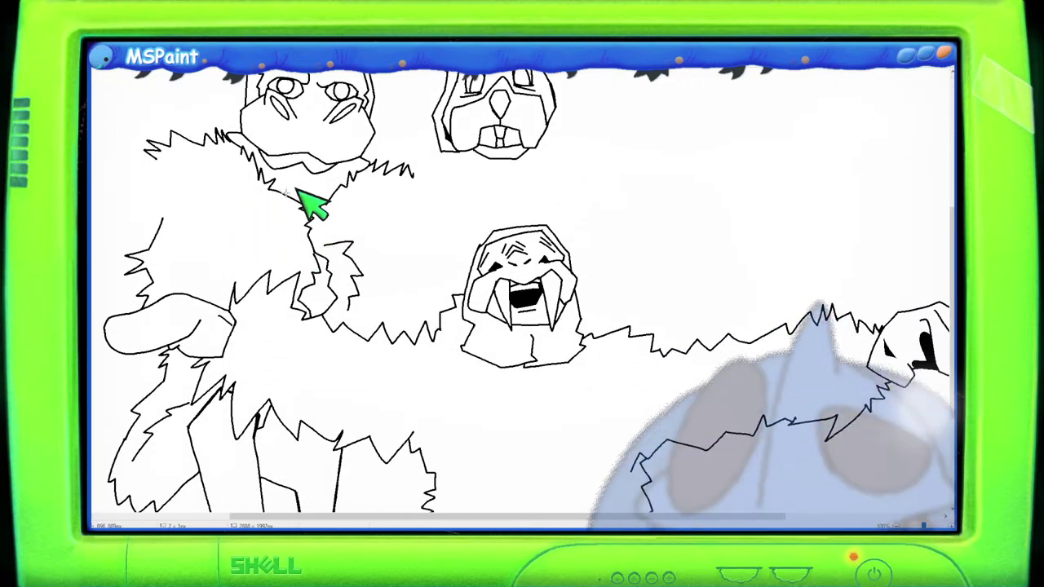
pyautogui.moveTo(480, 518); pyautogui.dragTo(271, 515)
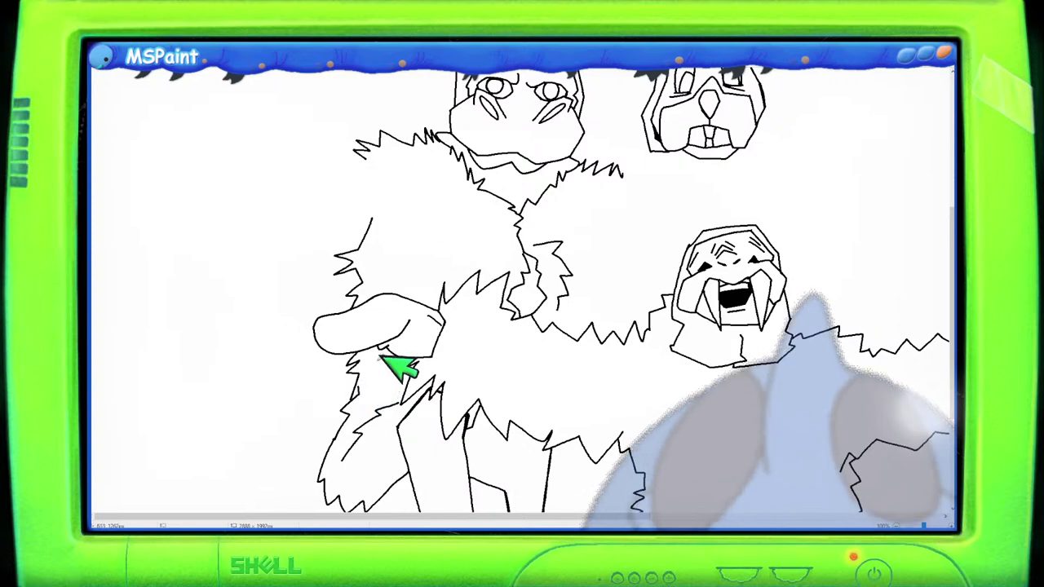
pyautogui.scroll(-2, 538, 295)
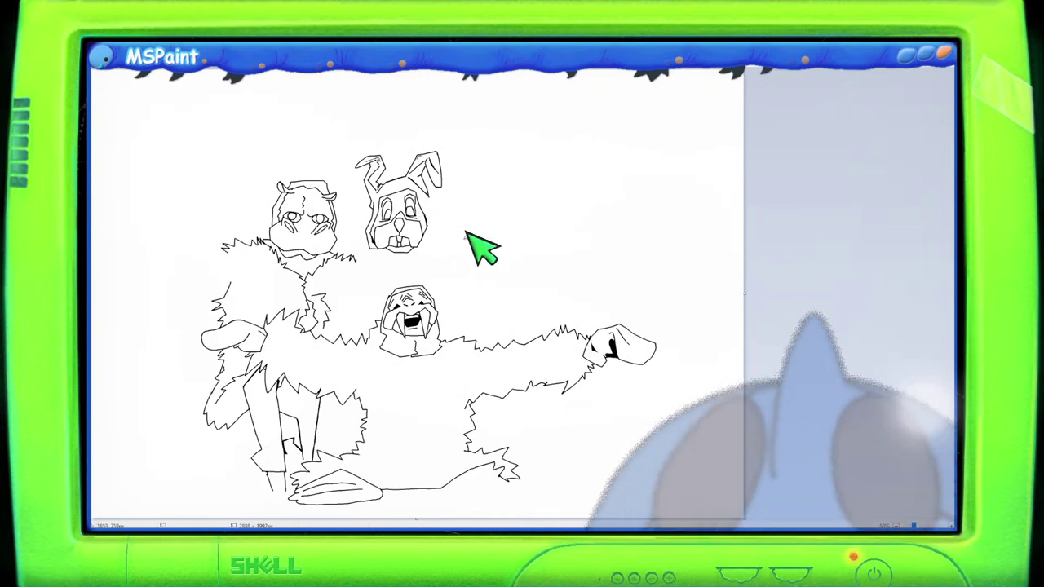
# Step: Free-form select the walrus head and shift it slightly right within its furry body
pyautogui.scroll(2, 470, 239)
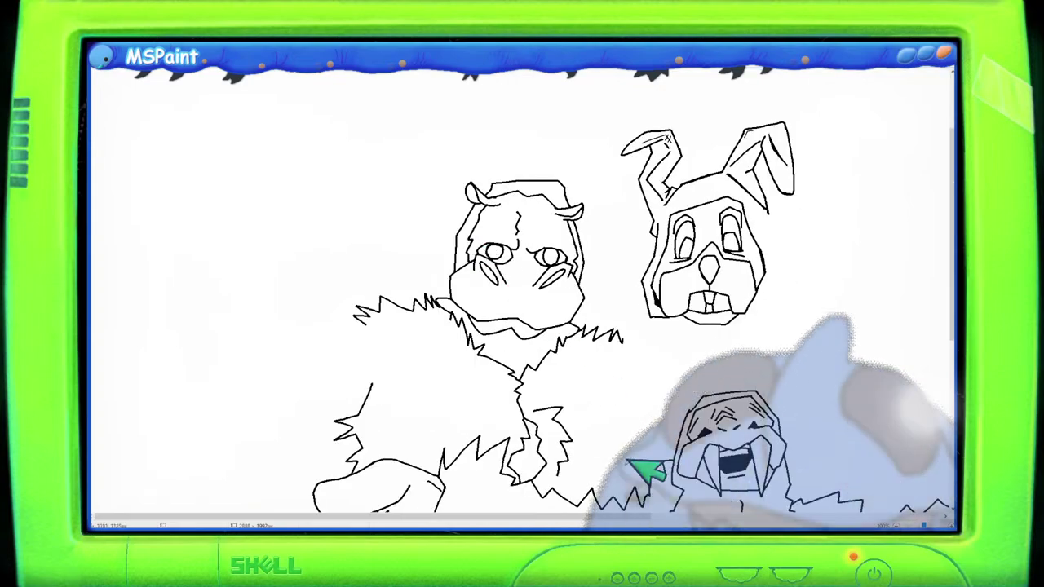
pyautogui.moveTo(648, 518)
pyautogui.mouseDown()
pyautogui.moveTo(762, 523)
pyautogui.moveTo(821, 501)
pyautogui.moveTo(762, 466)
pyautogui.mouseUp()
pyautogui.scroll(-2, 761, 472)
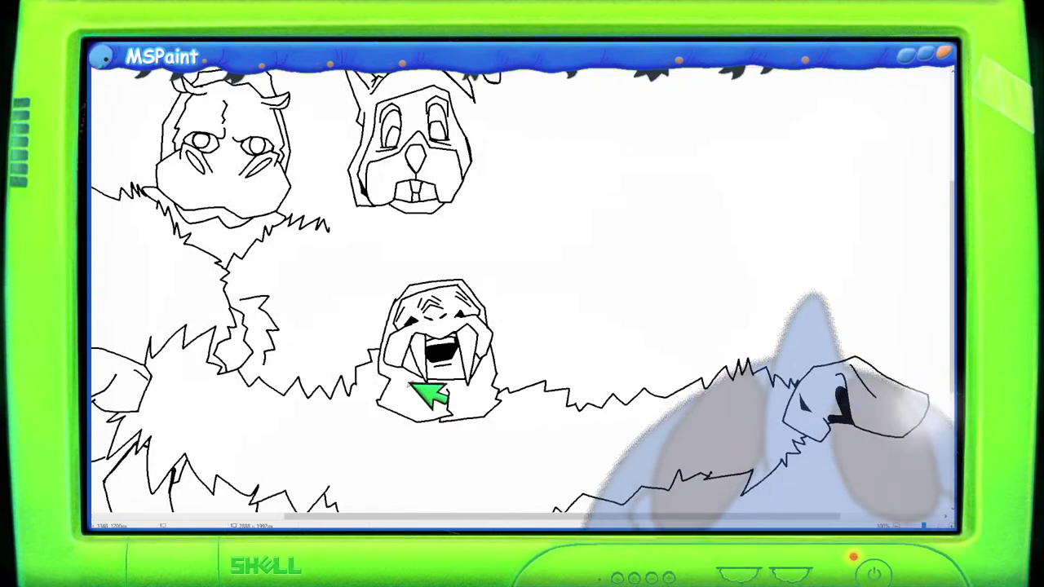
pyautogui.scroll(-5, 428, 394)
pyautogui.scroll(3, 429, 395)
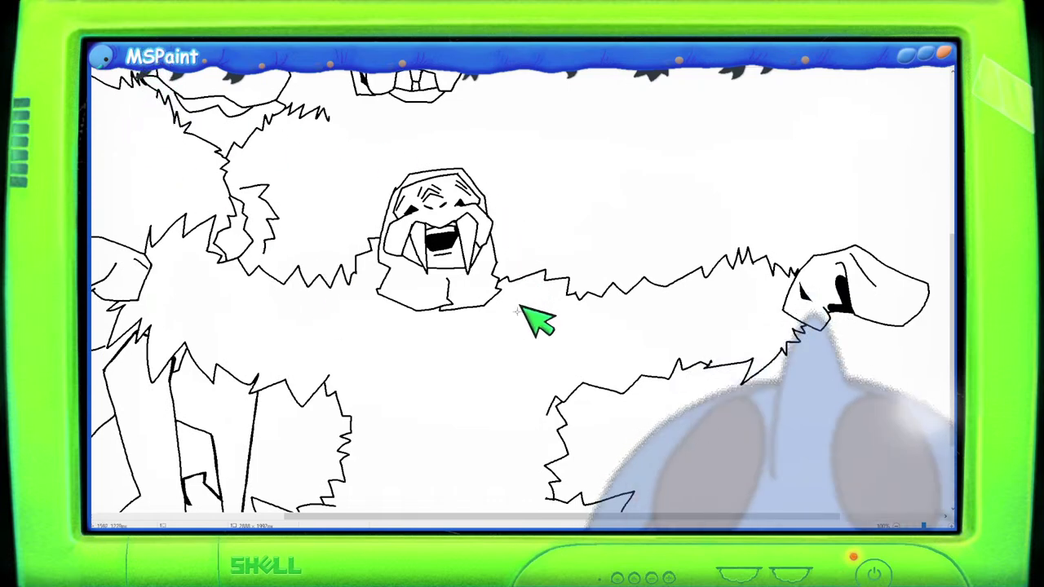
pyautogui.moveTo(517, 333)
pyautogui.mouseDown()
pyautogui.moveTo(525, 194)
pyautogui.moveTo(462, 133)
pyautogui.moveTo(382, 129)
pyautogui.moveTo(351, 225)
pyautogui.moveTo(357, 276)
pyautogui.moveTo(409, 334)
pyautogui.moveTo(508, 328)
pyautogui.mouseUp()
pyautogui.moveTo(508, 310)
pyautogui.mouseDown()
pyautogui.moveTo(517, 301)
pyautogui.moveTo(519, 311)
pyautogui.moveTo(511, 291)
pyautogui.mouseUp()
pyautogui.click(182, 77)
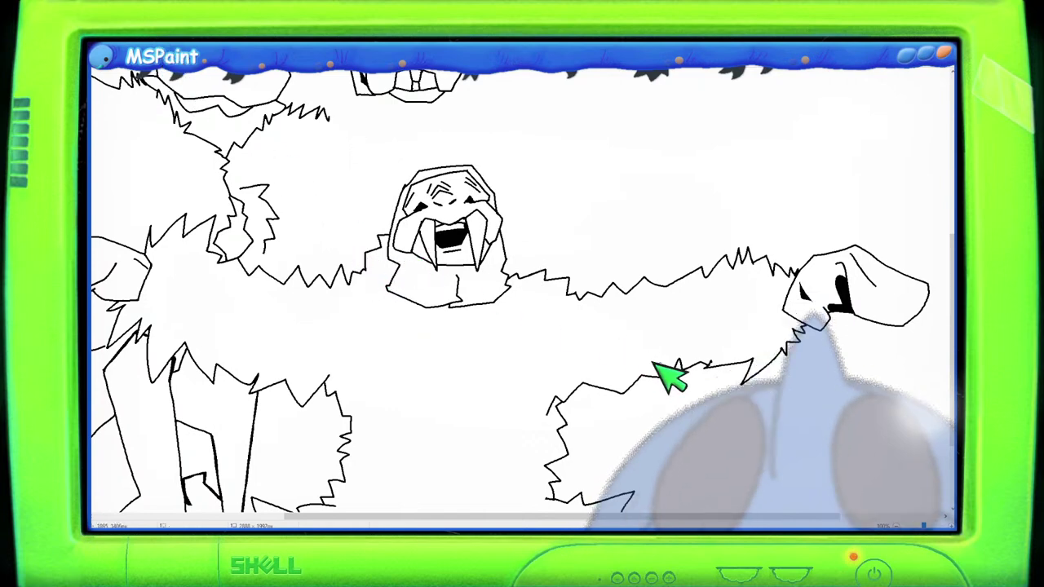
pyautogui.scroll(-2, 625, 345)
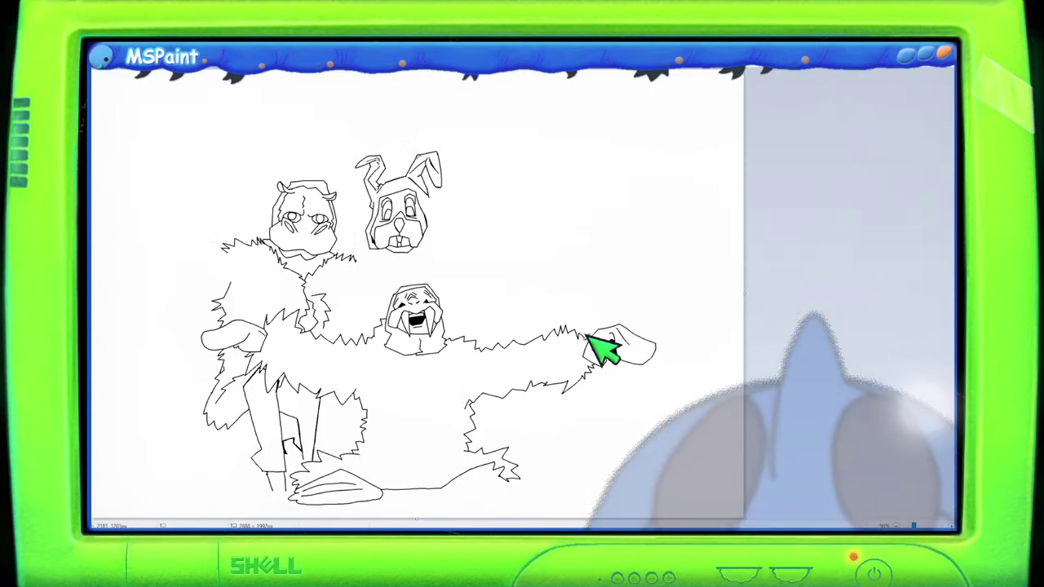
pyautogui.scroll(2, 589, 336)
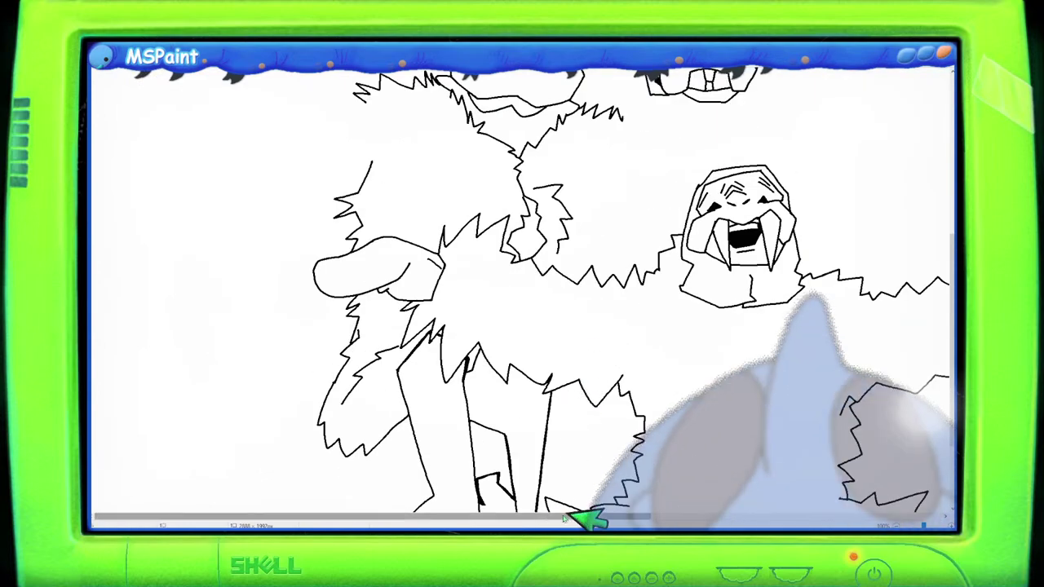
pyautogui.moveTo(566, 517); pyautogui.dragTo(785, 518)
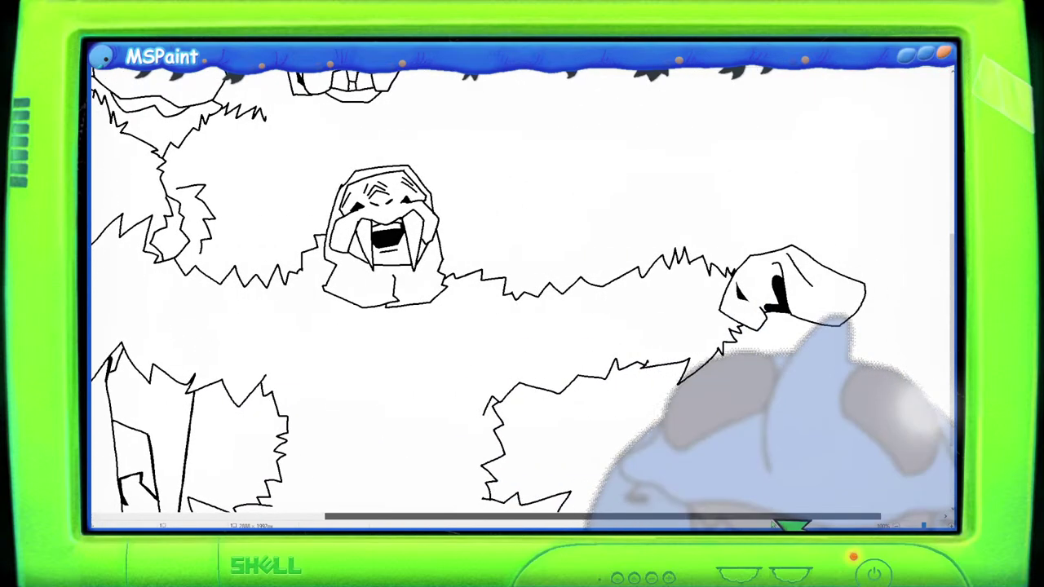
pyautogui.scroll(3, 653, 391)
pyautogui.moveTo(669, 516); pyautogui.dragTo(510, 515)
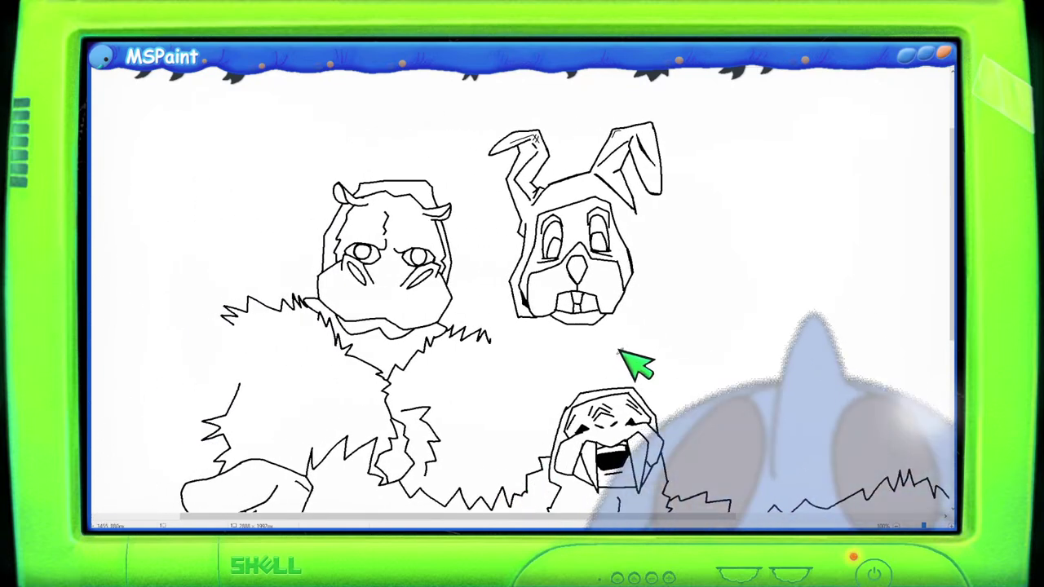
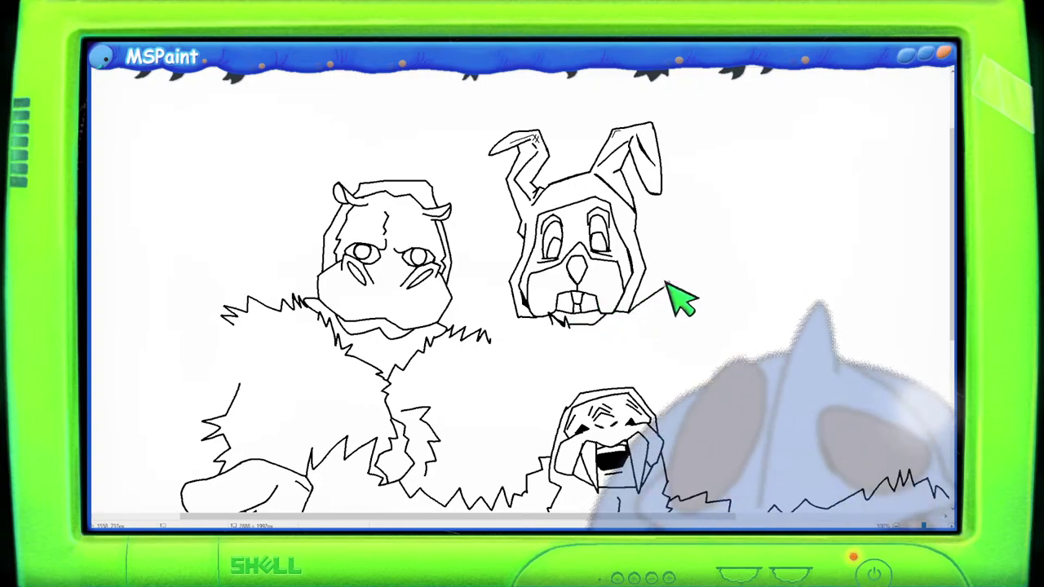
# Step: Pencil zigzag fur strokes from the bear's shaggy collar to the rabbit's cheek and under its chin
pyautogui.moveTo(662, 290)
pyautogui.mouseDown()
pyautogui.moveTo(653, 305)
pyautogui.moveTo(716, 313)
pyautogui.moveTo(740, 304)
pyautogui.moveTo(728, 318)
pyautogui.moveTo(740, 335)
pyautogui.mouseUp()
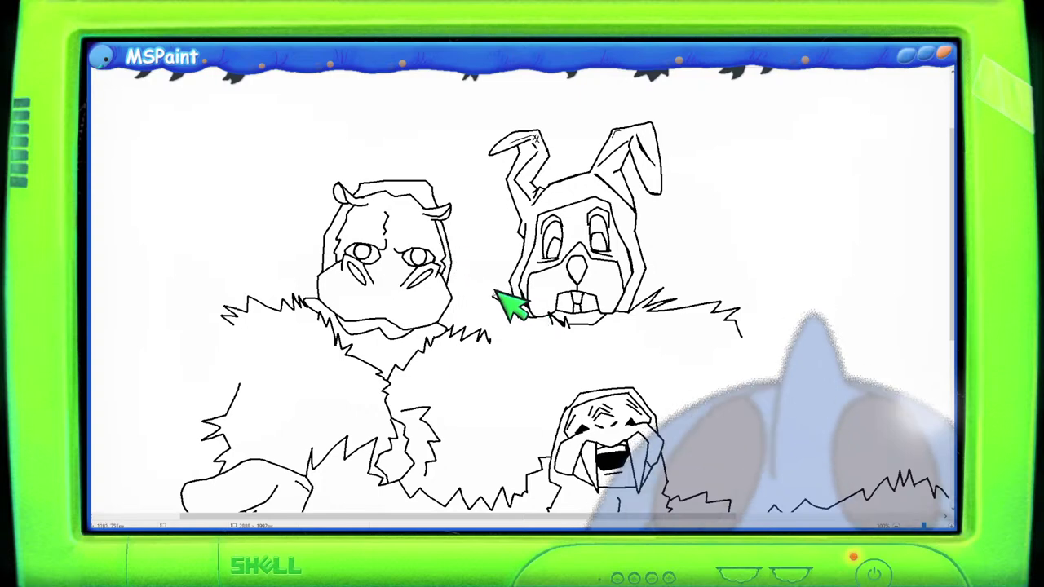
pyautogui.moveTo(493, 300)
pyautogui.mouseDown()
pyautogui.moveTo(501, 311)
pyautogui.moveTo(481, 328)
pyautogui.mouseUp()
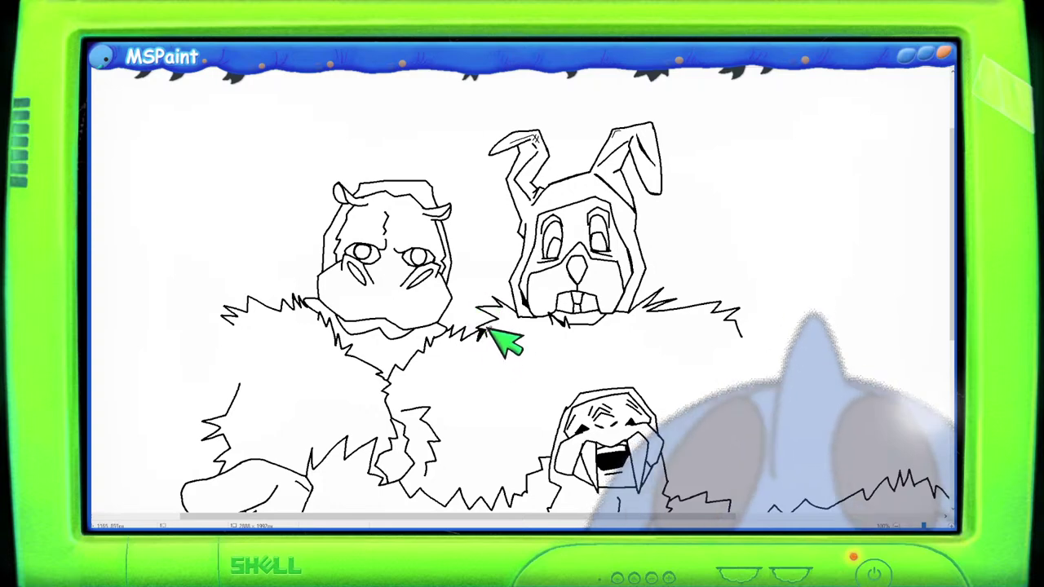
pyautogui.moveTo(488, 331); pyautogui.dragTo(496, 354)
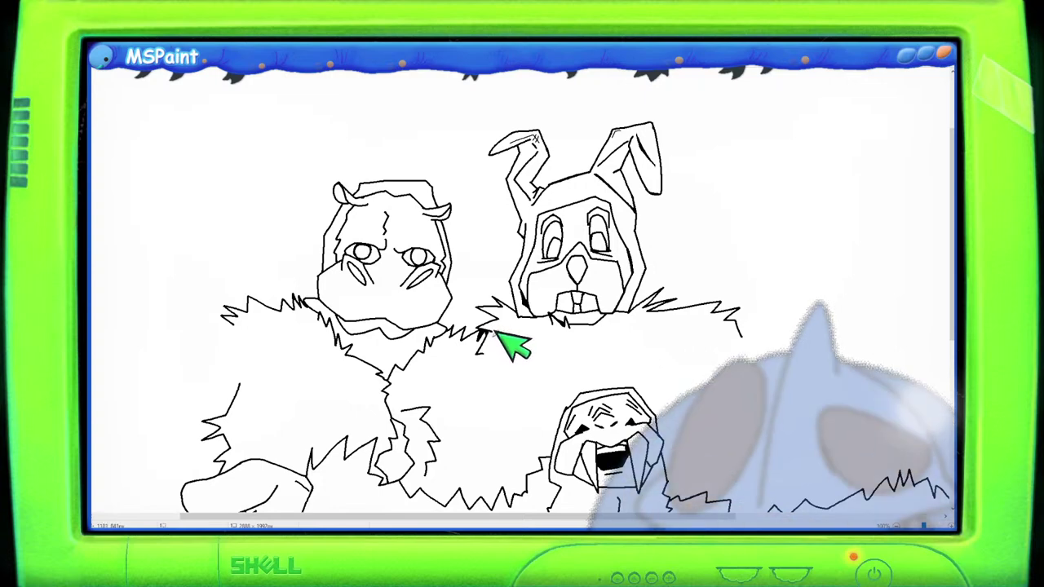
# Step: Pencil the rabbit's body outline downward and add zigzag fur spikes on its right side
pyautogui.scroll(-2, 664, 373)
pyautogui.scroll(-2, 522, 326)
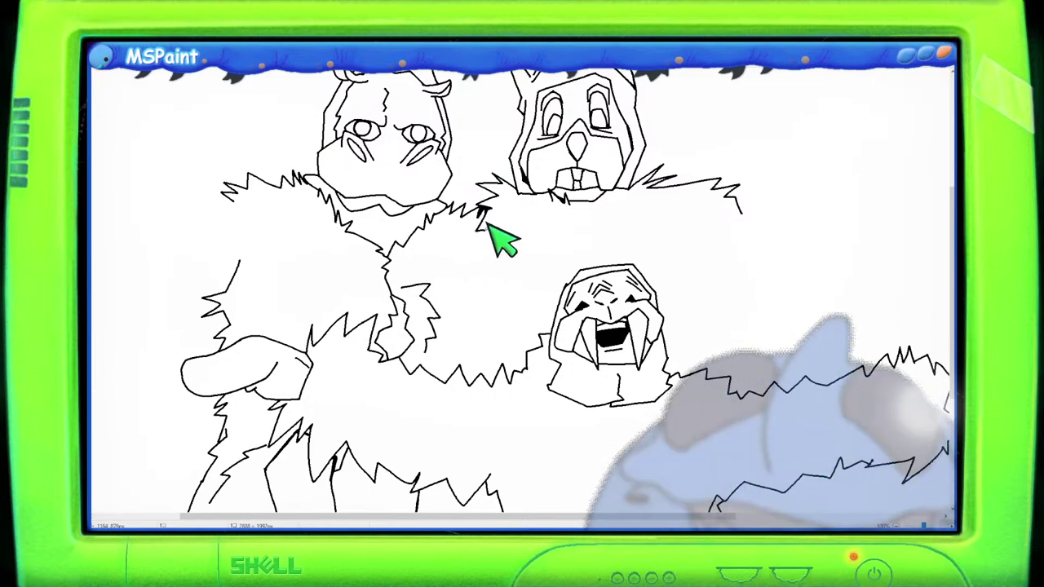
pyautogui.moveTo(487, 222); pyautogui.dragTo(494, 369)
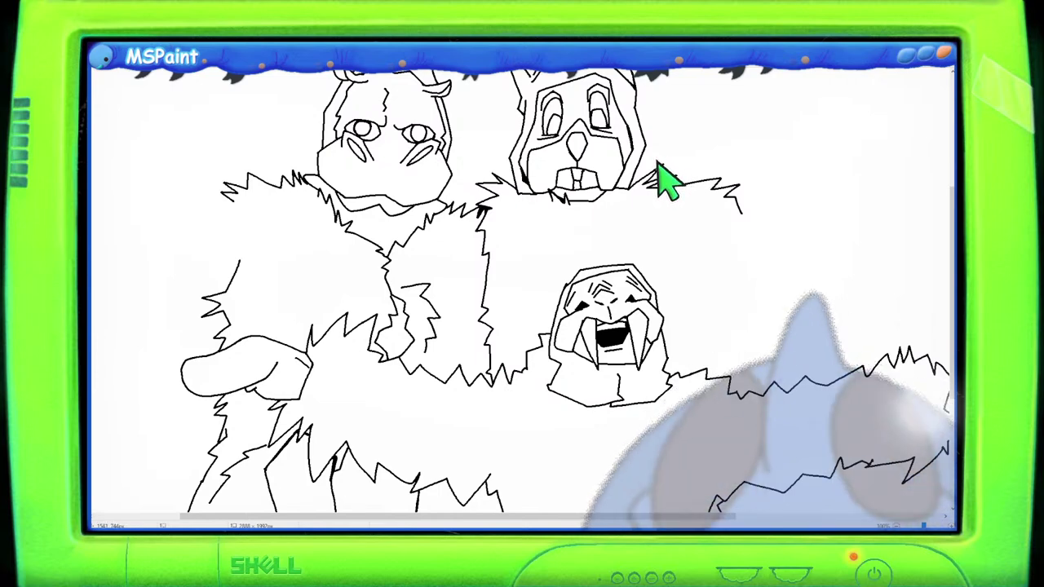
pyautogui.moveTo(657, 163); pyautogui.dragTo(700, 181)
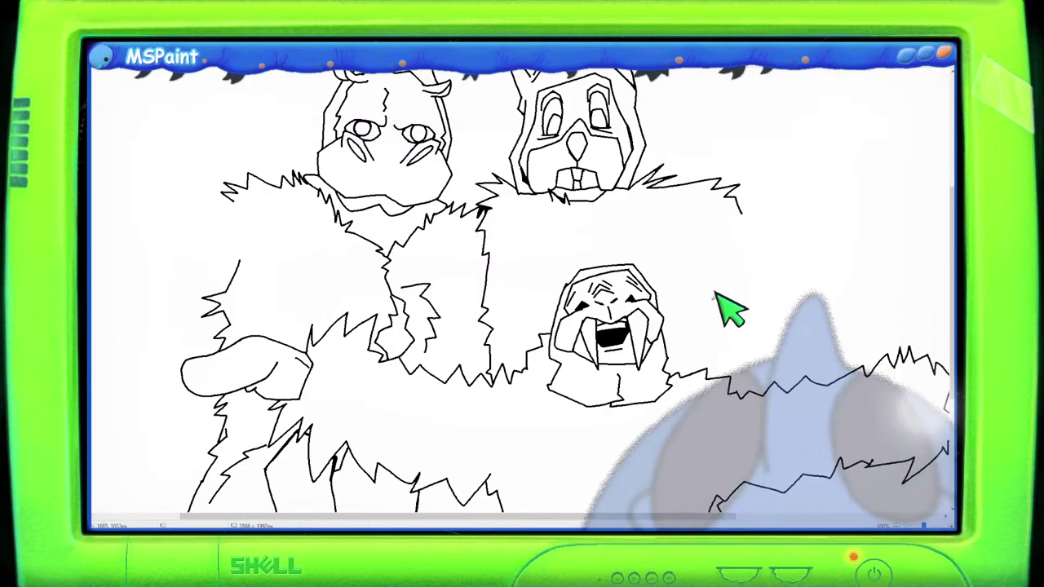
pyautogui.moveTo(595, 517); pyautogui.dragTo(722, 523)
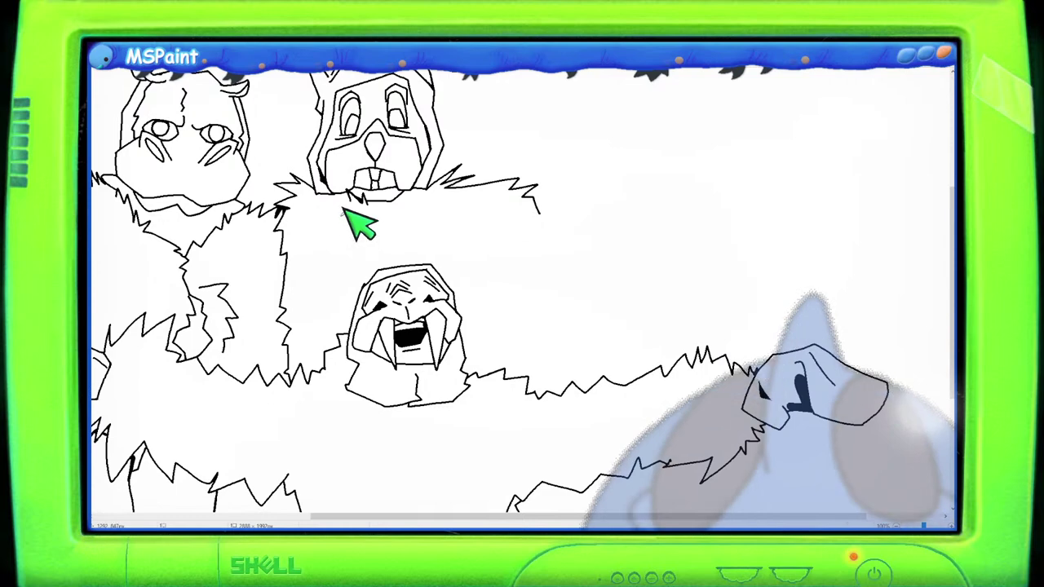
# Step: Add chest fur tufts, nudge them slightly right and down, then draw the outstretched furry arm
pyautogui.moveTo(354, 221)
pyautogui.mouseDown()
pyautogui.moveTo(338, 210)
pyautogui.moveTo(307, 229)
pyautogui.moveTo(331, 209)
pyautogui.moveTo(310, 238)
pyautogui.moveTo(338, 252)
pyautogui.moveTo(349, 231)
pyautogui.mouseUp()
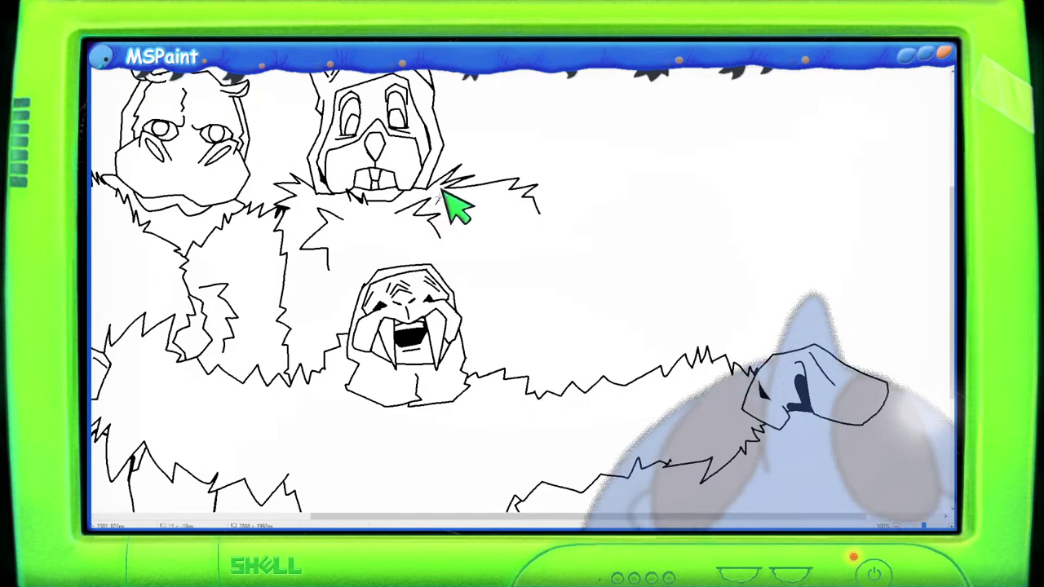
pyautogui.moveTo(383, 195)
pyautogui.mouseDown()
pyautogui.moveTo(419, 233)
pyautogui.moveTo(466, 251)
pyautogui.mouseUp()
pyautogui.moveTo(454, 204); pyautogui.dragTo(466, 208)
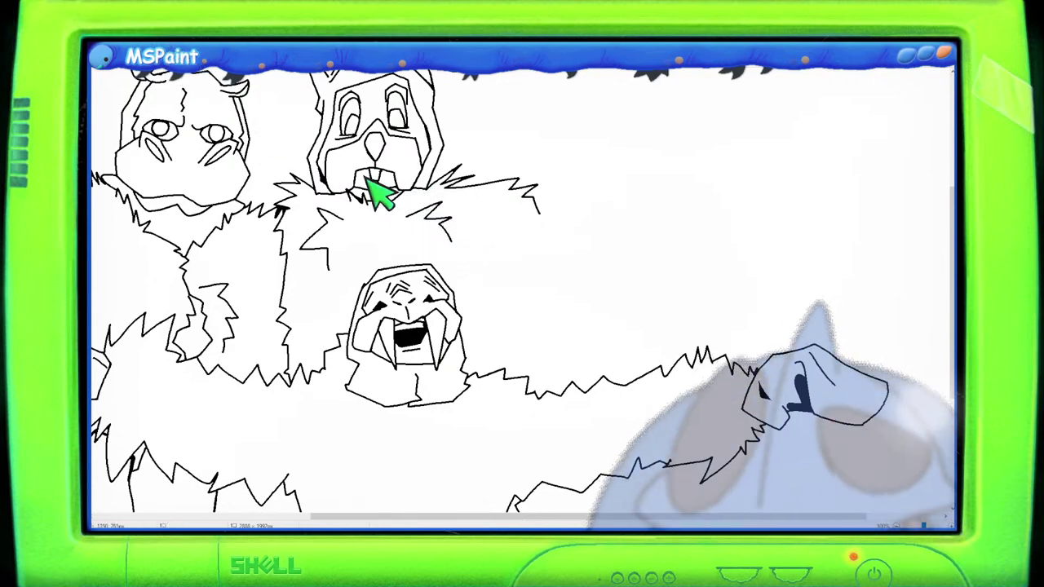
pyautogui.click(555, 294)
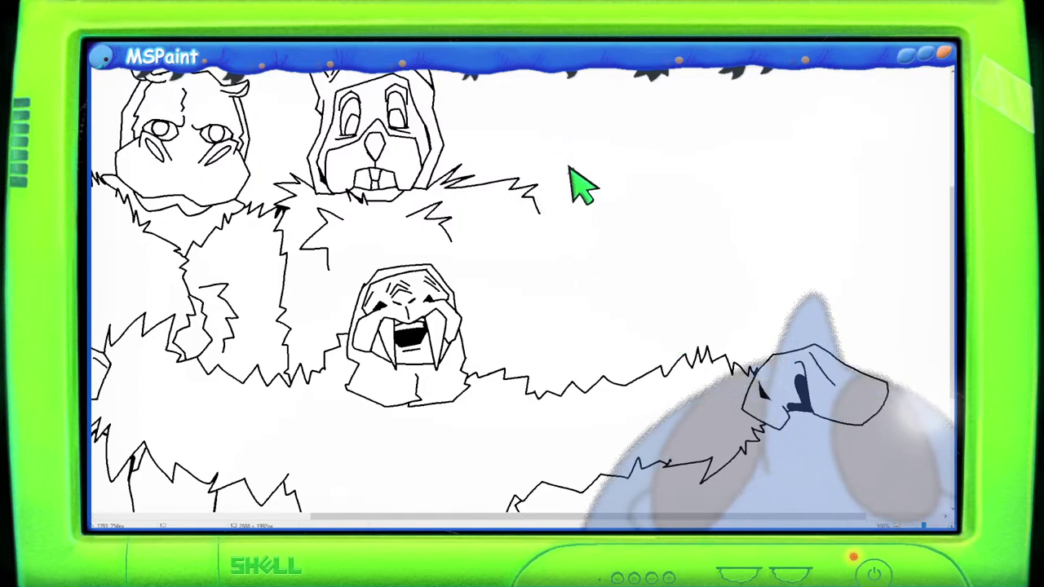
pyautogui.moveTo(568, 174)
pyautogui.mouseDown()
pyautogui.moveTo(568, 205)
pyautogui.moveTo(553, 222)
pyautogui.moveTo(613, 238)
pyautogui.moveTo(611, 226)
pyautogui.moveTo(639, 229)
pyautogui.moveTo(636, 214)
pyautogui.moveTo(645, 226)
pyautogui.moveTo(660, 207)
pyautogui.moveTo(665, 223)
pyautogui.moveTo(682, 206)
pyautogui.mouseUp()
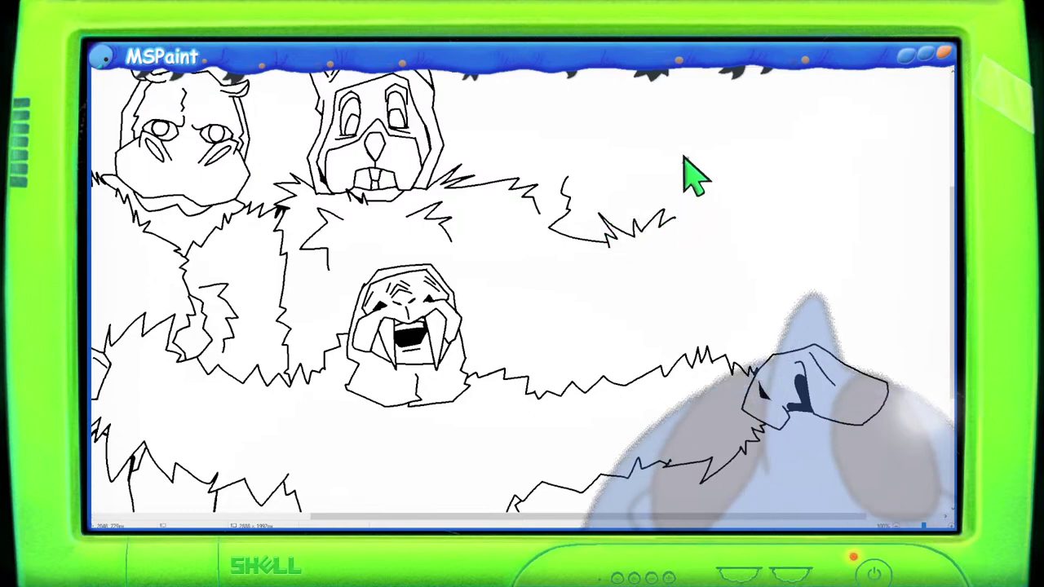
pyautogui.scroll(2, 939, 279)
# Step: Add more fur spikes at the arm's end, extending its fur edge upward
pyautogui.scroll(5, 633, 186)
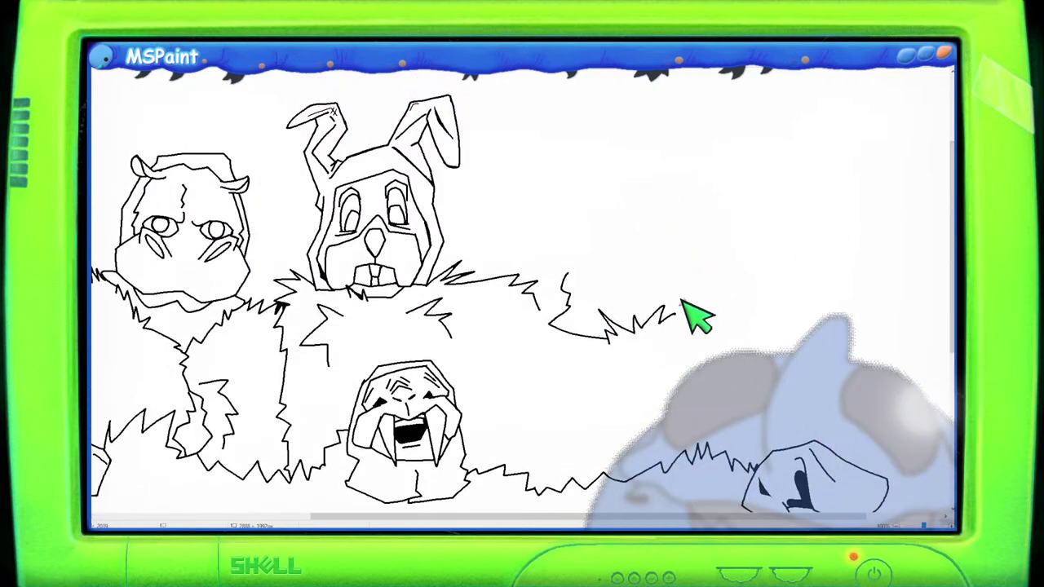
pyautogui.moveTo(679, 312); pyautogui.dragTo(688, 283)
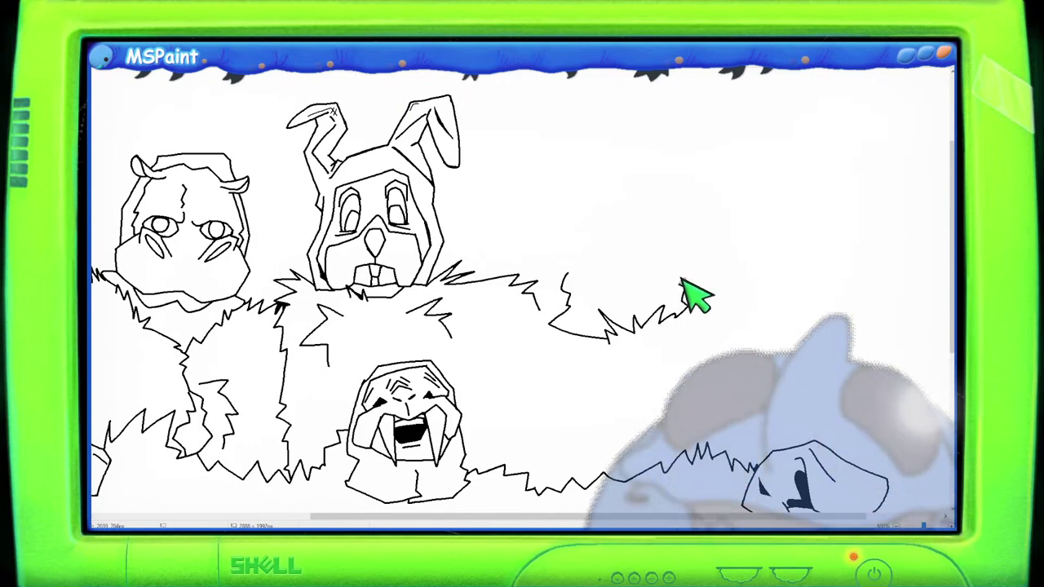
pyautogui.moveTo(679, 277); pyautogui.dragTo(683, 263)
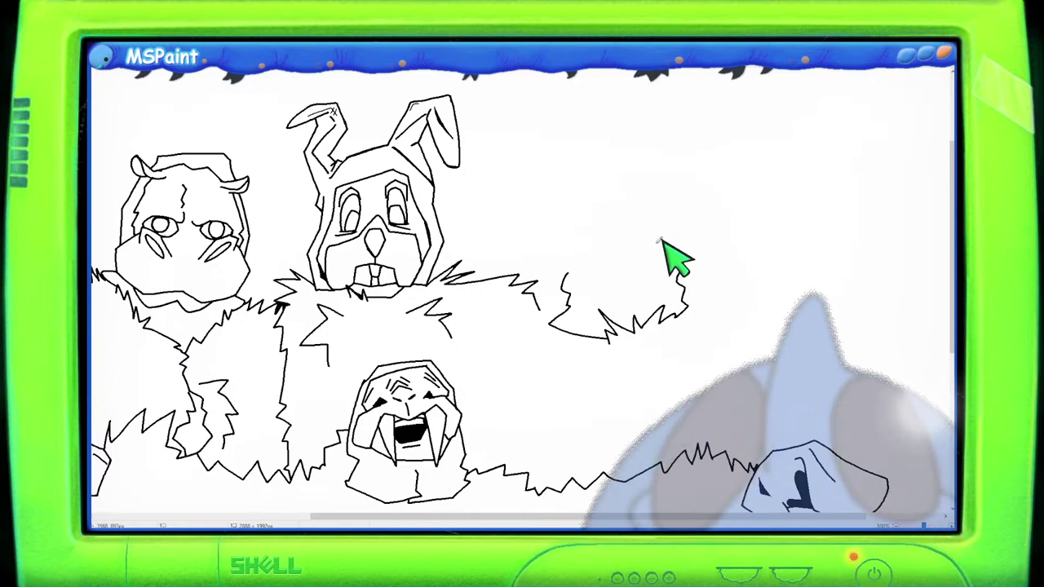
# Step: Outline the hand above the arm, redrawing its right side further inward, and add the inner ear
pyautogui.moveTo(570, 267)
pyautogui.mouseDown()
pyautogui.moveTo(575, 198)
pyautogui.moveTo(612, 158)
pyautogui.moveTo(620, 126)
pyautogui.moveTo(639, 148)
pyautogui.moveTo(641, 196)
pyautogui.mouseUp()
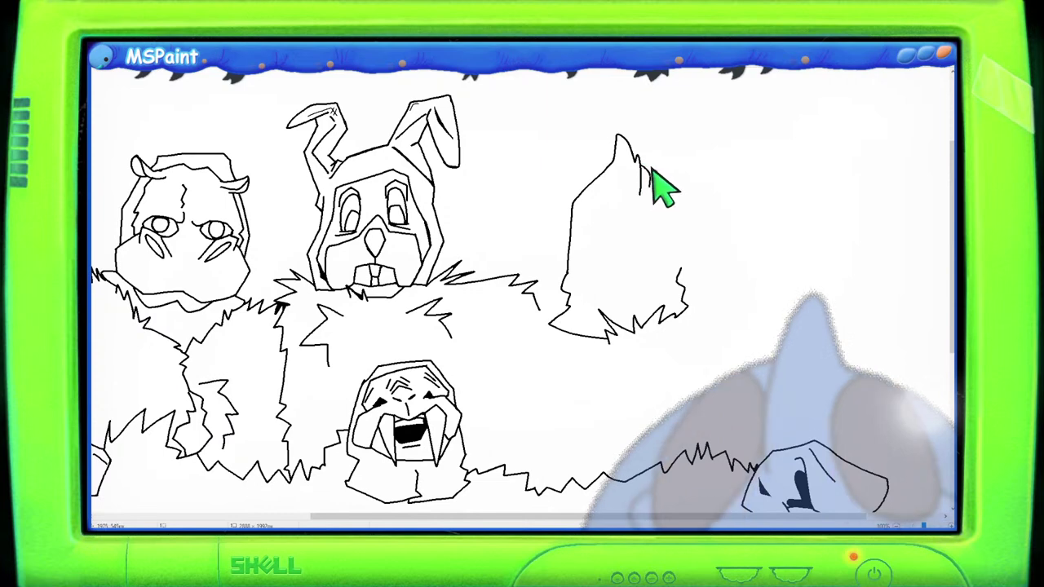
pyautogui.moveTo(653, 169)
pyautogui.mouseDown()
pyautogui.moveTo(687, 202)
pyautogui.moveTo(685, 269)
pyautogui.mouseUp()
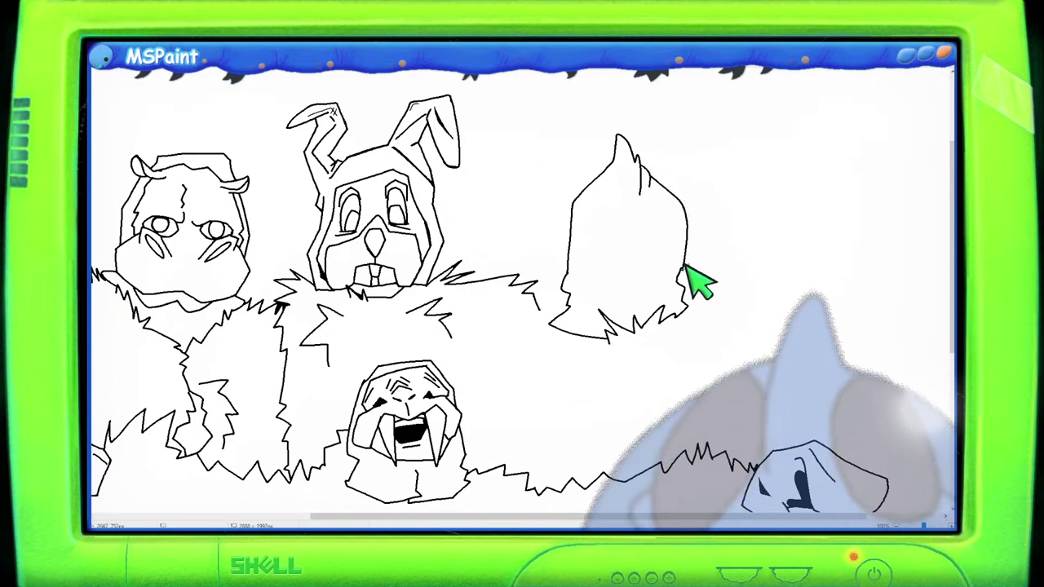
pyautogui.hotkey('ctrl', 'z')
pyautogui.moveTo(650, 172)
pyautogui.mouseDown()
pyautogui.moveTo(674, 203)
pyautogui.moveTo(683, 262)
pyautogui.mouseUp()
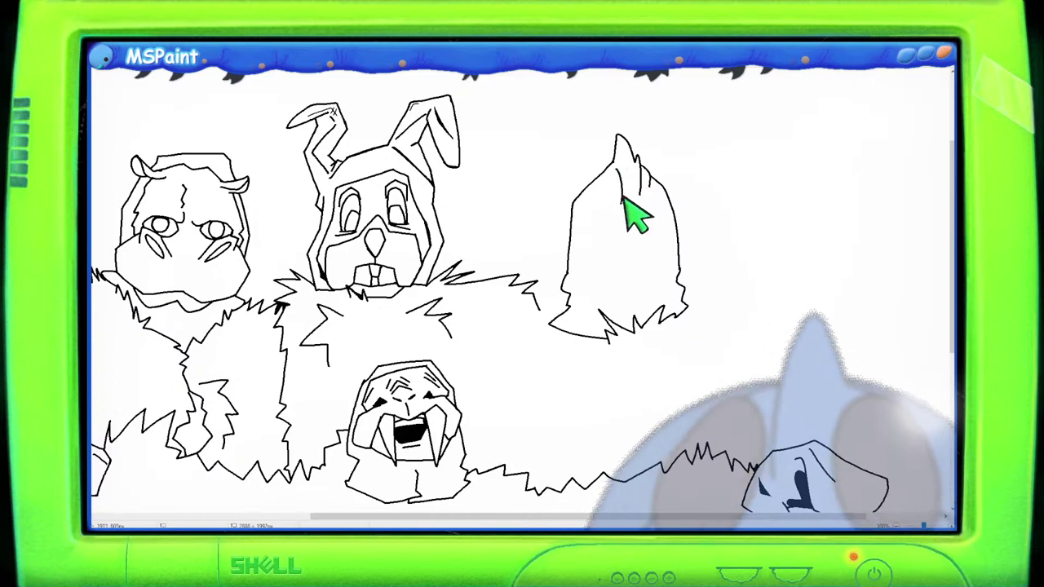
pyautogui.moveTo(618, 158)
pyautogui.mouseDown()
pyautogui.moveTo(617, 196)
pyautogui.moveTo(629, 205)
pyautogui.moveTo(644, 195)
pyautogui.moveTo(616, 155)
pyautogui.mouseUp()
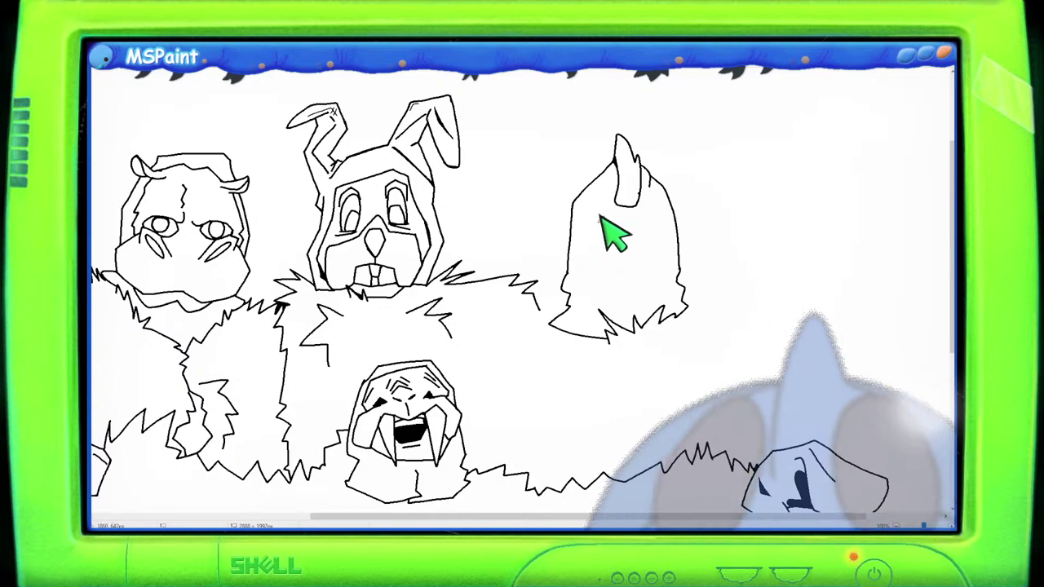
# Step: Draw an oval eye on the pointed-ear head, undoing and redrawing it on the head's left side
pyautogui.moveTo(605, 209)
pyautogui.mouseDown()
pyautogui.moveTo(576, 232)
pyautogui.moveTo(595, 255)
pyautogui.moveTo(618, 223)
pyautogui.mouseUp()
pyautogui.hotkey('ctrl', 'z')
pyautogui.moveTo(611, 217)
pyautogui.mouseDown()
pyautogui.moveTo(581, 229)
pyautogui.moveTo(584, 242)
pyautogui.moveTo(619, 222)
pyautogui.mouseUp()
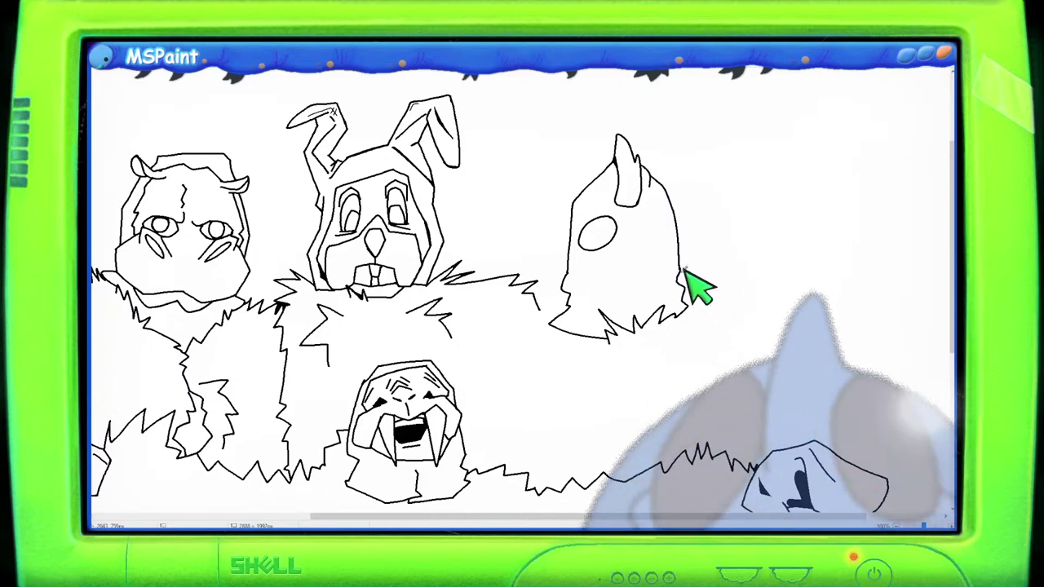
# Step: Draw a second oval eye to the right of the first and refine it
pyautogui.moveTo(638, 230); pyautogui.dragTo(677, 233)
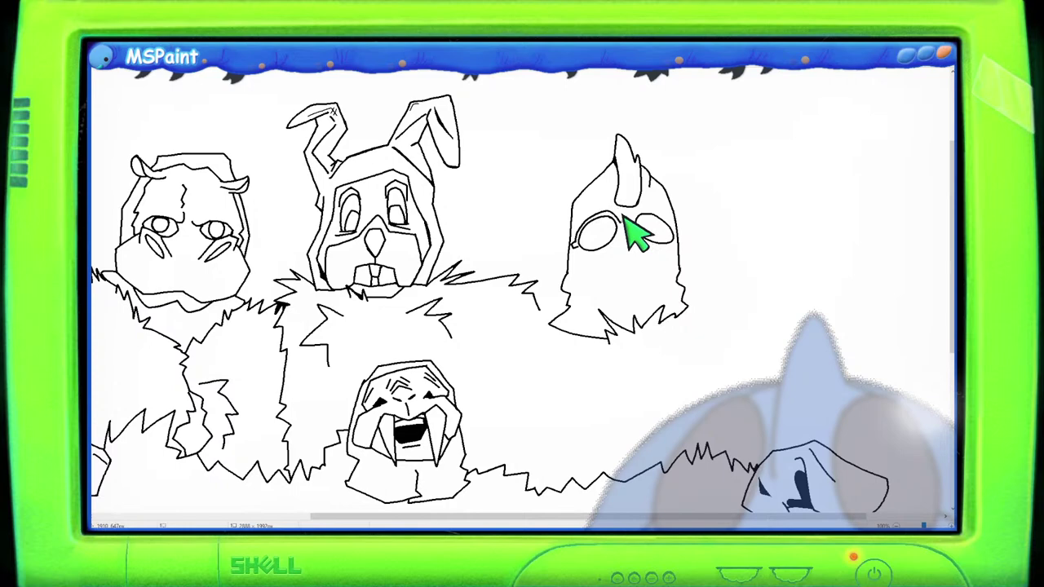
pyautogui.moveTo(636, 217); pyautogui.dragTo(638, 222)
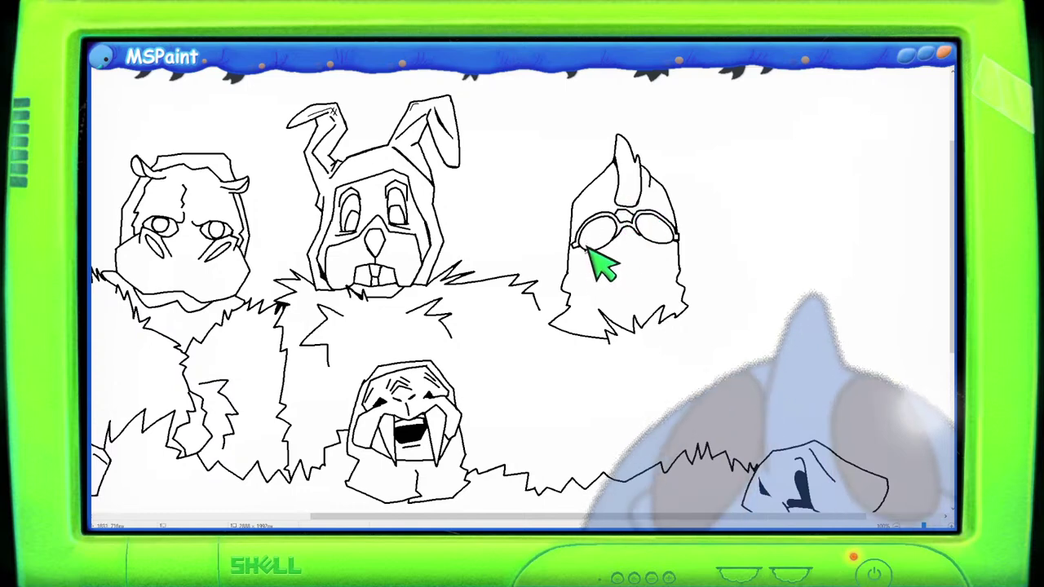
# Step: Pencil the lower-face outline across the face beneath the goggles
pyautogui.moveTo(581, 248)
pyautogui.mouseDown()
pyautogui.moveTo(583, 270)
pyautogui.moveTo(630, 249)
pyautogui.moveTo(647, 262)
pyautogui.mouseUp()
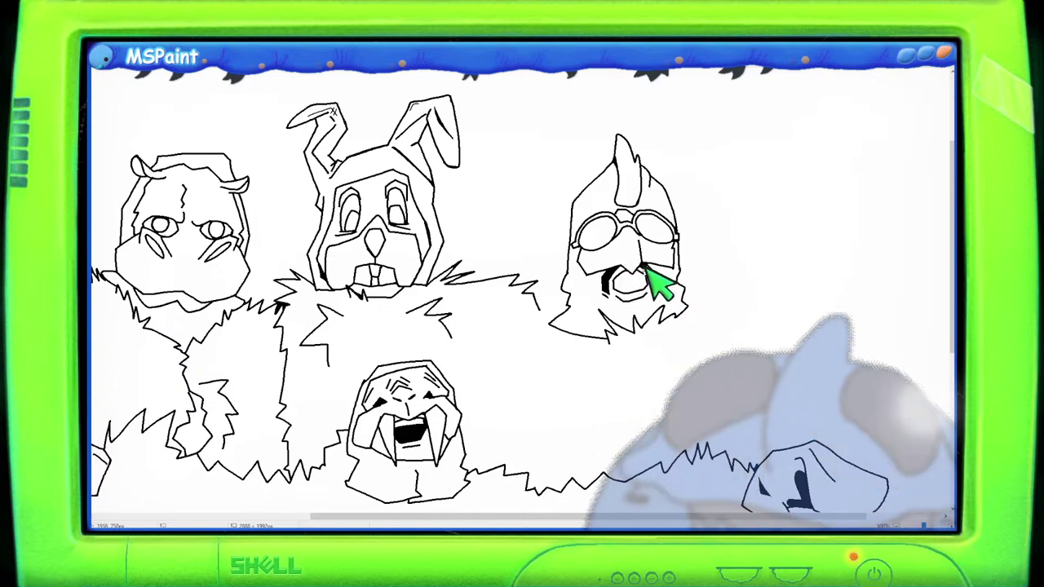
# Step: Outline the goggled character's open mouth and darken it with thick black brush strokes
pyautogui.moveTo(645, 269)
pyautogui.mouseDown()
pyautogui.moveTo(659, 284)
pyautogui.moveTo(627, 277)
pyautogui.moveTo(623, 288)
pyautogui.moveTo(658, 296)
pyautogui.moveTo(659, 275)
pyautogui.mouseUp()
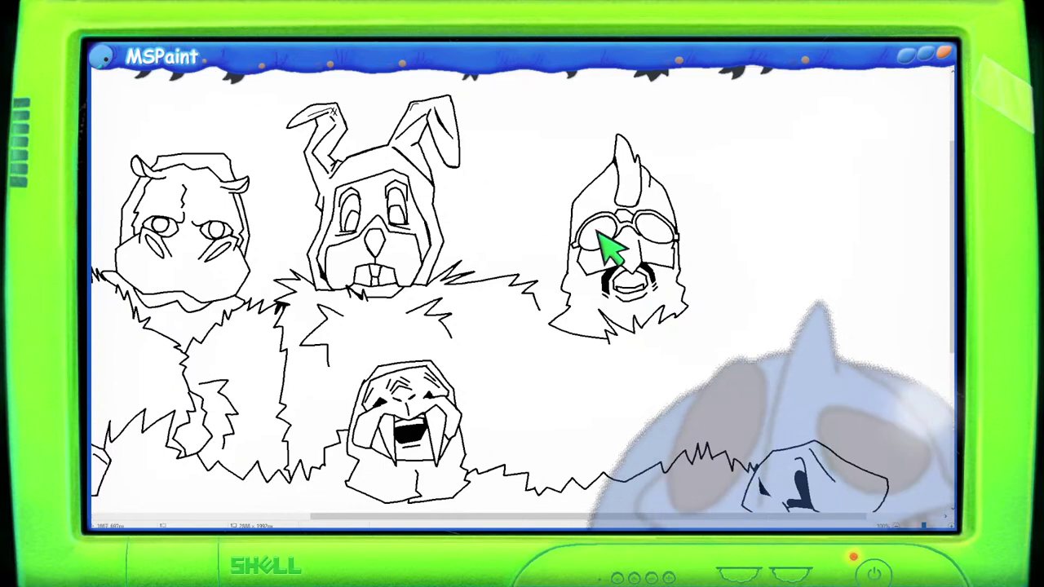
pyautogui.moveTo(626, 272); pyautogui.dragTo(635, 276)
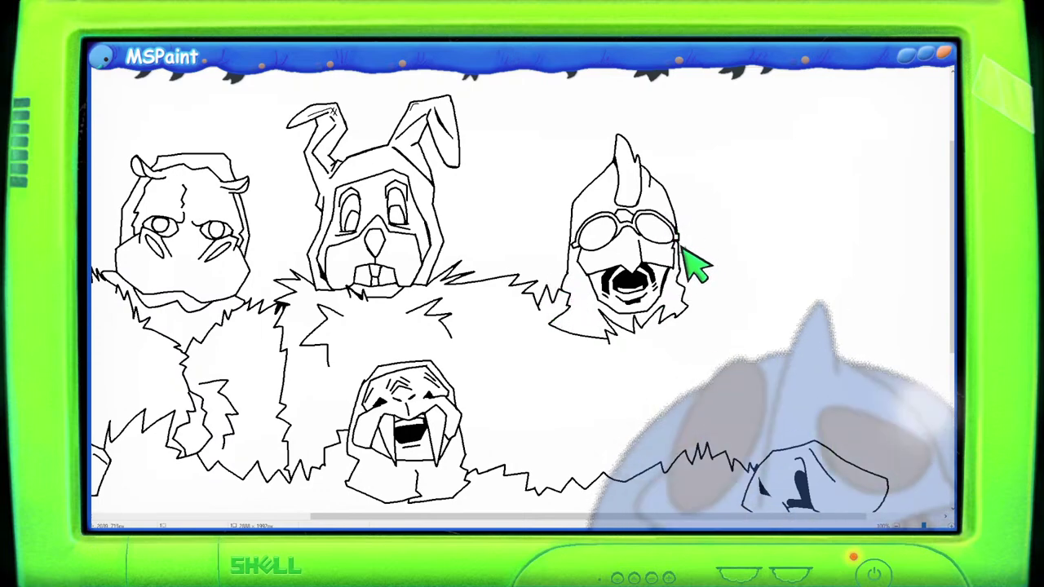
# Step: Draw jagged fur to the right of the goggled head, starting the raised arm
pyautogui.moveTo(688, 238)
pyautogui.mouseDown()
pyautogui.moveTo(694, 229)
pyautogui.moveTo(745, 250)
pyautogui.moveTo(750, 274)
pyautogui.mouseUp()
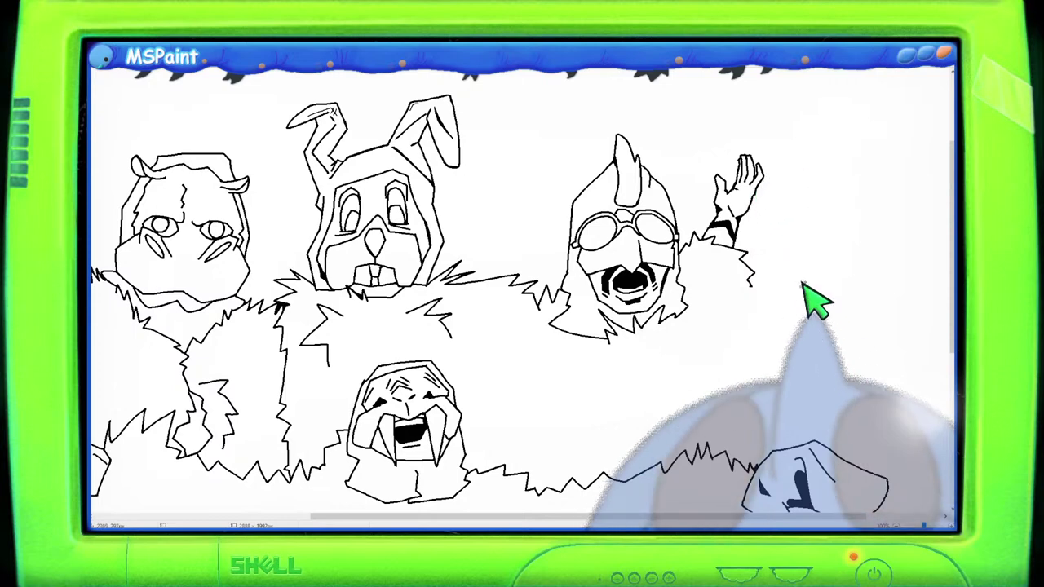
pyautogui.scroll(-4, 892, 265)
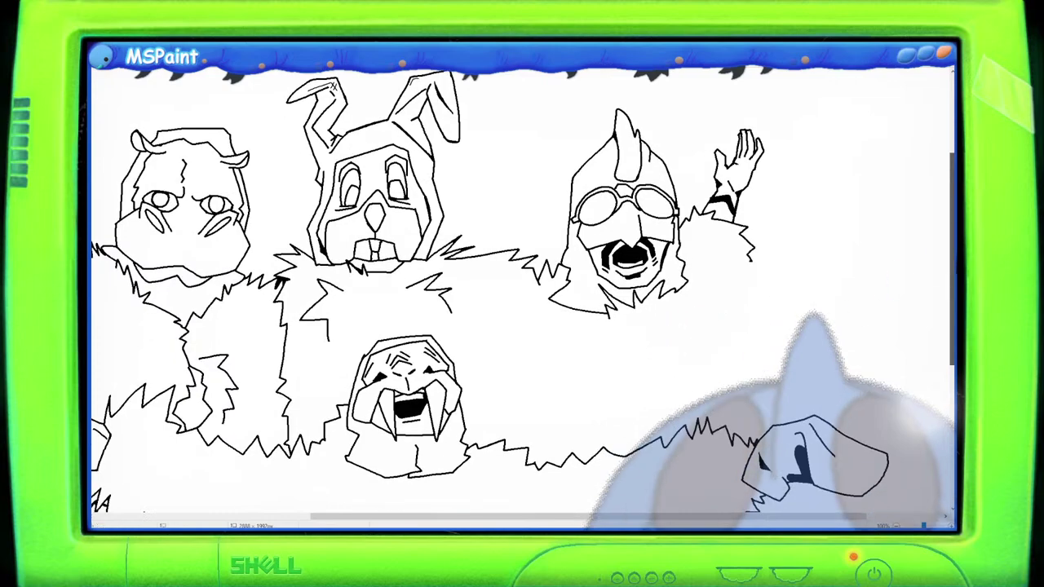
pyautogui.moveTo(627, 517); pyautogui.dragTo(431, 504)
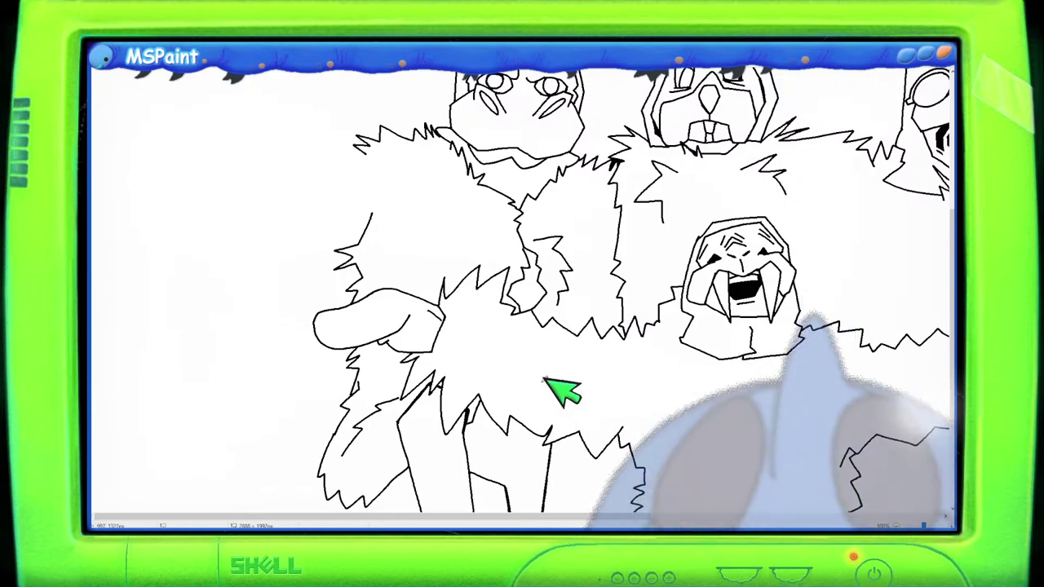
pyautogui.scroll(-2, 560, 391)
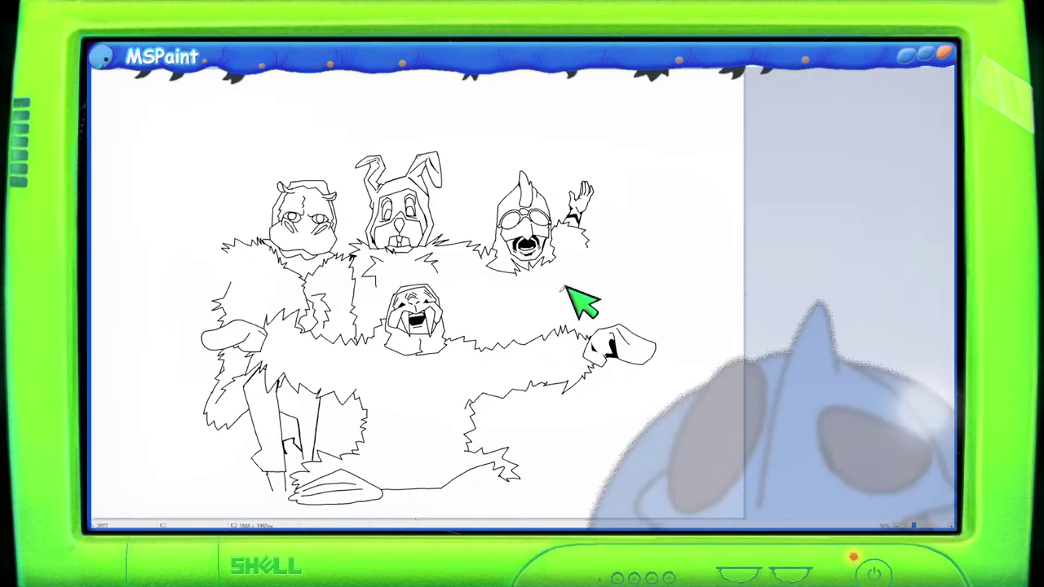
pyautogui.scroll(2, 501, 296)
pyautogui.scroll(-3, 508, 296)
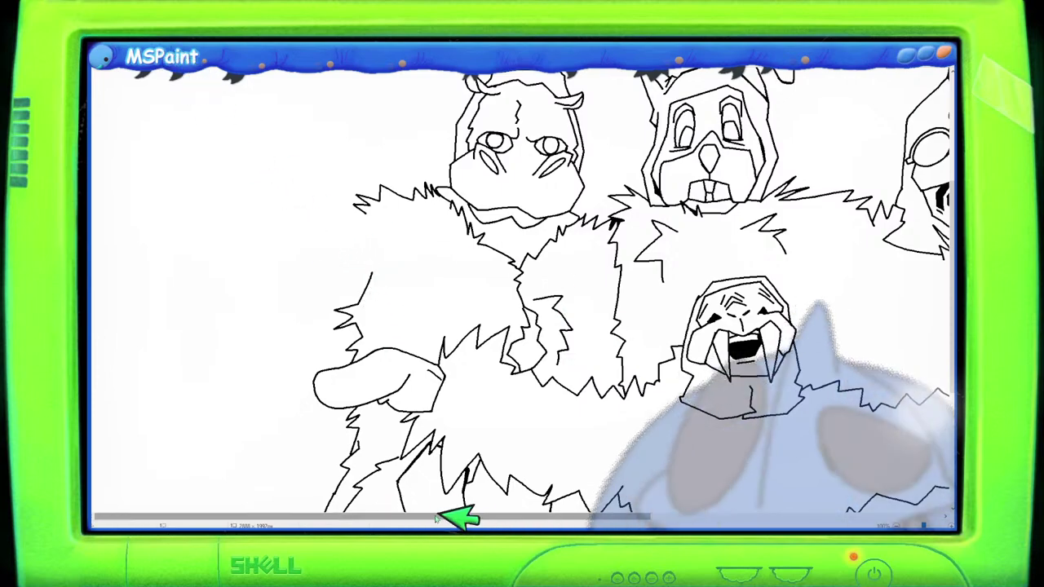
pyautogui.moveTo(466, 502); pyautogui.dragTo(751, 413)
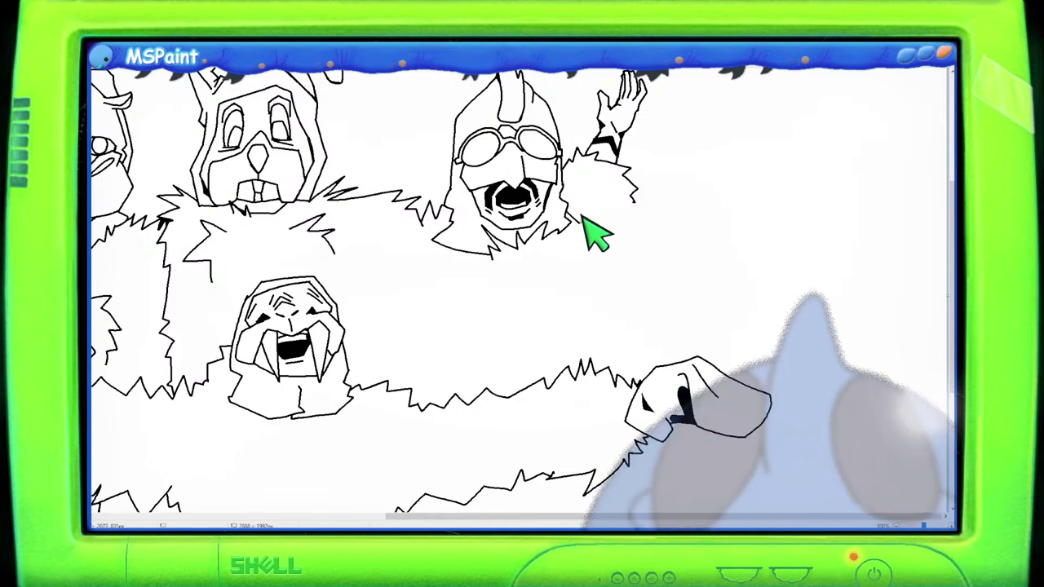
pyautogui.moveTo(623, 217)
pyautogui.mouseDown()
pyautogui.moveTo(672, 199)
pyautogui.moveTo(656, 216)
pyautogui.moveTo(687, 219)
pyautogui.moveTo(687, 243)
pyautogui.moveTo(713, 248)
pyautogui.moveTo(677, 300)
pyautogui.moveTo(689, 313)
pyautogui.moveTo(669, 319)
pyautogui.moveTo(689, 342)
pyautogui.mouseUp()
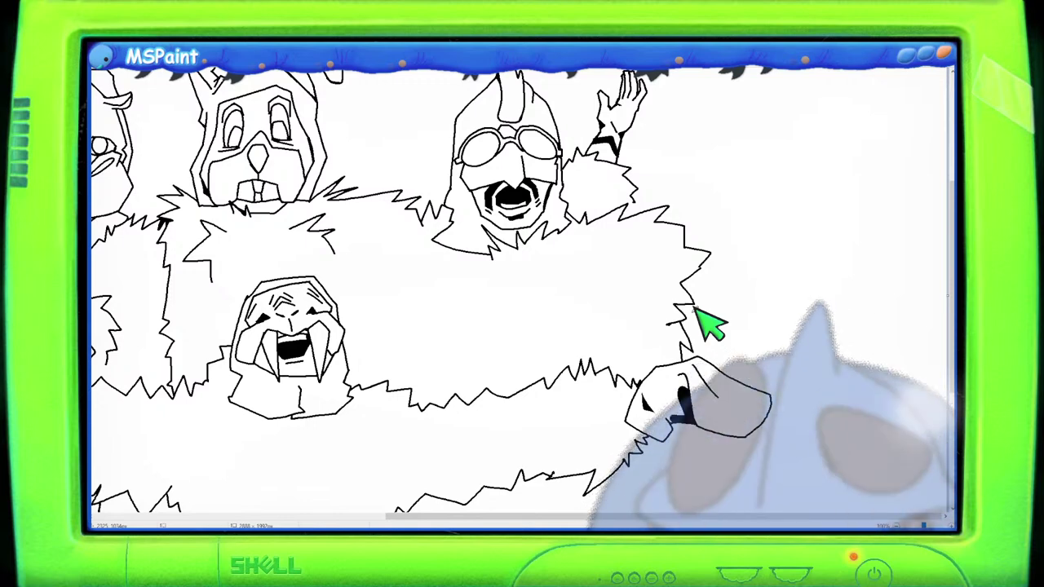
pyautogui.scroll(-2, 951, 221)
pyautogui.scroll(1, 951, 221)
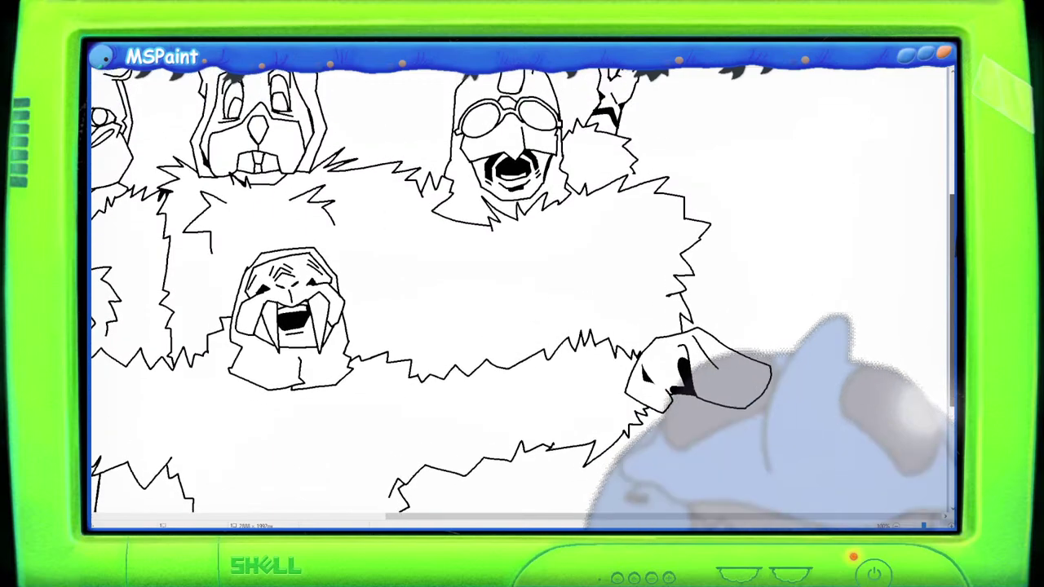
pyautogui.scroll(1, 951, 221)
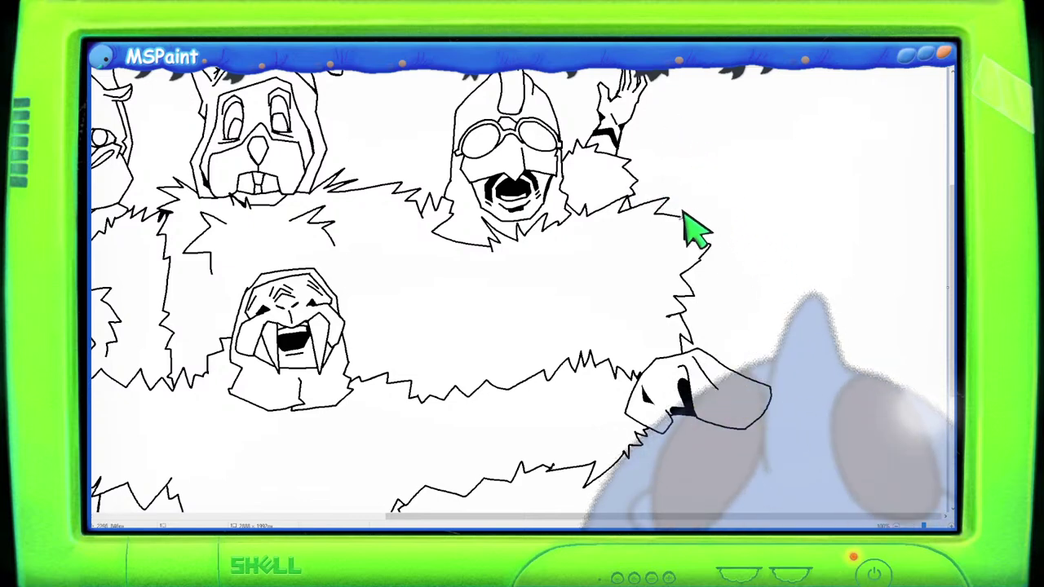
pyautogui.moveTo(690, 217)
pyautogui.mouseDown()
pyautogui.moveTo(751, 207)
pyautogui.moveTo(765, 217)
pyautogui.moveTo(784, 208)
pyautogui.moveTo(786, 221)
pyautogui.moveTo(886, 155)
pyautogui.mouseUp()
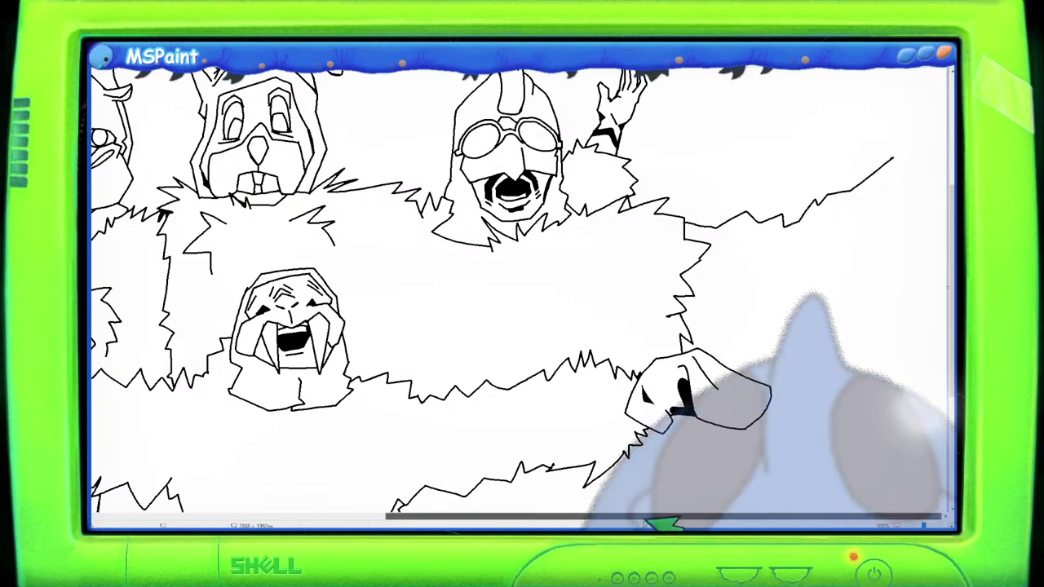
pyautogui.scroll(-3, 890, 379)
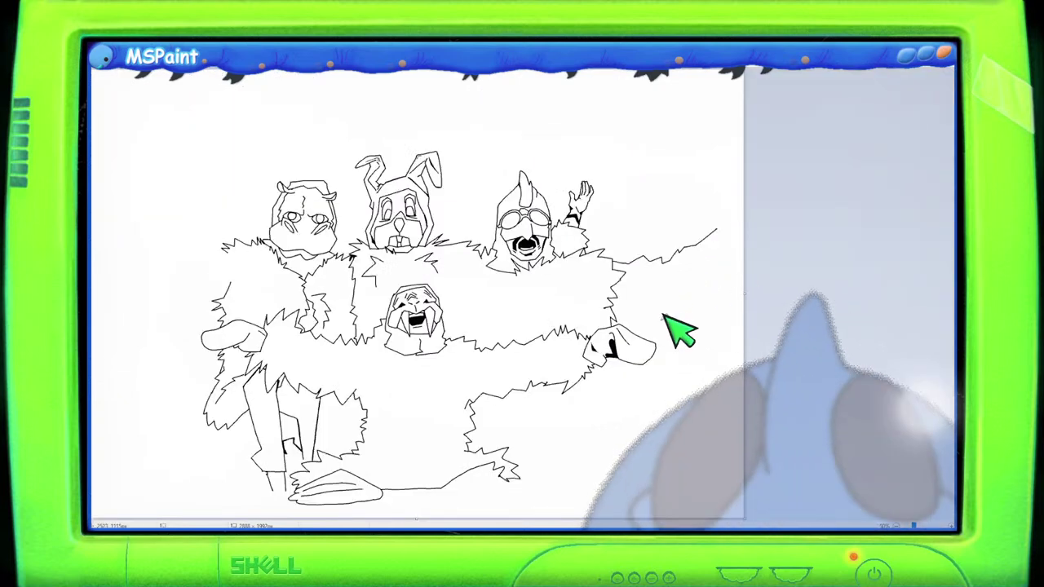
pyautogui.scroll(4, 868, 350)
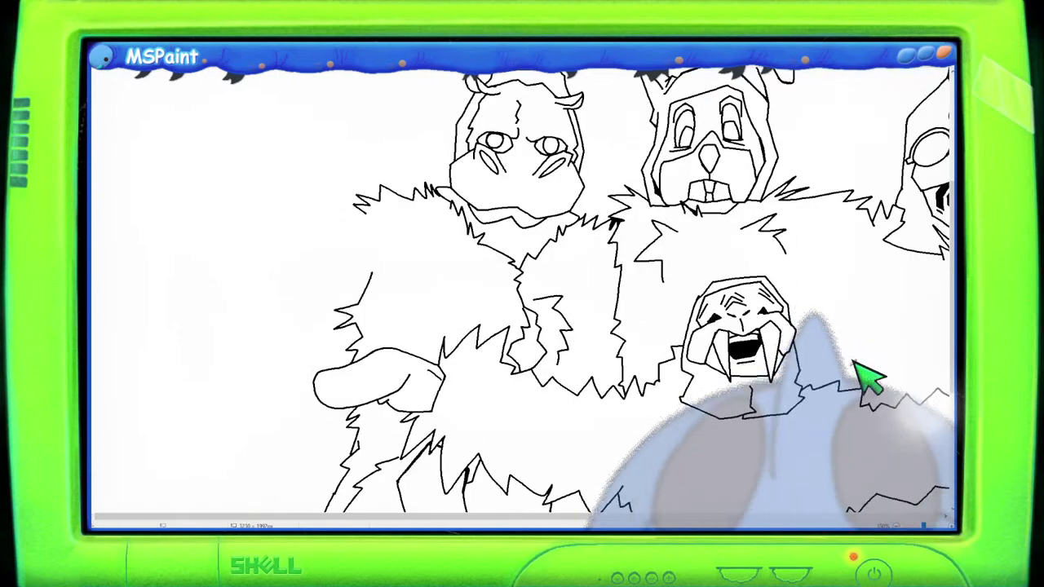
pyautogui.moveTo(584, 516); pyautogui.dragTo(904, 527)
pyautogui.scroll(2, 889, 441)
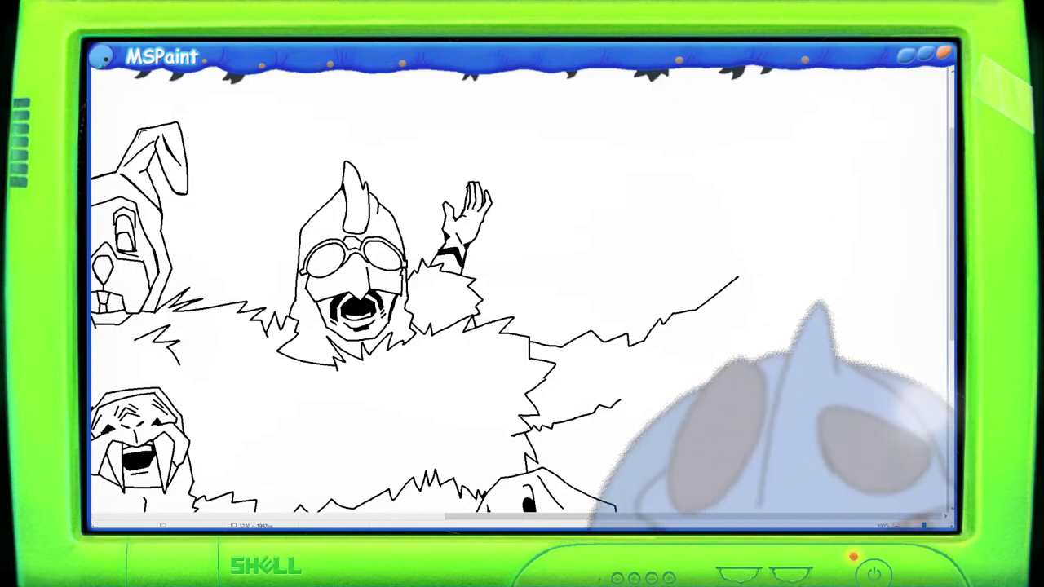
pyautogui.scroll(-3, 795, 294)
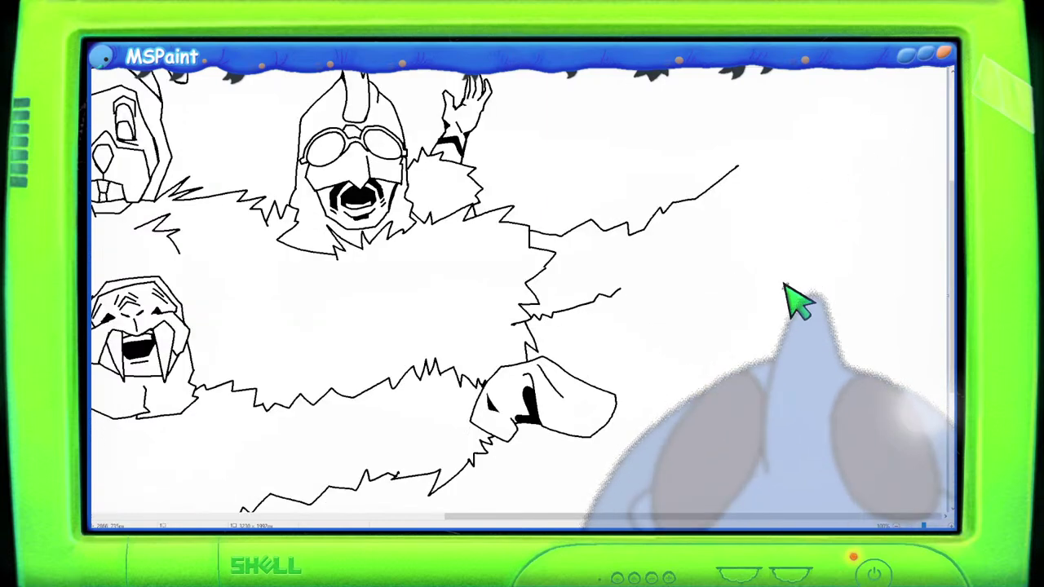
pyautogui.scroll(-2, 536, 268)
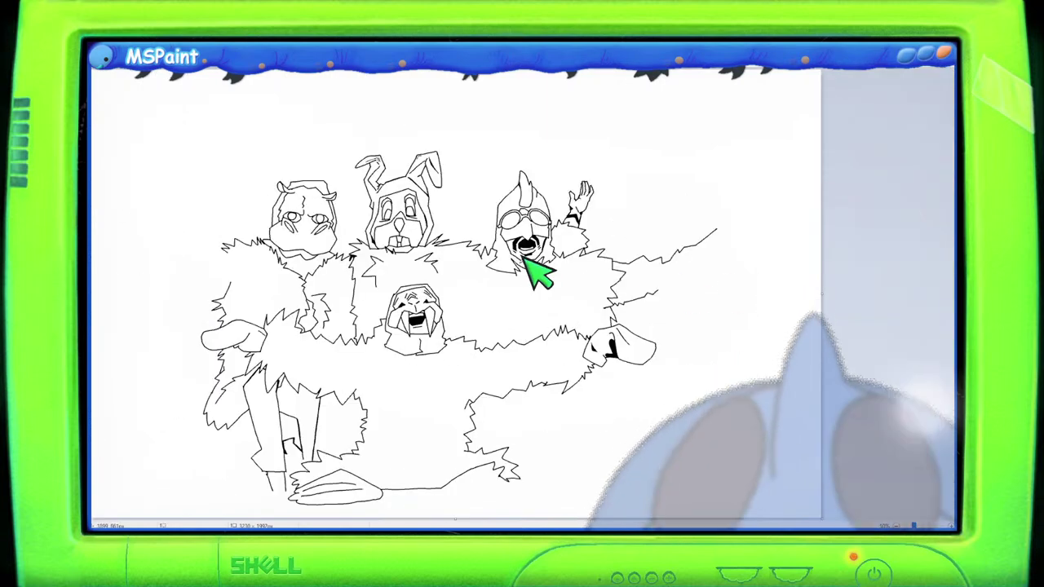
pyautogui.scroll(2, 573, 299)
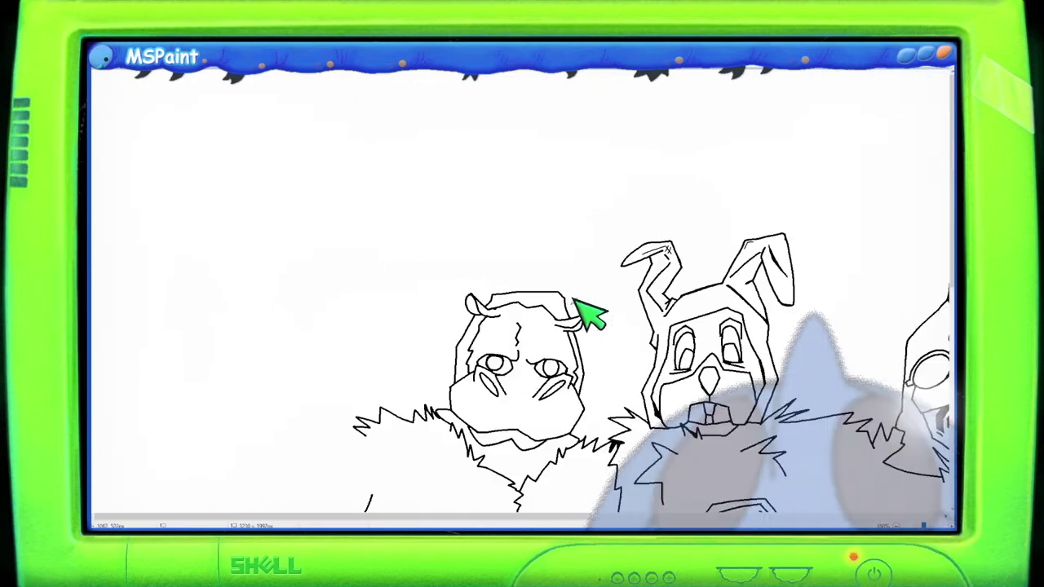
# Step: Scroll down and right to bring the empty space below the extended arm into view
pyautogui.moveTo(552, 518); pyautogui.dragTo(774, 508)
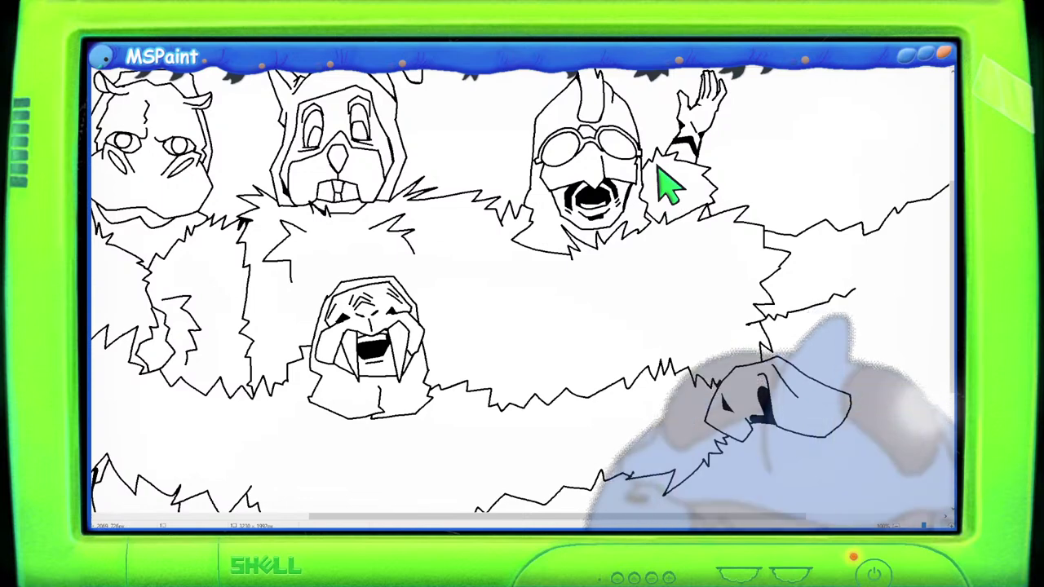
pyautogui.scroll(-2, 757, 326)
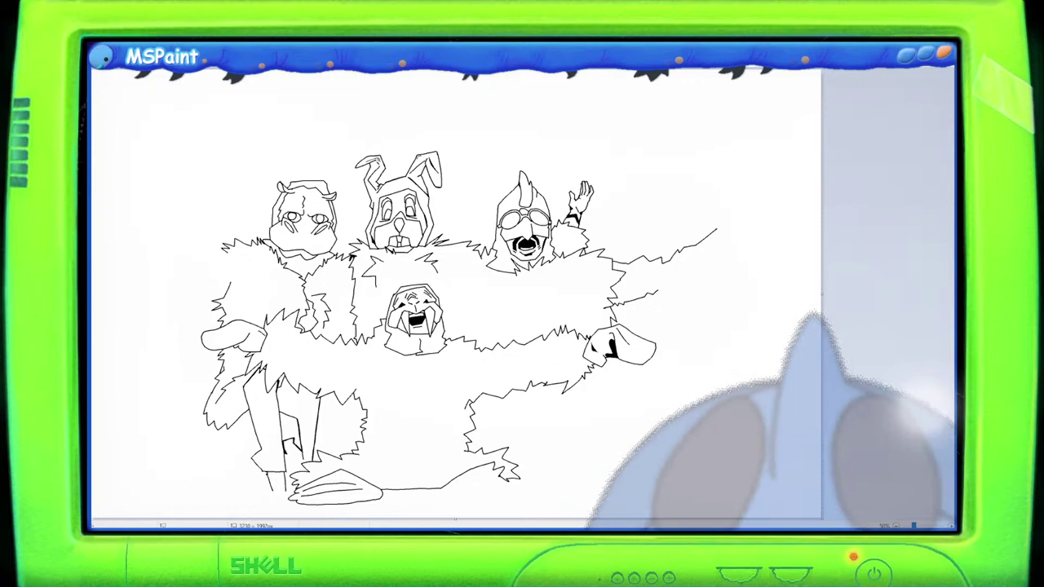
pyautogui.scroll(1, 716, 406)
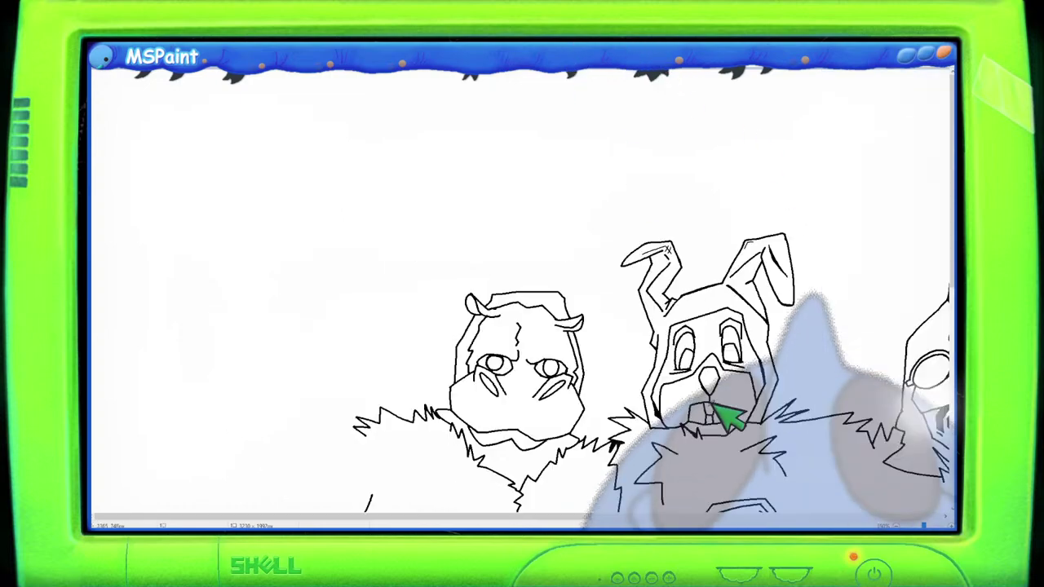
pyautogui.scroll(-5, 716, 406)
pyautogui.moveTo(584, 517)
pyautogui.mouseDown()
pyautogui.moveTo(875, 516)
pyautogui.moveTo(851, 515)
pyautogui.mouseUp()
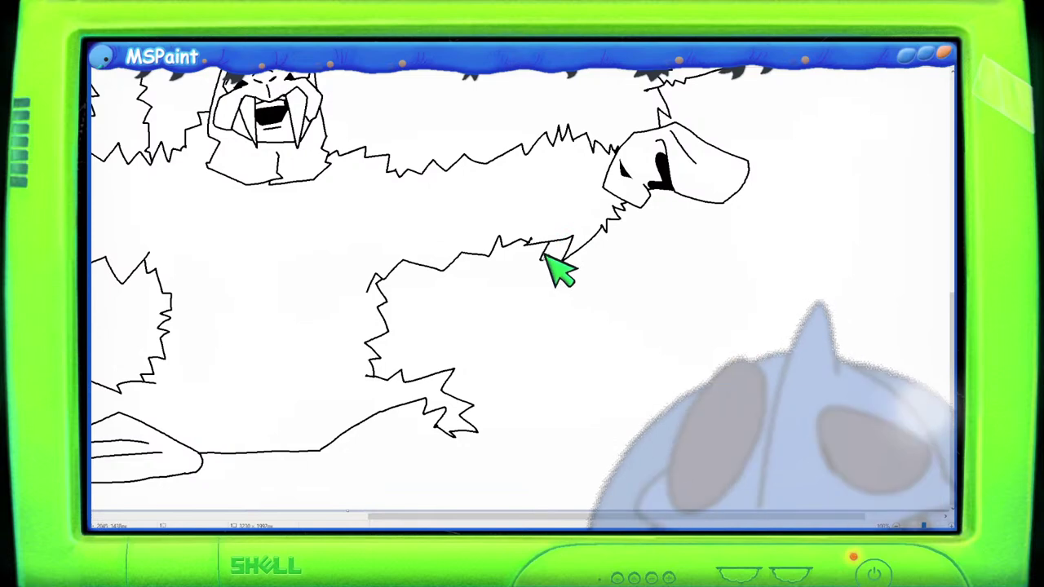
# Step: Draw the leg's two vertical sides down from the arm and extend the right edge up to the neck
pyautogui.moveTo(545, 278)
pyautogui.mouseDown()
pyautogui.moveTo(527, 412)
pyautogui.moveTo(586, 423)
pyautogui.mouseUp()
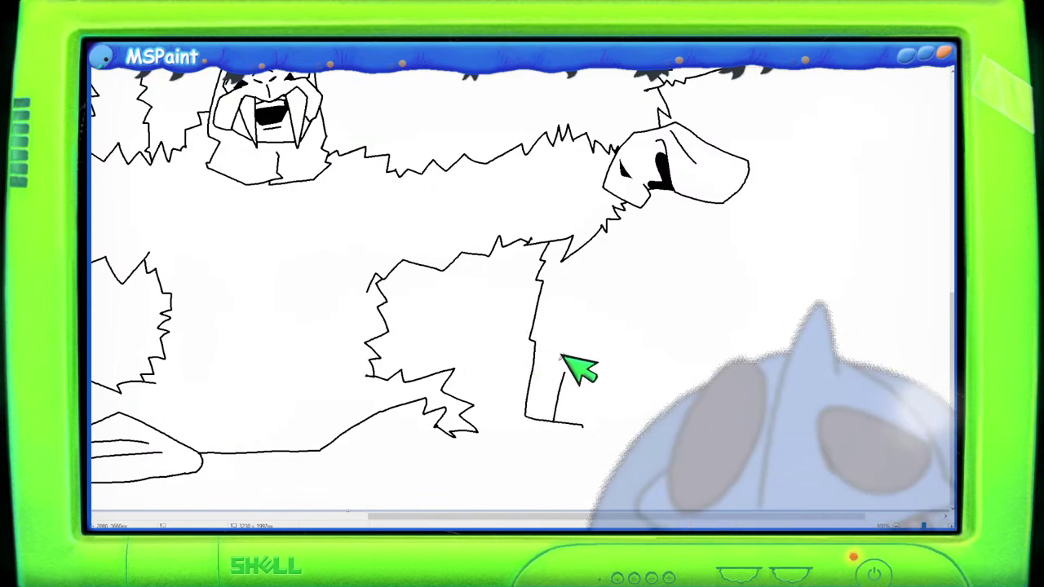
pyautogui.moveTo(588, 320); pyautogui.dragTo(585, 425)
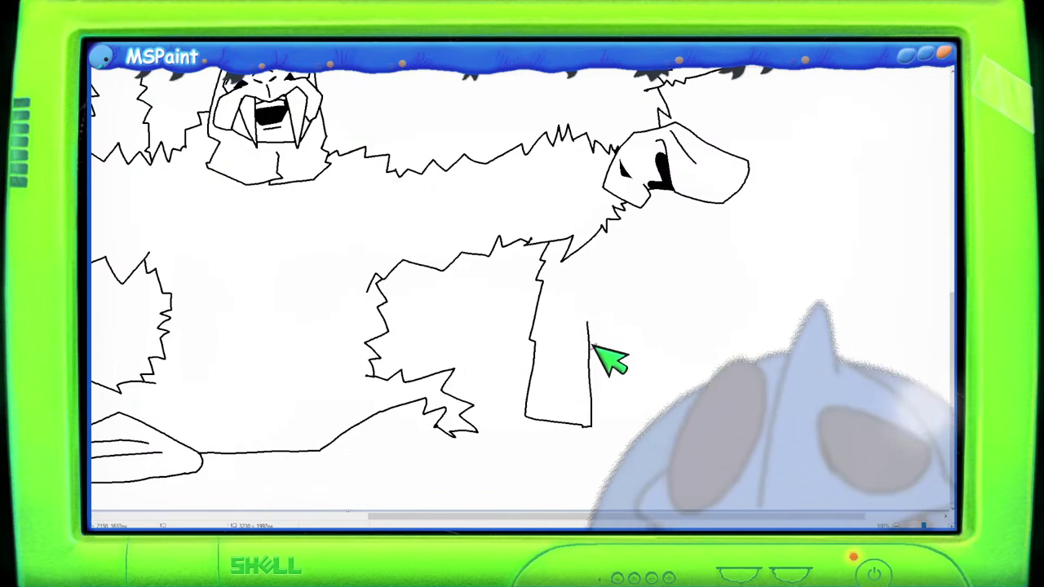
pyautogui.moveTo(591, 363); pyautogui.dragTo(602, 219)
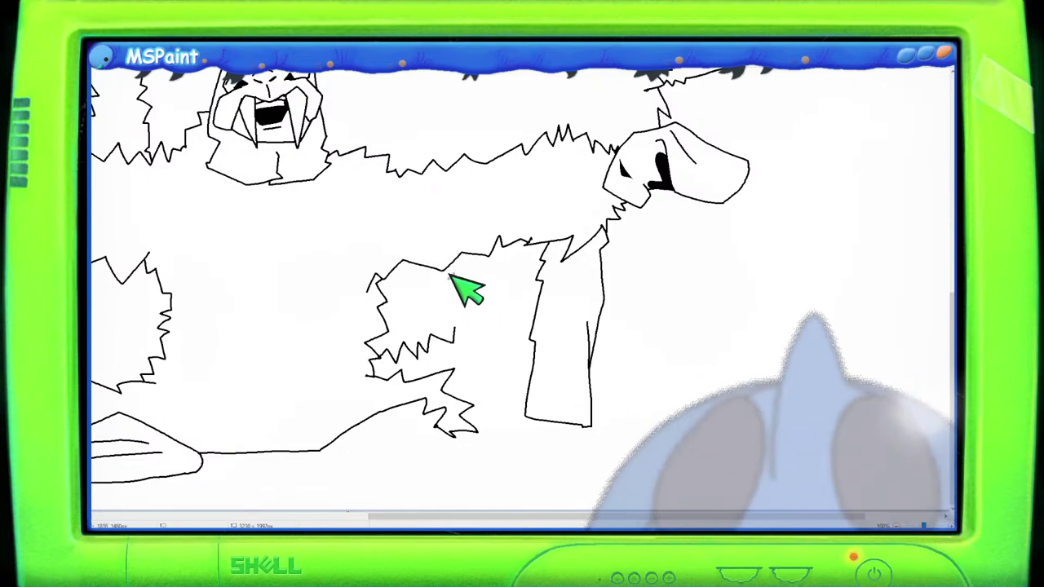
# Step: Add jagged fur left of the leg, down its right side and at its foot, then scroll left
pyautogui.moveTo(455, 261); pyautogui.dragTo(469, 301)
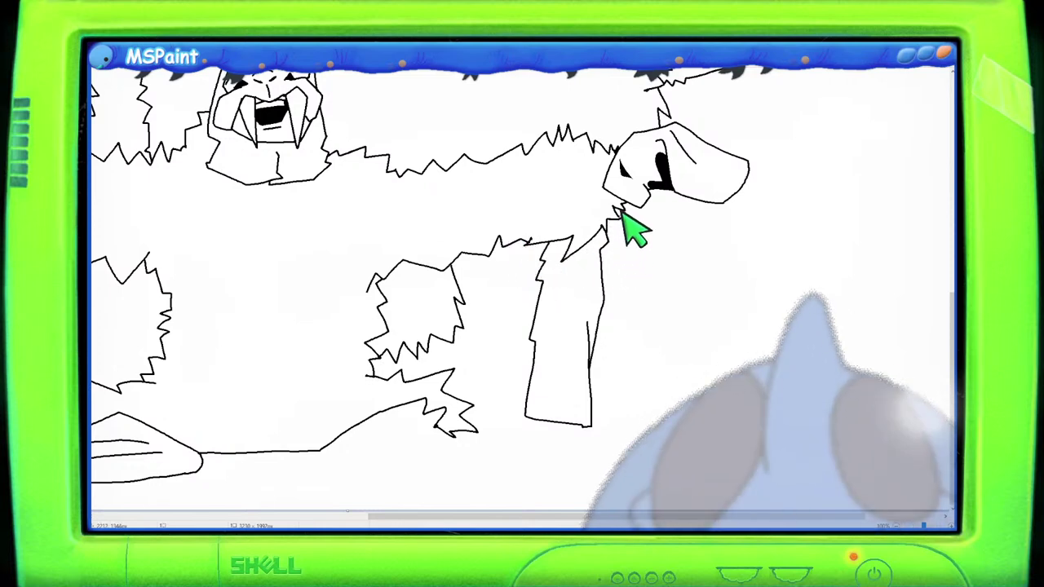
pyautogui.moveTo(637, 243); pyautogui.dragTo(609, 316)
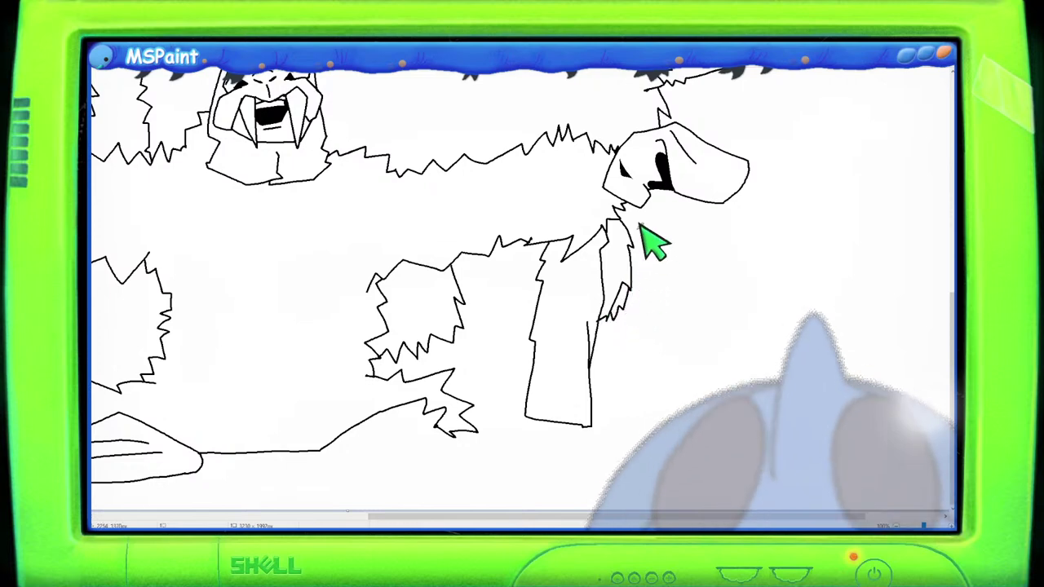
pyautogui.moveTo(600, 267)
pyautogui.mouseDown()
pyautogui.moveTo(609, 328)
pyautogui.moveTo(634, 286)
pyautogui.moveTo(602, 328)
pyautogui.moveTo(610, 331)
pyautogui.moveTo(629, 307)
pyautogui.mouseUp()
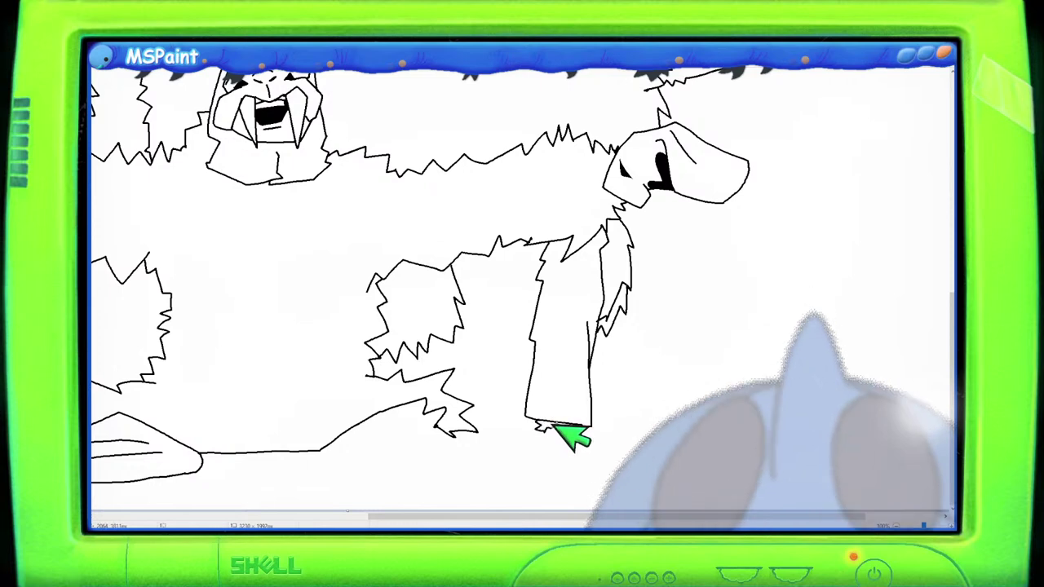
pyautogui.moveTo(537, 425); pyautogui.dragTo(531, 438)
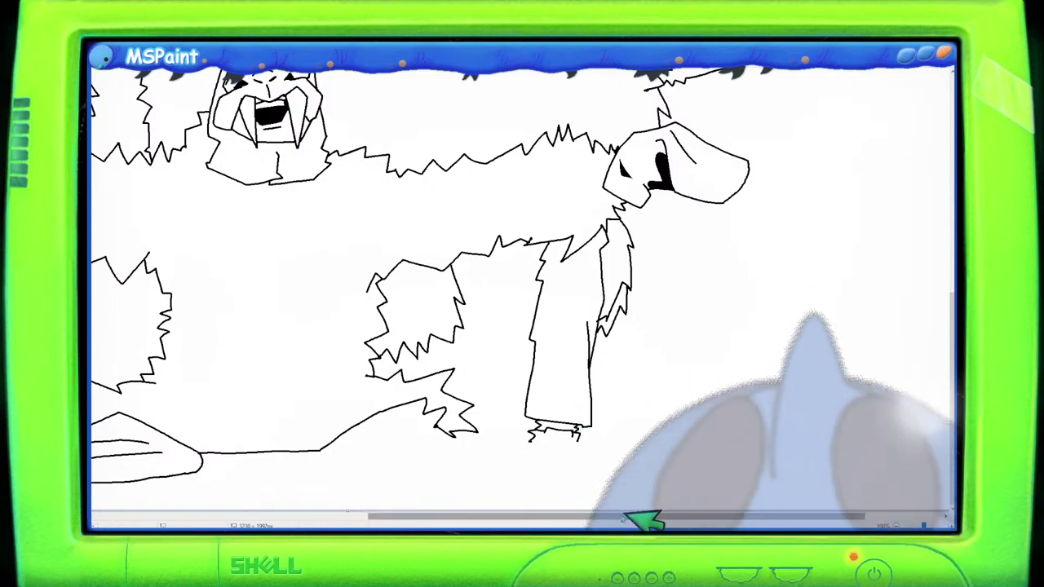
pyautogui.moveTo(642, 517); pyautogui.dragTo(438, 517)
# Step: Mix a custom blue in Edit Colors and paint a blue dot above the rabbit
pyautogui.scroll(10, 435, 495)
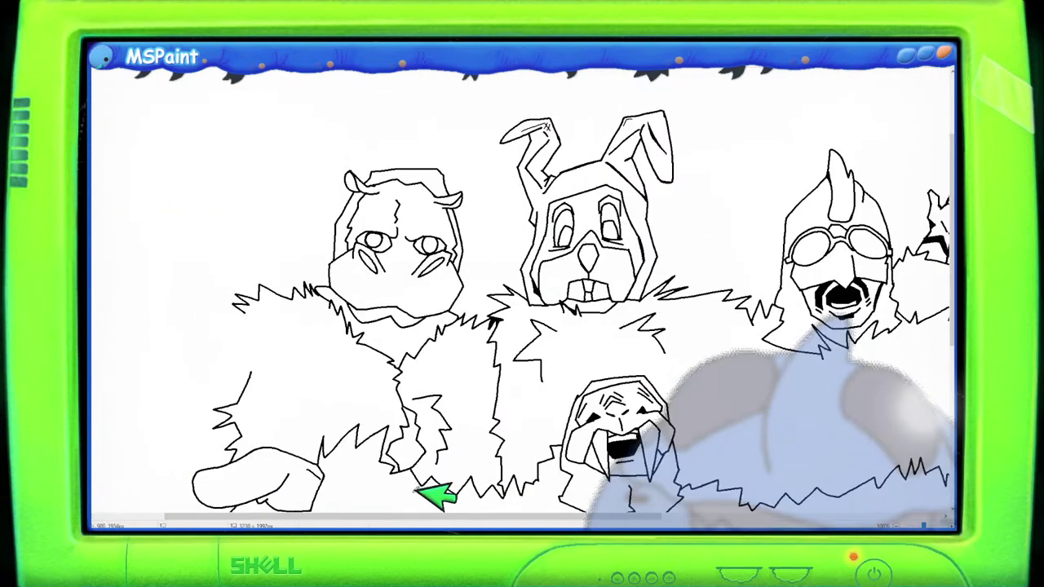
pyautogui.hotkey('alt', 'h')
pyautogui.press('e')
pyautogui.press('c')
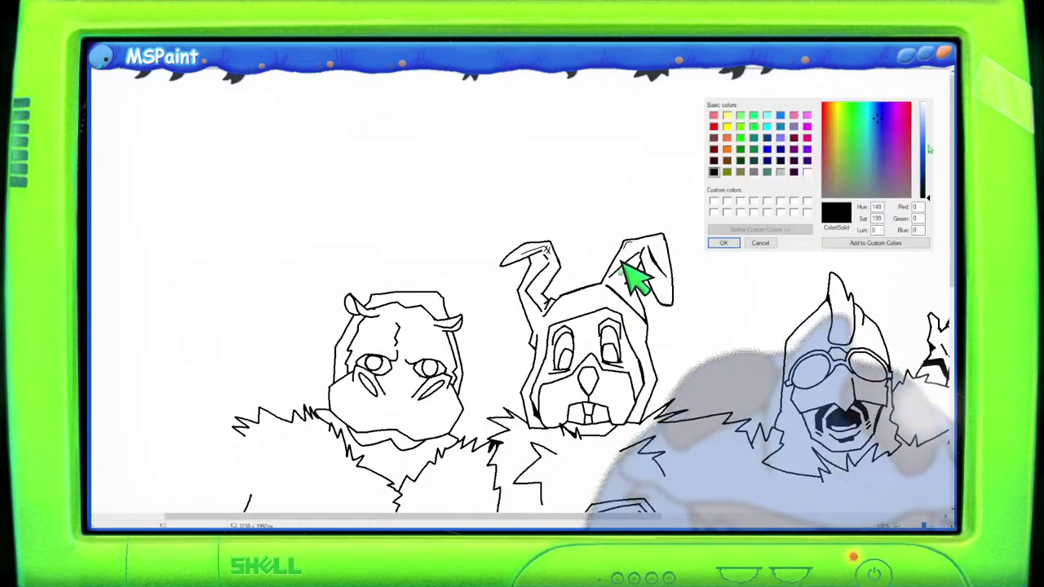
pyautogui.click(878, 121)
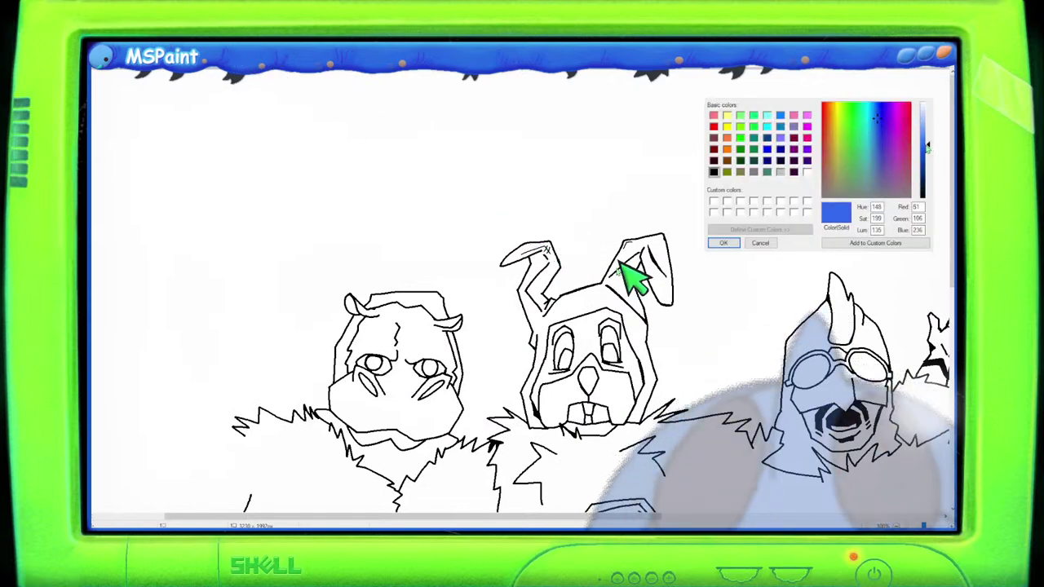
pyautogui.click(881, 129)
pyautogui.press('Return')
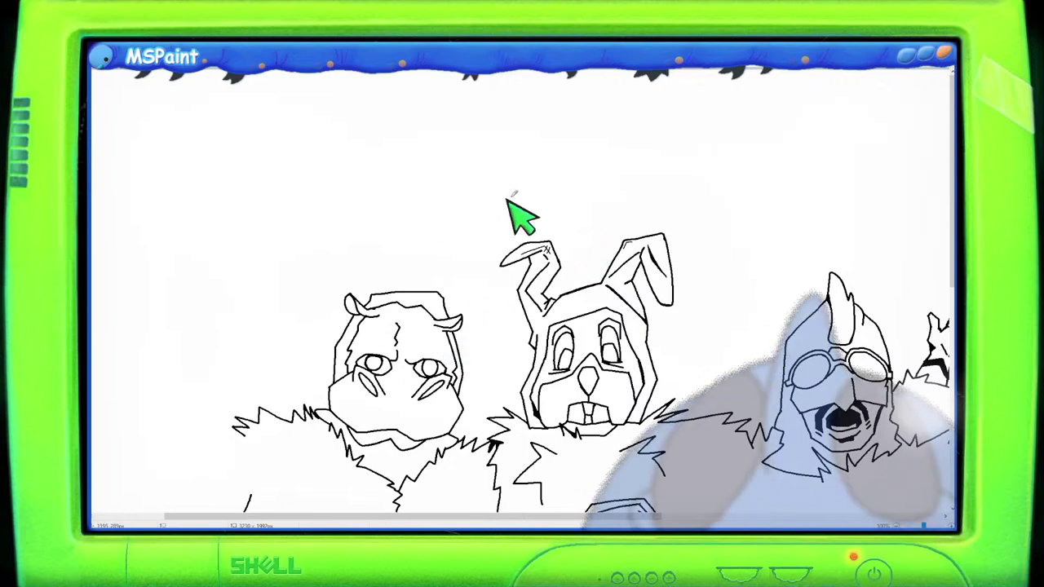
pyautogui.click(502, 175)
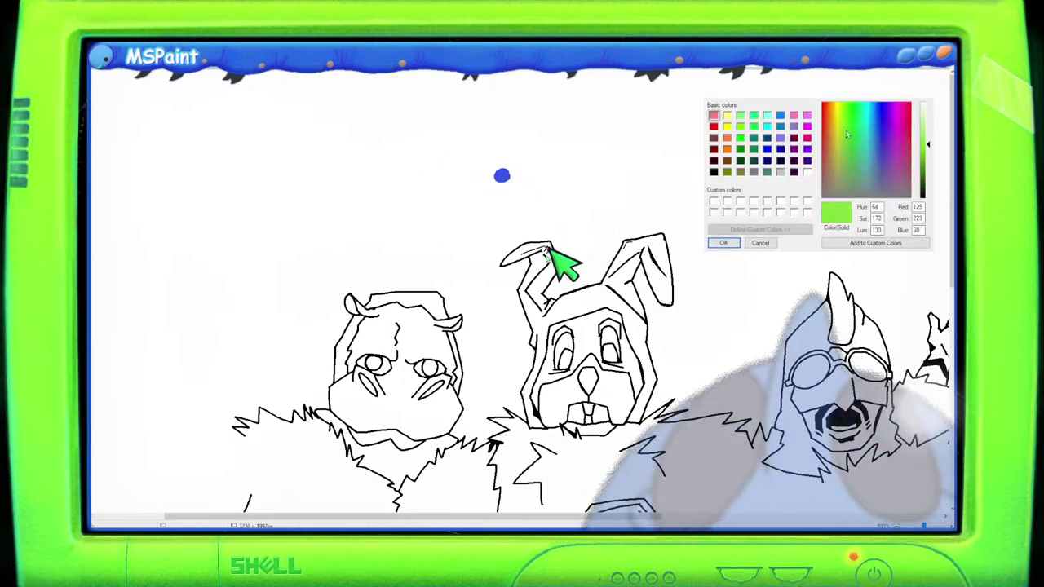
# Step: Add green, orange and purple dots in a row beside the blue one
pyautogui.click(516, 175)
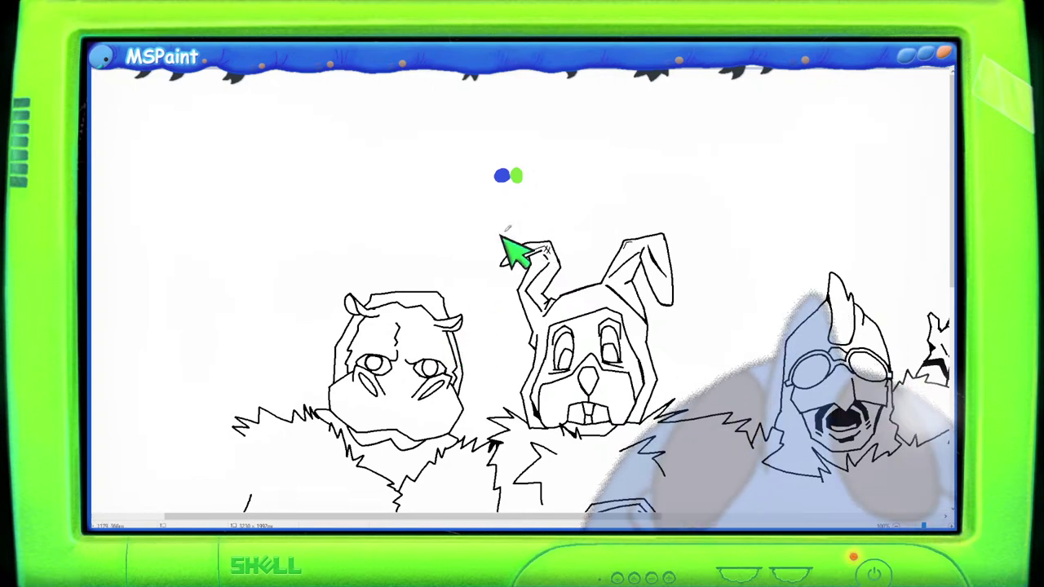
pyautogui.click(528, 176)
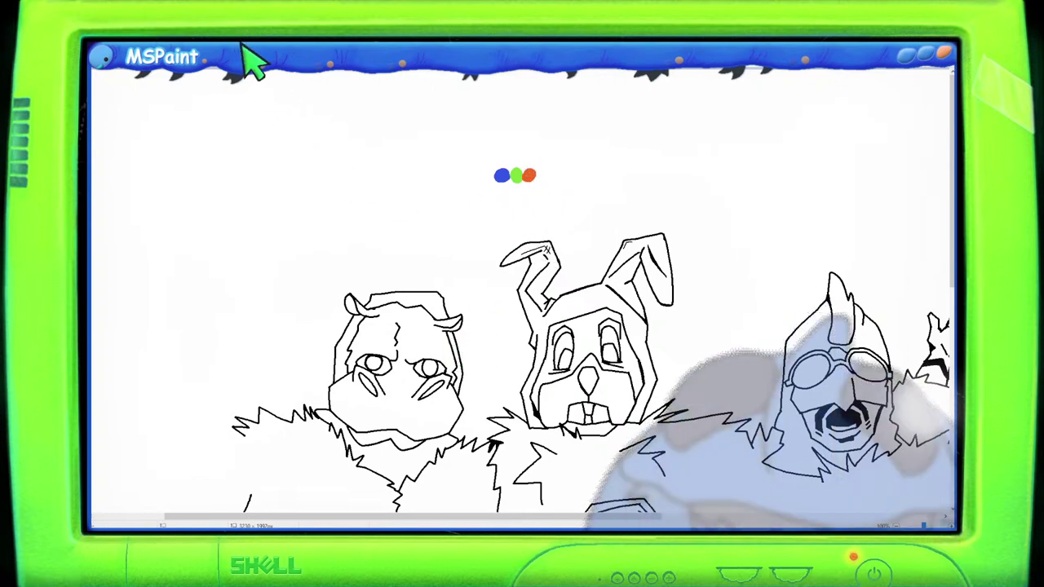
pyautogui.click(893, 124)
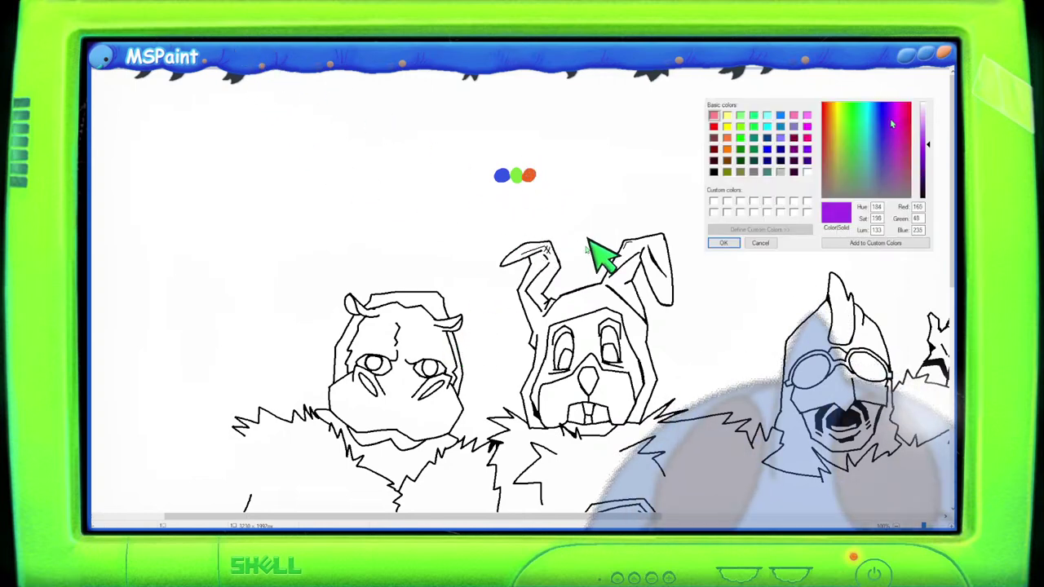
pyautogui.press('Return')
pyautogui.click(539, 175)
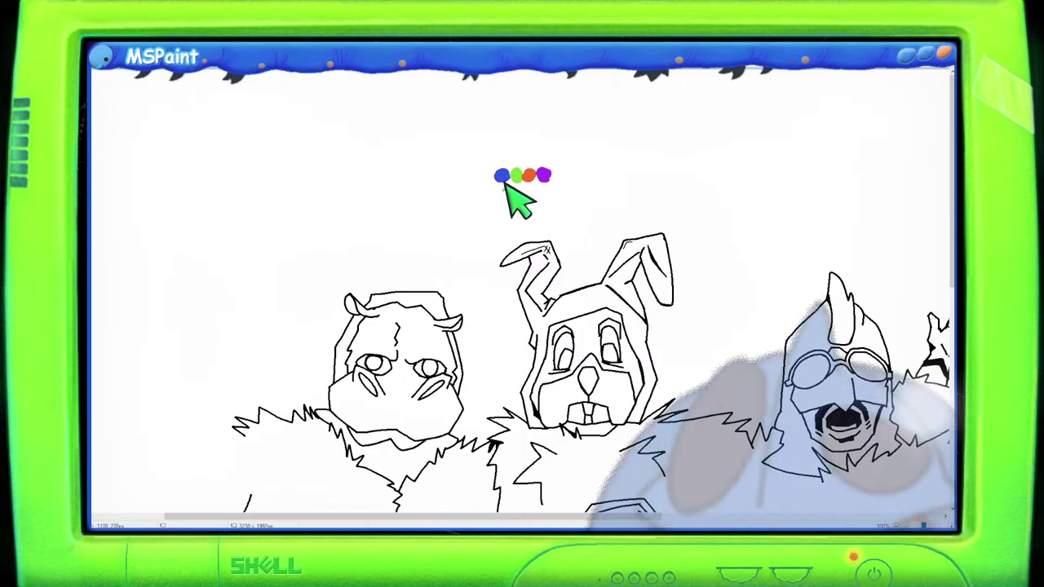
# Step: Loop a black line around the colour dots, then select and delete the dots and loop
pyautogui.moveTo(510, 188); pyautogui.dragTo(535, 190)
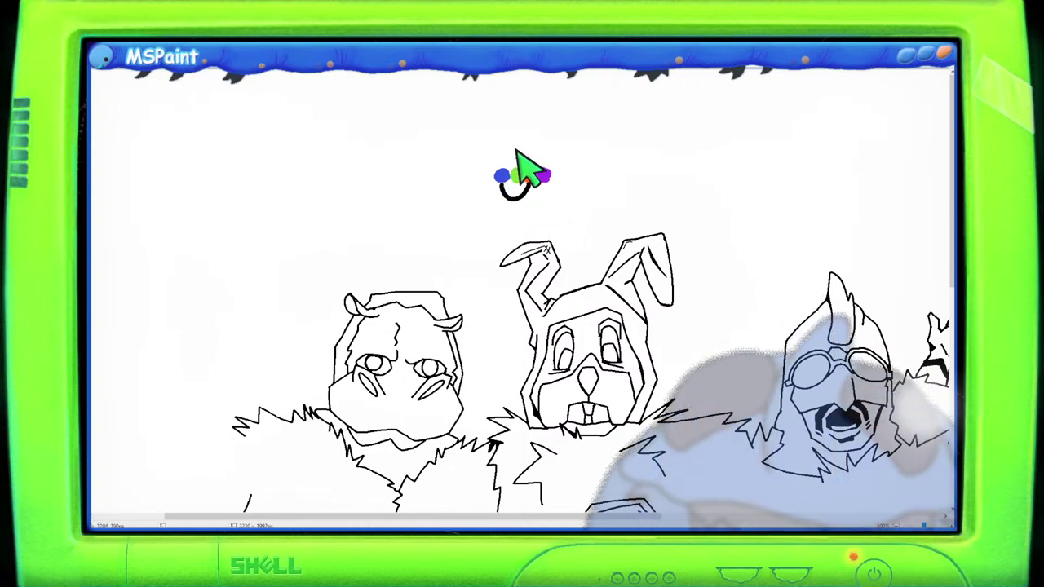
pyautogui.moveTo(522, 155); pyautogui.dragTo(551, 155)
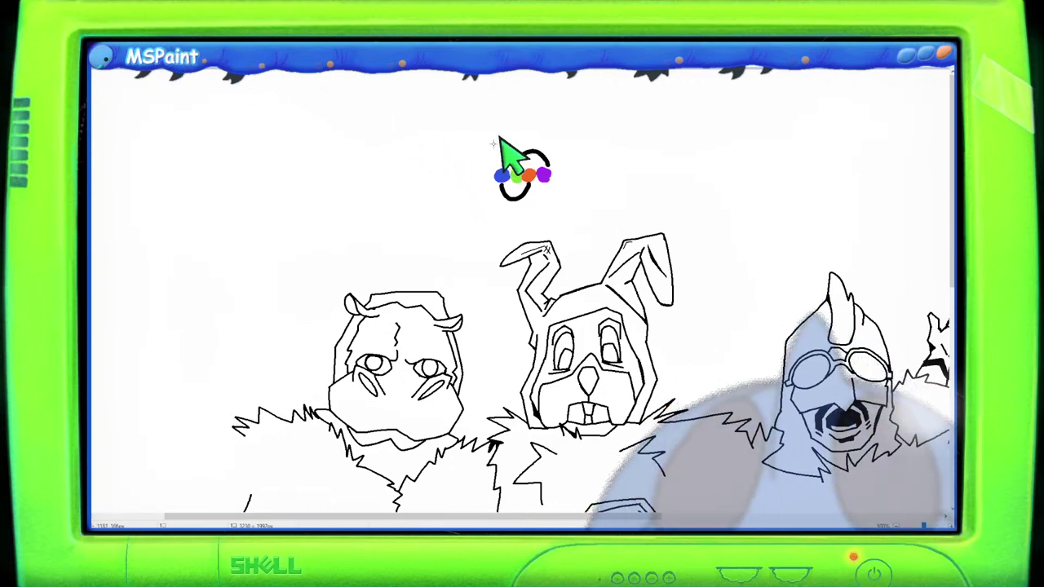
pyautogui.moveTo(451, 126)
pyautogui.mouseDown()
pyautogui.moveTo(604, 200)
pyautogui.moveTo(565, 153)
pyautogui.moveTo(566, 112)
pyautogui.moveTo(439, 114)
pyautogui.moveTo(442, 208)
pyautogui.moveTo(569, 216)
pyautogui.mouseUp()
pyautogui.press('Delete')
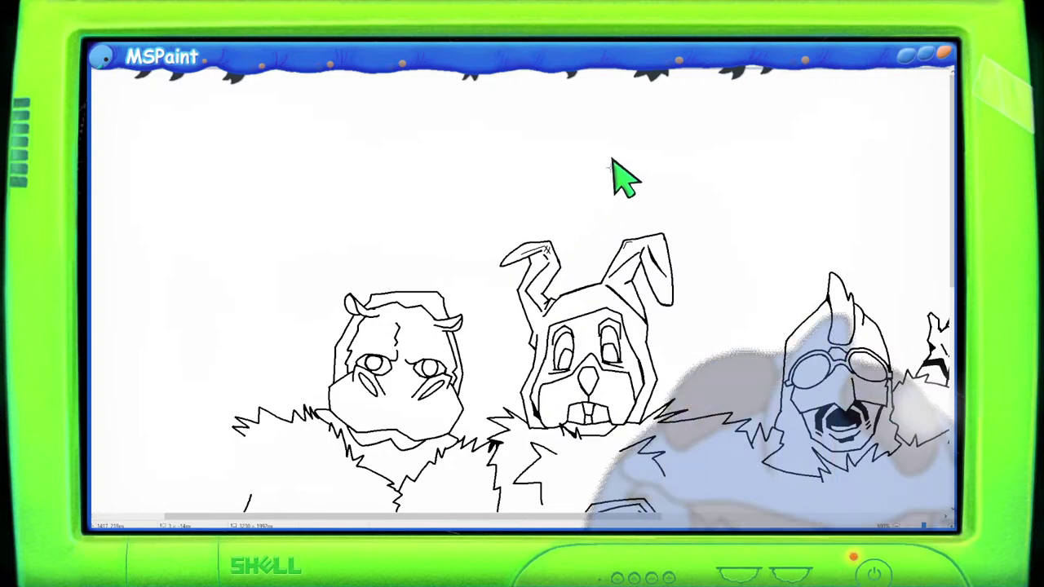
# Step: Redraw the leg outline slightly further left, erase the curved leg line, and add jagged fur
pyautogui.scroll(-3, 646, 257)
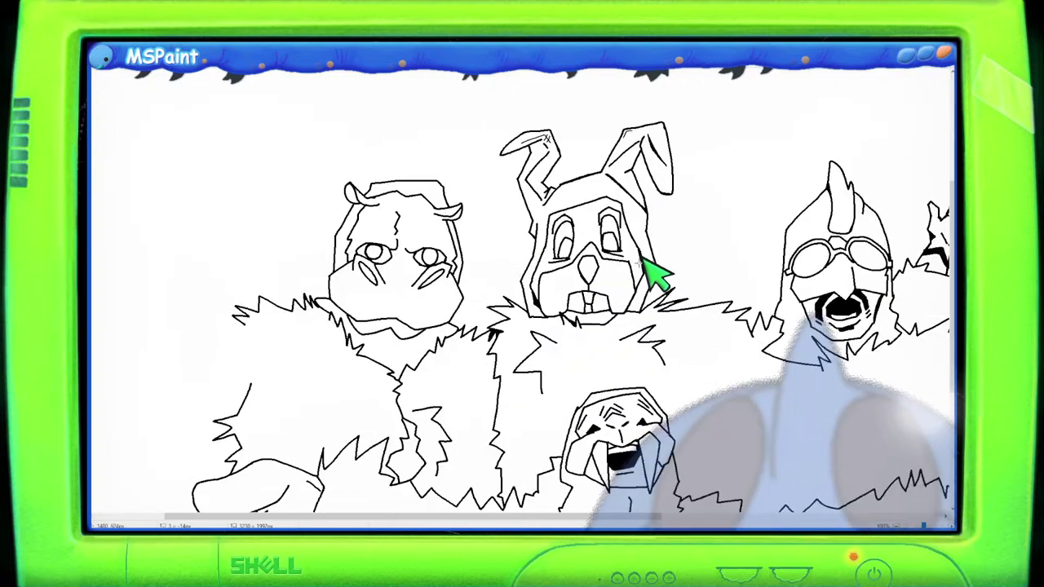
pyautogui.scroll(-6, 656, 273)
pyautogui.moveTo(634, 518); pyautogui.dragTo(811, 521)
pyautogui.scroll(-3, 783, 465)
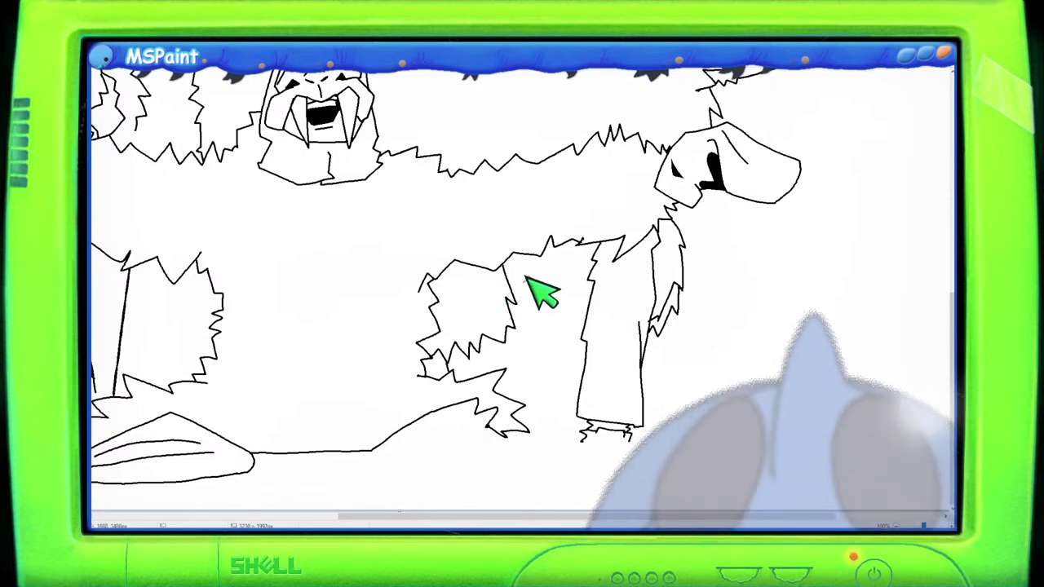
pyautogui.moveTo(523, 282); pyautogui.dragTo(520, 395)
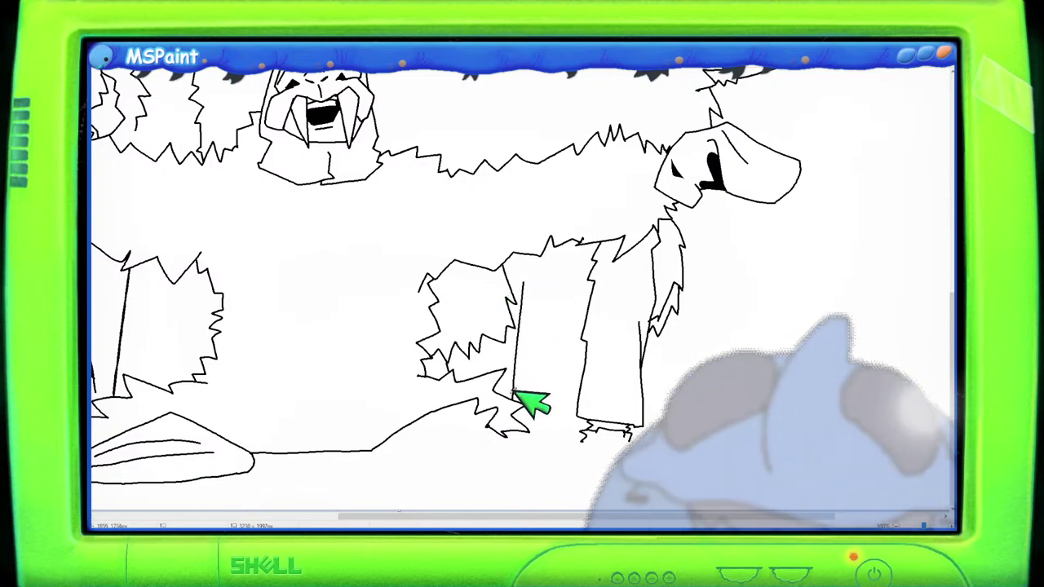
pyautogui.hotkey('ctrl', 'z')
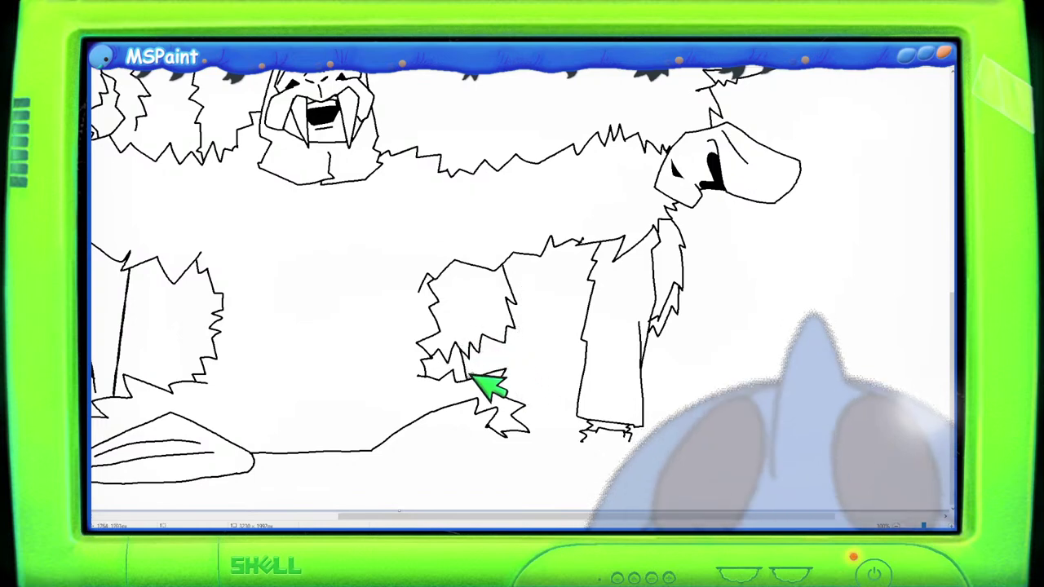
pyautogui.moveTo(520, 313); pyautogui.dragTo(512, 394)
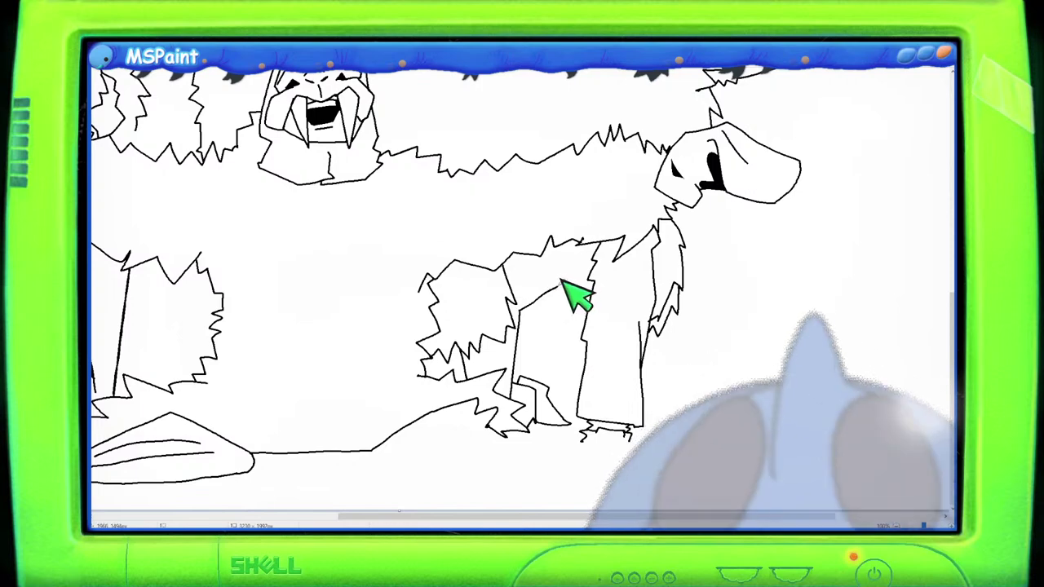
pyautogui.moveTo(599, 289)
pyautogui.mouseDown()
pyautogui.moveTo(545, 274)
pyautogui.moveTo(537, 302)
pyautogui.moveTo(520, 307)
pyautogui.moveTo(588, 290)
pyautogui.mouseUp()
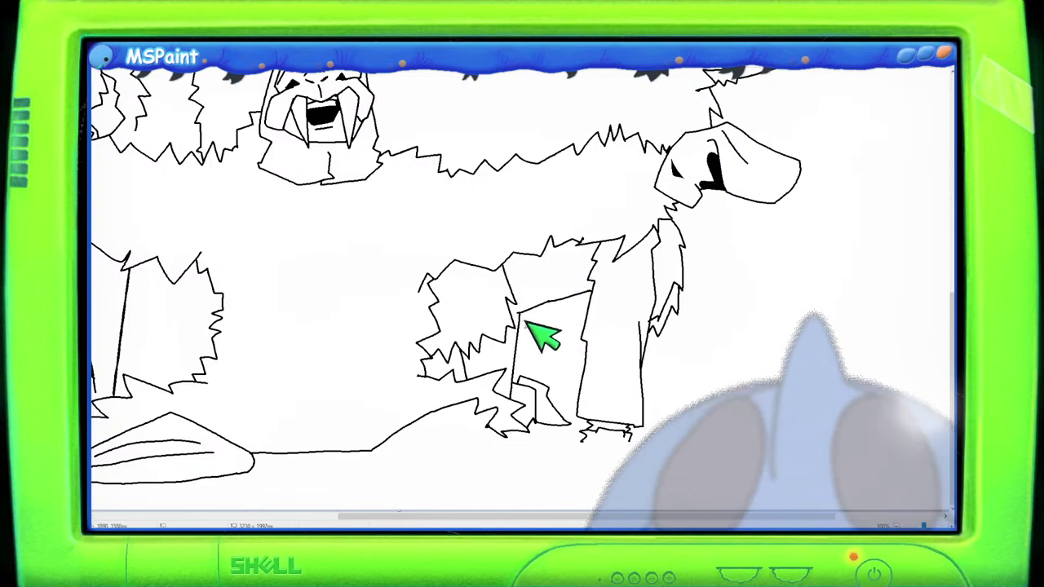
pyautogui.moveTo(522, 329); pyautogui.dragTo(552, 312)
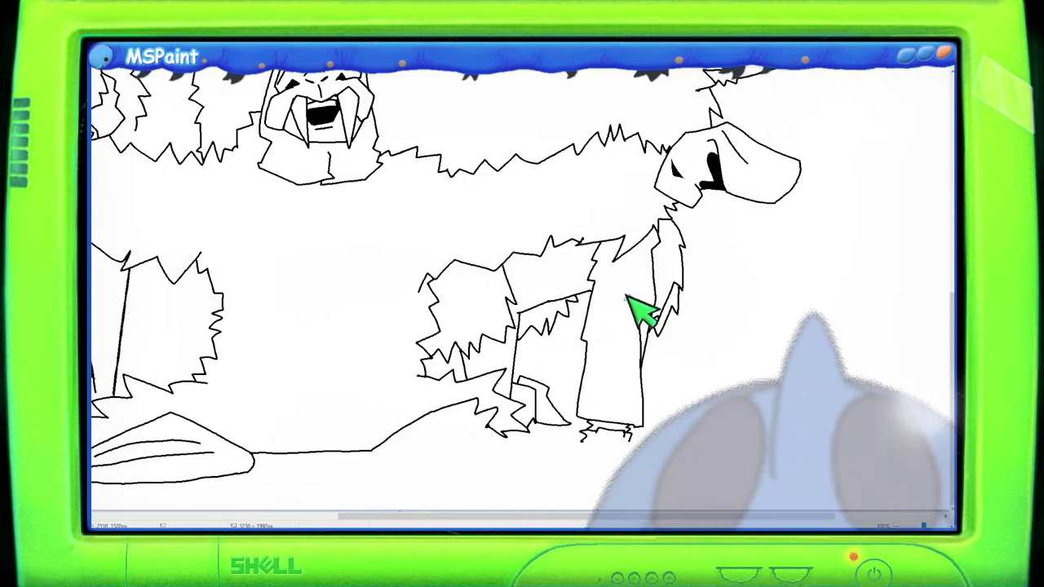
# Step: Draw one jagged fur stroke down through the shaggy fur of the crowded figures
pyautogui.scroll(-2, 559, 270)
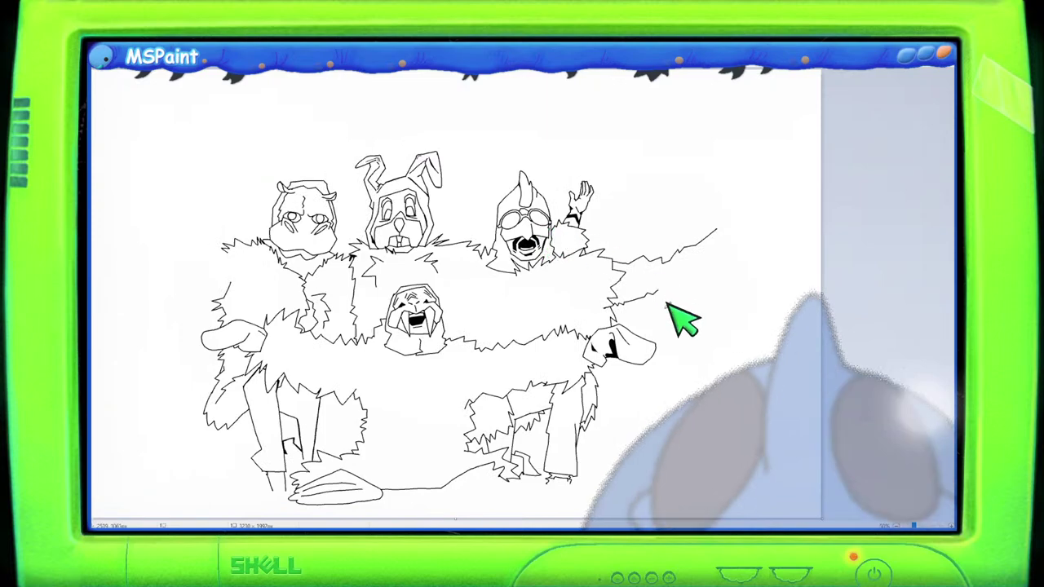
pyautogui.scroll(2, 678, 314)
pyautogui.scroll(-3, 677, 327)
pyautogui.moveTo(584, 519); pyautogui.dragTo(771, 520)
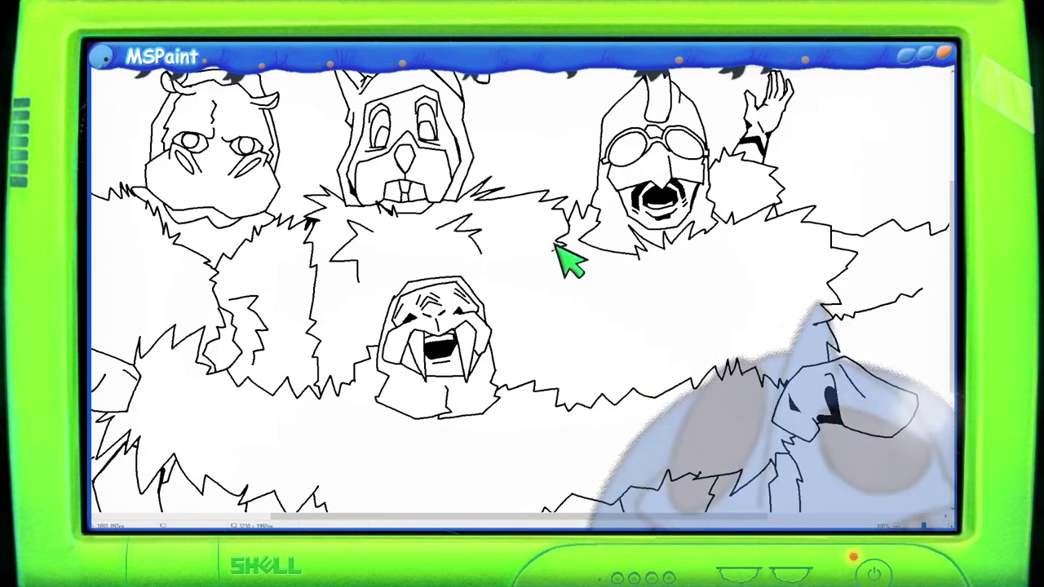
pyautogui.moveTo(555, 244)
pyautogui.mouseDown()
pyautogui.moveTo(575, 265)
pyautogui.moveTo(561, 267)
pyautogui.moveTo(566, 288)
pyautogui.moveTo(546, 302)
pyautogui.moveTo(560, 323)
pyautogui.moveTo(548, 332)
pyautogui.moveTo(552, 354)
pyautogui.moveTo(537, 334)
pyautogui.moveTo(535, 370)
pyautogui.mouseUp()
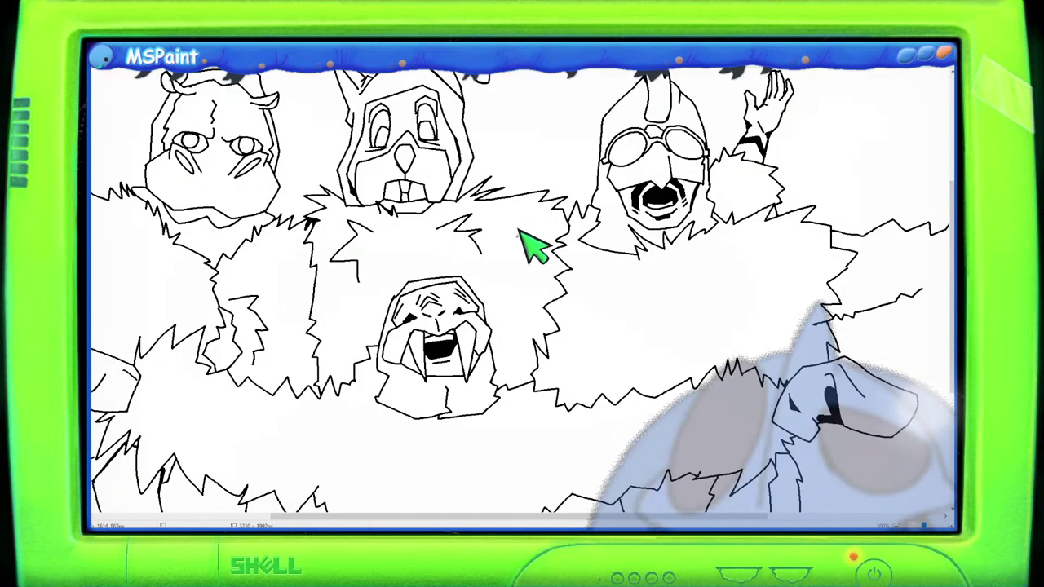
pyautogui.scroll(-2, 532, 240)
pyautogui.scroll(2, 522, 234)
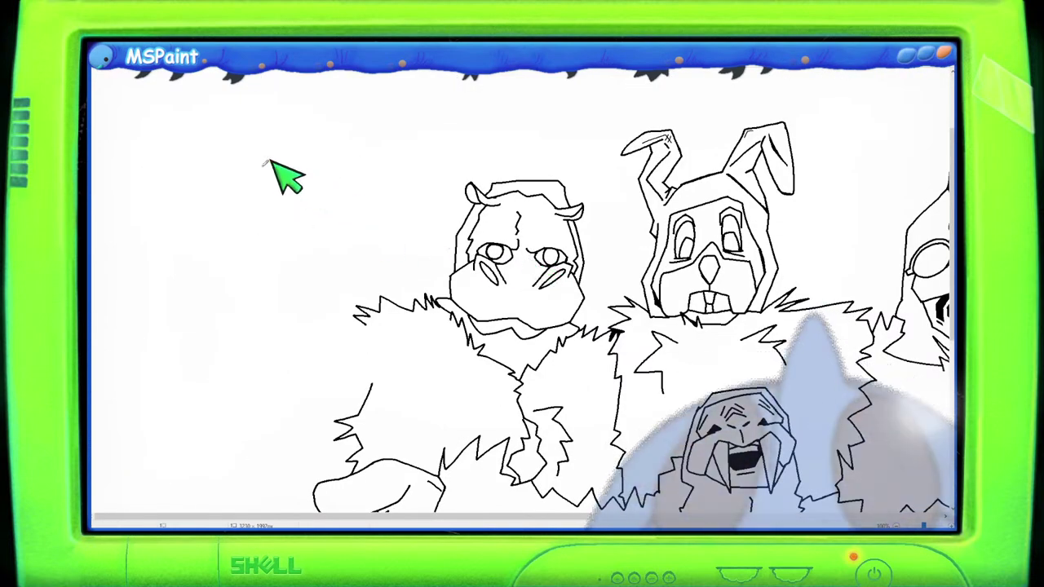
pyautogui.scroll(-2, 175, 114)
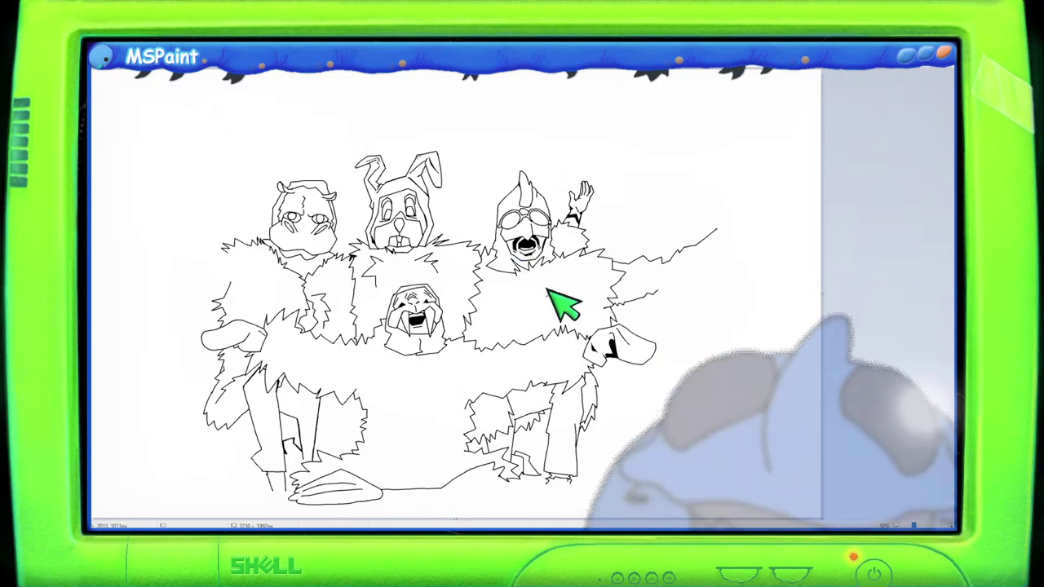
pyautogui.scroll(2, 558, 338)
pyautogui.scroll(-3, 590, 500)
pyautogui.hscroll(5, 590, 501)
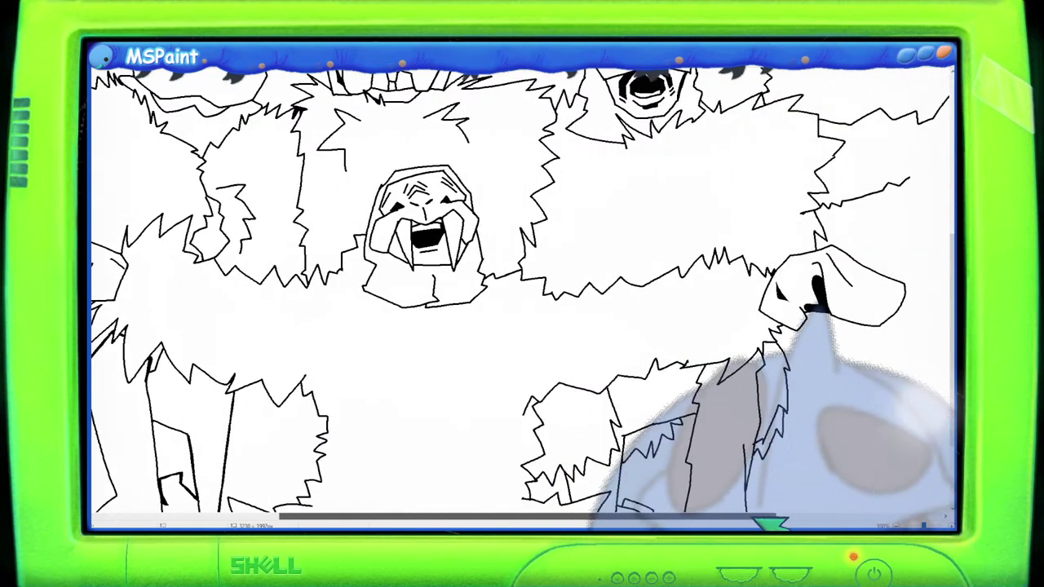
# Step: Sketch a small zigzag, a hooked fingertip and short hand strokes at the arm's tip
pyautogui.scroll(4, 907, 420)
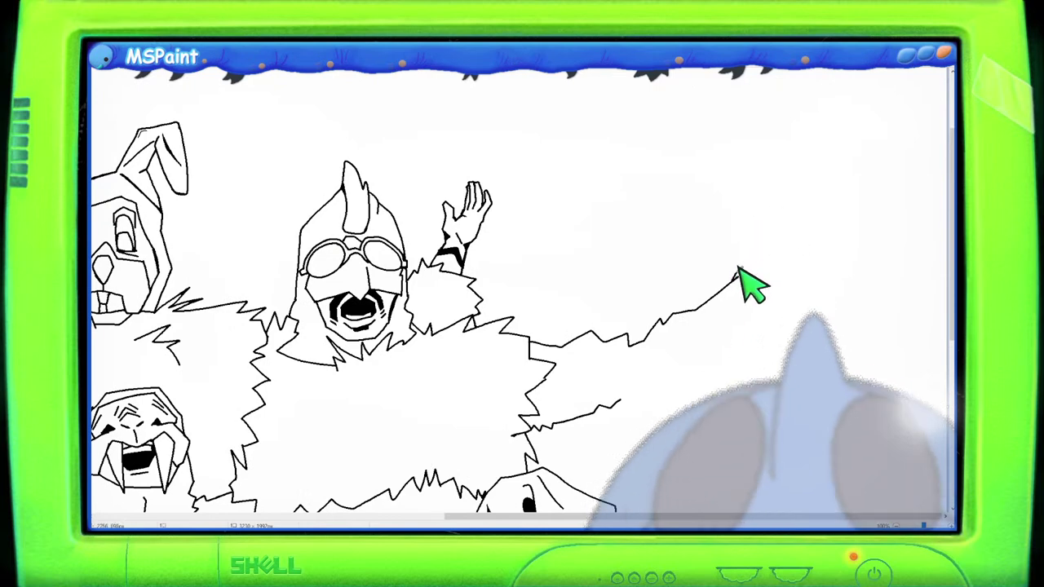
pyautogui.moveTo(741, 271)
pyautogui.mouseDown()
pyautogui.moveTo(751, 256)
pyautogui.moveTo(753, 273)
pyautogui.moveTo(777, 295)
pyautogui.mouseUp()
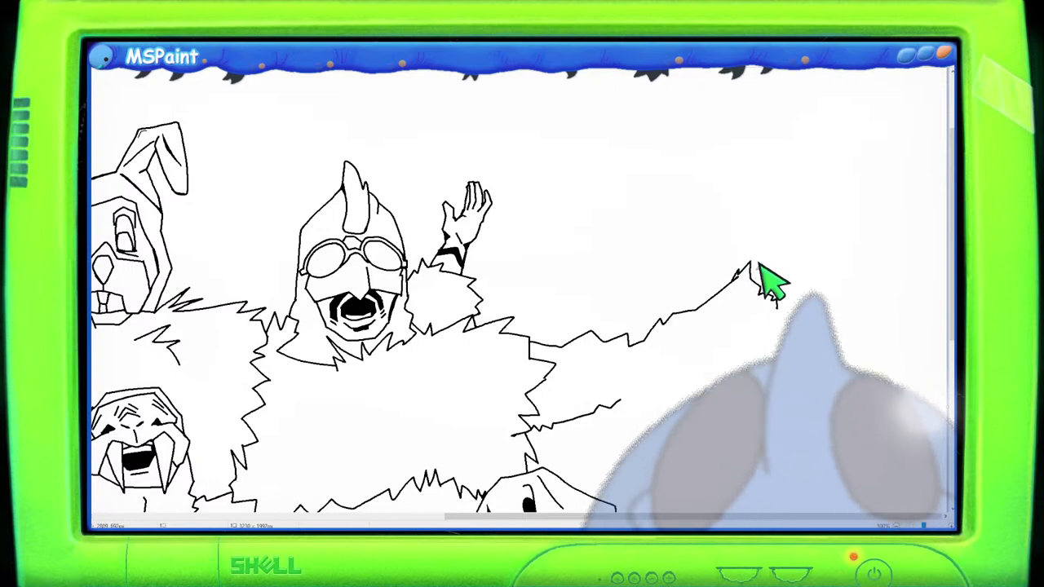
pyautogui.hotkey('ctrl', 'z')
pyautogui.moveTo(753, 266)
pyautogui.mouseDown()
pyautogui.moveTo(769, 272)
pyautogui.moveTo(759, 269)
pyautogui.mouseUp()
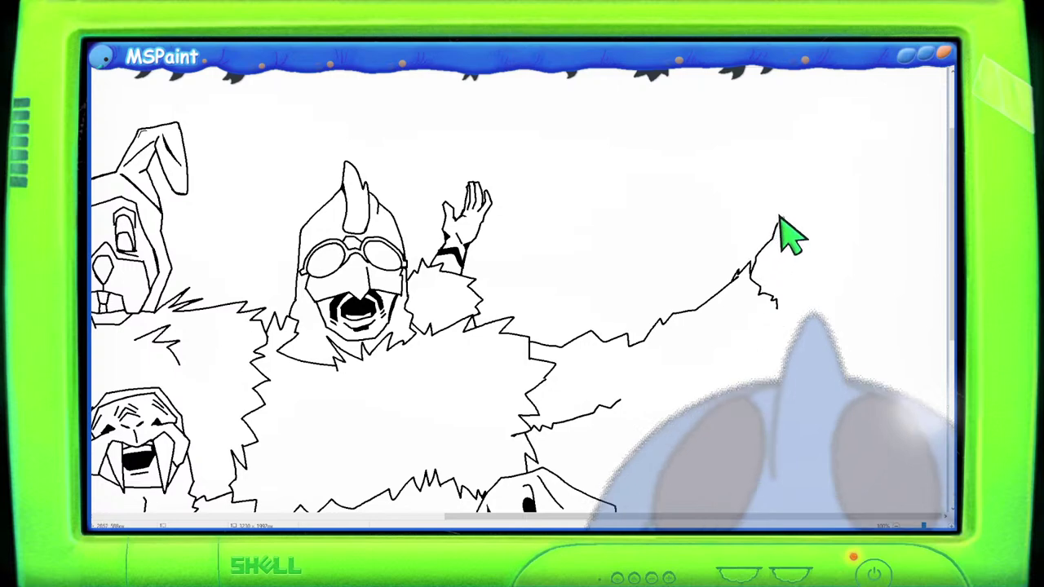
pyautogui.moveTo(782, 222); pyautogui.dragTo(788, 238)
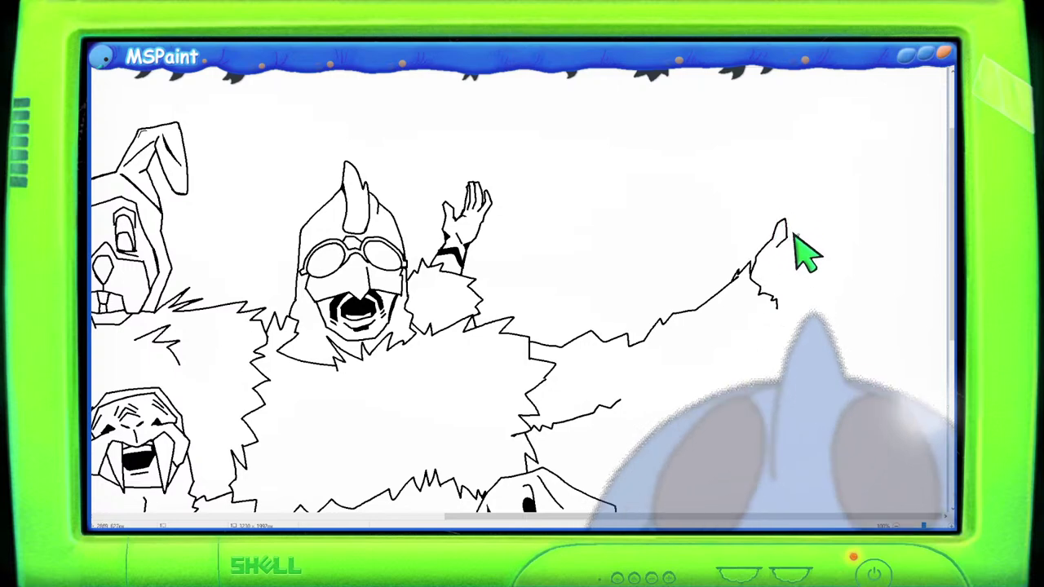
pyautogui.moveTo(776, 247); pyautogui.dragTo(809, 232)
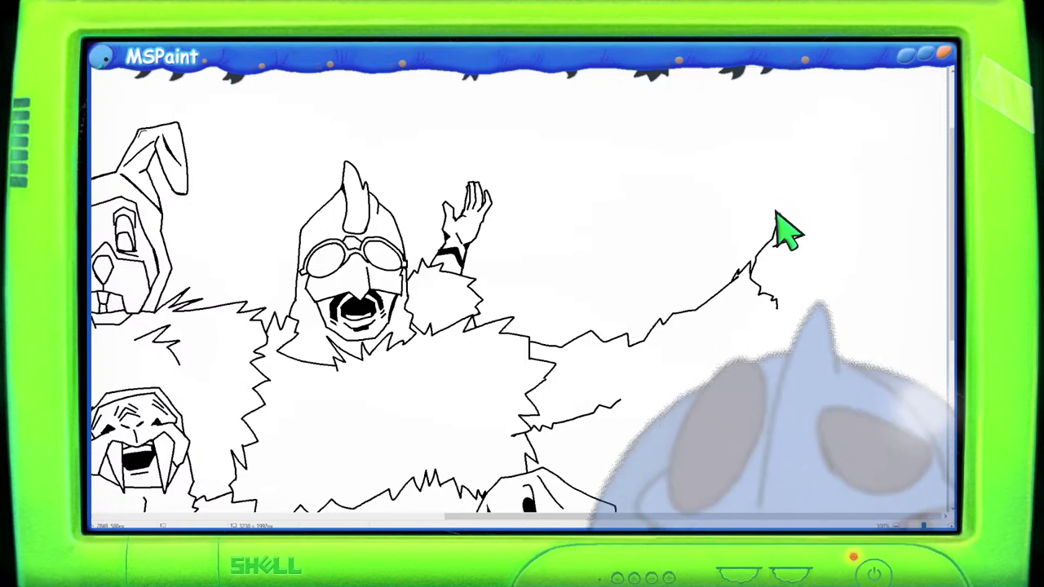
pyautogui.moveTo(779, 221); pyautogui.dragTo(777, 241)
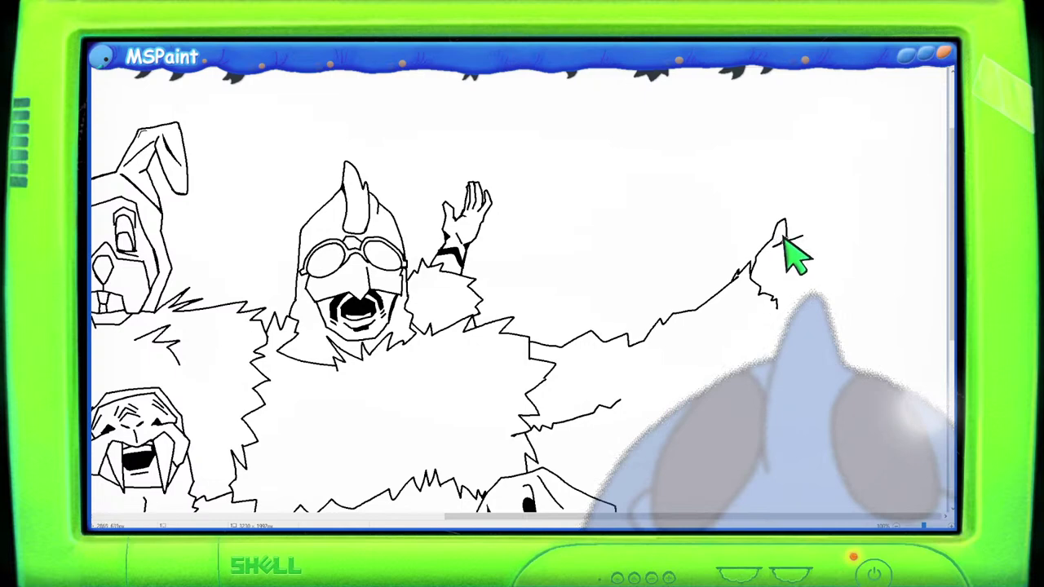
pyautogui.moveTo(779, 237); pyautogui.dragTo(803, 229)
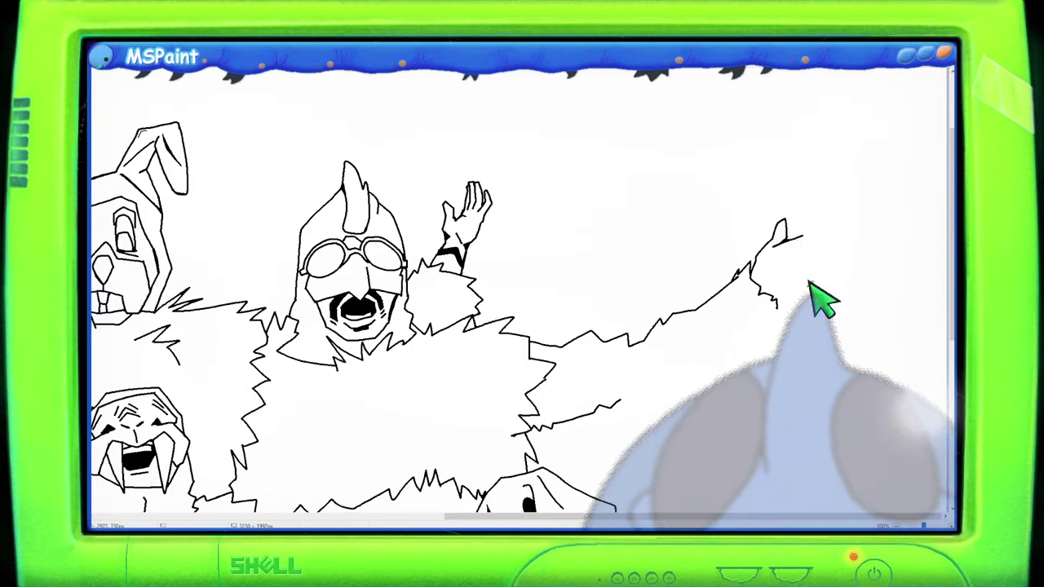
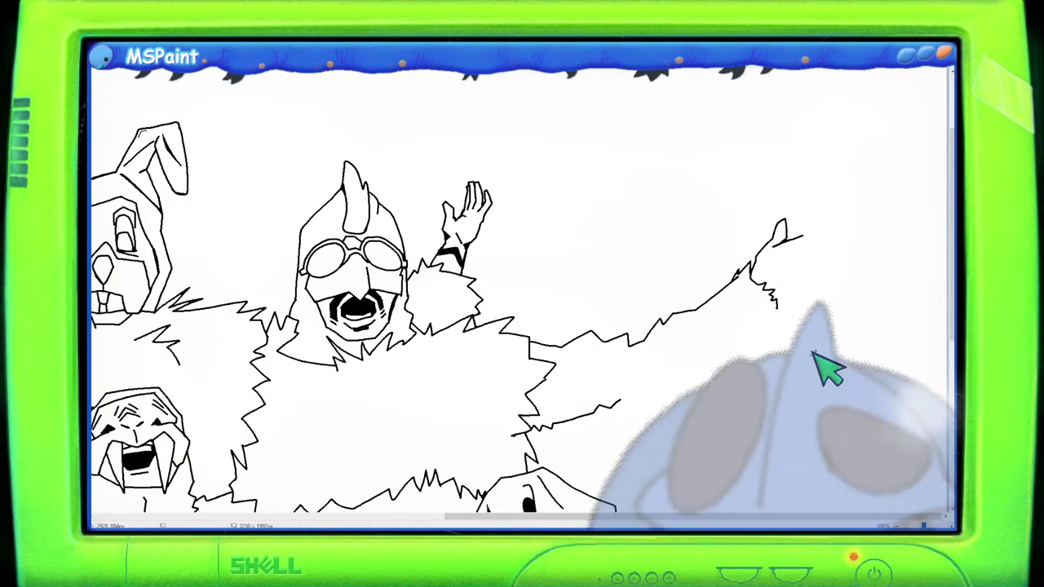
# Step: Sketch a box with speed lines above the arm, then delete it
pyautogui.moveTo(647, 90)
pyautogui.mouseDown()
pyautogui.moveTo(560, 124)
pyautogui.moveTo(608, 211)
pyautogui.moveTo(677, 188)
pyautogui.mouseUp()
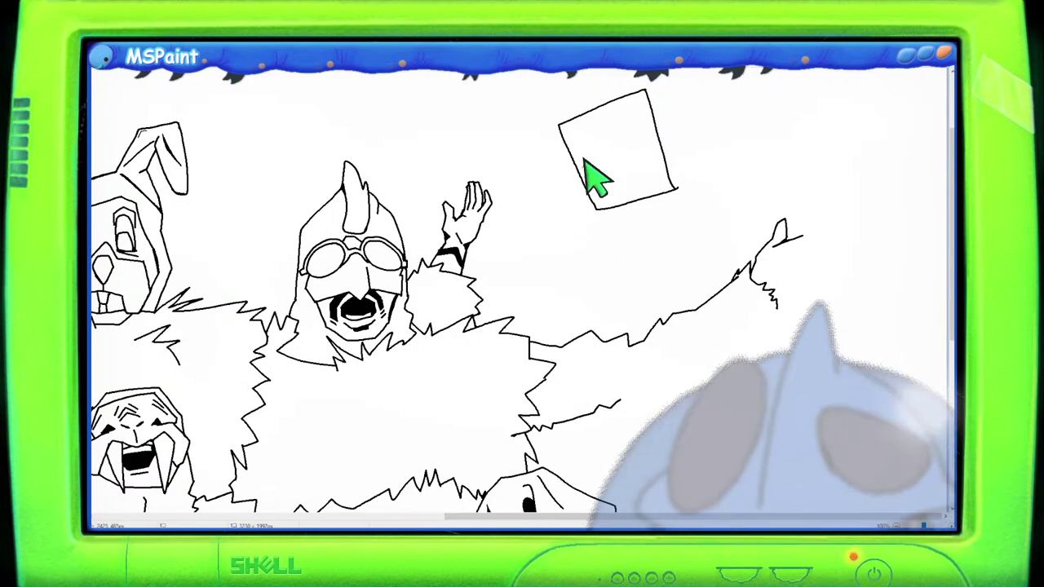
pyautogui.moveTo(688, 141); pyautogui.dragTo(705, 145)
pyautogui.moveTo(696, 163)
pyautogui.mouseDown()
pyautogui.moveTo(718, 149)
pyautogui.moveTo(721, 191)
pyautogui.mouseUp()
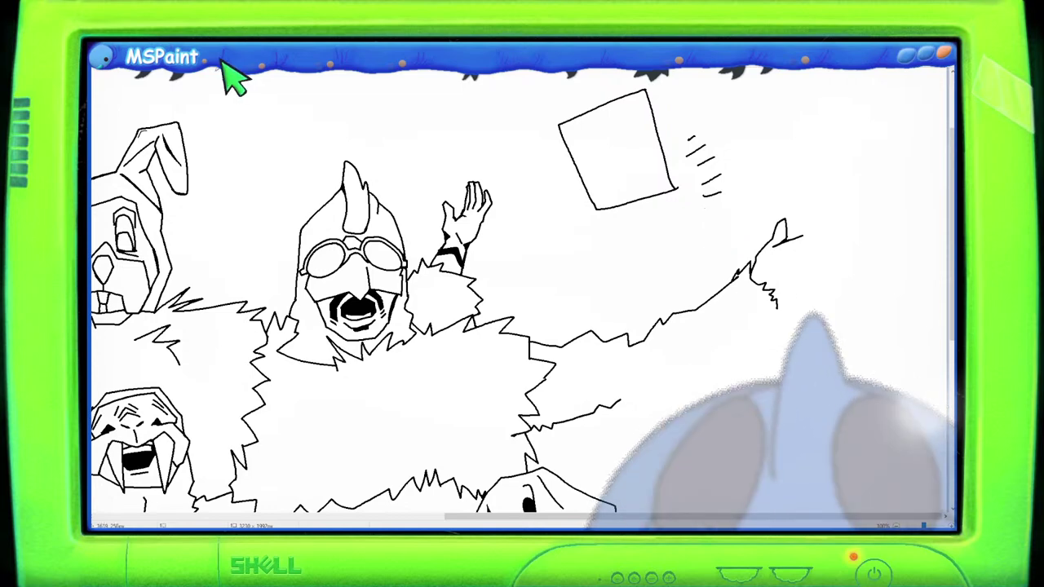
pyautogui.moveTo(652, 82)
pyautogui.mouseDown()
pyautogui.moveTo(514, 117)
pyautogui.moveTo(611, 252)
pyautogui.moveTo(753, 205)
pyautogui.moveTo(652, 64)
pyautogui.mouseUp()
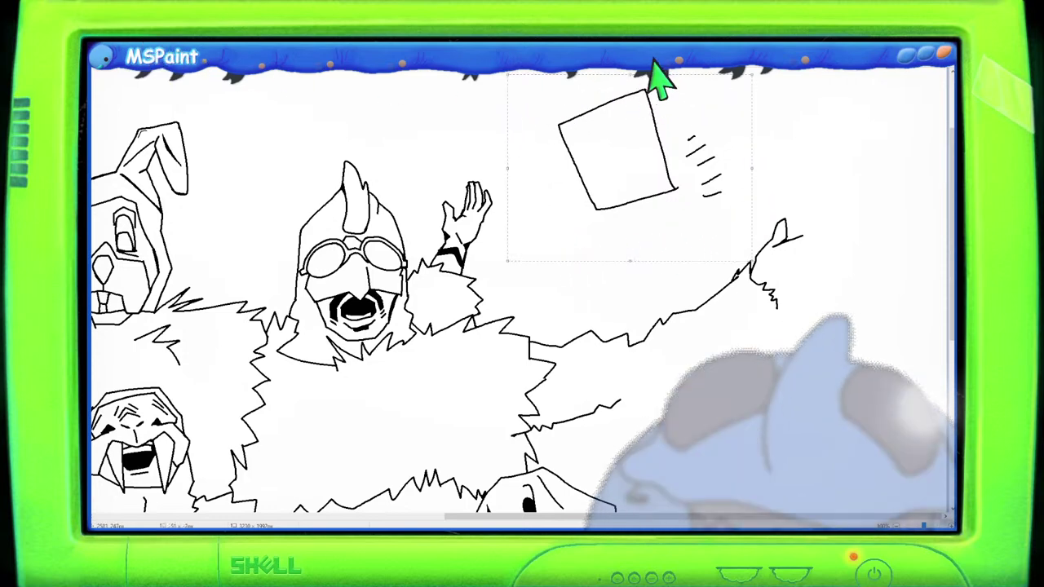
pyautogui.press('Delete')
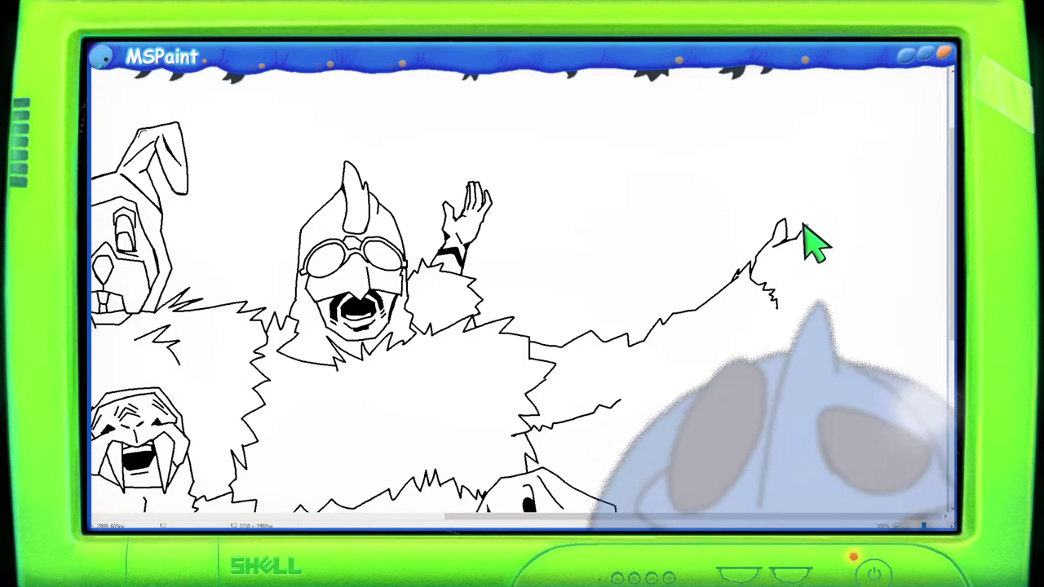
# Step: Draw an open hand at the arm's end with a jagged fur cuff at the wrist
pyautogui.moveTo(799, 235); pyautogui.dragTo(810, 231)
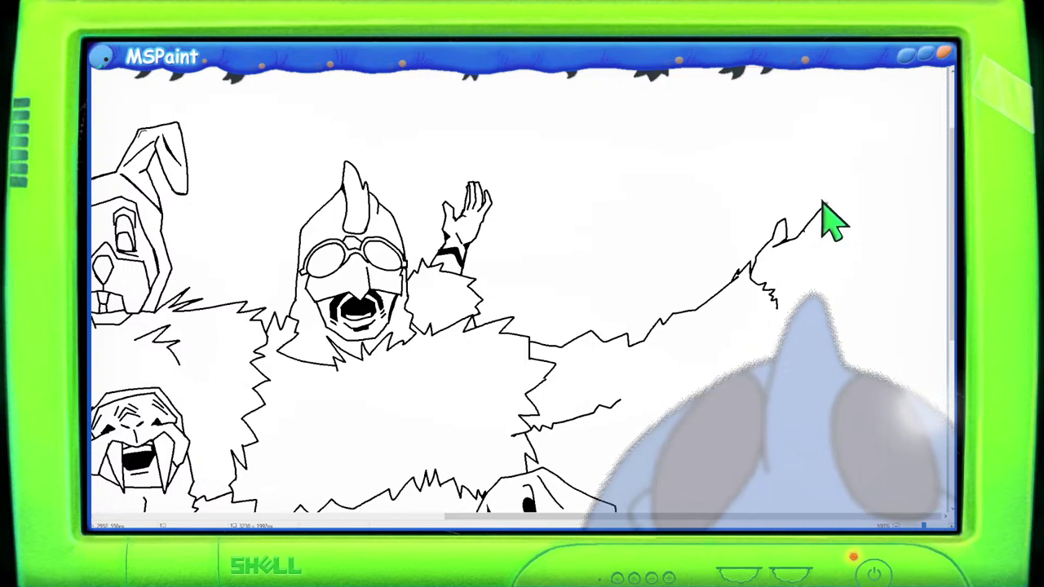
pyautogui.moveTo(824, 203)
pyautogui.mouseDown()
pyautogui.moveTo(839, 197)
pyautogui.moveTo(848, 211)
pyautogui.mouseUp()
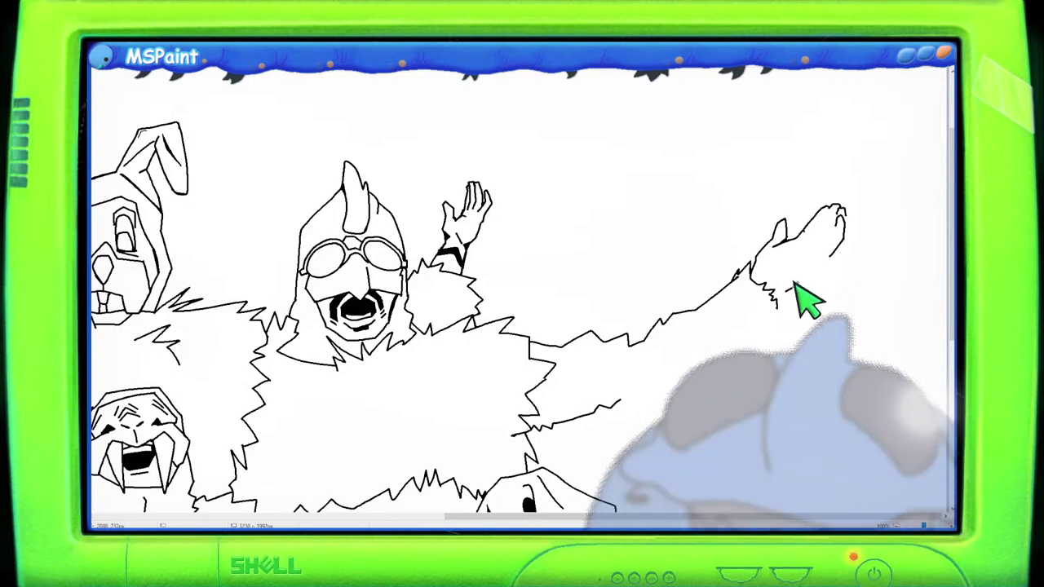
pyautogui.moveTo(787, 293); pyautogui.dragTo(804, 280)
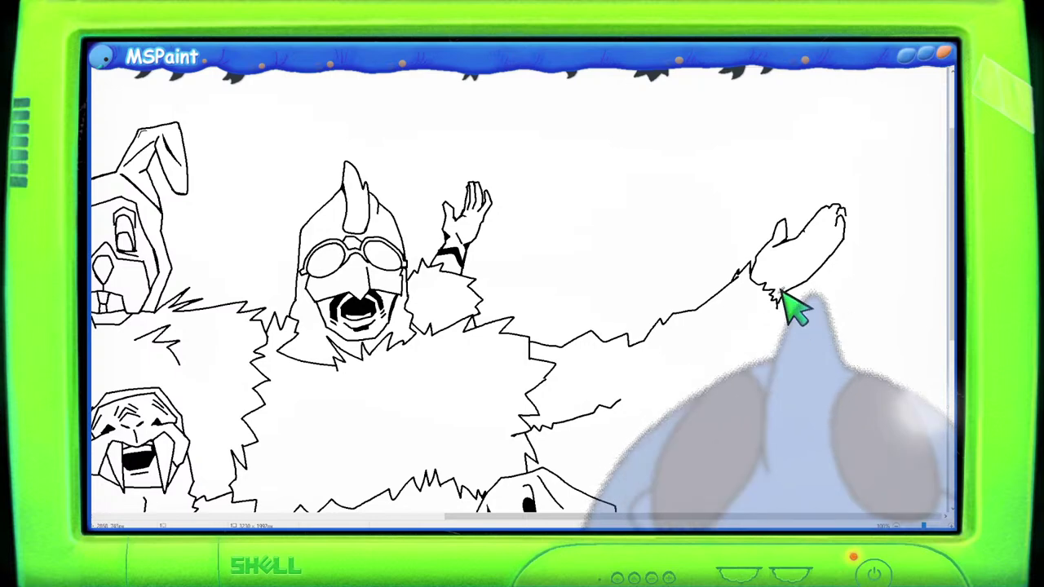
pyautogui.moveTo(784, 294)
pyautogui.mouseDown()
pyautogui.moveTo(793, 288)
pyautogui.moveTo(791, 319)
pyautogui.mouseUp()
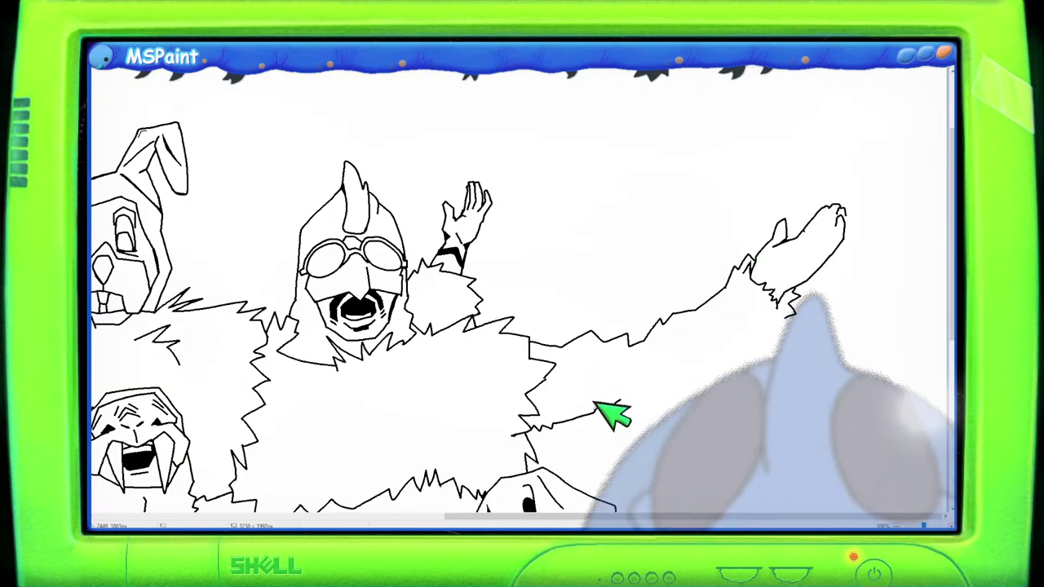
# Step: Add zigzag fur strokes along the arm's underside toward the wrist, undoing one misplaced stroke
pyautogui.moveTo(653, 353)
pyautogui.mouseDown()
pyautogui.moveTo(651, 386)
pyautogui.moveTo(657, 347)
pyautogui.moveTo(669, 384)
pyautogui.moveTo(663, 360)
pyautogui.moveTo(674, 367)
pyautogui.moveTo(684, 348)
pyautogui.moveTo(712, 373)
pyautogui.mouseUp()
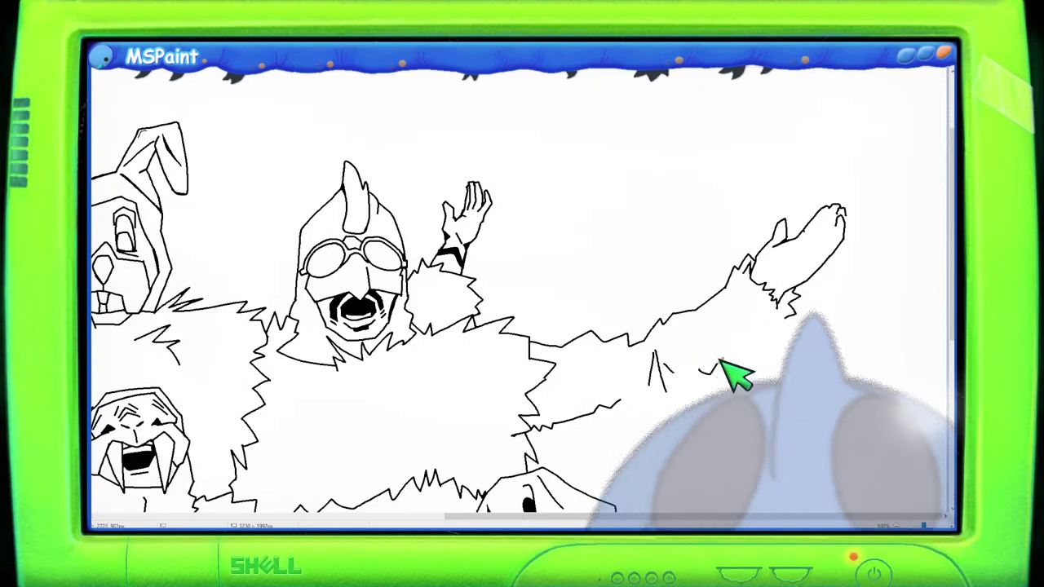
pyautogui.hotkey('ctrl', 'z')
pyautogui.moveTo(700, 380)
pyautogui.mouseDown()
pyautogui.moveTo(738, 373)
pyautogui.moveTo(785, 313)
pyautogui.mouseUp()
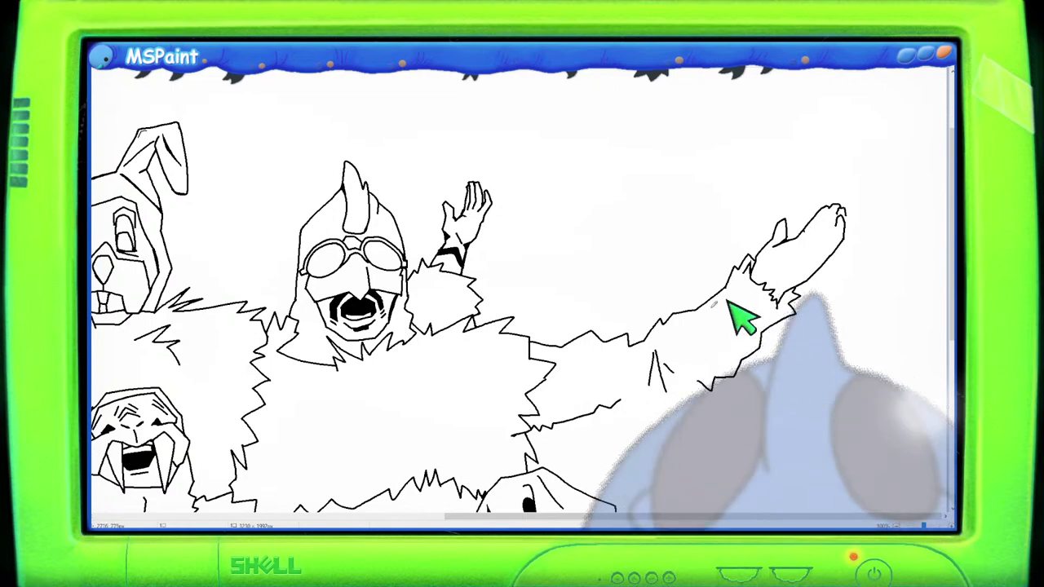
pyautogui.moveTo(625, 398)
pyautogui.mouseDown()
pyautogui.moveTo(667, 403)
pyautogui.moveTo(703, 377)
pyautogui.mouseUp()
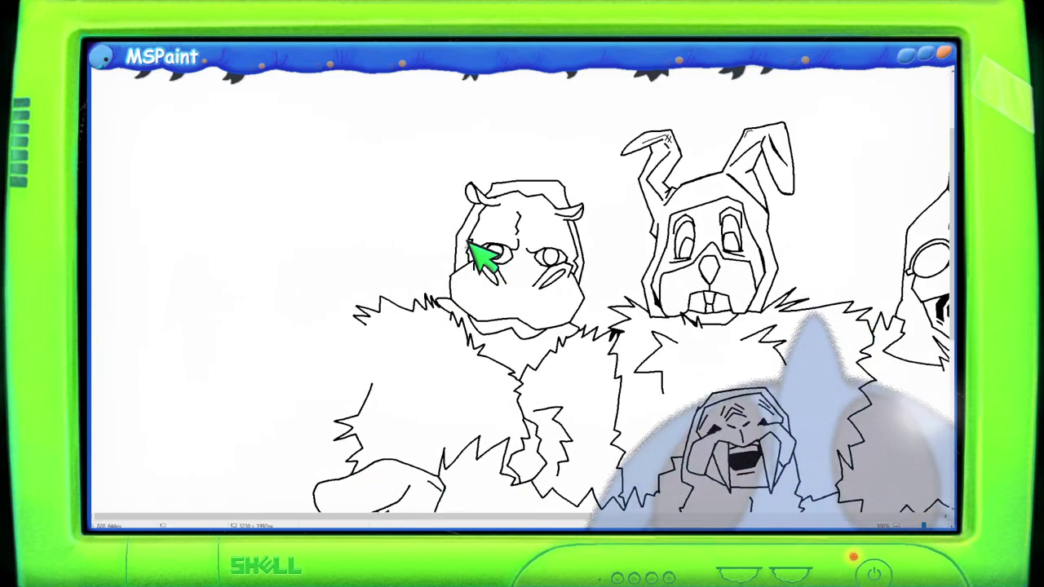
# Step: Select the entire drawing and drag it slightly to the right
pyautogui.scroll(-3, 486, 253)
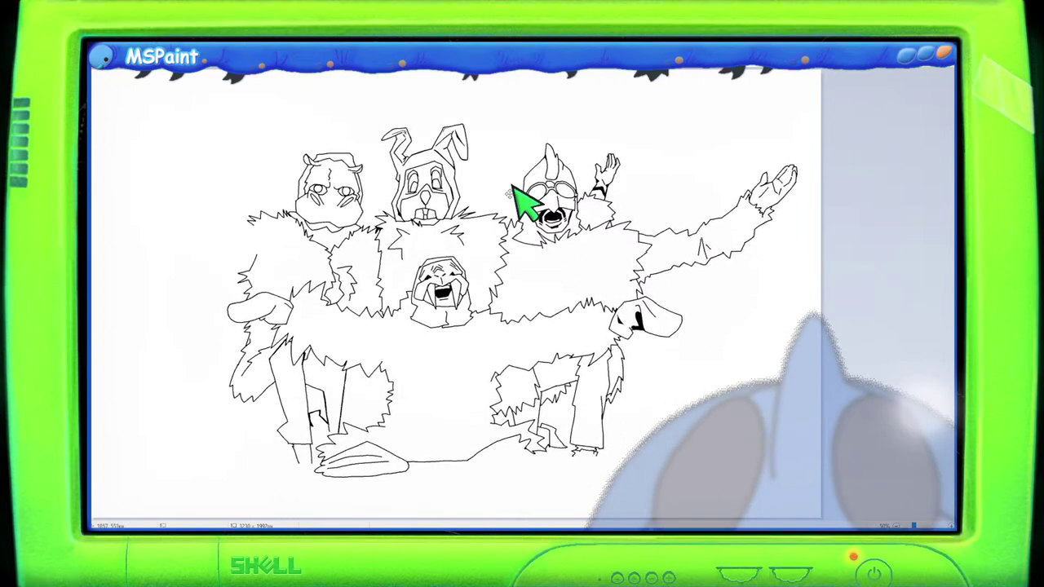
pyautogui.hotkey('ctrl', 'a')
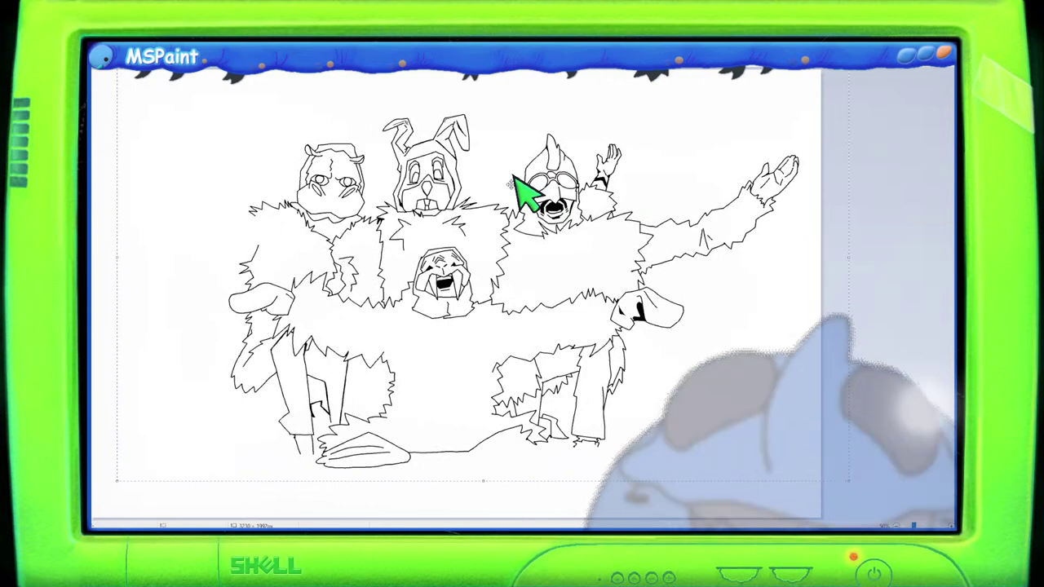
pyautogui.moveTo(513, 177); pyautogui.dragTo(527, 196)
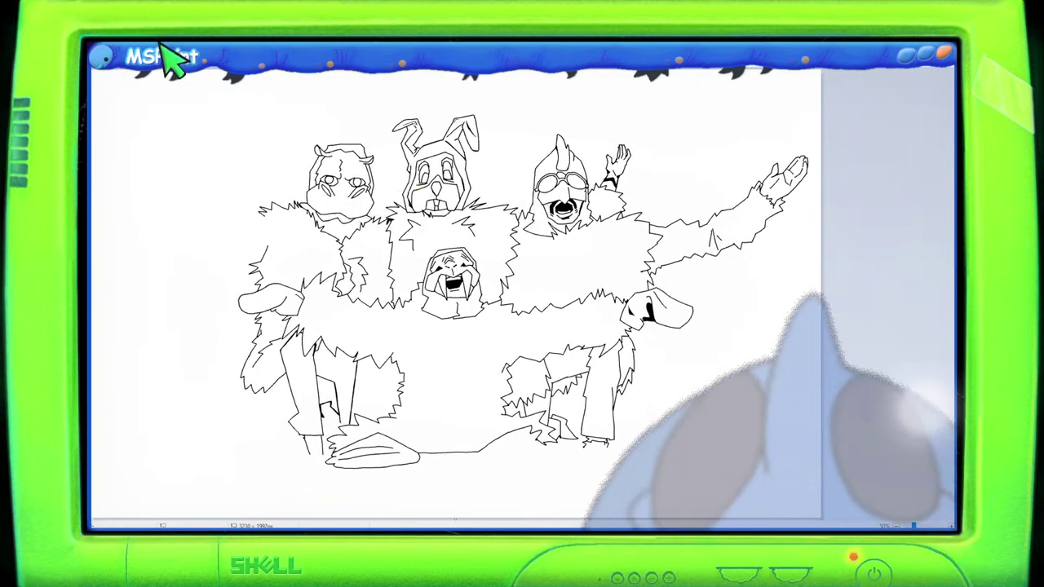
pyautogui.scroll(2, 243, 183)
pyautogui.scroll(-1, 280, 199)
pyautogui.scroll(1, 420, 400)
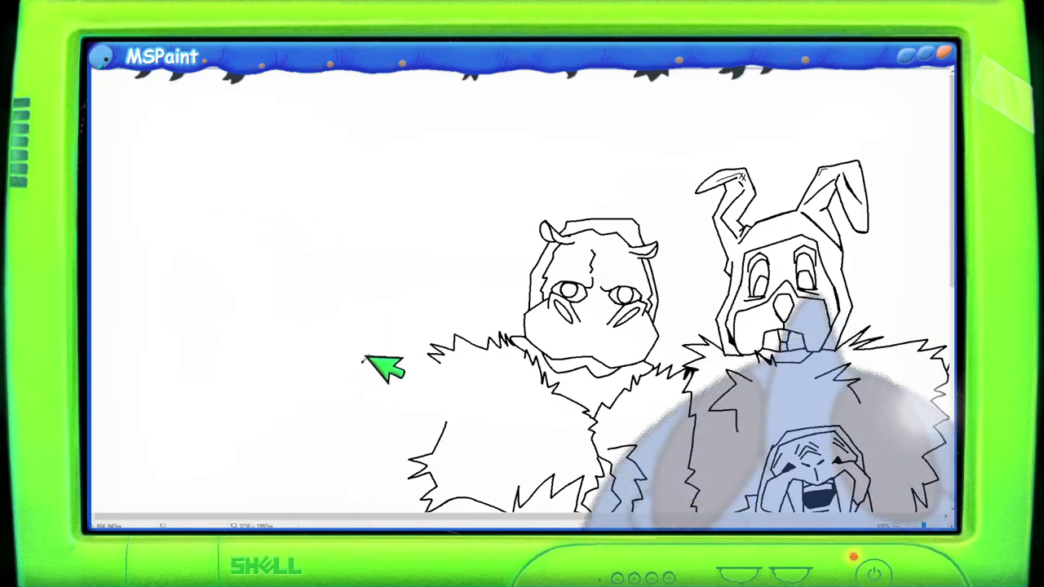
# Step: Draw a small N-shaped stroke left of the leftmost figure's shoulder, then zoom out
pyautogui.moveTo(364, 359); pyautogui.dragTo(375, 347)
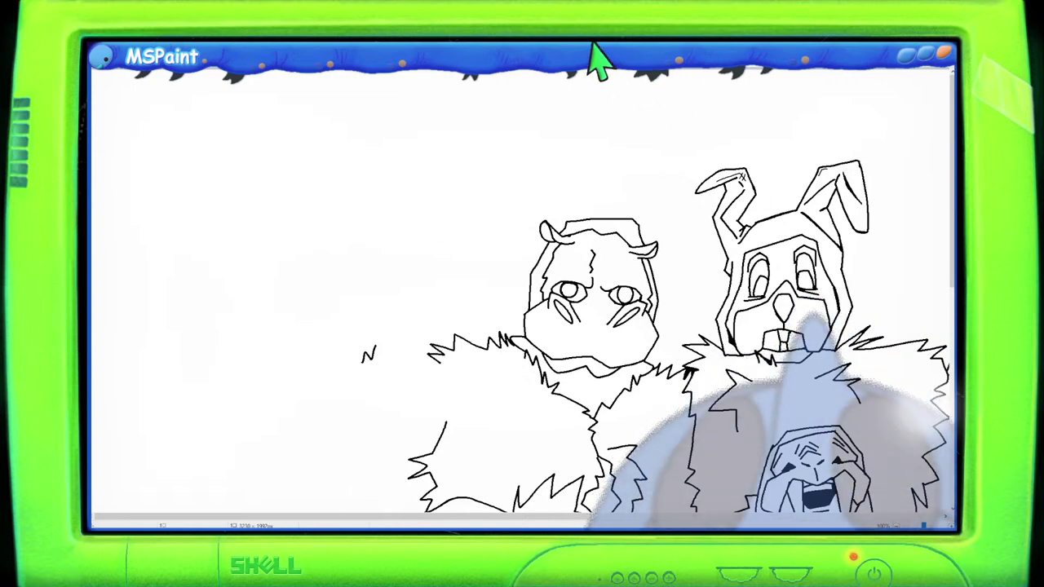
pyautogui.scroll(-2, 624, 118)
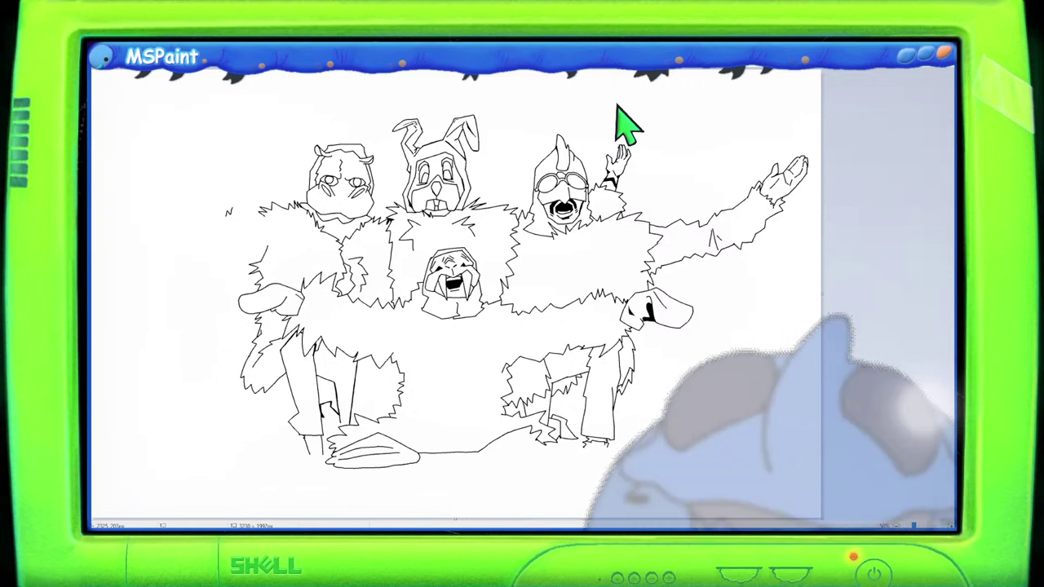
pyautogui.scroll(2, 472, 208)
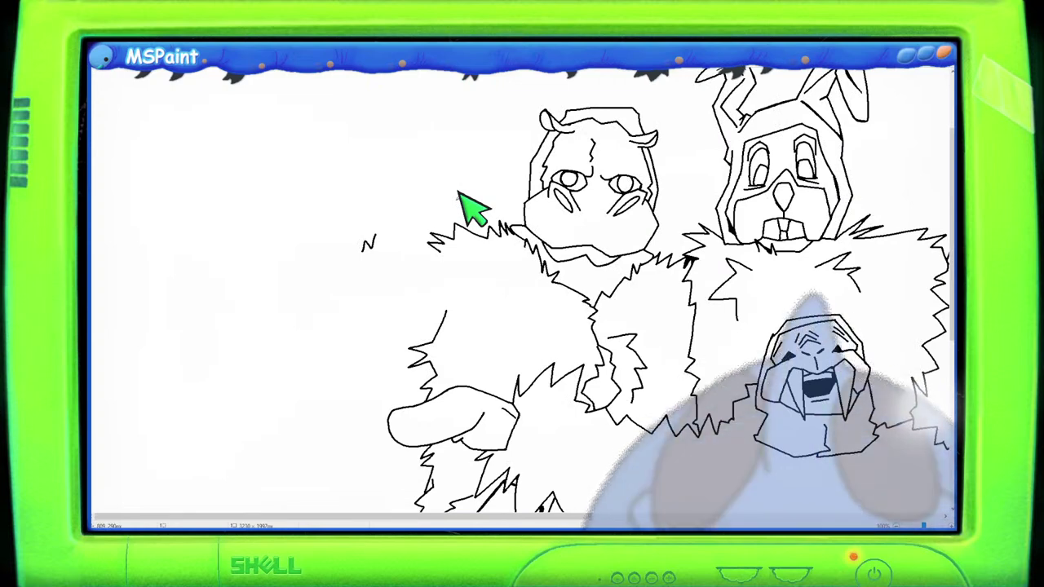
pyautogui.scroll(-3, 694, 220)
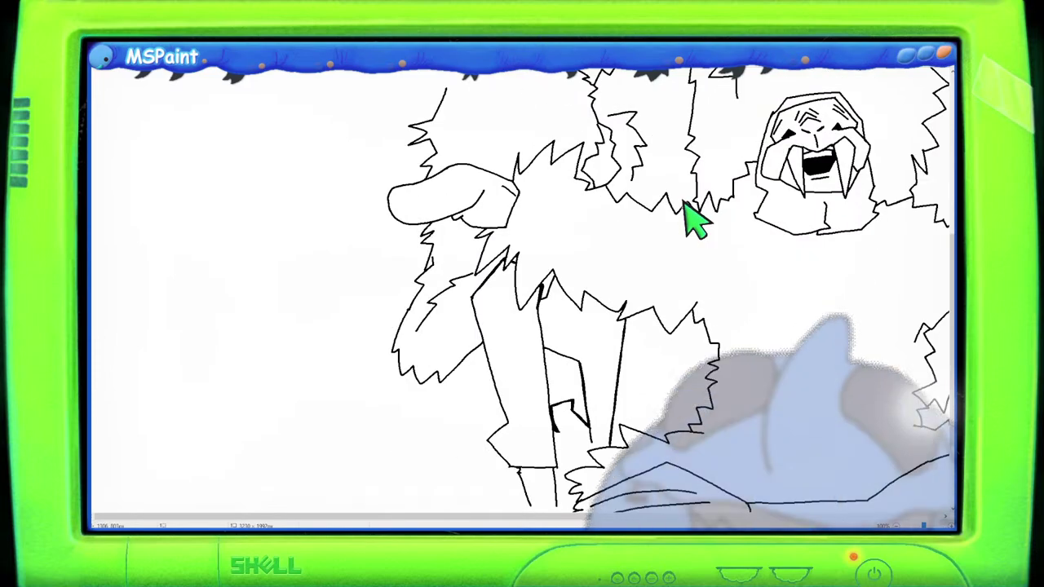
pyautogui.scroll(-2, 753, 315)
pyautogui.scroll(2, 674, 436)
pyautogui.moveTo(600, 518); pyautogui.dragTo(655, 514)
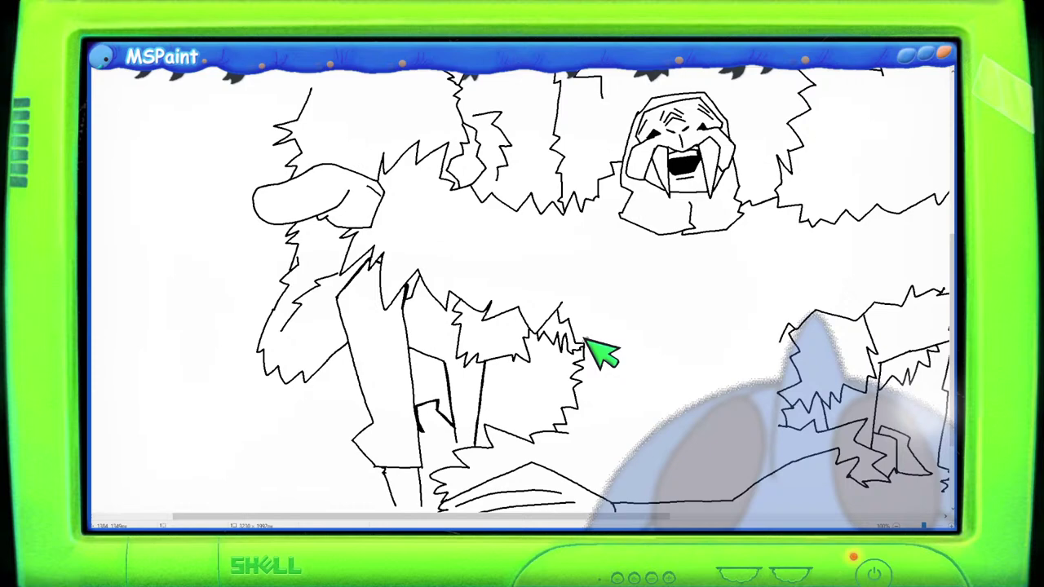
pyautogui.scroll(-3, 510, 260)
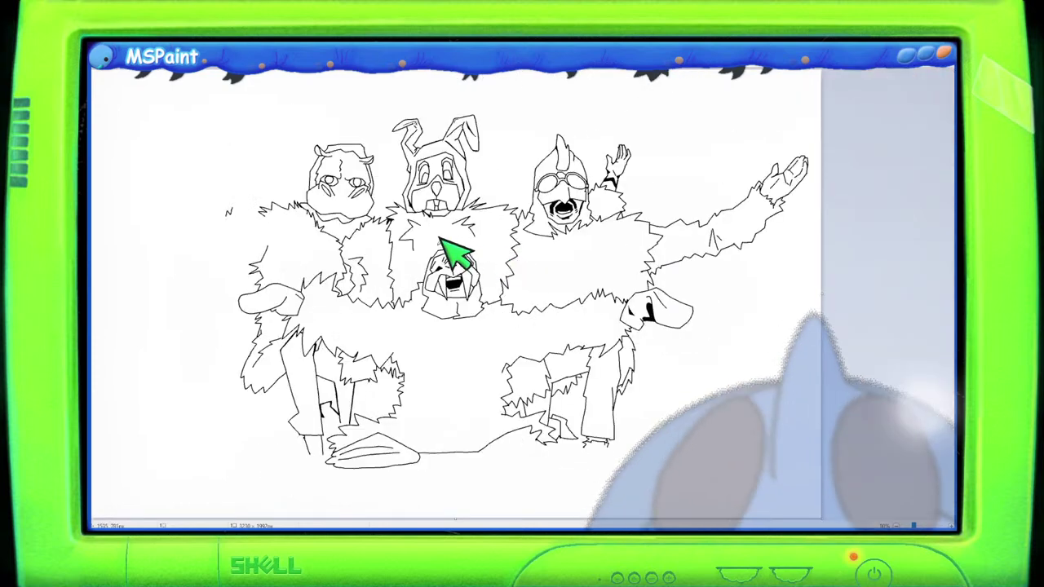
pyautogui.scroll(2, 351, 233)
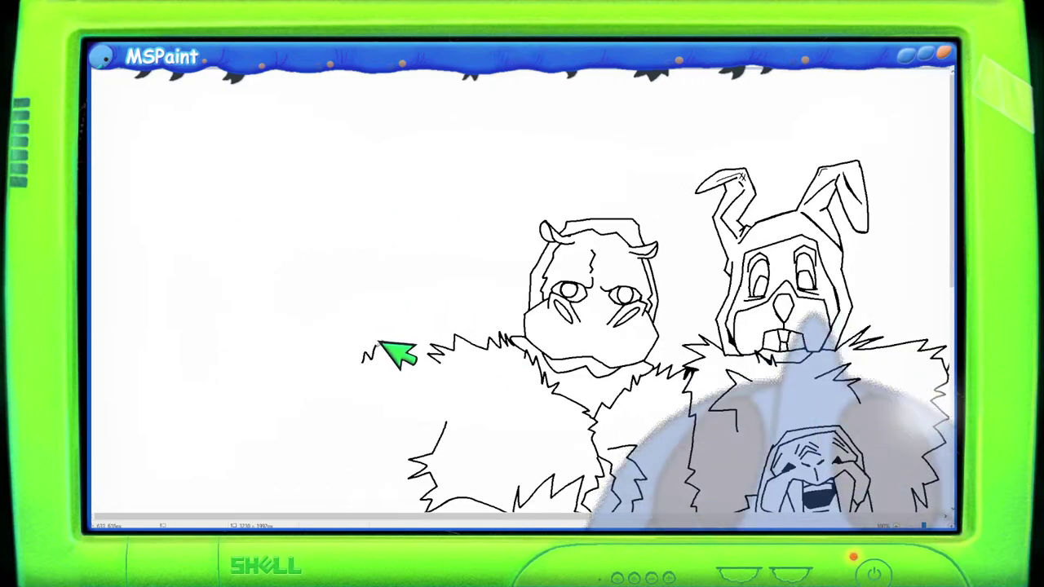
# Step: Draw jagged upper and lower arm outlines extending left from the middle figure's coat, undoing a bad stroke
pyautogui.moveTo(378, 340)
pyautogui.mouseDown()
pyautogui.moveTo(397, 357)
pyautogui.moveTo(402, 337)
pyautogui.moveTo(444, 360)
pyautogui.mouseUp()
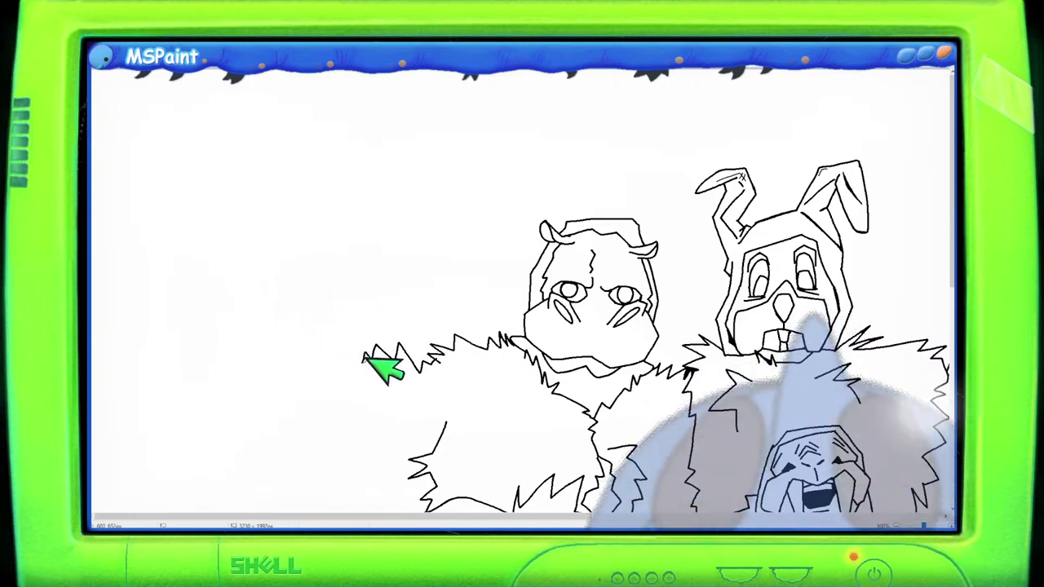
pyautogui.moveTo(363, 353)
pyautogui.mouseDown()
pyautogui.moveTo(332, 325)
pyautogui.moveTo(309, 328)
pyautogui.moveTo(299, 300)
pyautogui.moveTo(262, 321)
pyautogui.mouseUp()
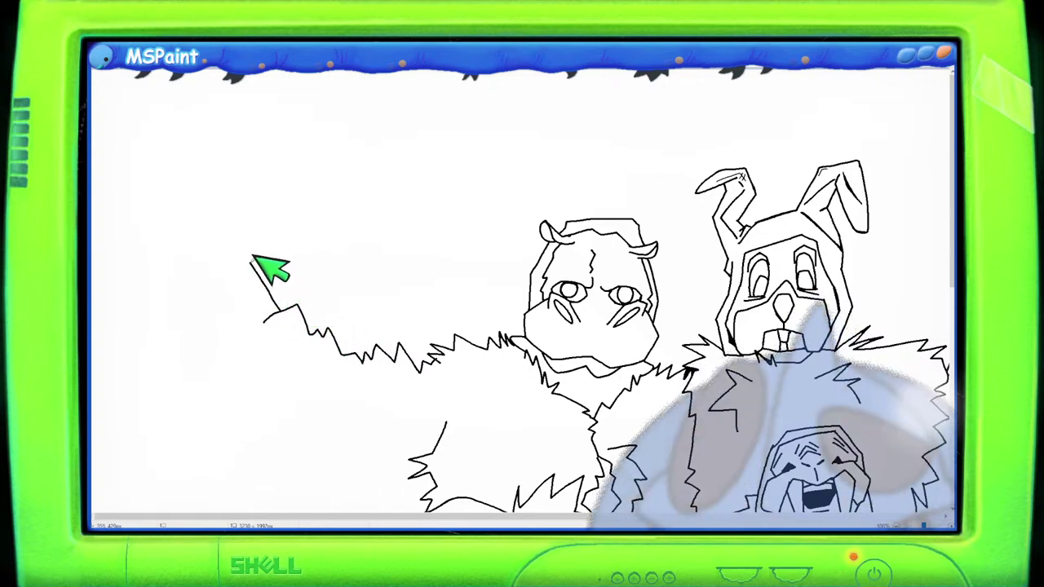
pyautogui.moveTo(203, 253); pyautogui.dragTo(249, 239)
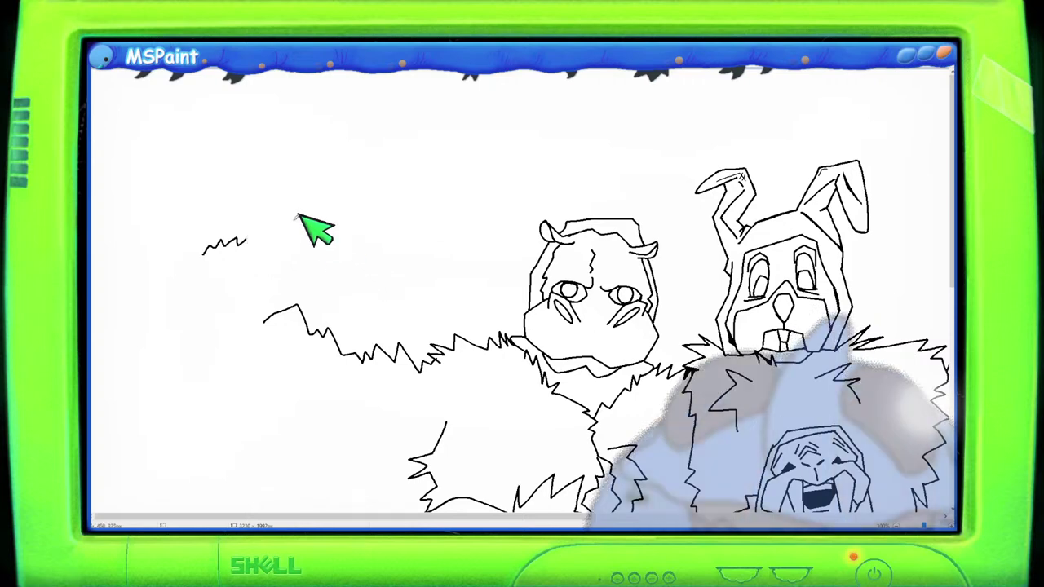
pyautogui.moveTo(249, 238)
pyautogui.mouseDown()
pyautogui.moveTo(252, 263)
pyautogui.moveTo(276, 311)
pyautogui.mouseUp()
pyautogui.hotkey('ctrl', 'z')
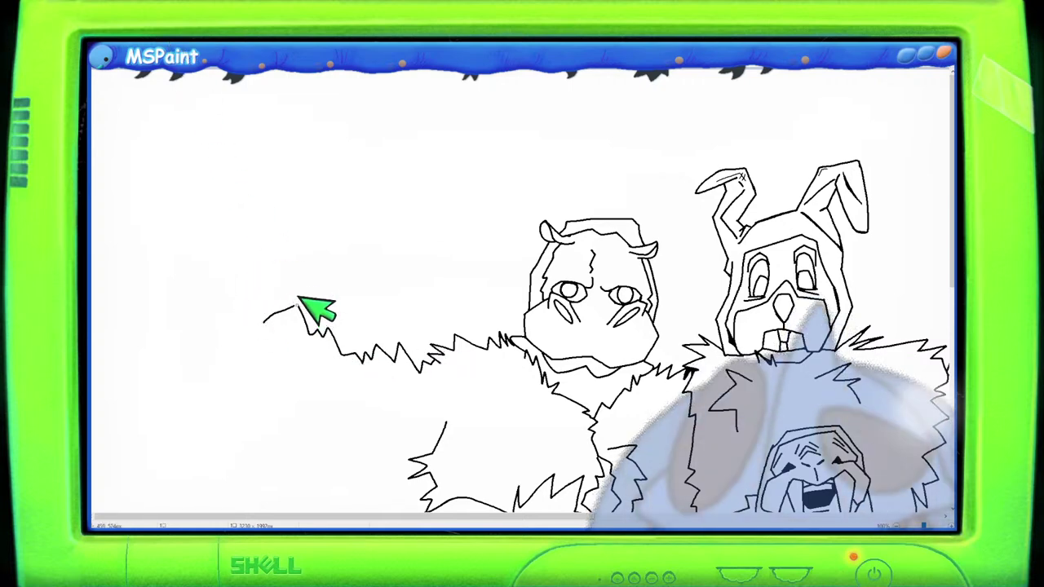
pyautogui.moveTo(291, 303)
pyautogui.mouseDown()
pyautogui.moveTo(266, 294)
pyautogui.moveTo(291, 302)
pyautogui.mouseUp()
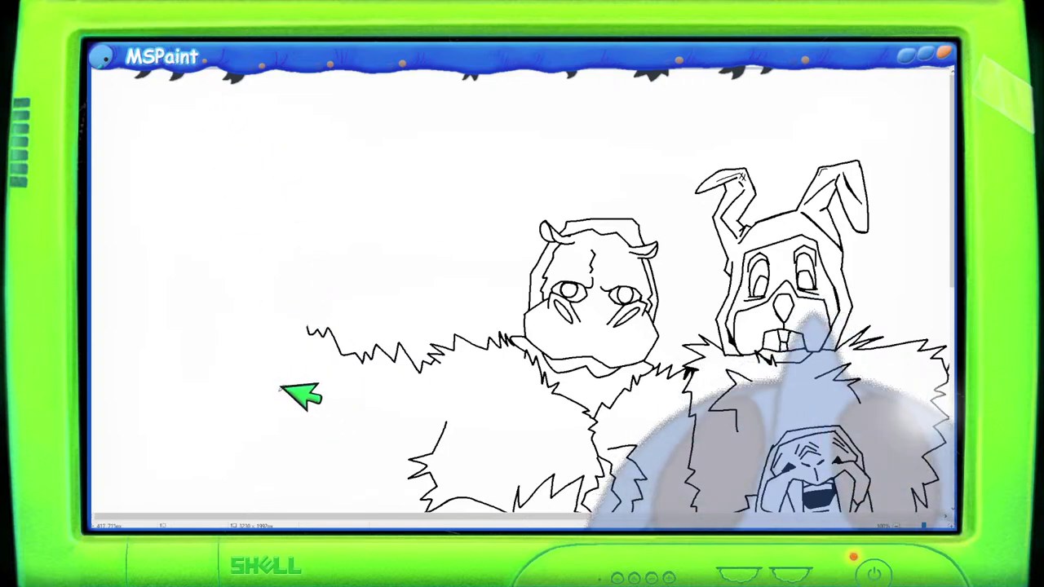
pyautogui.moveTo(275, 394)
pyautogui.mouseDown()
pyautogui.moveTo(334, 418)
pyautogui.moveTo(431, 436)
pyautogui.mouseUp()
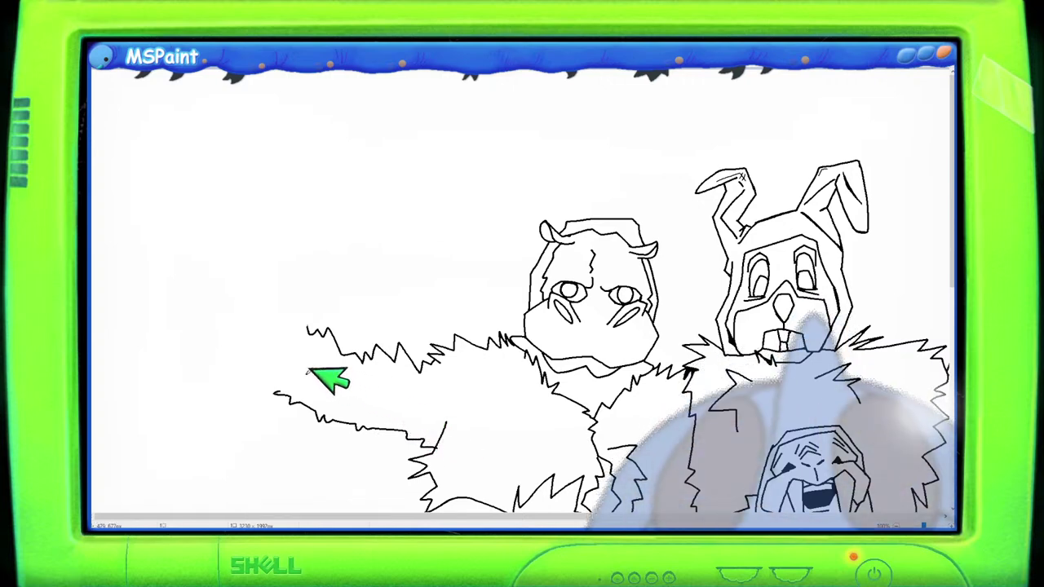
pyautogui.moveTo(256, 326)
pyautogui.mouseDown()
pyautogui.moveTo(355, 393)
pyautogui.moveTo(443, 415)
pyautogui.mouseUp()
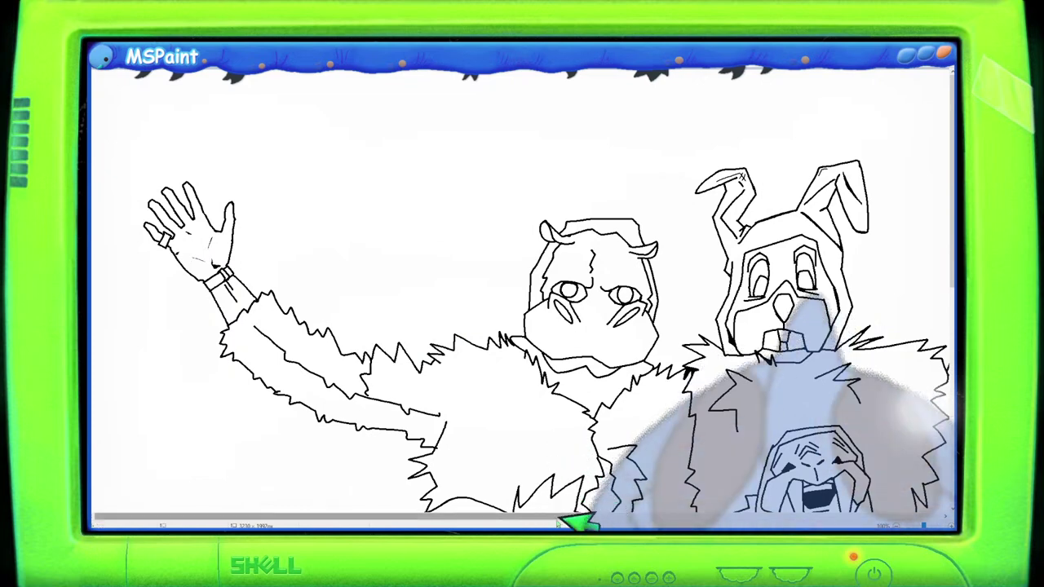
pyautogui.moveTo(578, 517); pyautogui.dragTo(645, 517)
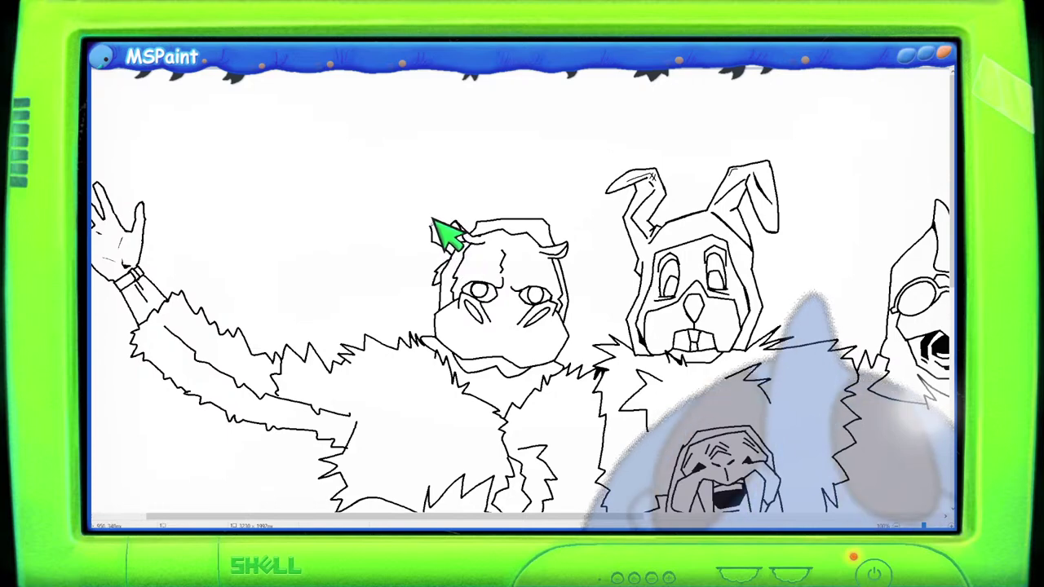
pyautogui.moveTo(430, 208); pyautogui.dragTo(423, 179)
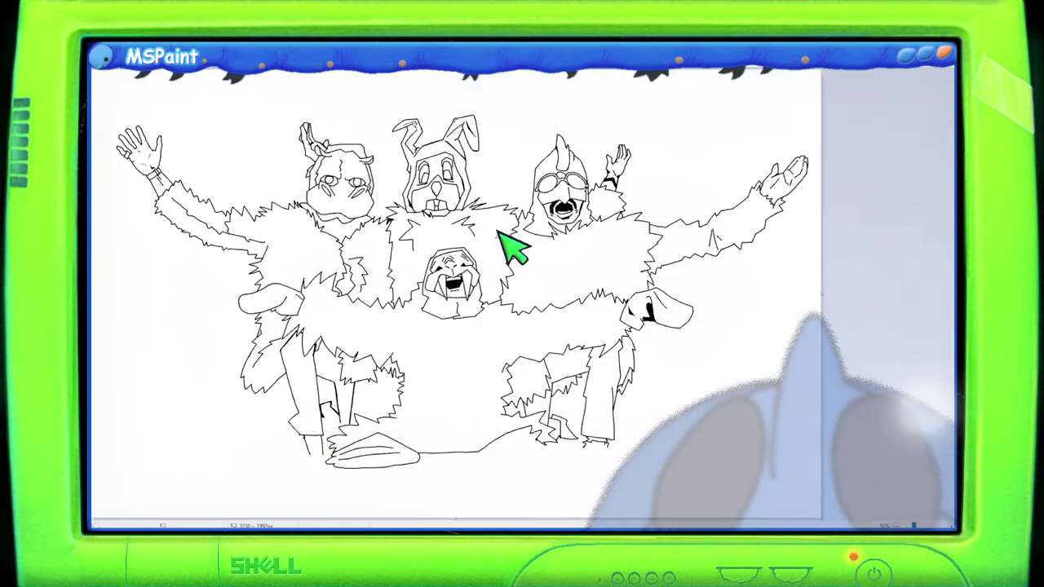
pyautogui.scroll(2, 511, 245)
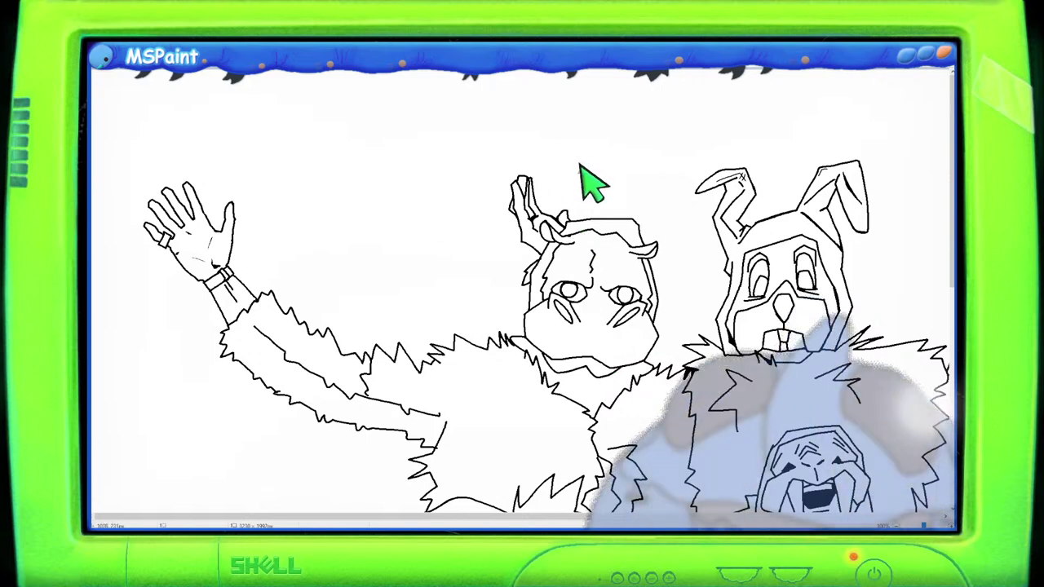
# Step: Sketch trial lines over the antlered head, then undo them
pyautogui.moveTo(570, 188)
pyautogui.mouseDown()
pyautogui.moveTo(594, 178)
pyautogui.moveTo(588, 185)
pyautogui.moveTo(591, 171)
pyautogui.moveTo(620, 186)
pyautogui.moveTo(631, 178)
pyautogui.moveTo(621, 215)
pyautogui.moveTo(604, 206)
pyautogui.moveTo(604, 181)
pyautogui.mouseUp()
pyautogui.hotkey('ctrl', 'z')
pyautogui.hotkey('ctrl', 'z')
pyautogui.hotkey('ctrl', 'z')
pyautogui.hotkey('ctrl', 'z')
pyautogui.hotkey('ctrl', 'z')
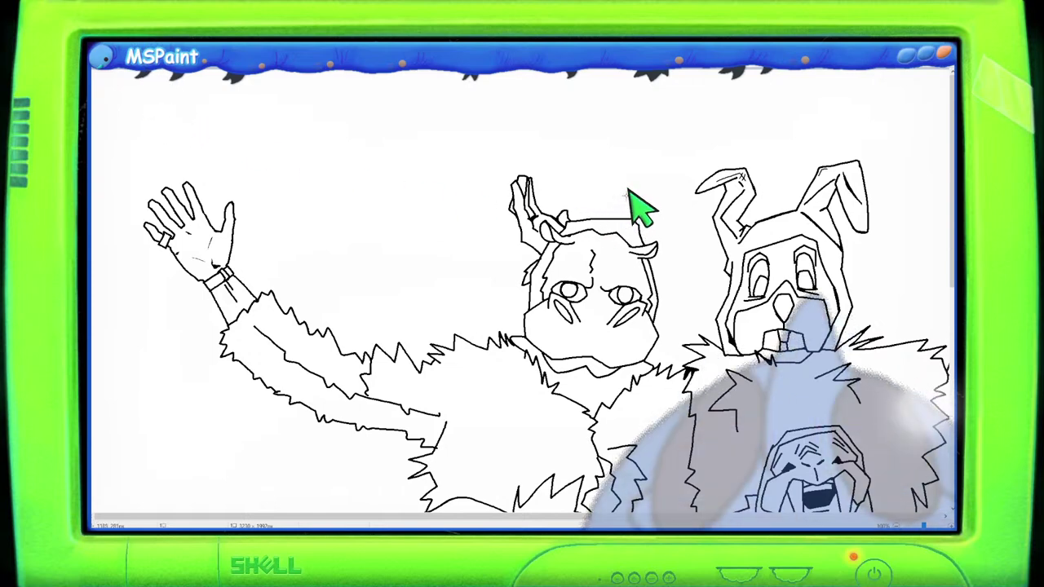
pyautogui.moveTo(638, 196); pyautogui.dragTo(614, 193)
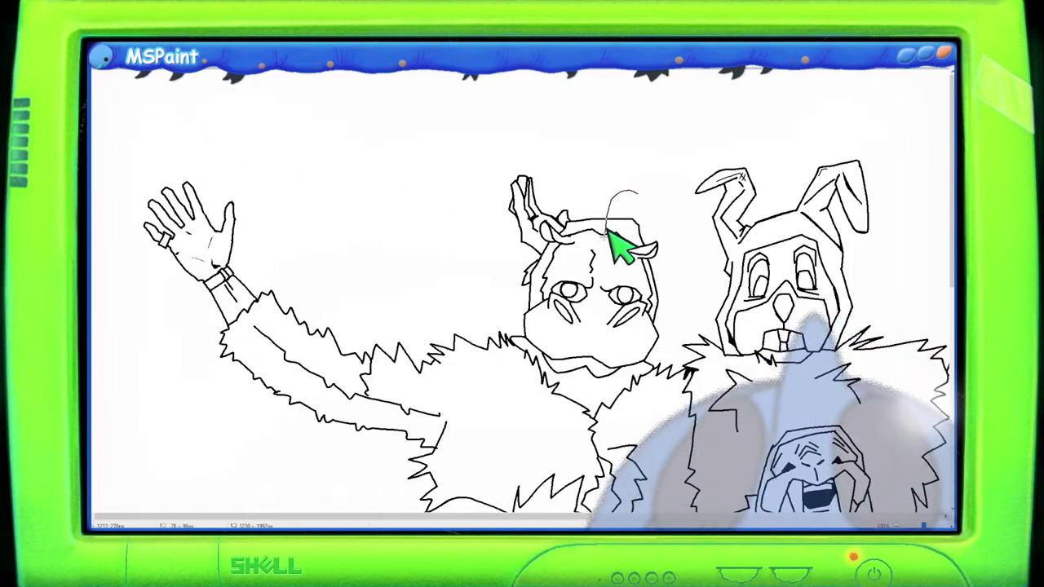
pyautogui.moveTo(608, 231)
pyautogui.mouseDown()
pyautogui.moveTo(590, 357)
pyautogui.moveTo(602, 384)
pyautogui.moveTo(643, 363)
pyautogui.mouseUp()
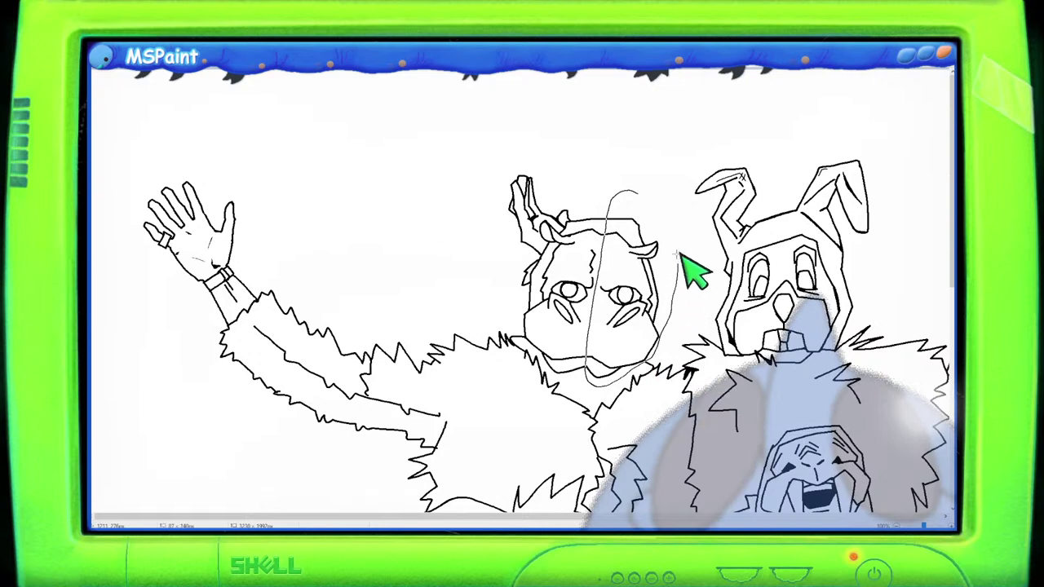
pyautogui.hotkey('ctrl', 'z')
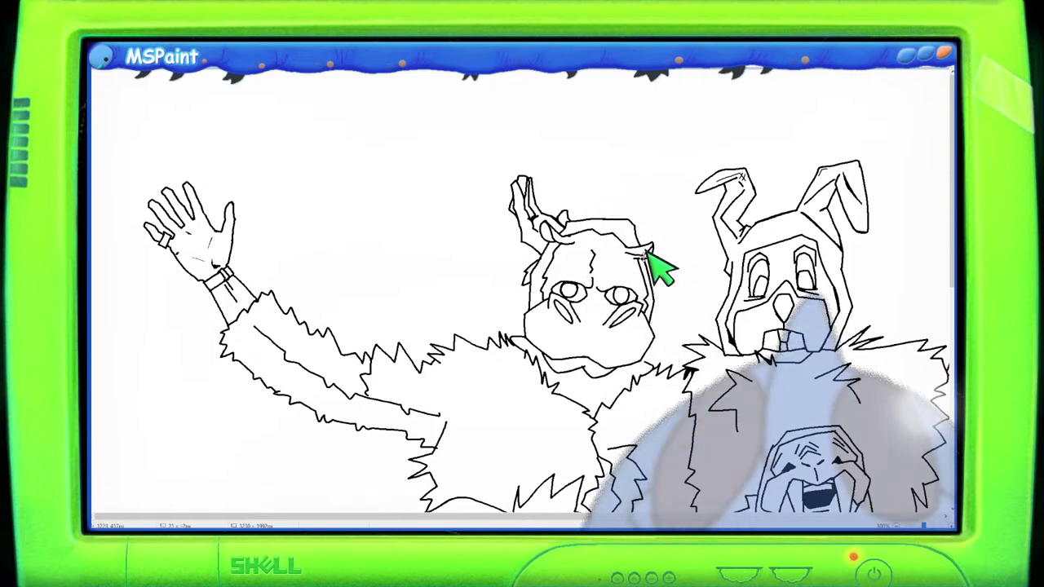
pyautogui.hotkey('ctrl', 'z')
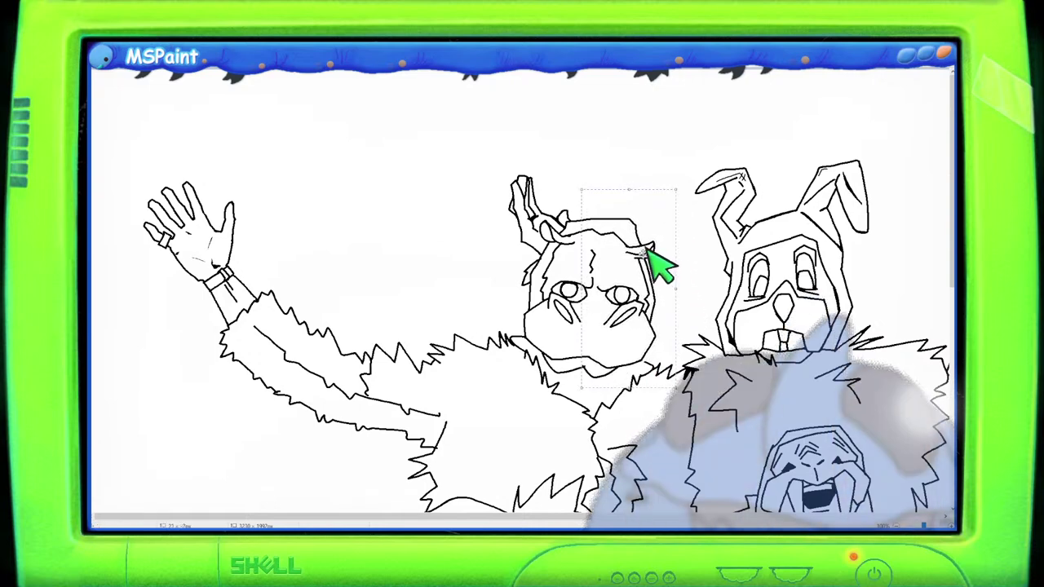
# Step: Redraw the head's left outline and jawline, then nudge the head slightly up and right
pyautogui.moveTo(558, 161)
pyautogui.mouseDown()
pyautogui.moveTo(510, 161)
pyautogui.moveTo(490, 219)
pyautogui.moveTo(528, 332)
pyautogui.mouseUp()
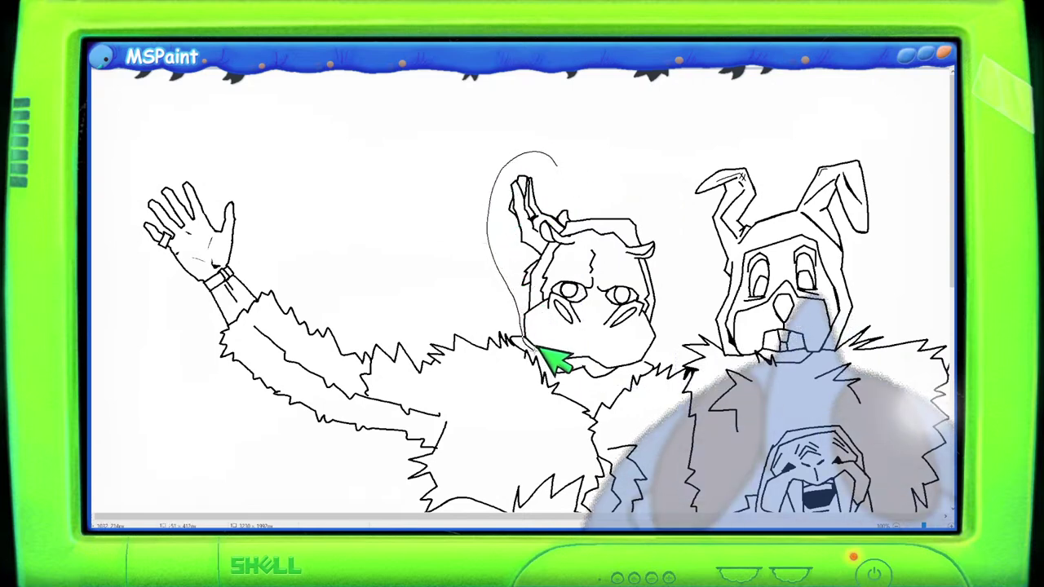
pyautogui.moveTo(557, 367)
pyautogui.mouseDown()
pyautogui.moveTo(613, 376)
pyautogui.moveTo(654, 352)
pyautogui.moveTo(670, 325)
pyautogui.moveTo(674, 200)
pyautogui.moveTo(559, 162)
pyautogui.mouseUp()
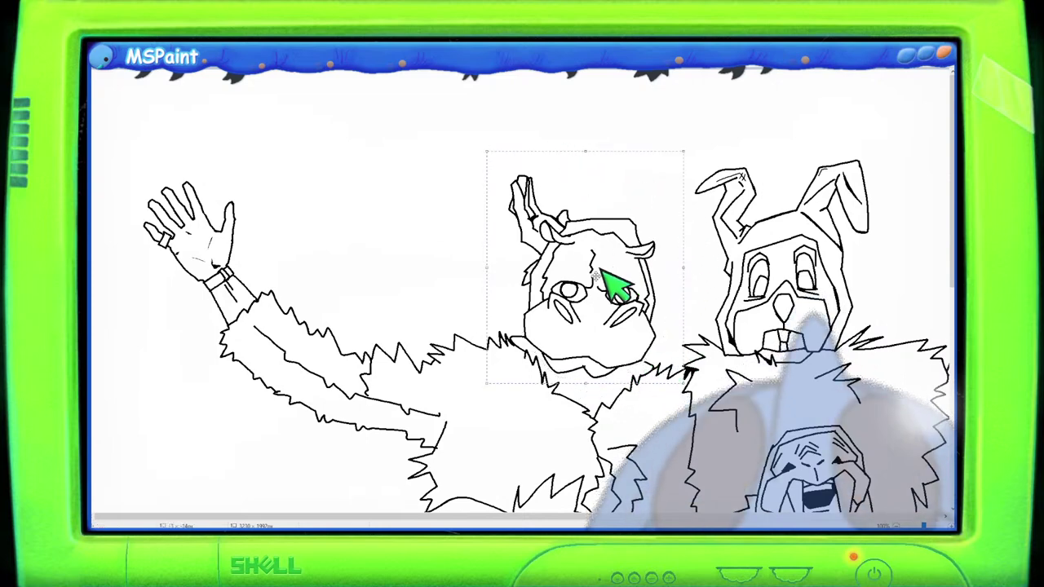
pyautogui.moveTo(602, 273); pyautogui.dragTo(602, 270)
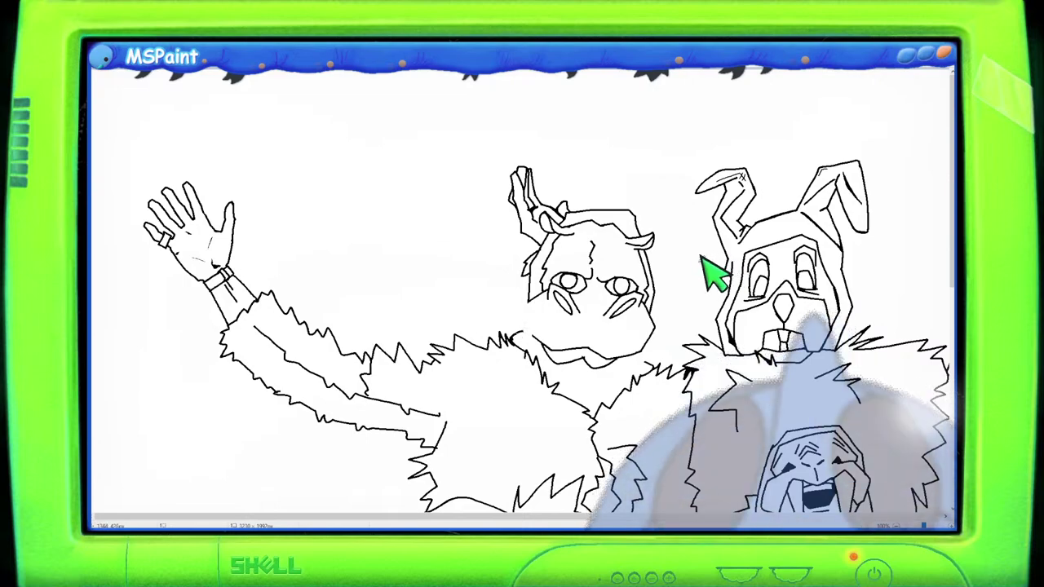
pyautogui.keyDown('ctrl'); pyautogui.scroll(-3, 706, 269); pyautogui.keyUp('ctrl')
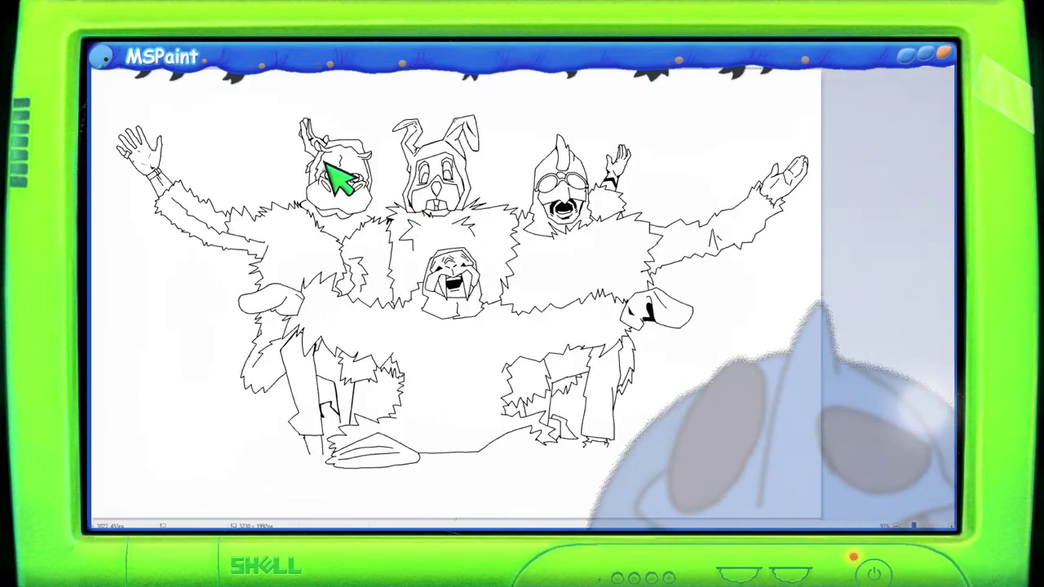
pyautogui.keyDown('ctrl'); pyautogui.scroll(3, 384, 189); pyautogui.keyUp('ctrl')
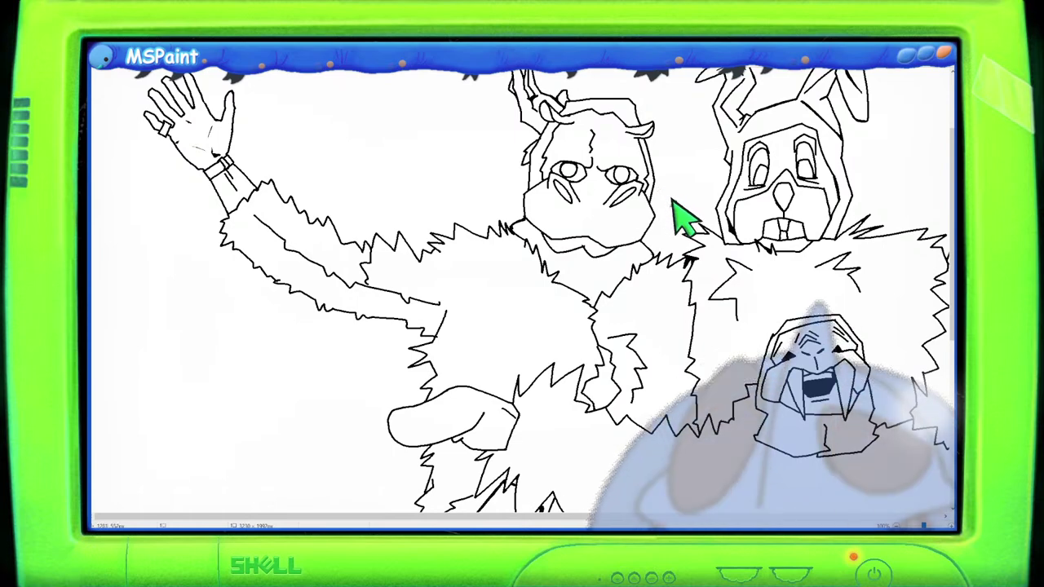
pyautogui.scroll(-3, 675, 202)
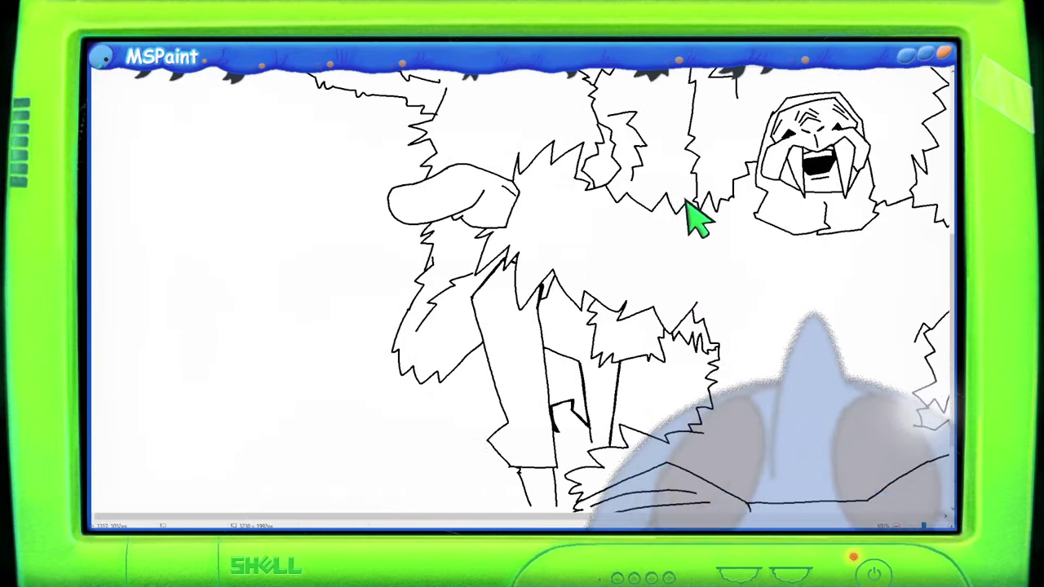
pyautogui.scroll(-1, 698, 232)
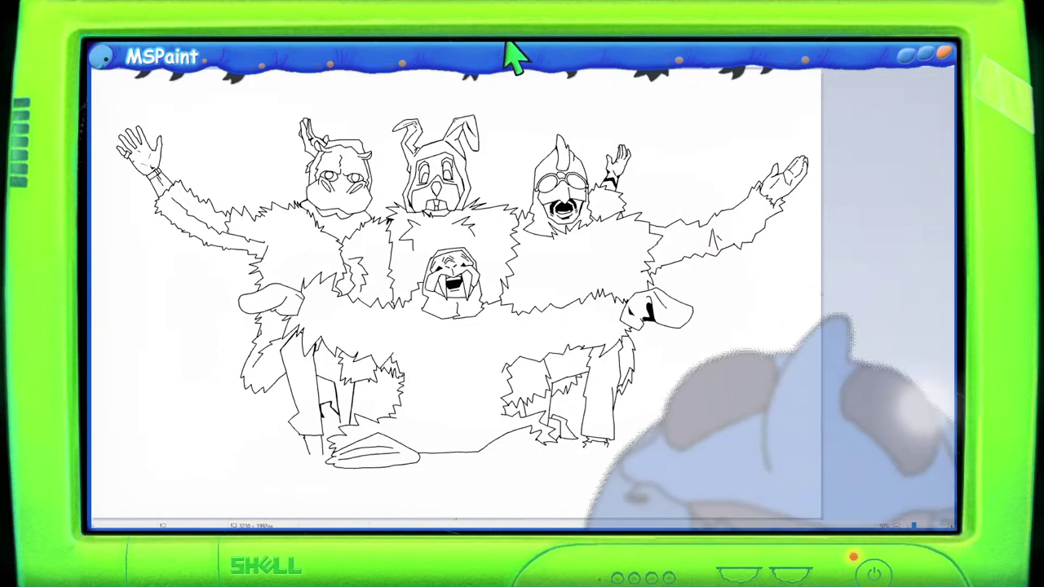
pyautogui.hotkey('ctrl', 'v')
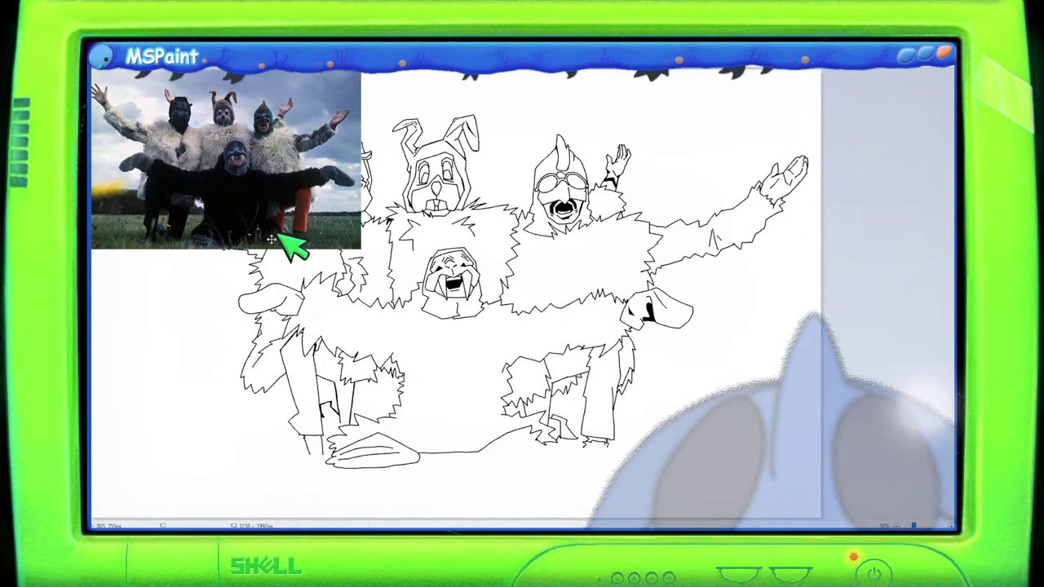
pyautogui.moveTo(314, 197)
pyautogui.mouseDown()
pyautogui.moveTo(371, 269)
pyautogui.moveTo(387, 266)
pyautogui.moveTo(426, 291)
pyautogui.mouseUp()
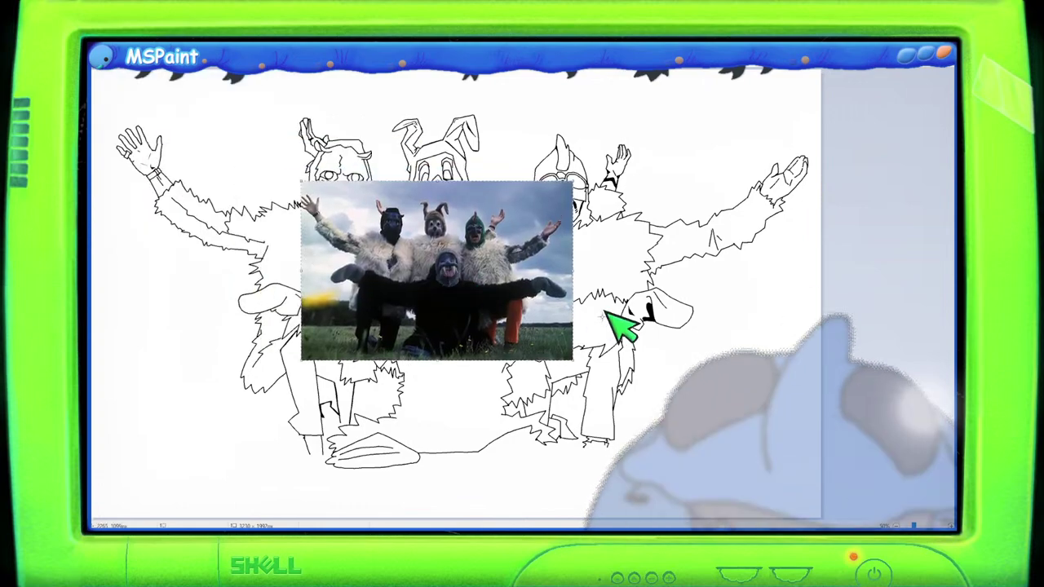
pyautogui.scroll(2, 604, 313)
pyautogui.scroll(-3, 623, 351)
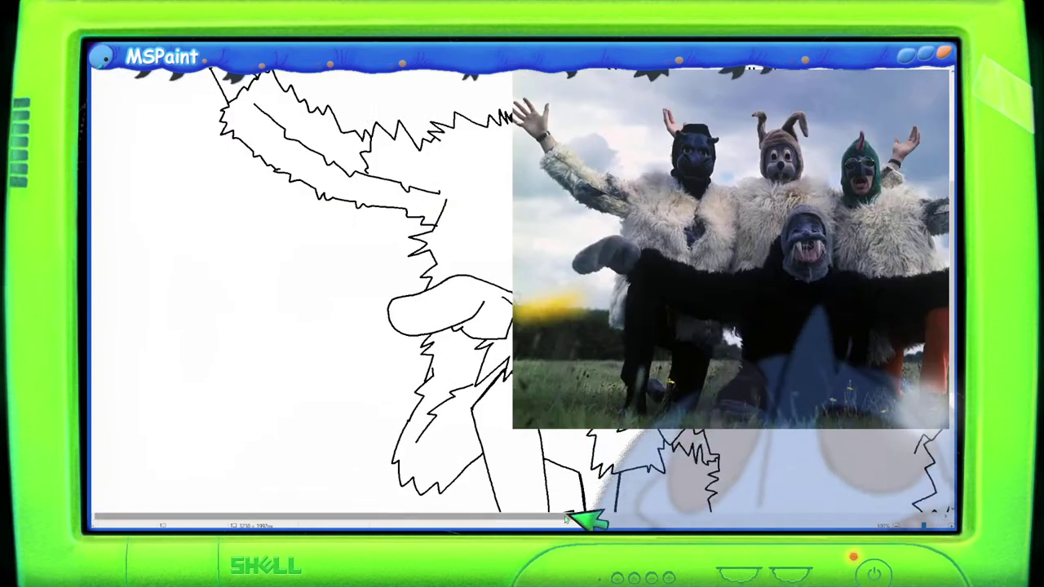
pyautogui.moveTo(587, 520)
pyautogui.mouseDown()
pyautogui.moveTo(702, 523)
pyautogui.moveTo(734, 501)
pyautogui.mouseUp()
pyautogui.scroll(3, 677, 373)
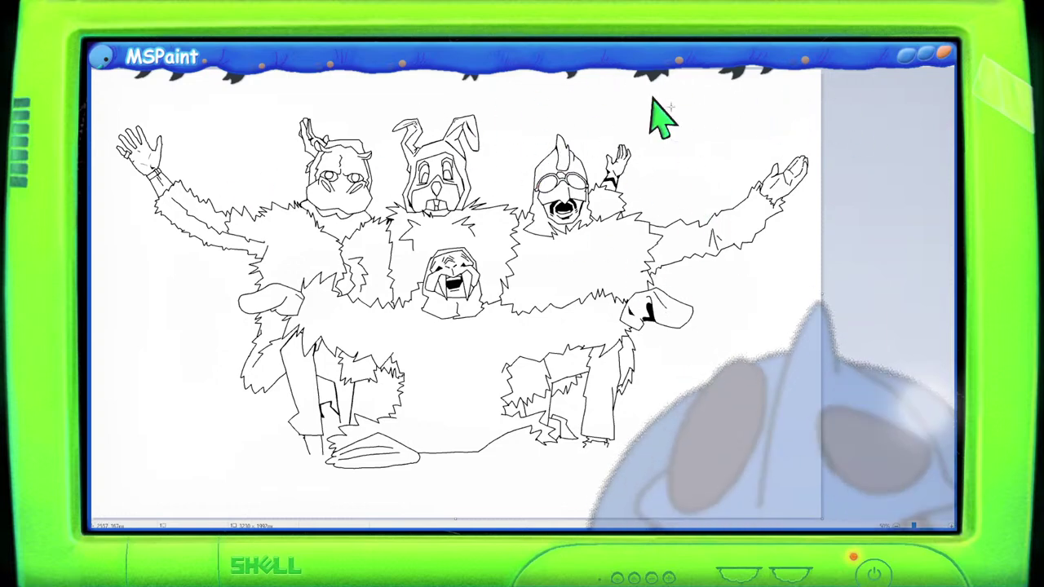
# Step: Close the open bottom of the leg above the flipper-like foot with a short horizontal line
pyautogui.scroll(3, 769, 167)
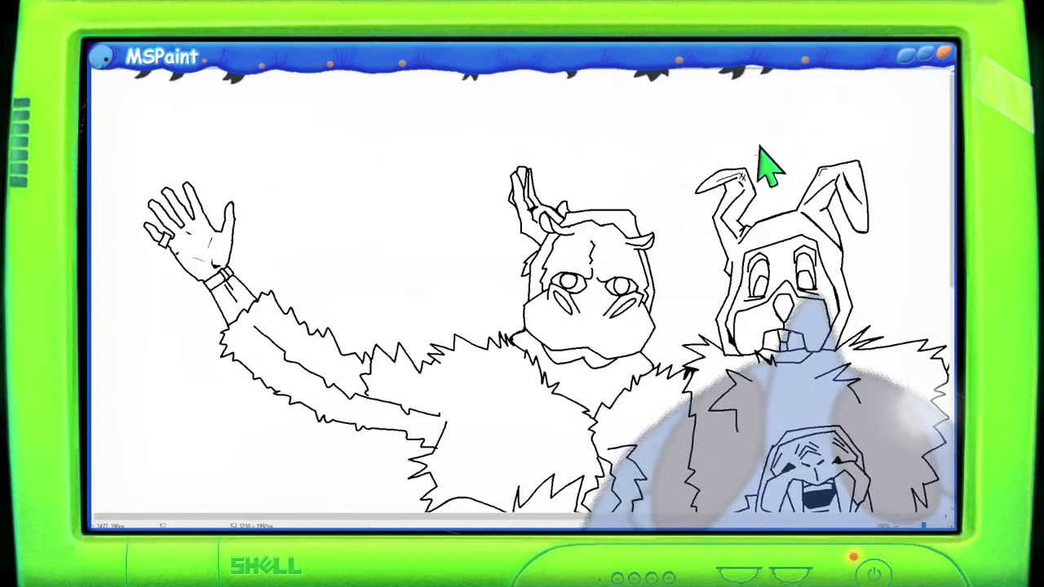
pyautogui.scroll(-3, 753, 140)
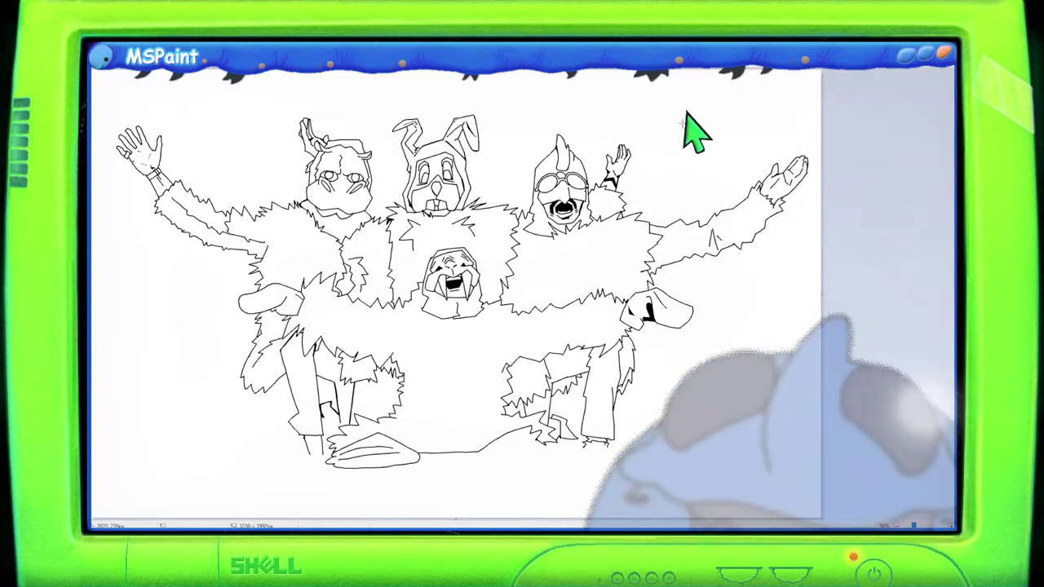
pyautogui.scroll(3, 716, 269)
pyautogui.scroll(-3, 714, 269)
pyautogui.scroll(-3, 725, 285)
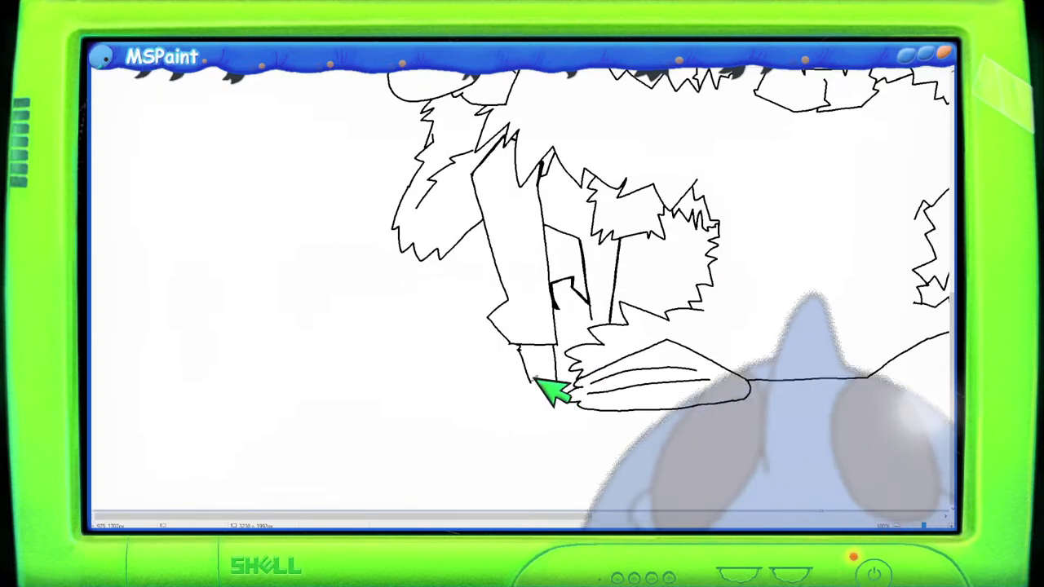
pyautogui.moveTo(532, 390); pyautogui.dragTo(564, 386)
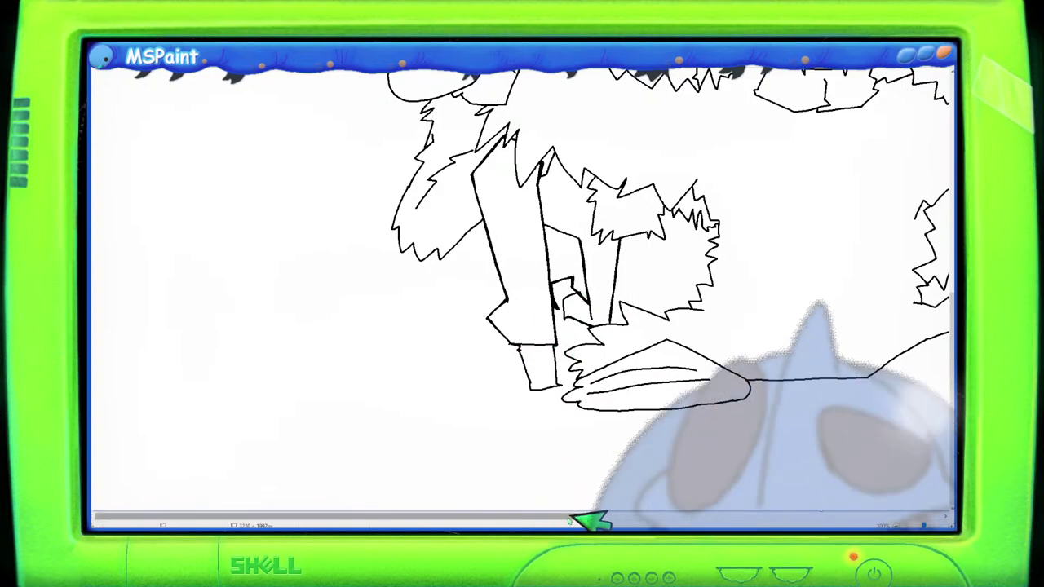
pyautogui.moveTo(571, 516); pyautogui.dragTo(835, 506)
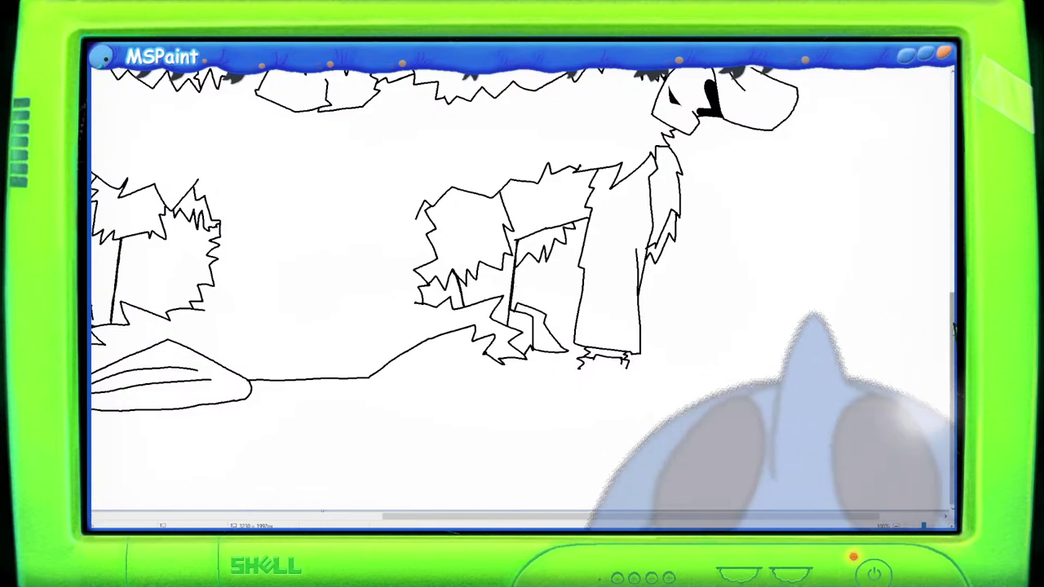
pyautogui.moveTo(953, 327); pyautogui.dragTo(946, 144)
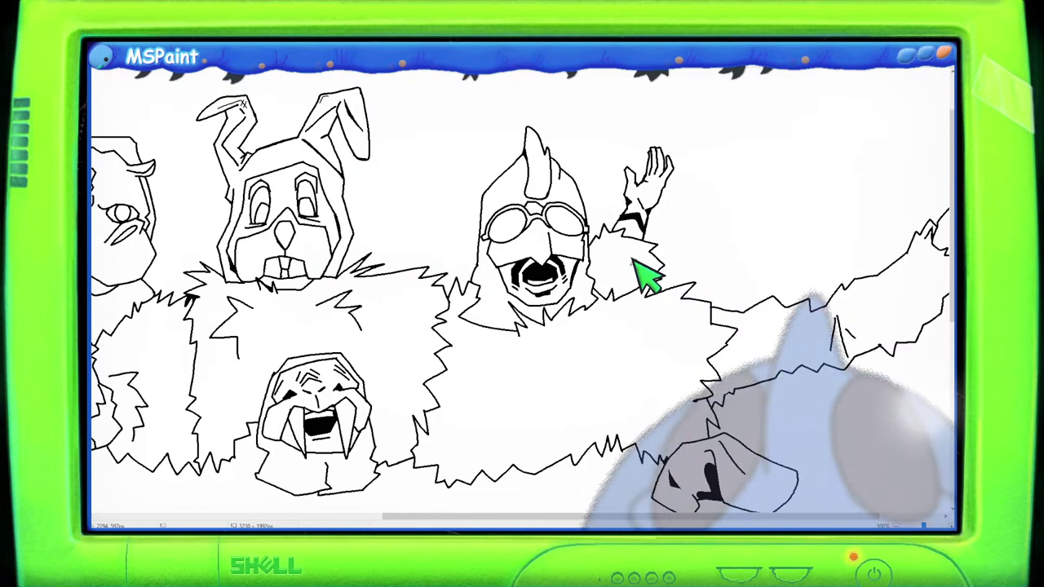
# Step: Draw a jagged fur line across the lower fur of the right-hand figure
pyautogui.scroll(-1, 641, 272)
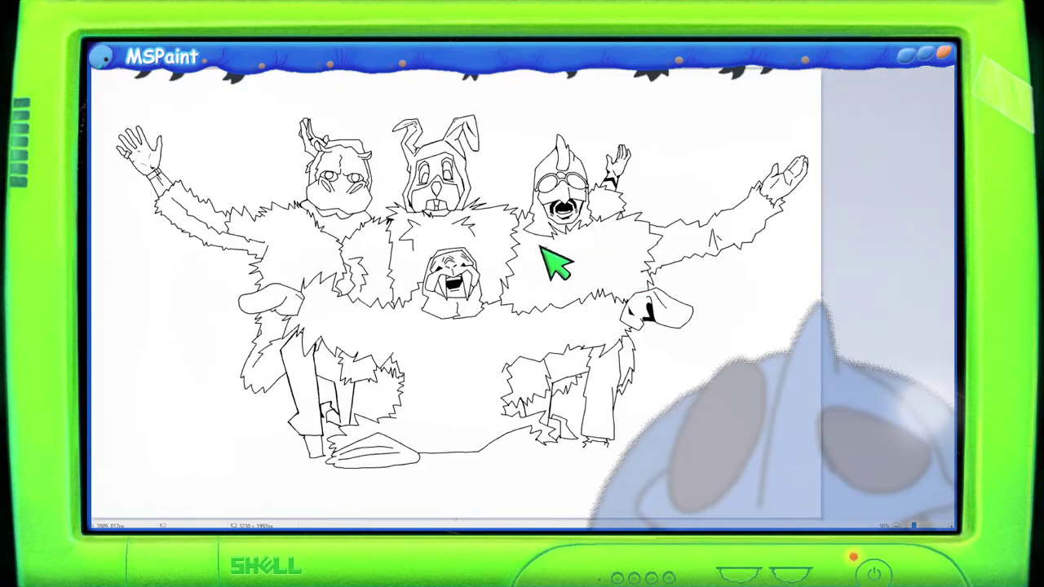
pyautogui.scroll(2, 613, 226)
pyautogui.scroll(-4, 642, 273)
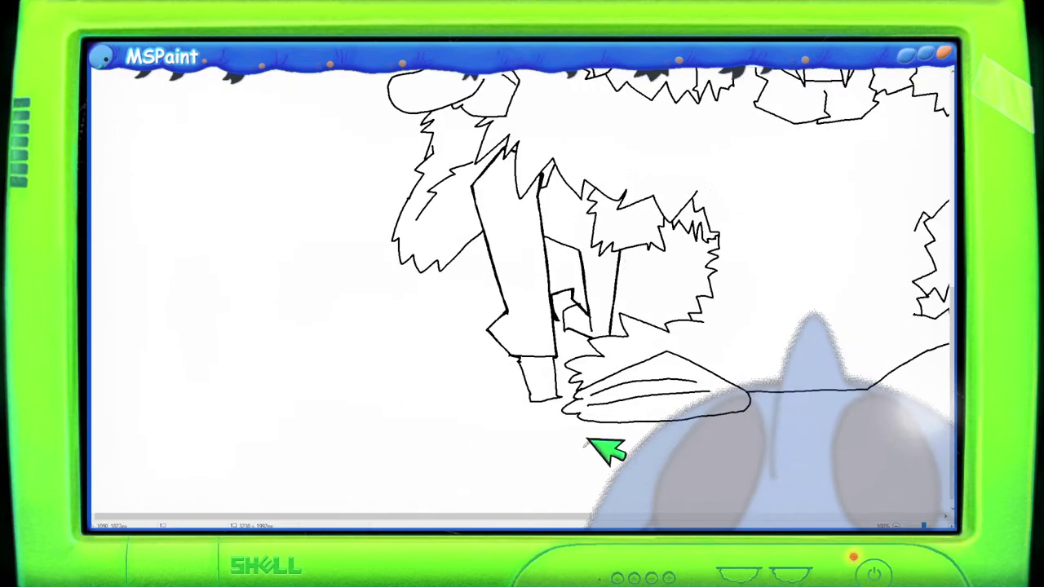
pyautogui.moveTo(596, 515); pyautogui.dragTo(844, 513)
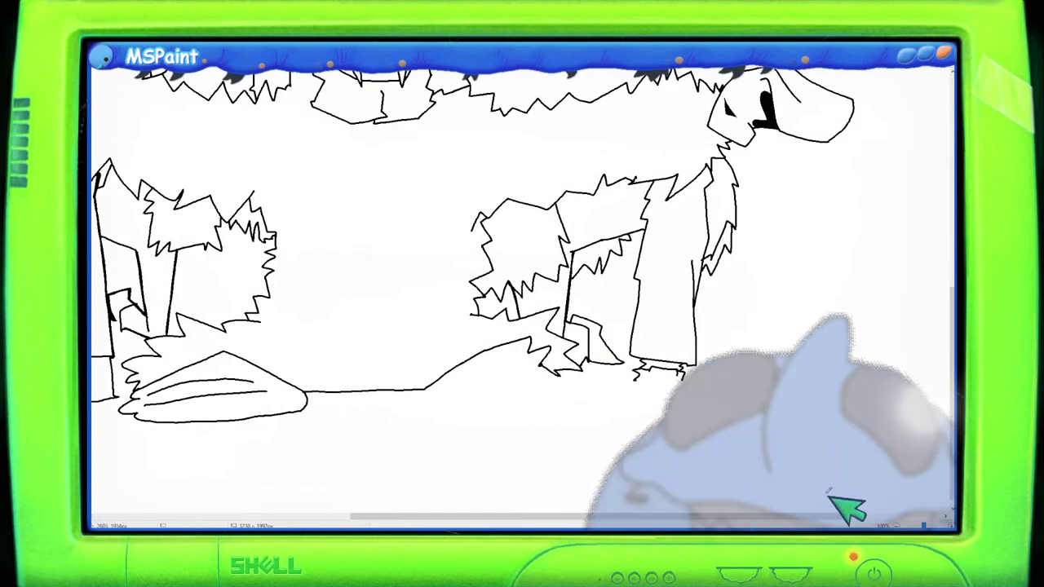
pyautogui.scroll(1, 841, 441)
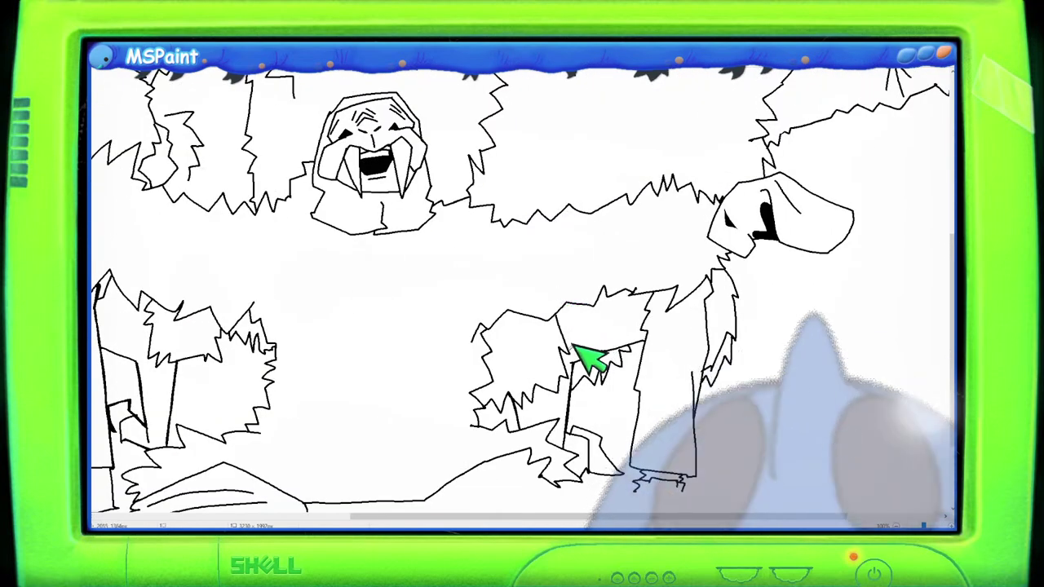
pyautogui.moveTo(599, 364)
pyautogui.mouseDown()
pyautogui.moveTo(583, 313)
pyautogui.moveTo(555, 358)
pyautogui.mouseUp()
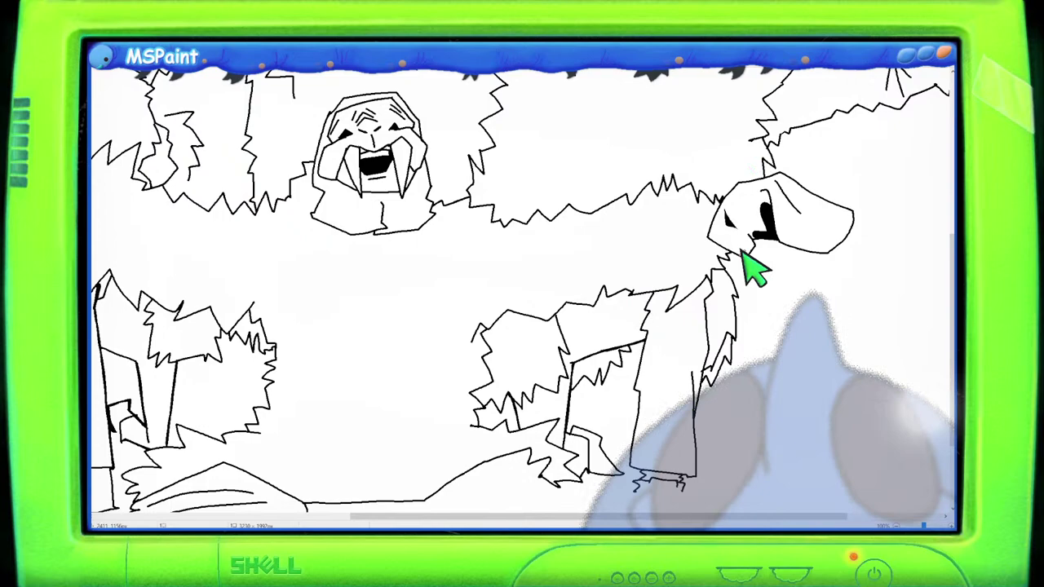
pyautogui.scroll(-2, 649, 238)
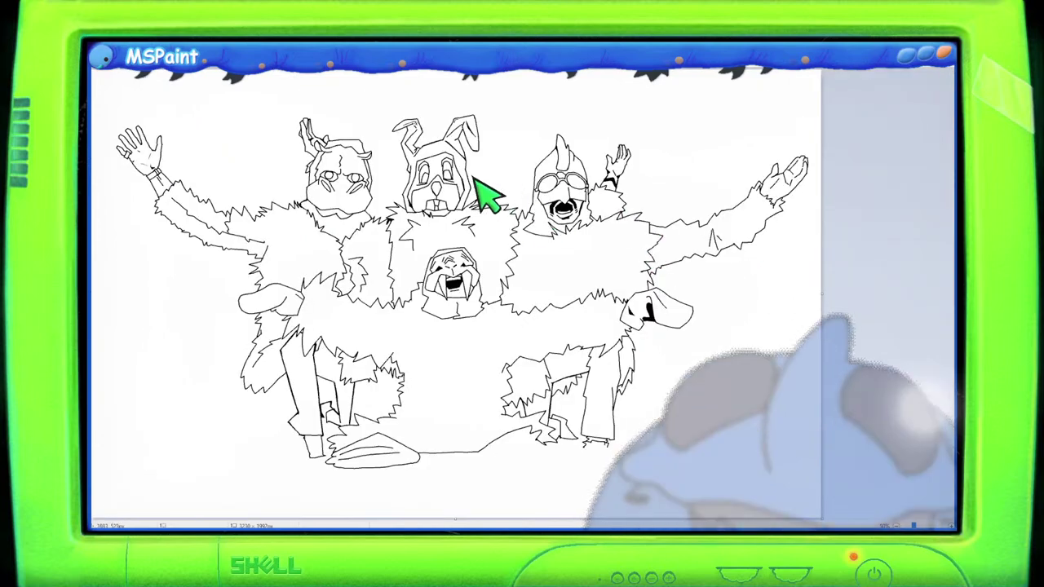
pyautogui.scroll(2, 635, 163)
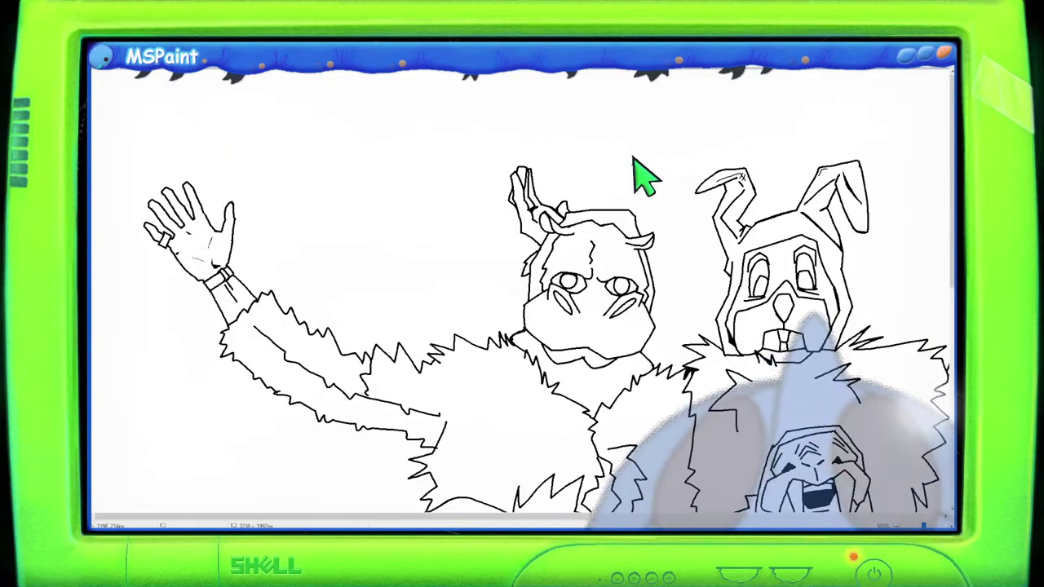
pyautogui.scroll(-2, 632, 167)
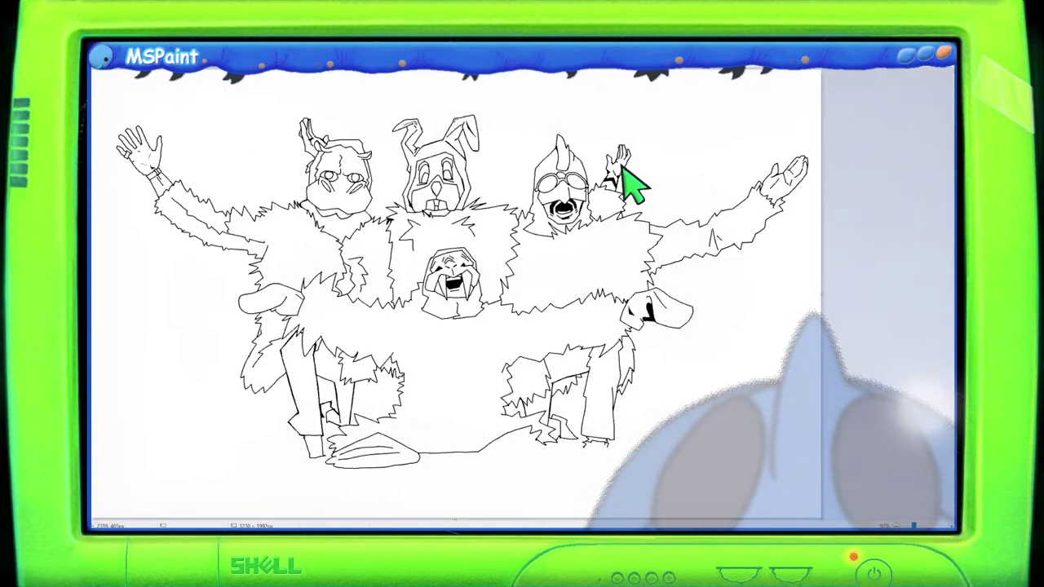
pyautogui.scroll(2, 622, 174)
pyautogui.scroll(-3, 621, 174)
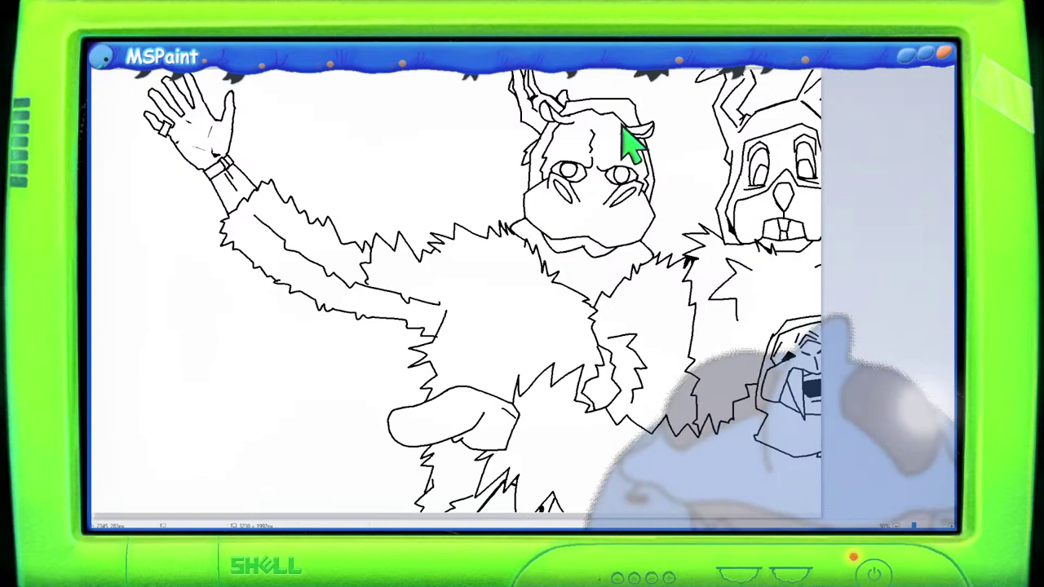
pyautogui.scroll(-3, 632, 147)
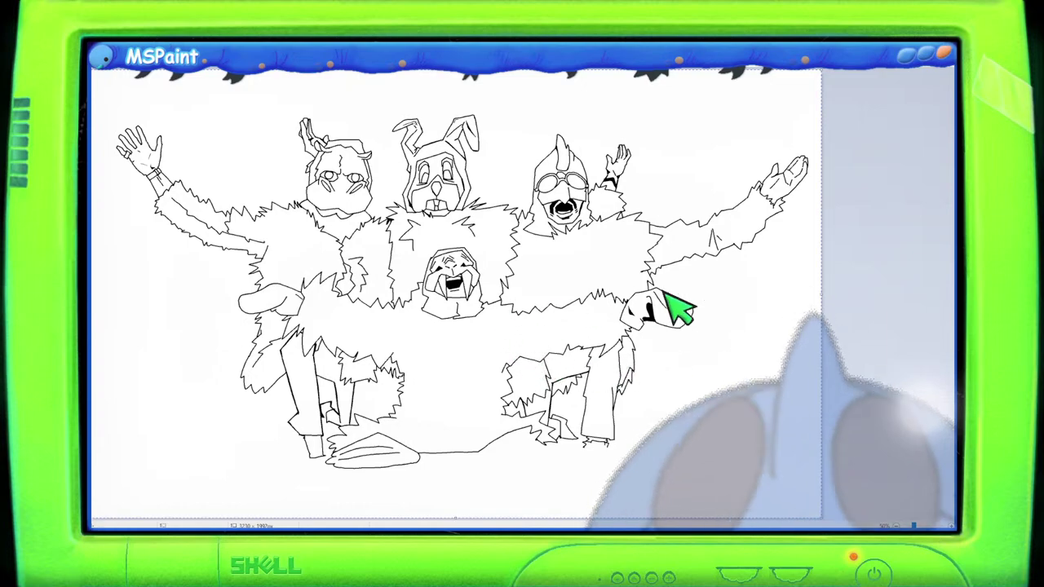
pyautogui.scroll(2, 862, 302)
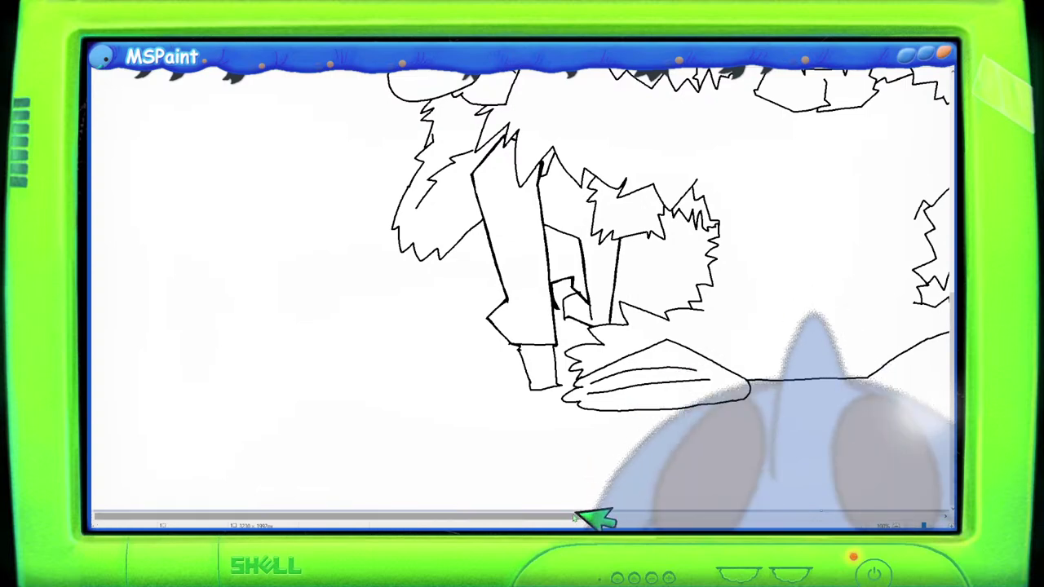
pyautogui.moveTo(595, 519); pyautogui.dragTo(821, 518)
pyautogui.scroll(-1, 573, 387)
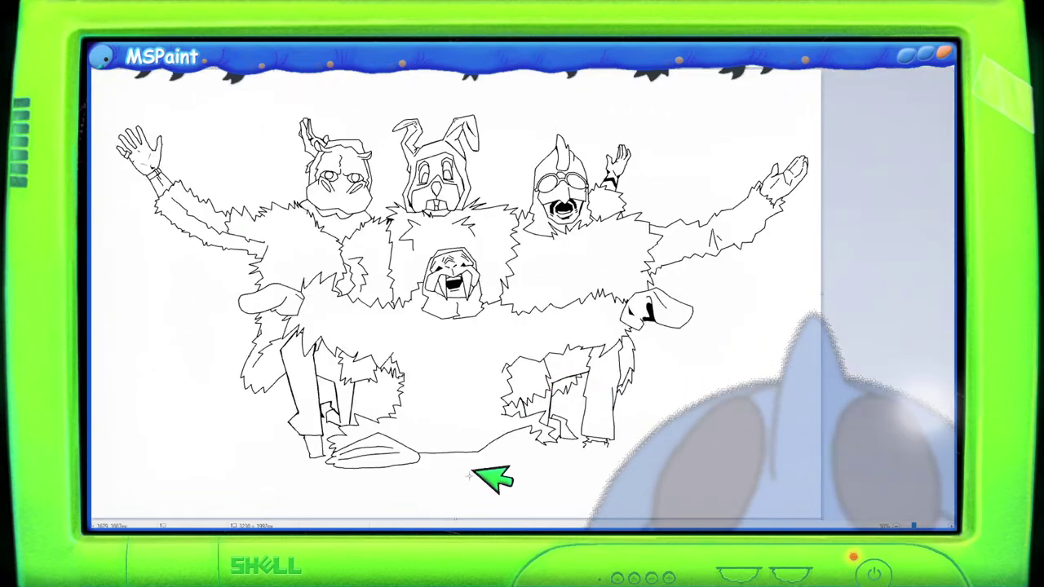
pyautogui.scroll(-1, 565, 463)
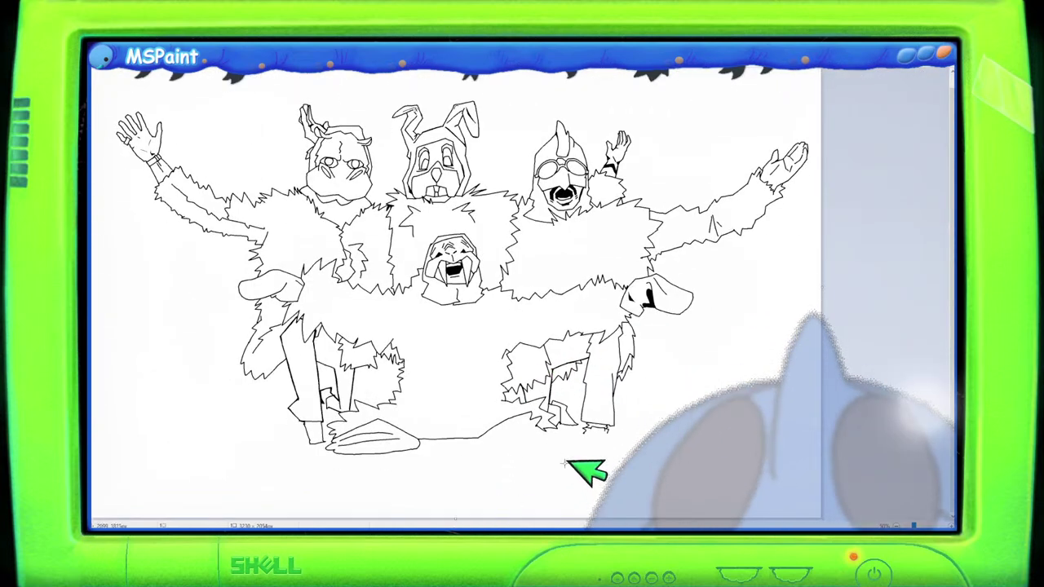
pyautogui.scroll(1, 569, 461)
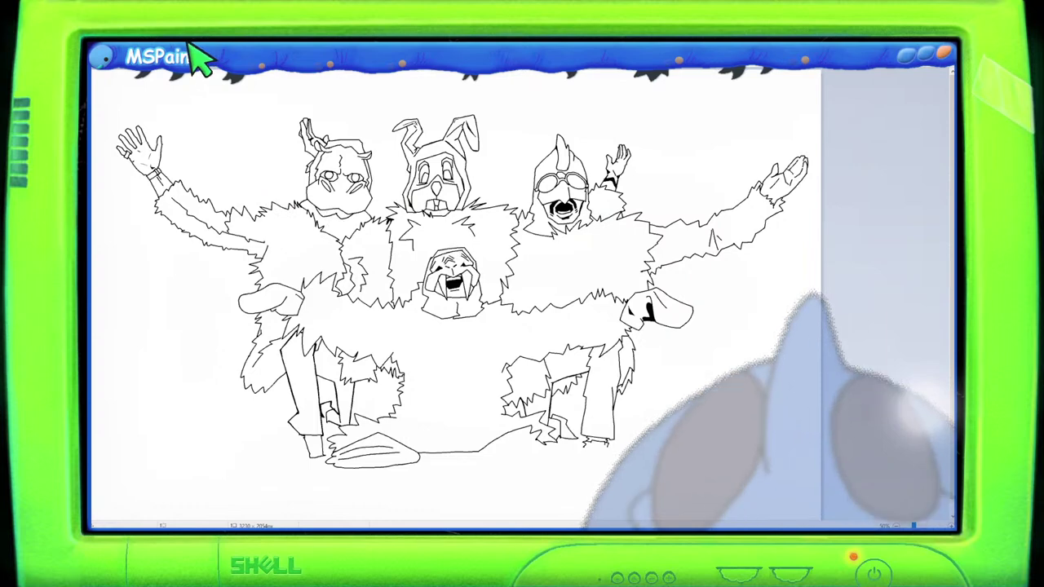
# Step: Fill the central walrus-faced figure's fur coat with solid black
pyautogui.click(421, 328)
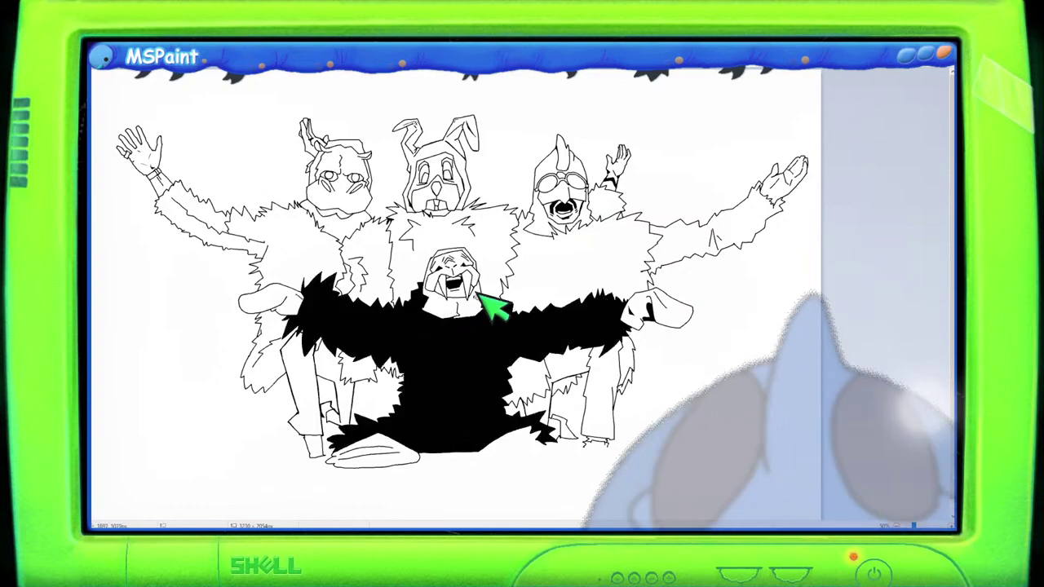
pyautogui.scroll(1, 490, 306)
pyautogui.scroll(-2, 538, 308)
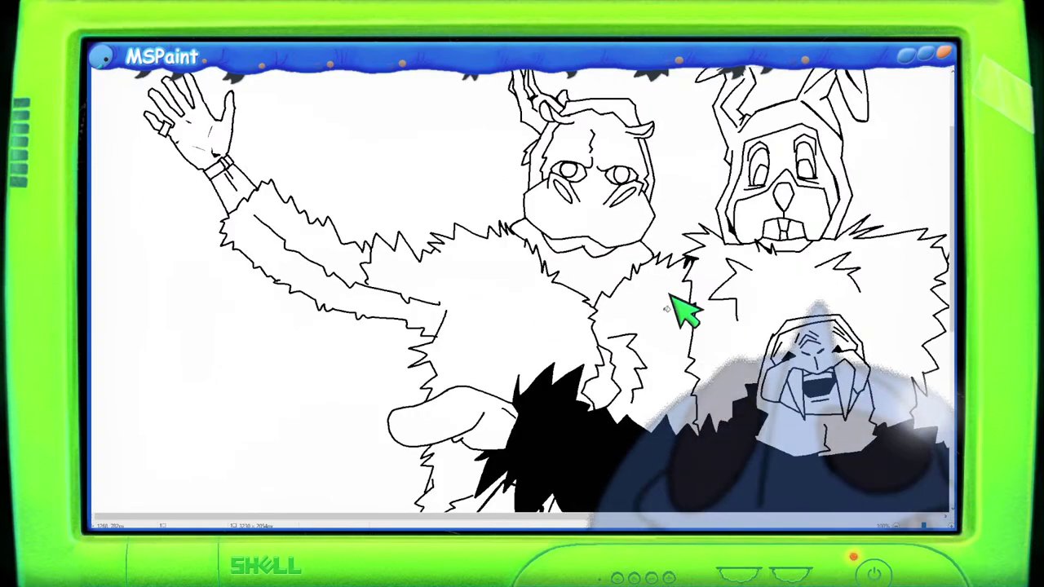
pyautogui.scroll(2, 684, 327)
pyautogui.moveTo(566, 517)
pyautogui.mouseDown()
pyautogui.moveTo(822, 517)
pyautogui.moveTo(792, 517)
pyautogui.mouseUp()
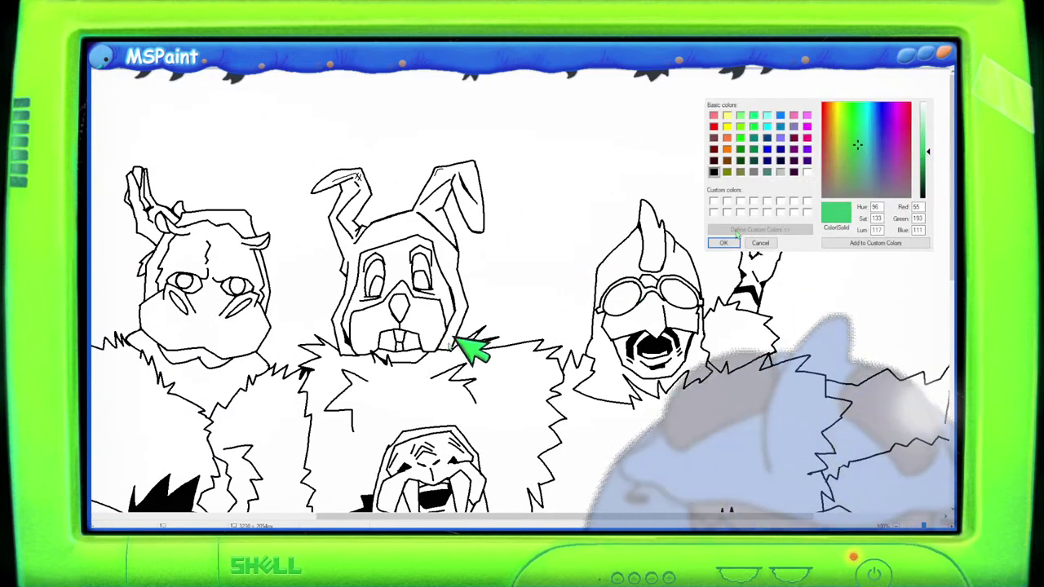
# Step: Confirm the green colour and fill the goggled mohawk character's hood with it
pyautogui.click(724, 243)
pyautogui.click(628, 255)
pyautogui.click(627, 348)
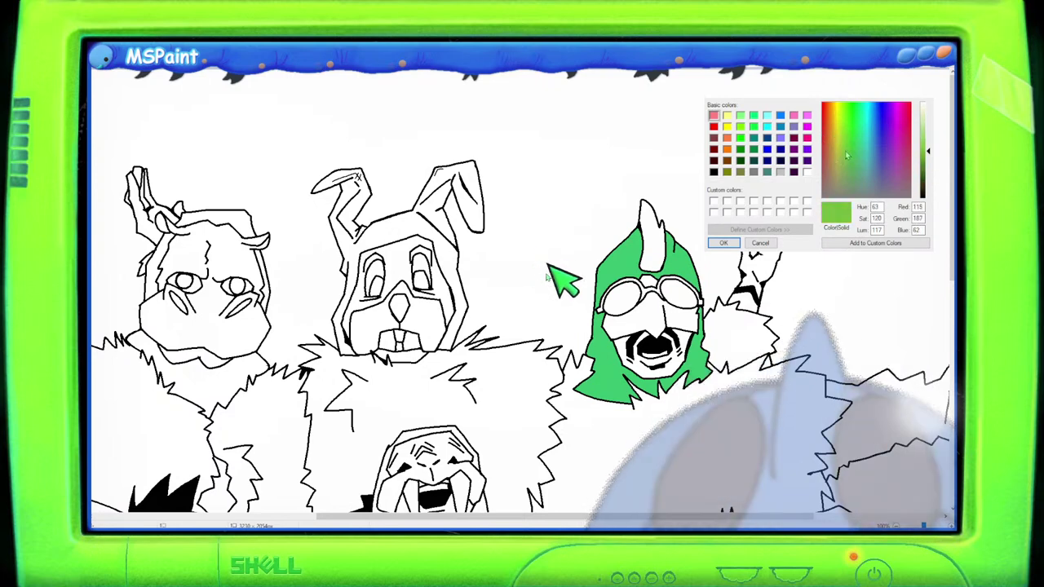
# Step: Mix a pale beige in Edit Colors and fill the rabbit's hood with it
pyautogui.moveTo(847, 155); pyautogui.dragTo(832, 153)
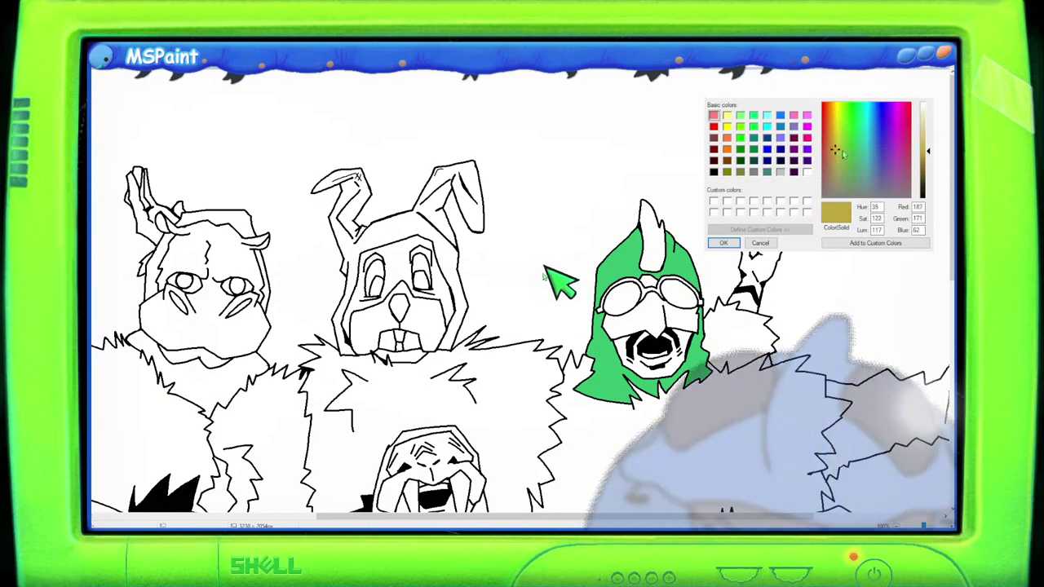
pyautogui.click(926, 126)
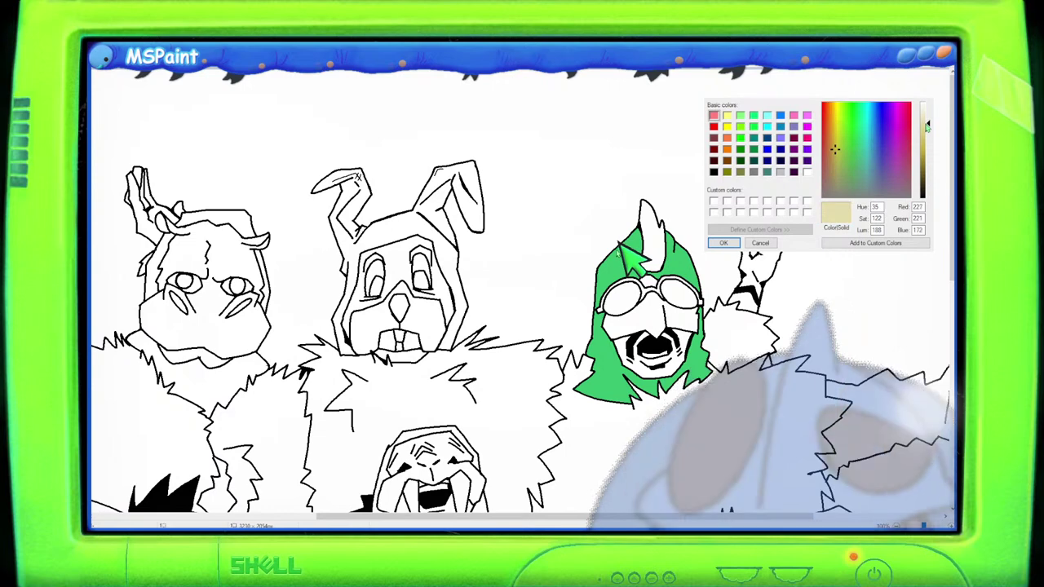
pyautogui.click(837, 166)
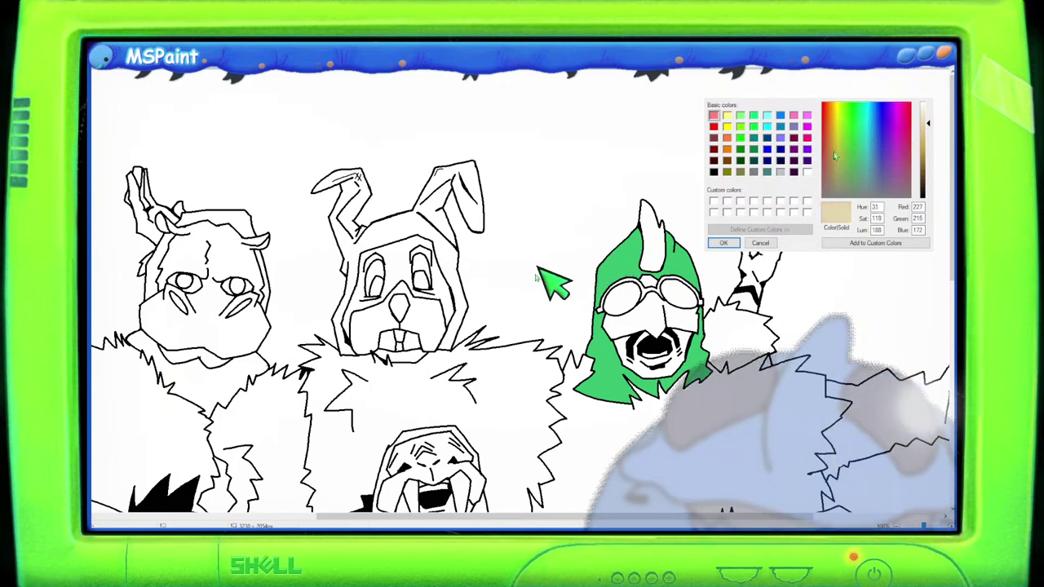
pyautogui.click(838, 155)
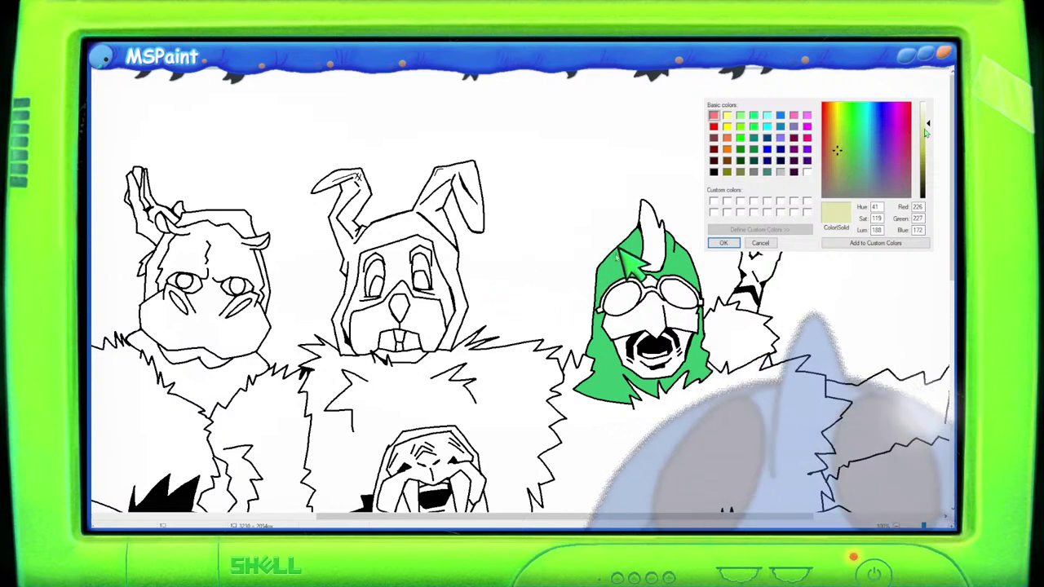
pyautogui.click(832, 167)
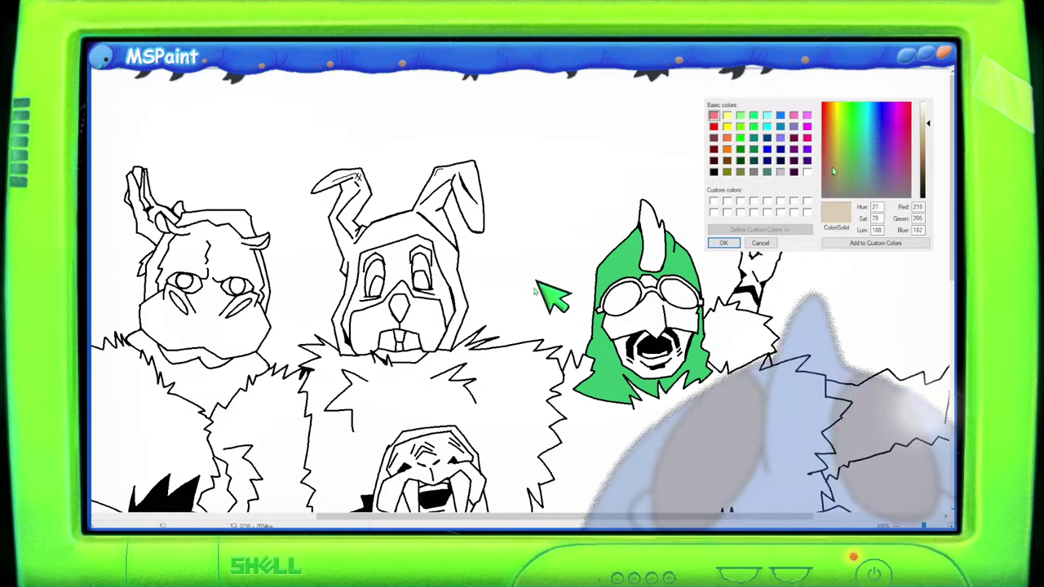
pyautogui.click(831, 166)
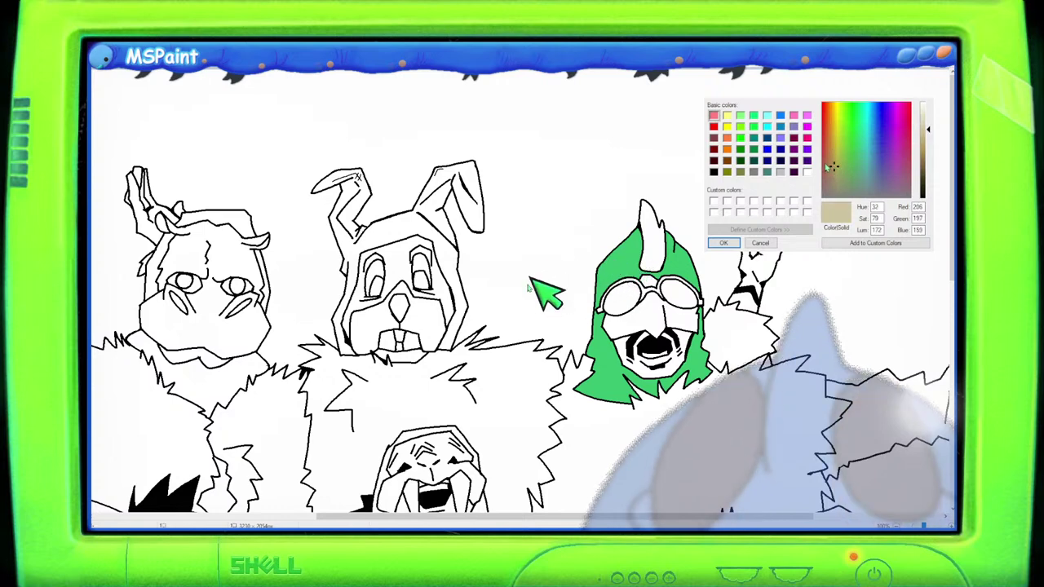
pyautogui.click(834, 158)
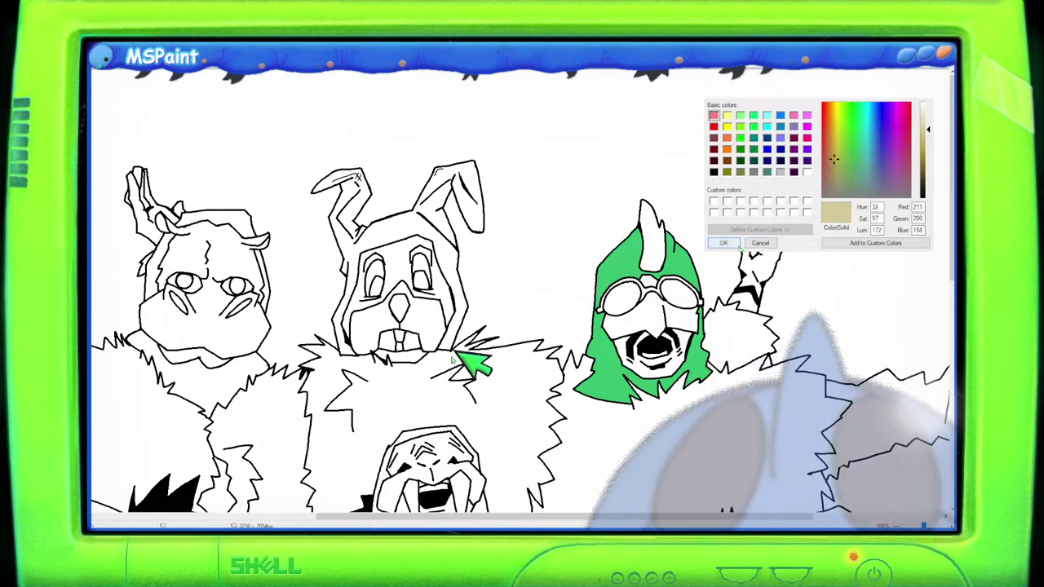
pyautogui.press('Return')
pyautogui.click(402, 217)
pyautogui.moveTo(630, 514); pyautogui.dragTo(465, 514)
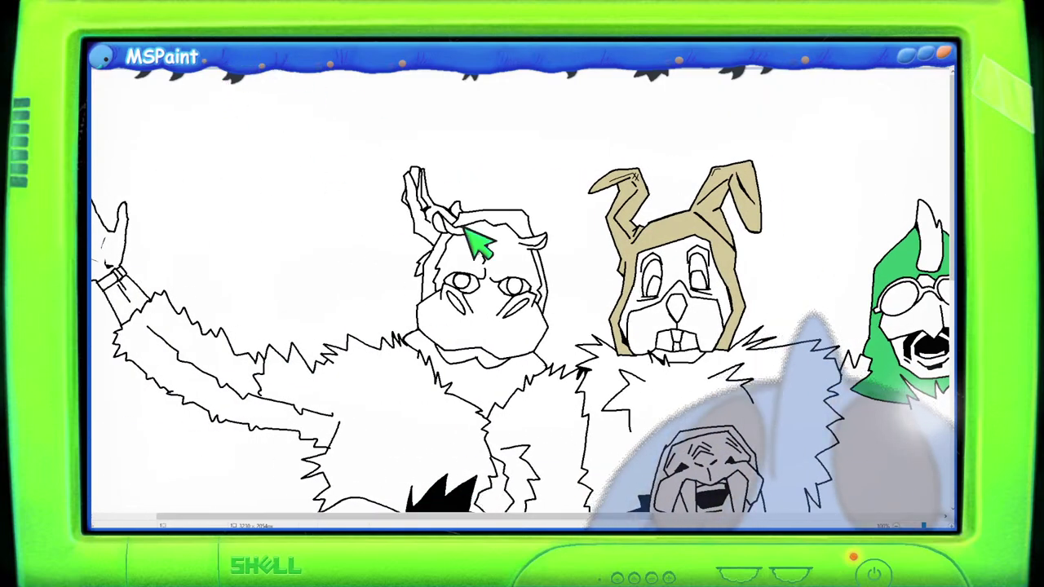
# Step: Mix a yellow-green olive and refill the rabbit's hood with it
pyautogui.moveTo(834, 154); pyautogui.dragTo(840, 165)
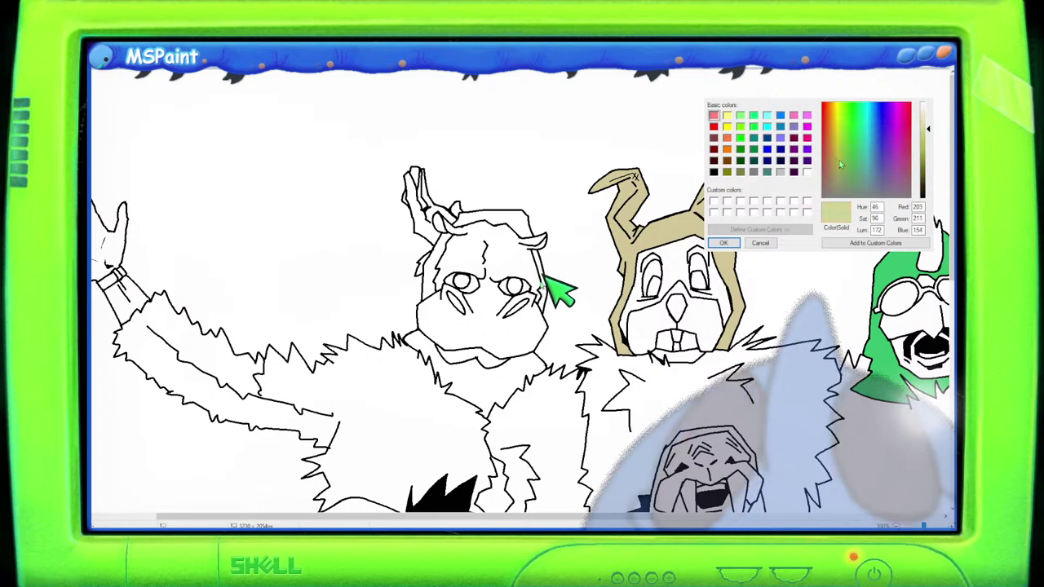
pyautogui.click(723, 242)
pyautogui.click(674, 236)
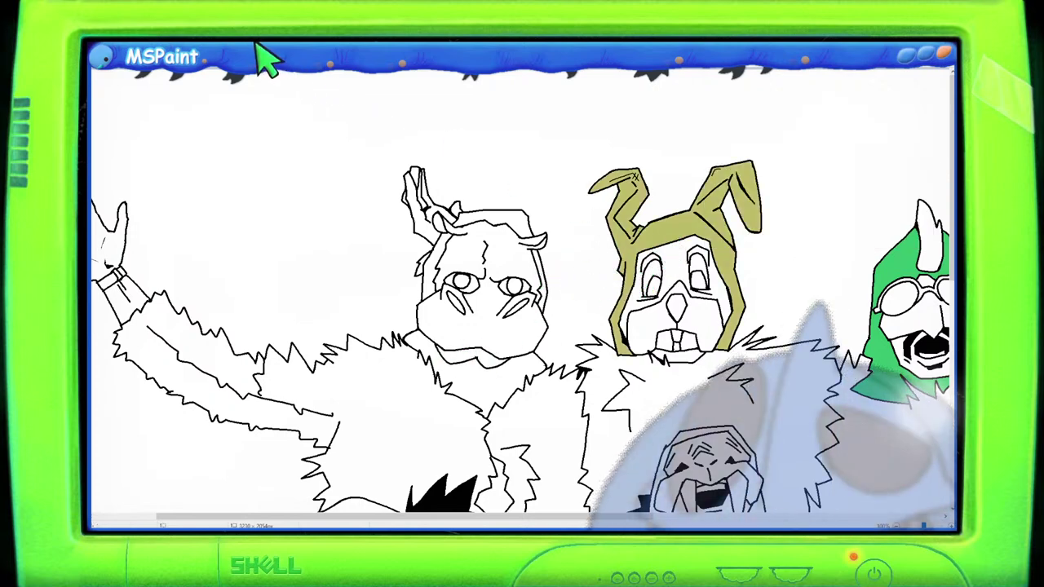
# Step: Pick purple and fill the left character's face with it
pyautogui.click(889, 163)
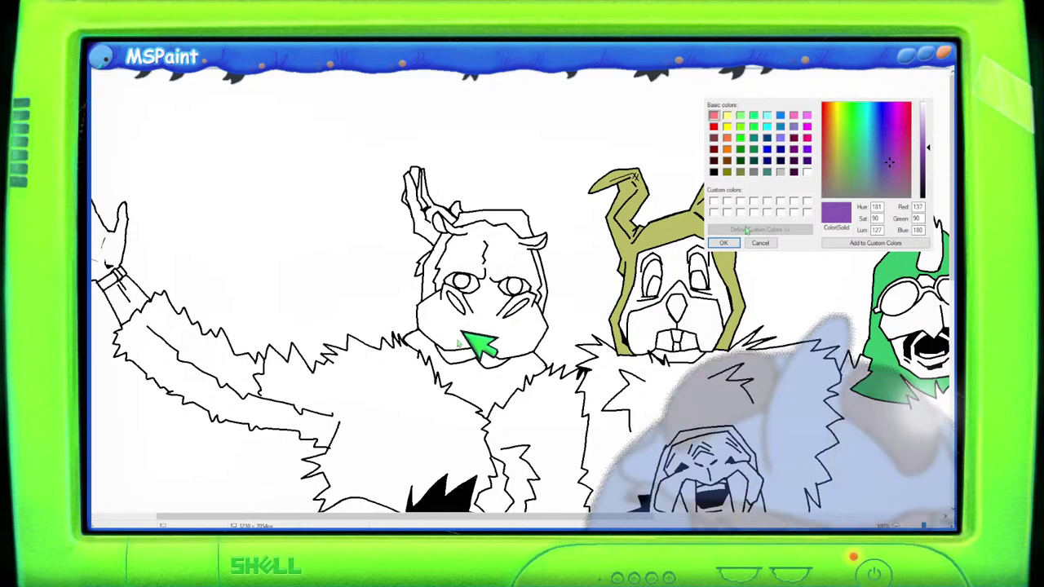
pyautogui.click(724, 245)
pyautogui.click(485, 282)
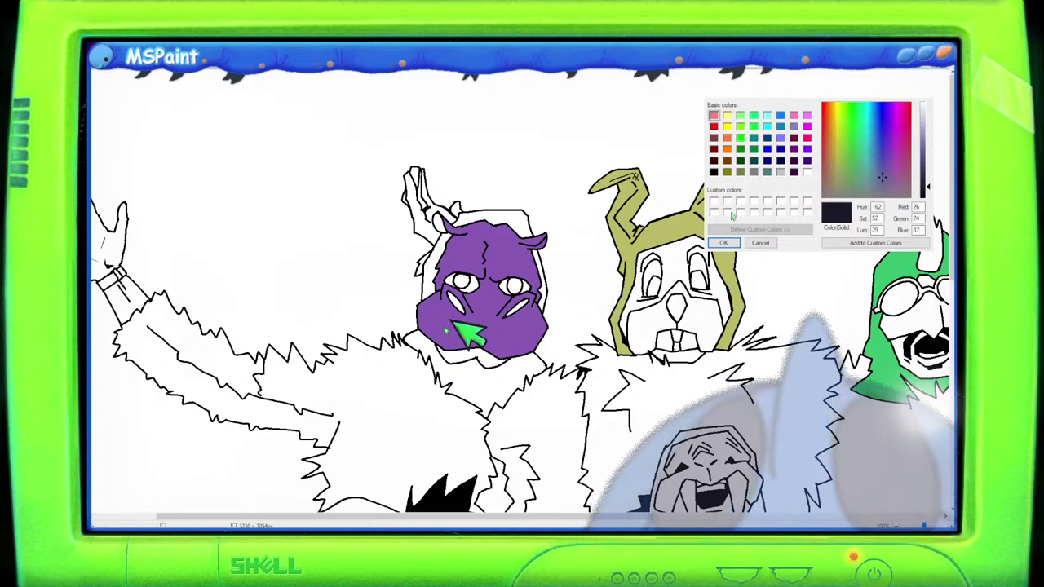
# Step: Fill the hair and beard around the purple face near-black, plus a leftover coat patch
pyautogui.click(526, 225)
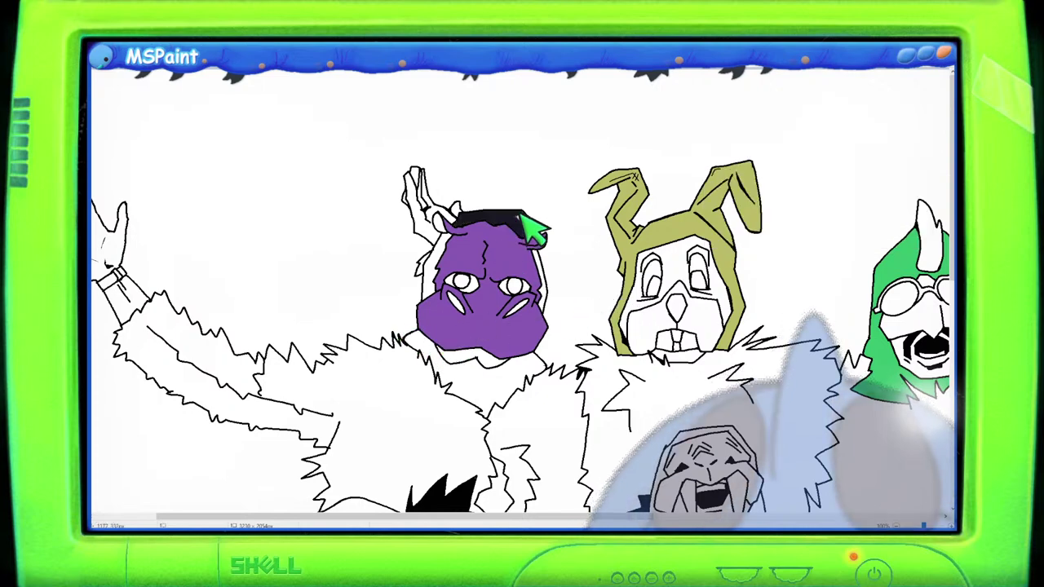
pyautogui.click(435, 265)
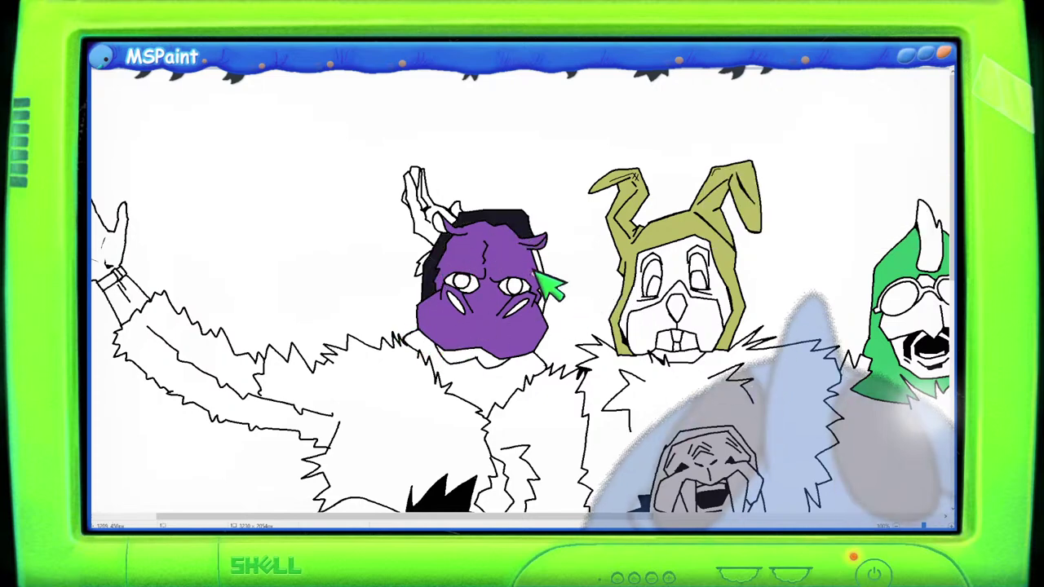
pyautogui.click(477, 359)
pyautogui.scroll(-5, 560, 342)
pyautogui.click(560, 343)
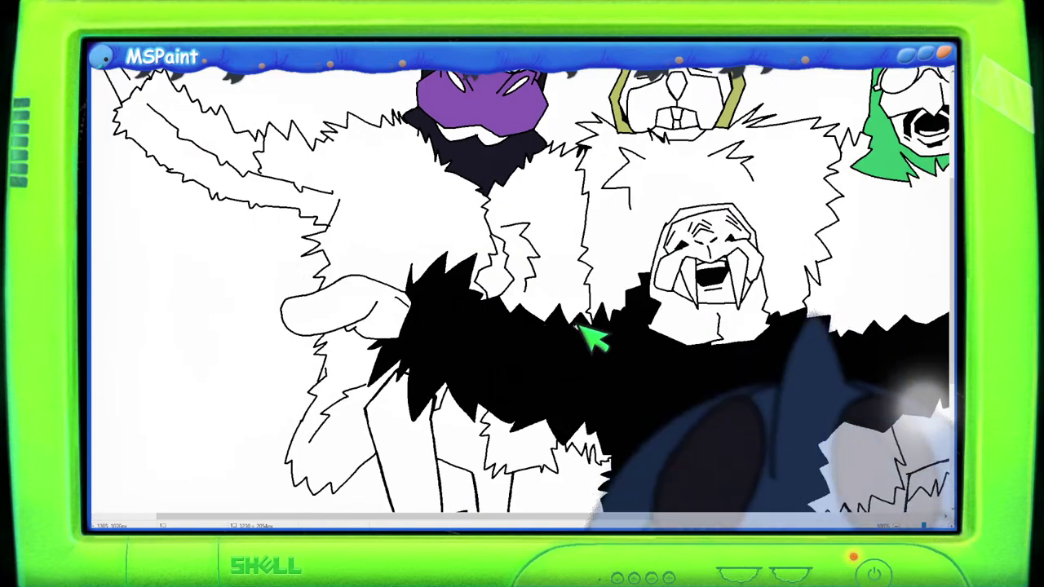
pyautogui.scroll(3, 501, 249)
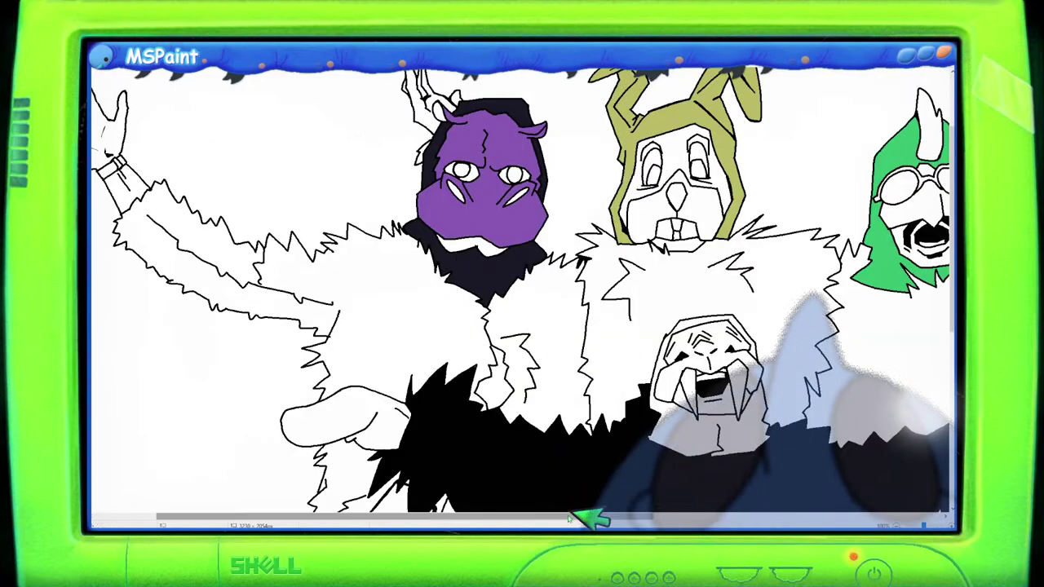
# Step: Mix a slightly softened cyan sky blue and fill the central walrus face with it
pyautogui.moveTo(594, 517); pyautogui.dragTo(661, 483)
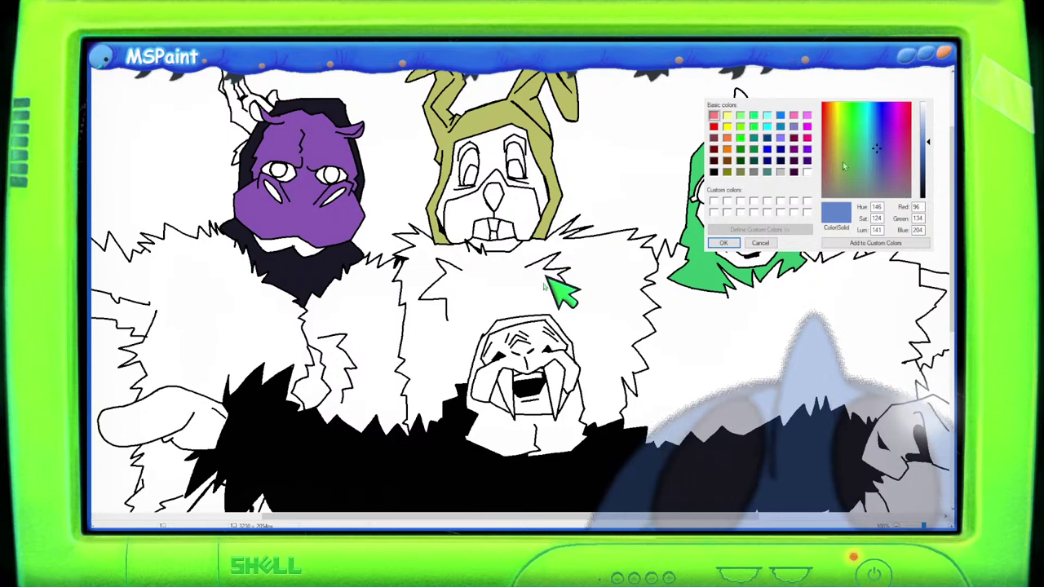
pyautogui.click(870, 132)
pyautogui.moveTo(871, 133); pyautogui.dragTo(873, 142)
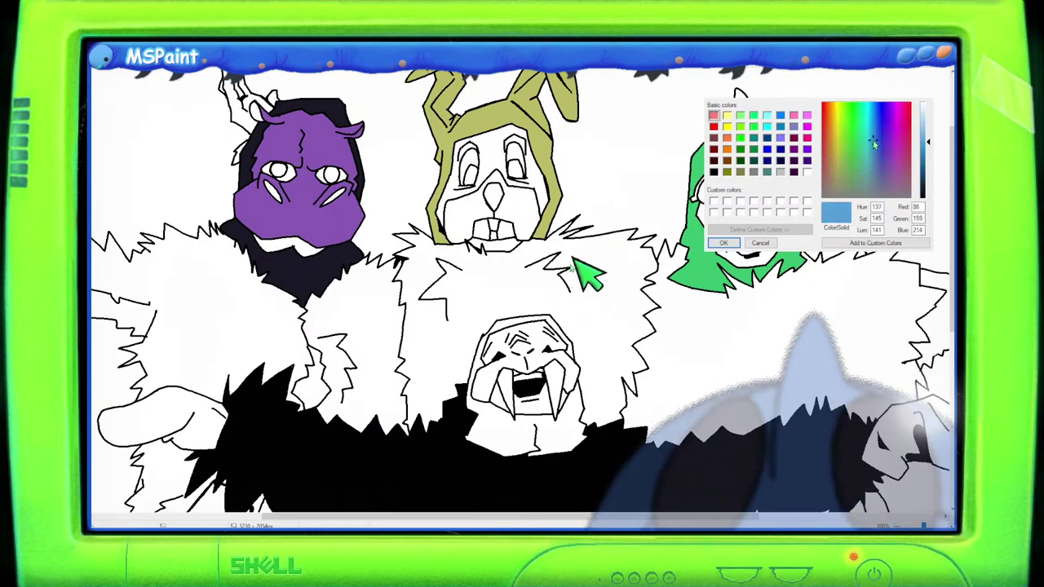
pyautogui.click(734, 242)
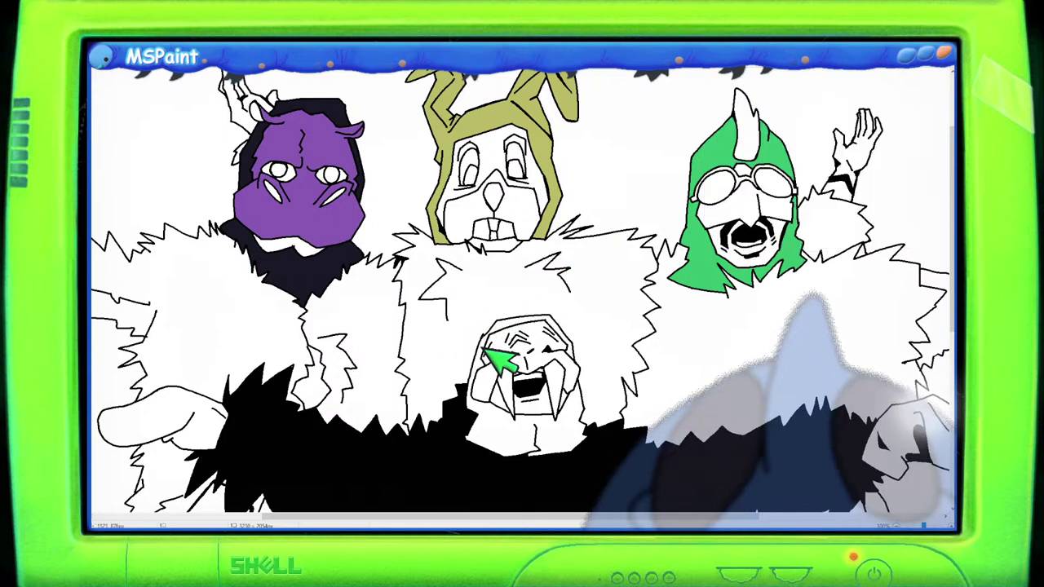
pyautogui.click(523, 357)
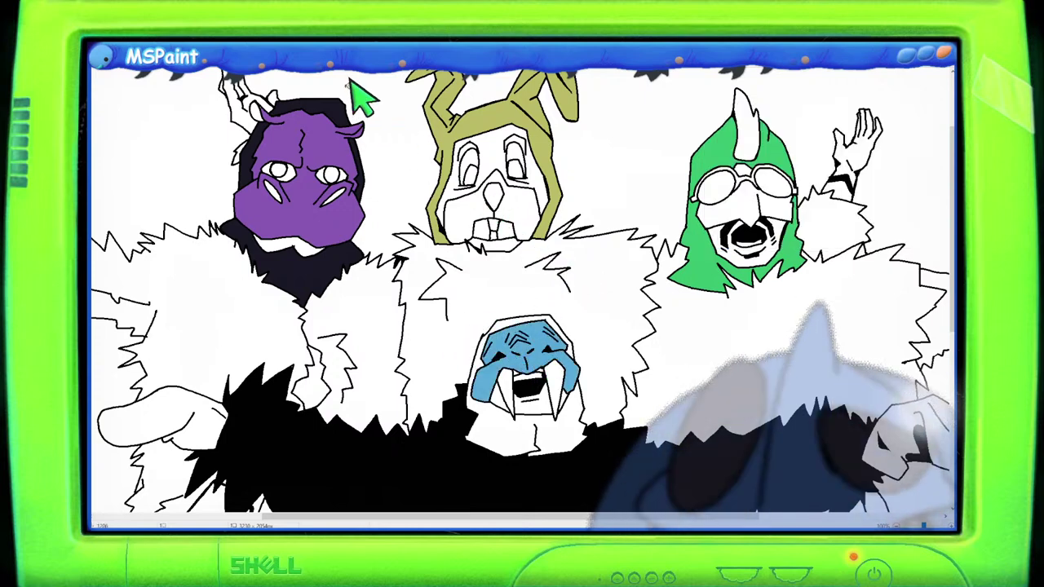
# Step: Mix a less saturated, darker blue and fill the walrus character's hood with it
pyautogui.hotkey('alt', 'h')
pyautogui.press('e')
pyautogui.press('c')
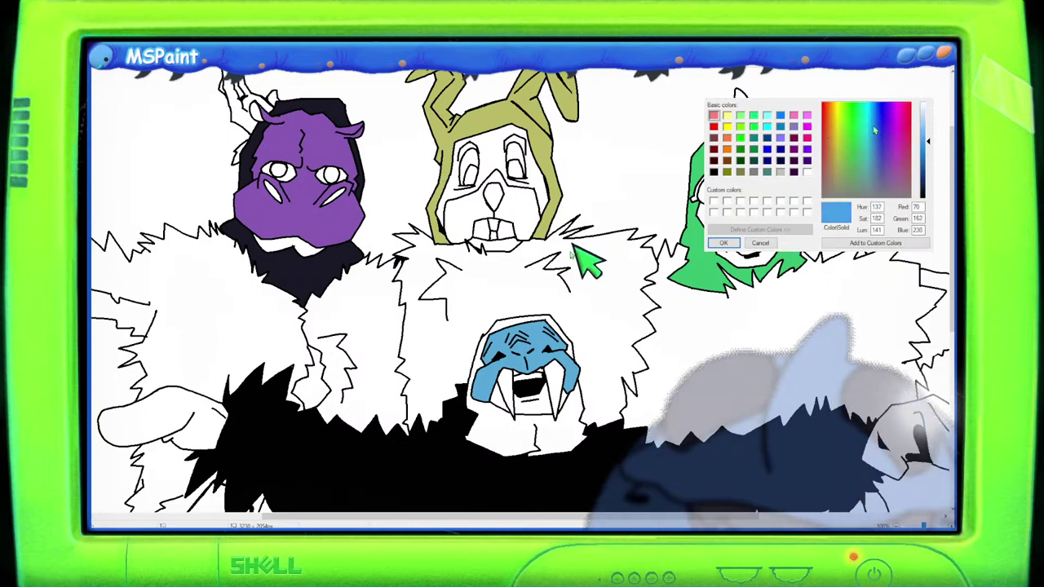
pyautogui.moveTo(878, 130); pyautogui.dragTo(877, 155)
pyautogui.moveTo(924, 130); pyautogui.dragTo(923, 149)
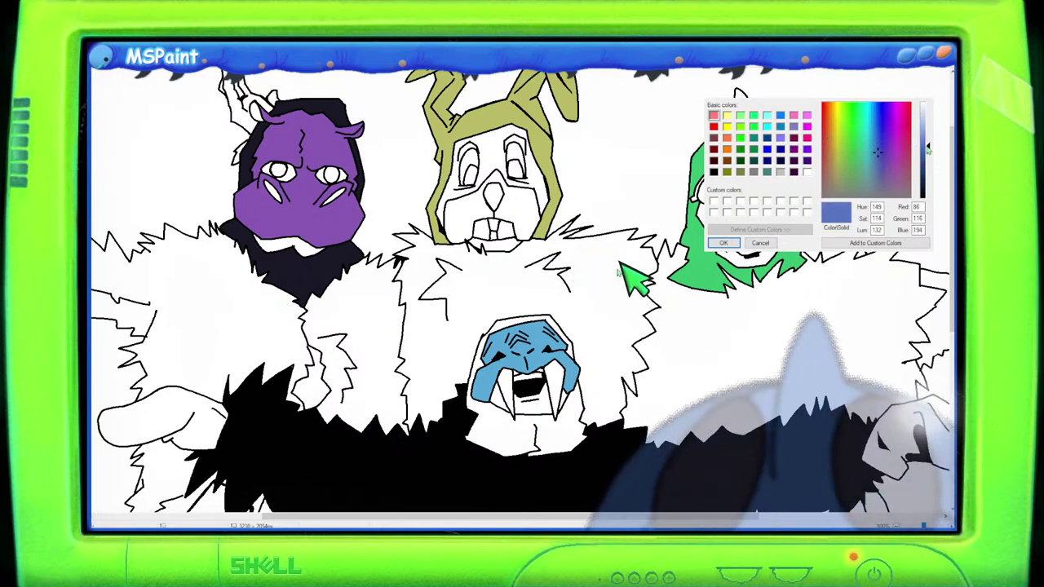
pyautogui.press('Return')
pyautogui.click(484, 359)
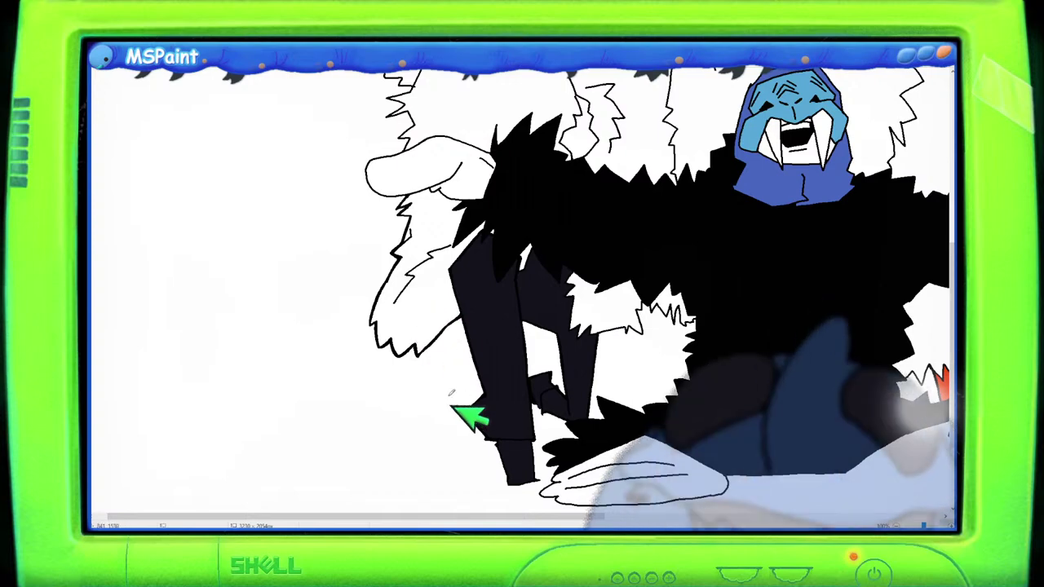
pyautogui.scroll(3, 420, 361)
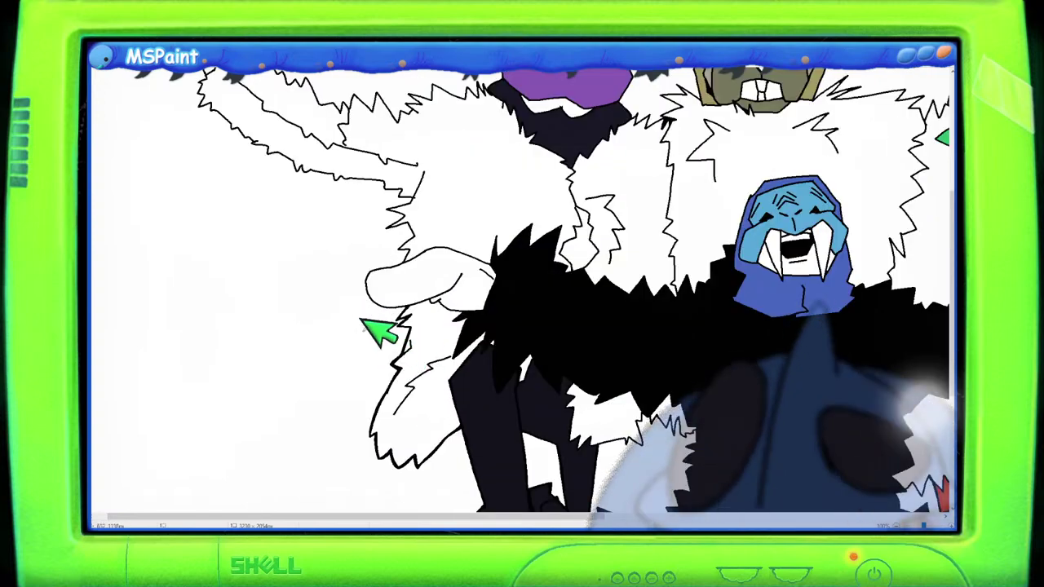
pyautogui.scroll(-3, 408, 345)
pyautogui.scroll(3, 403, 345)
pyautogui.scroll(-4, 438, 345)
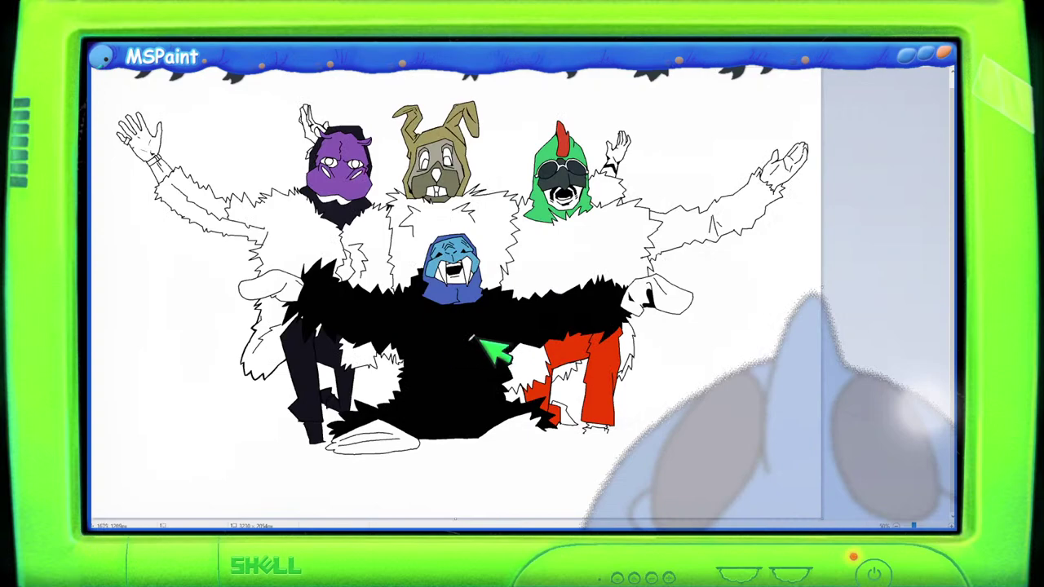
pyautogui.scroll(3, 380, 332)
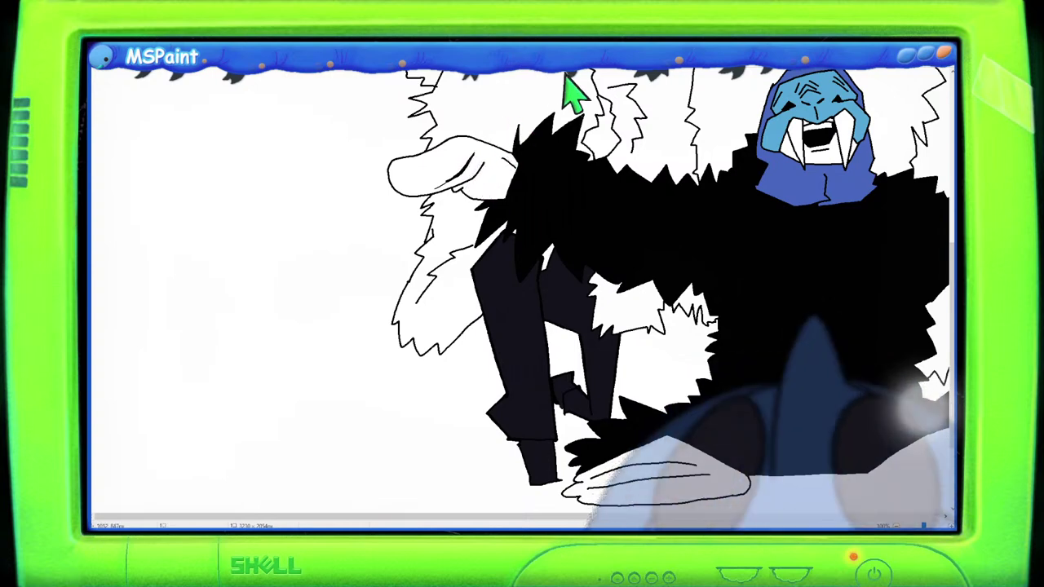
pyautogui.scroll(2, 629, 233)
pyautogui.scroll(2, 685, 237)
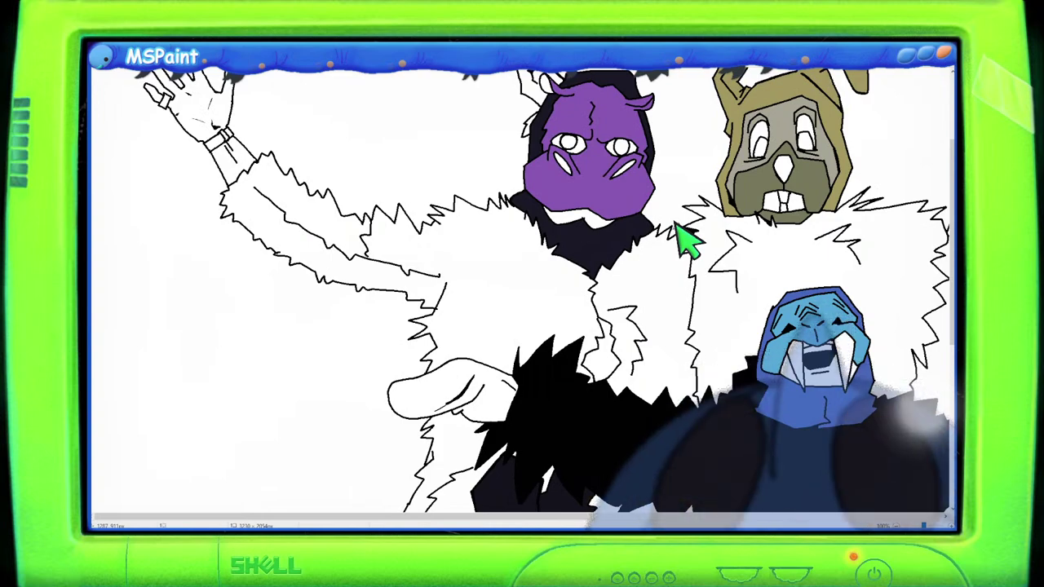
pyautogui.scroll(-3, 851, 368)
pyautogui.moveTo(577, 516); pyautogui.dragTo(795, 516)
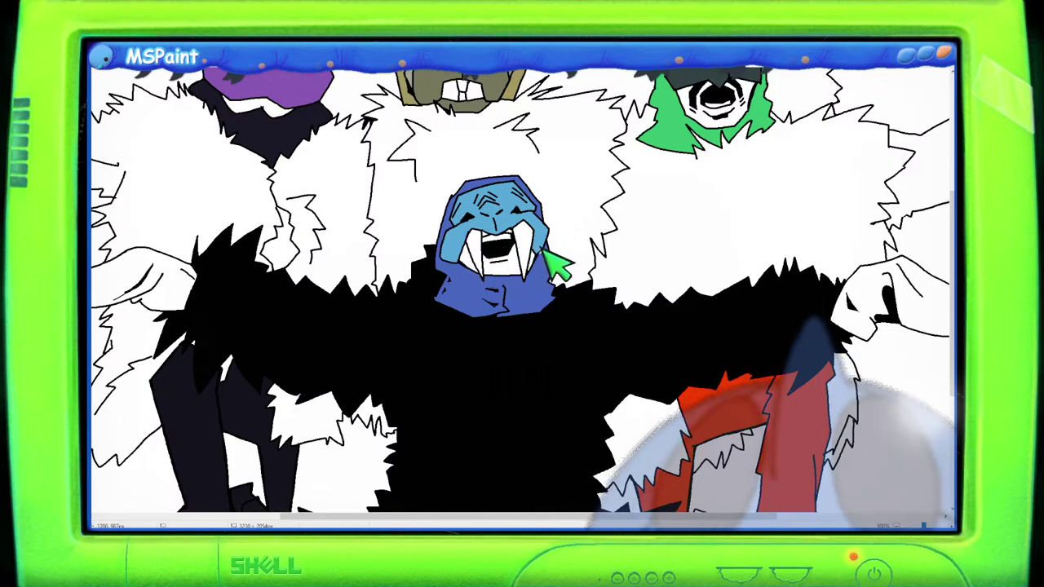
pyautogui.scroll(3, 571, 233)
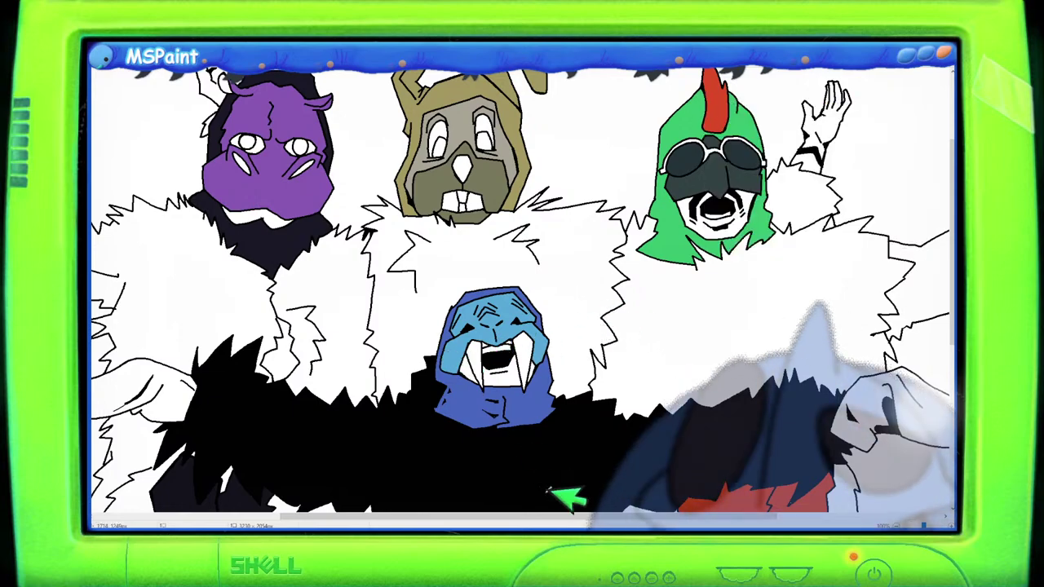
pyautogui.moveTo(566, 517); pyautogui.dragTo(482, 514)
pyautogui.scroll(3, 350, 228)
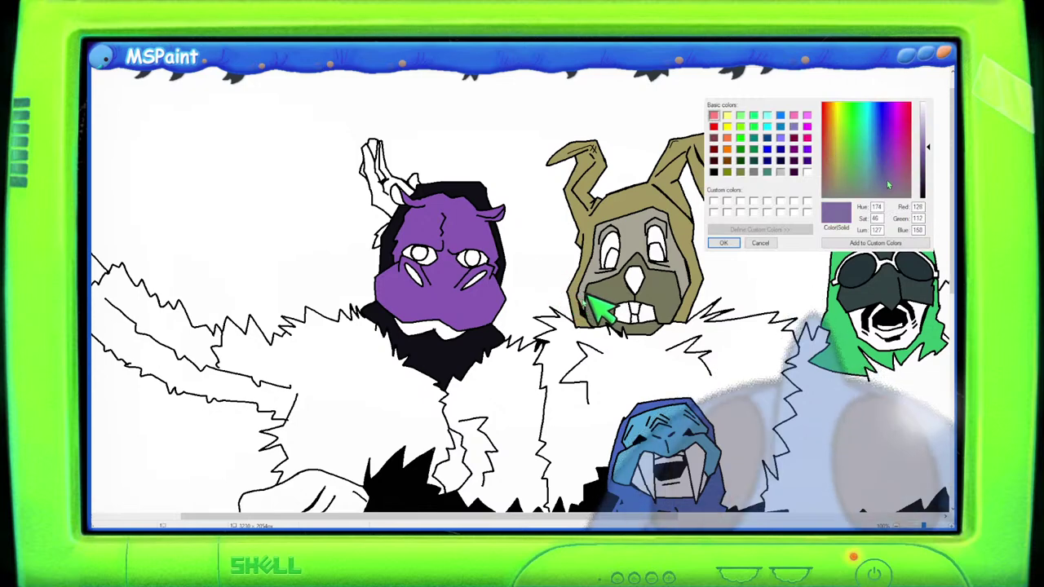
# Step: Lower the purple's luminance to 95 and refill the horned head with that muted purple
pyautogui.click(923, 163)
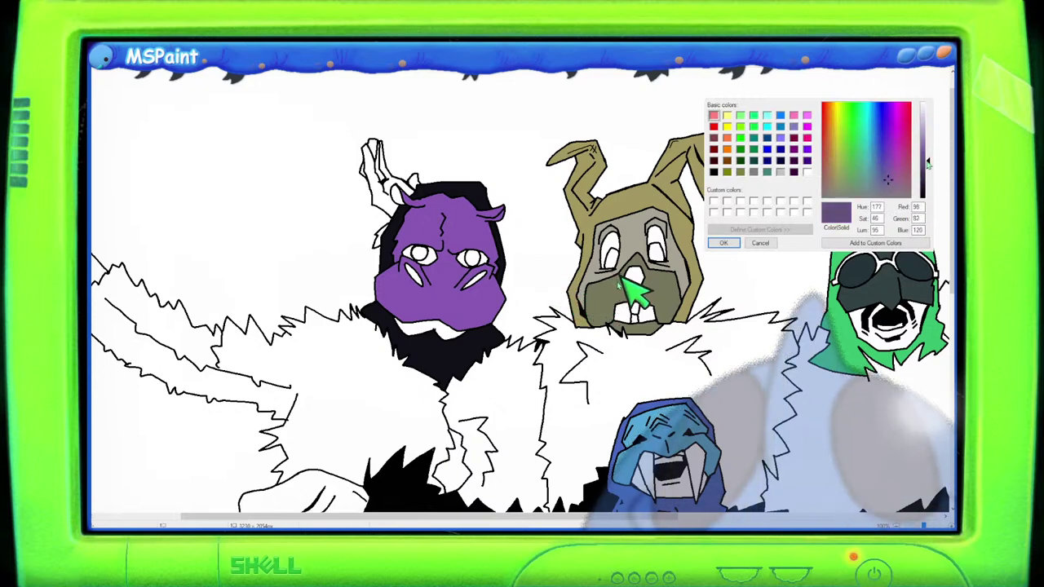
pyautogui.press('Return')
pyautogui.click(454, 299)
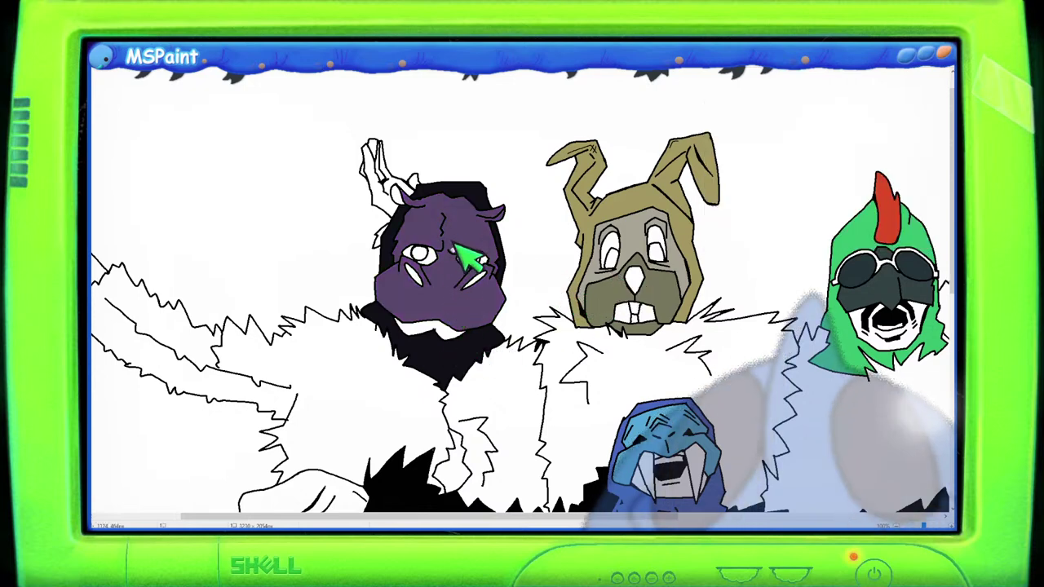
pyautogui.scroll(-3, 517, 335)
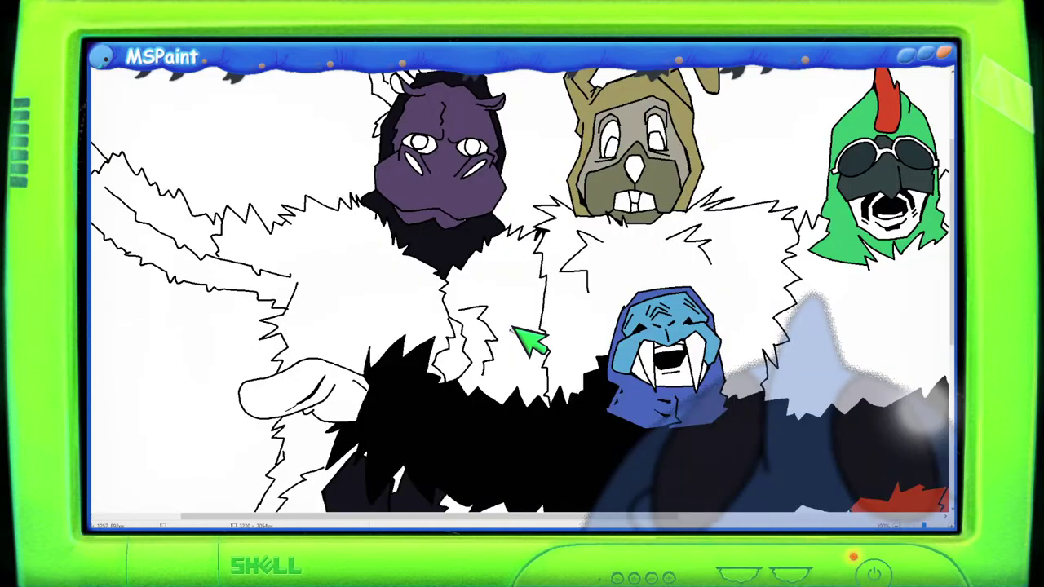
pyautogui.scroll(3, 514, 328)
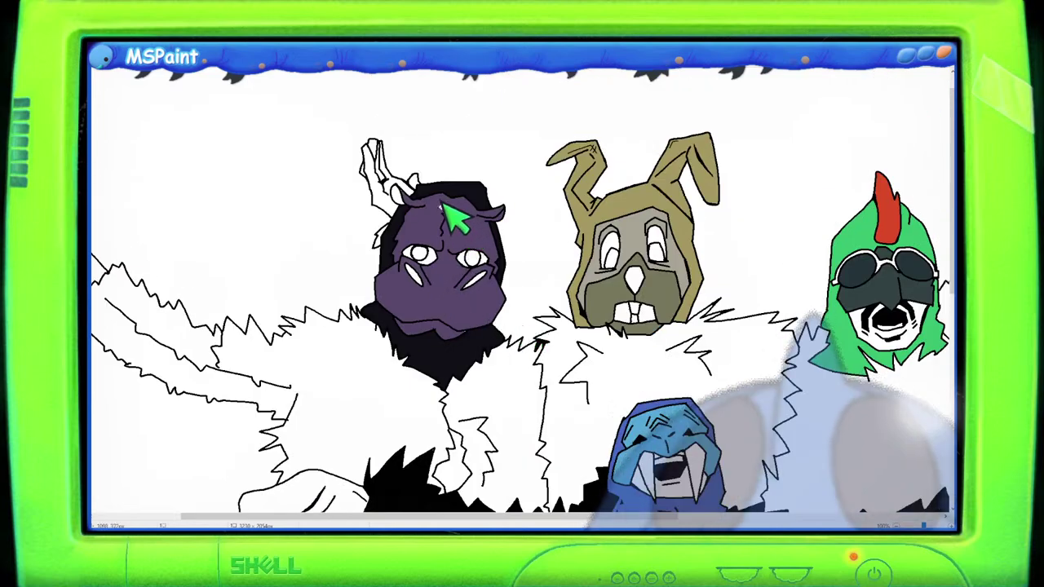
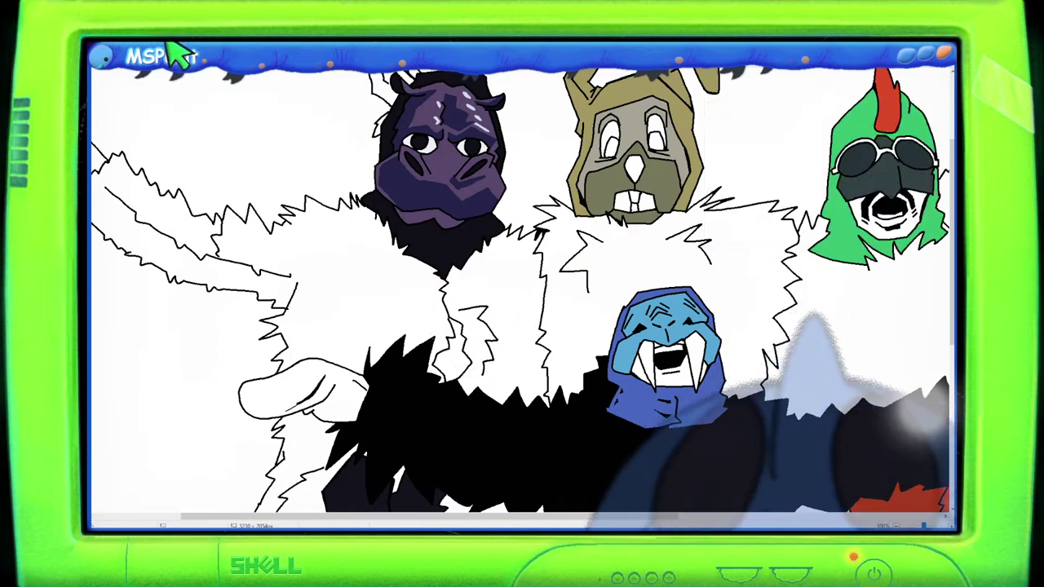
# Step: Fill the left fur, the fur beside the purple head and the lower left arm light grey
pyautogui.click(335, 274)
pyautogui.click(495, 293)
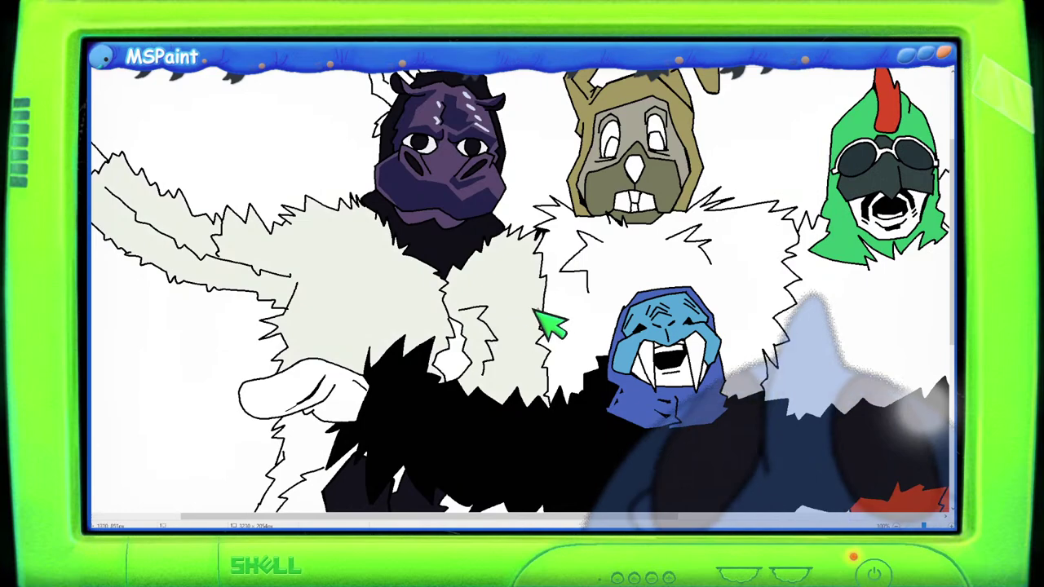
pyautogui.scroll(-3, 489, 302)
pyautogui.click(314, 342)
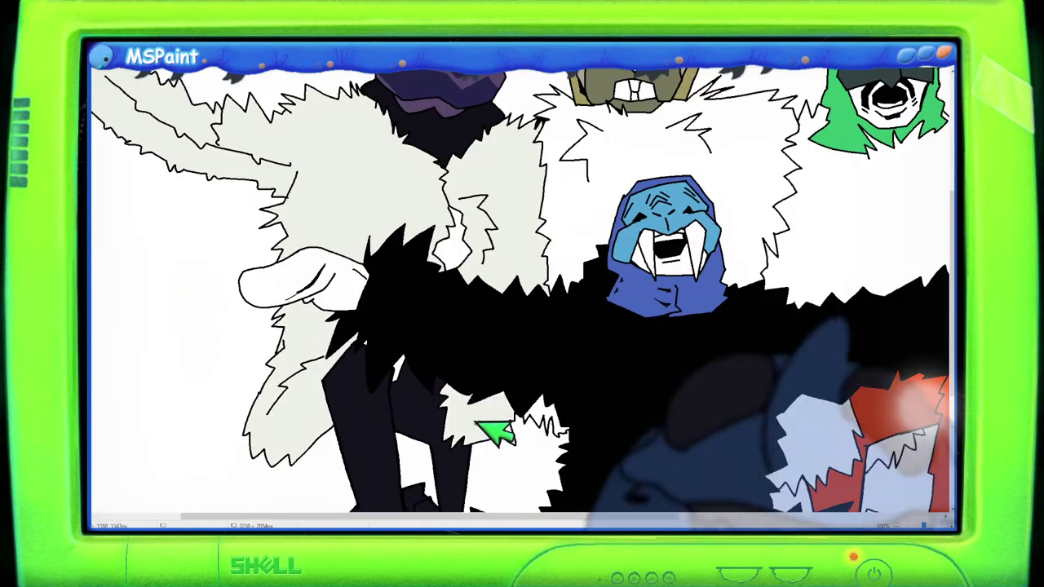
pyautogui.scroll(3, 550, 285)
# Step: Mix a new light grey and fill the fur between the rabbit and walrus
pyautogui.click(264, 52)
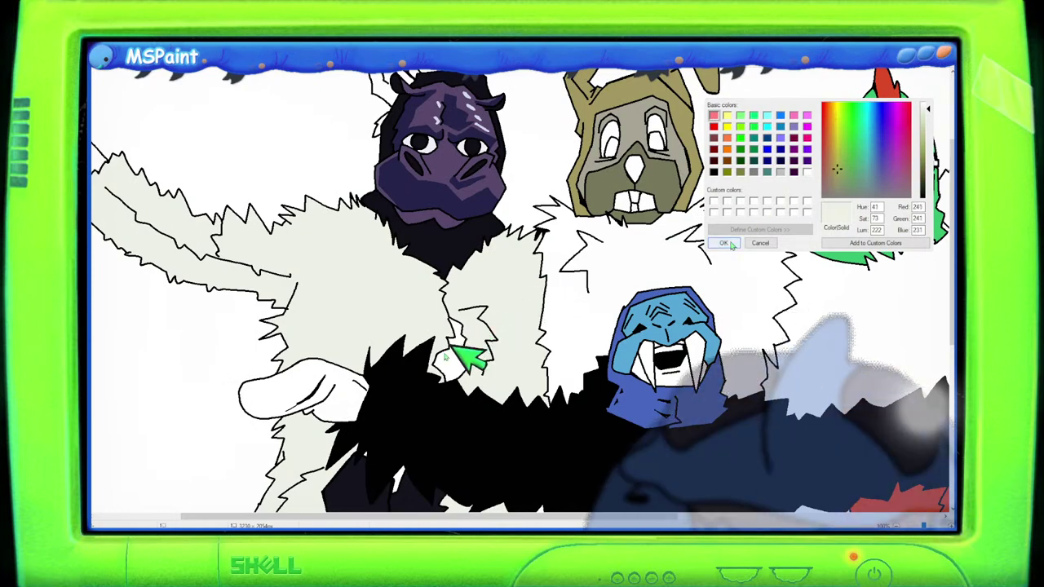
pyautogui.press('Return')
pyautogui.click(574, 302)
pyautogui.scroll(3, 522, 286)
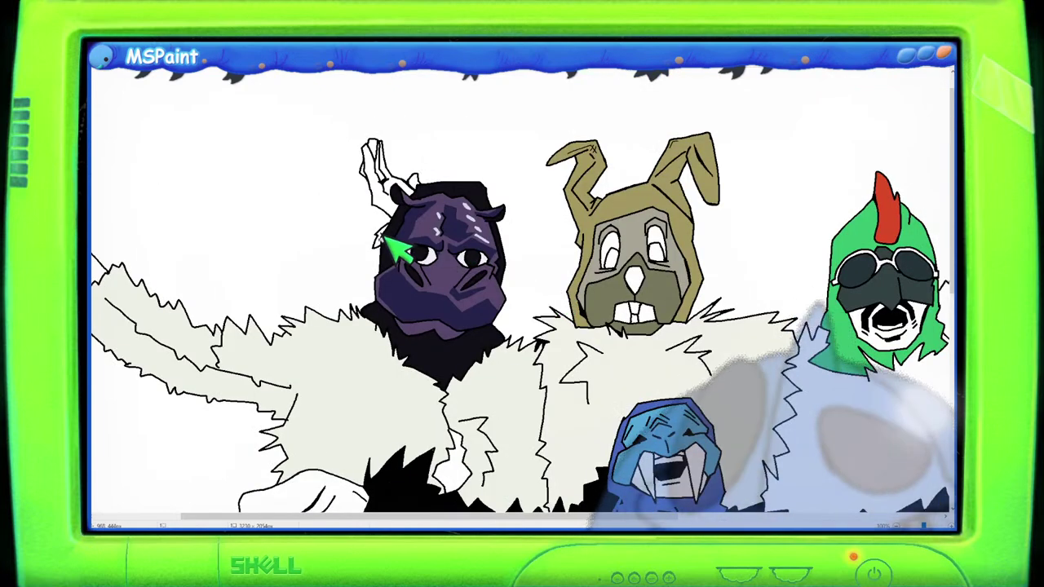
pyautogui.scroll(-6, 473, 327)
pyautogui.scroll(2, 560, 518)
# Step: Confirm another light grey and fill the central white fur and the right arm's fur
pyautogui.moveTo(560, 518); pyautogui.dragTo(726, 518)
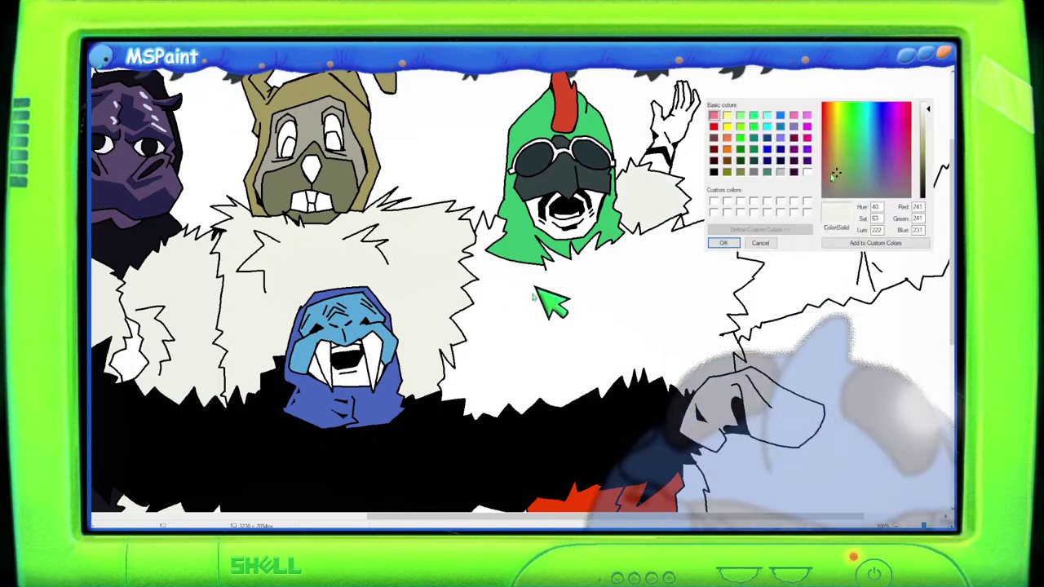
pyautogui.press('Return')
pyautogui.click(497, 354)
pyautogui.click(791, 289)
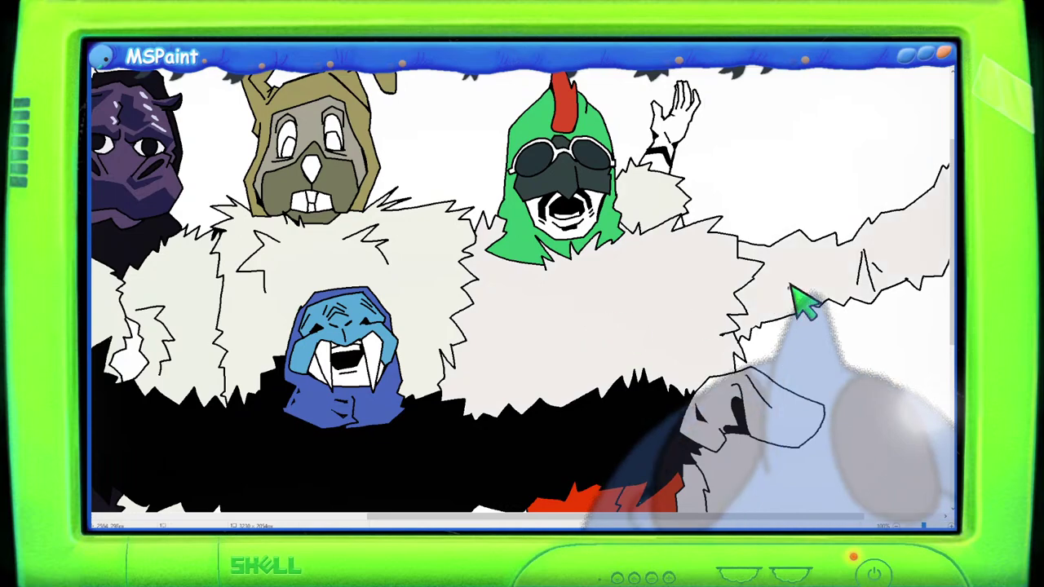
pyautogui.scroll(-2, 803, 304)
pyautogui.scroll(2, 757, 290)
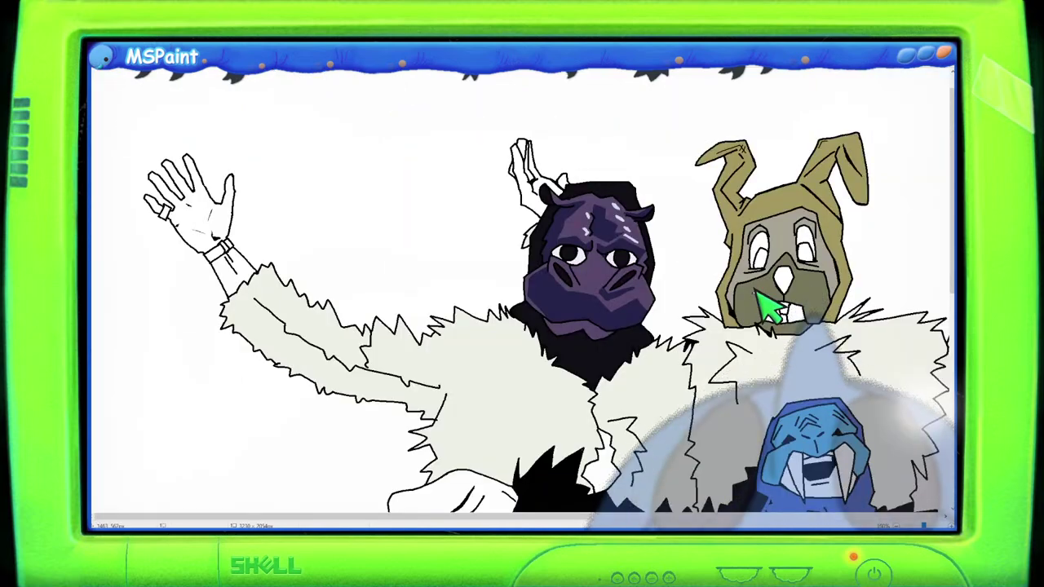
pyautogui.scroll(-2, 767, 309)
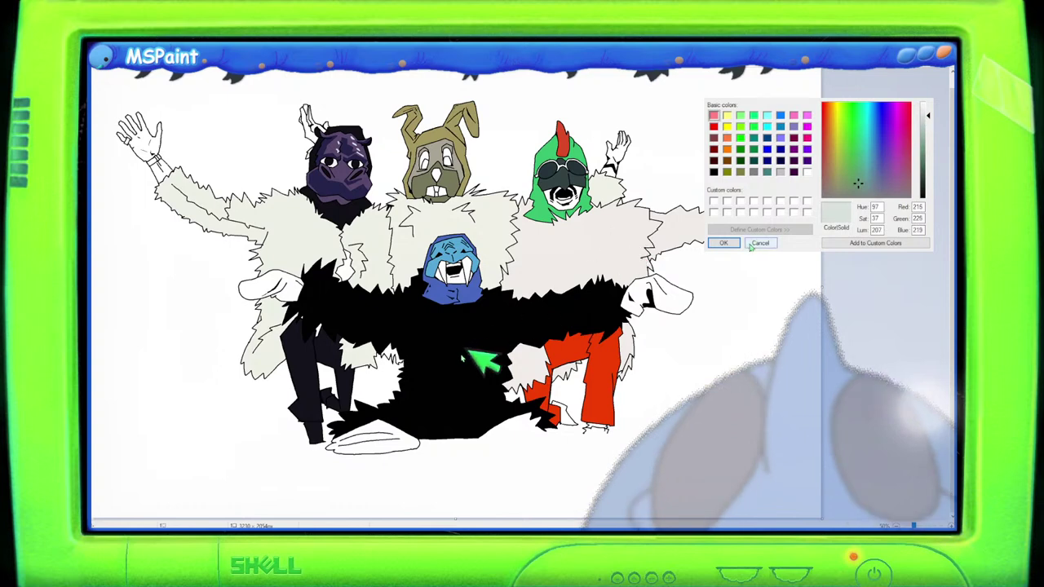
# Step: Fill the trousers' white patch red, then mix a pale bluish grey (234, 235, 238) for the left fur
pyautogui.press('Return')
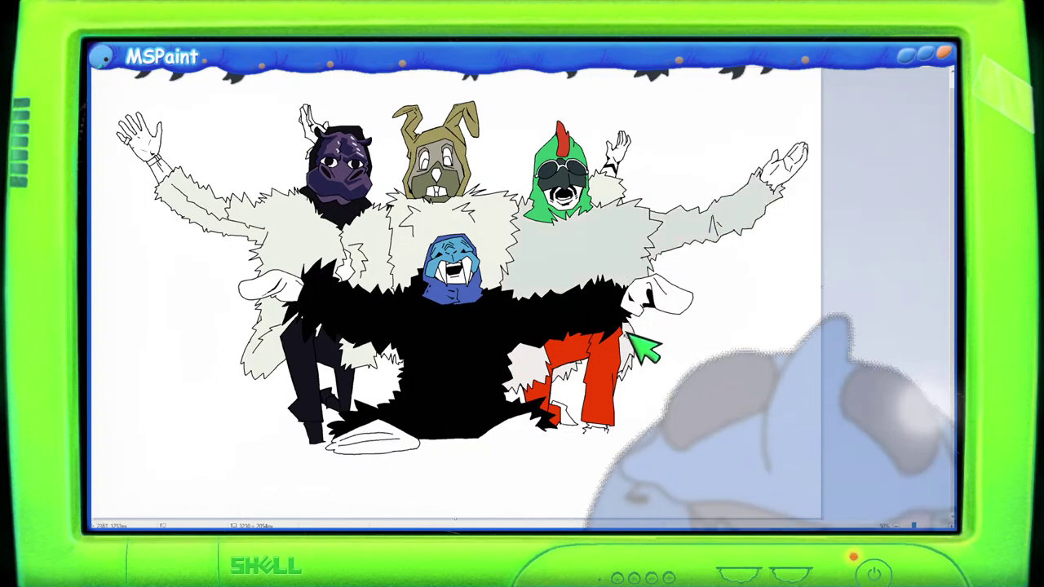
pyautogui.click(567, 377)
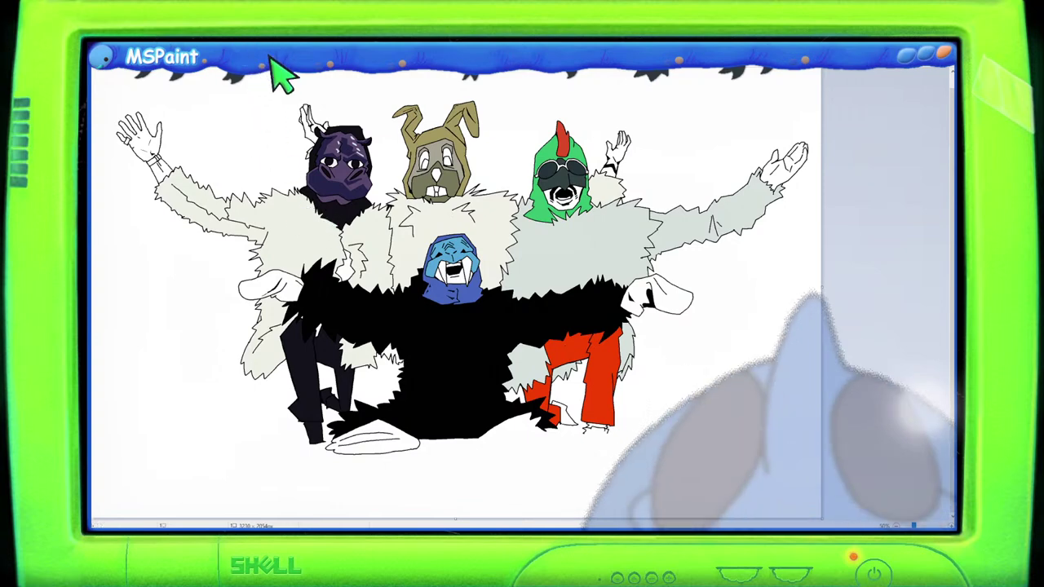
pyautogui.moveTo(883, 192); pyautogui.dragTo(877, 188)
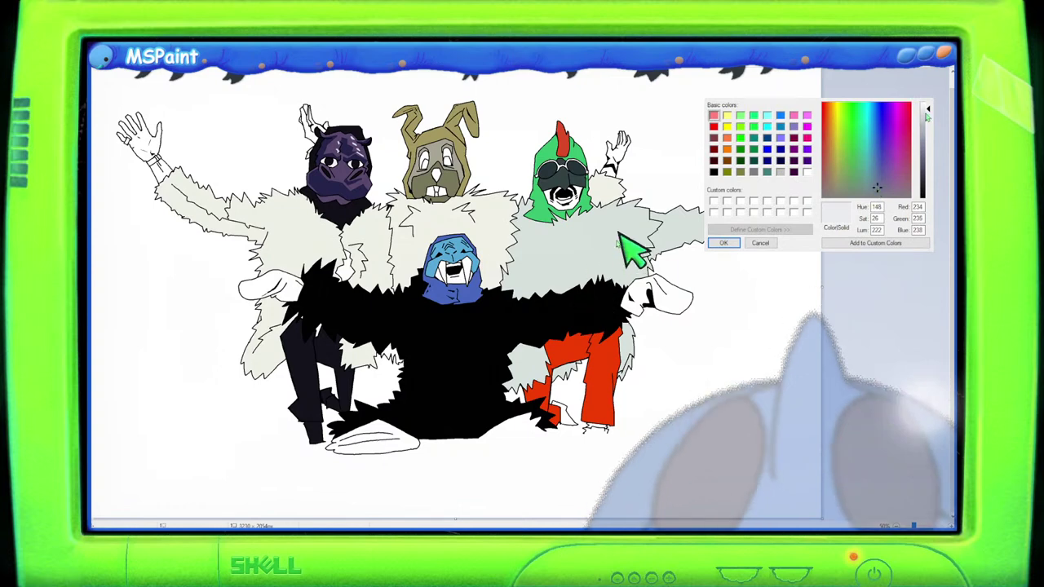
pyautogui.press('Return')
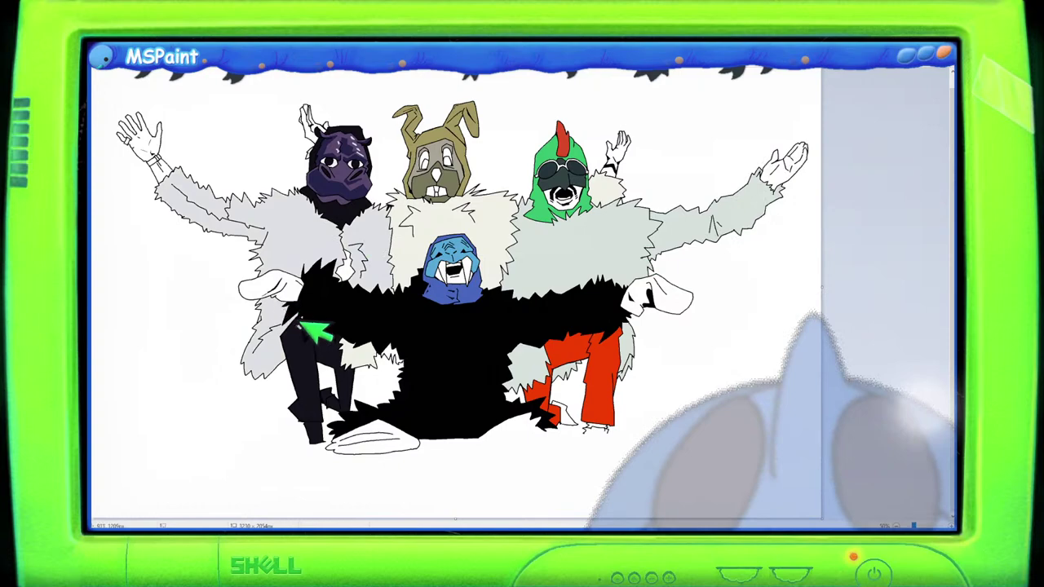
pyautogui.scroll(3, 359, 347)
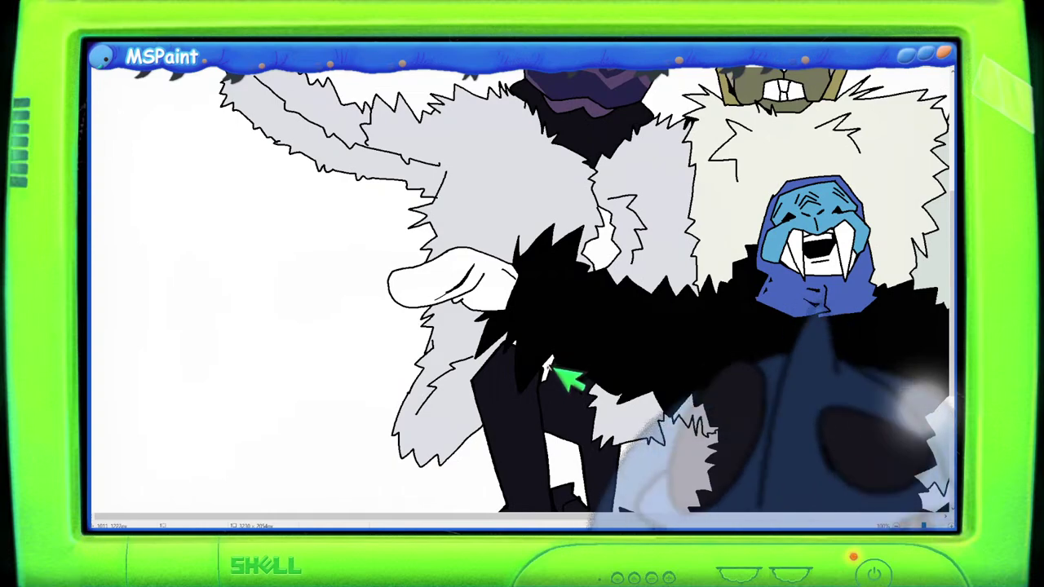
pyautogui.scroll(-5, 572, 399)
pyautogui.hscroll(-5, 571, 400)
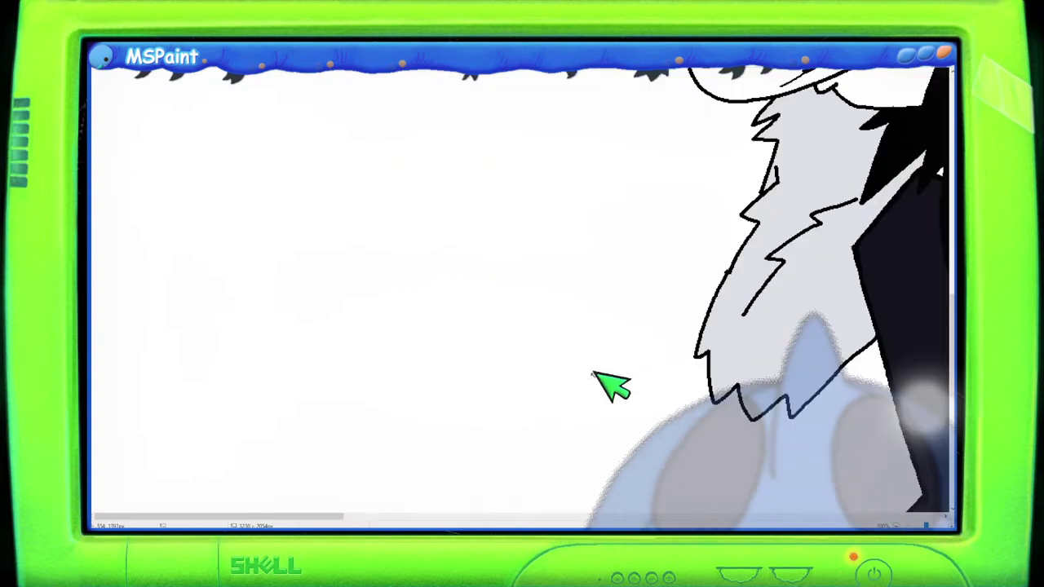
pyautogui.moveTo(400, 518); pyautogui.dragTo(510, 514)
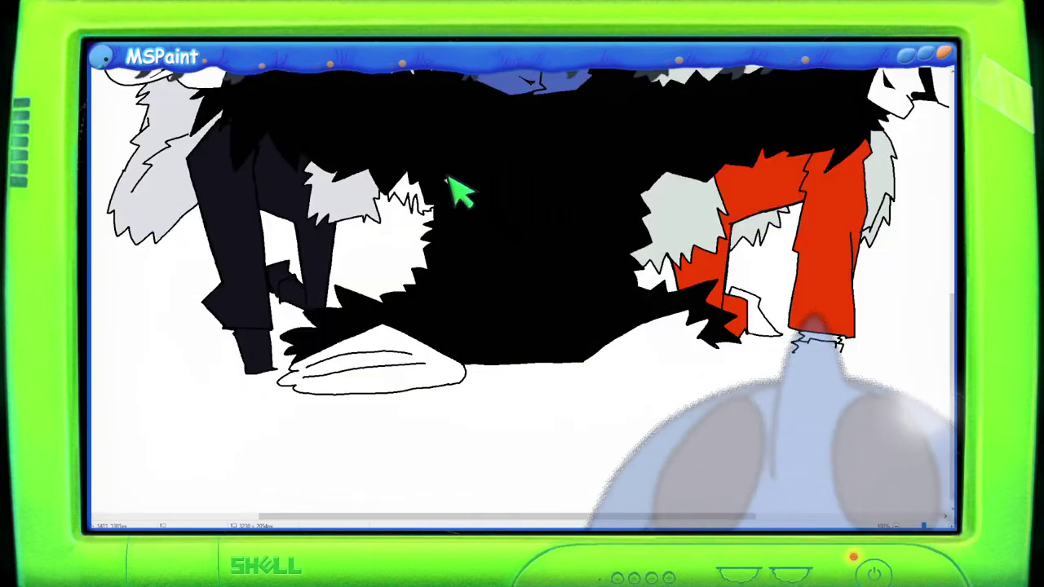
pyautogui.scroll(3, 459, 194)
pyautogui.scroll(6, 458, 193)
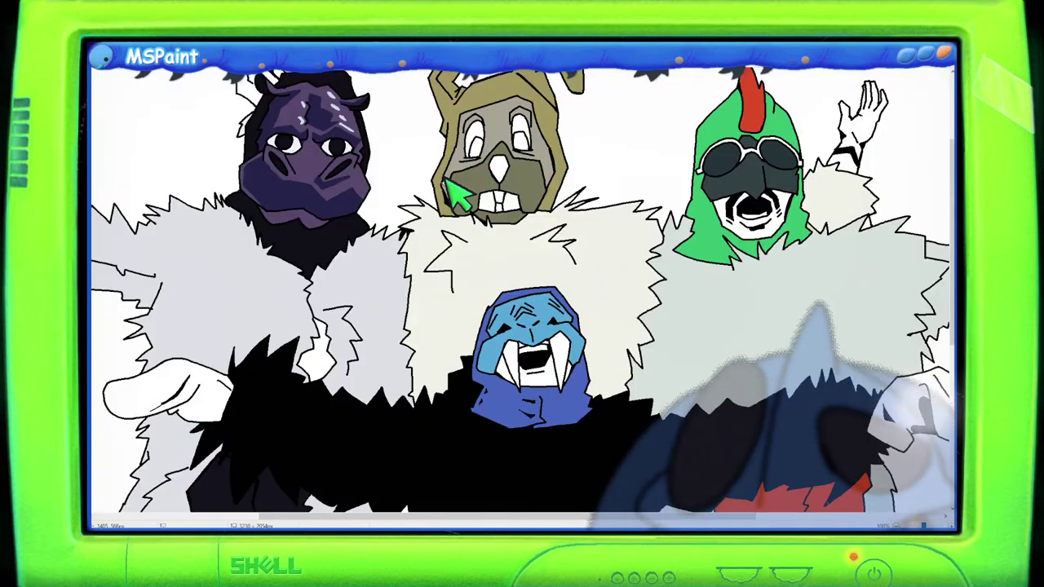
pyautogui.scroll(-3, 459, 194)
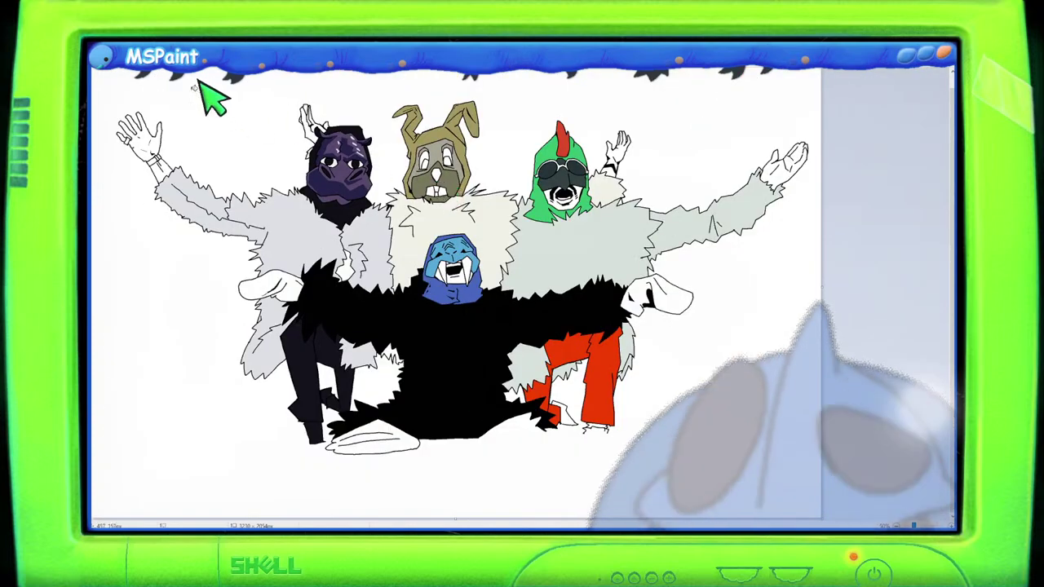
# Step: Mix a pale warm cream in Edit Colors by slightly lowering luminance, and confirm it
pyautogui.click(270, 48)
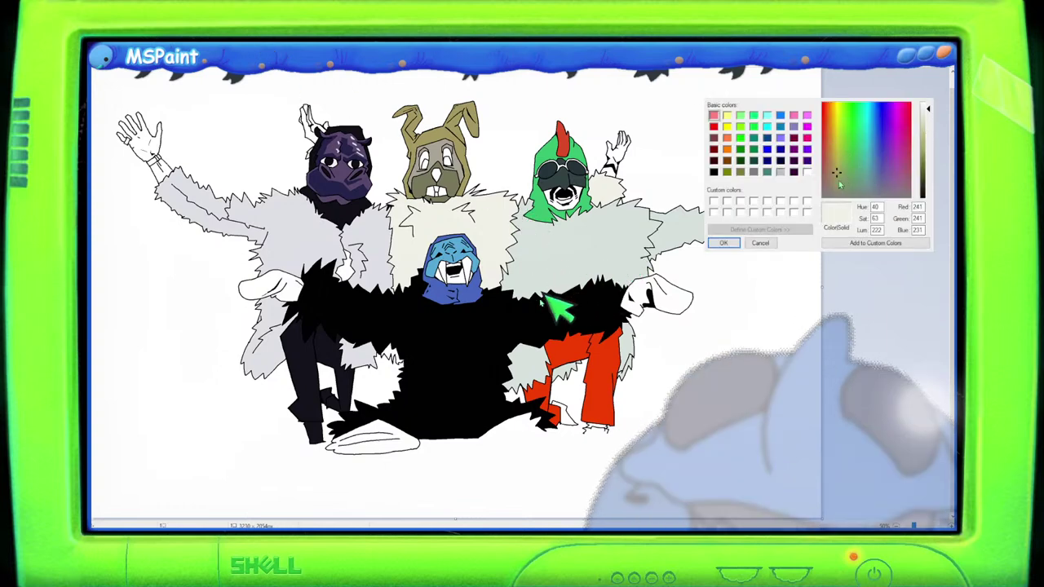
pyautogui.click(928, 121)
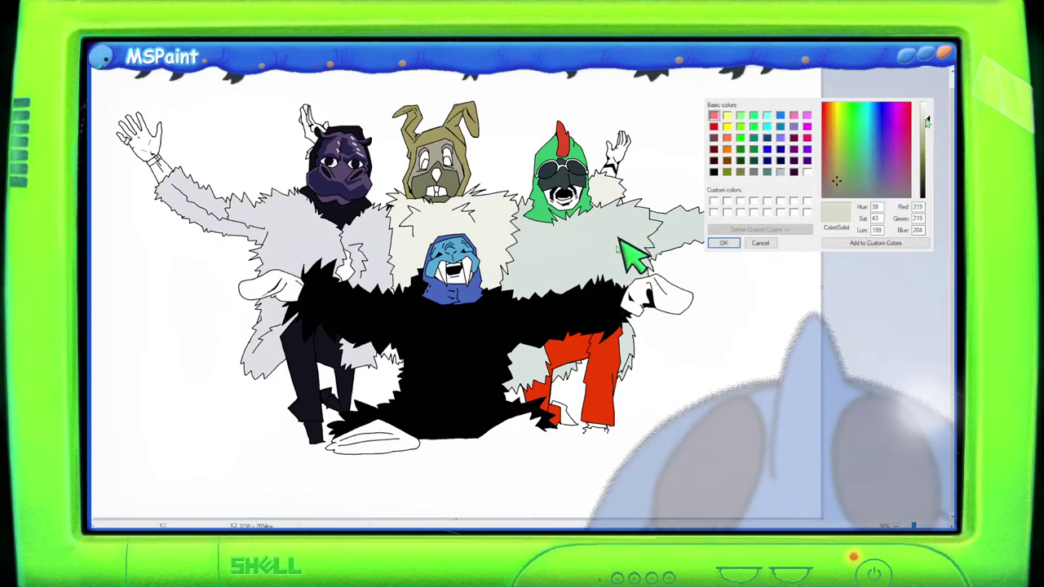
pyautogui.click(832, 189)
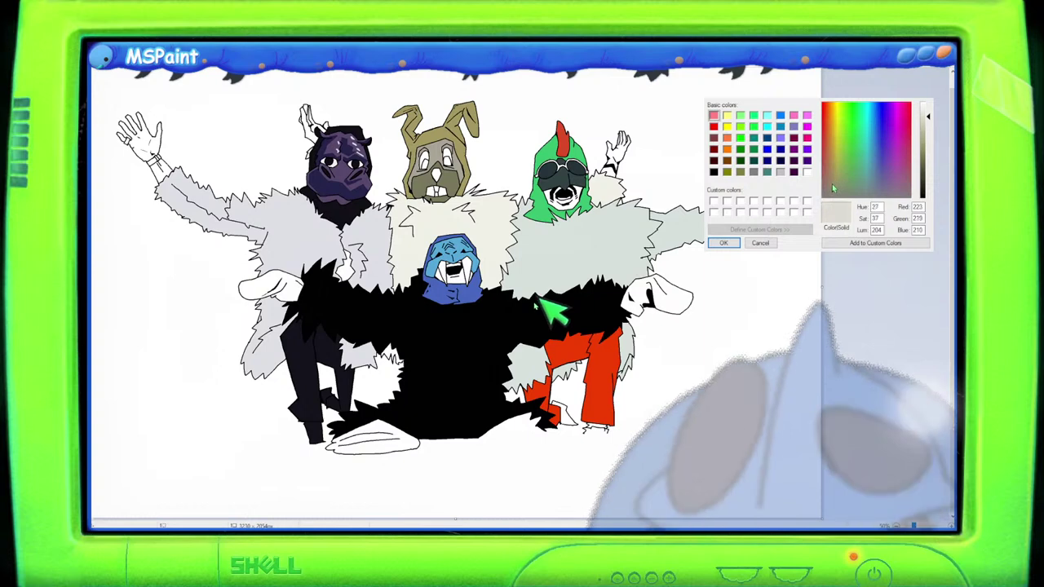
pyautogui.click(723, 243)
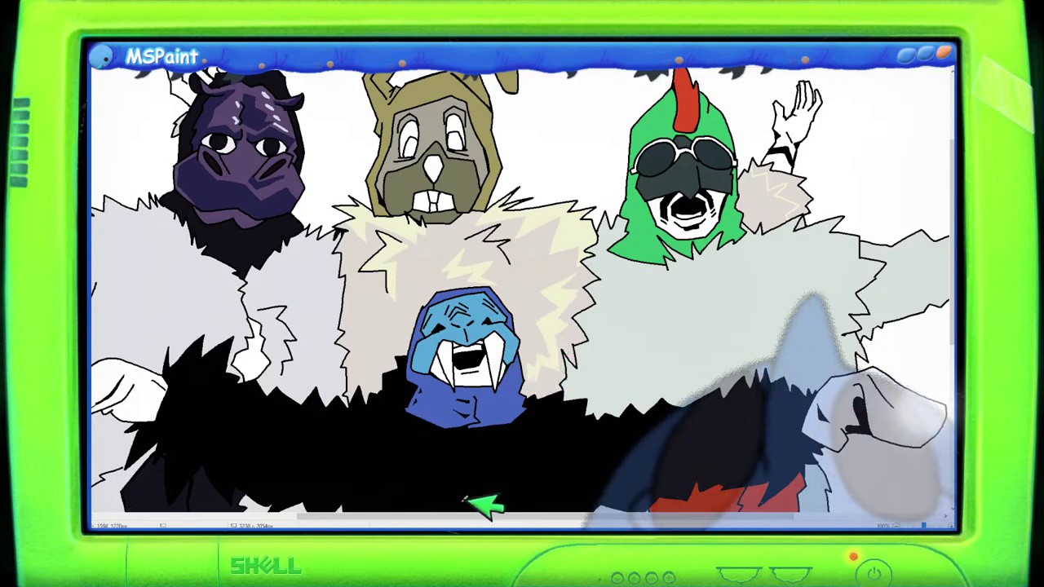
# Step: Brush pale cream zigzag highlights across the purple-headed figure's grey fur coat
pyautogui.moveTo(488, 515); pyautogui.dragTo(298, 523)
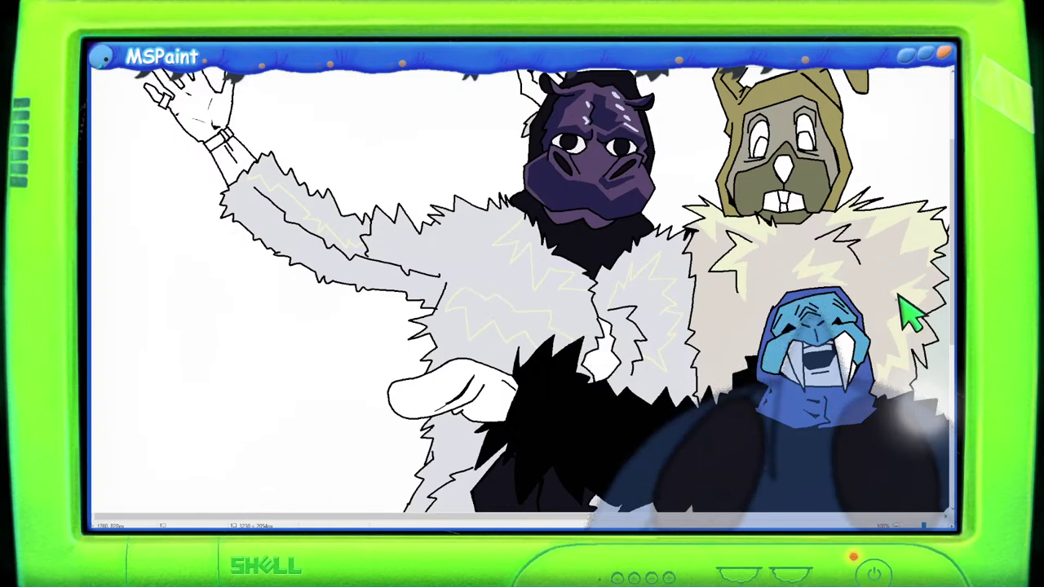
pyautogui.scroll(-3, 938, 306)
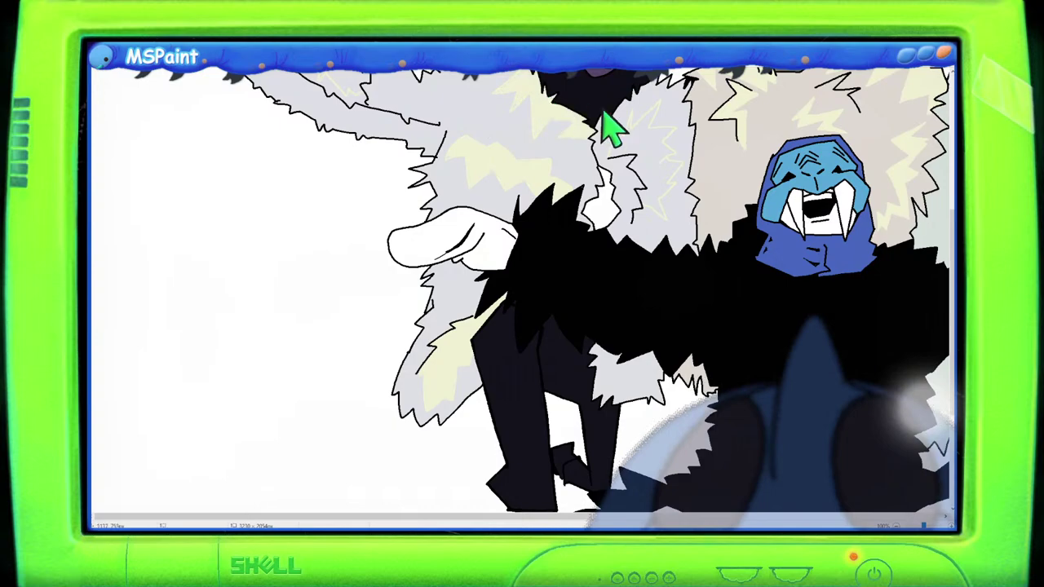
pyautogui.scroll(3, 362, 264)
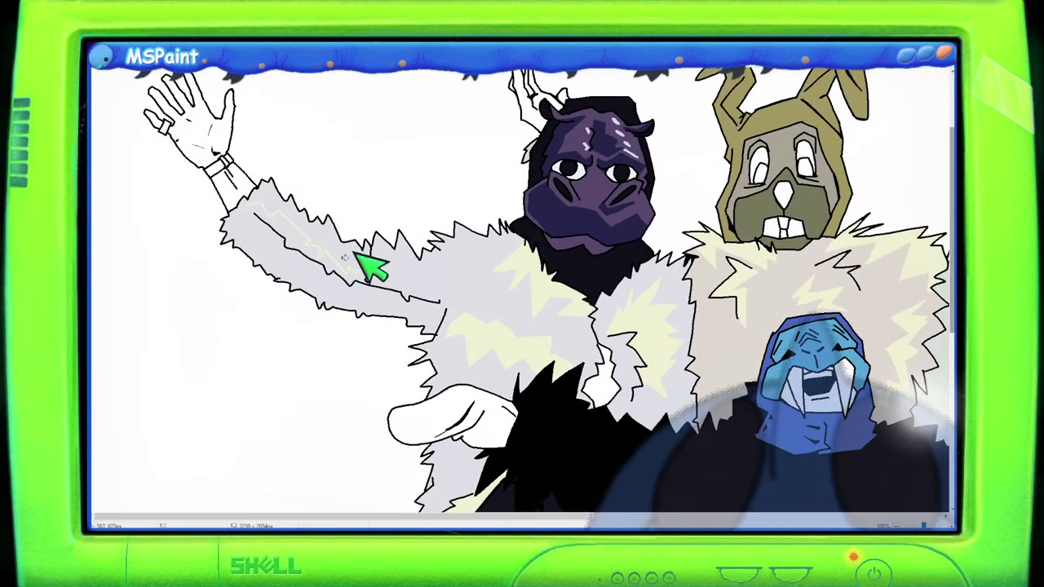
pyautogui.scroll(-3, 335, 238)
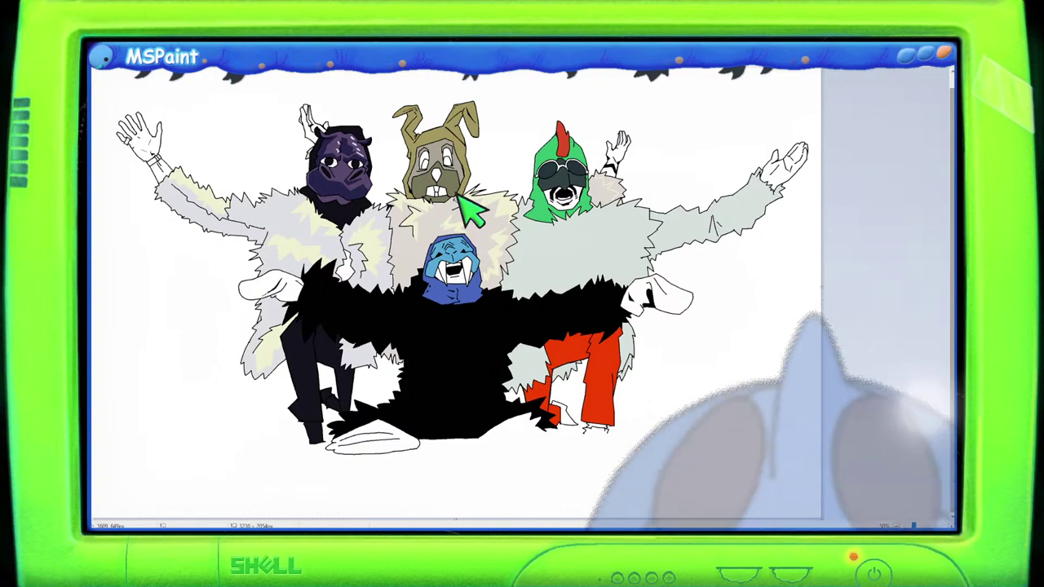
pyautogui.scroll(3, 484, 215)
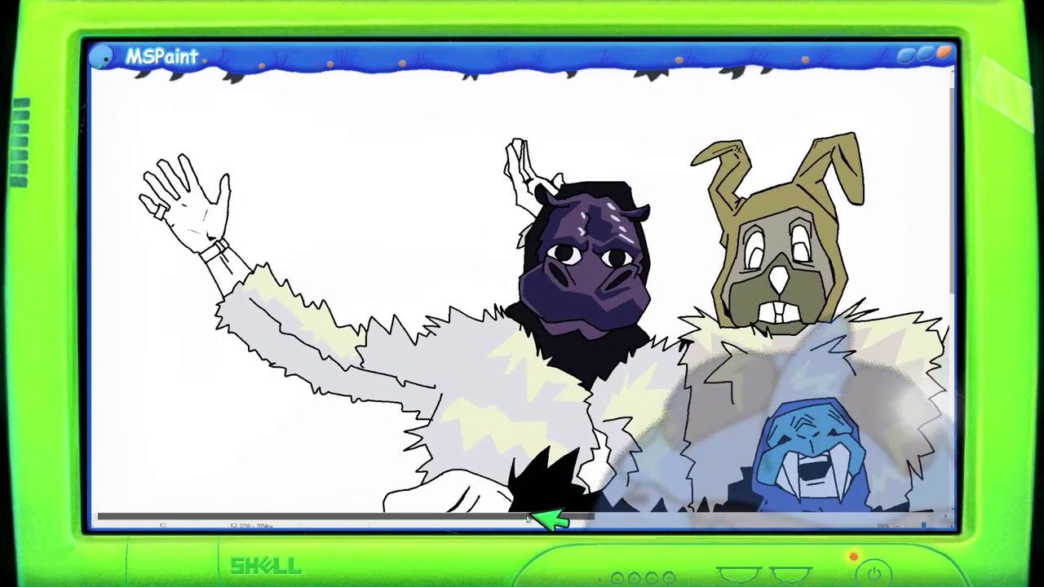
pyautogui.hscroll(5, 530, 518)
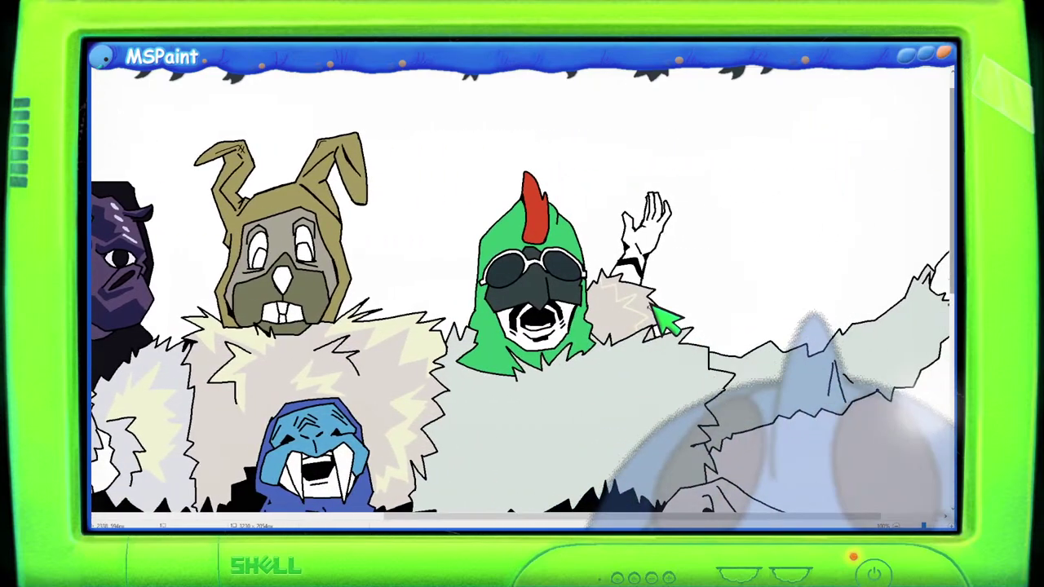
pyautogui.hscroll(3, 735, 510)
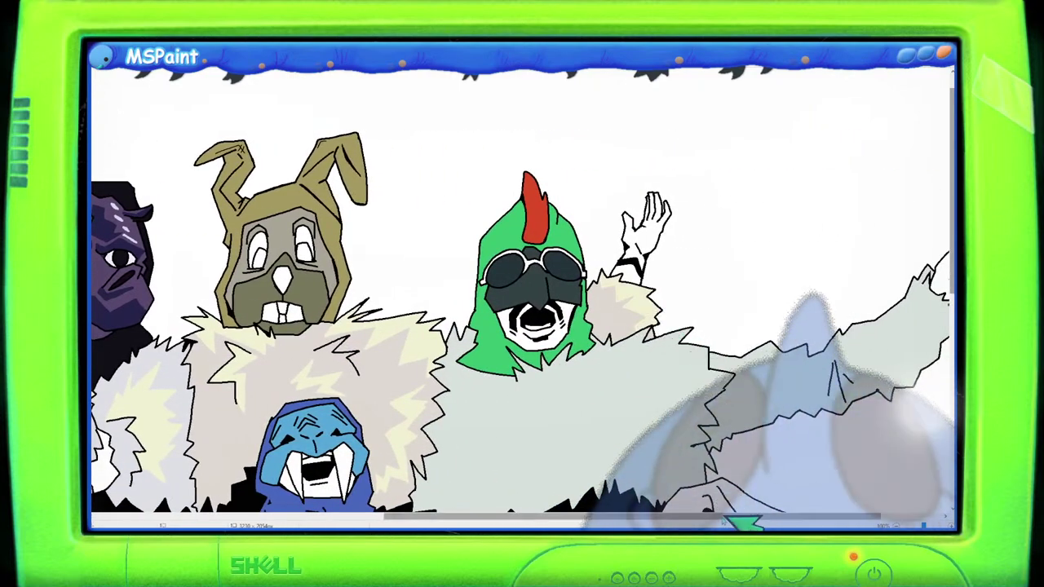
pyautogui.scroll(-3, 771, 488)
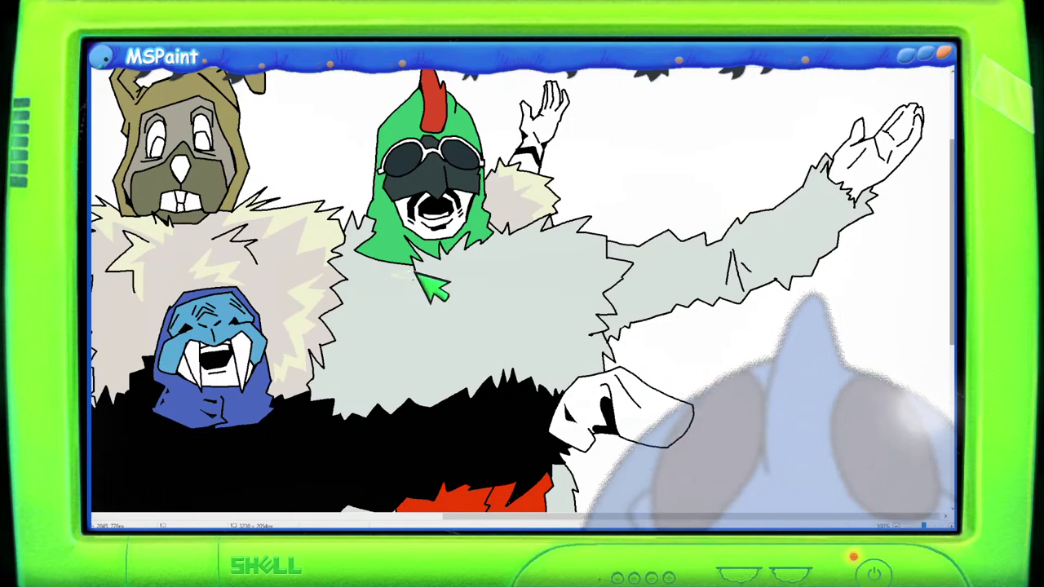
pyautogui.moveTo(416, 273)
pyautogui.mouseDown()
pyautogui.moveTo(397, 294)
pyautogui.moveTo(422, 285)
pyautogui.moveTo(430, 327)
pyautogui.moveTo(459, 290)
pyautogui.moveTo(476, 319)
pyautogui.moveTo(481, 289)
pyautogui.mouseUp()
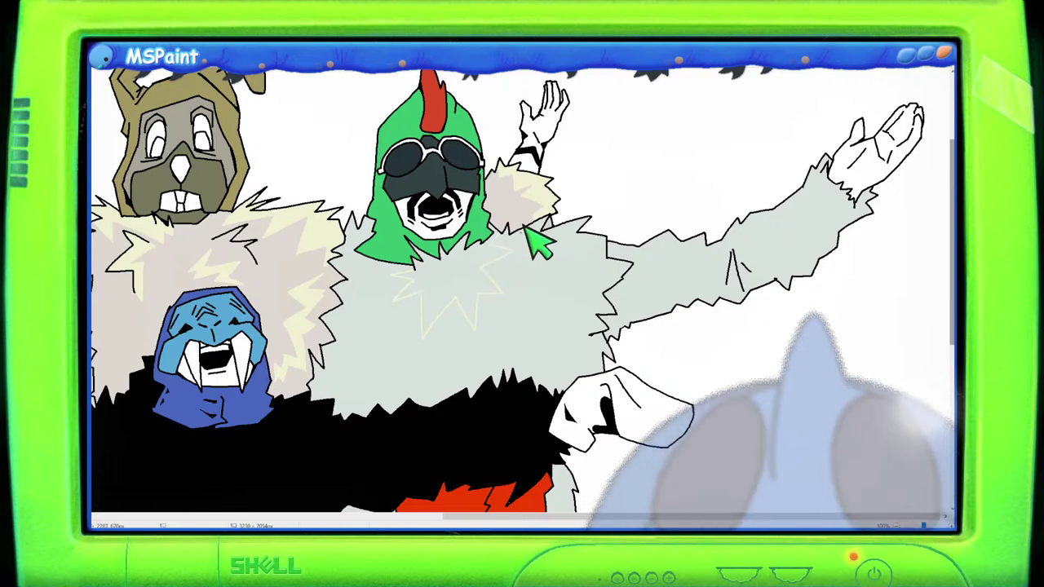
pyautogui.moveTo(557, 249)
pyautogui.mouseDown()
pyautogui.moveTo(573, 294)
pyautogui.moveTo(611, 266)
pyautogui.moveTo(611, 279)
pyautogui.mouseUp()
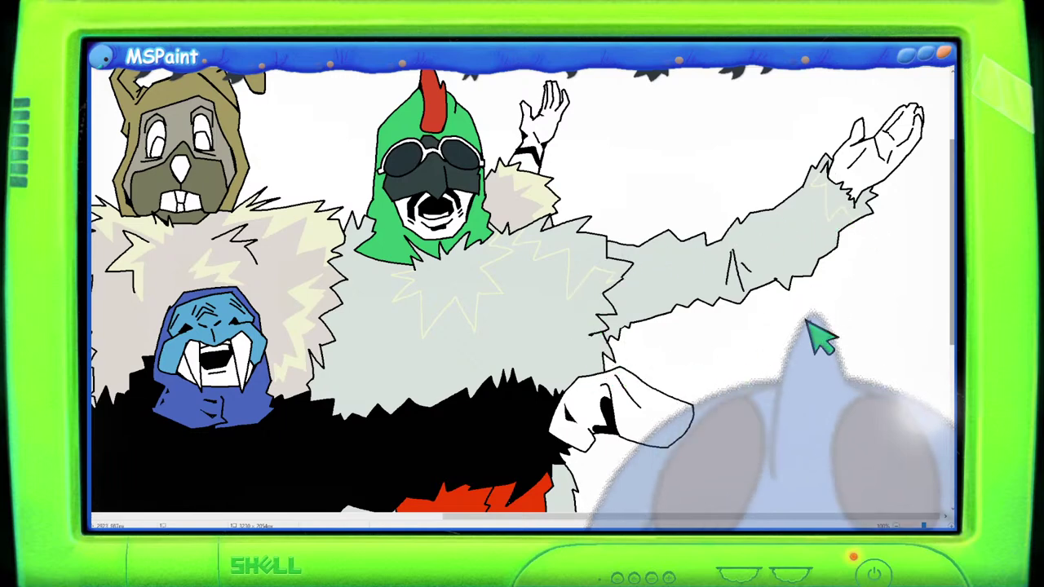
pyautogui.scroll(-3, 944, 368)
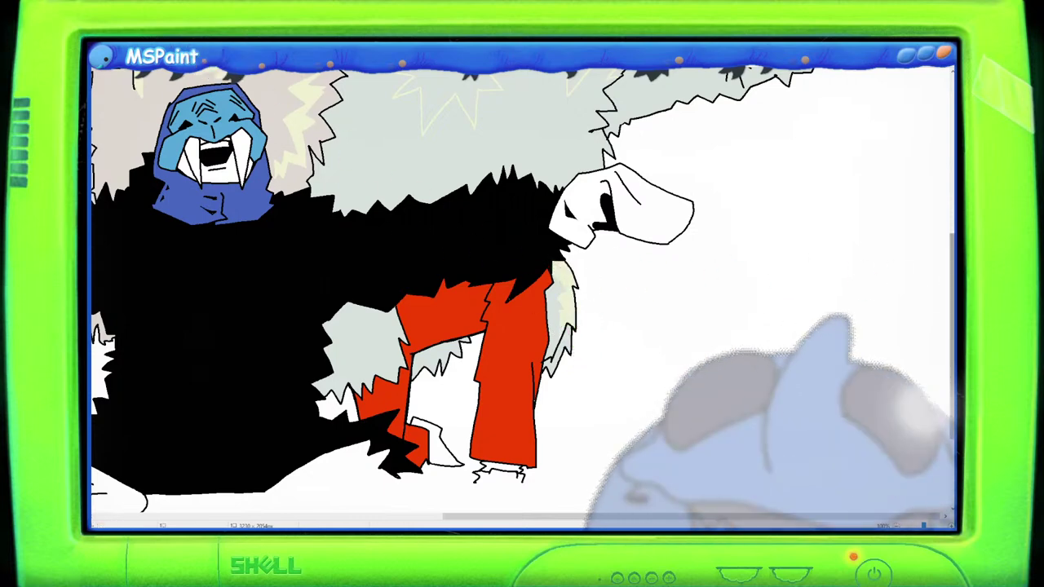
pyautogui.scroll(5, 846, 233)
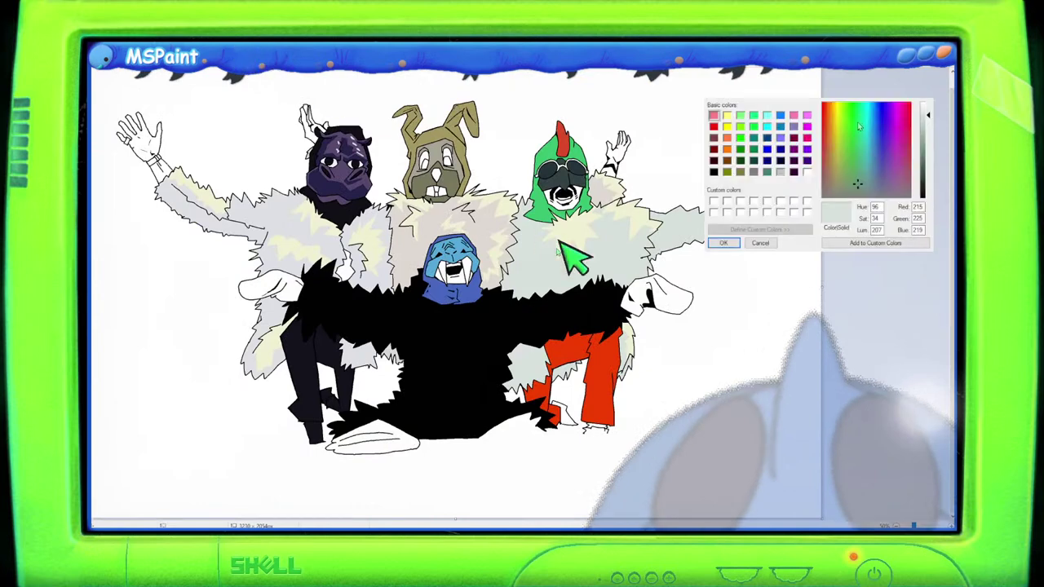
# Step: Mix a muted purplish blue at Red 105, Green 135, Blue 190
pyautogui.moveTo(878, 142); pyautogui.dragTo(927, 143)
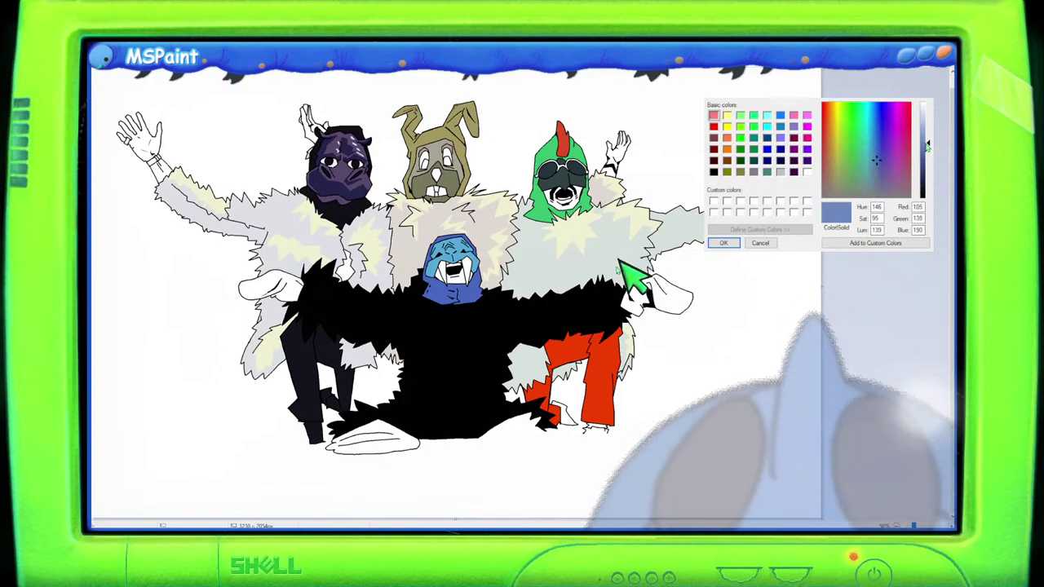
# Step: Fill the white shoe, left glove and right glove with the light purplish blue
pyautogui.press('Return')
pyautogui.click(390, 433)
pyautogui.click(292, 292)
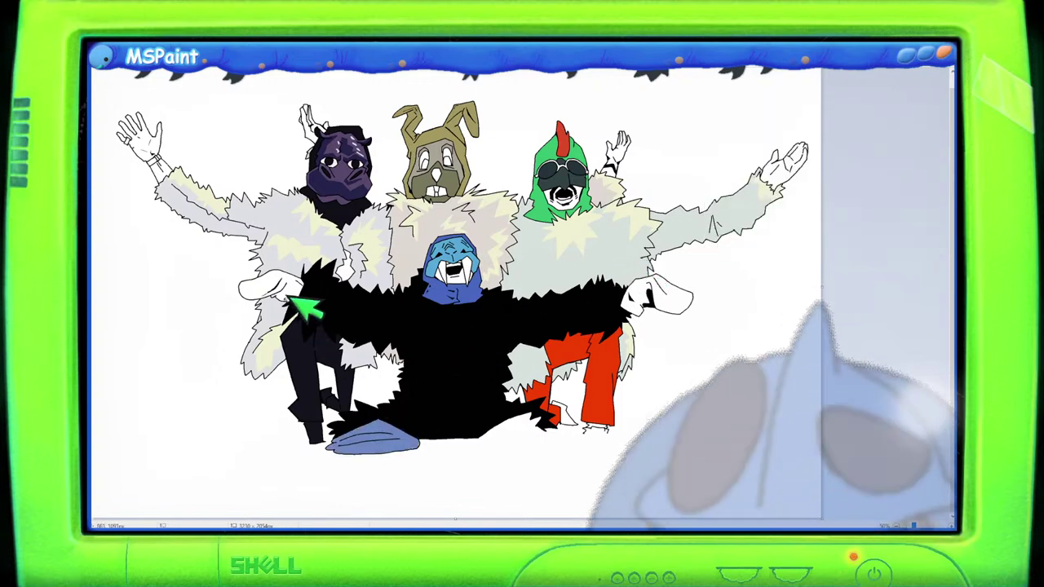
pyautogui.click(649, 295)
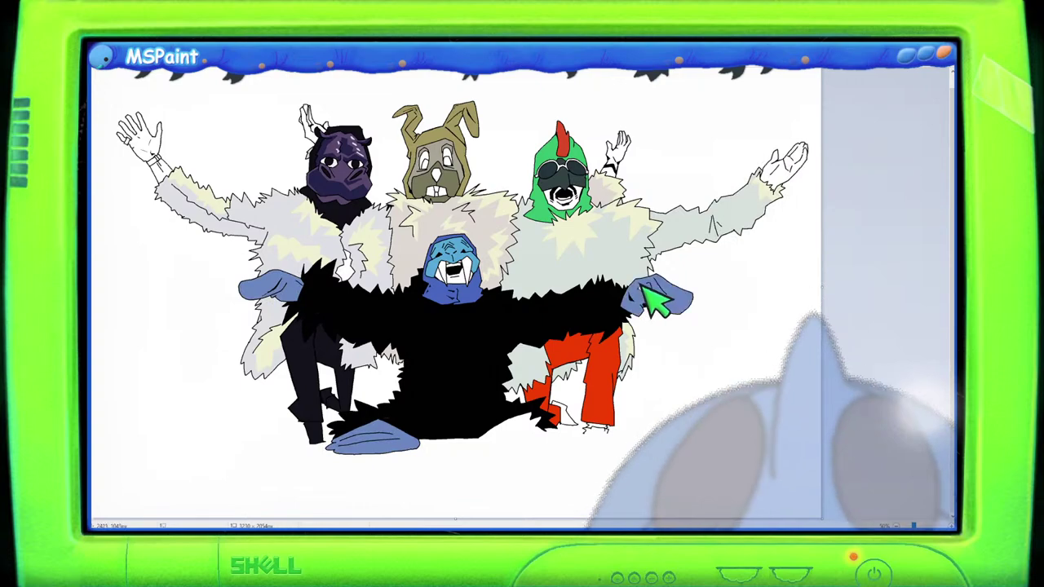
pyautogui.keyDown('ctrl'); pyautogui.scroll(1, 620, 282); pyautogui.keyUp('ctrl')
pyautogui.scroll(-4, 608, 306)
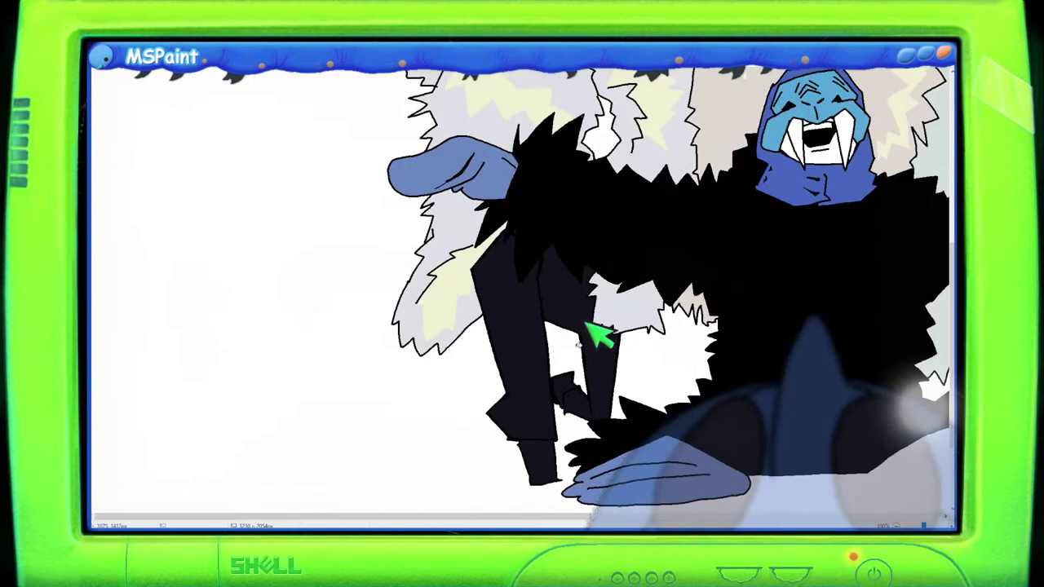
pyautogui.moveTo(549, 516); pyautogui.dragTo(644, 522)
pyautogui.scroll(2, 571, 327)
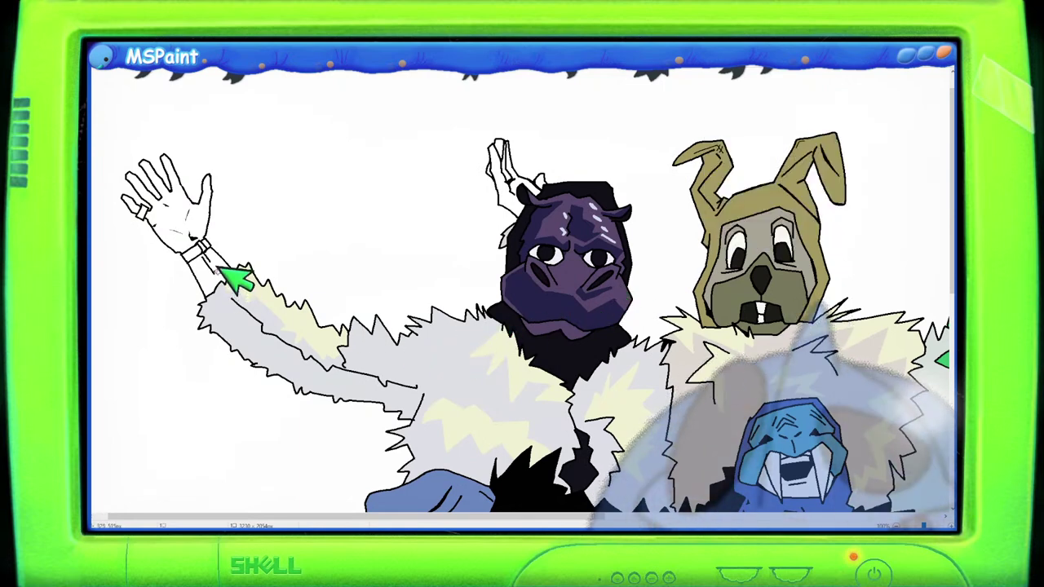
# Step: Fill the purple character's wristband dark grey, then mix a light beige
pyautogui.click(204, 249)
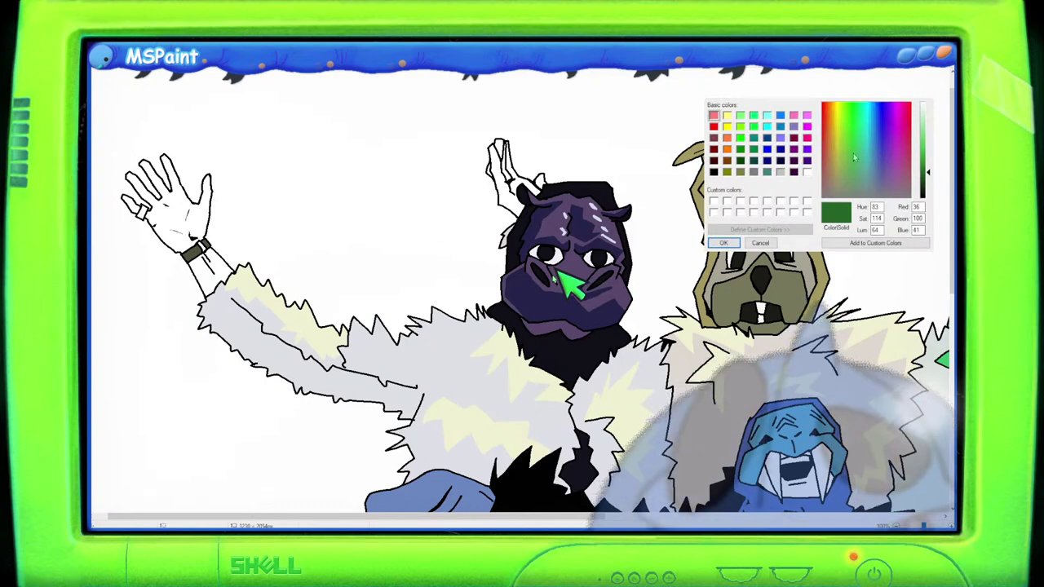
pyautogui.click(835, 156)
pyautogui.click(835, 134)
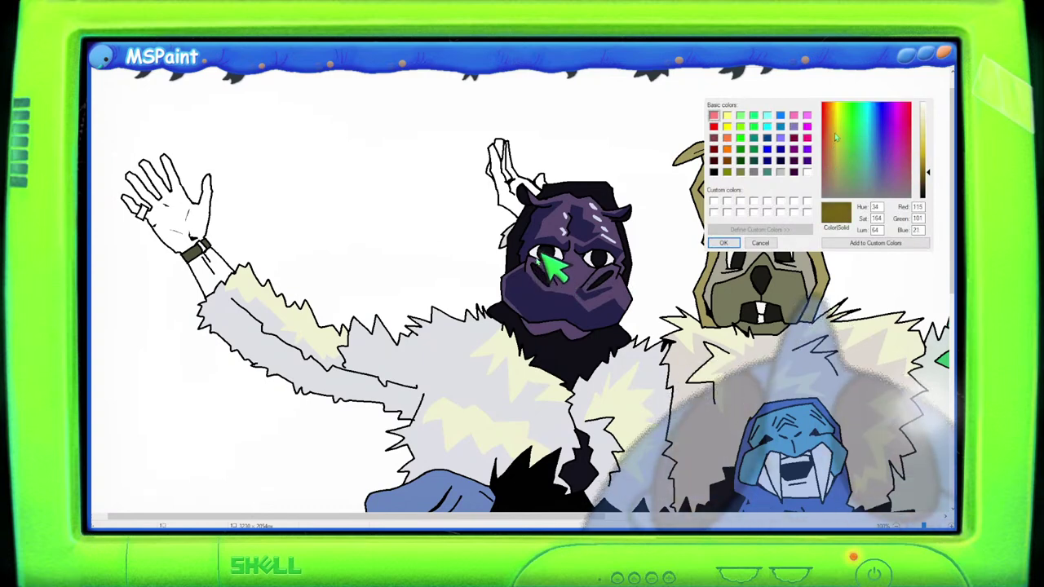
pyautogui.click(928, 117)
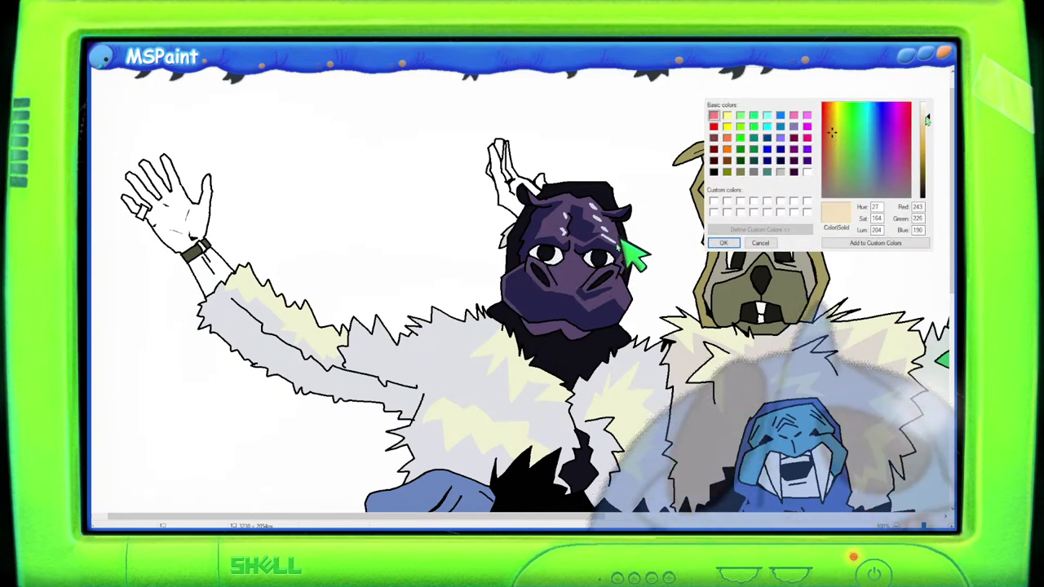
pyautogui.press('Return')
# Step: Fill the purple character's raised hand and the far-right outstretched hand with the skin tone
pyautogui.click(188, 200)
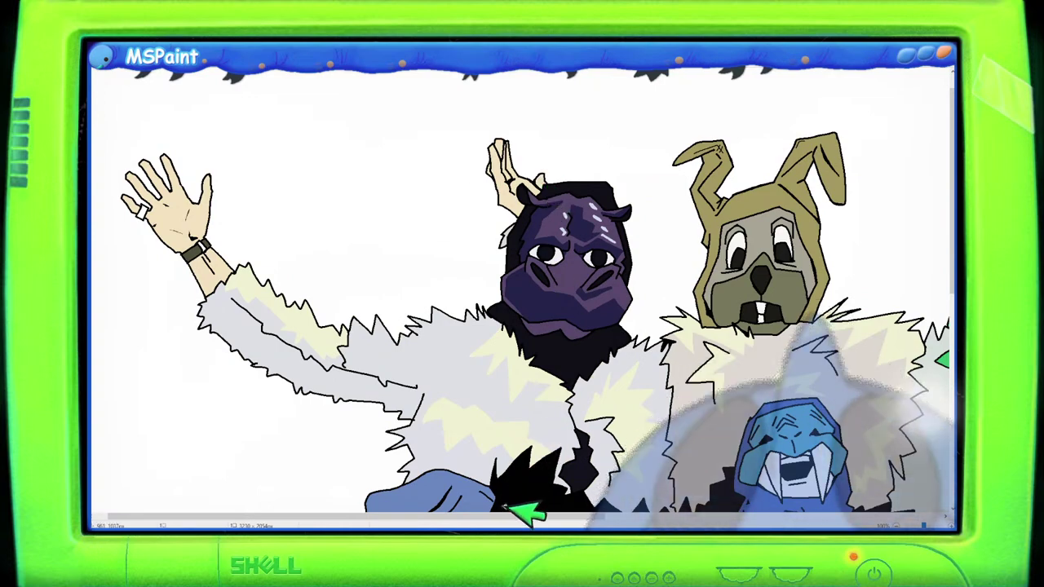
pyautogui.moveTo(525, 516); pyautogui.dragTo(775, 522)
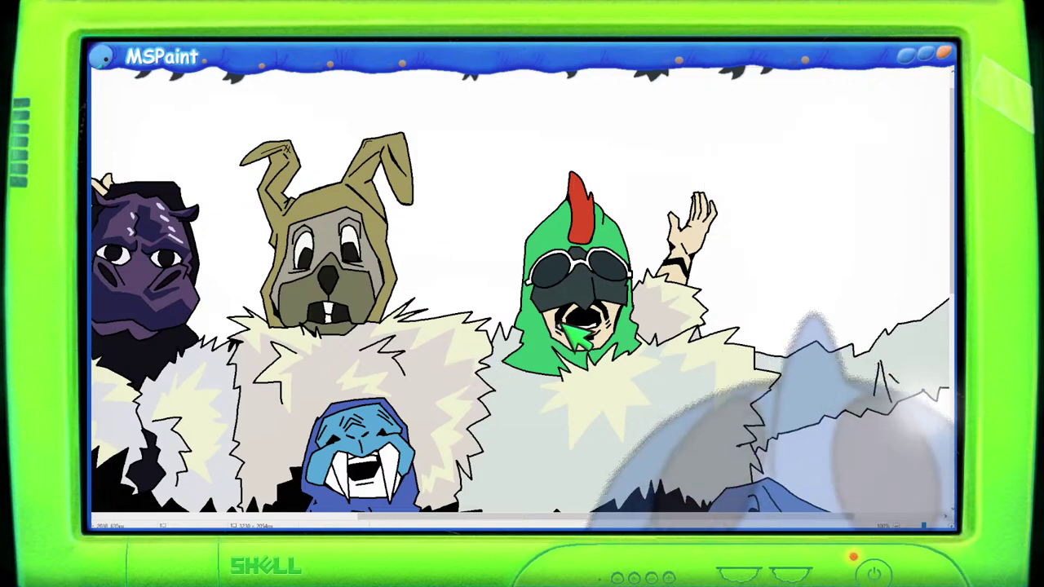
pyautogui.scroll(-3, 584, 346)
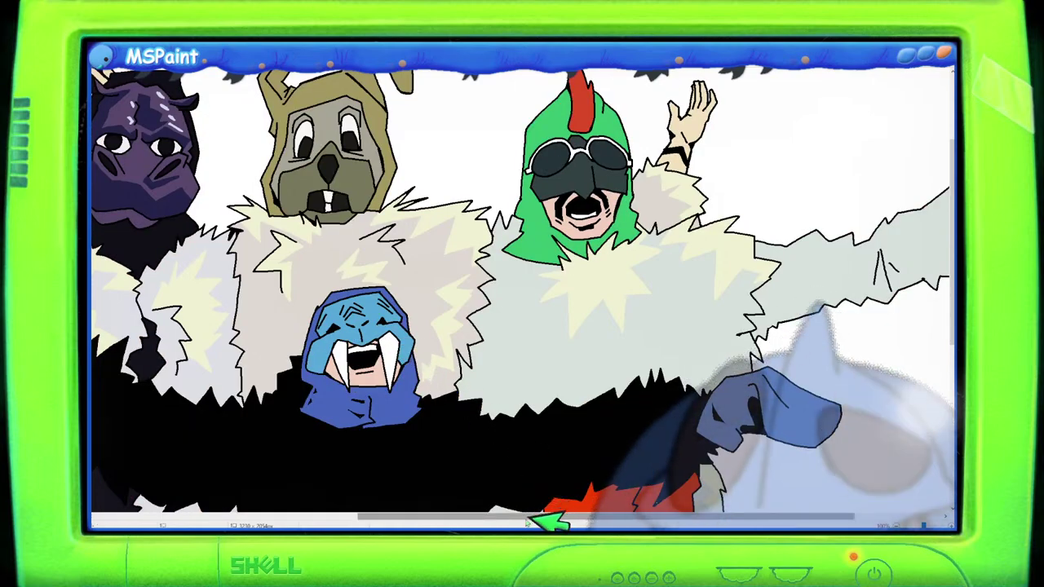
pyautogui.moveTo(550, 519); pyautogui.dragTo(759, 529)
pyautogui.scroll(3, 795, 445)
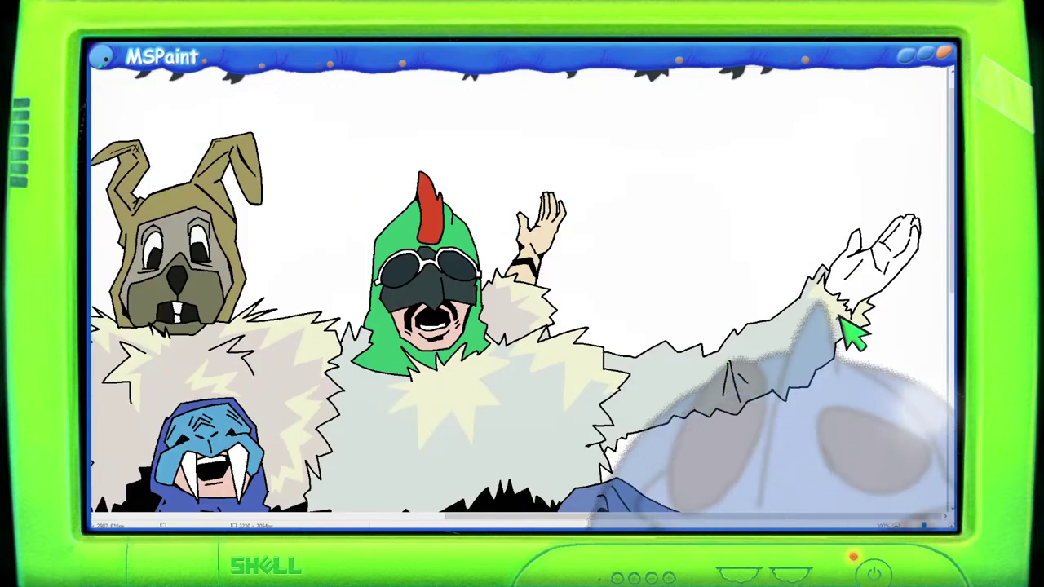
pyautogui.click(870, 278)
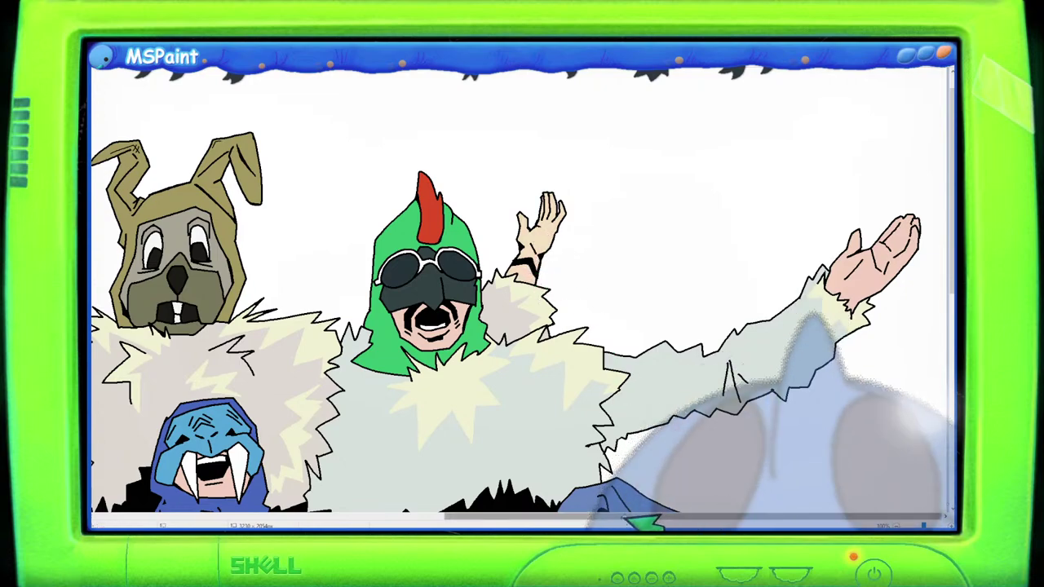
pyautogui.moveTo(649, 522); pyautogui.dragTo(247, 476)
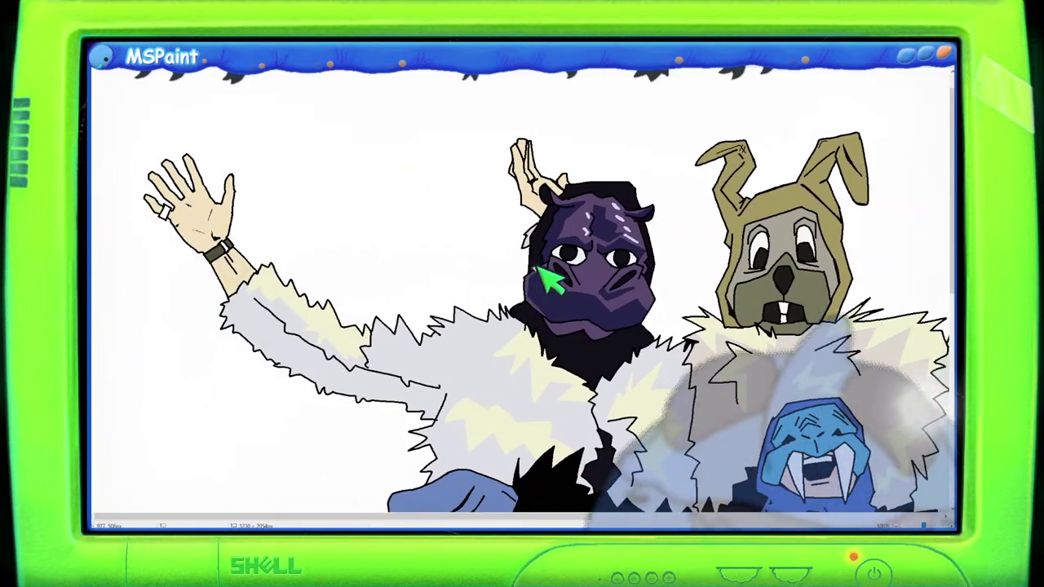
# Step: Test several pale tints in the spectrum, ending on a pale mint at 200, 234, 224
pyautogui.scroll(-2, 548, 280)
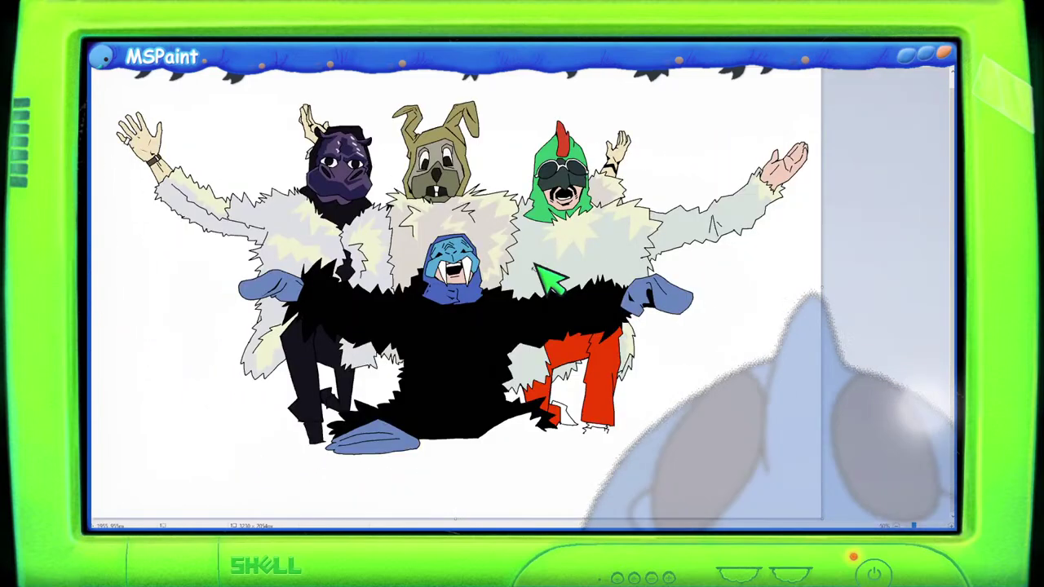
pyautogui.scroll(2, 548, 244)
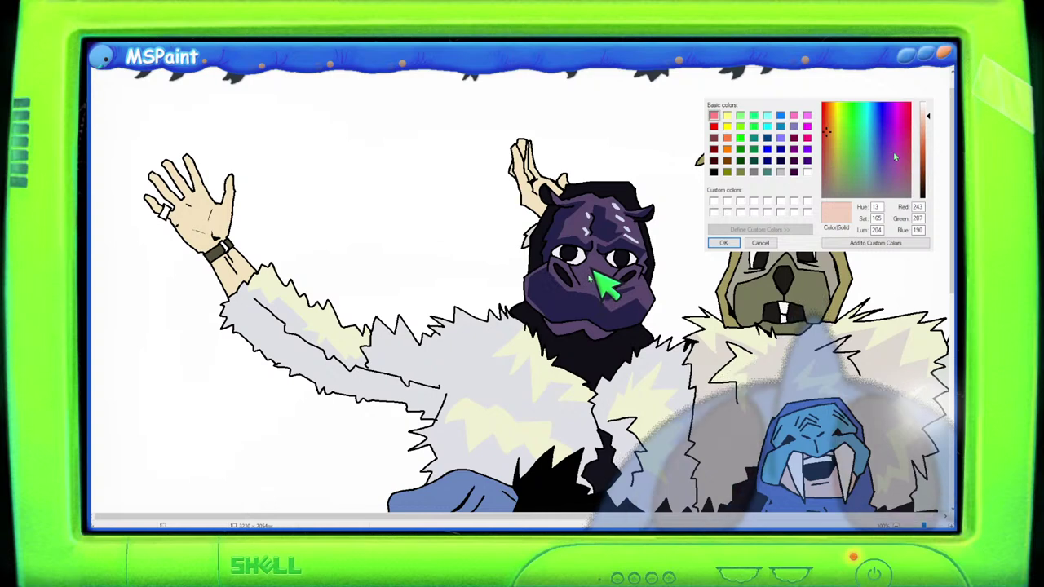
pyautogui.click(830, 139)
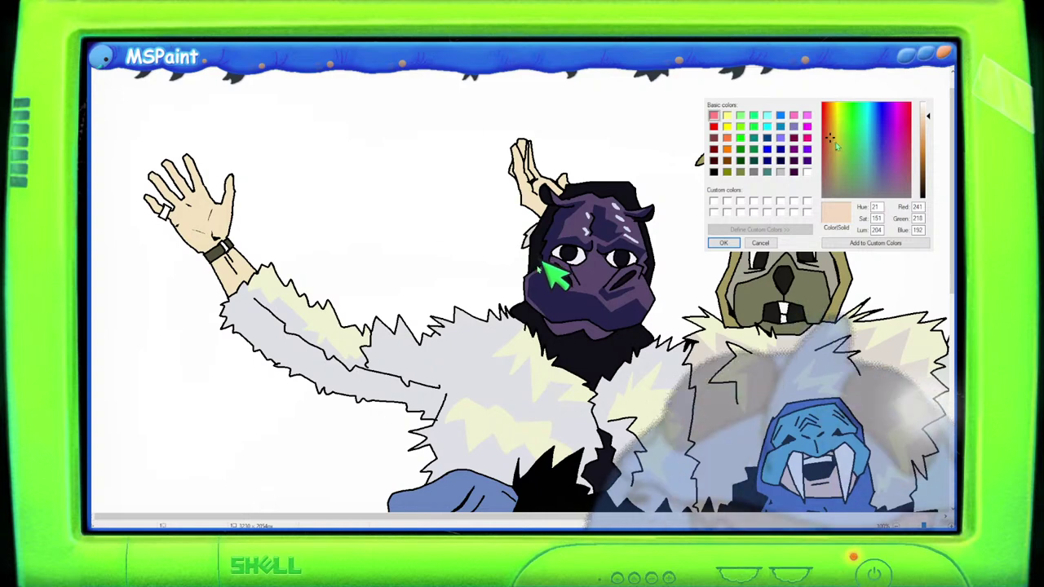
pyautogui.click(834, 149)
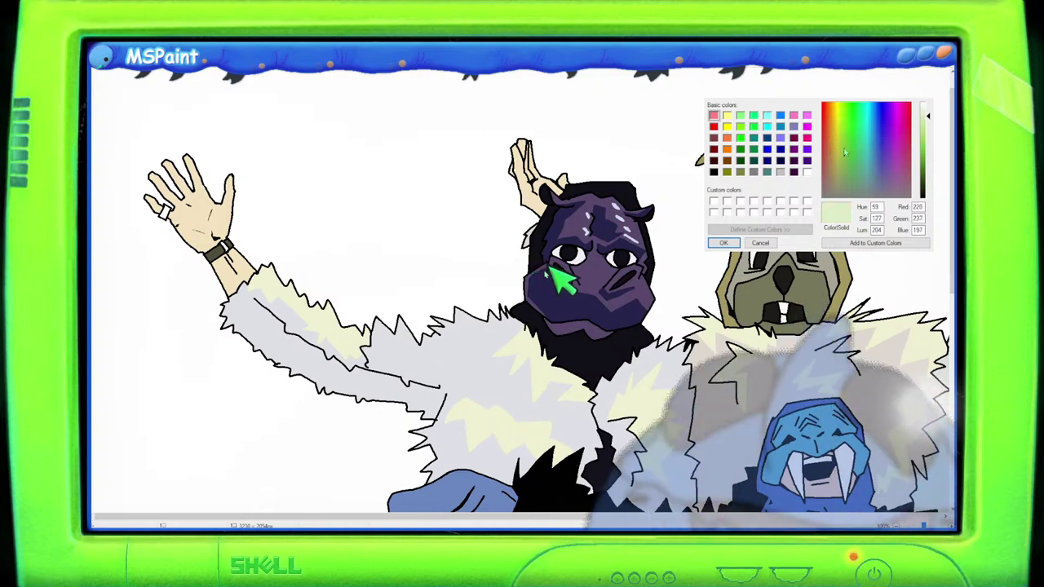
pyautogui.click(846, 158)
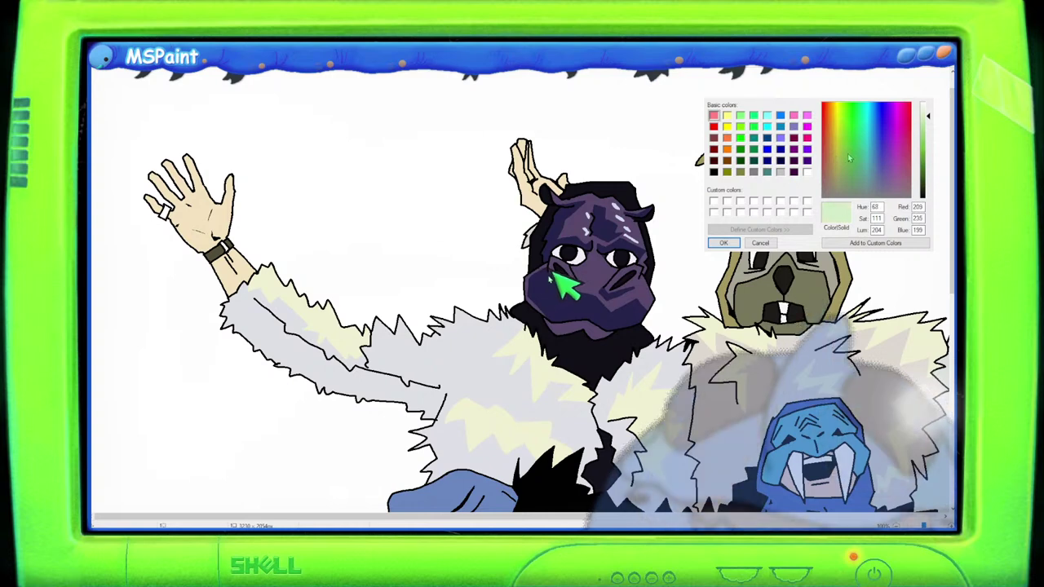
pyautogui.click(849, 155)
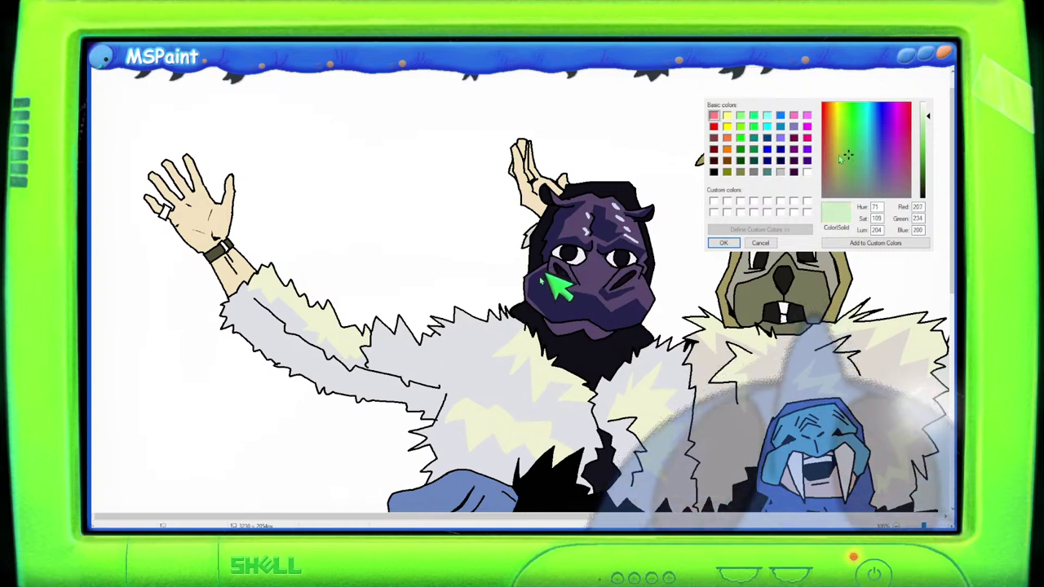
pyautogui.click(860, 152)
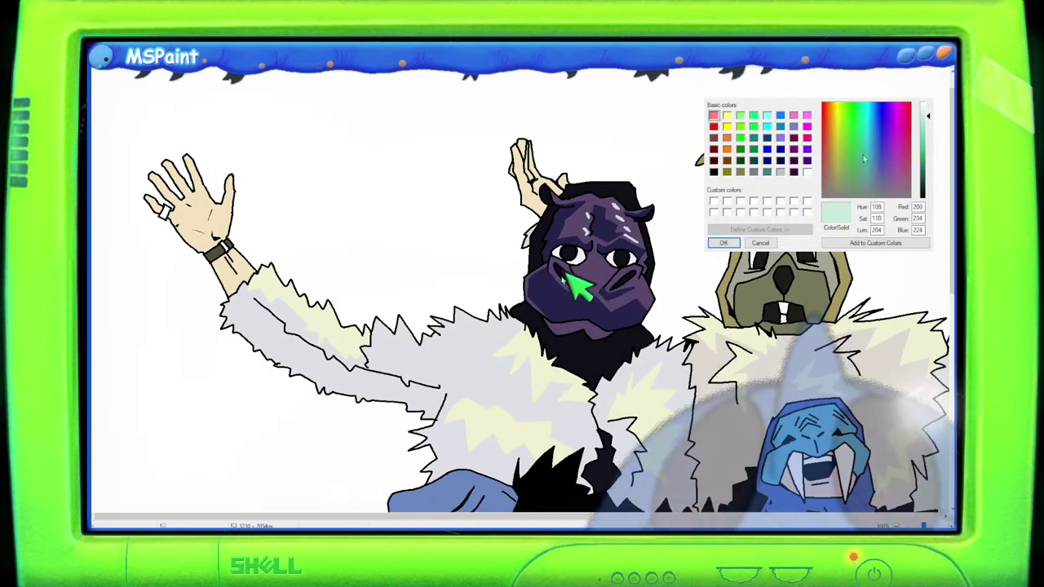
pyautogui.click(869, 159)
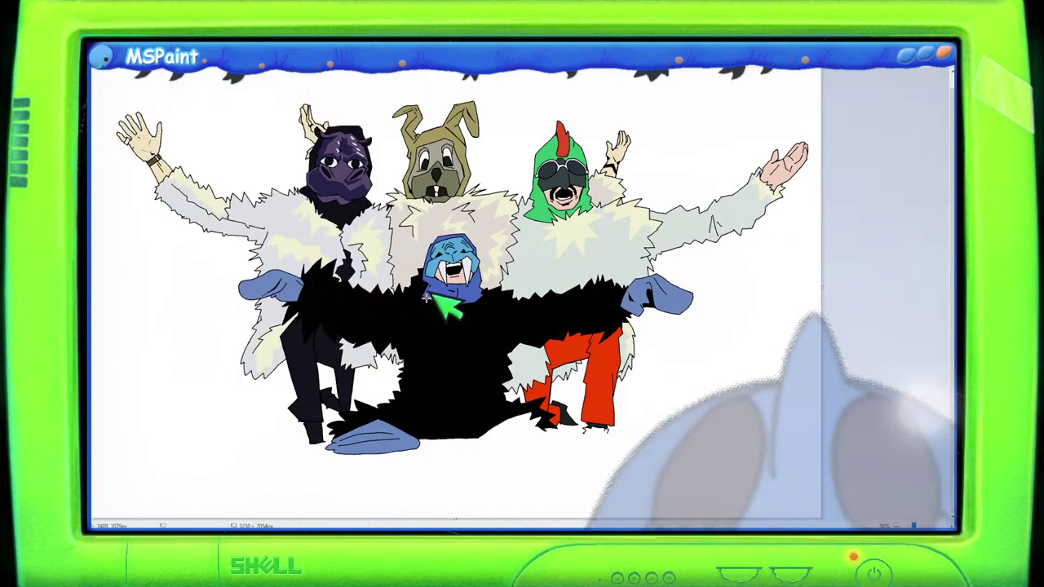
pyautogui.hotkey('ctrl', 'v')
pyautogui.scroll(3, 237, 260)
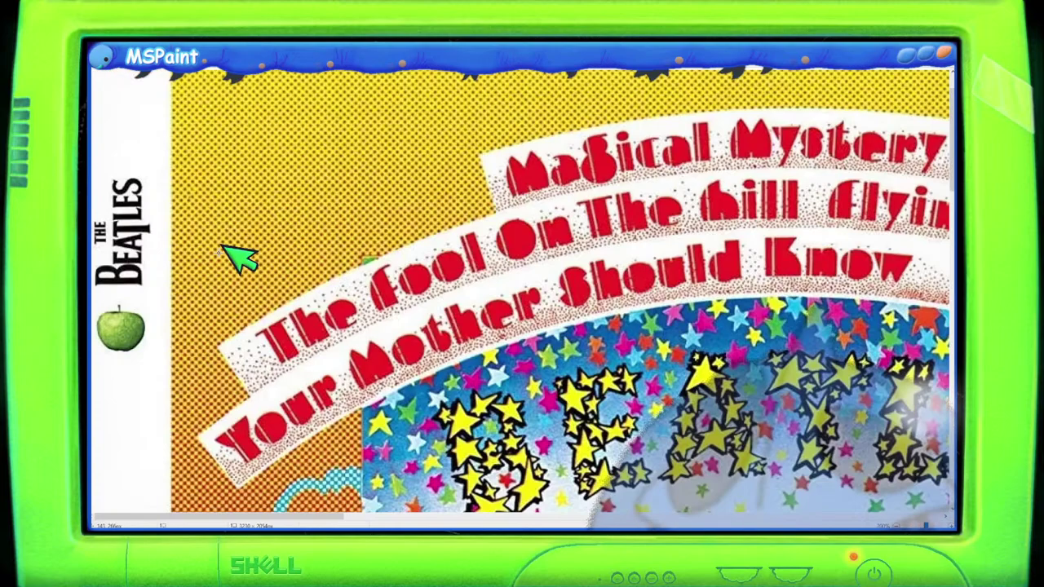
pyautogui.scroll(-10, 336, 212)
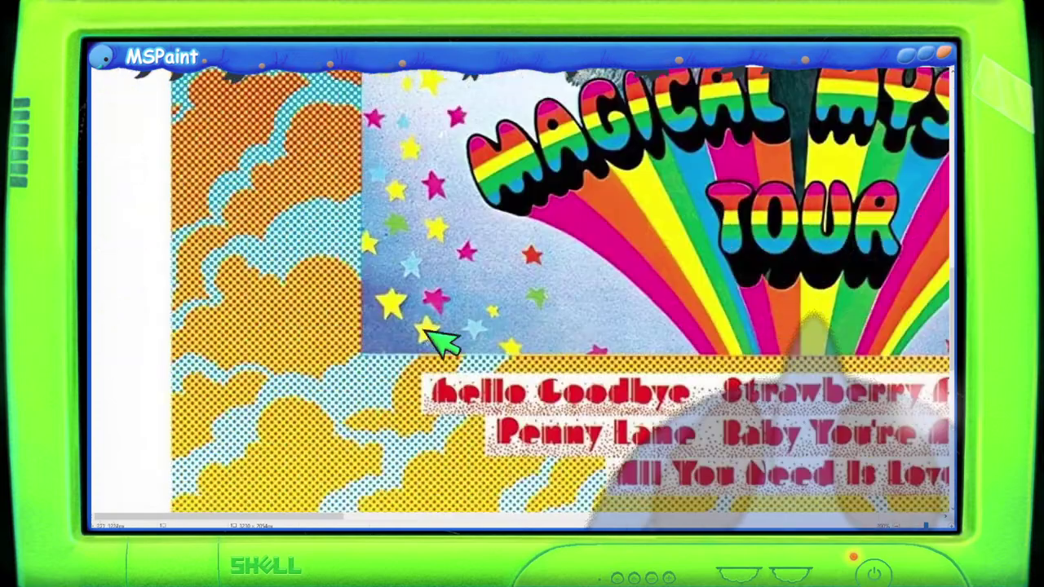
pyautogui.moveTo(367, 517); pyautogui.dragTo(510, 523)
pyautogui.hotkey('ctrl', 'z')
pyautogui.scroll(-4, 581, 346)
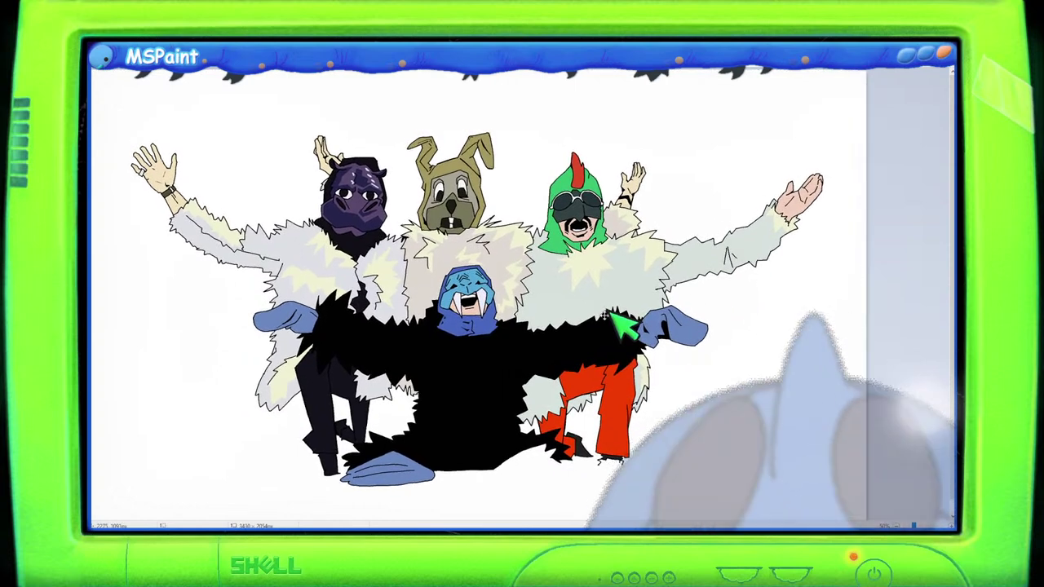
# Step: Drag the canvas edges outward to make it taller and wider, then select all
pyautogui.scroll(-2, 531, 339)
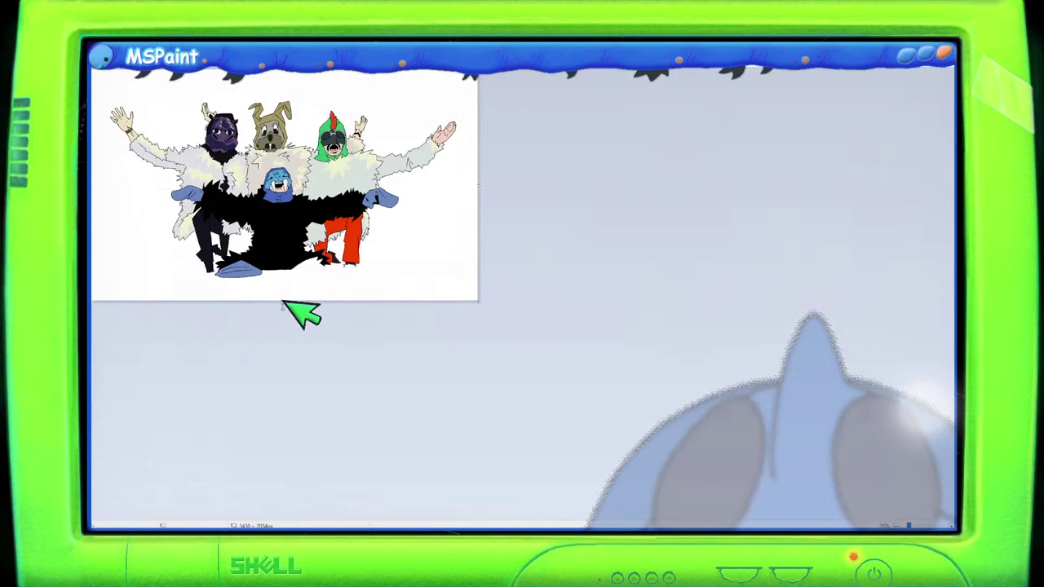
pyautogui.moveTo(284, 301); pyautogui.dragTo(303, 336)
pyautogui.moveTo(479, 337); pyautogui.dragTo(499, 362)
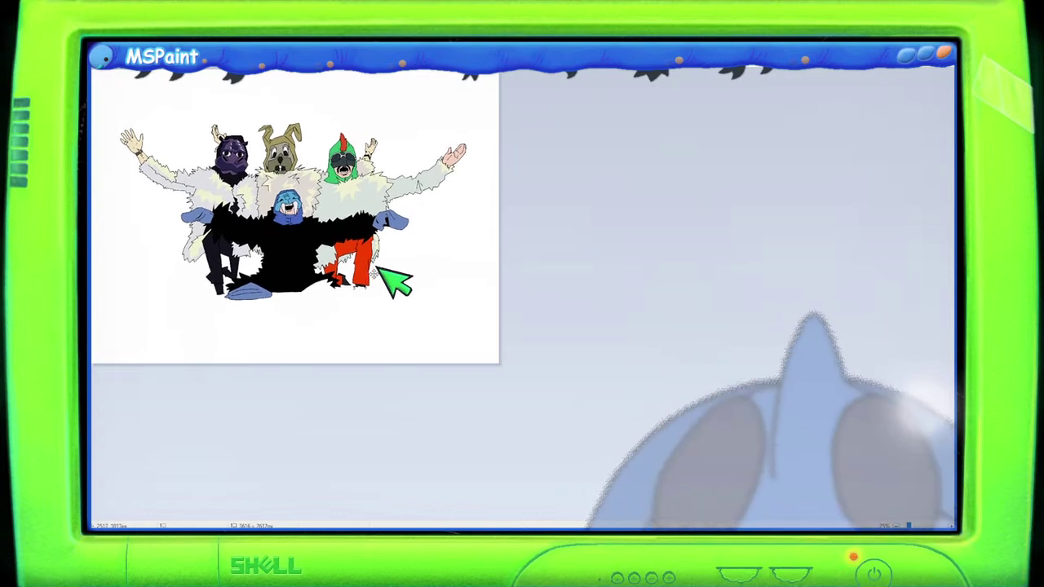
pyautogui.hotkey('ctrl', 'a')
pyautogui.scroll(3, 680, 294)
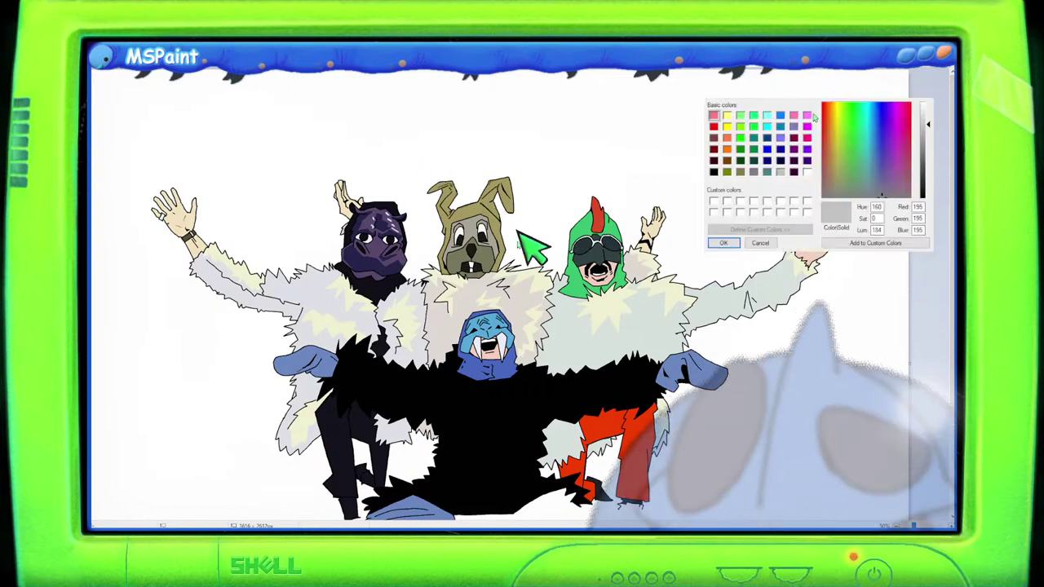
# Step: Lighten the new colour to a pale tint and confirm it
pyautogui.click(928, 113)
pyautogui.click(869, 169)
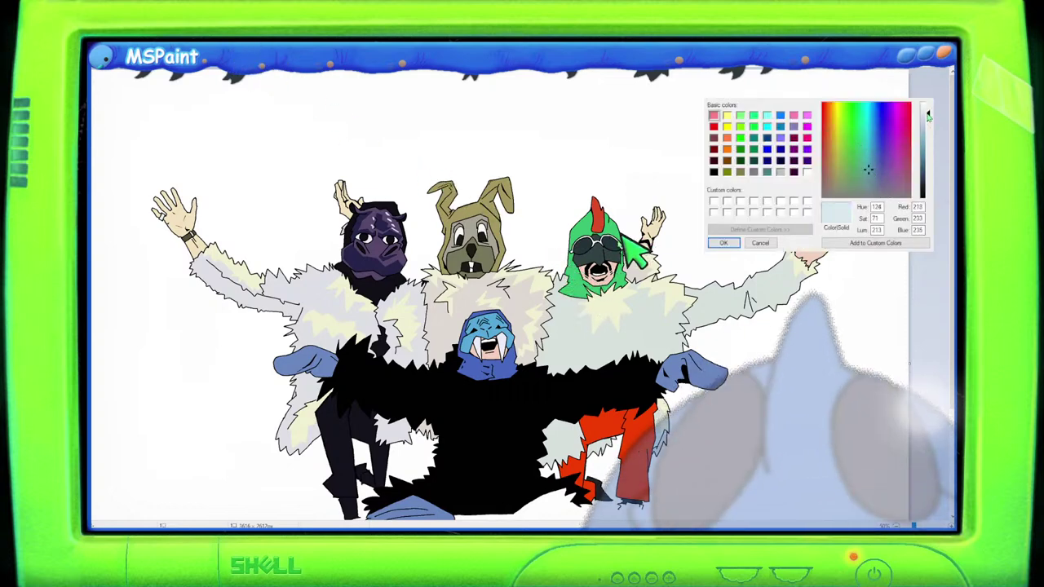
pyautogui.click(721, 243)
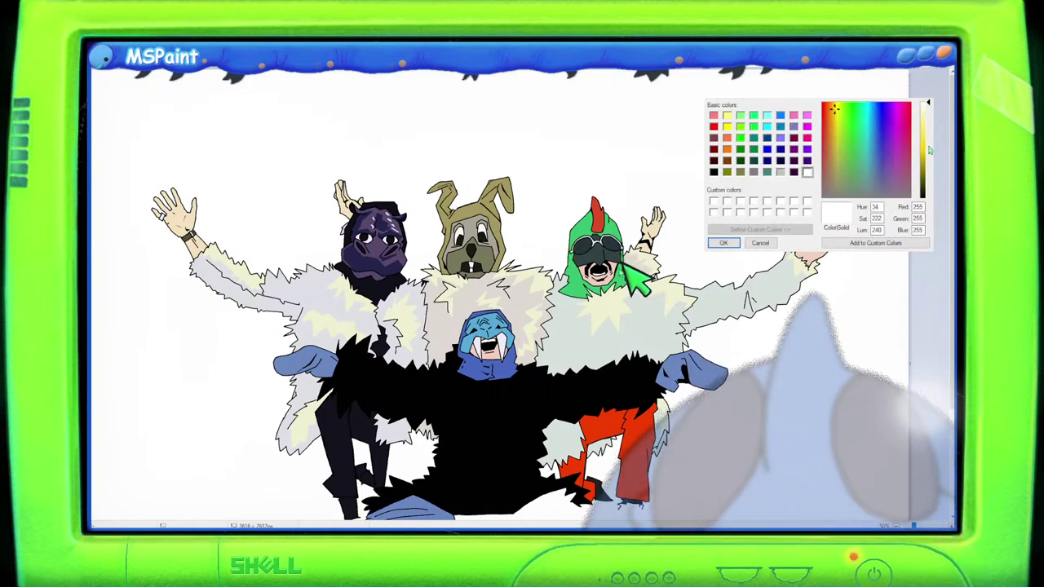
# Step: Fill the white background with yellow as a trial, then undo the fill
pyautogui.click(289, 169)
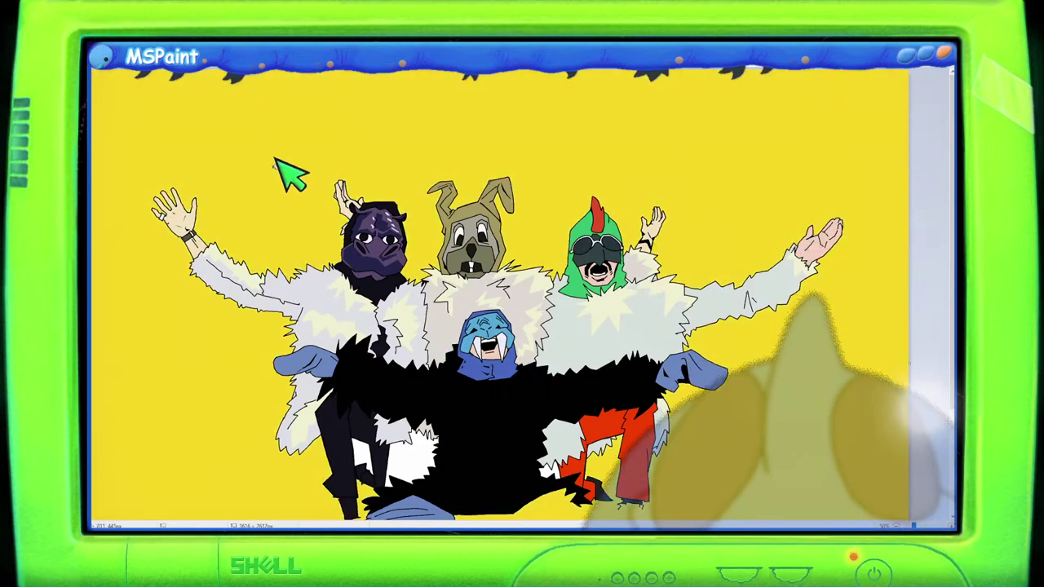
pyautogui.scroll(-3, 290, 173)
pyautogui.scroll(3, 279, 161)
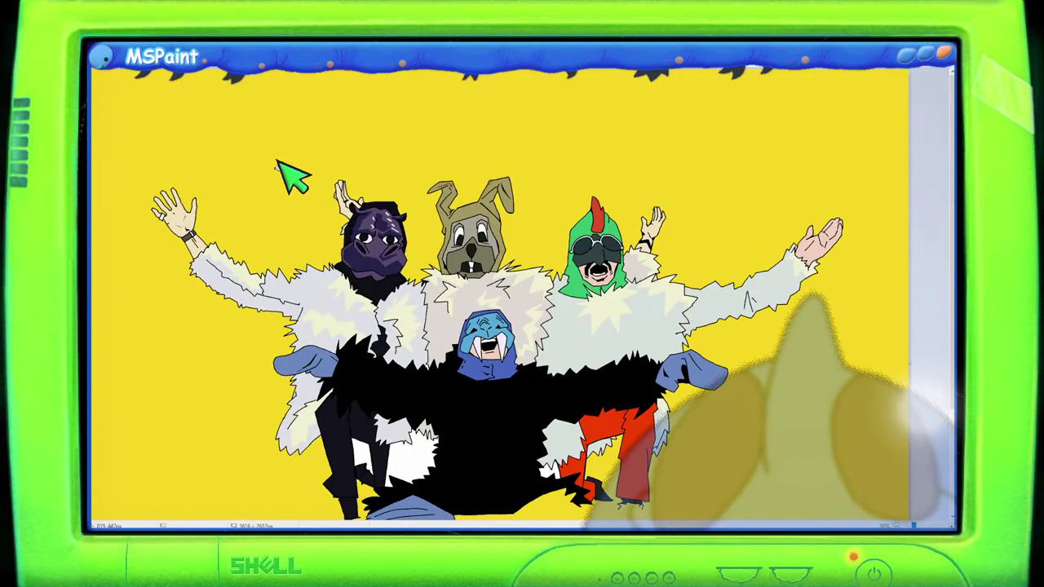
pyautogui.scroll(-3, 280, 161)
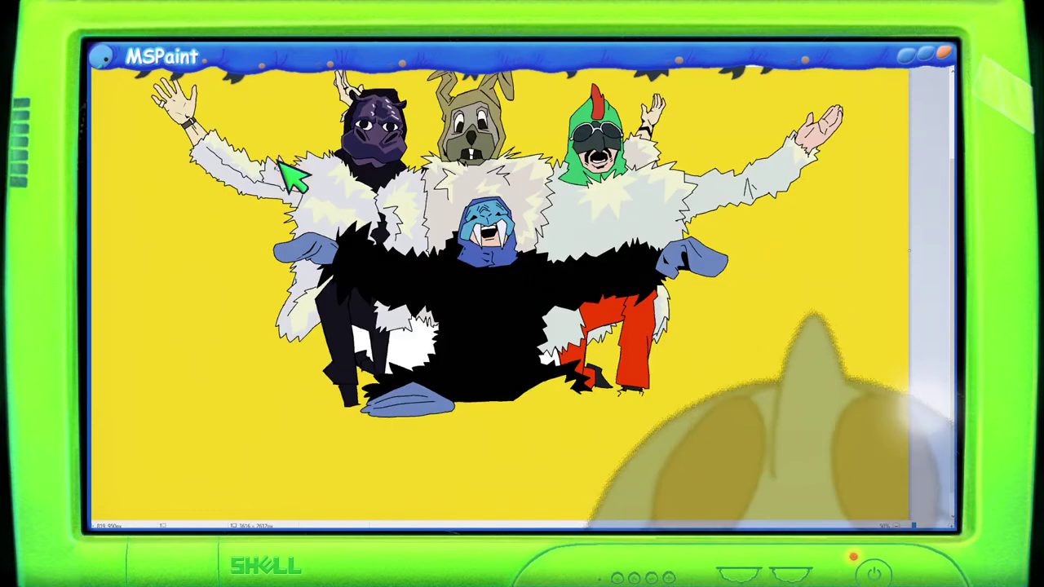
pyautogui.scroll(3, 280, 161)
pyautogui.hotkey('ctrl', 'z')
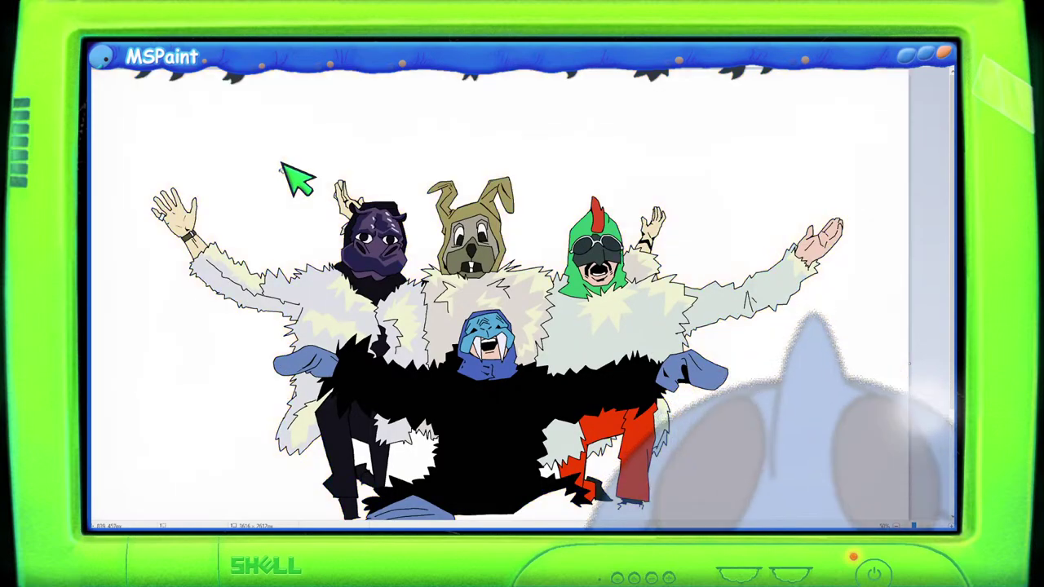
pyautogui.scroll(-3, 283, 163)
pyautogui.scroll(3, 300, 181)
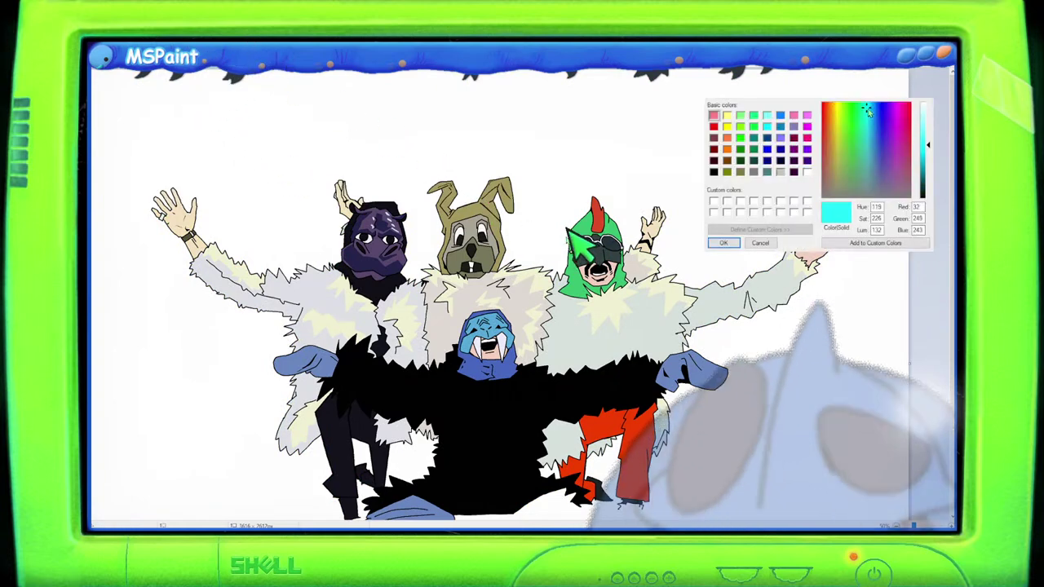
# Step: Accept the bright cyan colour and start the zigzag burst outline down the left side
pyautogui.click(724, 242)
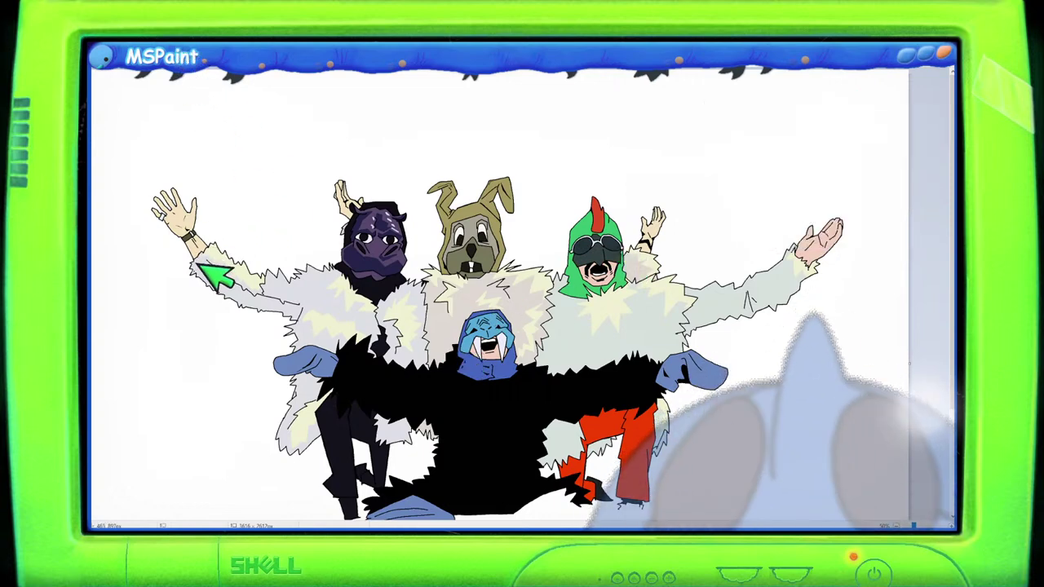
pyautogui.scroll(-3, 214, 273)
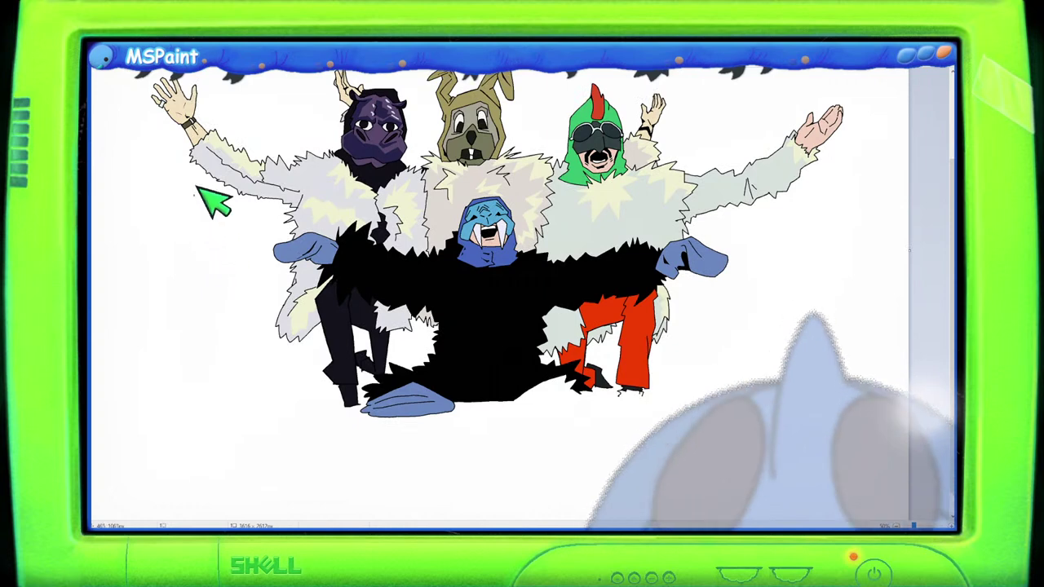
pyautogui.moveTo(192, 186)
pyautogui.mouseDown()
pyautogui.moveTo(167, 222)
pyautogui.moveTo(201, 252)
pyautogui.mouseUp()
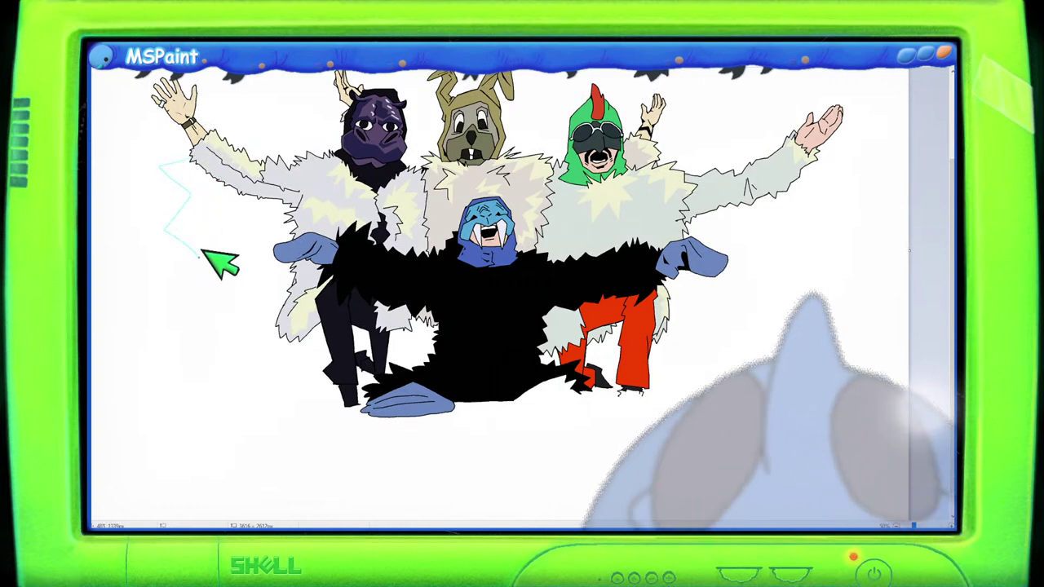
pyautogui.scroll(3, 220, 262)
pyautogui.moveTo(286, 246)
pyautogui.mouseDown()
pyautogui.moveTo(275, 433)
pyautogui.moveTo(221, 501)
pyautogui.moveTo(315, 495)
pyautogui.mouseUp()
pyautogui.scroll(-3, 315, 481)
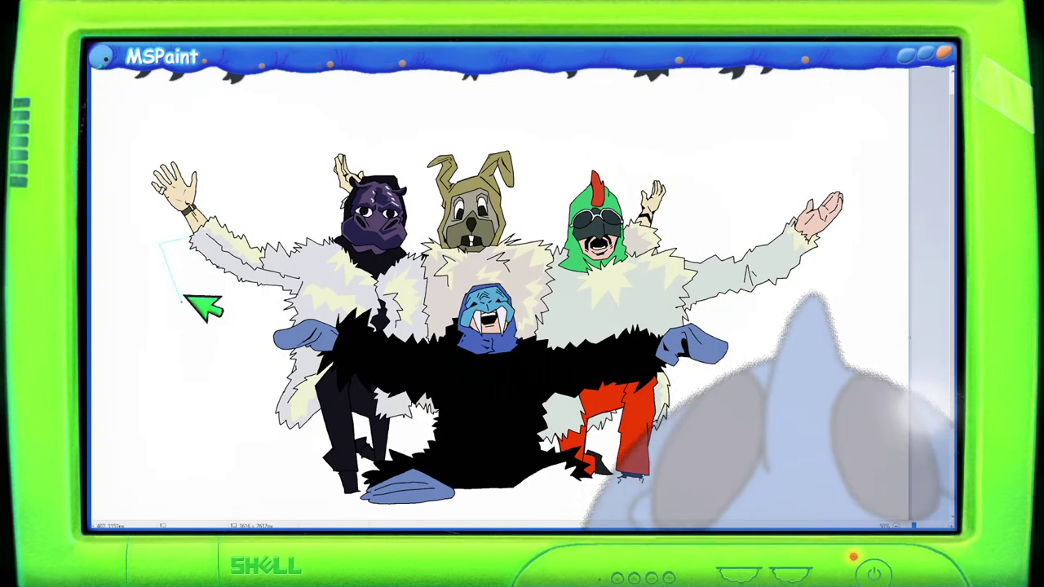
# Step: Carry the cyan zigzag outline along the bottom, across the top and around the right to close it
pyautogui.moveTo(167, 313)
pyautogui.mouseDown()
pyautogui.moveTo(181, 337)
pyautogui.moveTo(160, 422)
pyautogui.moveTo(222, 419)
pyautogui.moveTo(221, 453)
pyautogui.mouseUp()
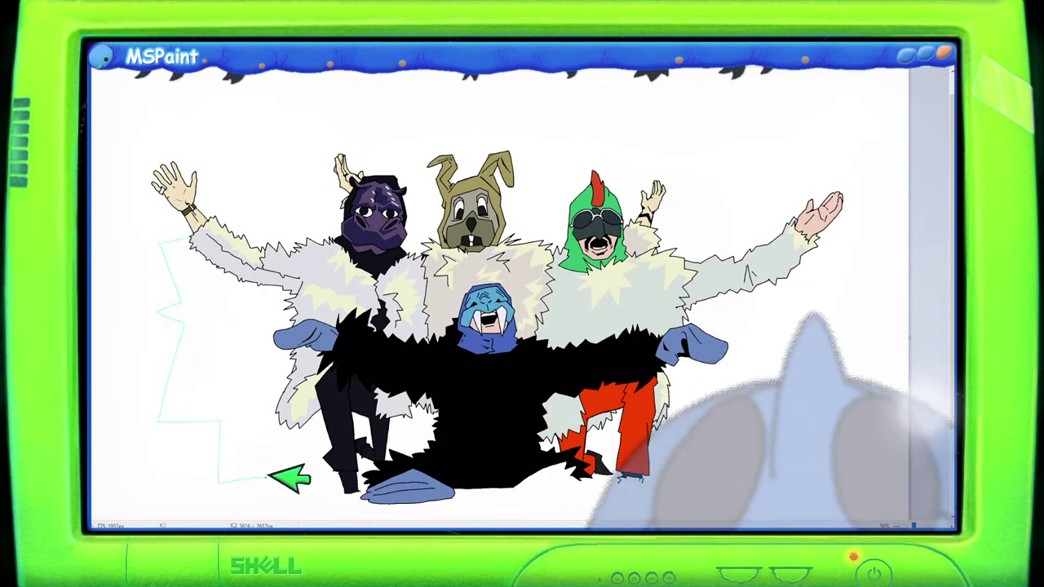
pyautogui.moveTo(269, 479)
pyautogui.mouseDown()
pyautogui.moveTo(281, 515)
pyautogui.moveTo(364, 499)
pyautogui.mouseUp()
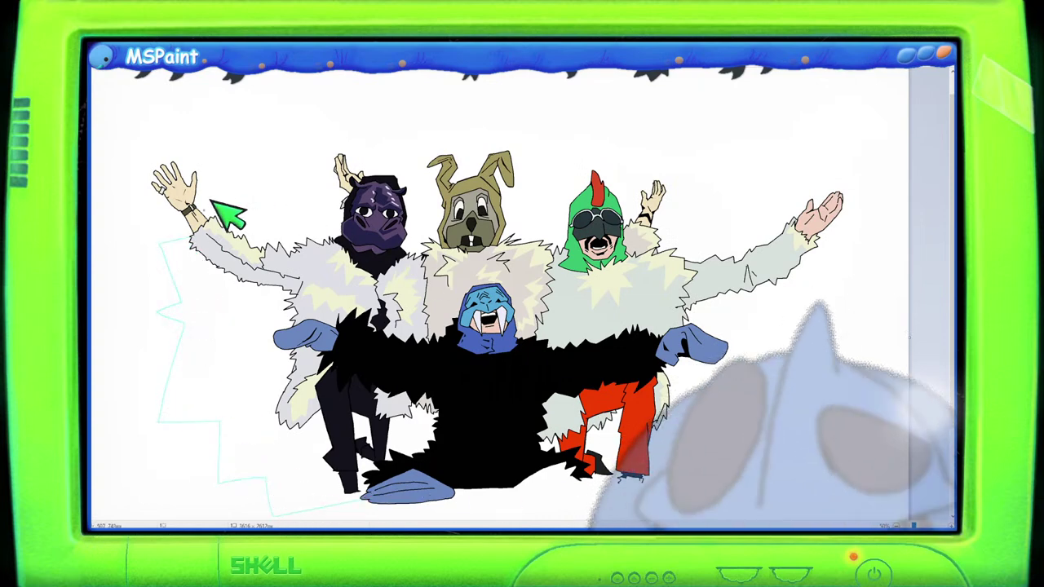
pyautogui.moveTo(226, 215)
pyautogui.mouseDown()
pyautogui.moveTo(226, 167)
pyautogui.moveTo(268, 175)
pyautogui.moveTo(301, 92)
pyautogui.moveTo(344, 116)
pyautogui.mouseUp()
pyautogui.moveTo(409, 120)
pyautogui.mouseDown()
pyautogui.moveTo(483, 80)
pyautogui.moveTo(507, 109)
pyautogui.moveTo(583, 79)
pyautogui.moveTo(587, 122)
pyautogui.moveTo(599, 118)
pyautogui.moveTo(613, 136)
pyautogui.moveTo(643, 103)
pyautogui.mouseUp()
pyautogui.moveTo(672, 161)
pyautogui.mouseDown()
pyautogui.moveTo(764, 125)
pyautogui.moveTo(754, 195)
pyautogui.moveTo(805, 198)
pyautogui.moveTo(797, 275)
pyautogui.moveTo(843, 285)
pyautogui.moveTo(787, 326)
pyautogui.moveTo(768, 408)
pyautogui.mouseUp()
pyautogui.moveTo(762, 506); pyautogui.dragTo(696, 478)
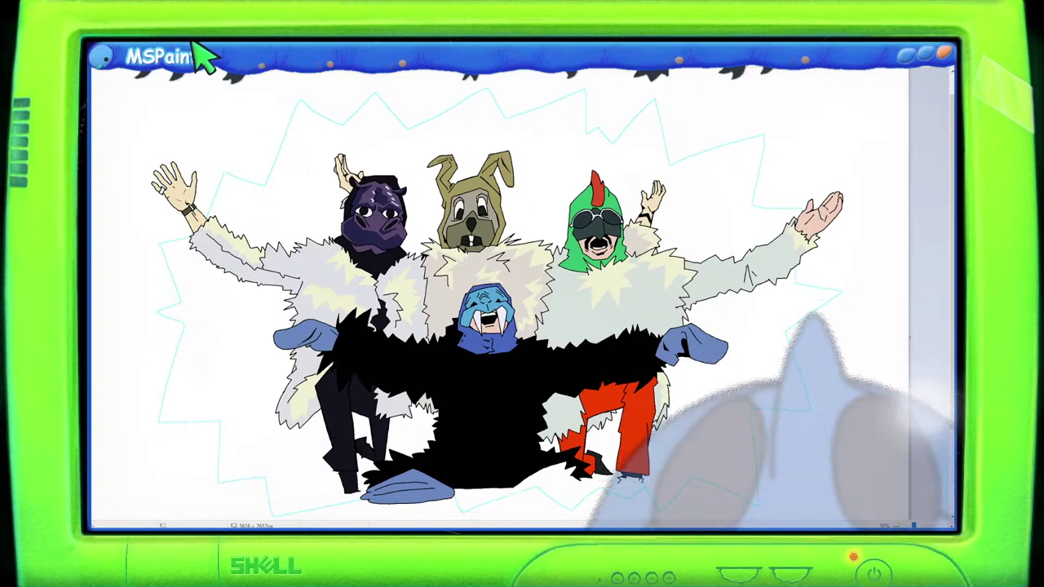
# Step: Fill two burst areas cyan, two white fur gaps black, and the outer background yellow
pyautogui.click(308, 129)
pyautogui.click(240, 294)
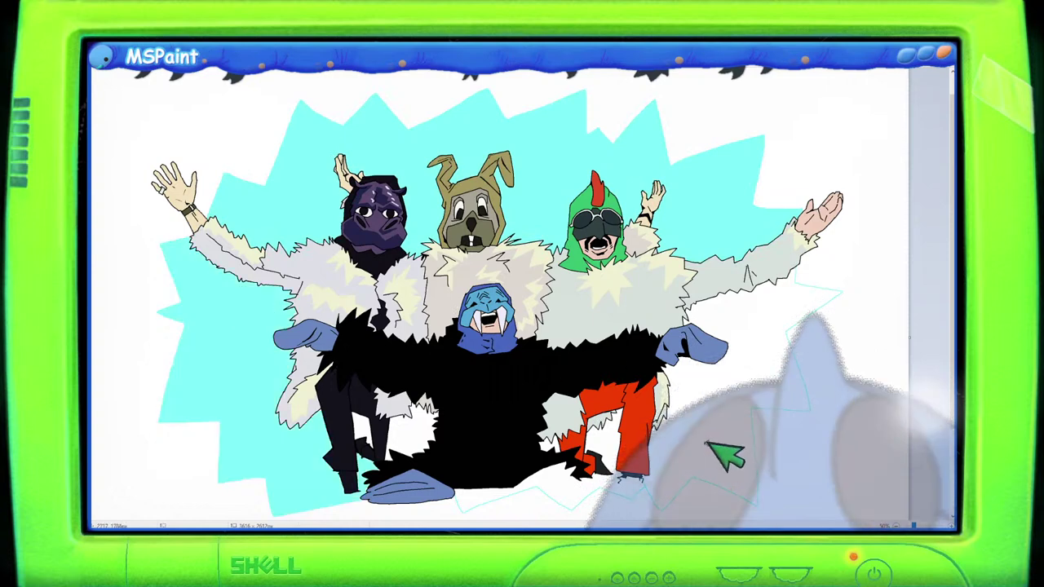
pyautogui.click(420, 431)
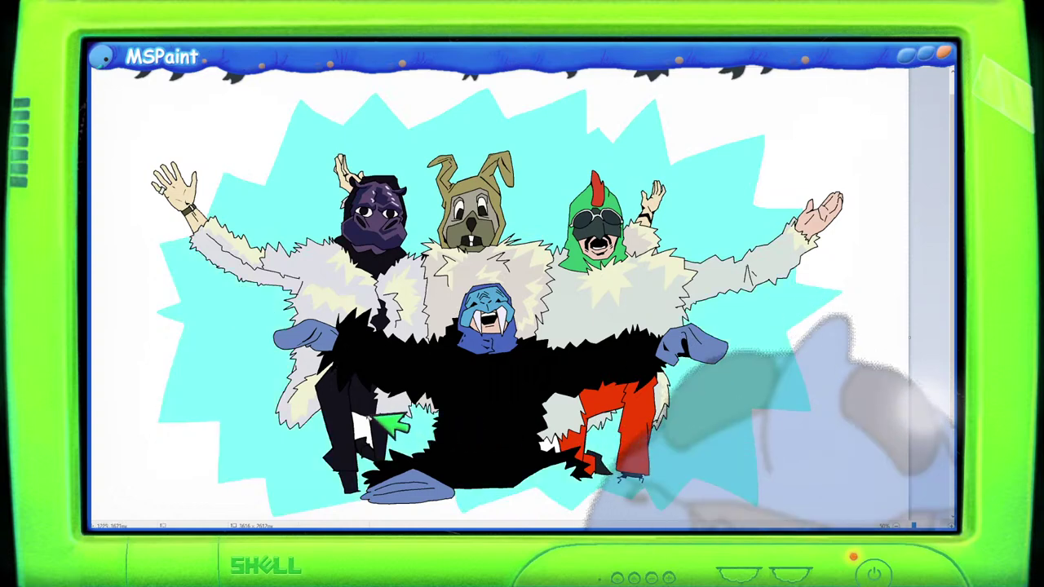
pyautogui.click(482, 439)
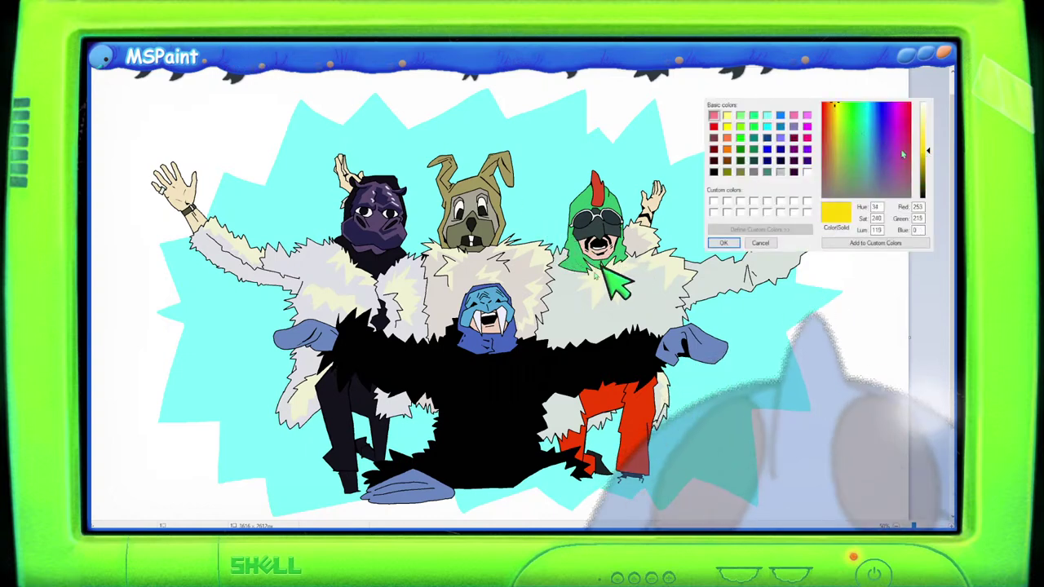
pyautogui.click(421, 88)
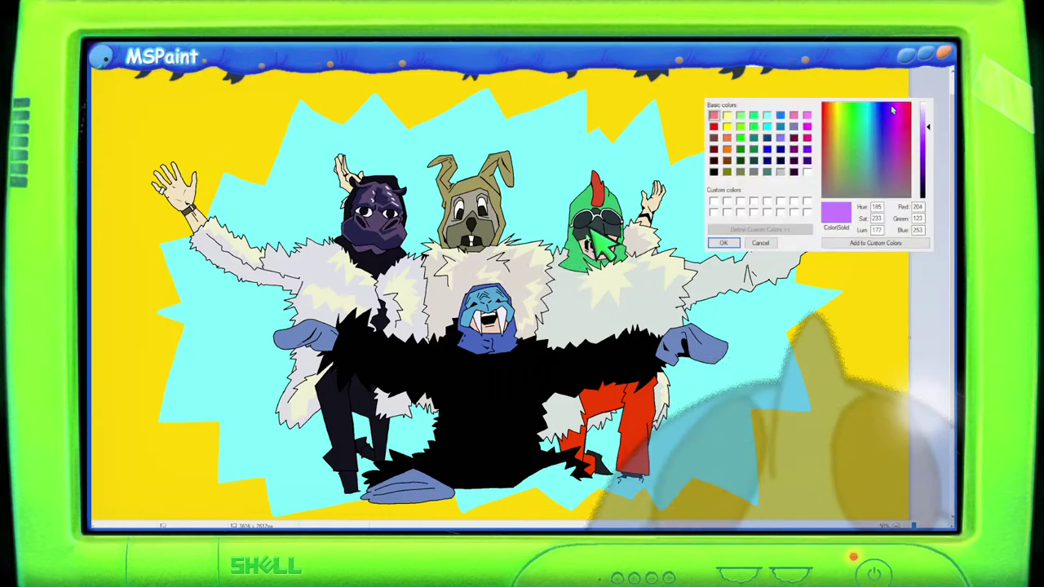
# Step: Mix light lilac (204, 199, 254), fill the burst areas with it, then undo the lower-left fill
pyautogui.click(928, 117)
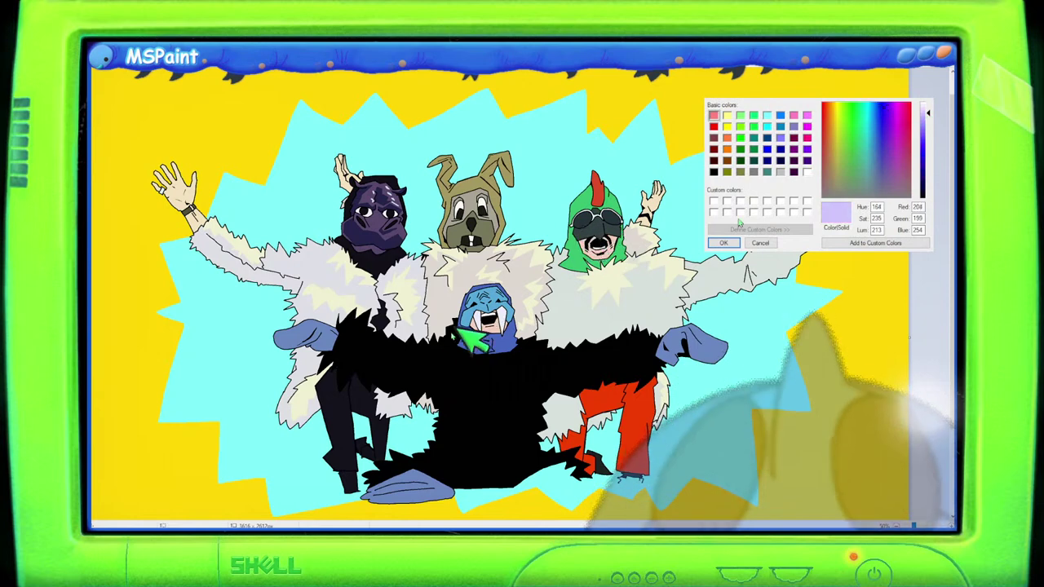
pyautogui.press('Return')
pyautogui.click(319, 196)
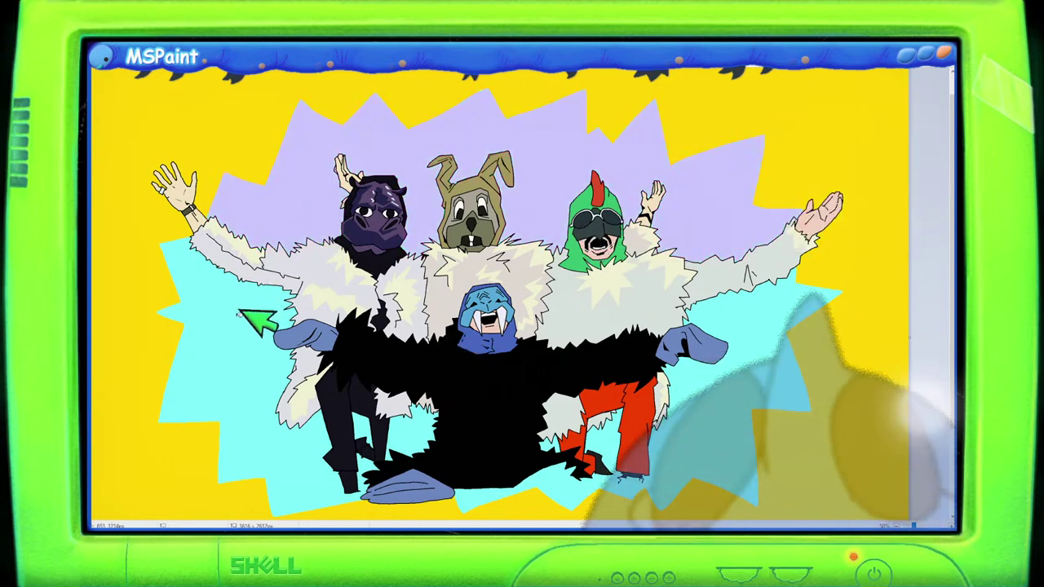
pyautogui.click(239, 312)
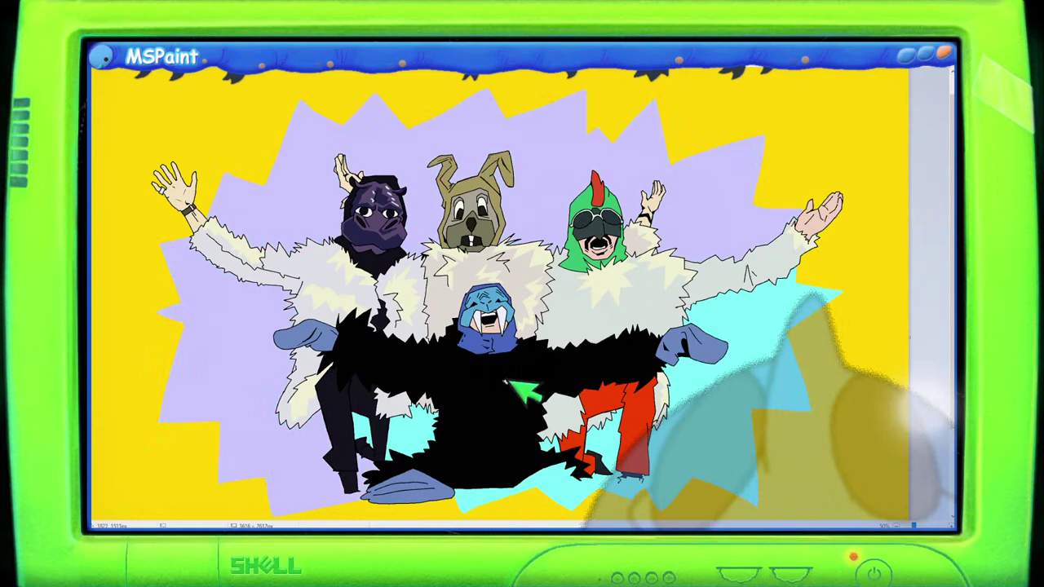
pyautogui.click(496, 486)
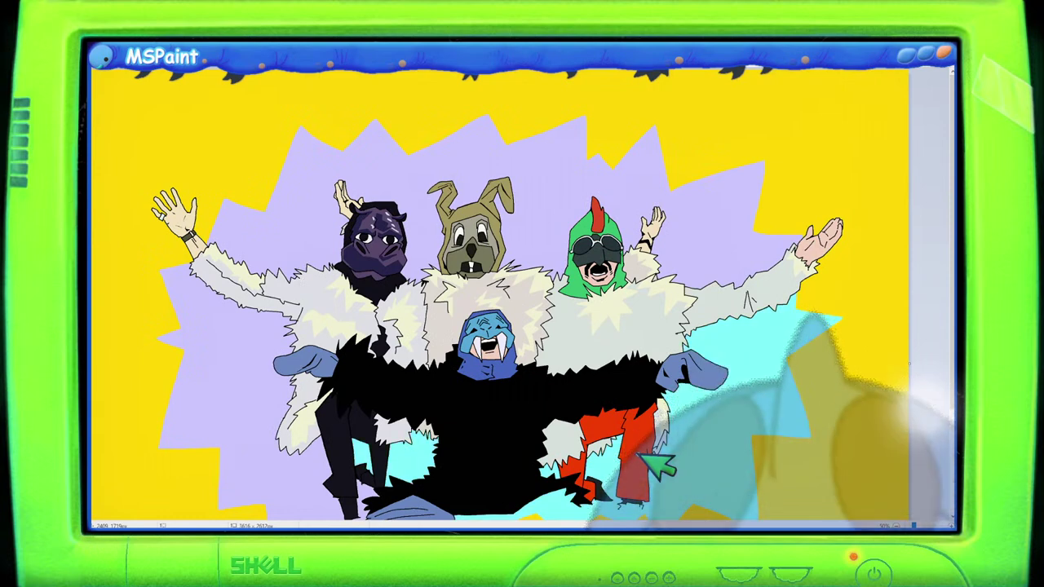
pyautogui.hotkey('ctrl', 'z')
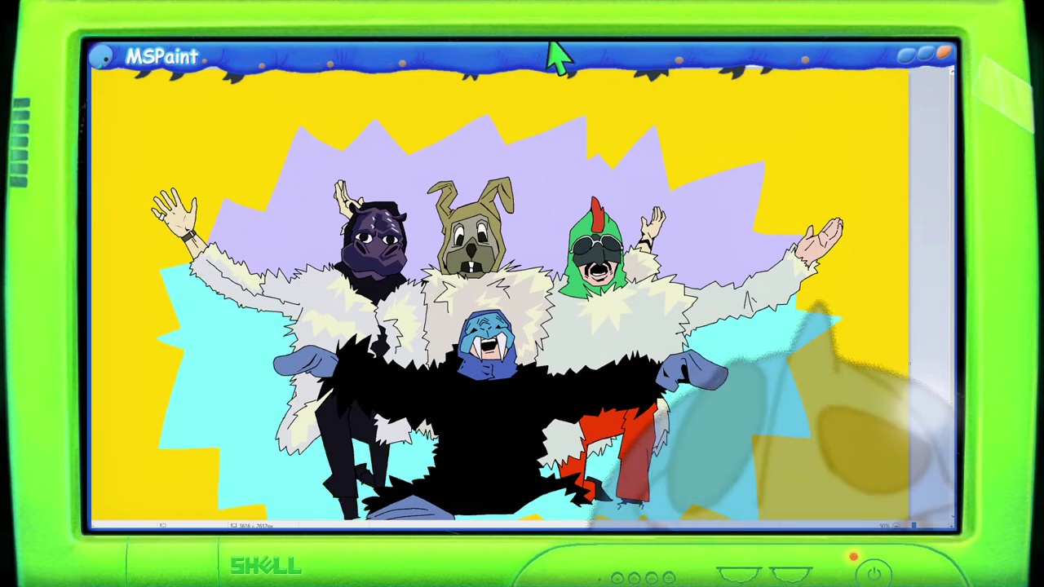
pyautogui.scroll(-1, 578, 280)
pyautogui.scroll(1, 539, 278)
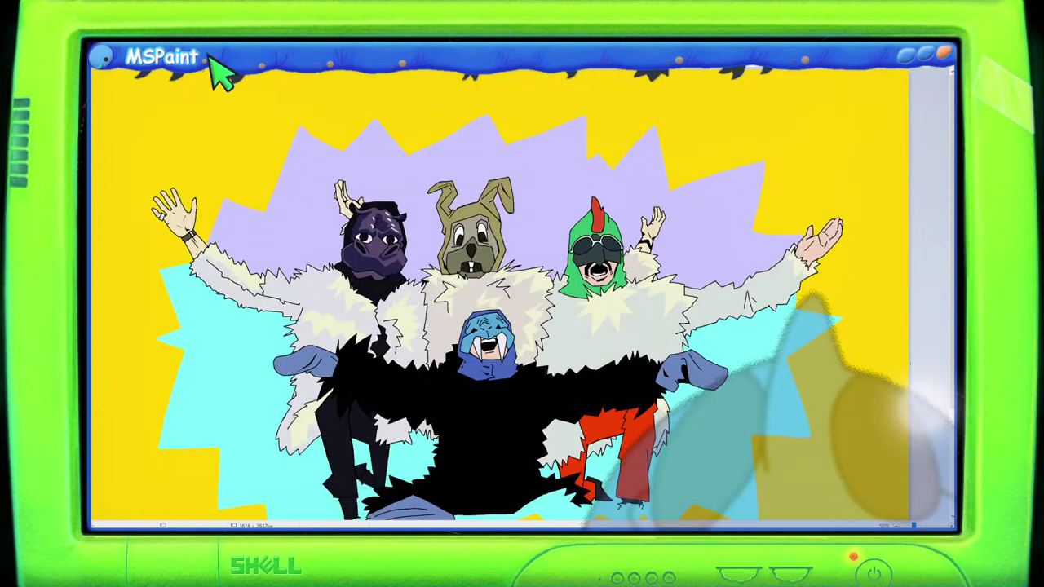
# Step: Refill the lilac upper burst with cyan and scroll to check the whole burst
pyautogui.click(315, 221)
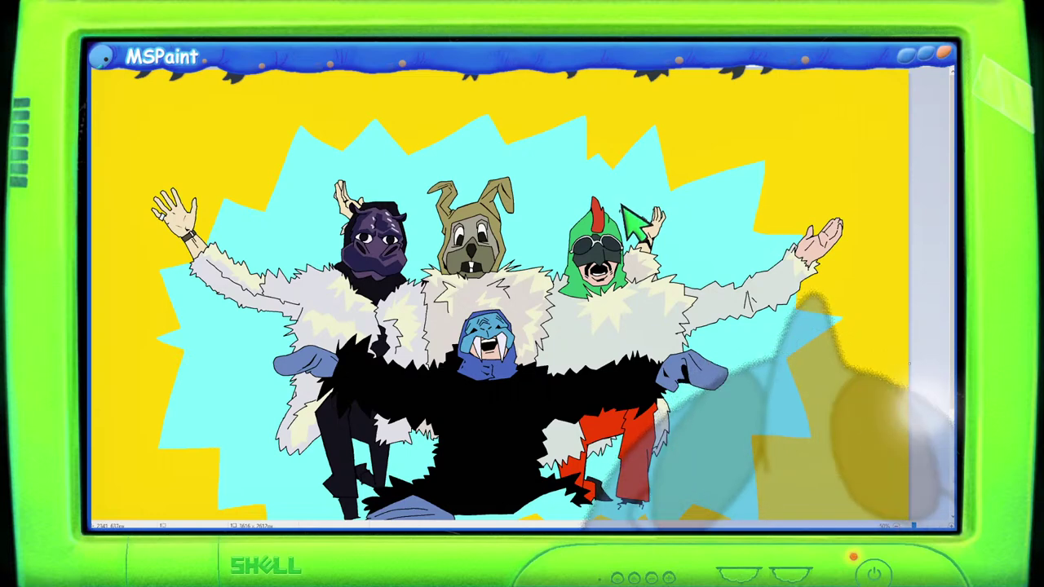
pyautogui.scroll(-3, 624, 221)
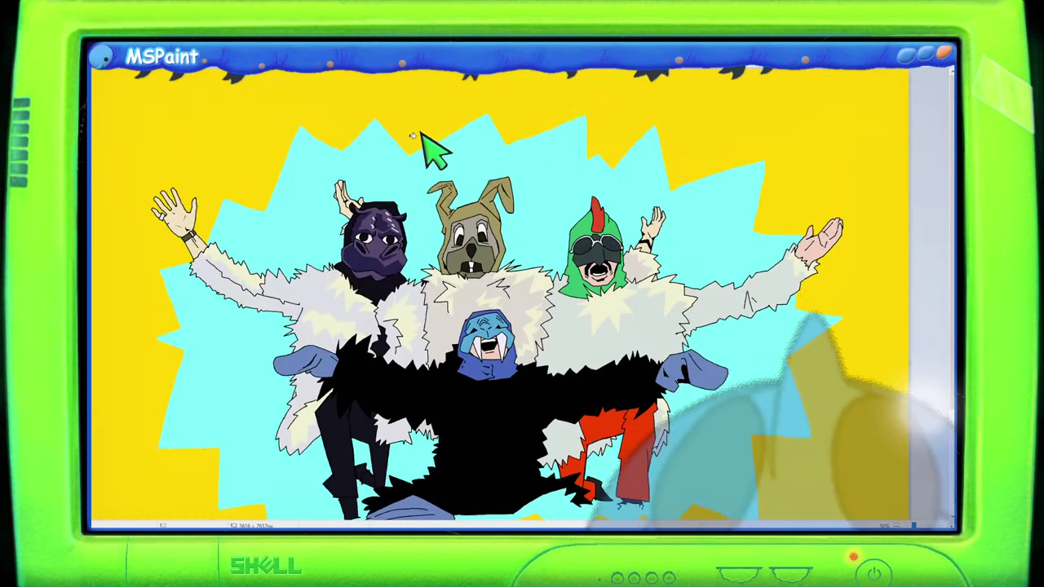
pyautogui.scroll(3, 302, 94)
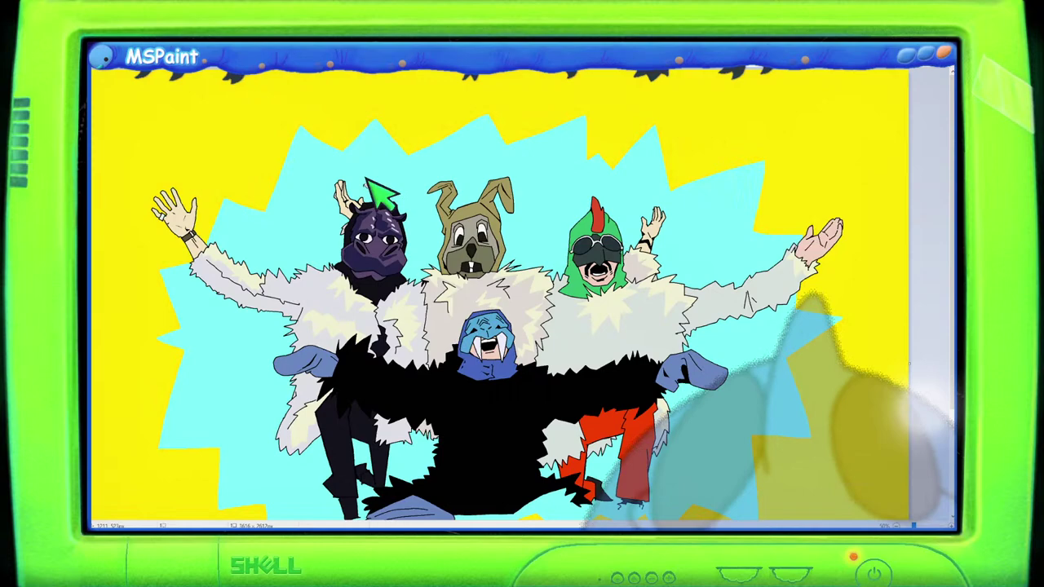
pyautogui.scroll(-3, 351, 184)
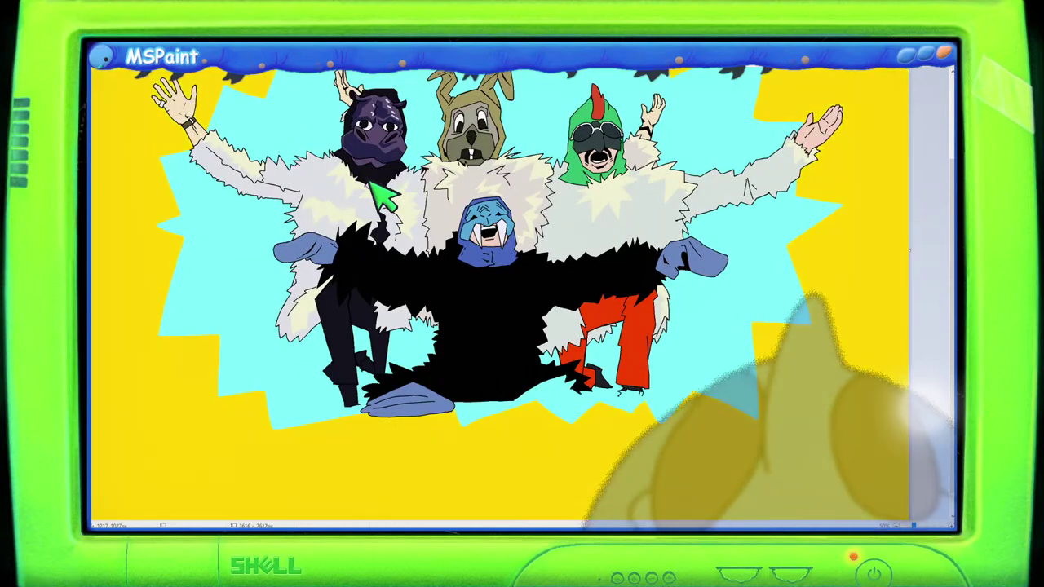
pyautogui.scroll(3, 252, 77)
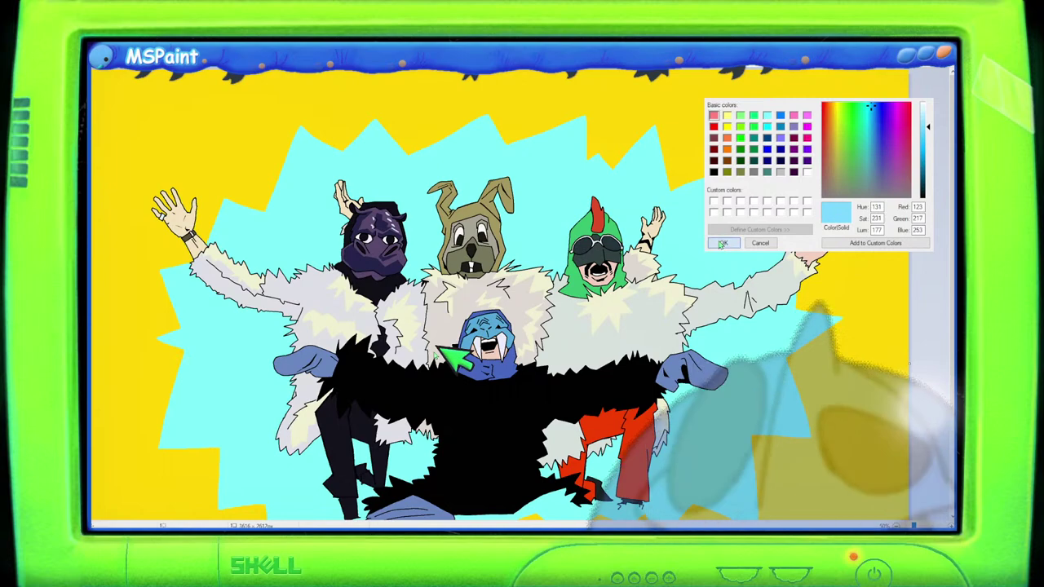
pyautogui.click(722, 243)
pyautogui.scroll(-3, 277, 355)
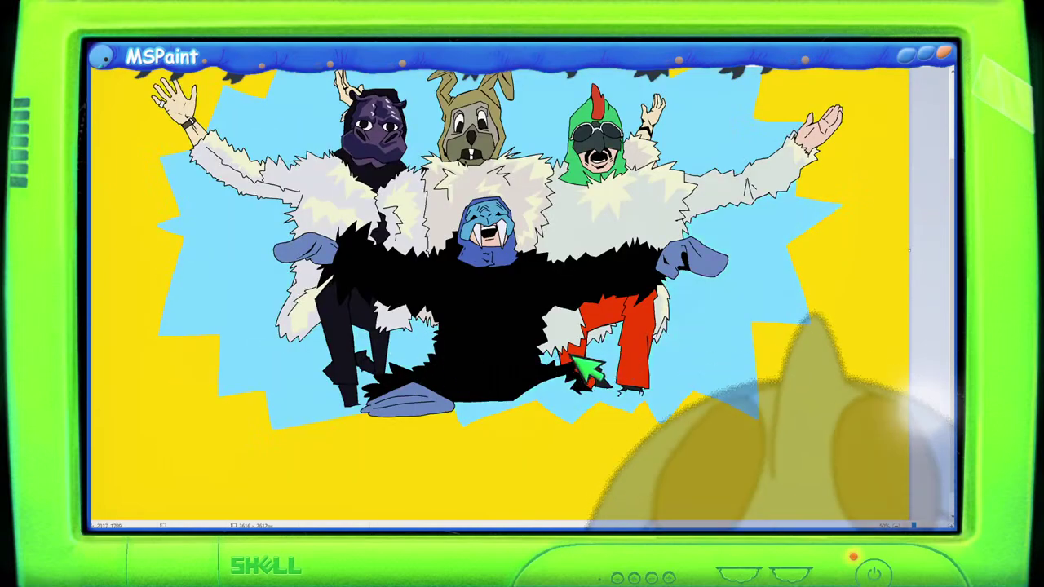
pyautogui.scroll(-3, 600, 371)
pyautogui.scroll(3, 600, 371)
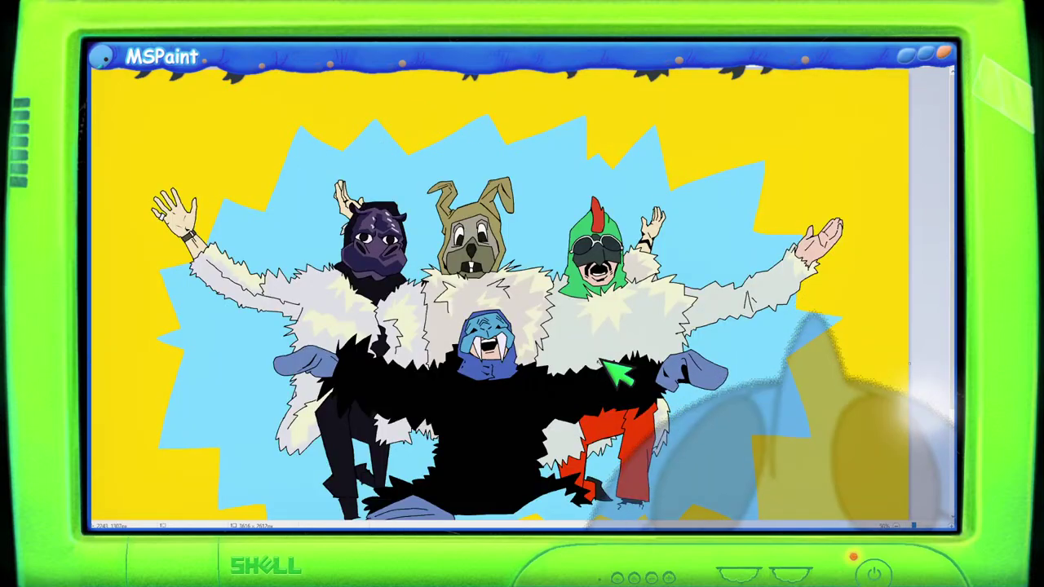
pyautogui.scroll(-2, 617, 368)
pyautogui.scroll(2, 680, 362)
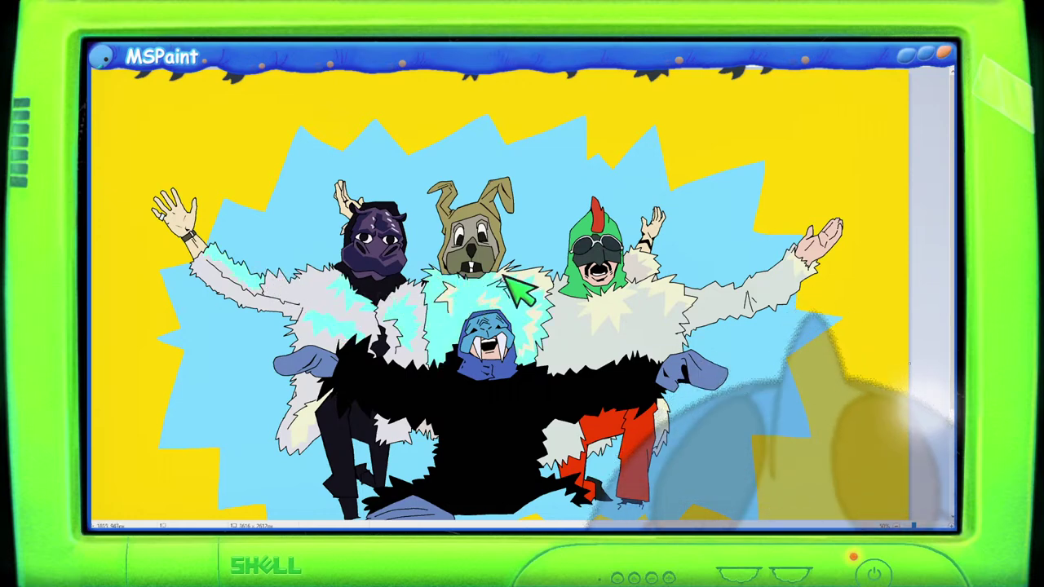
pyautogui.scroll(-3, 596, 303)
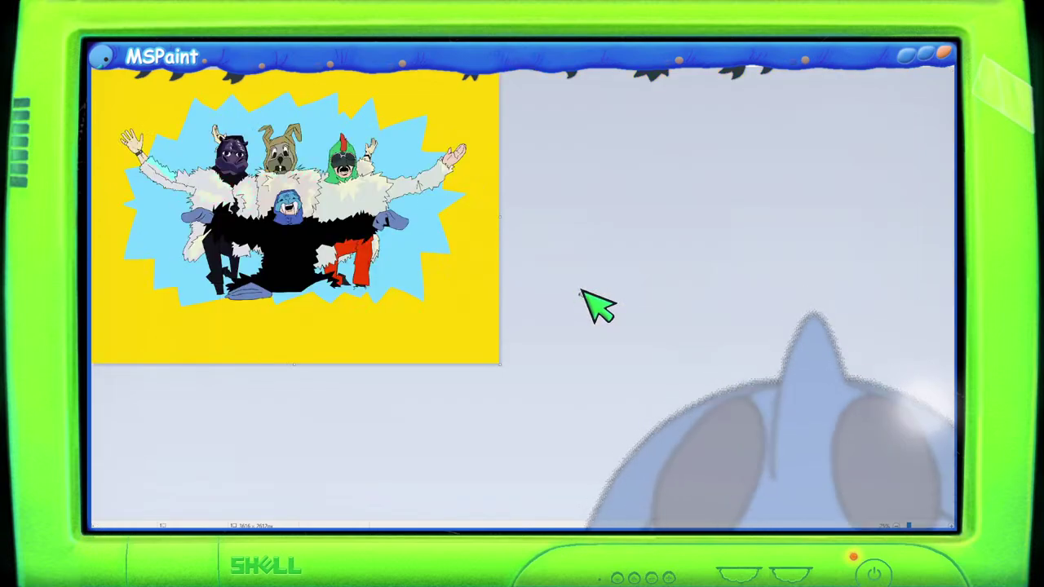
pyautogui.scroll(3, 597, 303)
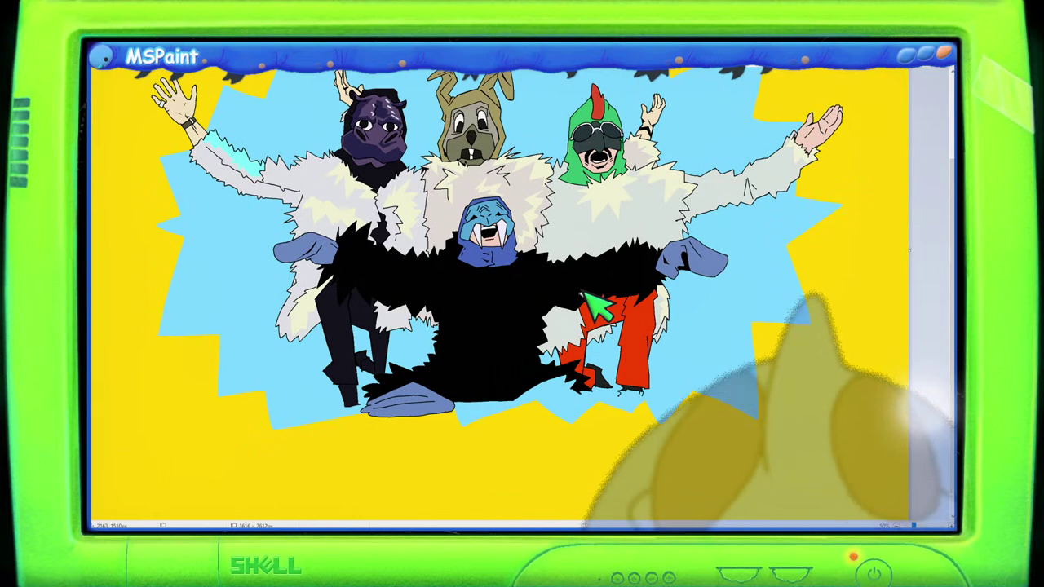
pyautogui.scroll(3, 586, 295)
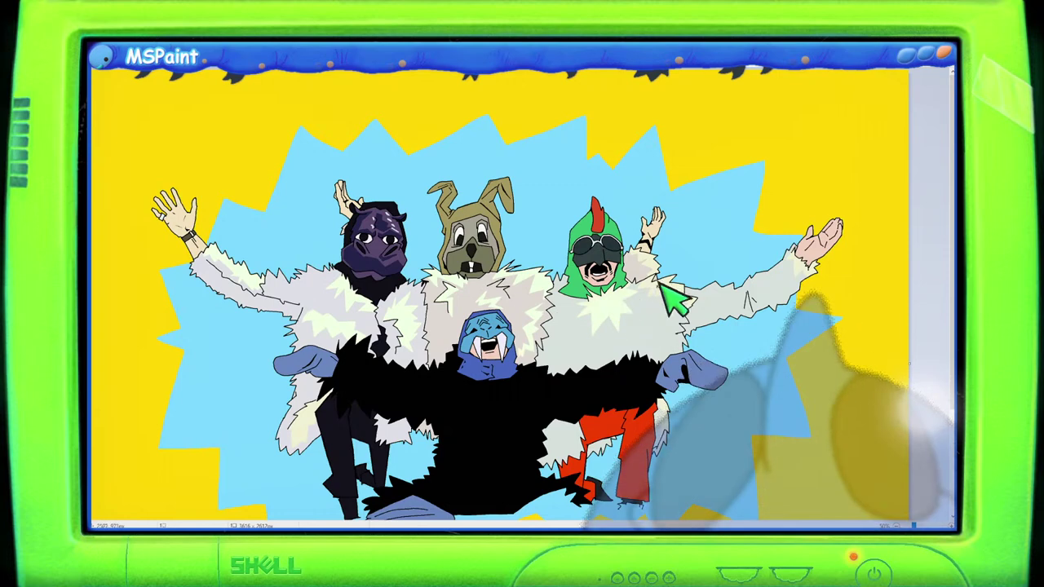
pyautogui.scroll(-3, 767, 343)
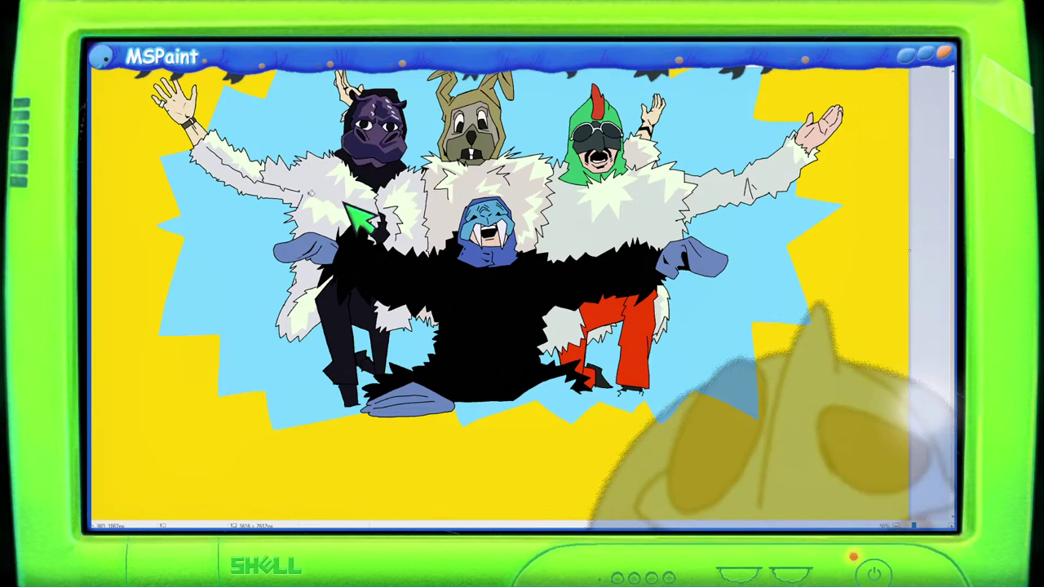
pyautogui.scroll(1, 232, 240)
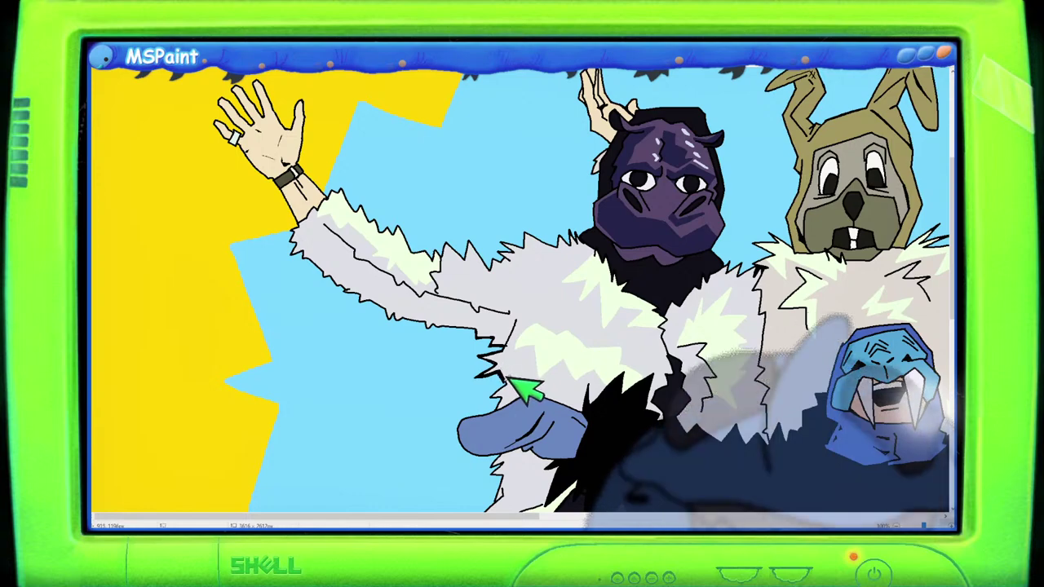
pyautogui.scroll(-2, 531, 367)
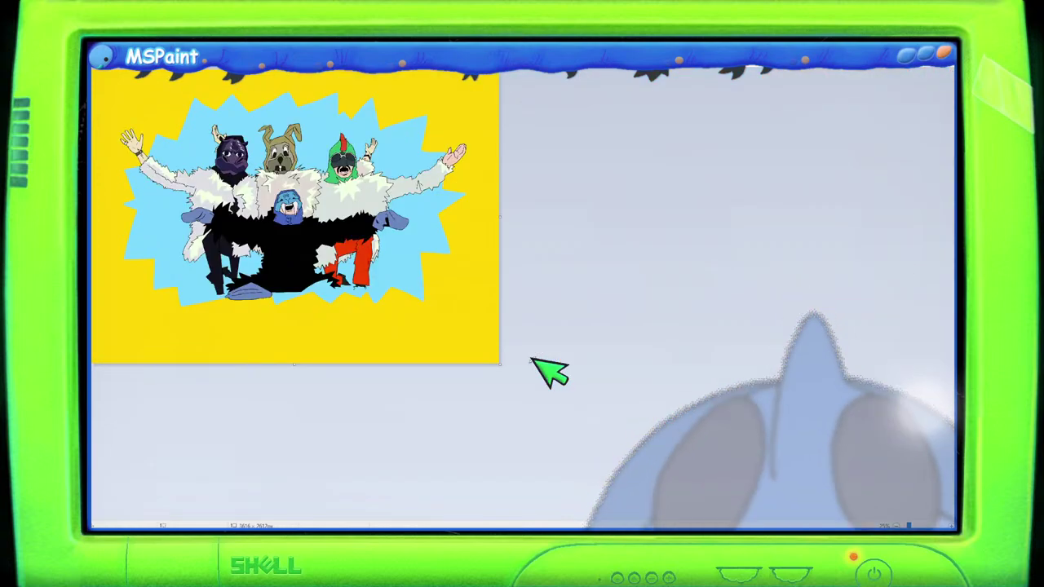
pyautogui.scroll(2, 531, 359)
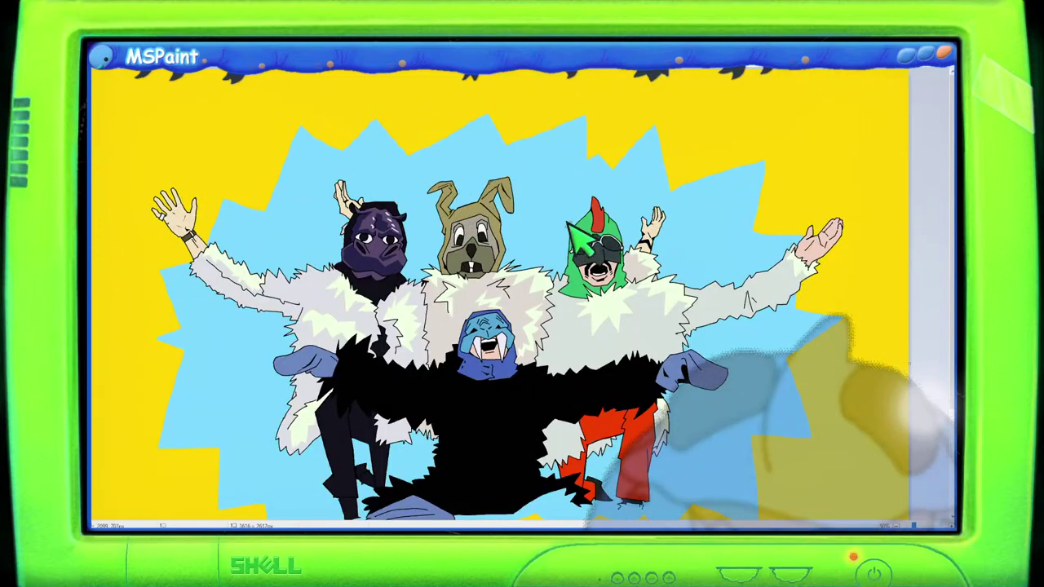
pyautogui.scroll(-3, 629, 198)
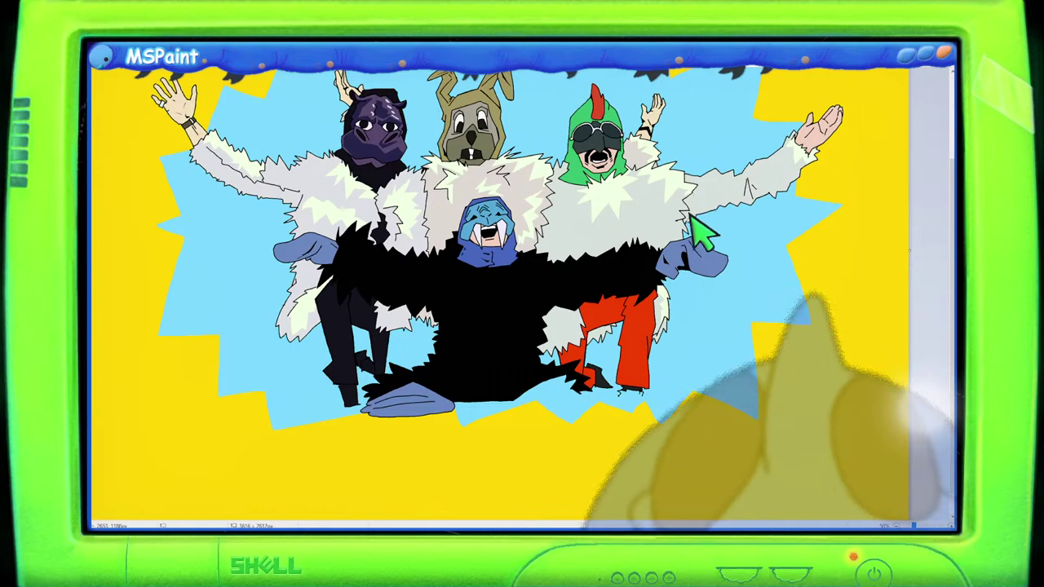
pyautogui.scroll(-1, 653, 294)
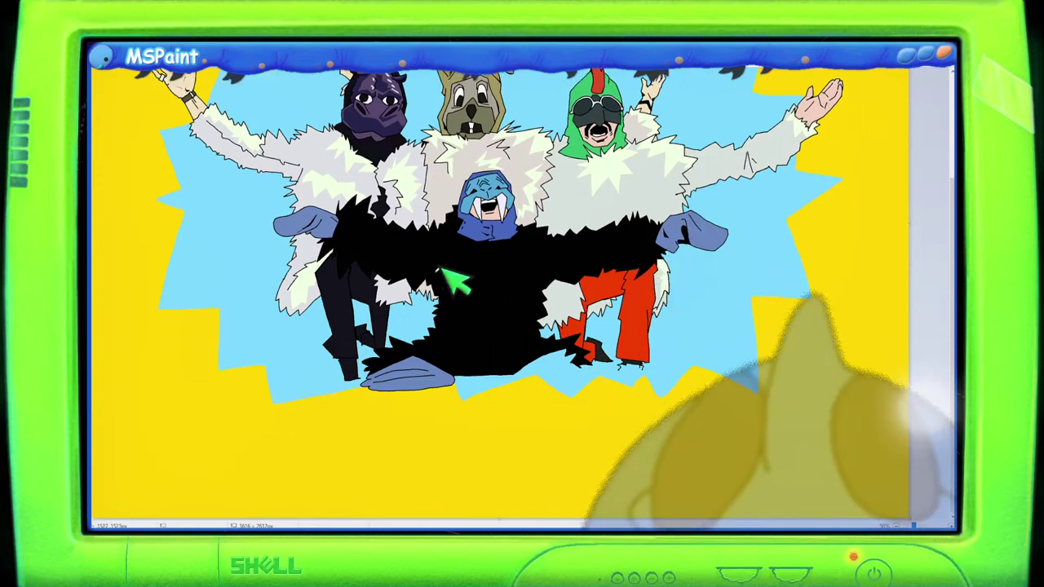
pyautogui.scroll(-2, 457, 280)
pyautogui.scroll(2, 447, 286)
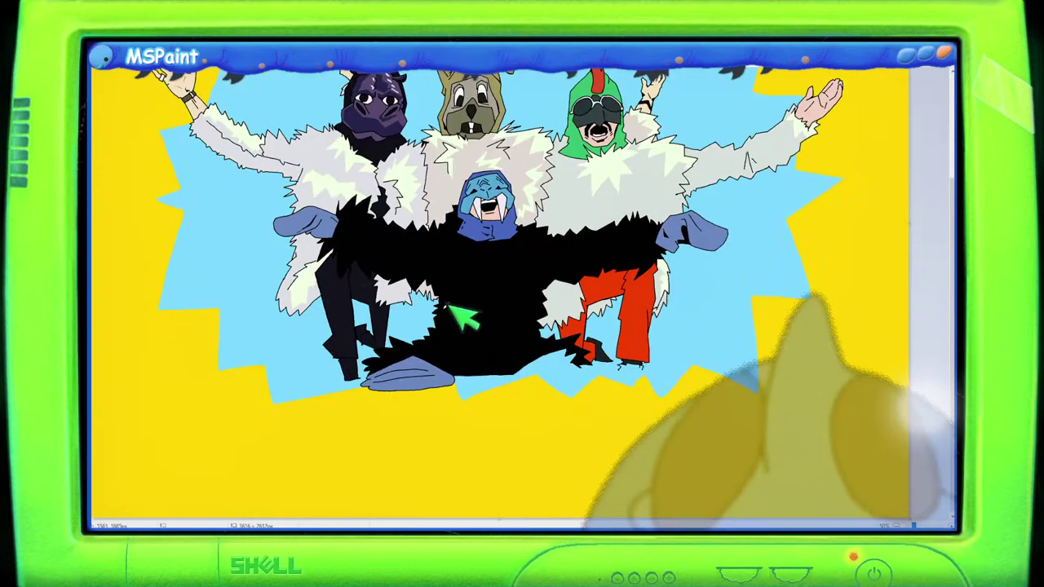
pyautogui.scroll(-3, 462, 315)
pyautogui.scroll(3, 461, 315)
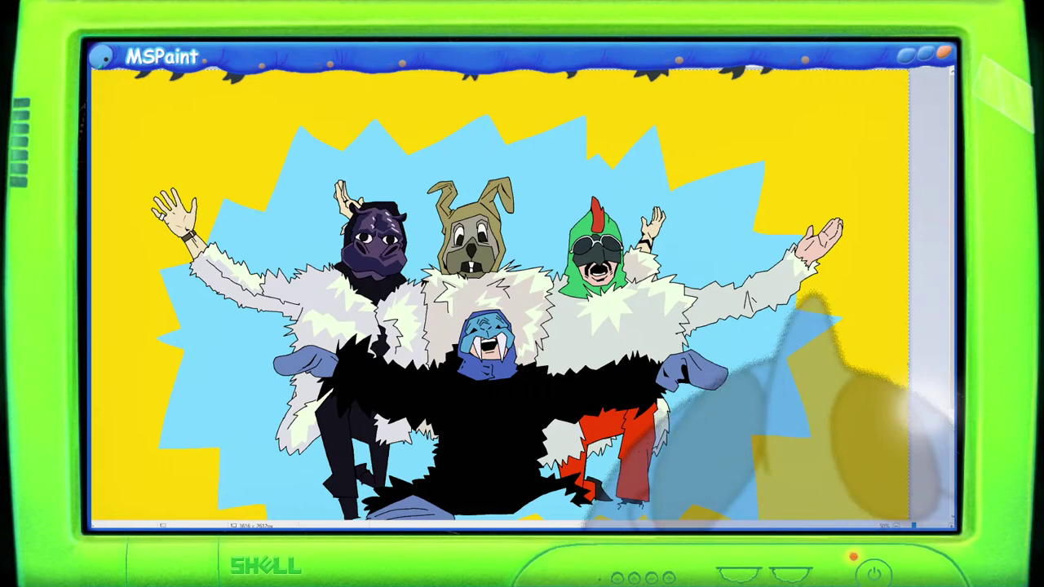
# Step: Scroll and shift the view to show the empty yellow ground below the characters' feet
pyautogui.scroll(-3, 649, 59)
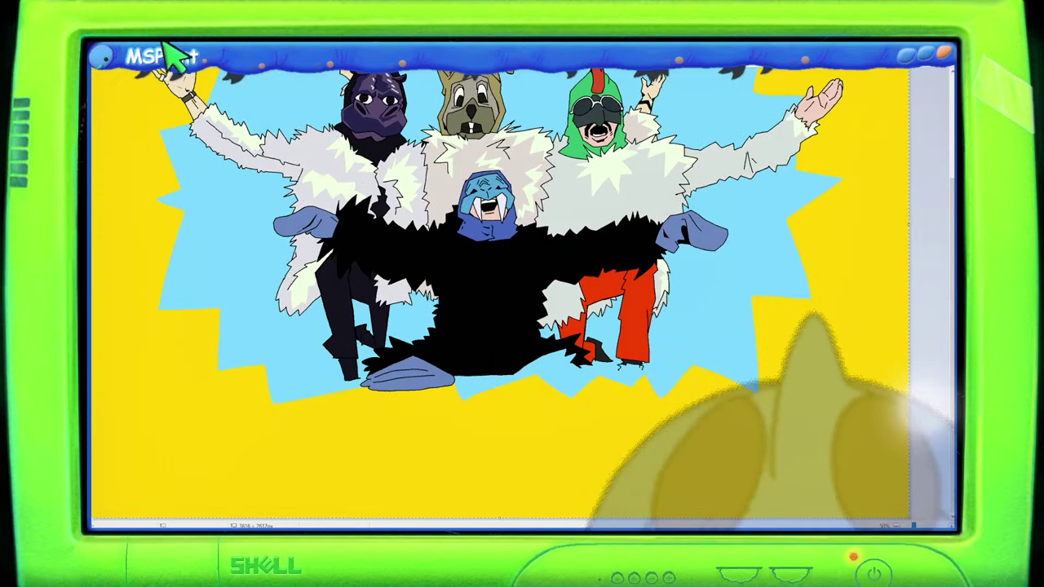
pyautogui.scroll(3, 552, 397)
pyautogui.scroll(-5, 582, 400)
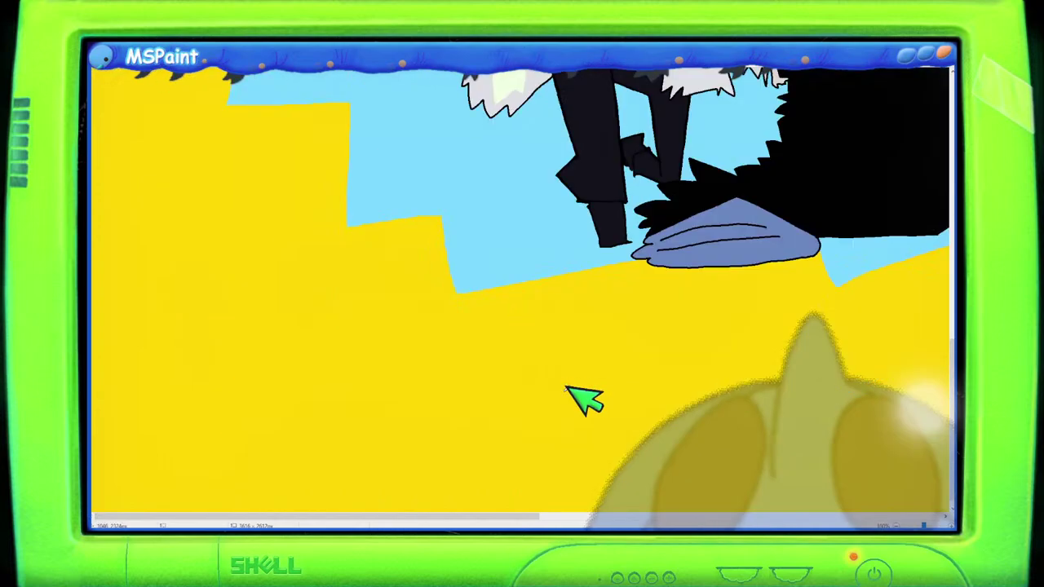
pyautogui.moveTo(549, 516)
pyautogui.mouseDown()
pyautogui.moveTo(734, 518)
pyautogui.moveTo(699, 517)
pyautogui.moveTo(706, 525)
pyautogui.mouseUp()
pyautogui.scroll(-3, 702, 514)
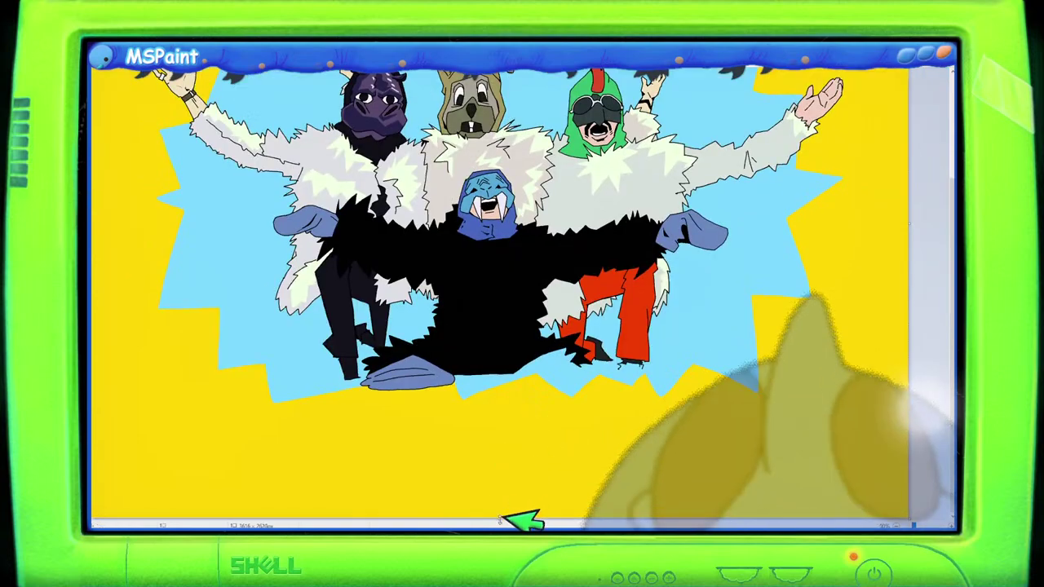
pyautogui.scroll(3, 497, 390)
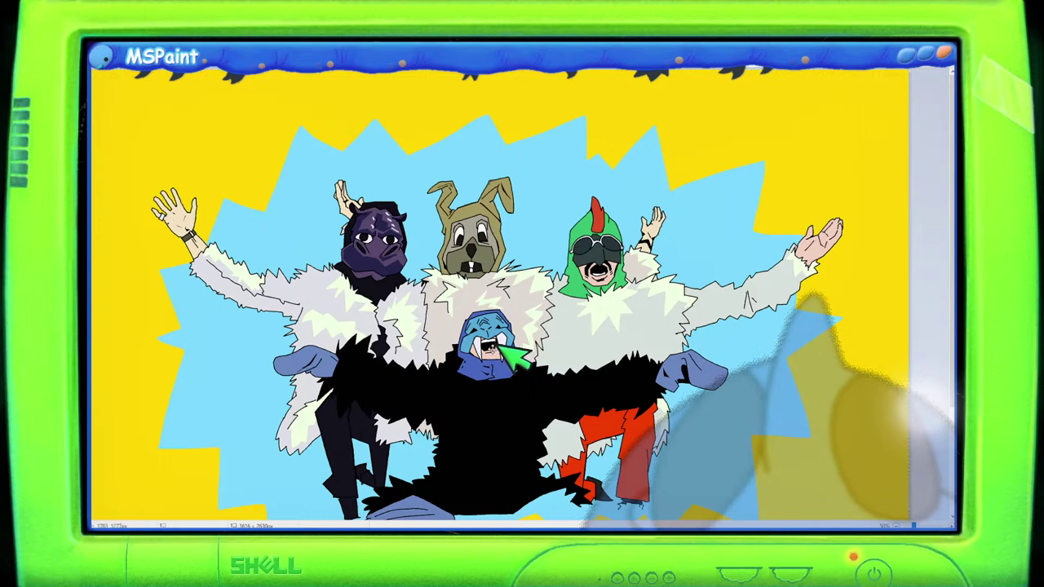
pyautogui.scroll(-1, 499, 343)
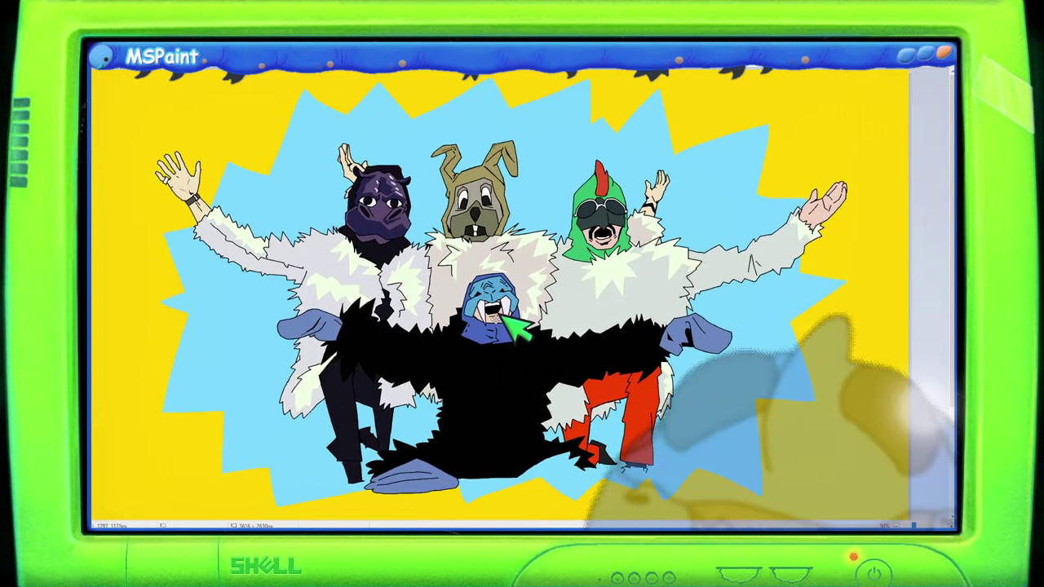
pyautogui.scroll(-3, 625, 350)
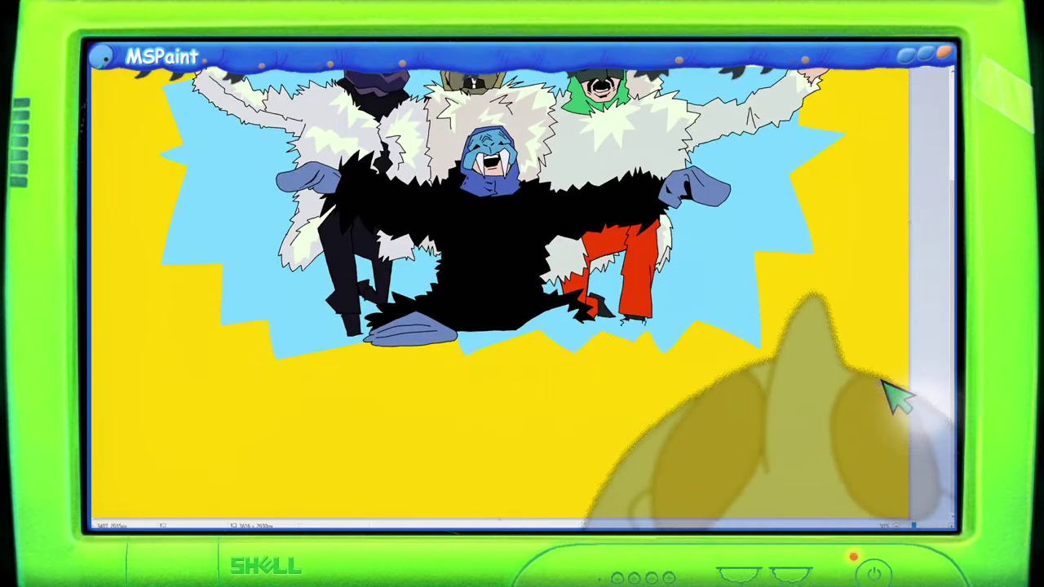
pyautogui.scroll(3, 898, 400)
pyautogui.scroll(-5, 898, 400)
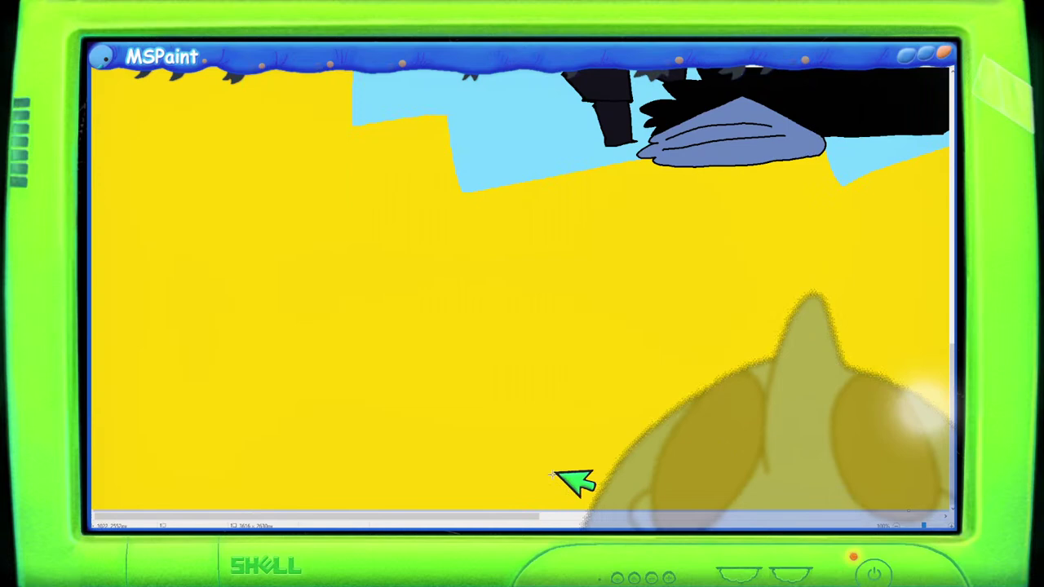
pyautogui.scroll(-3, 571, 482)
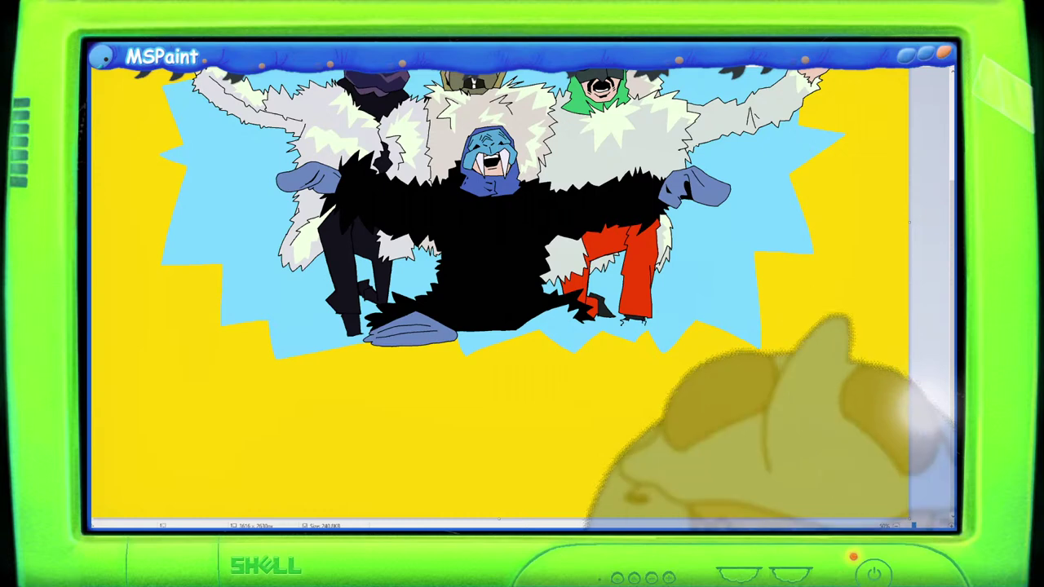
pyautogui.scroll(1, 406, 299)
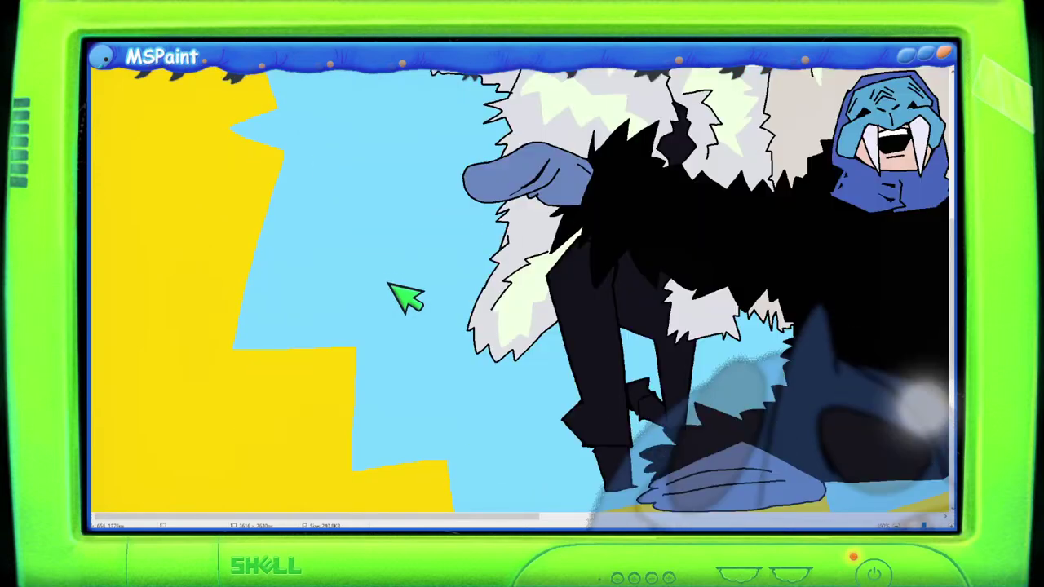
pyautogui.scroll(-4, 405, 298)
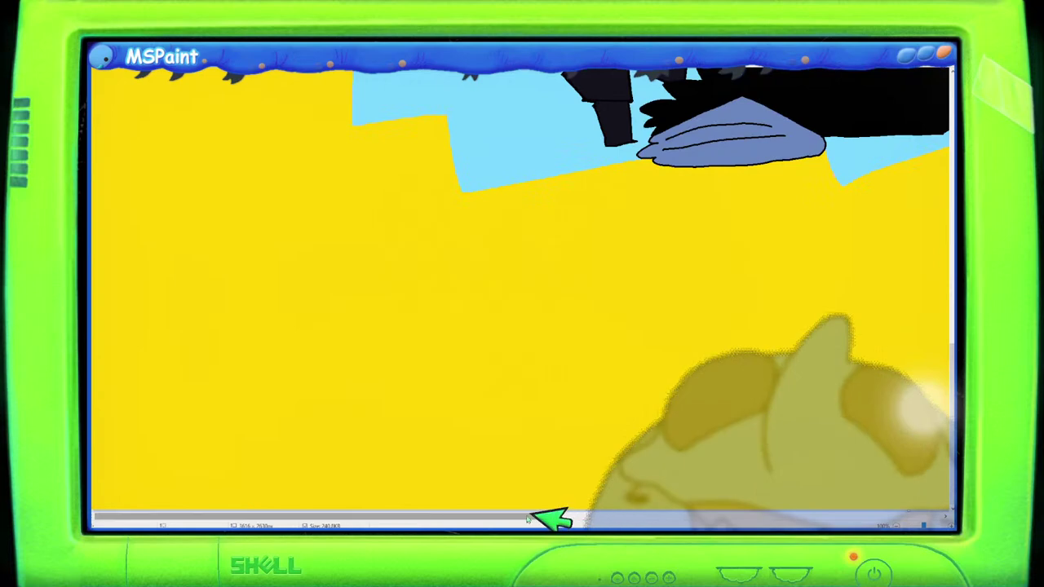
# Step: Freehand the black outline of a bubble-letter M, undoing three misdrawn strokes along the way
pyautogui.moveTo(552, 518); pyautogui.dragTo(717, 527)
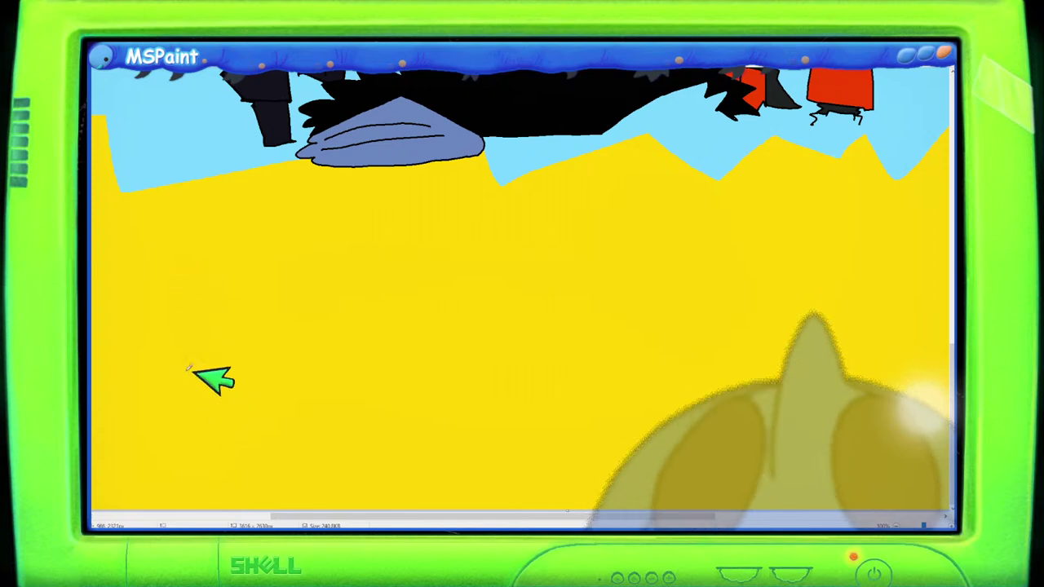
pyautogui.moveTo(216, 429)
pyautogui.mouseDown()
pyautogui.moveTo(203, 301)
pyautogui.moveTo(215, 278)
pyautogui.moveTo(247, 283)
pyautogui.moveTo(278, 254)
pyautogui.mouseUp()
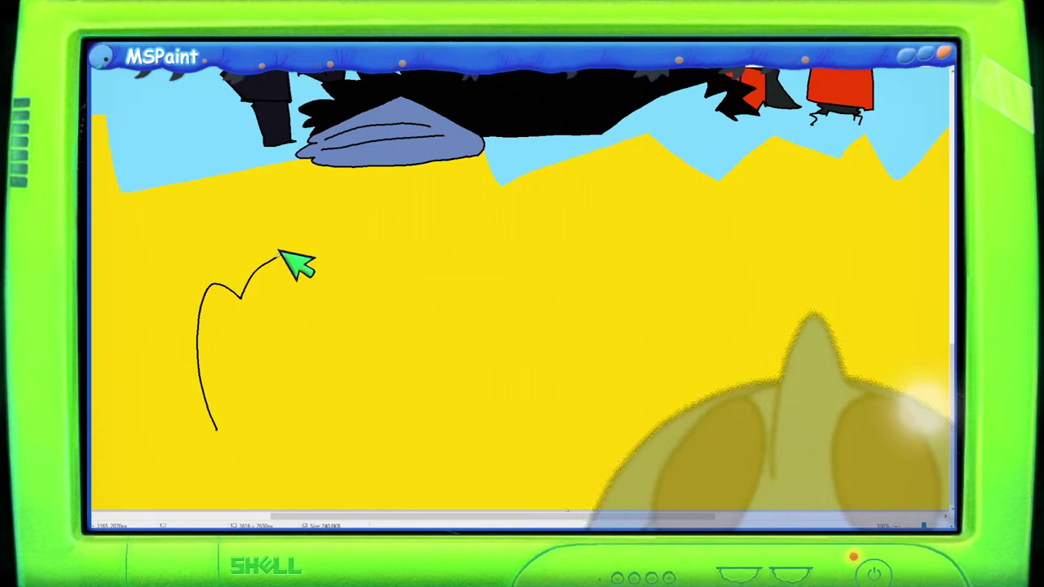
pyautogui.hotkey('ctrl', 'z')
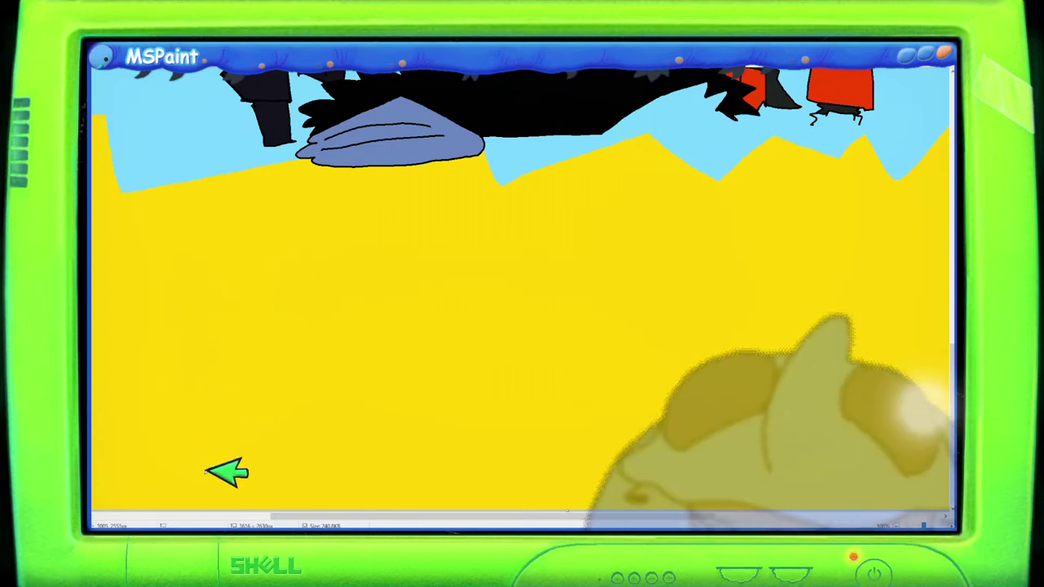
pyautogui.moveTo(209, 480)
pyautogui.mouseDown()
pyautogui.moveTo(176, 326)
pyautogui.moveTo(229, 250)
pyautogui.moveTo(261, 328)
pyautogui.moveTo(279, 263)
pyautogui.moveTo(366, 434)
pyautogui.mouseUp()
pyautogui.hotkey('ctrl', 'z')
pyautogui.hotkey('ctrl', 'z')
pyautogui.moveTo(248, 338)
pyautogui.mouseDown()
pyautogui.moveTo(320, 255)
pyautogui.moveTo(363, 402)
pyautogui.mouseUp()
pyautogui.hotkey('ctrl', 'z')
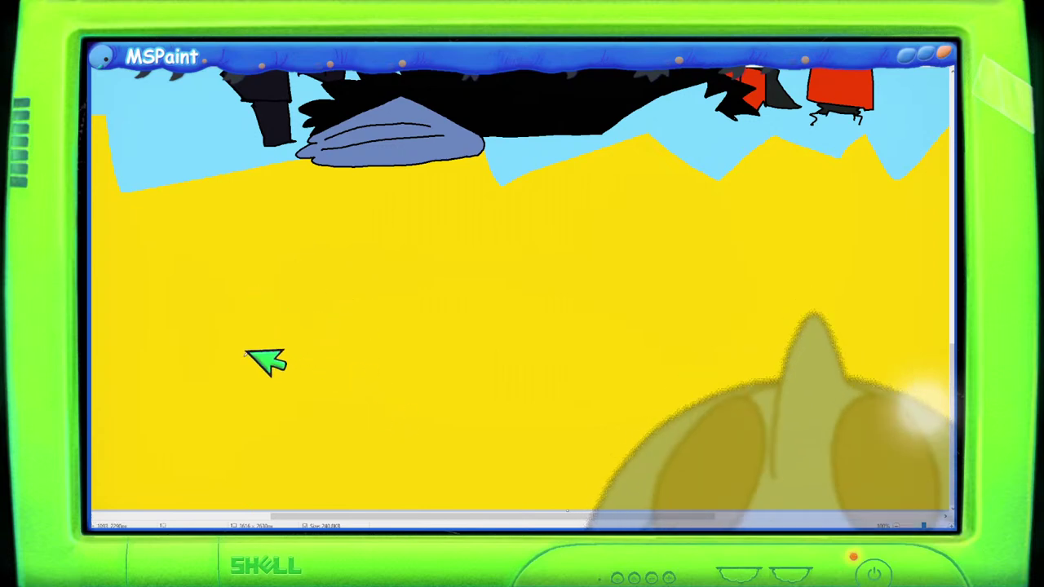
pyautogui.moveTo(235, 283)
pyautogui.mouseDown()
pyautogui.moveTo(231, 248)
pyautogui.moveTo(171, 293)
pyautogui.moveTo(133, 394)
pyautogui.moveTo(156, 457)
pyautogui.moveTo(189, 473)
pyautogui.moveTo(241, 456)
pyautogui.moveTo(237, 398)
pyautogui.moveTo(243, 426)
pyautogui.moveTo(256, 436)
pyautogui.moveTo(257, 417)
pyautogui.moveTo(282, 452)
pyautogui.moveTo(323, 436)
pyautogui.moveTo(332, 415)
pyautogui.moveTo(294, 267)
pyautogui.moveTo(264, 251)
pyautogui.moveTo(234, 279)
pyautogui.mouseUp()
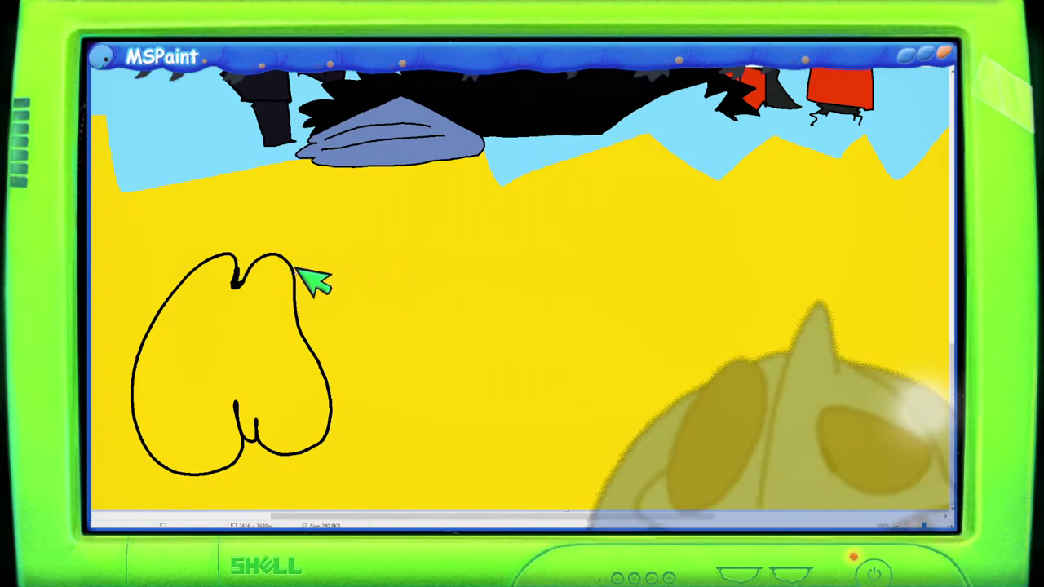
# Step: Redraw a shorter curve atop the M's right lobe and mark the hole inside the A
pyautogui.moveTo(299, 276)
pyautogui.mouseDown()
pyautogui.moveTo(332, 218)
pyautogui.moveTo(384, 242)
pyautogui.mouseUp()
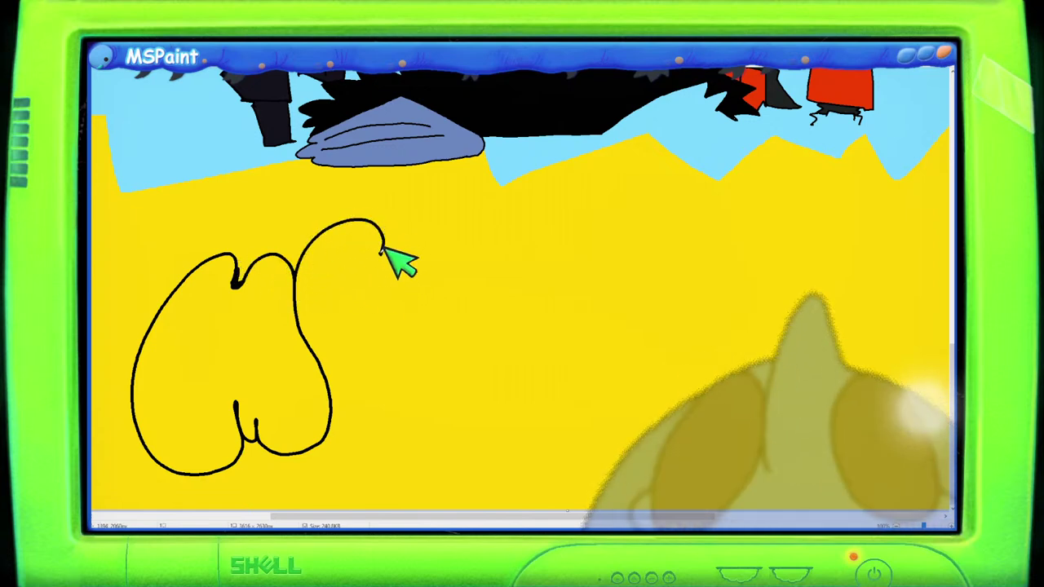
pyautogui.hotkey('ctrl', 'z')
pyautogui.moveTo(301, 273)
pyautogui.mouseDown()
pyautogui.moveTo(321, 249)
pyautogui.moveTo(336, 288)
pyautogui.moveTo(384, 335)
pyautogui.moveTo(393, 389)
pyautogui.moveTo(374, 403)
pyautogui.moveTo(347, 406)
pyautogui.mouseUp()
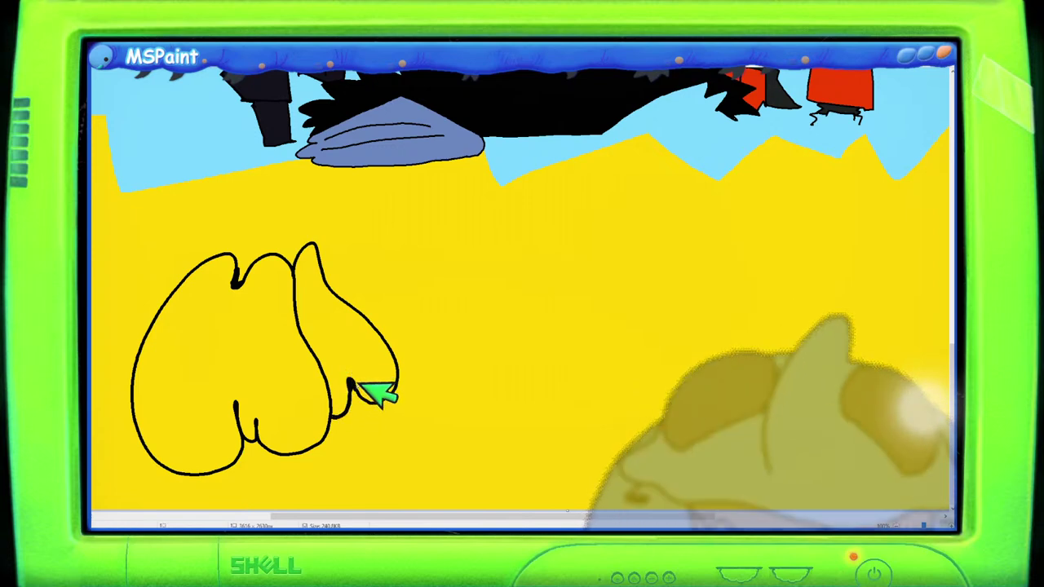
pyautogui.click(331, 328)
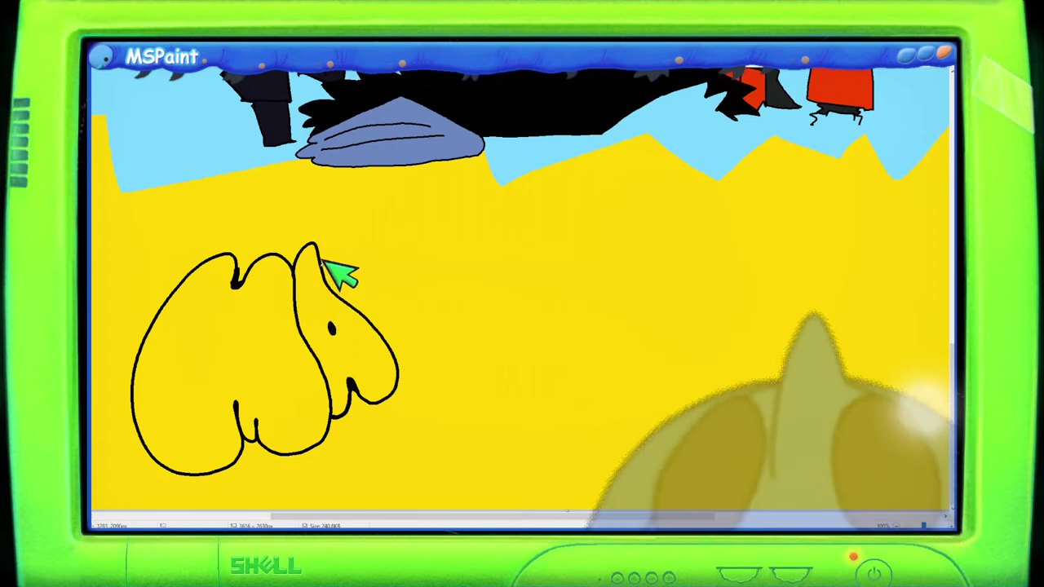
# Step: Outline the right side of the G, then draw the bubble outline of the C
pyautogui.moveTo(319, 244)
pyautogui.mouseDown()
pyautogui.moveTo(332, 212)
pyautogui.moveTo(362, 191)
pyautogui.moveTo(397, 197)
pyautogui.moveTo(396, 227)
pyautogui.moveTo(366, 234)
pyautogui.moveTo(372, 267)
pyautogui.moveTo(317, 243)
pyautogui.moveTo(337, 209)
pyautogui.moveTo(380, 210)
pyautogui.moveTo(392, 271)
pyautogui.moveTo(364, 264)
pyautogui.moveTo(390, 304)
pyautogui.moveTo(381, 278)
pyautogui.moveTo(396, 267)
pyautogui.moveTo(414, 273)
pyautogui.moveTo(436, 319)
pyautogui.moveTo(421, 351)
pyautogui.mouseUp()
pyautogui.hotkey('ctrl', 'z')
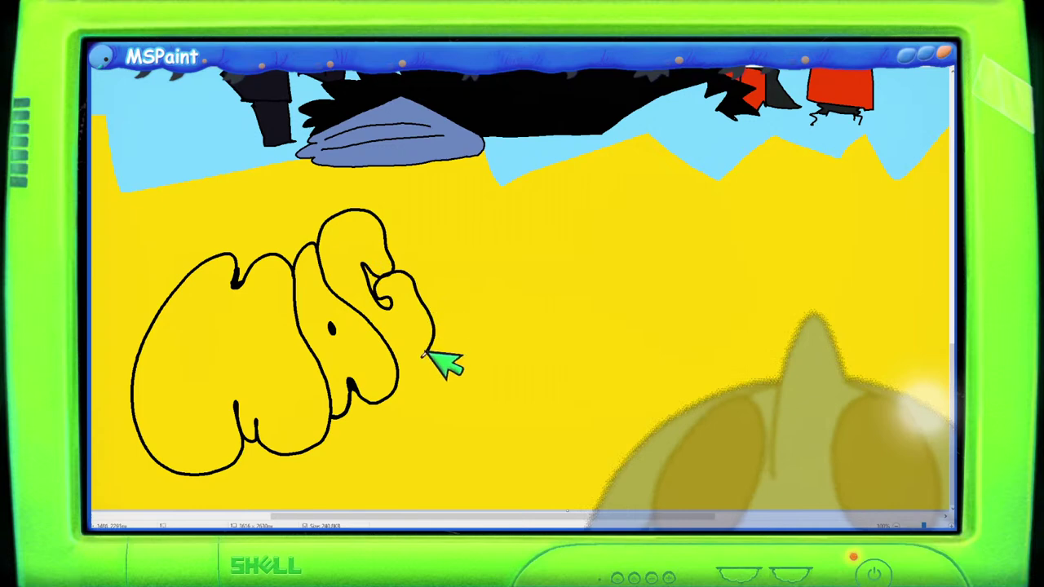
pyautogui.moveTo(396, 231)
pyautogui.mouseDown()
pyautogui.moveTo(408, 217)
pyautogui.moveTo(447, 306)
pyautogui.moveTo(433, 363)
pyautogui.moveTo(419, 367)
pyautogui.mouseUp()
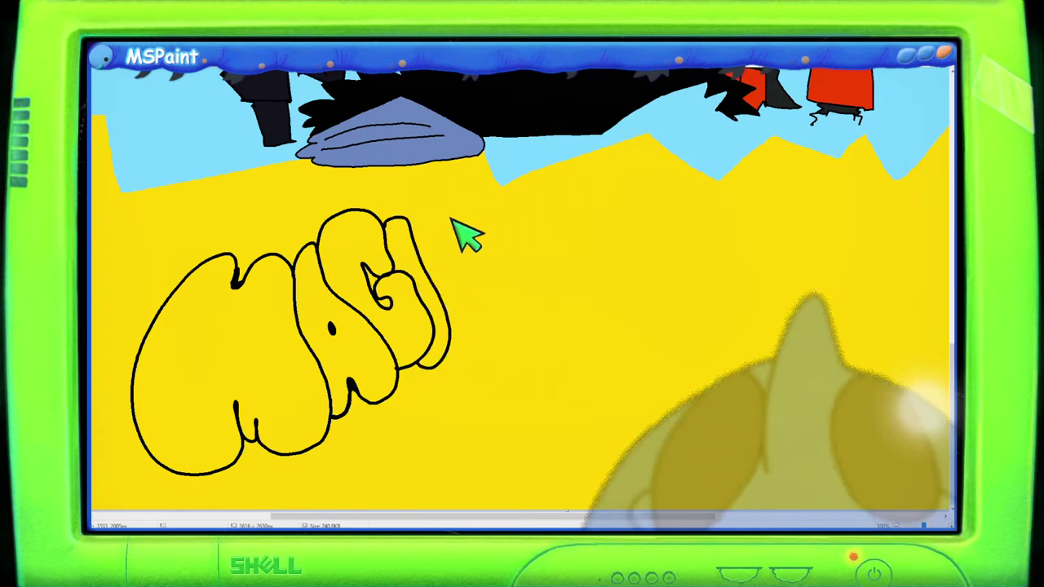
pyautogui.moveTo(491, 244)
pyautogui.mouseDown()
pyautogui.moveTo(457, 215)
pyautogui.moveTo(433, 229)
pyautogui.moveTo(425, 251)
pyautogui.moveTo(452, 328)
pyautogui.moveTo(445, 356)
pyautogui.moveTo(469, 366)
pyautogui.moveTo(490, 344)
pyautogui.moveTo(494, 320)
pyautogui.moveTo(464, 322)
pyautogui.moveTo(459, 281)
pyautogui.moveTo(465, 267)
pyautogui.moveTo(468, 274)
pyautogui.moveTo(495, 245)
pyautogui.mouseUp()
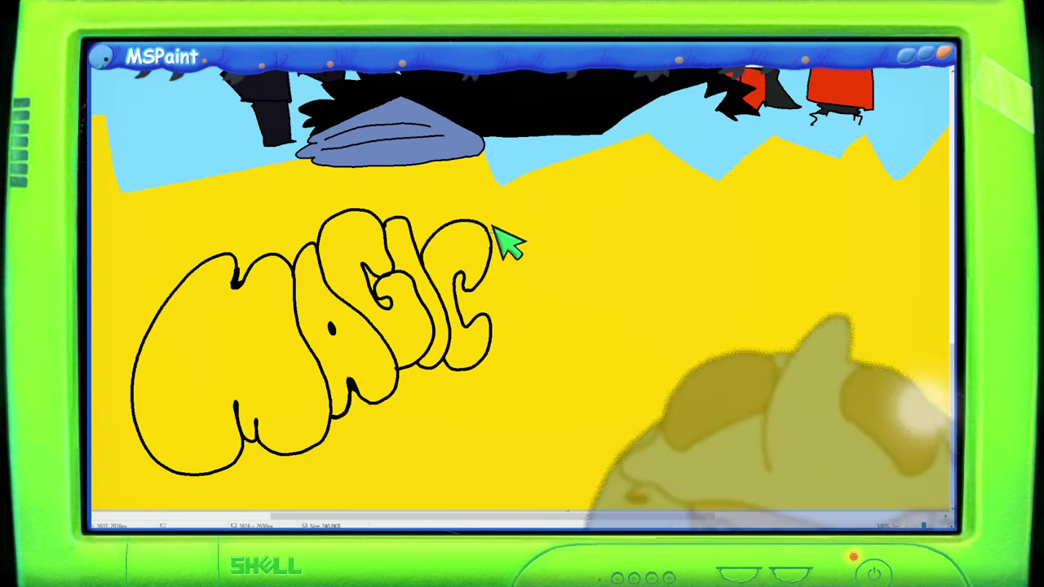
# Step: Outline a bubble A with its inner hole, then an L with a tail, redoing misdrawn strokes
pyautogui.moveTo(495, 228)
pyautogui.mouseDown()
pyautogui.moveTo(532, 242)
pyautogui.moveTo(529, 261)
pyautogui.moveTo(504, 222)
pyautogui.moveTo(522, 239)
pyautogui.moveTo(537, 328)
pyautogui.moveTo(519, 362)
pyautogui.mouseUp()
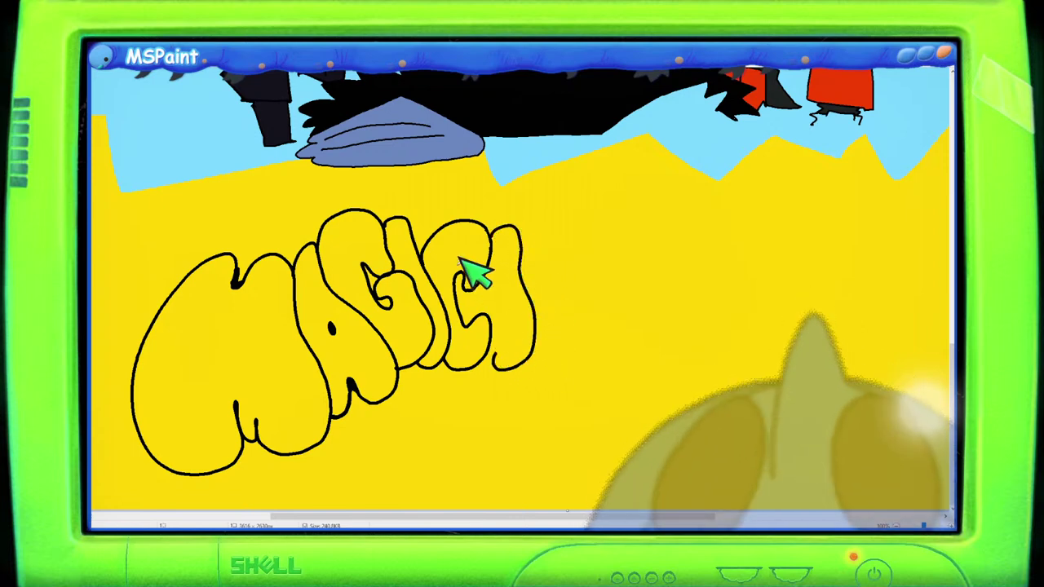
pyautogui.hotkey('ctrl', 'z')
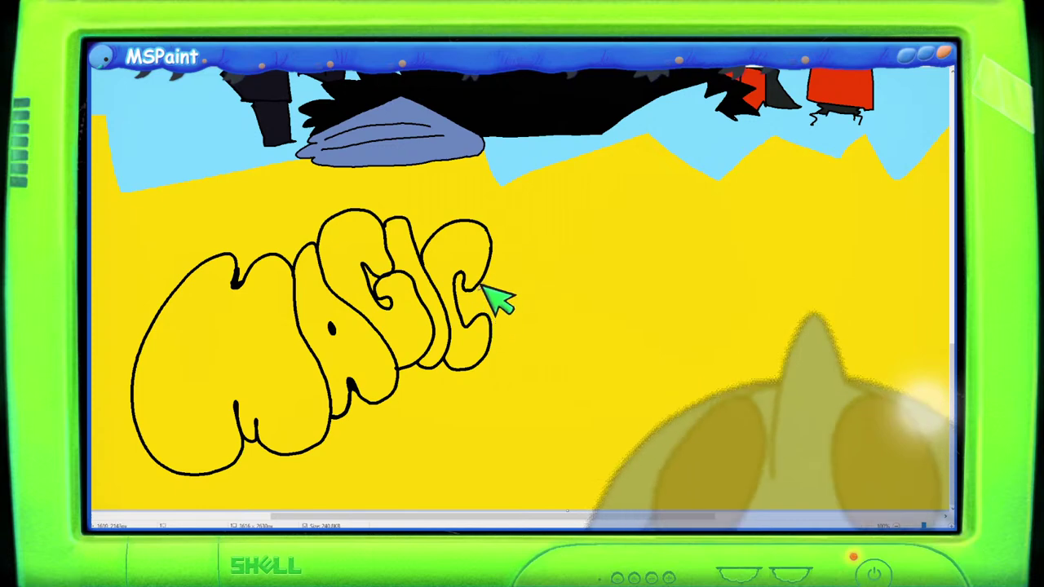
pyautogui.moveTo(492, 238)
pyautogui.mouseDown()
pyautogui.moveTo(524, 231)
pyautogui.moveTo(530, 246)
pyautogui.moveTo(552, 336)
pyautogui.moveTo(532, 359)
pyautogui.moveTo(511, 350)
pyautogui.moveTo(511, 337)
pyautogui.moveTo(486, 362)
pyautogui.moveTo(496, 252)
pyautogui.mouseUp()
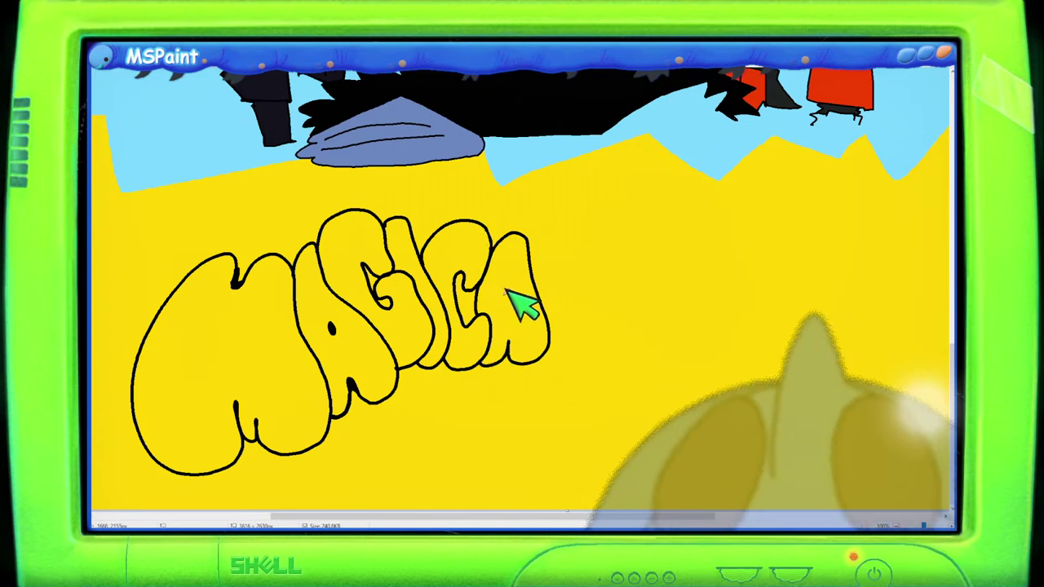
pyautogui.click(509, 279)
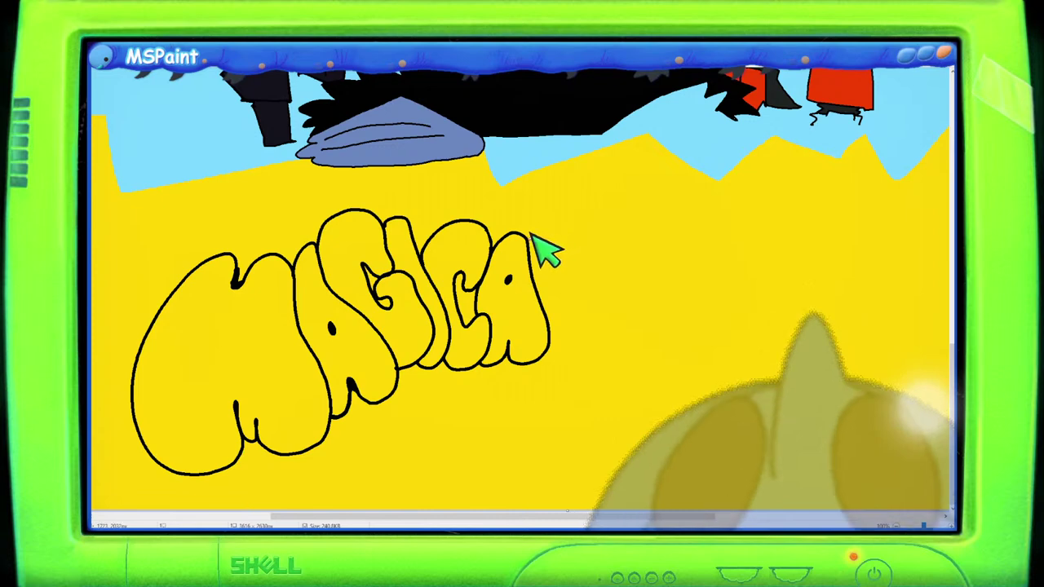
pyautogui.moveTo(539, 236)
pyautogui.mouseDown()
pyautogui.moveTo(568, 226)
pyautogui.moveTo(560, 304)
pyautogui.moveTo(580, 353)
pyautogui.mouseUp()
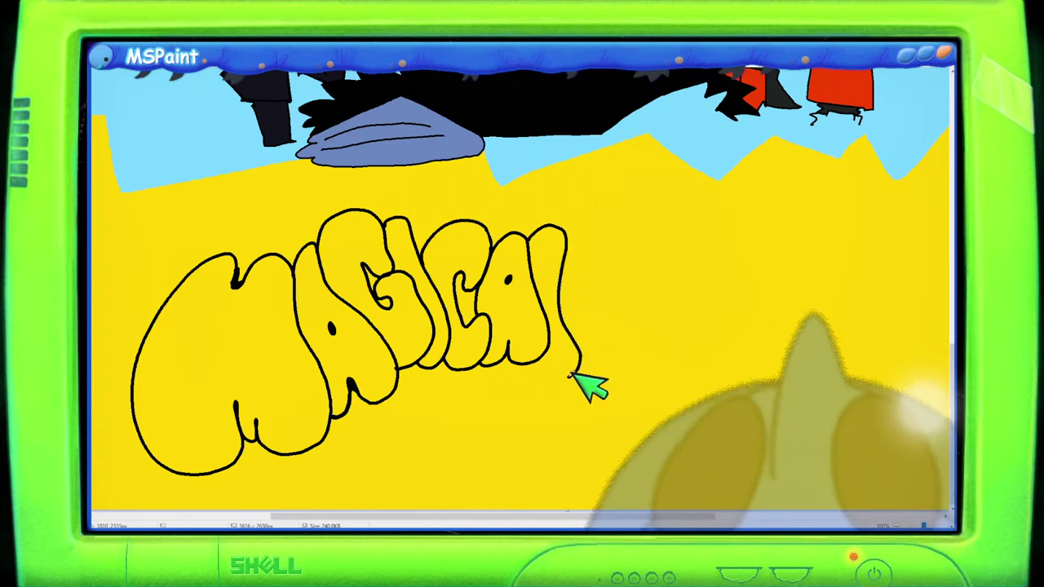
pyautogui.hotkey('ctrl', 'z')
pyautogui.moveTo(538, 229)
pyautogui.mouseDown()
pyautogui.moveTo(566, 239)
pyautogui.moveTo(567, 333)
pyautogui.moveTo(599, 344)
pyautogui.moveTo(593, 367)
pyautogui.moveTo(545, 363)
pyautogui.mouseUp()
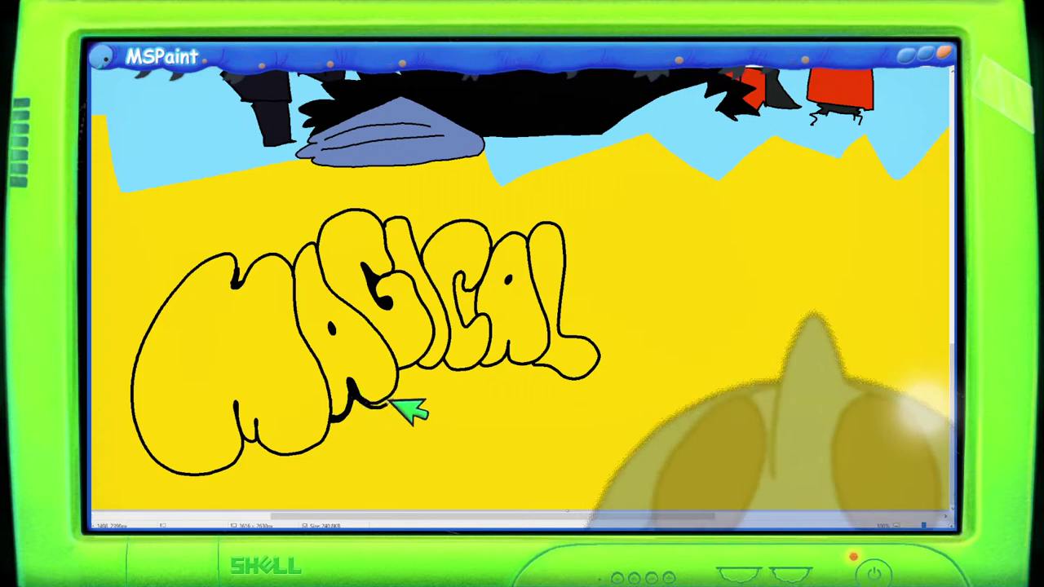
# Step: Trace thick black drop shadows along the bottom of the A and under the M
pyautogui.moveTo(369, 401); pyautogui.dragTo(398, 394)
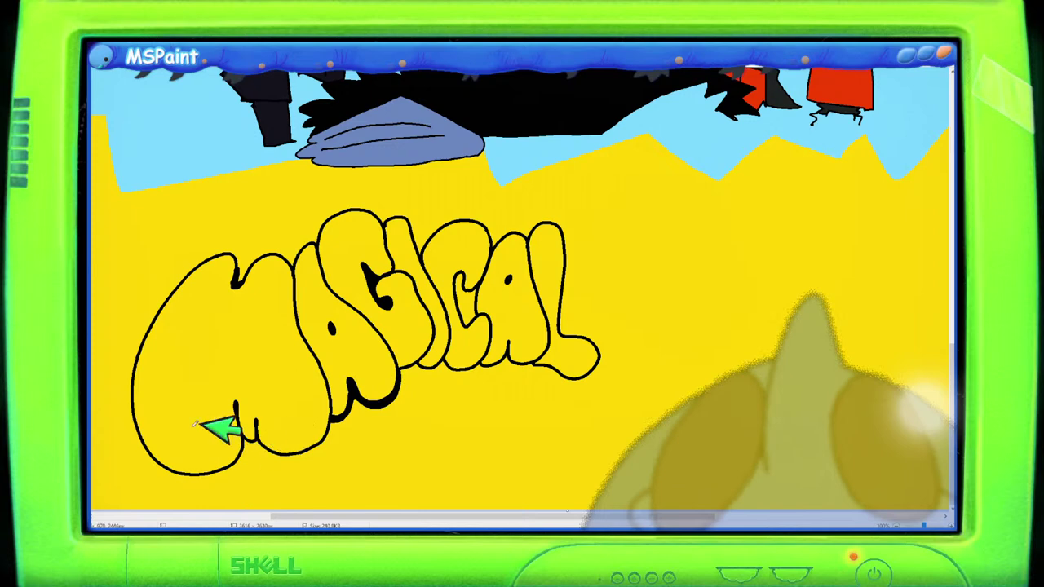
pyautogui.moveTo(159, 463)
pyautogui.mouseDown()
pyautogui.moveTo(209, 481)
pyautogui.moveTo(238, 477)
pyautogui.moveTo(258, 452)
pyautogui.moveTo(307, 457)
pyautogui.moveTo(341, 420)
pyautogui.mouseUp()
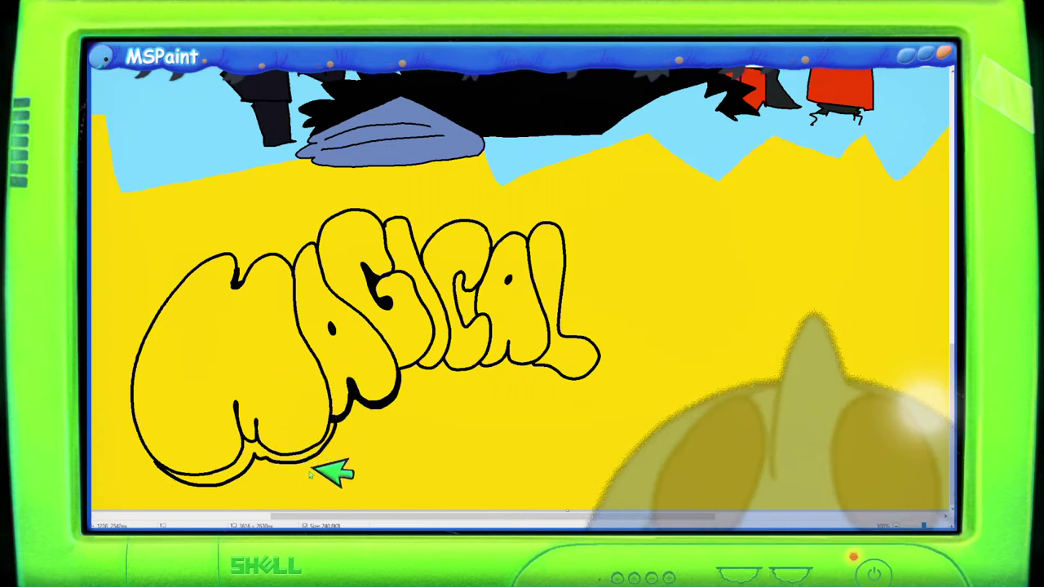
pyautogui.moveTo(168, 472); pyautogui.dragTo(269, 450)
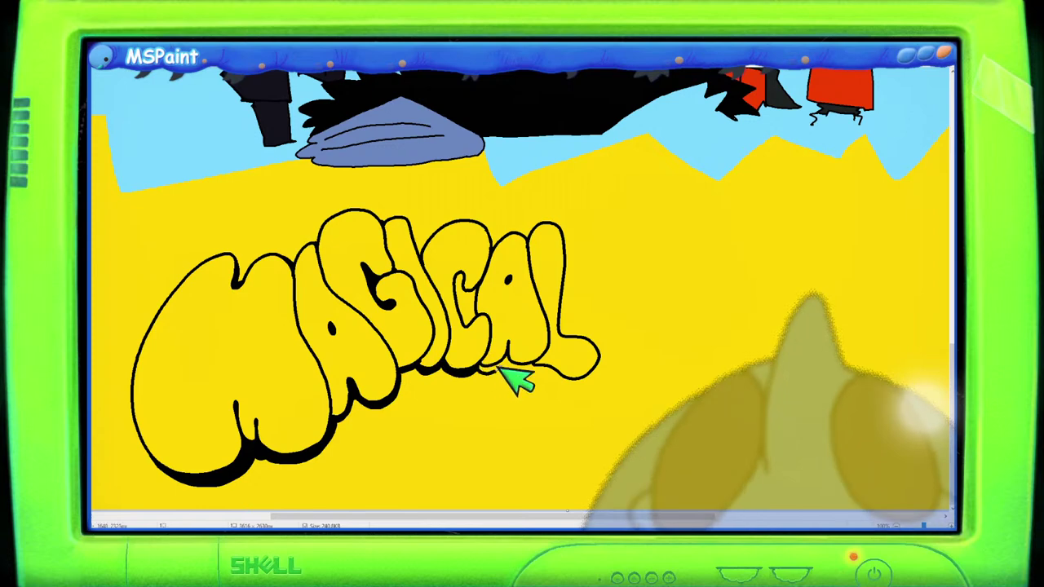
# Step: Stroke a thick black shadow along the bottoms of C, A and L
pyautogui.moveTo(516, 364); pyautogui.dragTo(594, 378)
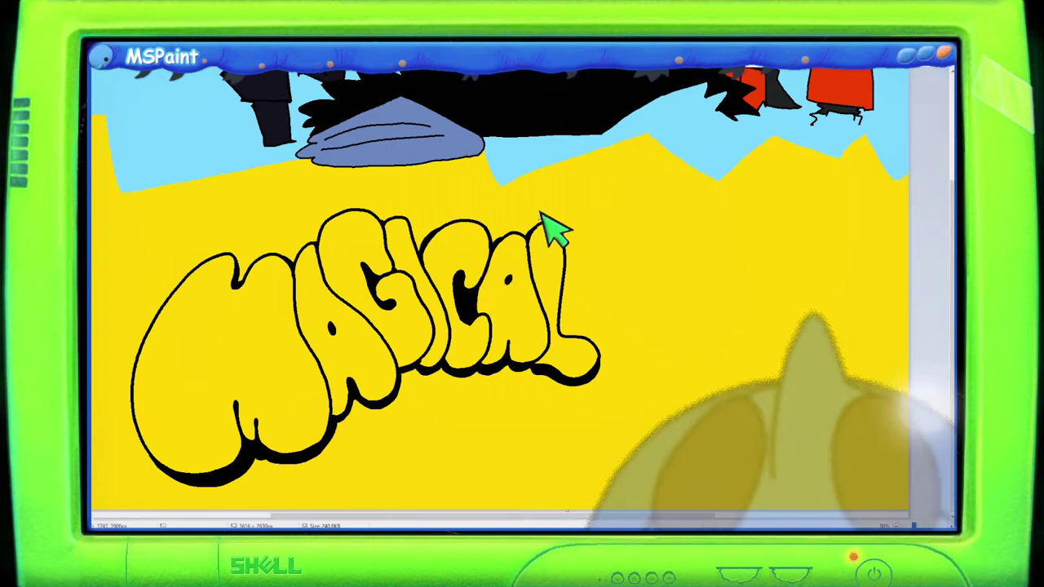
pyautogui.scroll(-2, 550, 226)
pyautogui.scroll(2, 681, 349)
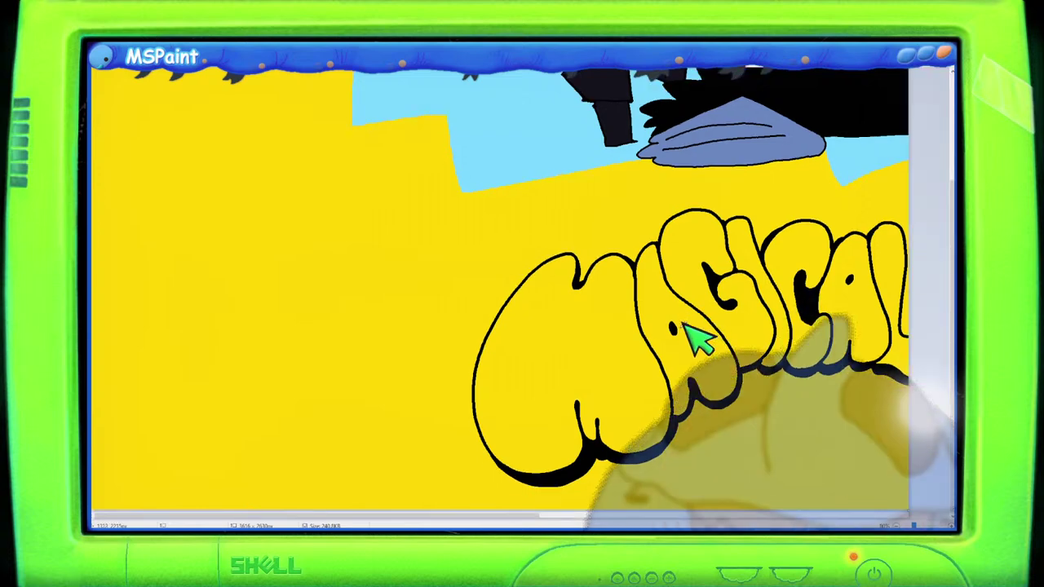
pyautogui.scroll(-2, 694, 338)
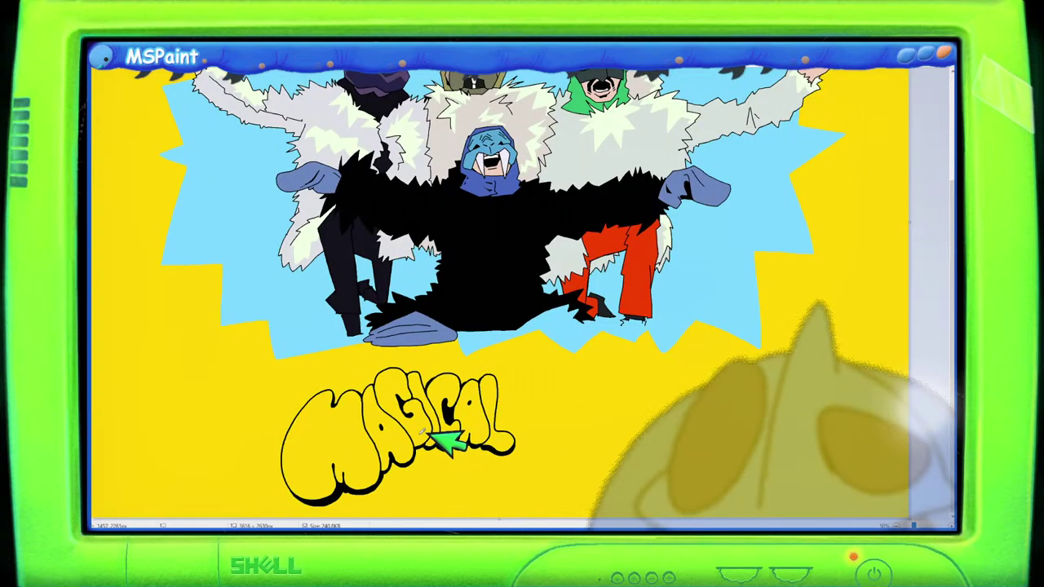
pyautogui.scroll(3, 405, 438)
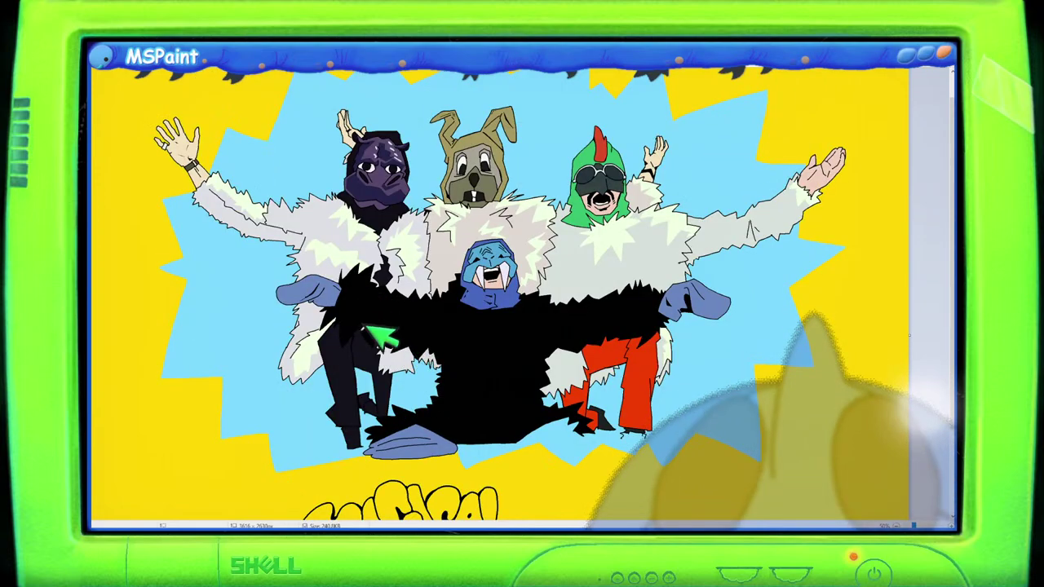
pyautogui.scroll(-3, 377, 343)
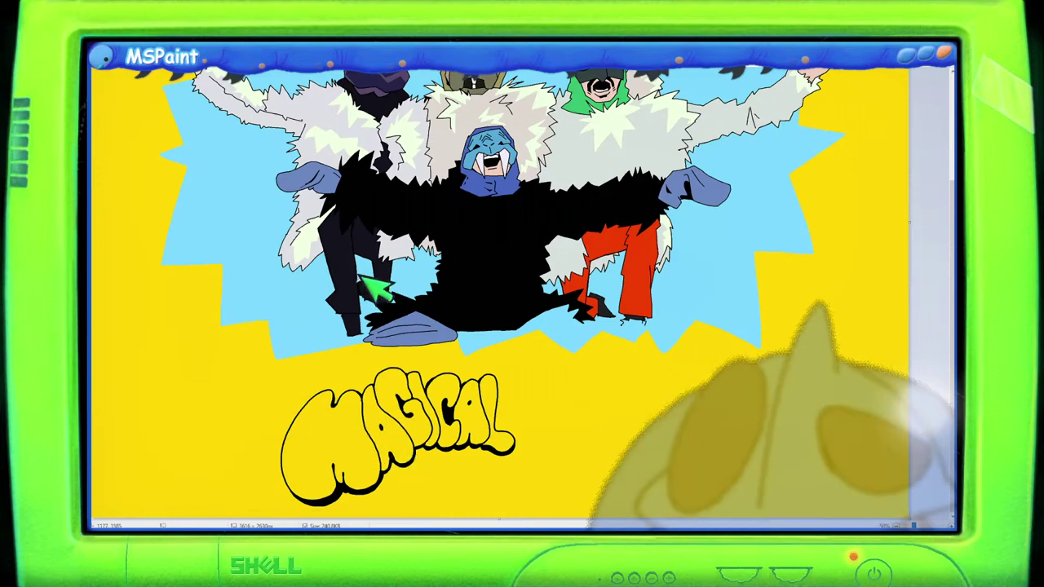
pyautogui.scroll(3, 391, 285)
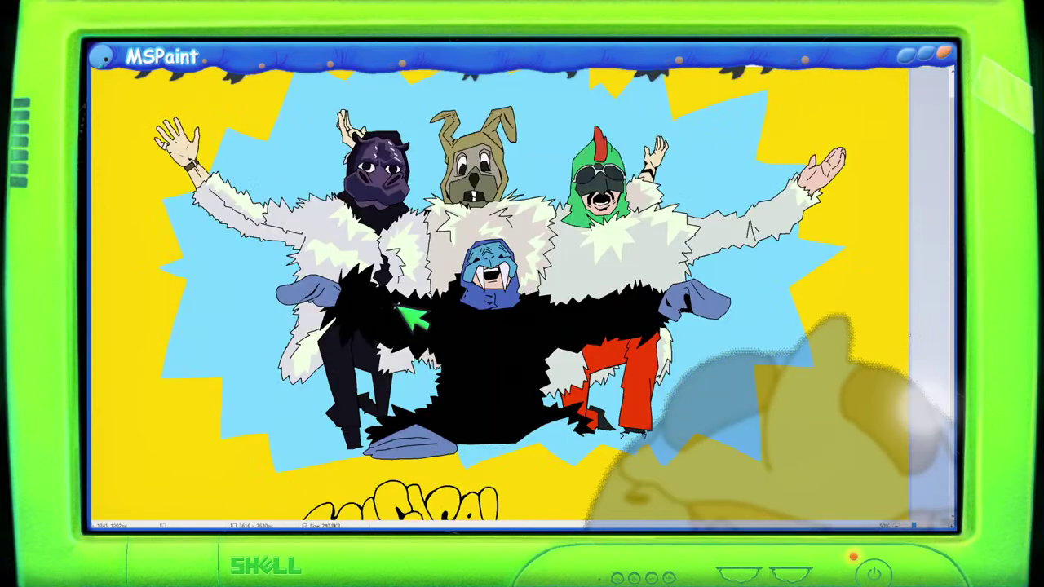
pyautogui.scroll(-3, 383, 277)
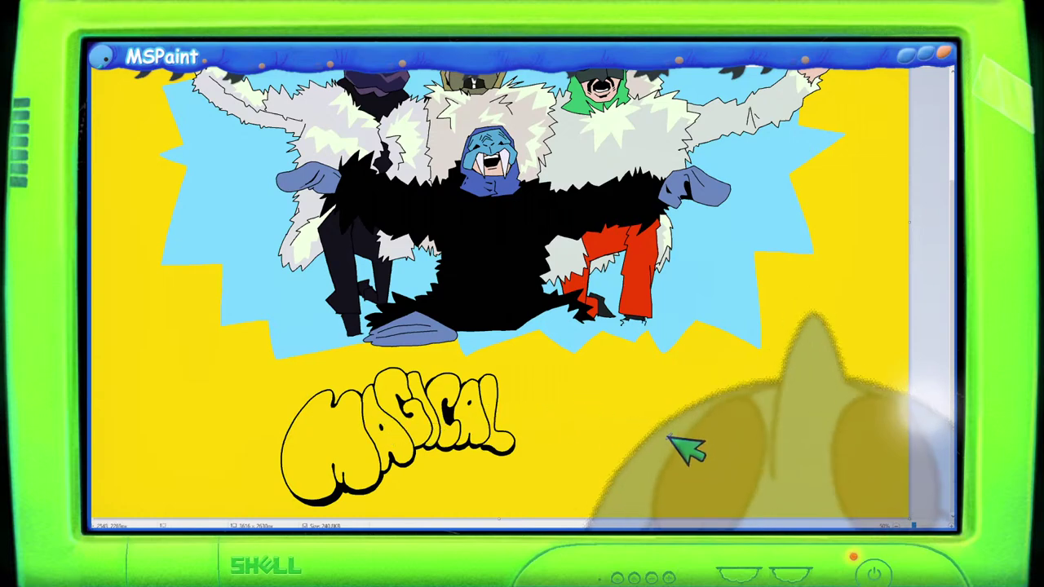
pyautogui.scroll(3, 685, 447)
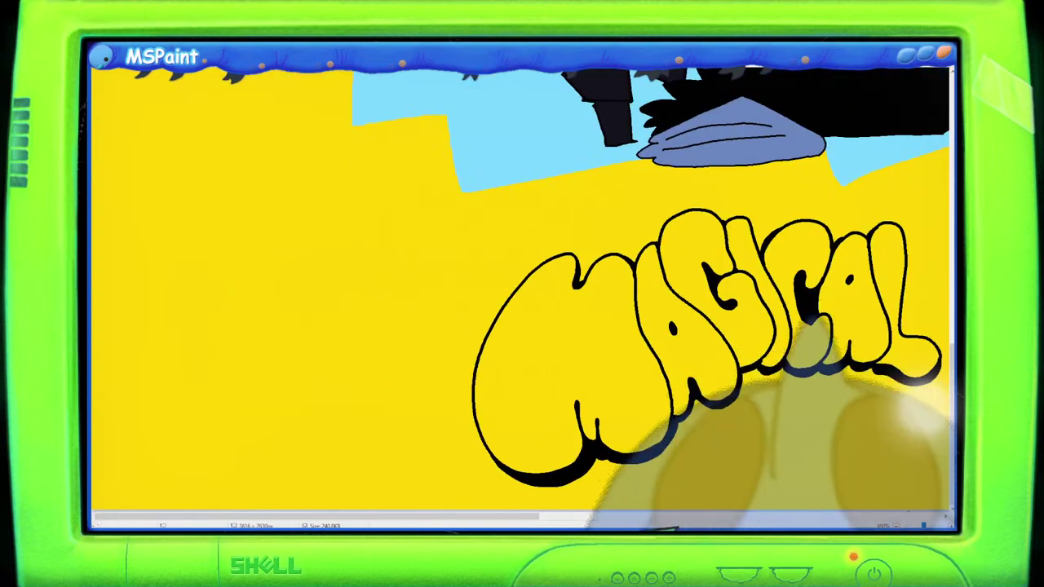
pyautogui.hscroll(5, 559, 518)
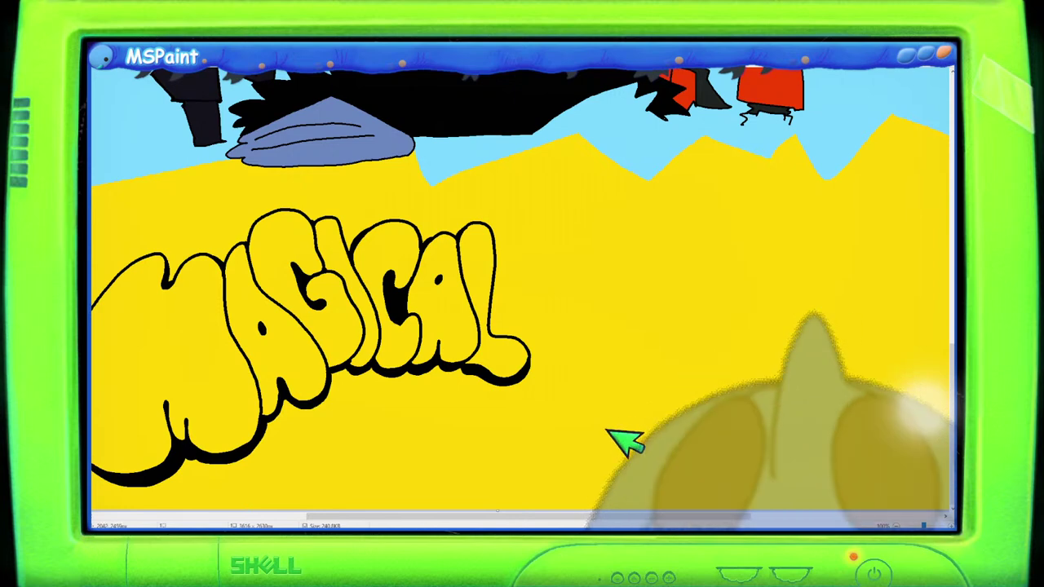
pyautogui.moveTo(607, 516); pyautogui.dragTo(626, 517)
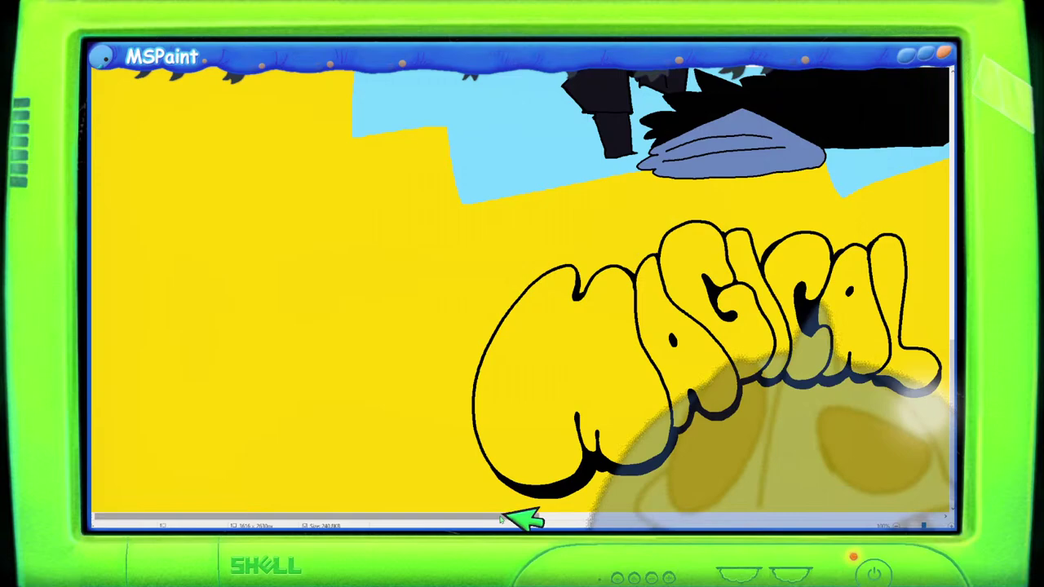
pyautogui.moveTo(509, 514); pyautogui.dragTo(720, 521)
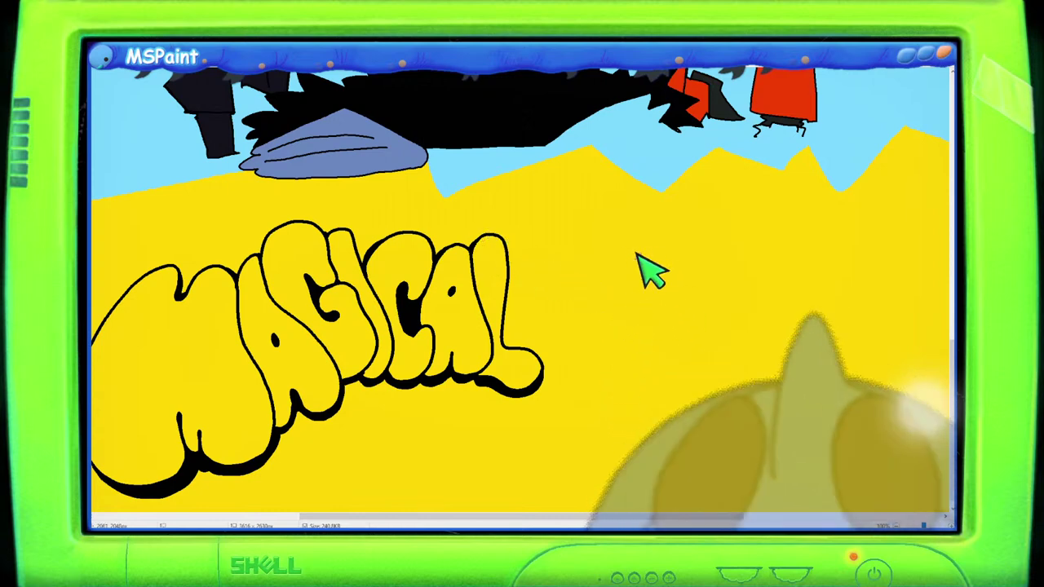
pyautogui.moveTo(629, 229)
pyautogui.mouseDown()
pyautogui.moveTo(612, 345)
pyautogui.moveTo(623, 296)
pyautogui.mouseUp()
pyautogui.hotkey('ctrl', 'z')
pyautogui.hotkey('ctrl', 'z')
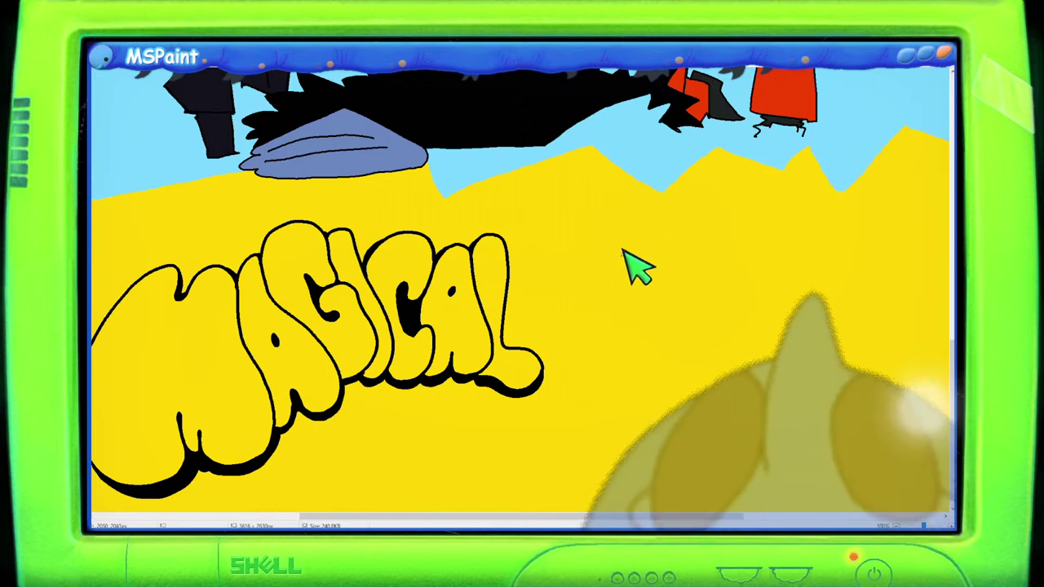
# Step: Pencil a black bubble-letter M outline right of MAGICAL, with its U-shaped middle
pyautogui.moveTo(637, 236)
pyautogui.mouseDown()
pyautogui.moveTo(612, 261)
pyautogui.moveTo(592, 318)
pyautogui.moveTo(595, 348)
pyautogui.moveTo(612, 364)
pyautogui.moveTo(651, 340)
pyautogui.moveTo(665, 364)
pyautogui.moveTo(688, 349)
pyautogui.moveTo(706, 383)
pyautogui.mouseUp()
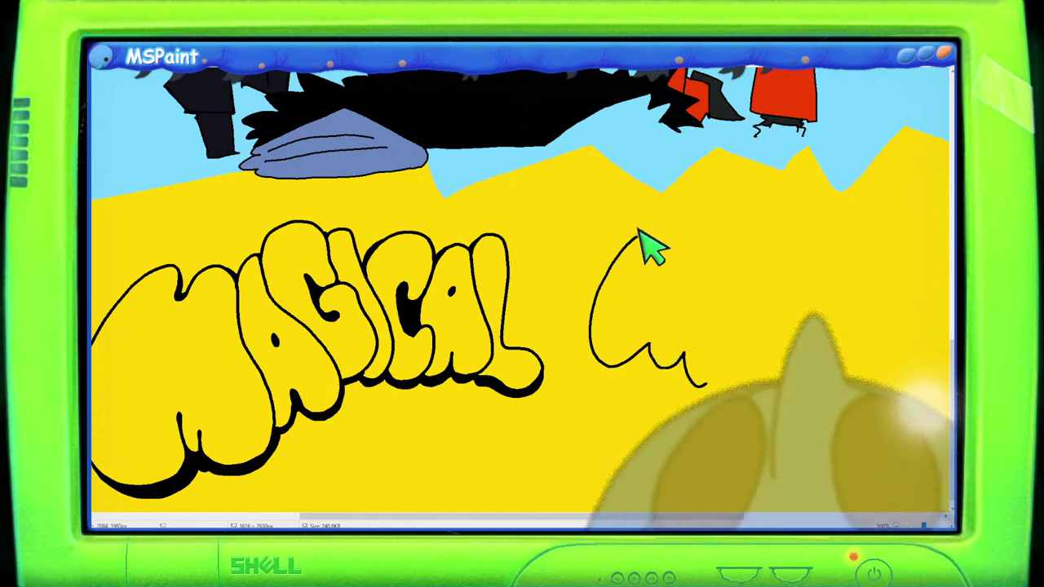
pyautogui.moveTo(641, 236)
pyautogui.mouseDown()
pyautogui.moveTo(675, 242)
pyautogui.moveTo(712, 228)
pyautogui.moveTo(736, 290)
pyautogui.mouseUp()
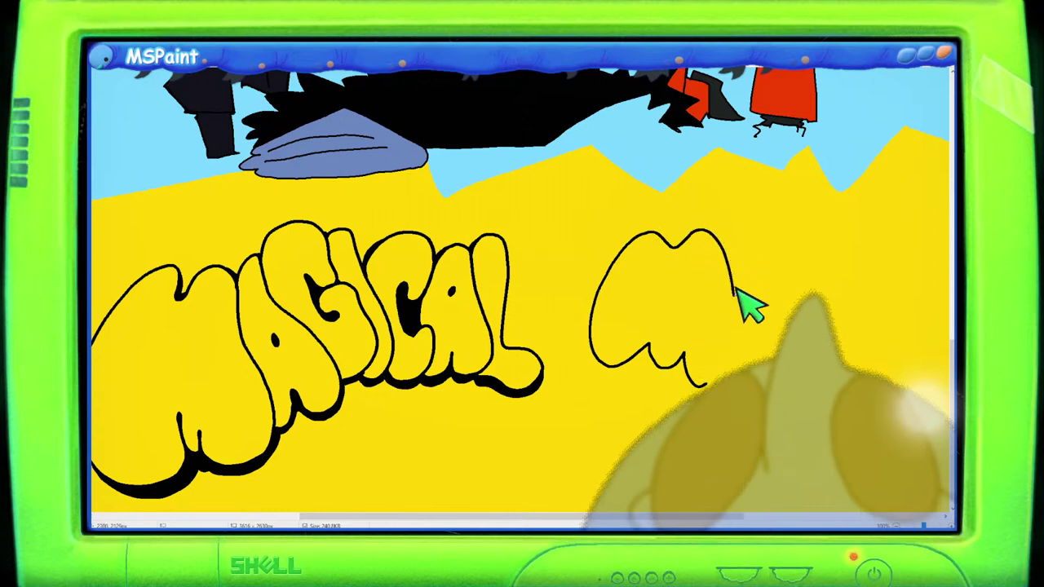
pyautogui.moveTo(733, 365); pyautogui.dragTo(722, 381)
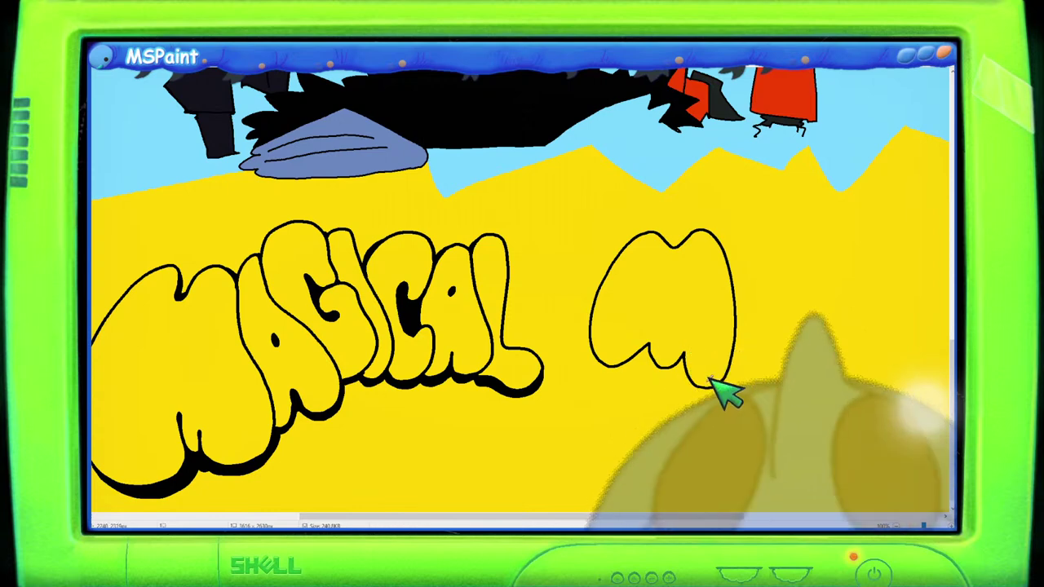
pyautogui.moveTo(710, 385); pyautogui.dragTo(732, 359)
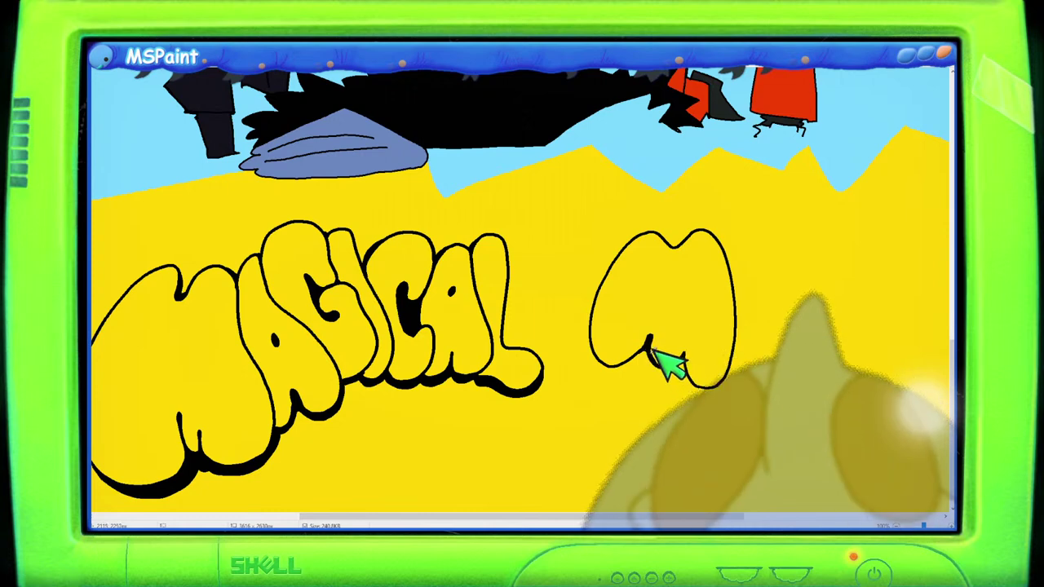
pyautogui.moveTo(655, 353); pyautogui.dragTo(685, 365)
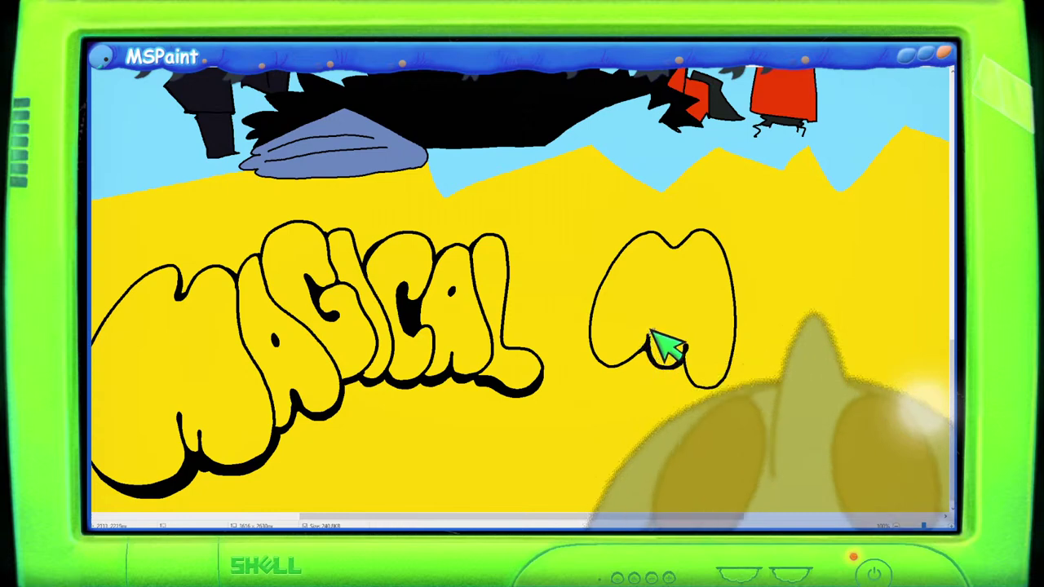
pyautogui.moveTo(657, 341); pyautogui.dragTo(685, 349)
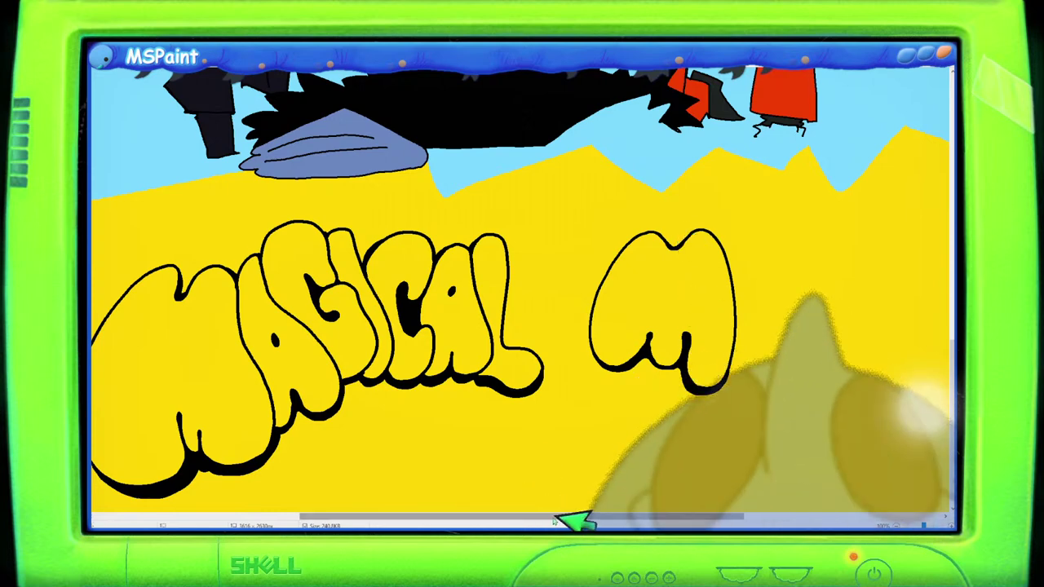
# Step: Extend the M over its right hump, then outline a bubble-letter Y with a longer right side
pyautogui.moveTo(561, 515); pyautogui.dragTo(641, 497)
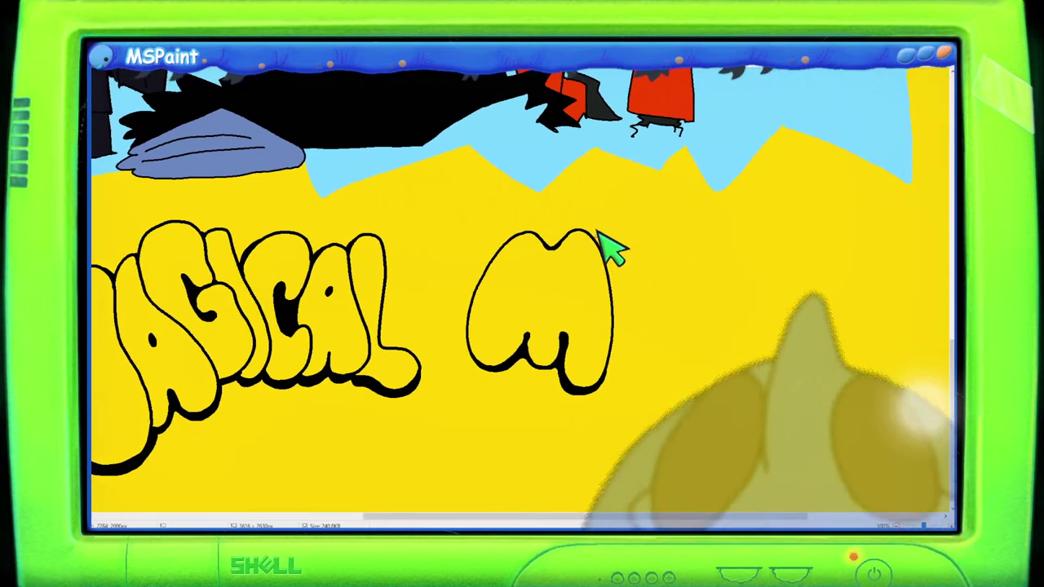
pyautogui.moveTo(610, 242)
pyautogui.mouseDown()
pyautogui.moveTo(598, 210)
pyautogui.moveTo(616, 216)
pyautogui.moveTo(633, 274)
pyautogui.moveTo(648, 278)
pyautogui.moveTo(655, 259)
pyautogui.moveTo(634, 205)
pyautogui.moveTo(646, 200)
pyautogui.moveTo(674, 251)
pyautogui.moveTo(621, 377)
pyautogui.moveTo(584, 402)
pyautogui.moveTo(579, 373)
pyautogui.moveTo(551, 359)
pyautogui.moveTo(621, 295)
pyautogui.mouseUp()
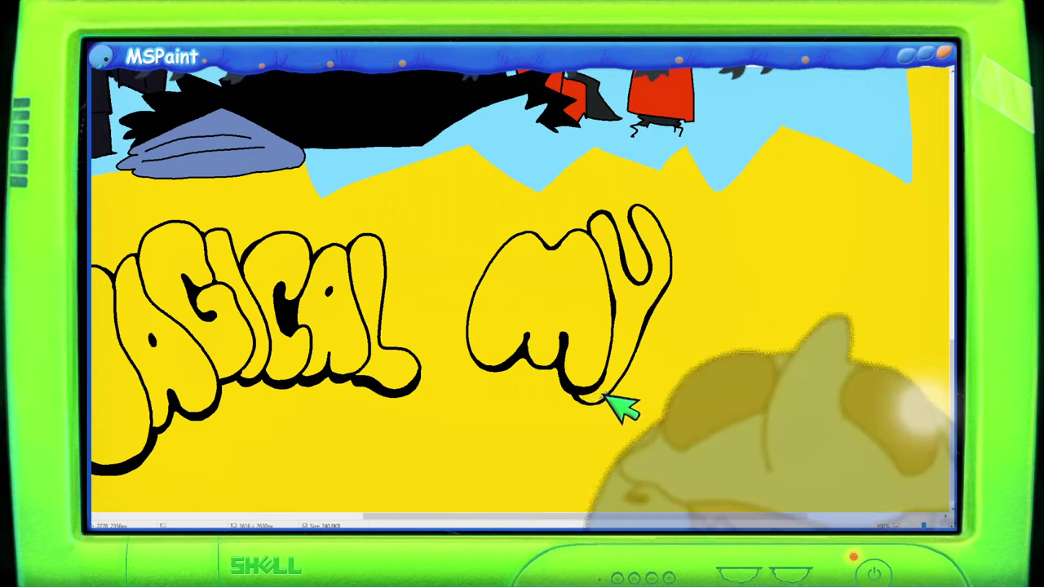
pyautogui.moveTo(604, 398); pyautogui.dragTo(606, 342)
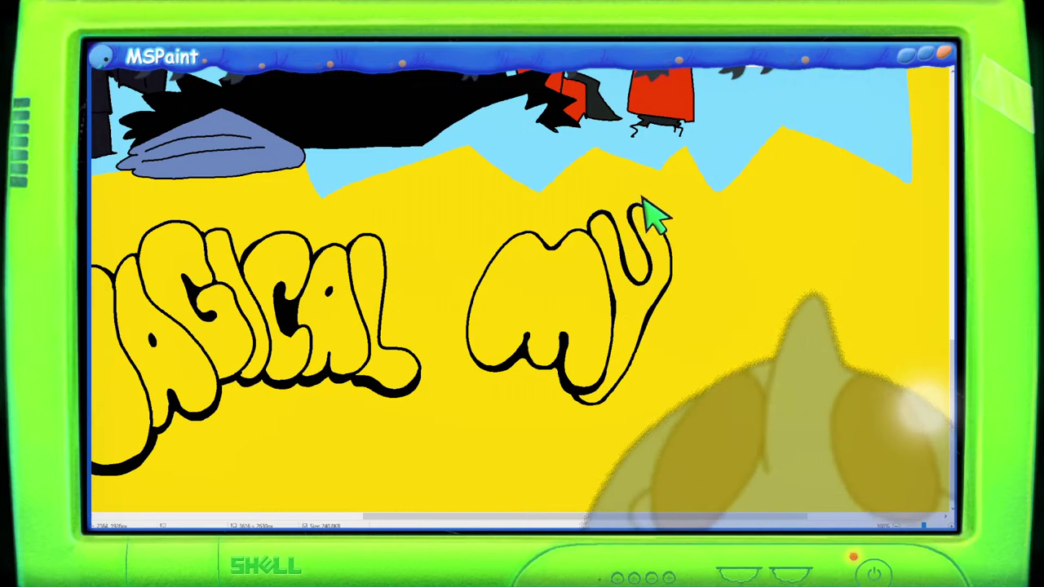
pyautogui.moveTo(676, 257); pyautogui.dragTo(663, 300)
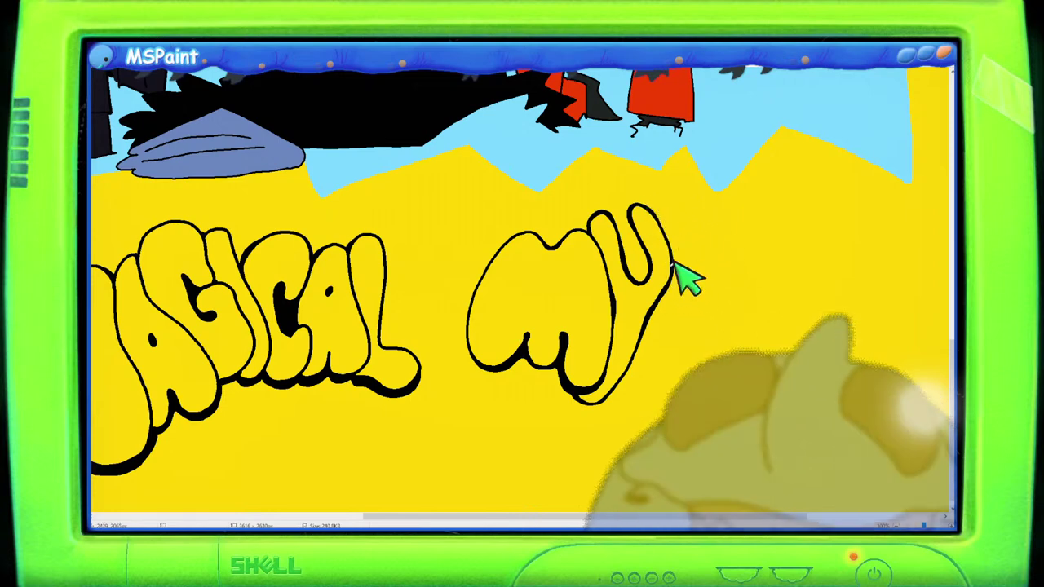
# Step: Close the Y's bottom with a loop and outline the bubble-letter S after it
pyautogui.scroll(-2, 575, 270)
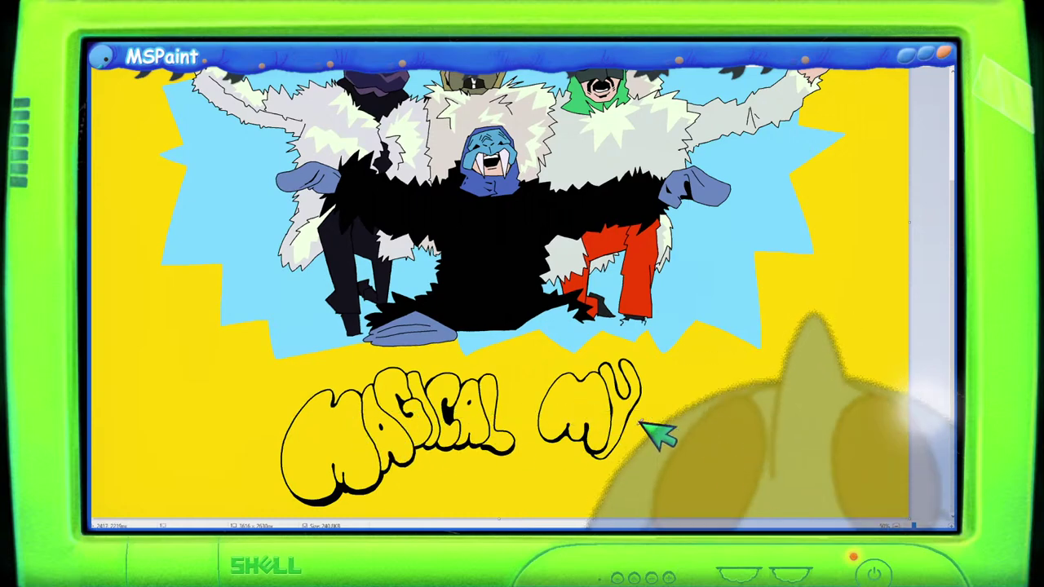
pyautogui.scroll(3, 657, 433)
pyautogui.scroll(-5, 601, 494)
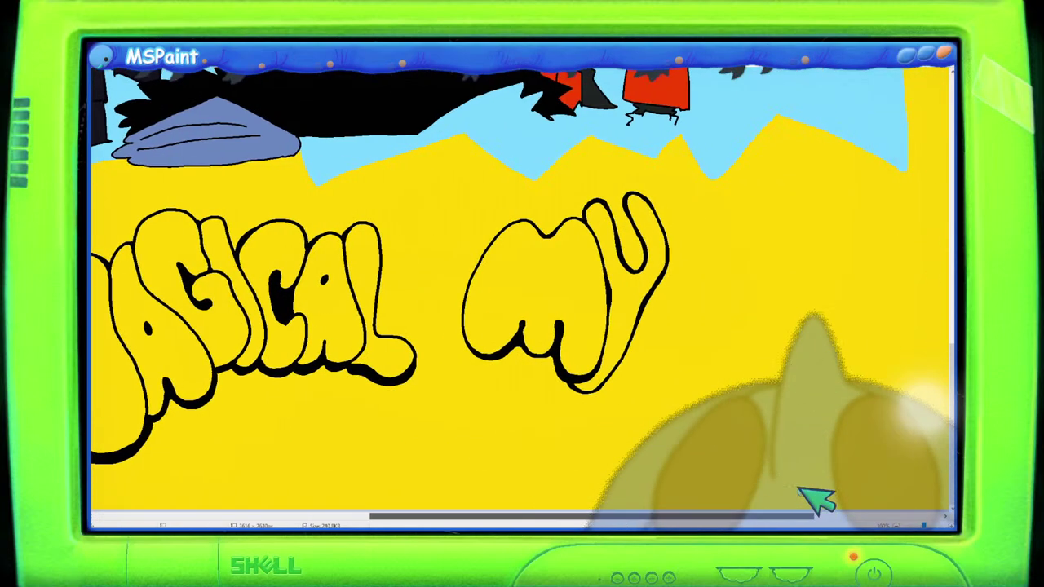
pyautogui.hscroll(3, 816, 500)
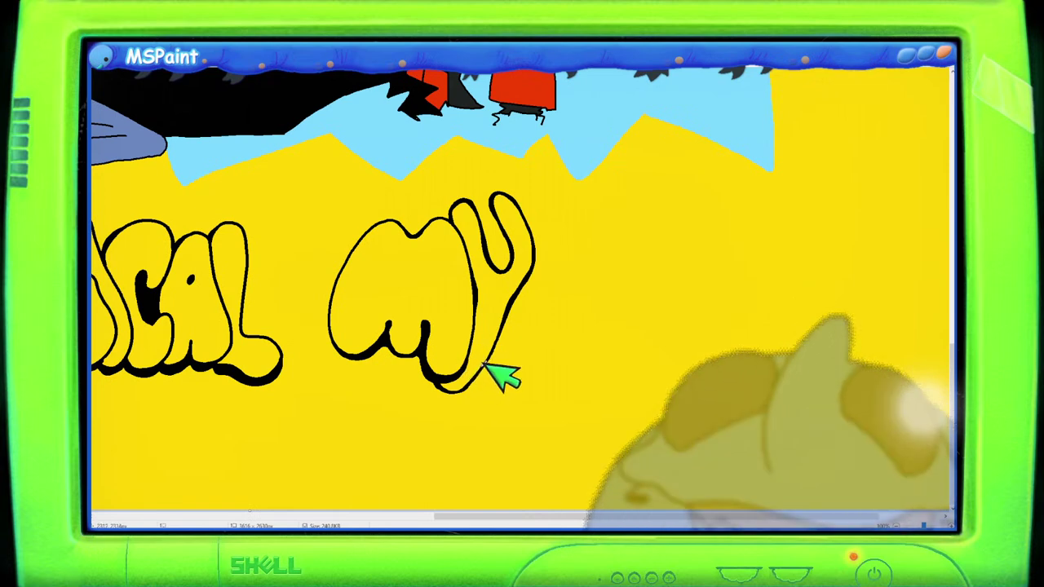
pyautogui.moveTo(487, 368)
pyautogui.mouseDown()
pyautogui.moveTo(518, 391)
pyautogui.moveTo(534, 377)
pyautogui.moveTo(533, 310)
pyautogui.moveTo(545, 330)
pyautogui.moveTo(569, 302)
pyautogui.moveTo(568, 279)
pyautogui.moveTo(548, 254)
pyautogui.moveTo(499, 320)
pyautogui.moveTo(510, 339)
pyautogui.moveTo(500, 337)
pyautogui.moveTo(501, 362)
pyautogui.moveTo(507, 326)
pyautogui.mouseUp()
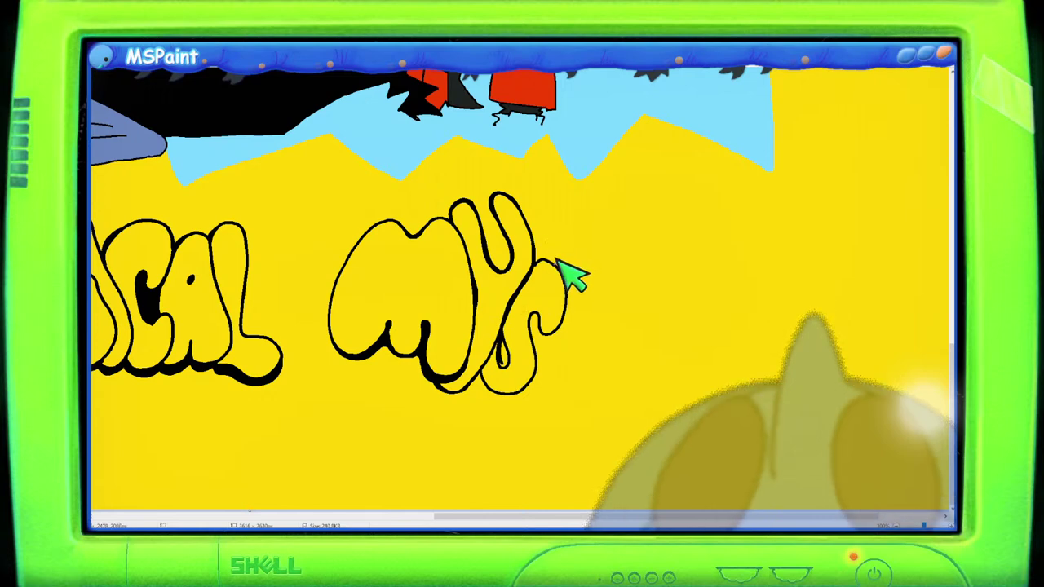
pyautogui.moveTo(558, 263)
pyautogui.mouseDown()
pyautogui.moveTo(596, 257)
pyautogui.moveTo(621, 273)
pyautogui.moveTo(633, 303)
pyautogui.moveTo(595, 301)
pyautogui.moveTo(578, 365)
pyautogui.moveTo(545, 395)
pyautogui.moveTo(534, 379)
pyautogui.moveTo(565, 326)
pyautogui.moveTo(546, 331)
pyautogui.moveTo(542, 360)
pyautogui.mouseUp()
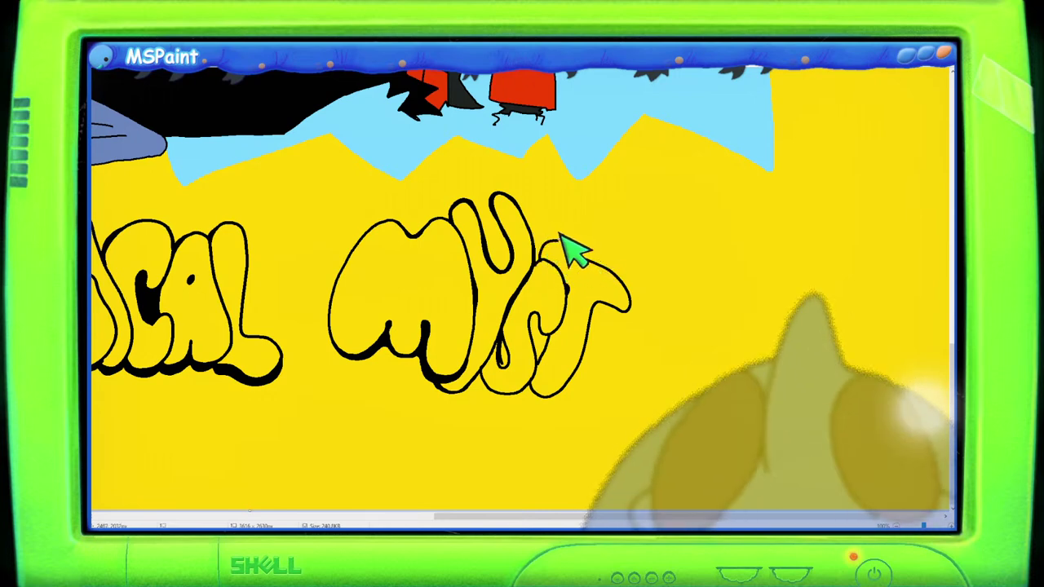
# Step: Outline the T, finish the S and T bottoms, and undo the zigzag E strokes
pyautogui.moveTo(562, 238)
pyautogui.mouseDown()
pyautogui.moveTo(634, 266)
pyautogui.moveTo(653, 289)
pyautogui.moveTo(635, 308)
pyautogui.mouseUp()
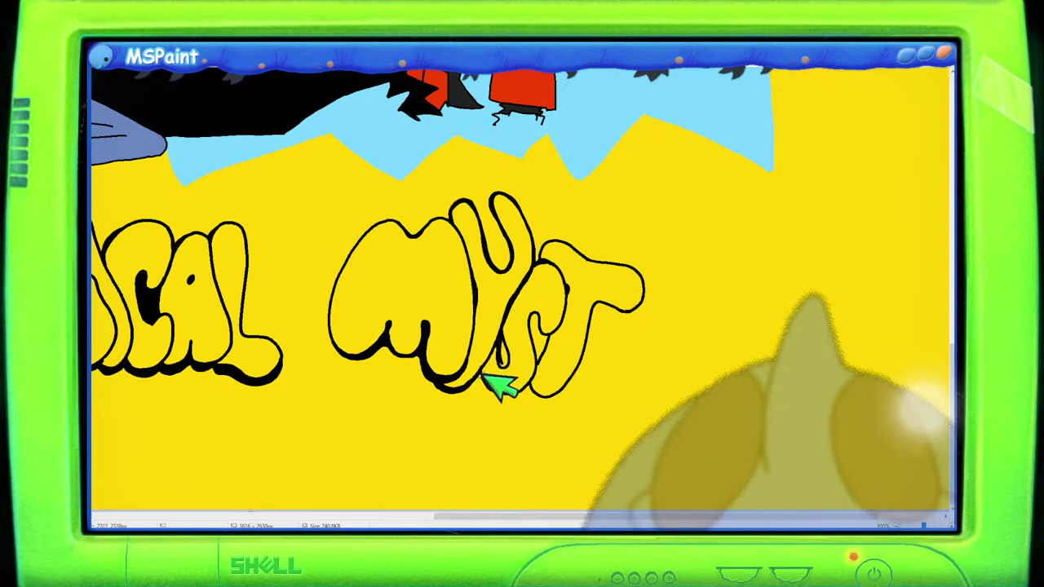
pyautogui.moveTo(495, 392); pyautogui.dragTo(534, 383)
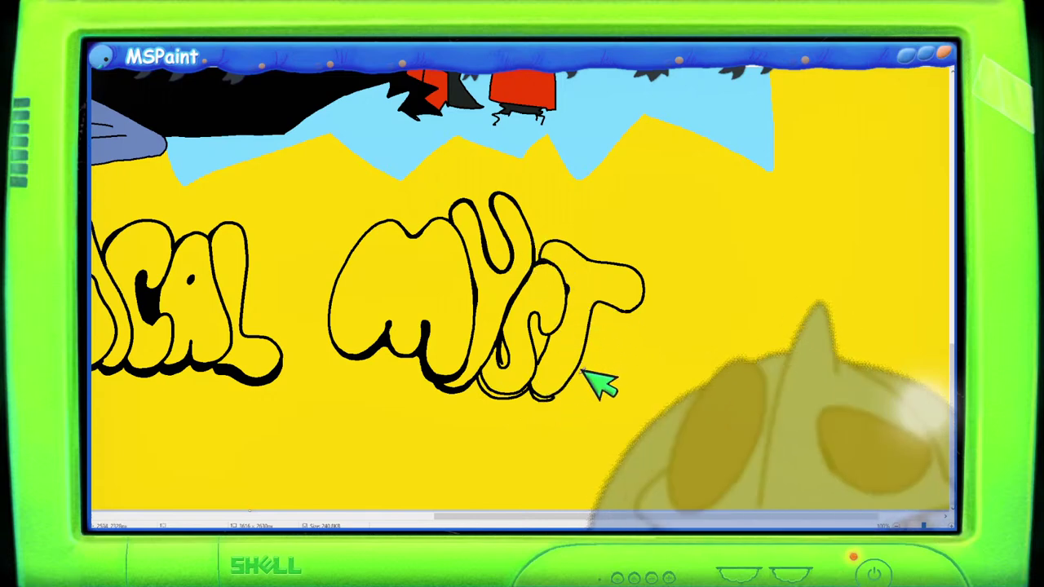
pyautogui.moveTo(584, 365)
pyautogui.mouseDown()
pyautogui.moveTo(575, 396)
pyautogui.moveTo(599, 407)
pyautogui.moveTo(628, 401)
pyautogui.moveTo(614, 385)
pyautogui.moveTo(640, 368)
pyautogui.moveTo(620, 349)
pyautogui.moveTo(654, 342)
pyautogui.moveTo(635, 306)
pyautogui.moveTo(647, 339)
pyautogui.moveTo(630, 348)
pyautogui.moveTo(614, 408)
pyautogui.mouseUp()
pyautogui.hotkey('ctrl', 'z')
pyautogui.hotkey('ctrl', 'z')
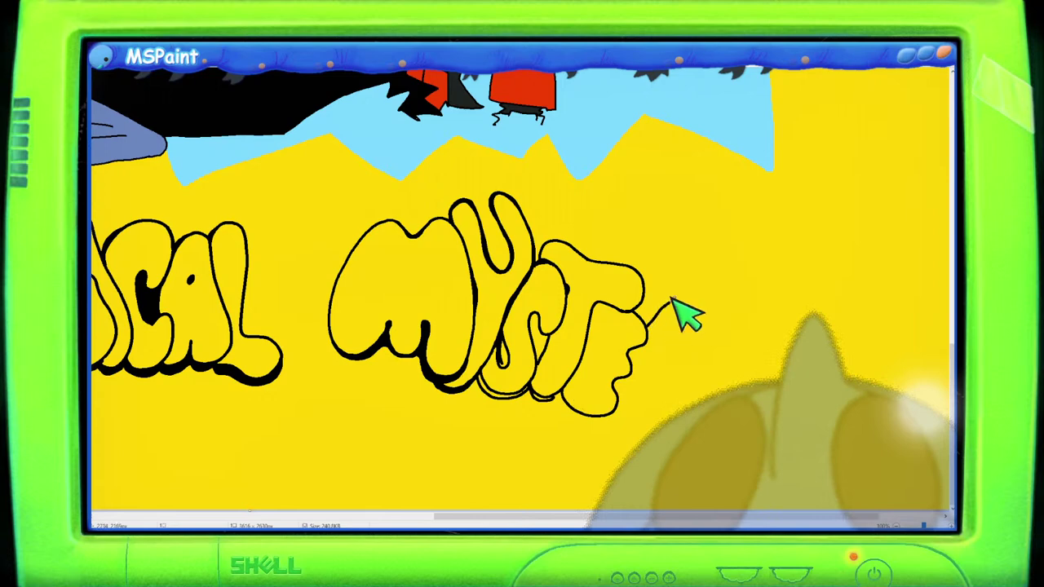
# Step: Outline the bubble-letter E, R and final Y after MYST
pyautogui.moveTo(703, 308); pyautogui.dragTo(679, 359)
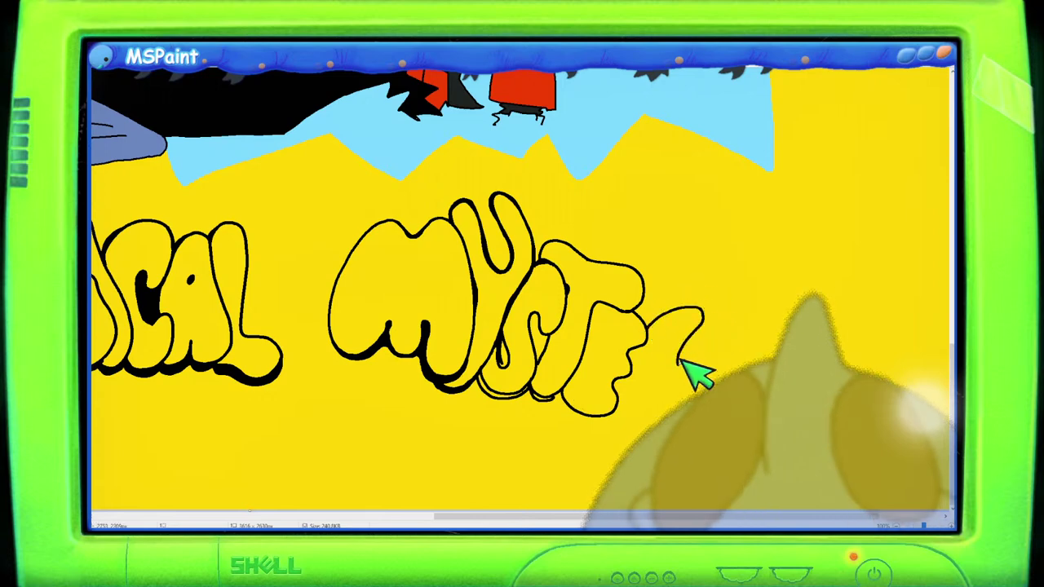
pyautogui.moveTo(675, 415)
pyautogui.mouseDown()
pyautogui.moveTo(651, 373)
pyautogui.moveTo(624, 412)
pyautogui.mouseUp()
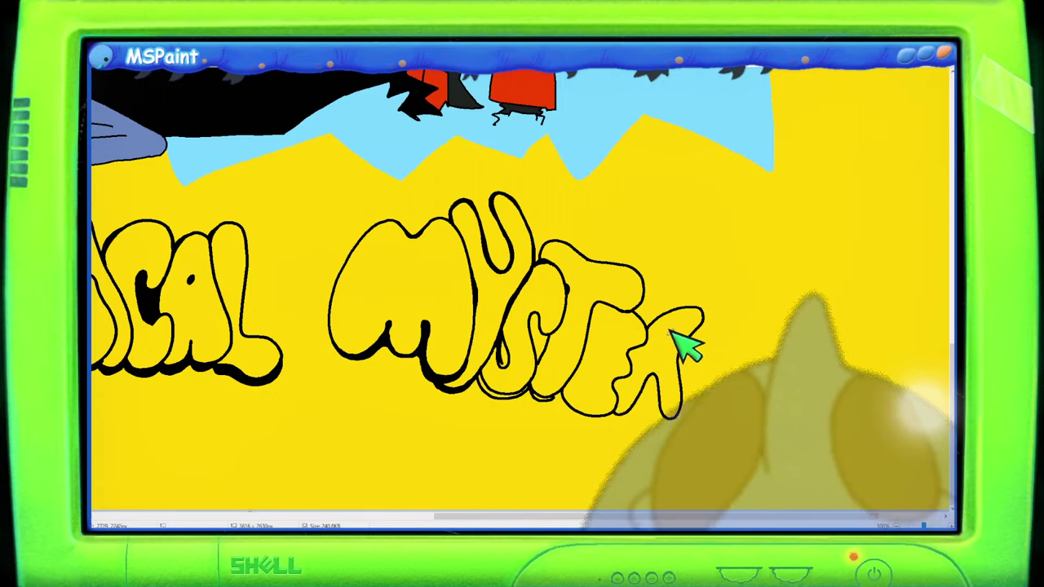
pyautogui.moveTo(669, 332); pyautogui.dragTo(677, 328)
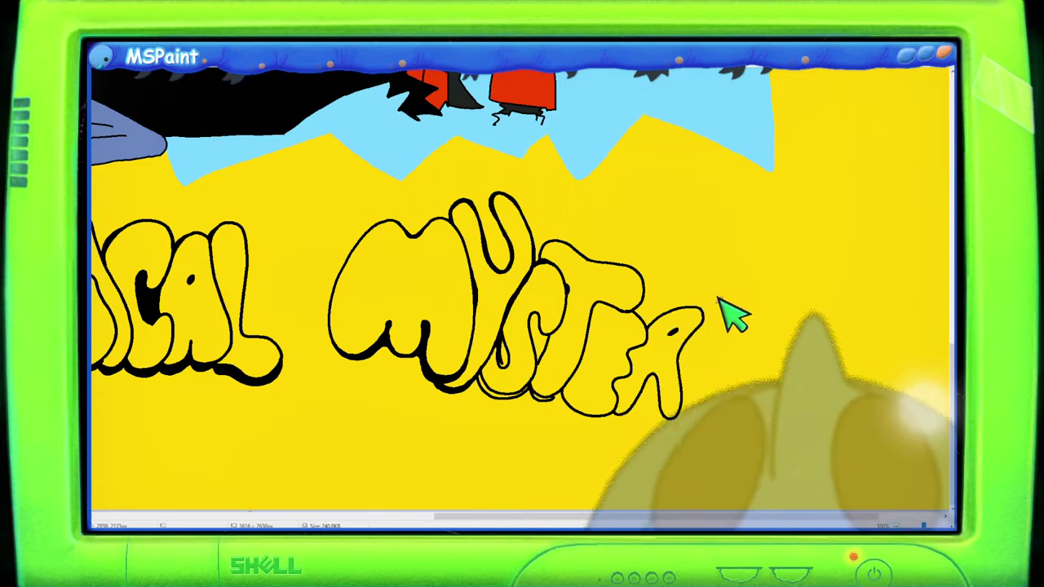
pyautogui.moveTo(707, 312)
pyautogui.mouseDown()
pyautogui.moveTo(737, 309)
pyautogui.moveTo(711, 348)
pyautogui.moveTo(726, 343)
pyautogui.moveTo(739, 310)
pyautogui.moveTo(754, 323)
pyautogui.moveTo(744, 352)
pyautogui.moveTo(705, 390)
pyautogui.mouseUp()
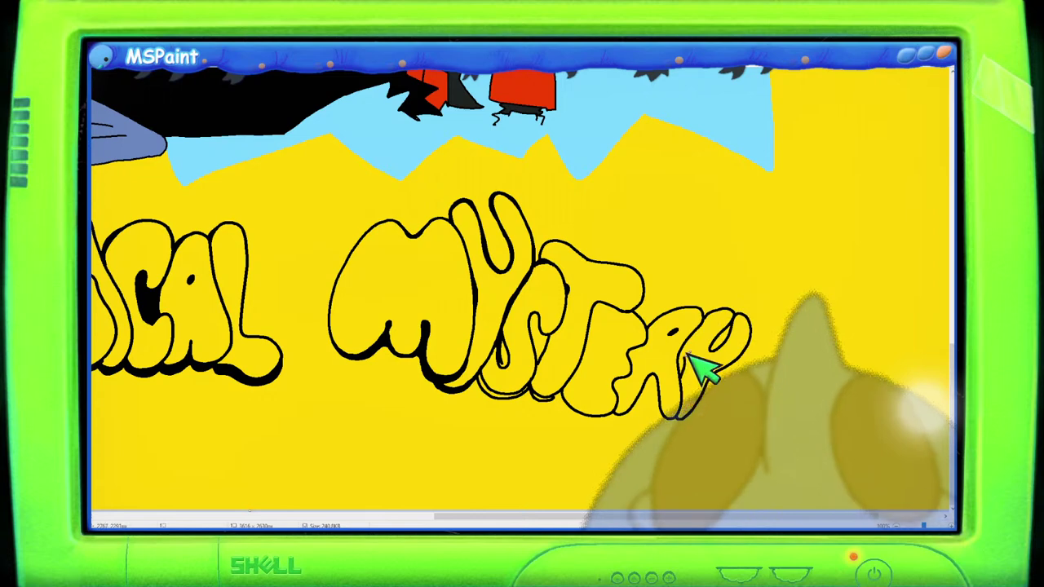
pyautogui.moveTo(690, 355); pyautogui.dragTo(690, 342)
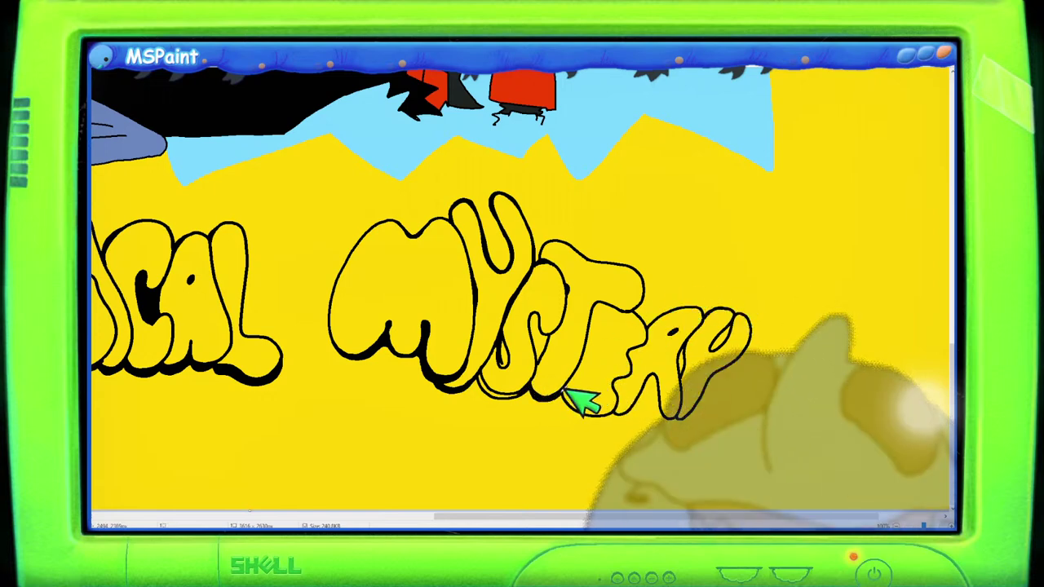
# Step: Finish the E's bottom edge and add thick black shadows beneath the S, T and R
pyautogui.moveTo(568, 408)
pyautogui.mouseDown()
pyautogui.moveTo(633, 417)
pyautogui.moveTo(658, 388)
pyautogui.moveTo(658, 419)
pyautogui.moveTo(695, 414)
pyautogui.mouseUp()
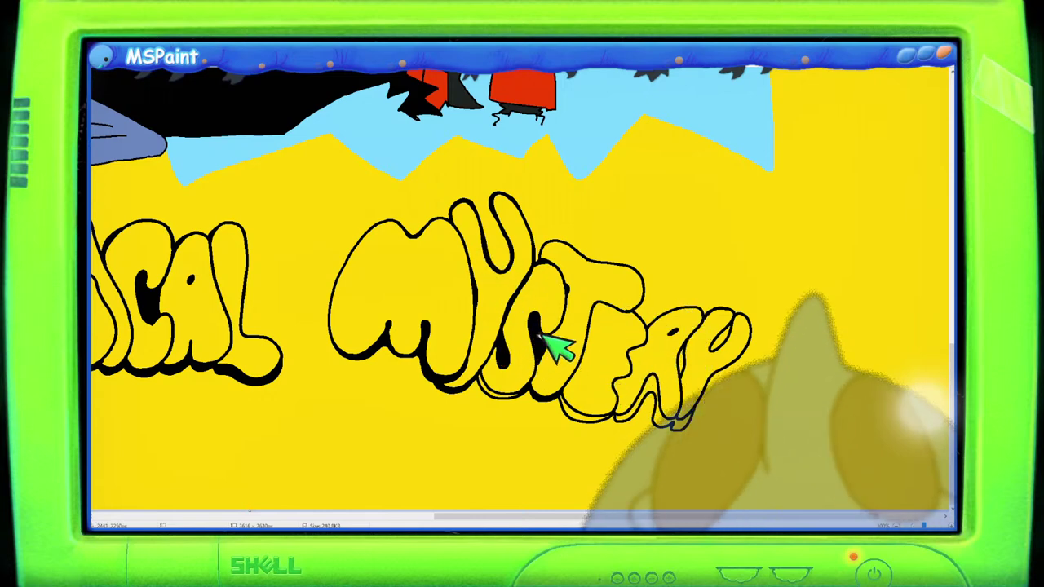
pyautogui.moveTo(522, 376)
pyautogui.mouseDown()
pyautogui.moveTo(498, 391)
pyautogui.moveTo(581, 412)
pyautogui.mouseUp()
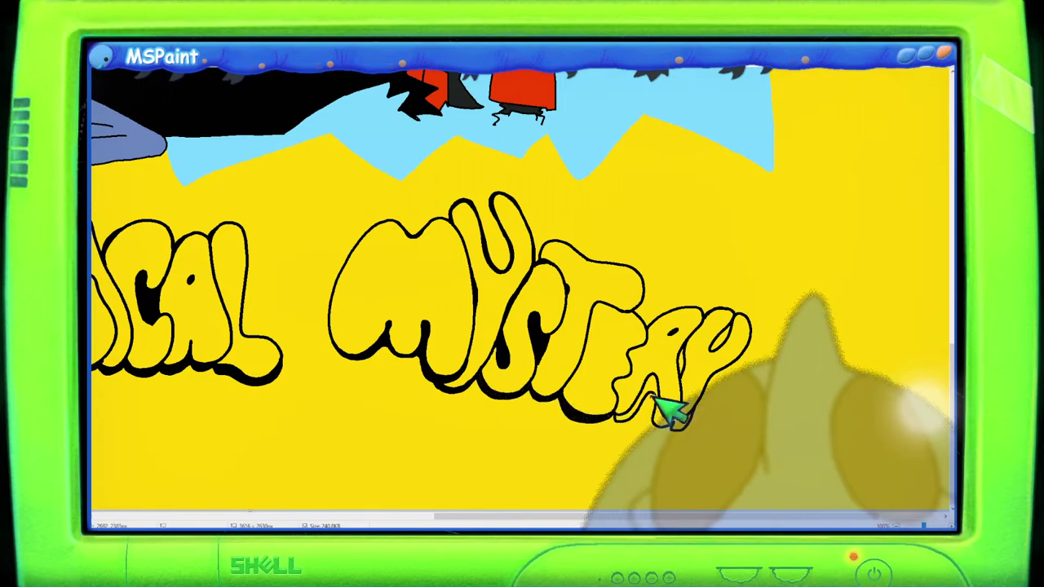
pyautogui.moveTo(657, 399); pyautogui.dragTo(673, 414)
pyautogui.scroll(-2, 659, 380)
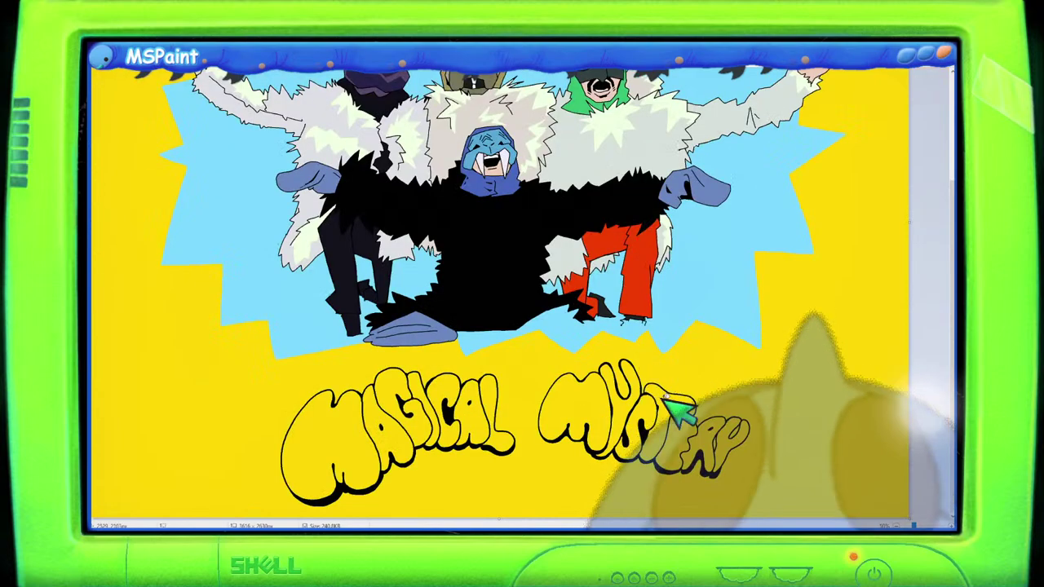
pyautogui.scroll(-2, 816, 441)
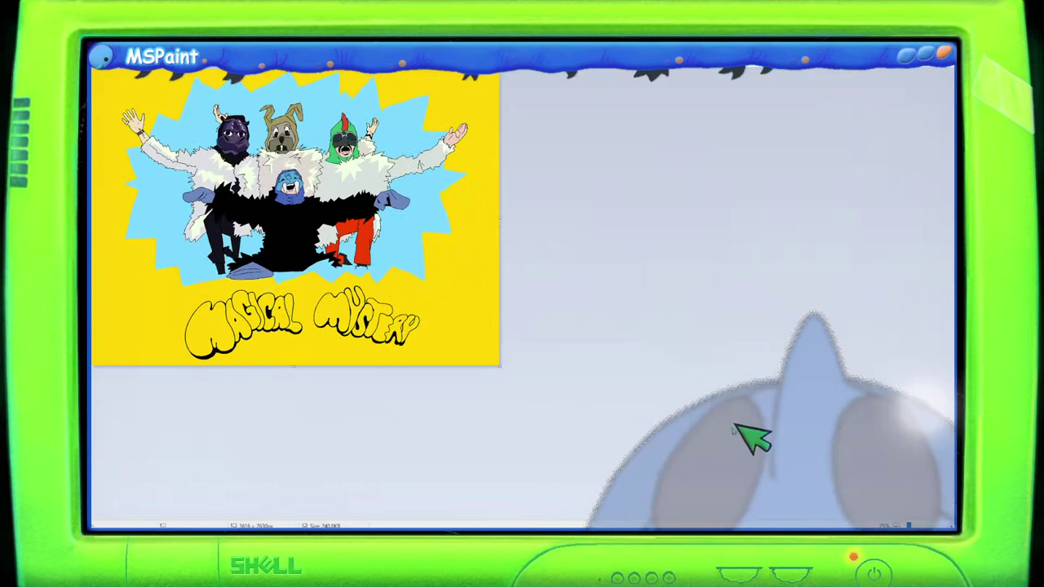
pyautogui.scroll(3, 751, 438)
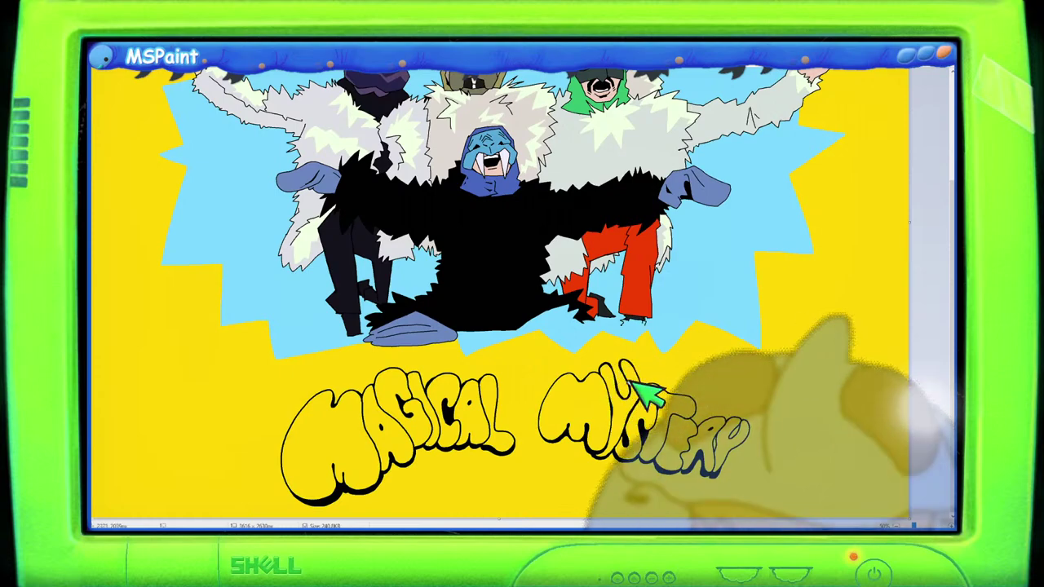
pyautogui.scroll(4, 634, 386)
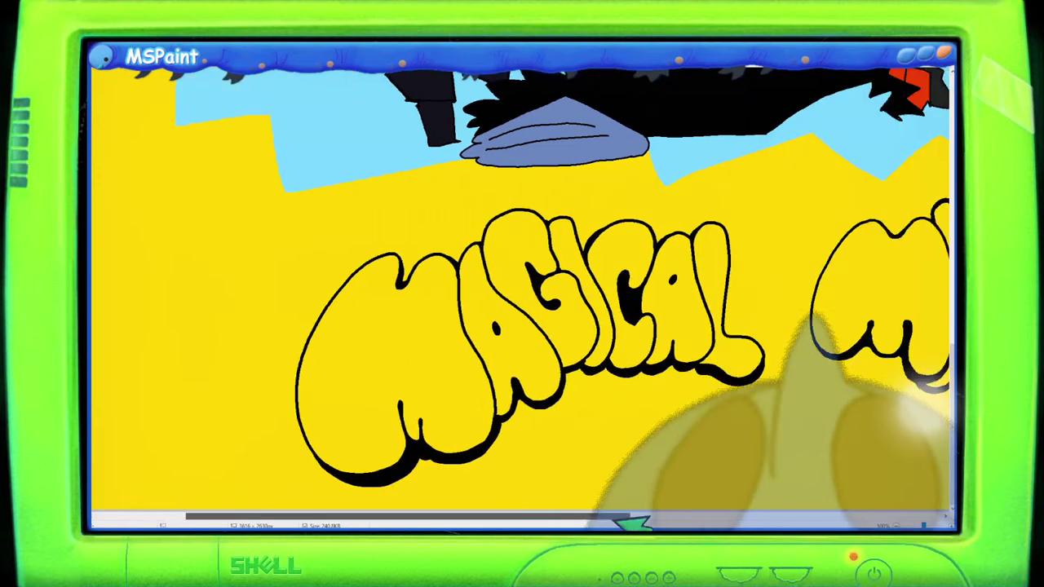
# Step: Paint over part of the MYSTERY Y's outline in yellow and pencil a small loop on top
pyautogui.moveTo(635, 523); pyautogui.dragTo(857, 514)
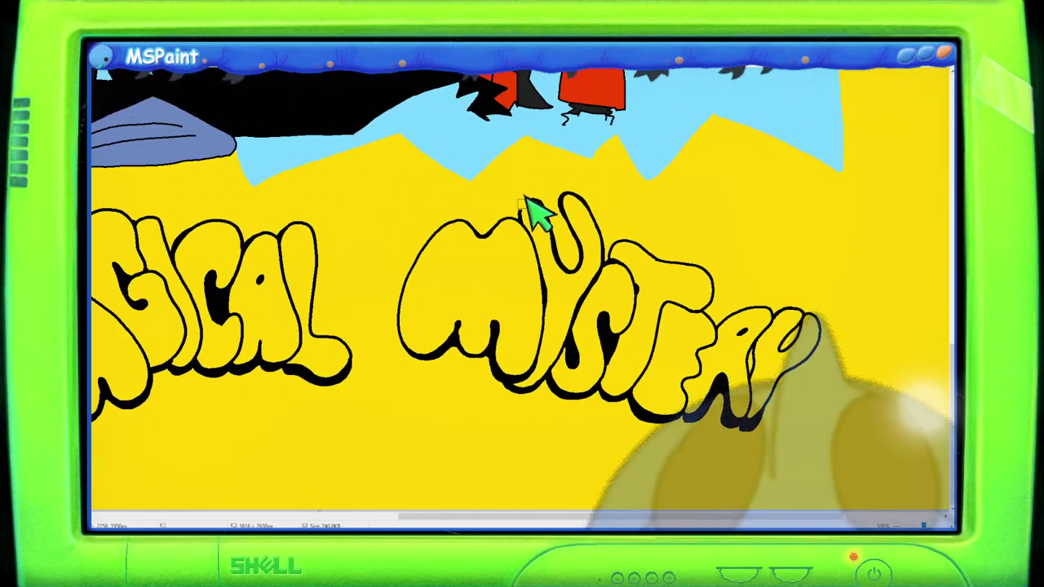
pyautogui.moveTo(526, 197)
pyautogui.mouseDown()
pyautogui.moveTo(566, 265)
pyautogui.moveTo(567, 236)
pyautogui.moveTo(579, 250)
pyautogui.moveTo(597, 197)
pyautogui.moveTo(602, 246)
pyautogui.mouseUp()
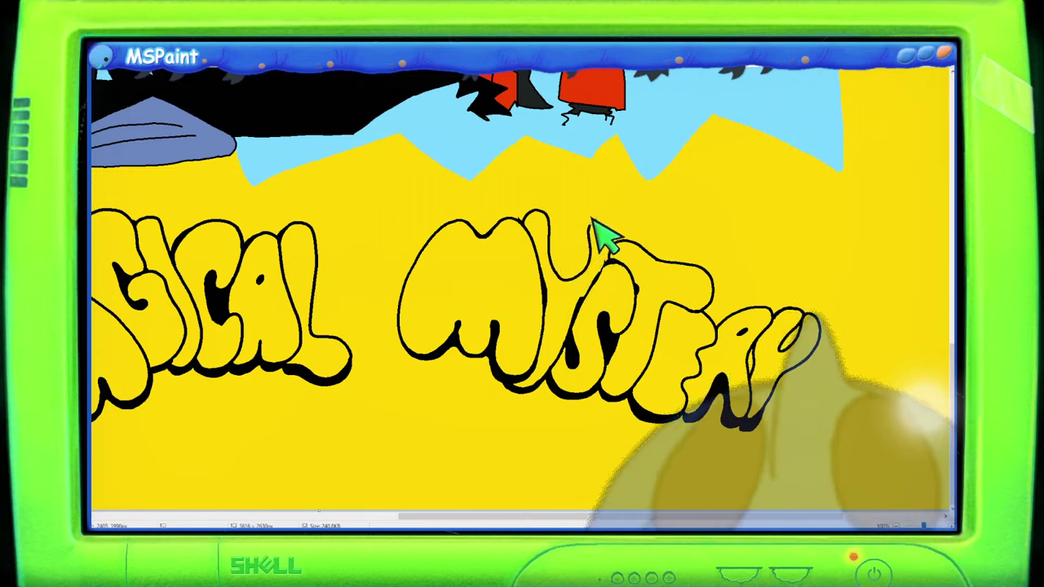
pyautogui.moveTo(614, 249); pyautogui.dragTo(588, 234)
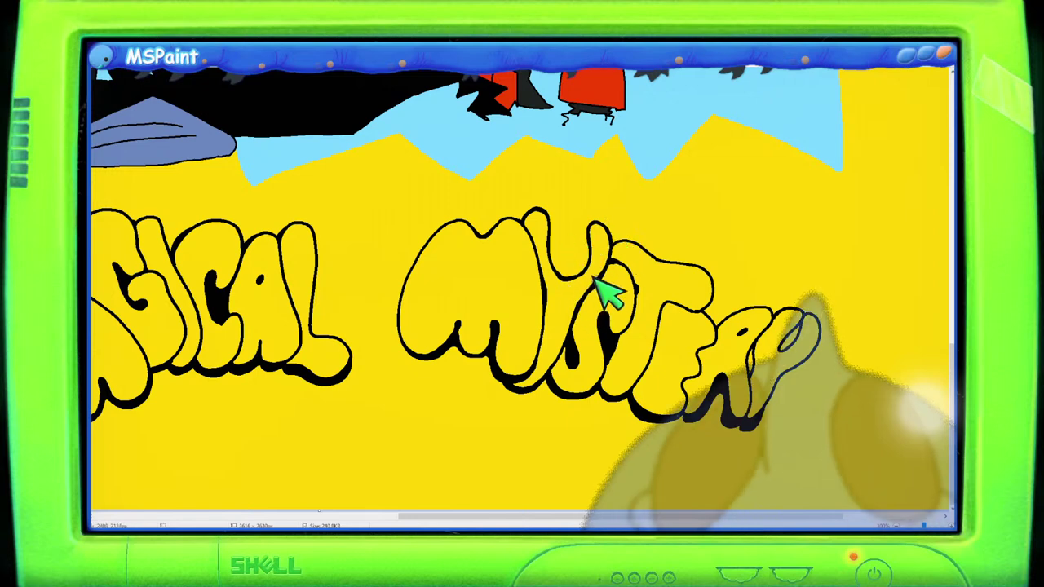
pyautogui.scroll(-2, 611, 275)
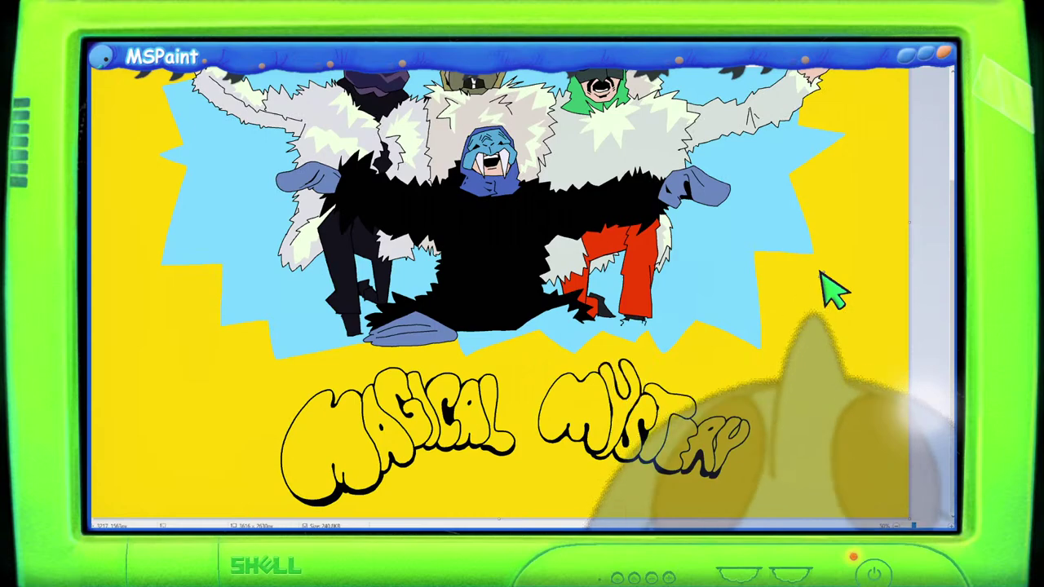
pyautogui.scroll(-1, 832, 289)
pyautogui.scroll(1, 767, 303)
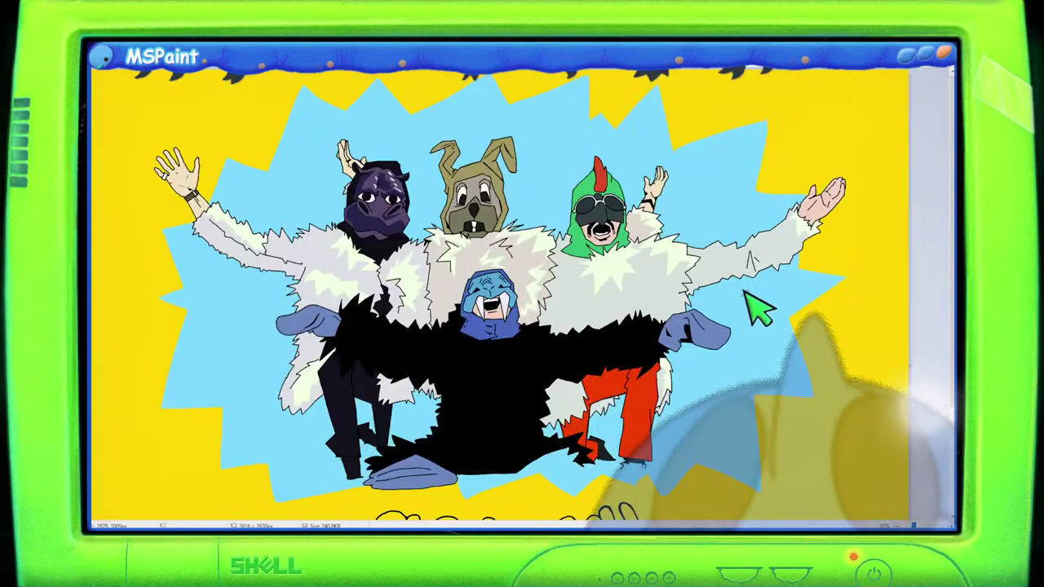
pyautogui.scroll(1, 741, 319)
pyautogui.scroll(1, 586, 485)
# Step: Erase the Y's left stroke, keeping its right arc, and extend the outline above the R downward
pyautogui.moveTo(536, 517); pyautogui.dragTo(848, 493)
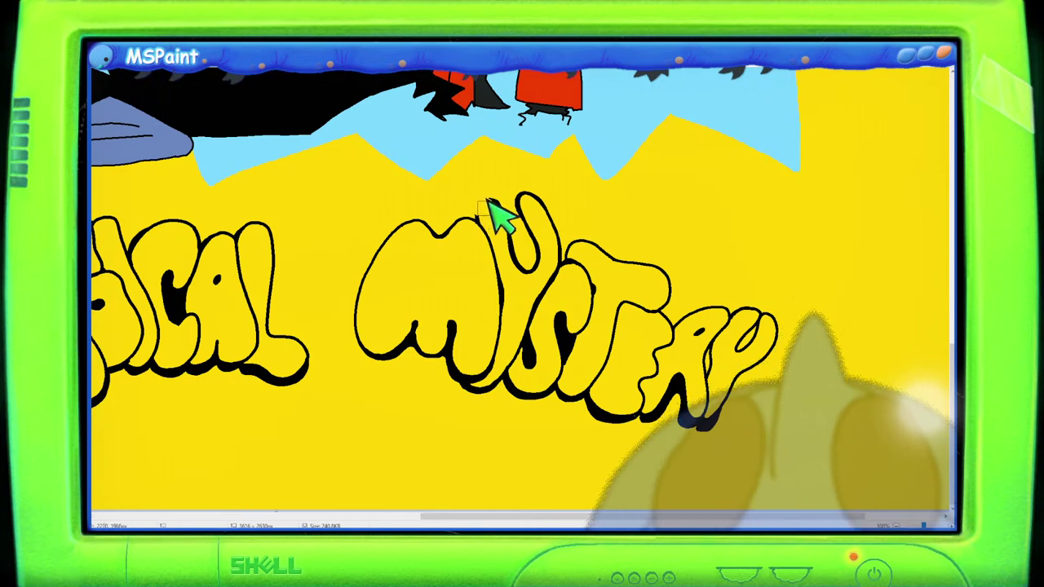
pyautogui.moveTo(489, 204)
pyautogui.mouseDown()
pyautogui.moveTo(541, 273)
pyautogui.moveTo(532, 214)
pyautogui.moveTo(550, 214)
pyautogui.moveTo(557, 239)
pyautogui.mouseUp()
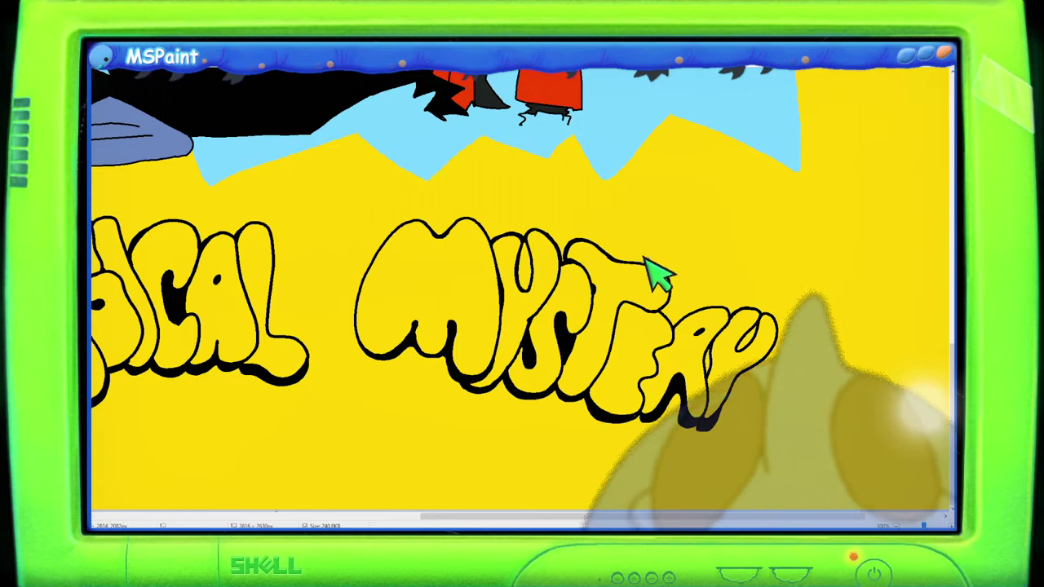
pyautogui.moveTo(662, 263)
pyautogui.mouseDown()
pyautogui.moveTo(664, 308)
pyautogui.moveTo(660, 300)
pyautogui.moveTo(630, 306)
pyautogui.moveTo(660, 350)
pyautogui.mouseUp()
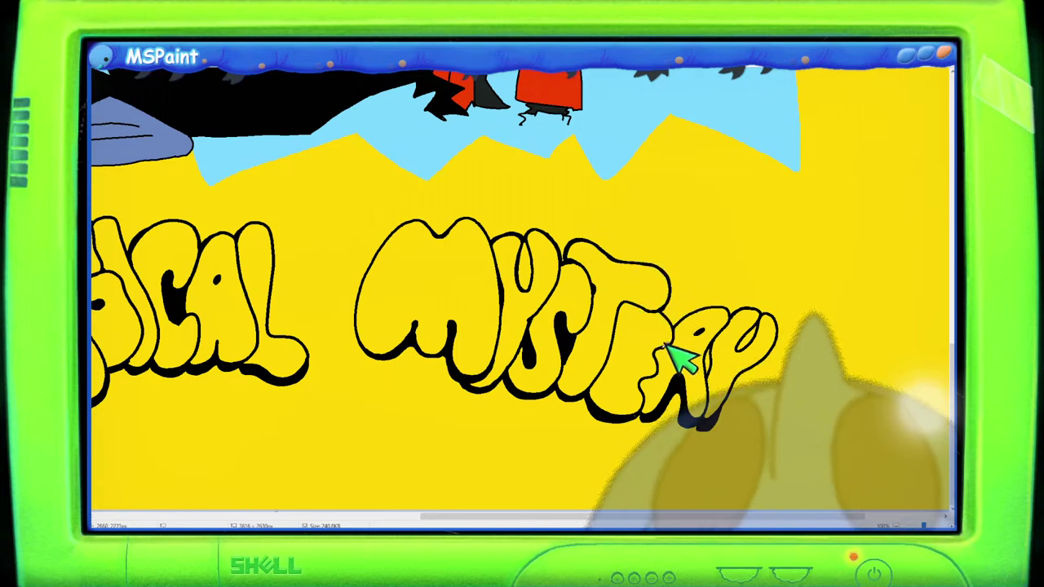
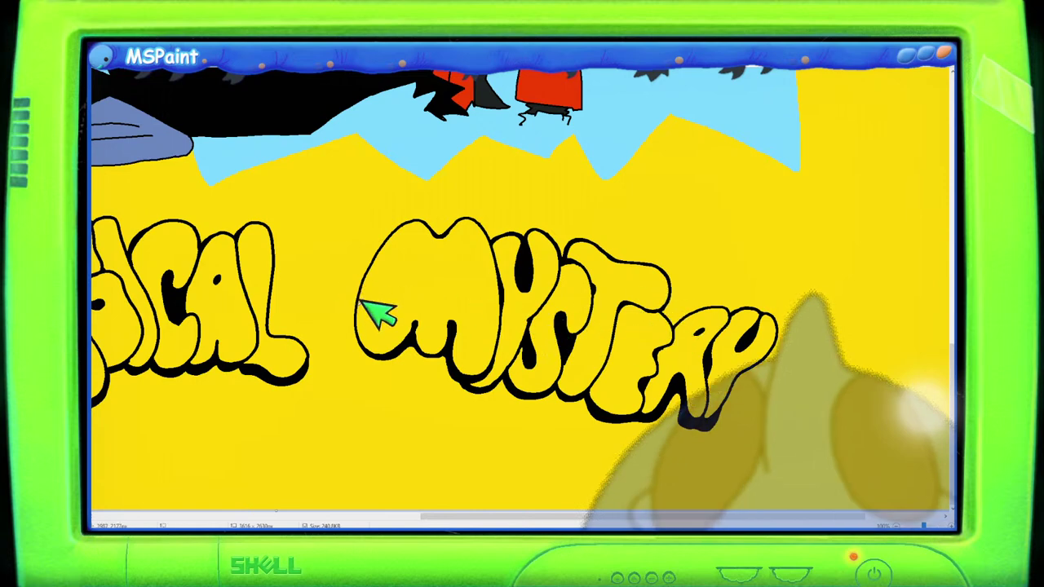
# Step: Lasso the MYSTERY lettering and shift it slightly left and down beside MAGICAL
pyautogui.scroll(-2, 408, 237)
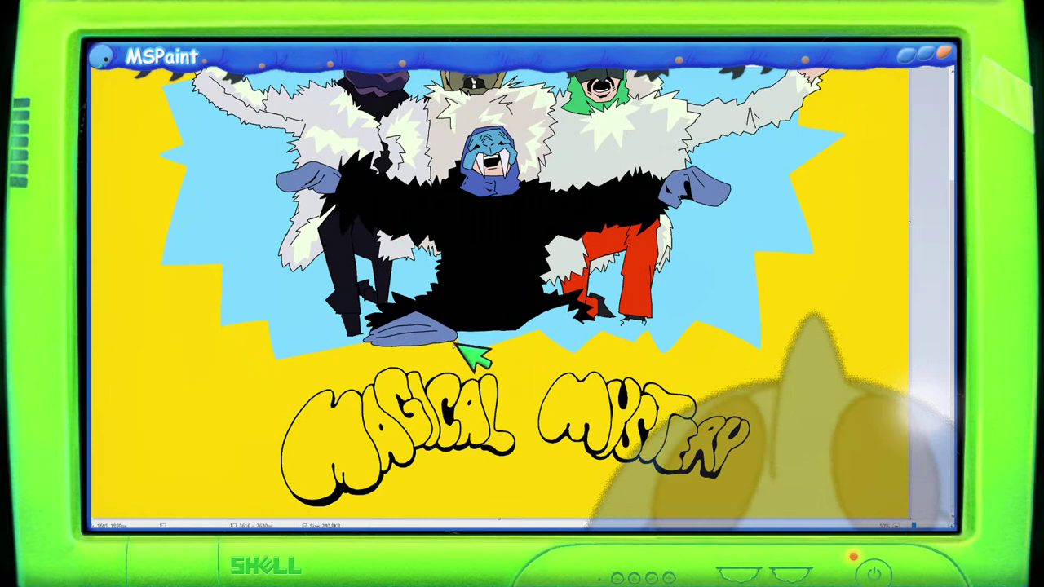
pyautogui.scroll(2, 432, 350)
pyautogui.scroll(-3, 466, 366)
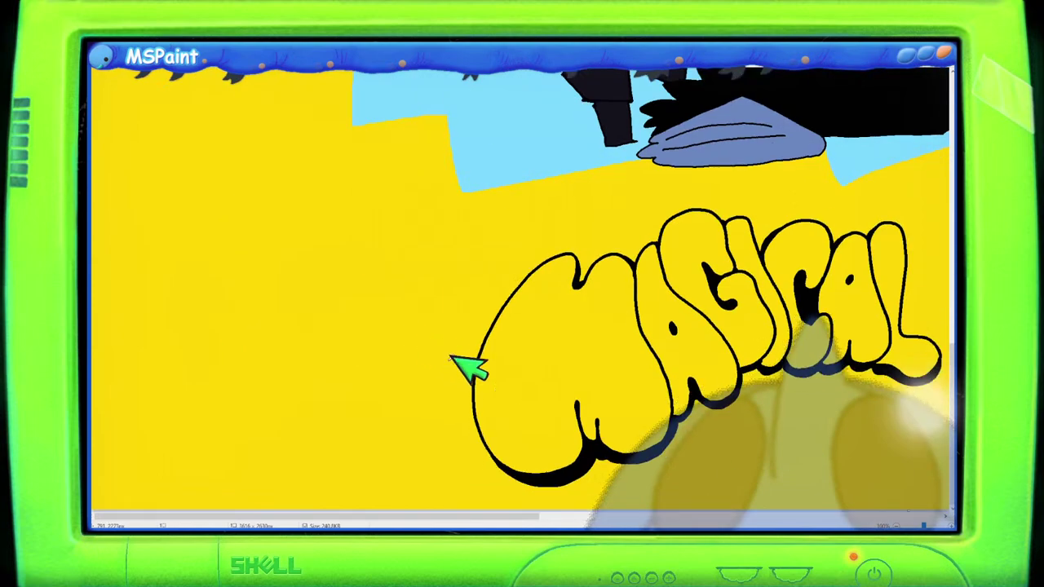
pyautogui.moveTo(506, 522); pyautogui.dragTo(782, 522)
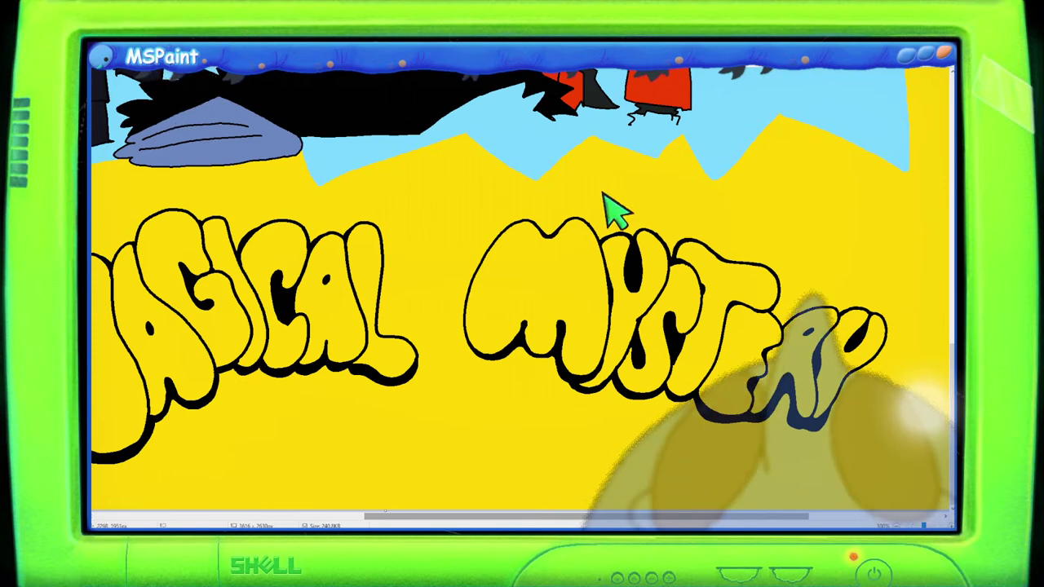
pyautogui.moveTo(749, 213)
pyautogui.mouseDown()
pyautogui.moveTo(667, 199)
pyautogui.moveTo(472, 199)
pyautogui.moveTo(451, 308)
pyautogui.moveTo(616, 433)
pyautogui.mouseUp()
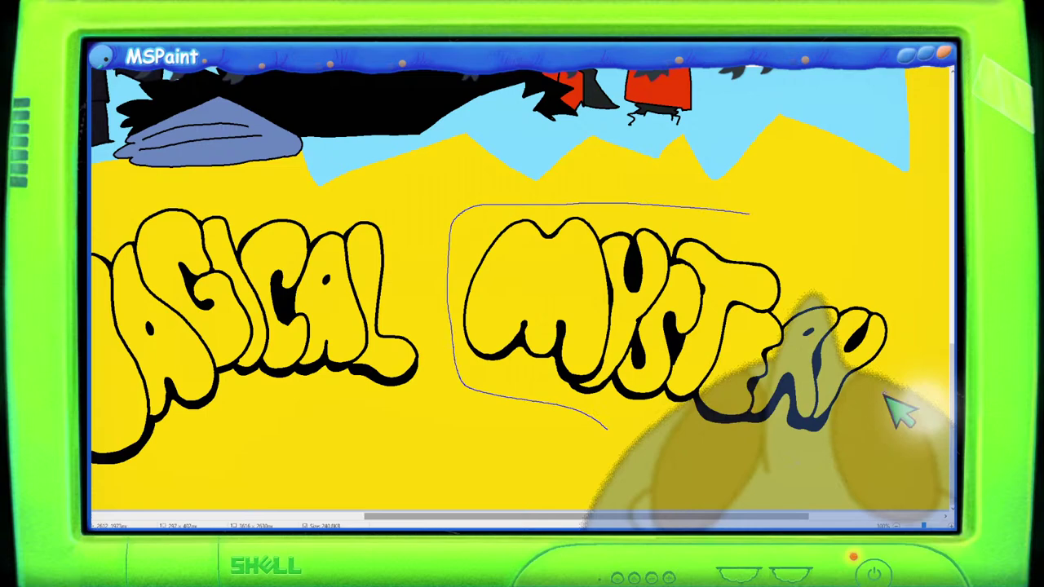
pyautogui.moveTo(852, 278)
pyautogui.mouseDown()
pyautogui.moveTo(758, 280)
pyautogui.moveTo(750, 290)
pyautogui.mouseUp()
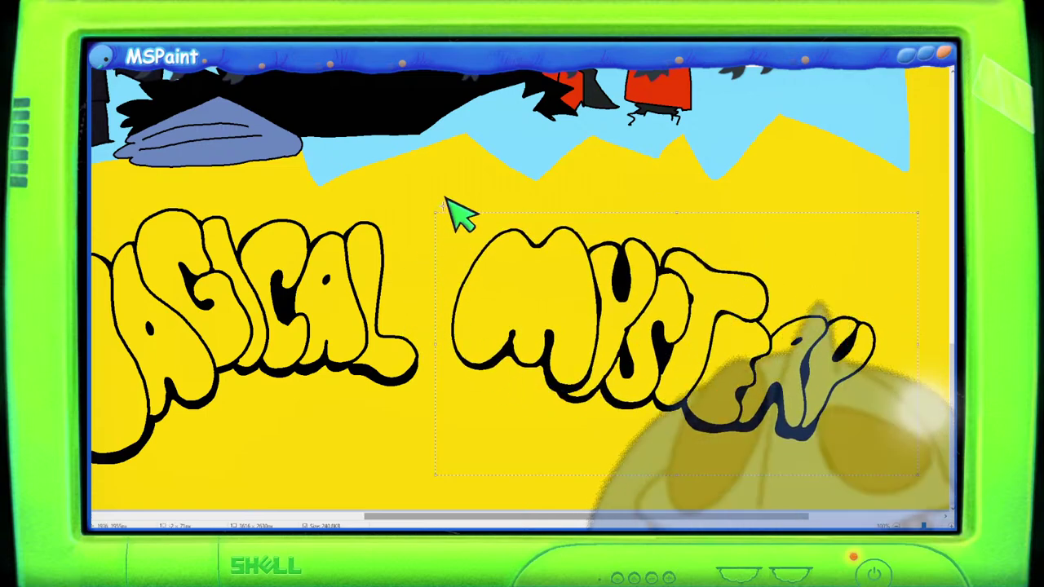
pyautogui.click(461, 200)
pyautogui.scroll(-2, 461, 200)
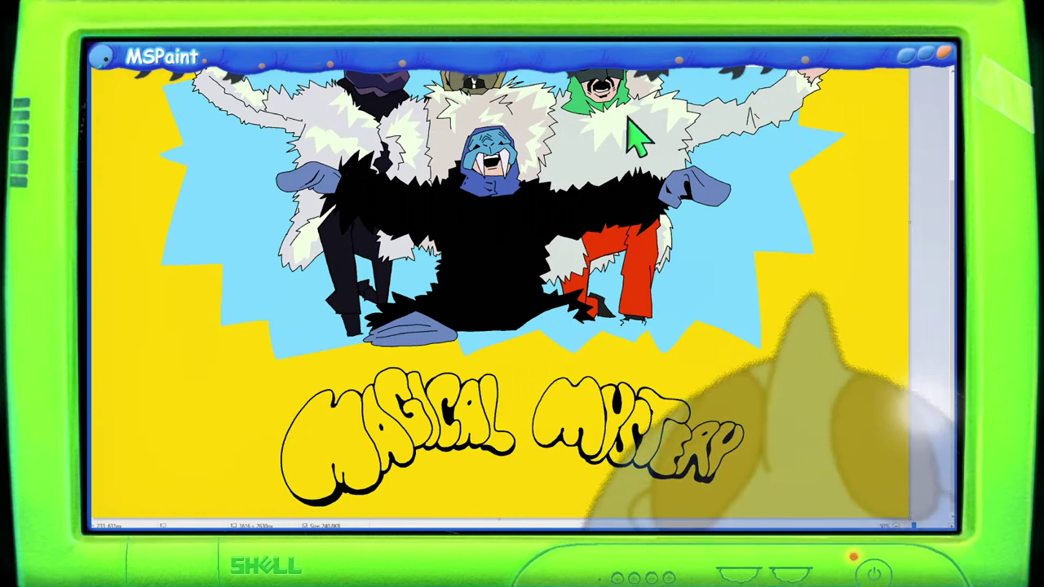
# Step: Fill all seven letters of MAGICAL (M, A, G, I, C, A, L) with the brighter yellow
pyautogui.scroll(3, 652, 304)
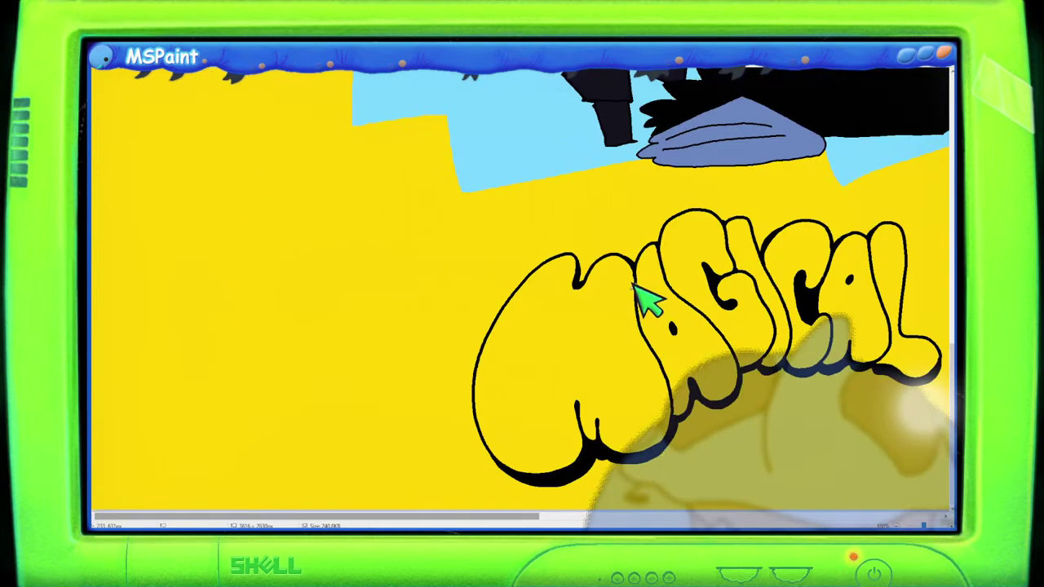
pyautogui.moveTo(538, 514); pyautogui.dragTo(725, 510)
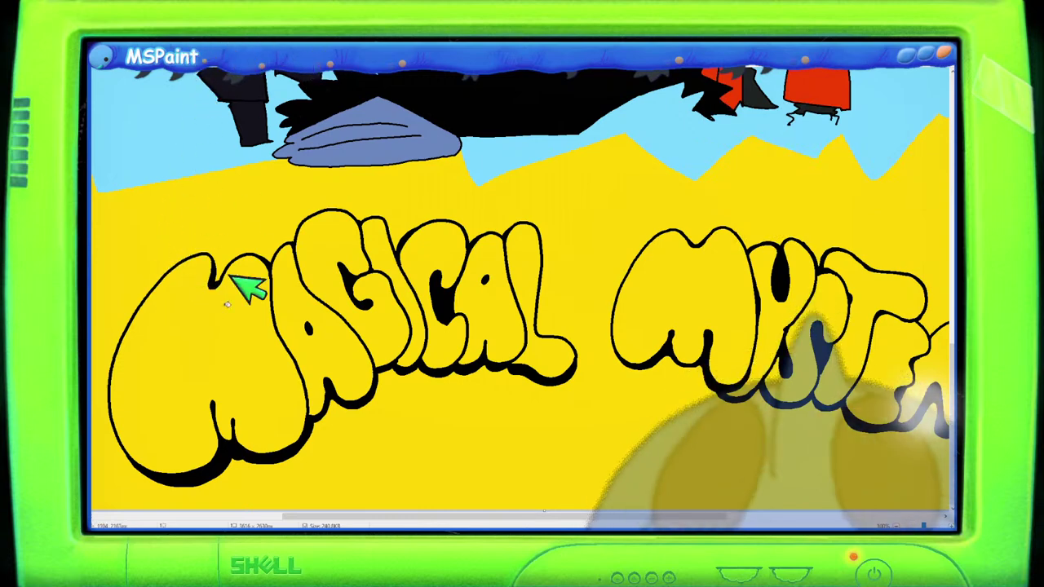
pyautogui.click(232, 281)
pyautogui.click(332, 310)
pyautogui.click(345, 268)
pyautogui.click(408, 272)
pyautogui.click(448, 274)
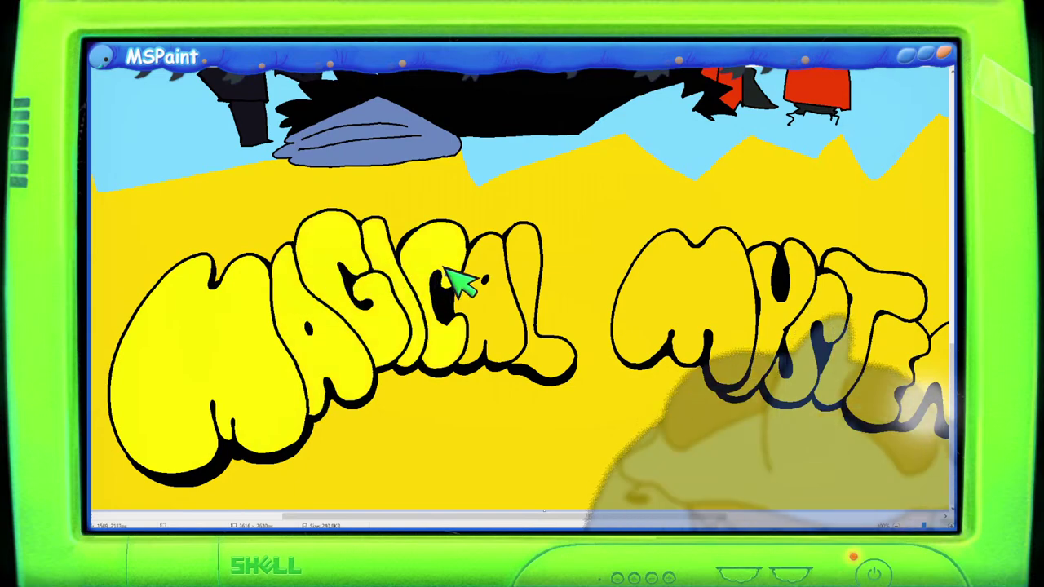
pyautogui.click(499, 298)
pyautogui.click(542, 303)
# Step: Fill all seven letters of MYSTERY (M, Y, S, T, E, R, Y) with the brighter yellow
pyautogui.click(648, 302)
pyautogui.moveTo(689, 517); pyautogui.dragTo(845, 520)
pyautogui.click(494, 310)
pyautogui.click(544, 310)
pyautogui.click(602, 298)
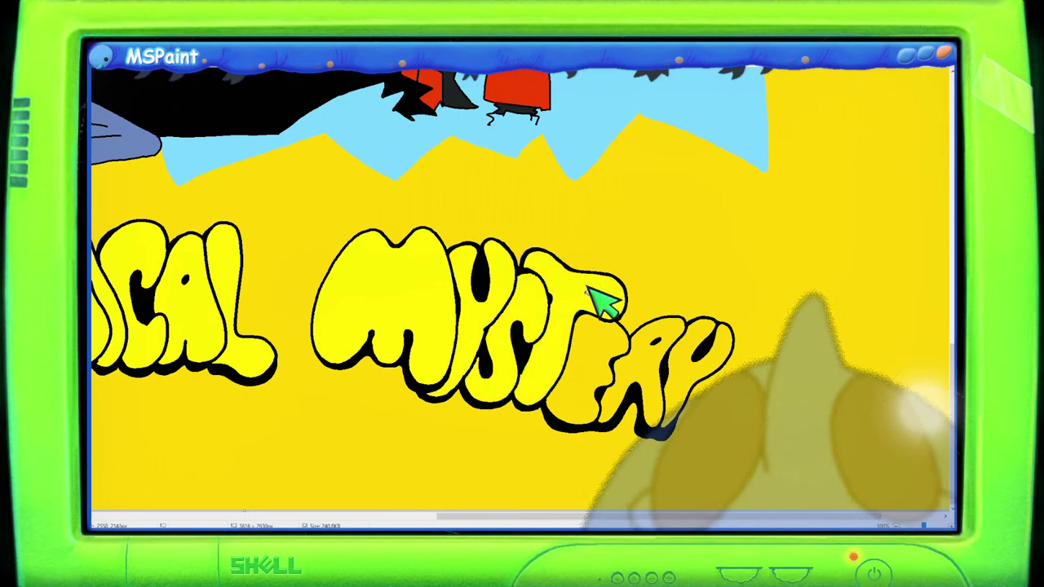
pyautogui.click(620, 367)
pyautogui.click(653, 373)
pyautogui.click(701, 343)
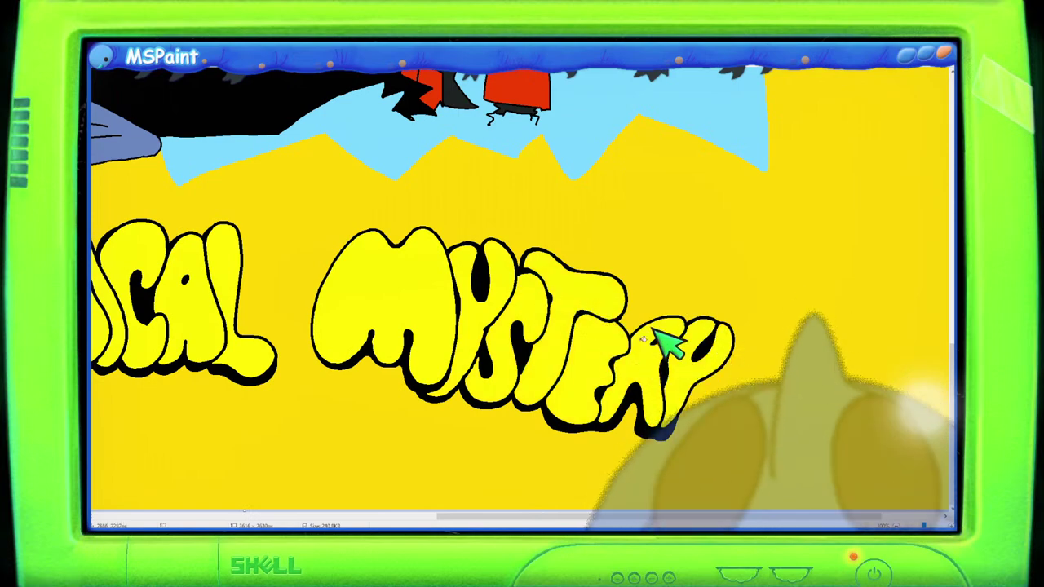
pyautogui.scroll(-3, 584, 391)
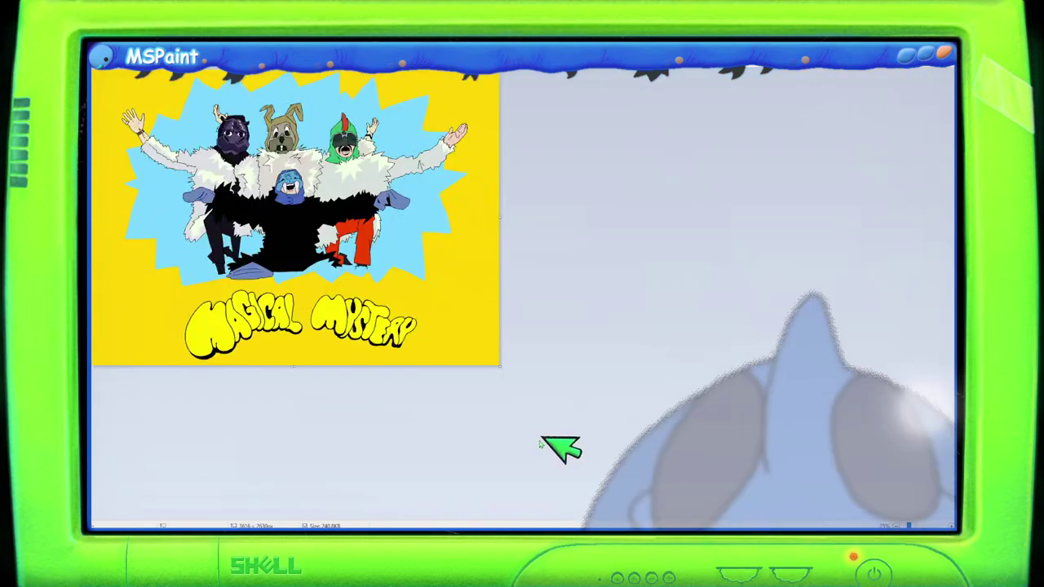
pyautogui.scroll(3, 560, 444)
# Step: Fill the M of MAGICAL red and the G orange
pyautogui.scroll(-3, 548, 432)
pyautogui.click(367, 429)
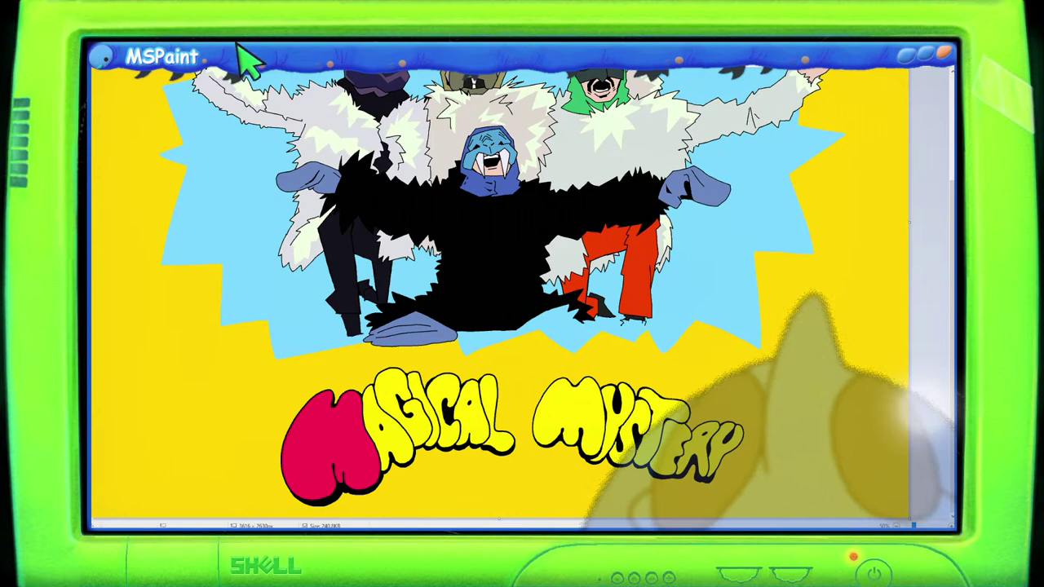
pyautogui.click(398, 399)
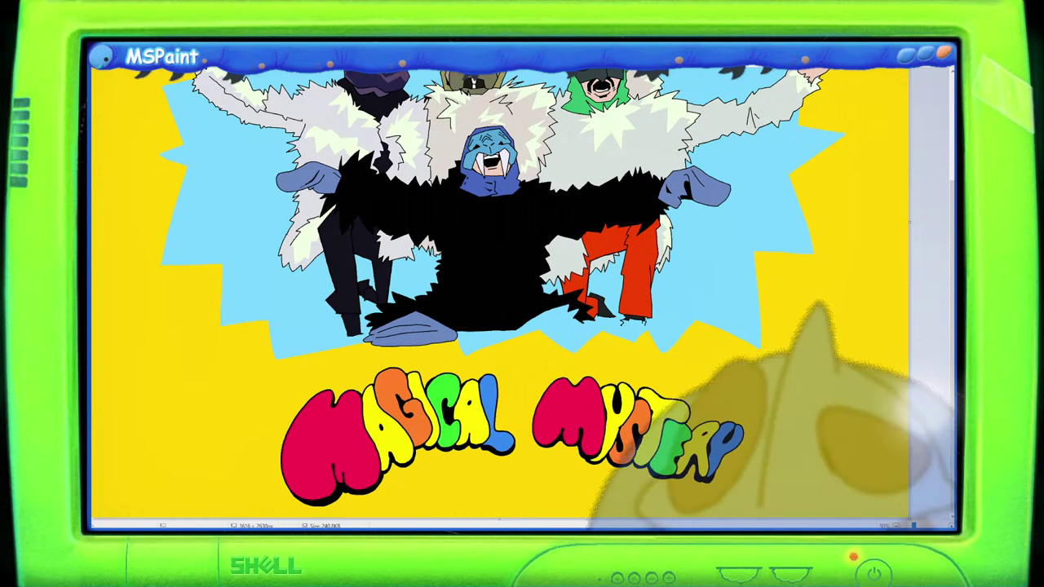
pyautogui.hotkey('ctrl', 'v')
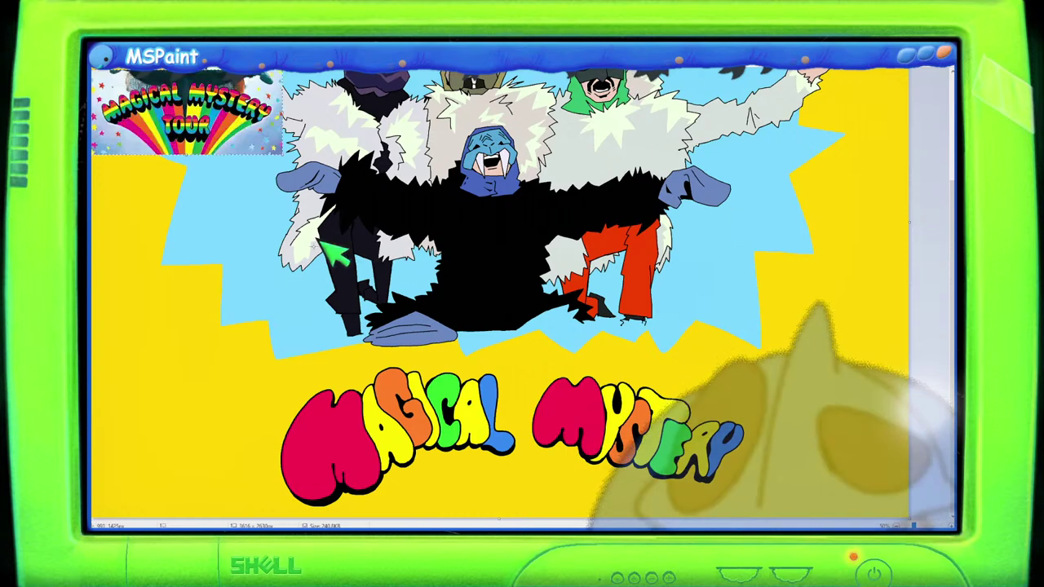
pyautogui.moveTo(163, 132); pyautogui.dragTo(410, 261)
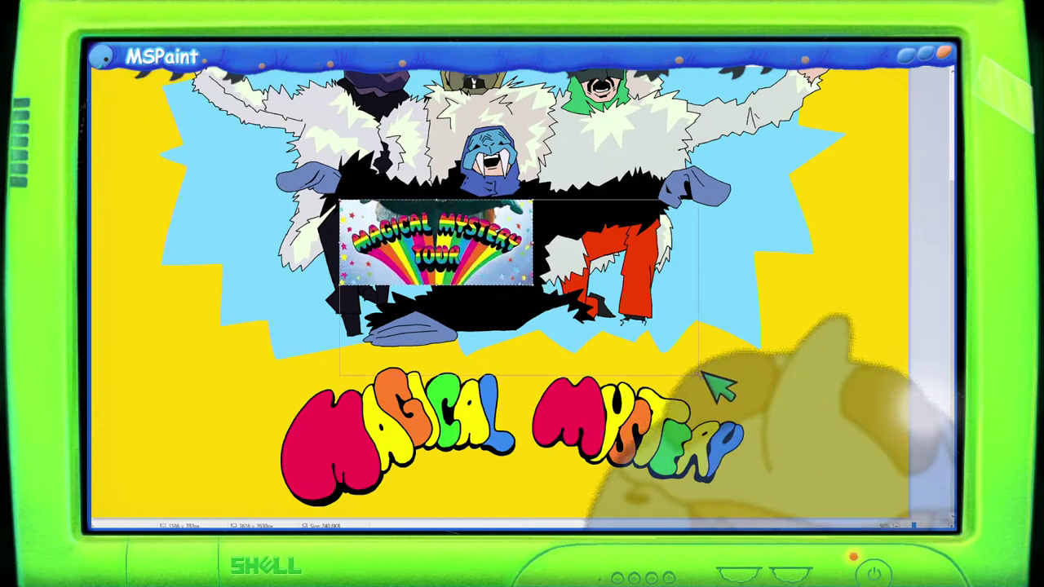
pyautogui.moveTo(535, 287); pyautogui.dragTo(700, 378)
pyautogui.moveTo(476, 306); pyautogui.dragTo(374, 287)
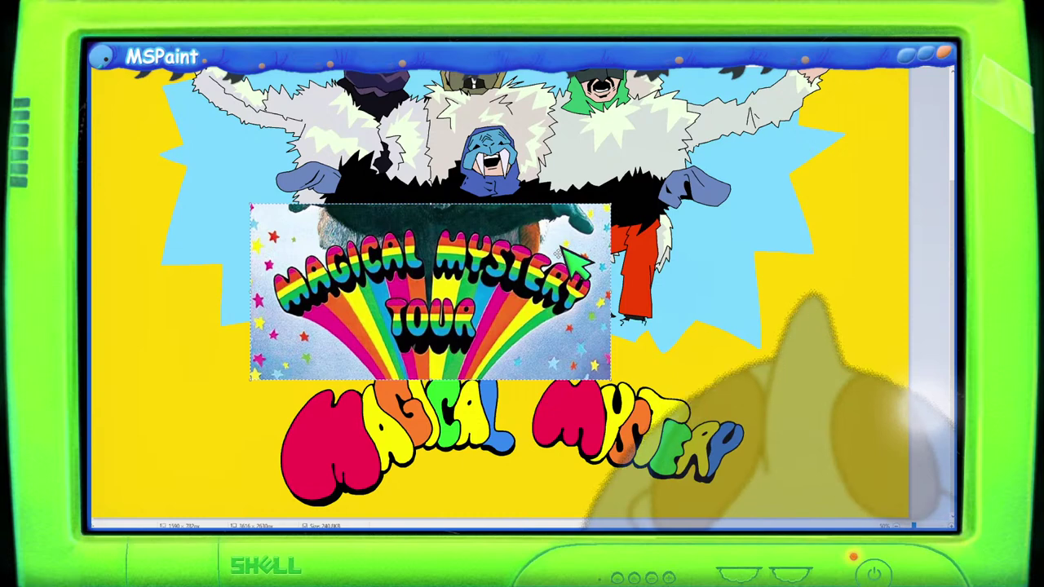
pyautogui.press('Delete')
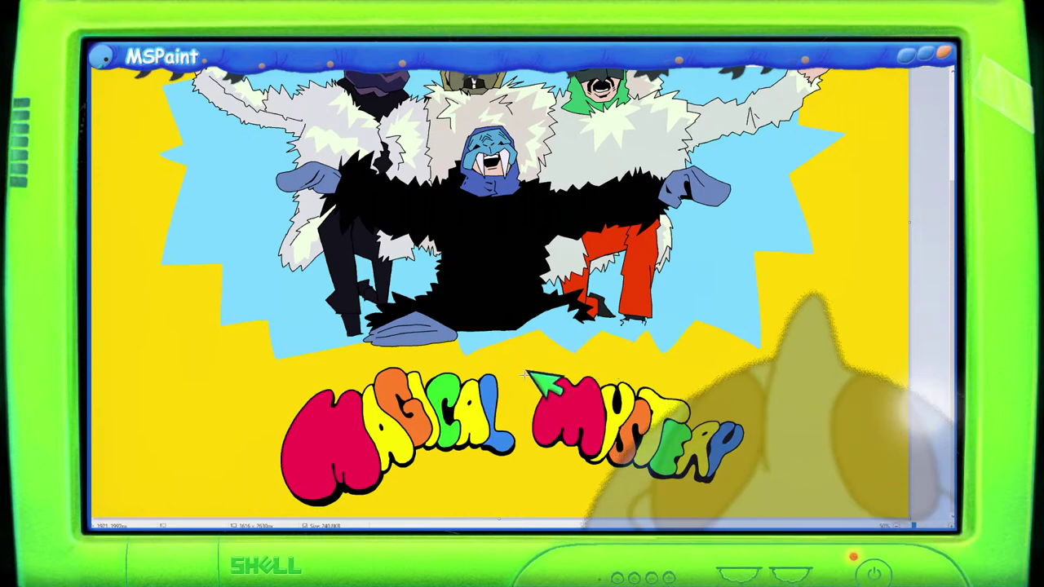
# Step: Lasso the MAGICAL MYSTERY title and move it up onto the figures
pyautogui.moveTo(507, 362)
pyautogui.mouseDown()
pyautogui.moveTo(394, 351)
pyautogui.moveTo(265, 366)
pyautogui.moveTo(219, 469)
pyautogui.moveTo(306, 518)
pyautogui.moveTo(421, 504)
pyautogui.moveTo(492, 478)
pyautogui.moveTo(681, 523)
pyautogui.moveTo(765, 508)
pyautogui.moveTo(775, 394)
pyautogui.moveTo(672, 352)
pyautogui.moveTo(559, 349)
pyautogui.moveTo(522, 363)
pyautogui.moveTo(346, 358)
pyautogui.moveTo(256, 413)
pyautogui.moveTo(242, 495)
pyautogui.moveTo(292, 520)
pyautogui.moveTo(378, 521)
pyautogui.moveTo(444, 490)
pyautogui.moveTo(571, 517)
pyautogui.moveTo(736, 519)
pyautogui.moveTo(775, 414)
pyautogui.moveTo(626, 372)
pyautogui.moveTo(539, 364)
pyautogui.moveTo(538, 376)
pyautogui.moveTo(550, 370)
pyautogui.moveTo(543, 277)
pyautogui.mouseUp()
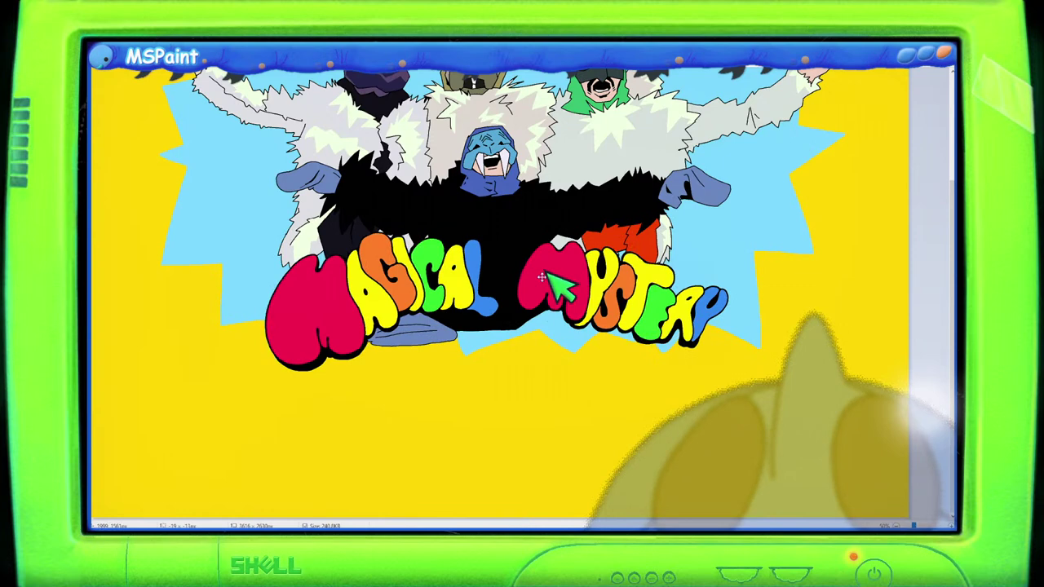
pyautogui.moveTo(543, 277); pyautogui.dragTo(532, 320)
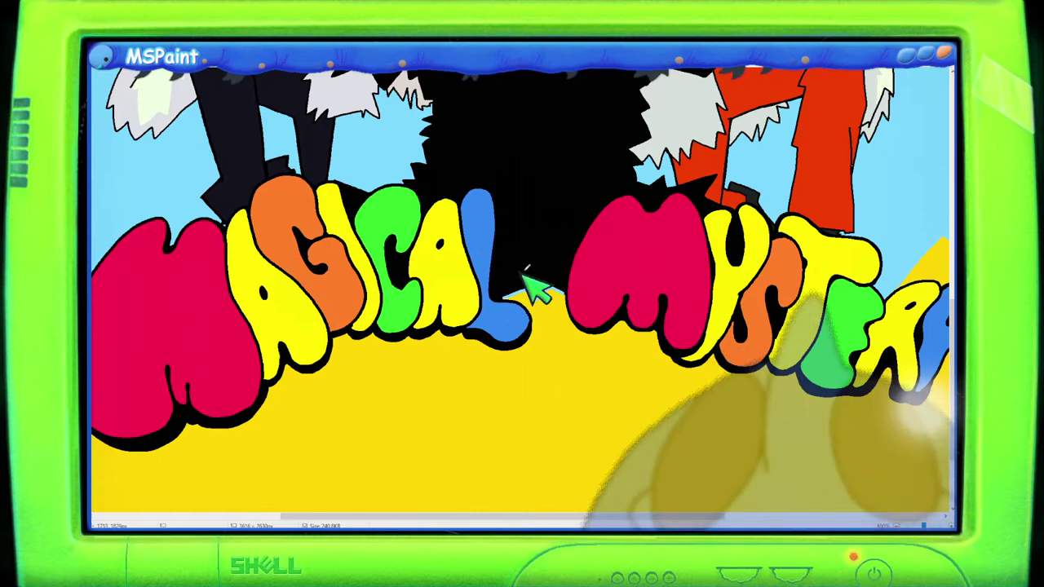
pyautogui.scroll(-4, 560, 245)
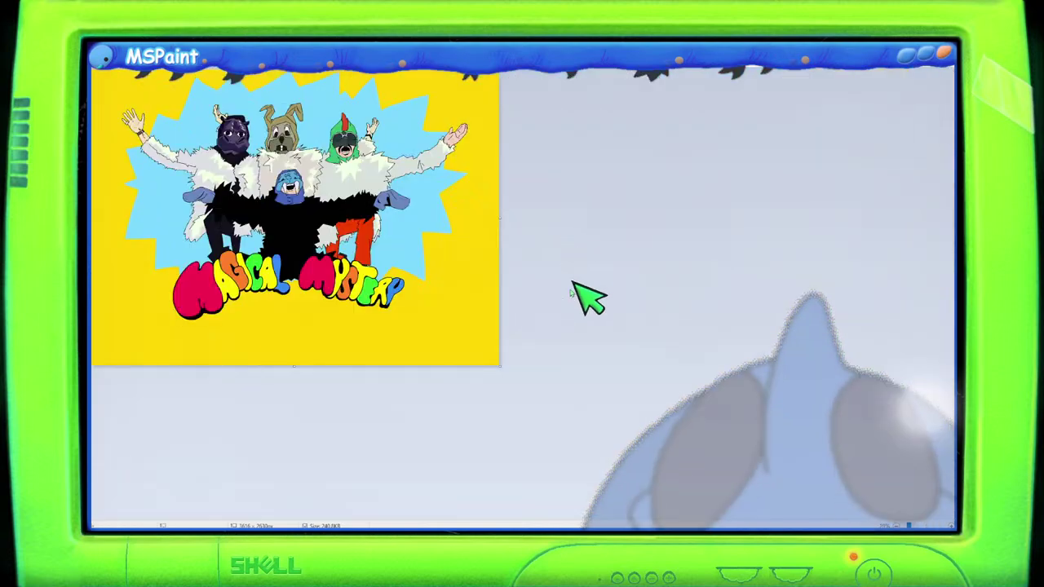
pyautogui.scroll(2, 573, 300)
pyautogui.scroll(3, 665, 335)
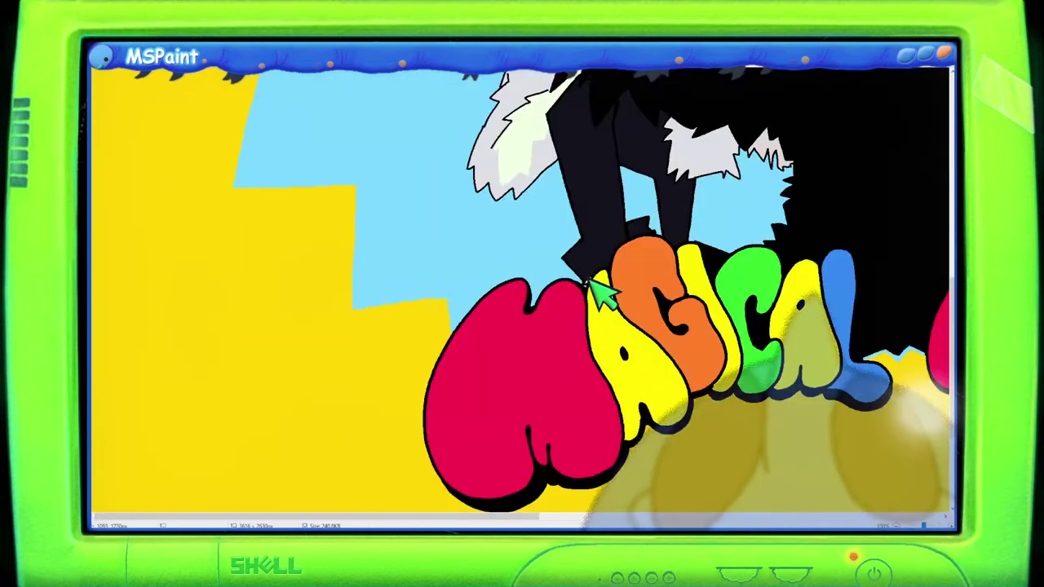
pyautogui.scroll(-2, 600, 293)
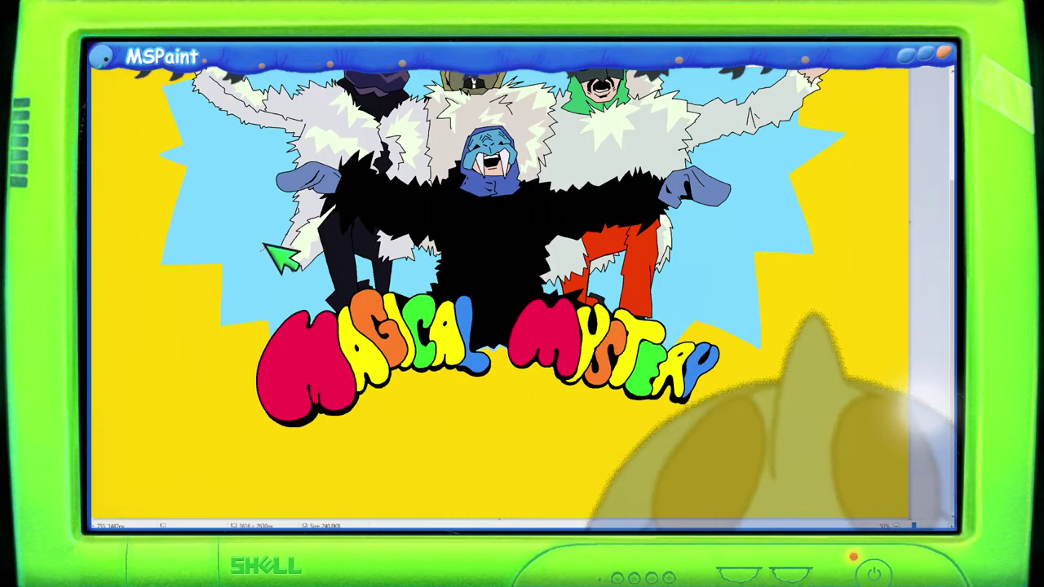
pyautogui.scroll(3, 245, 204)
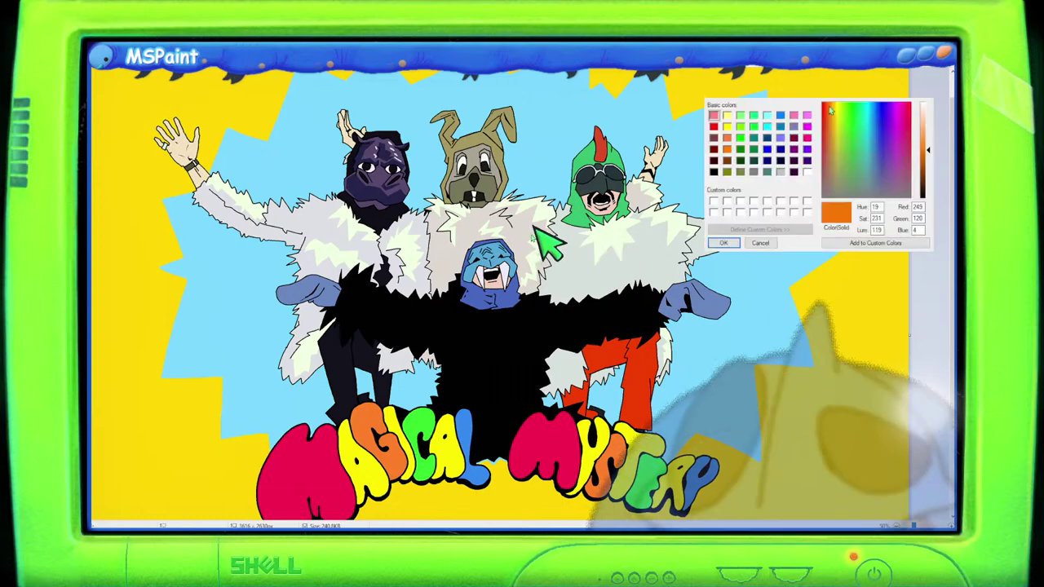
# Step: Outline the blue point's top edge and the notch in orange, redoing wobbly strokes
pyautogui.scroll(5, 233, 291)
pyautogui.scroll(-5, 319, 285)
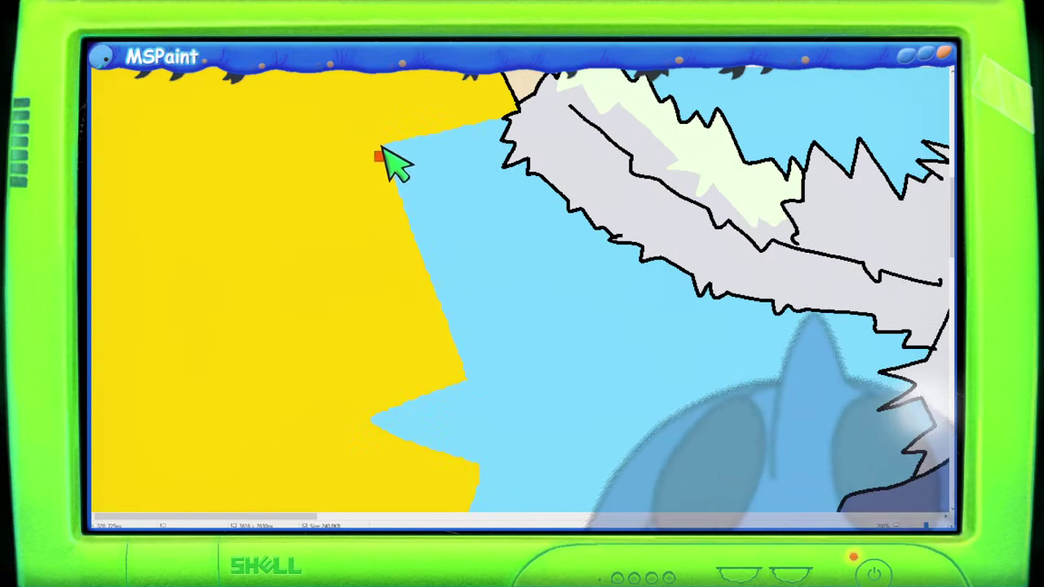
pyautogui.moveTo(375, 143)
pyautogui.mouseDown()
pyautogui.moveTo(413, 210)
pyautogui.moveTo(462, 374)
pyautogui.mouseUp()
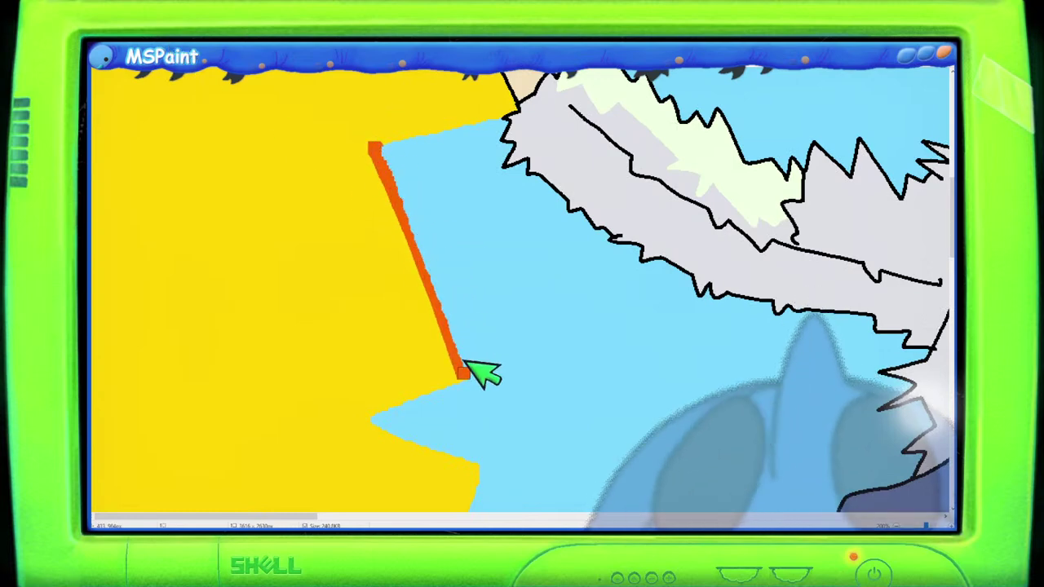
pyautogui.moveTo(377, 145); pyautogui.dragTo(465, 120)
pyautogui.hotkey('ctrl', 'z')
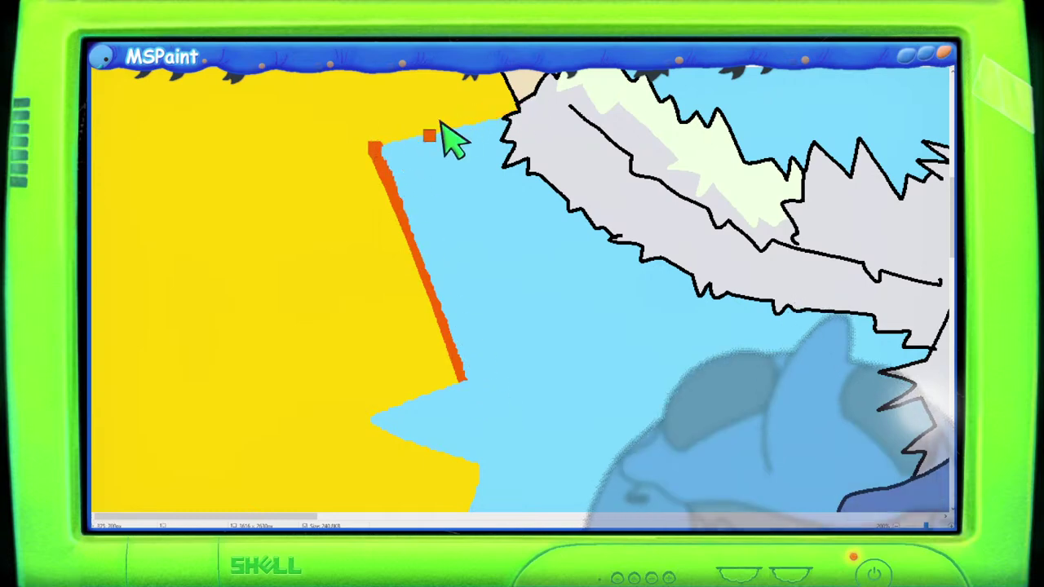
pyautogui.moveTo(377, 144); pyautogui.dragTo(518, 109)
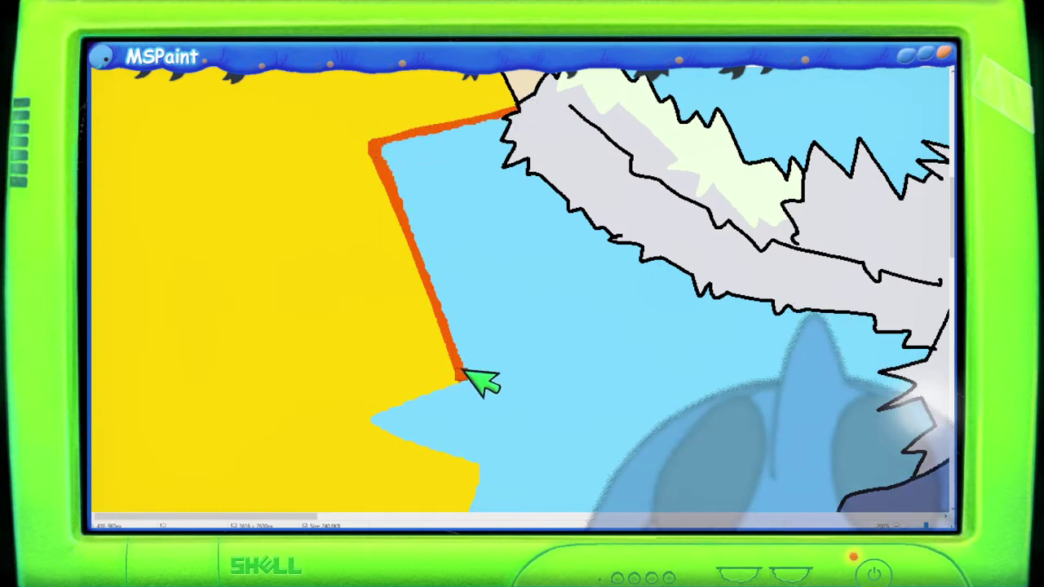
pyautogui.moveTo(462, 377)
pyautogui.mouseDown()
pyautogui.moveTo(367, 421)
pyautogui.moveTo(408, 412)
pyautogui.moveTo(461, 378)
pyautogui.mouseUp()
pyautogui.hotkey('ctrl', 'z')
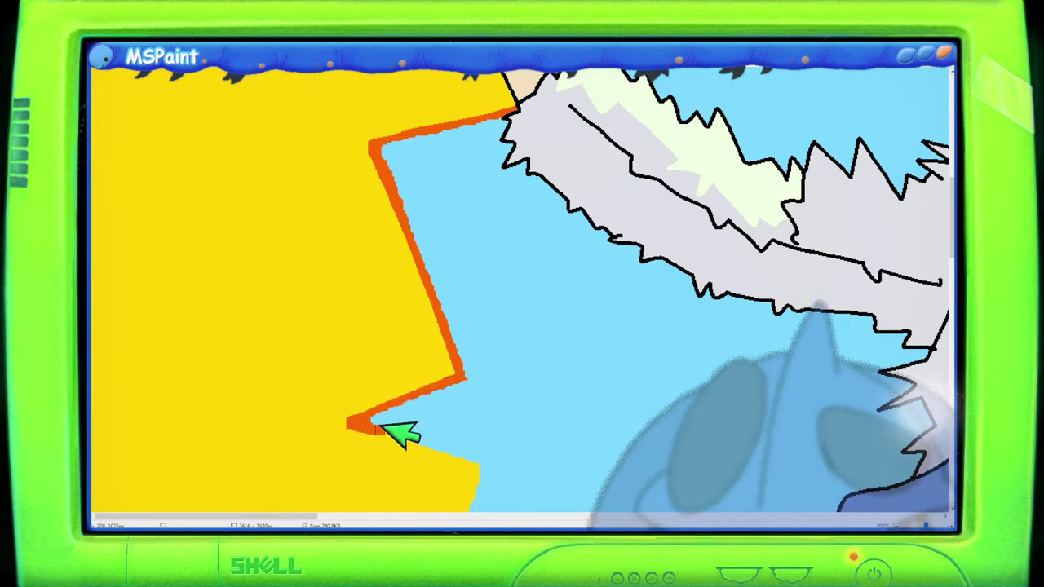
pyautogui.moveTo(364, 422)
pyautogui.mouseDown()
pyautogui.moveTo(351, 423)
pyautogui.moveTo(479, 477)
pyautogui.mouseUp()
pyautogui.hotkey('ctrl', 'z')
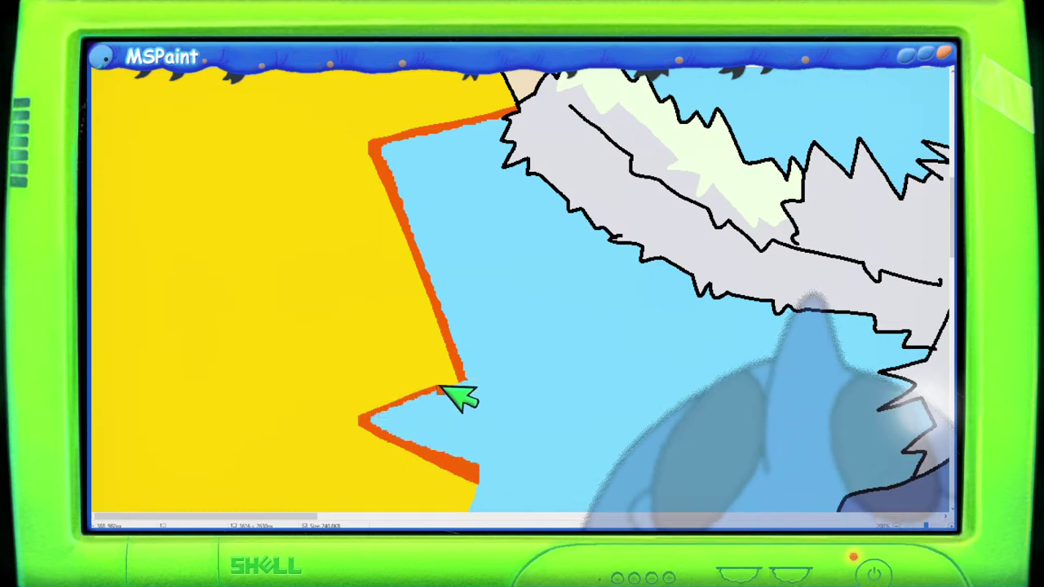
pyautogui.moveTo(464, 379); pyautogui.dragTo(363, 420)
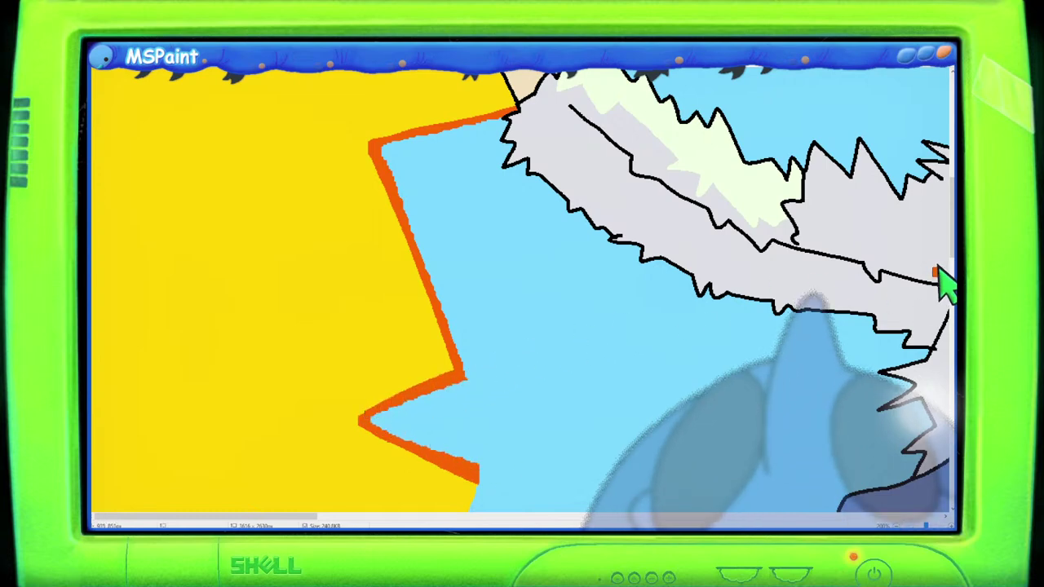
# Step: Retrace the long slanted yellow edge in orange from bottom to top
pyautogui.scroll(-5, 944, 280)
pyautogui.scroll(2, 560, 221)
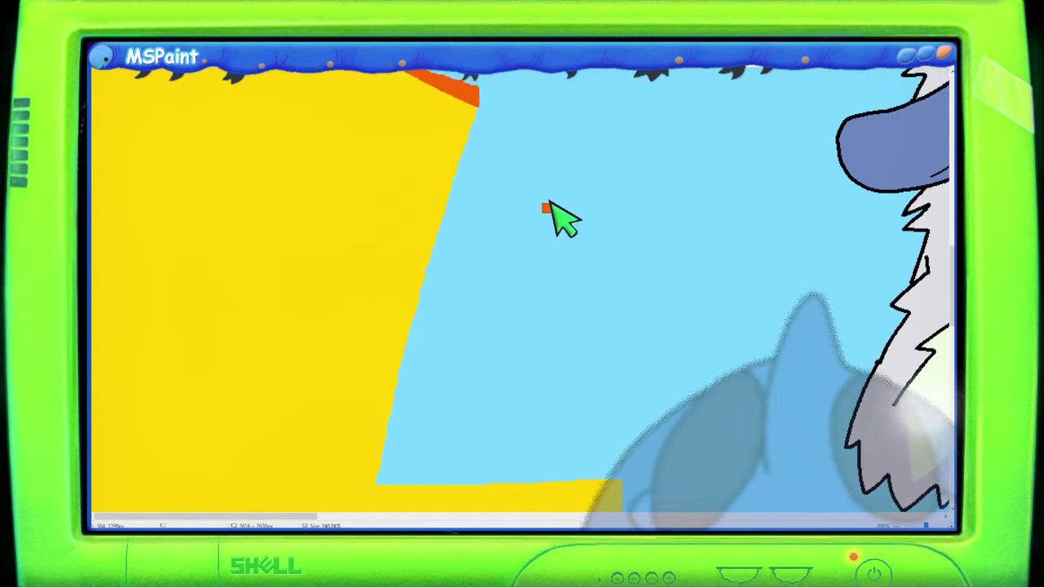
pyautogui.moveTo(479, 89); pyautogui.dragTo(374, 437)
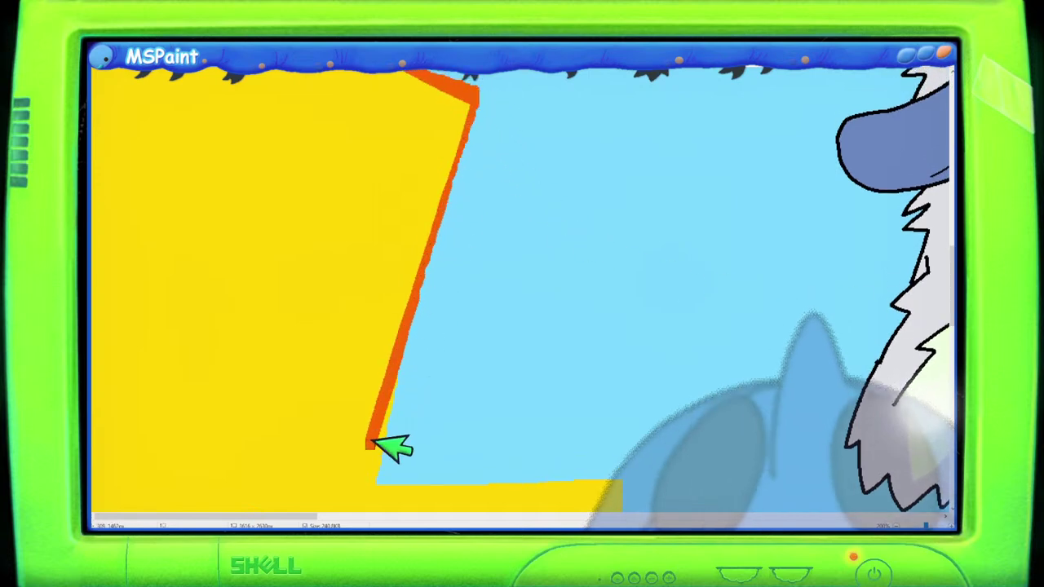
pyautogui.hotkey('ctrl', 'z')
pyautogui.click(371, 483)
pyautogui.moveTo(371, 483)
pyautogui.mouseDown()
pyautogui.moveTo(436, 230)
pyautogui.moveTo(466, 174)
pyautogui.moveTo(488, 86)
pyautogui.mouseUp()
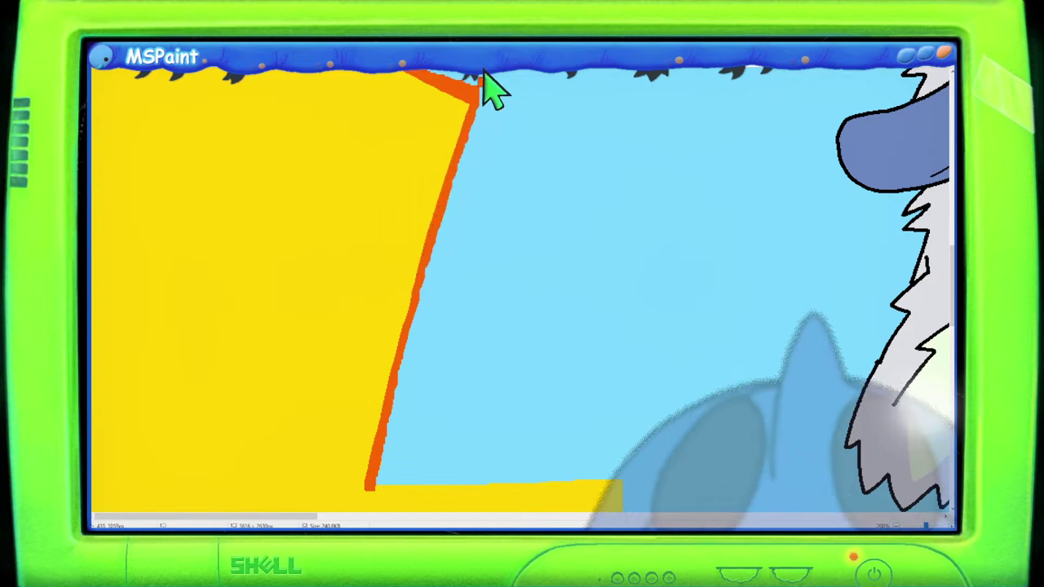
# Step: Trace orange along the yellow step's top, right and bottom edges past the pink letter
pyautogui.scroll(-3, 522, 286)
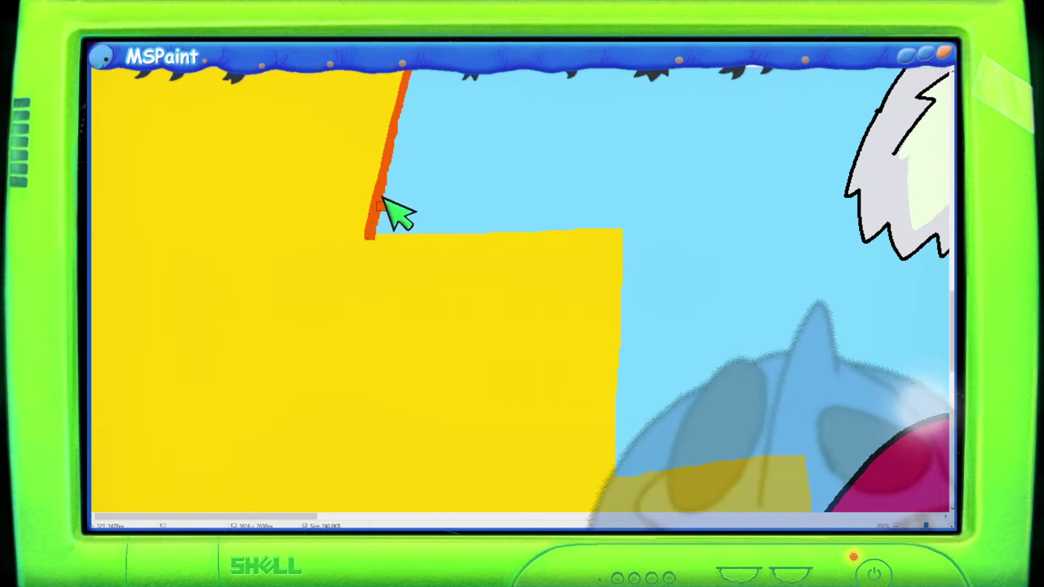
pyautogui.moveTo(372, 234)
pyautogui.mouseDown()
pyautogui.moveTo(635, 230)
pyautogui.moveTo(568, 218)
pyautogui.moveTo(622, 235)
pyautogui.mouseUp()
pyautogui.scroll(-3, 850, 308)
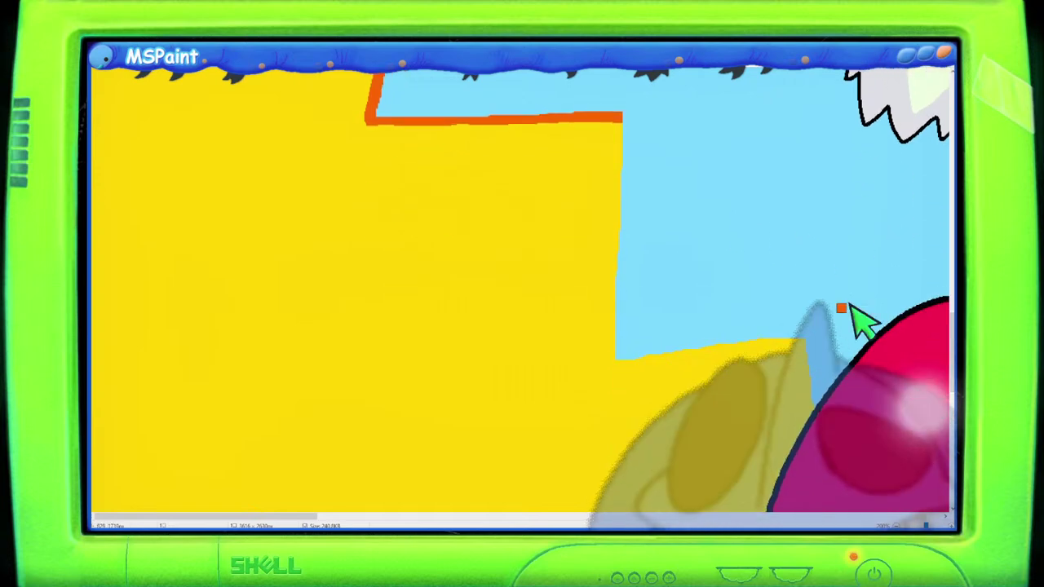
pyautogui.moveTo(611, 114)
pyautogui.mouseDown()
pyautogui.moveTo(608, 330)
pyautogui.moveTo(624, 157)
pyautogui.moveTo(614, 98)
pyautogui.moveTo(630, 357)
pyautogui.mouseUp()
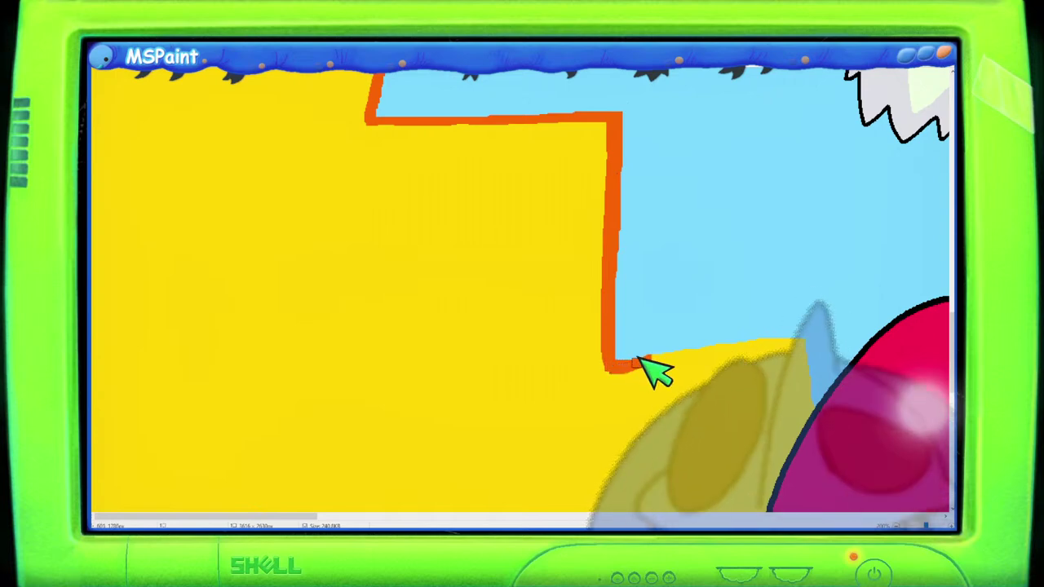
pyautogui.moveTo(763, 352); pyautogui.dragTo(816, 347)
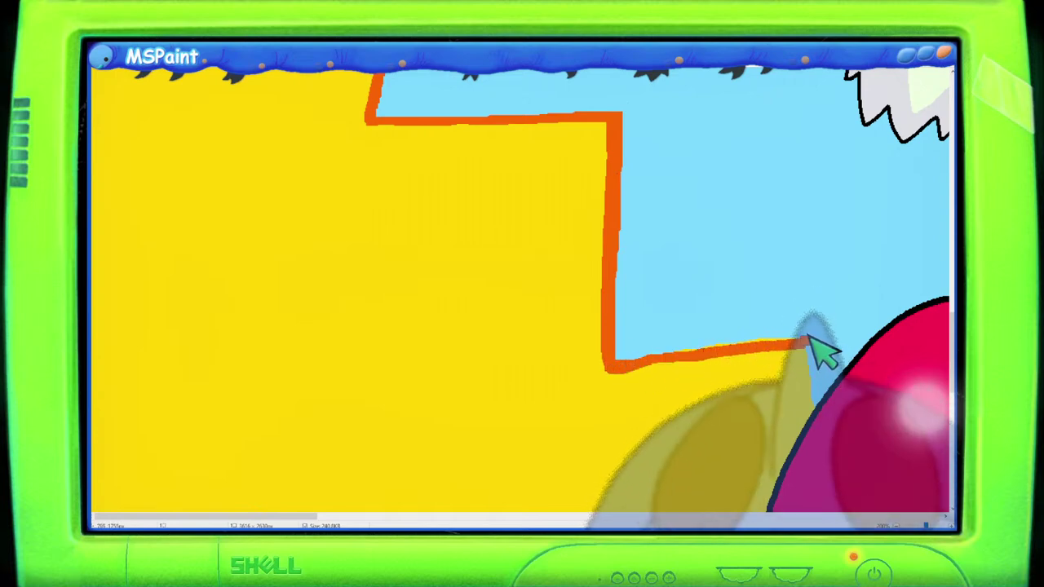
pyautogui.moveTo(629, 345); pyautogui.dragTo(640, 355)
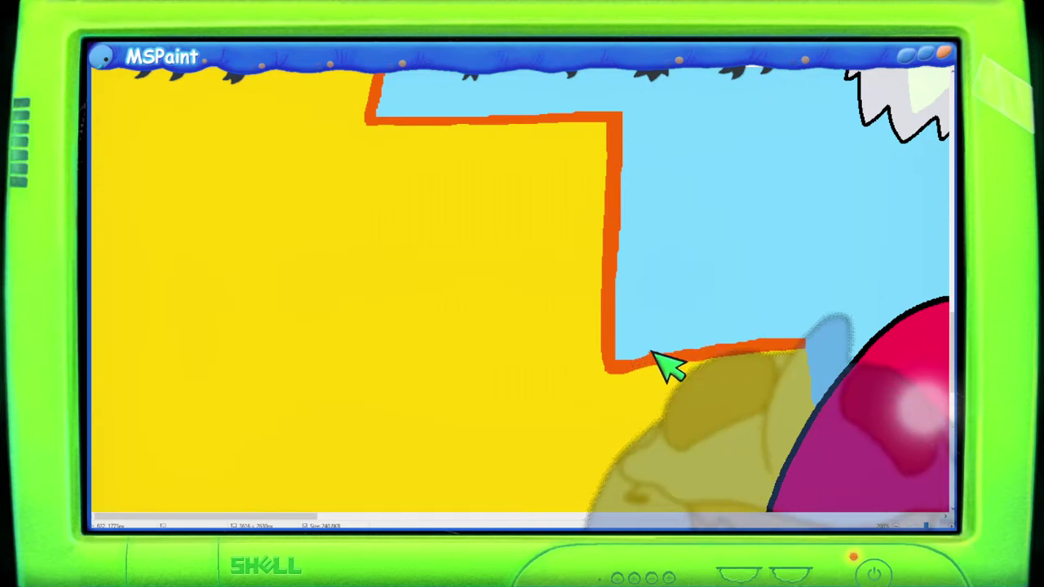
pyautogui.moveTo(809, 346); pyautogui.dragTo(825, 400)
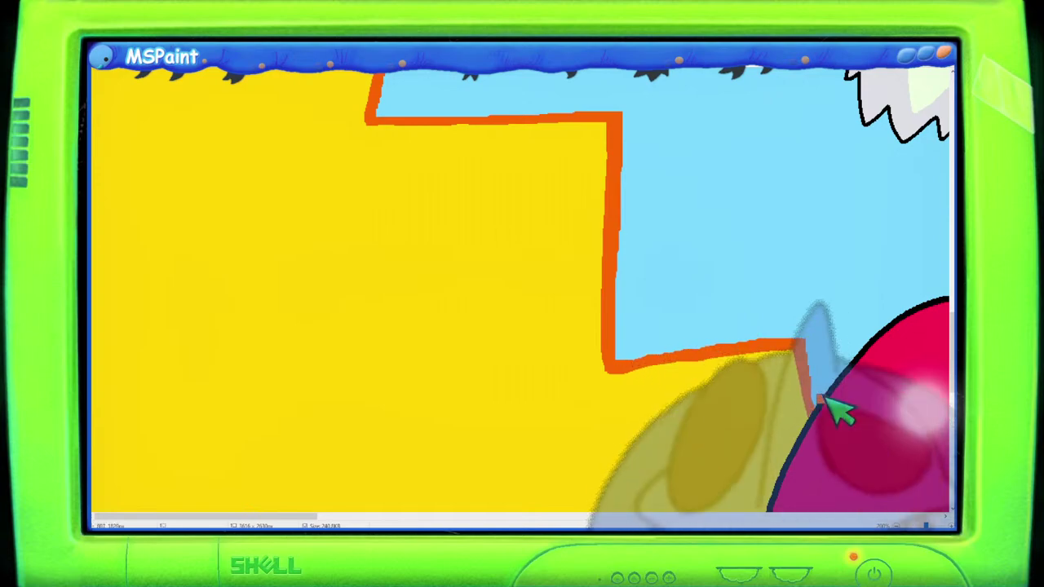
pyautogui.scroll(-5, 811, 415)
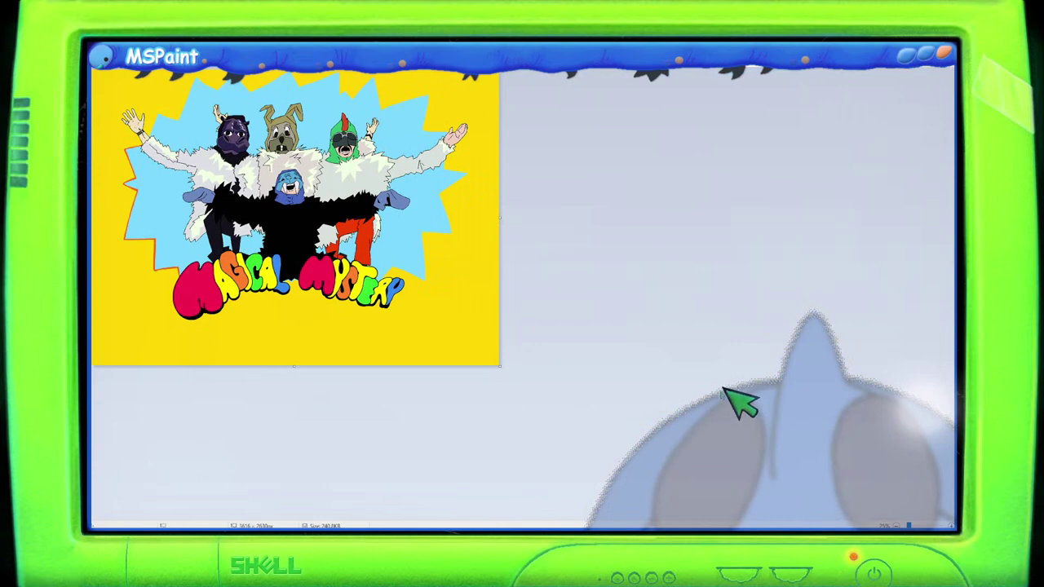
pyautogui.scroll(3, 739, 401)
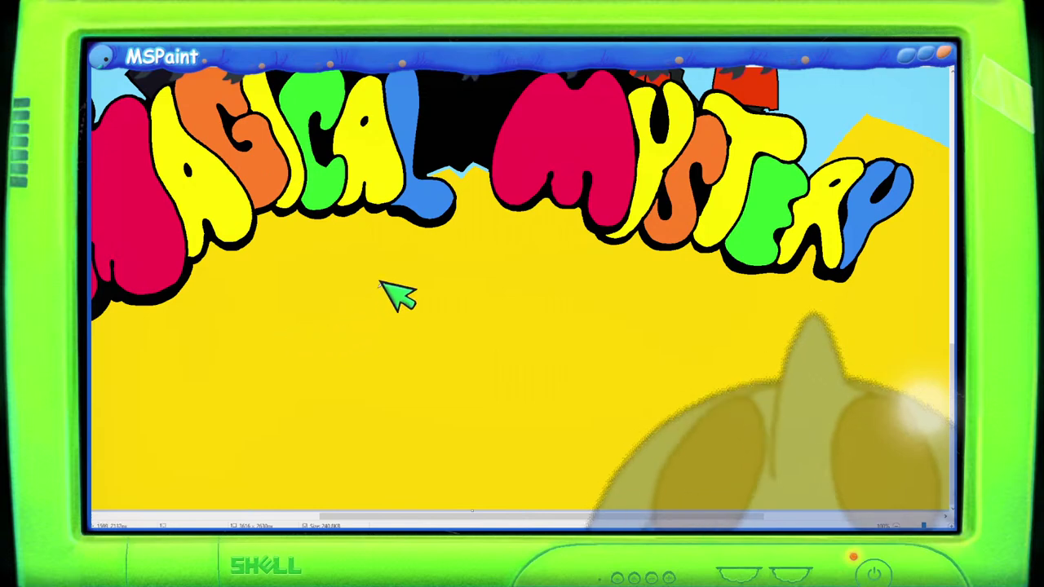
# Step: Sketch black freehand letter outlines below the title, undoing and redrawing bad curves
pyautogui.moveTo(304, 315)
pyautogui.mouseDown()
pyautogui.moveTo(282, 341)
pyautogui.moveTo(290, 357)
pyautogui.moveTo(334, 351)
pyautogui.mouseUp()
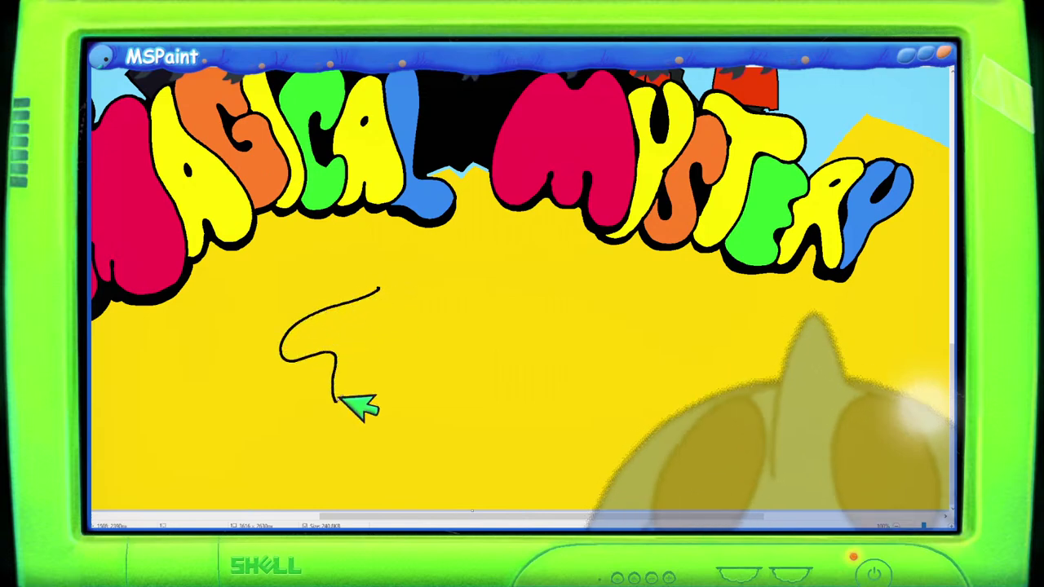
pyautogui.hotkey('ctrl', 'z')
pyautogui.moveTo(321, 296)
pyautogui.mouseDown()
pyautogui.moveTo(261, 308)
pyautogui.moveTo(282, 333)
pyautogui.moveTo(324, 332)
pyautogui.moveTo(335, 410)
pyautogui.moveTo(300, 401)
pyautogui.moveTo(299, 442)
pyautogui.mouseUp()
pyautogui.hotkey('ctrl', 'z')
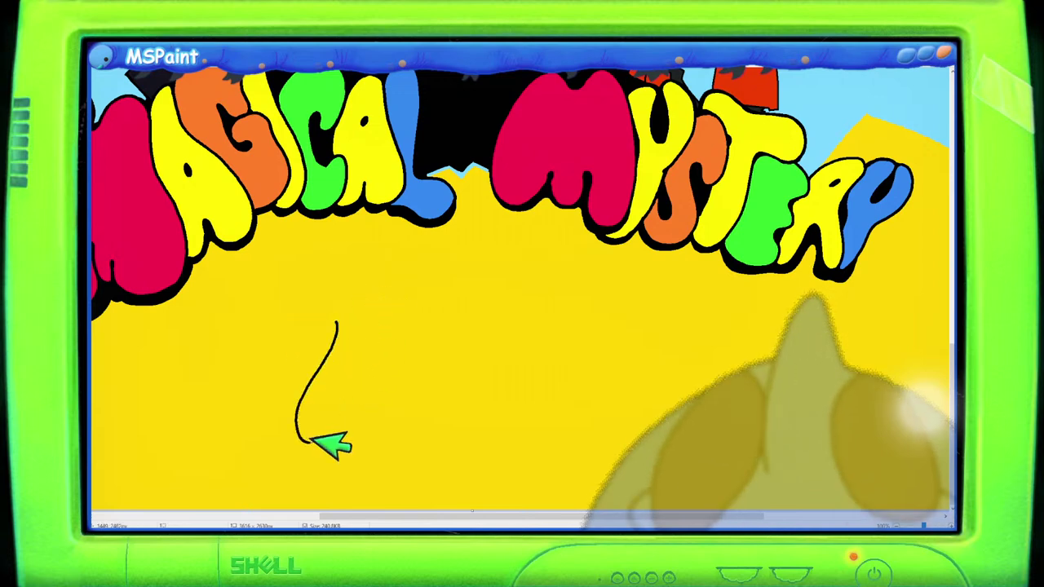
pyautogui.moveTo(598, 337); pyautogui.dragTo(620, 375)
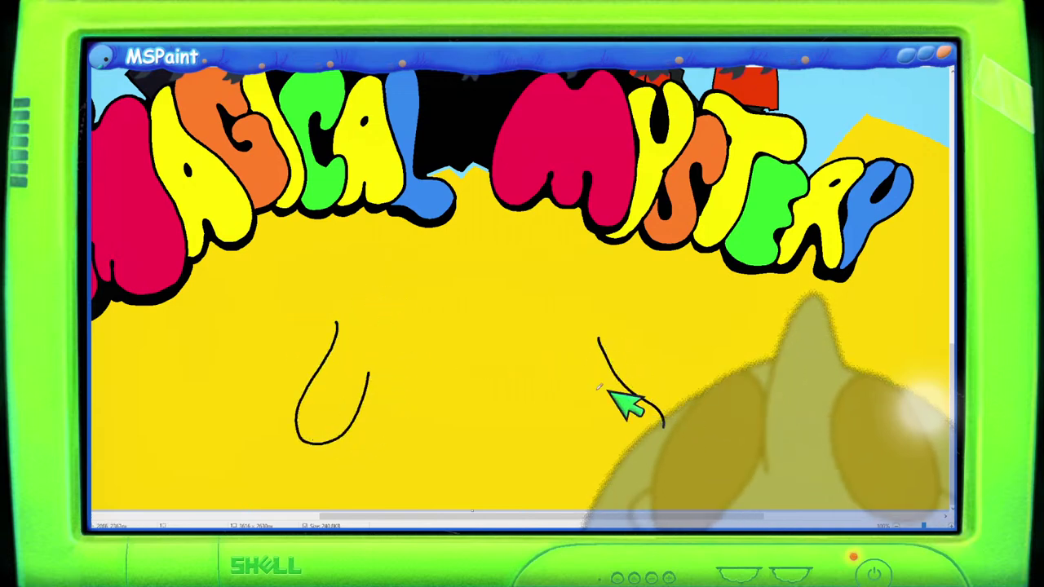
pyautogui.hotkey('ctrl', 'z')
pyautogui.moveTo(602, 334)
pyautogui.mouseDown()
pyautogui.moveTo(658, 418)
pyautogui.moveTo(618, 414)
pyautogui.mouseUp()
pyautogui.hotkey('ctrl', 'z')
pyautogui.hotkey('ctrl', 'z')
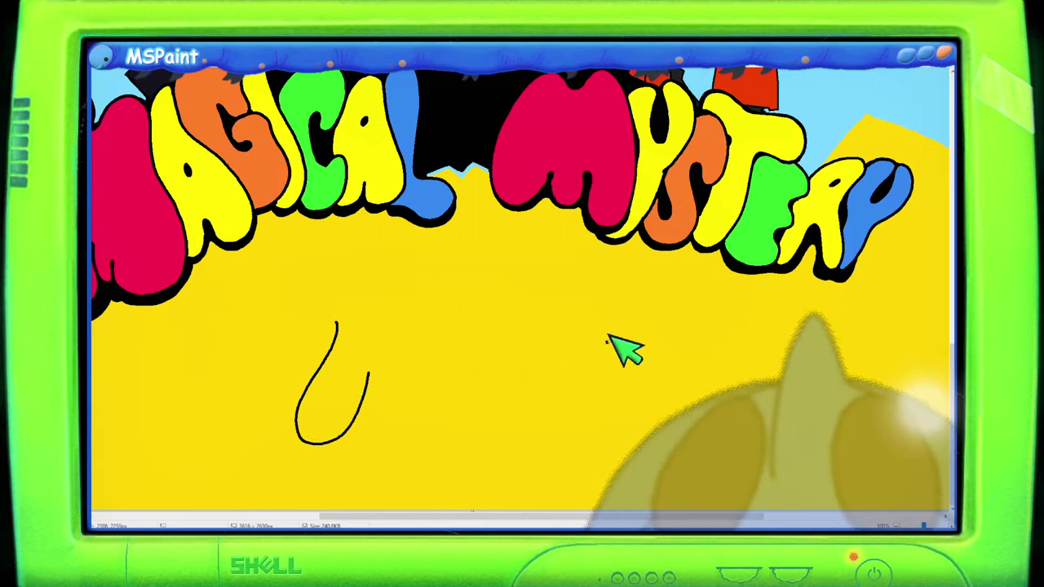
pyautogui.moveTo(607, 339); pyautogui.dragTo(647, 398)
pyautogui.moveTo(540, 413); pyautogui.dragTo(571, 433)
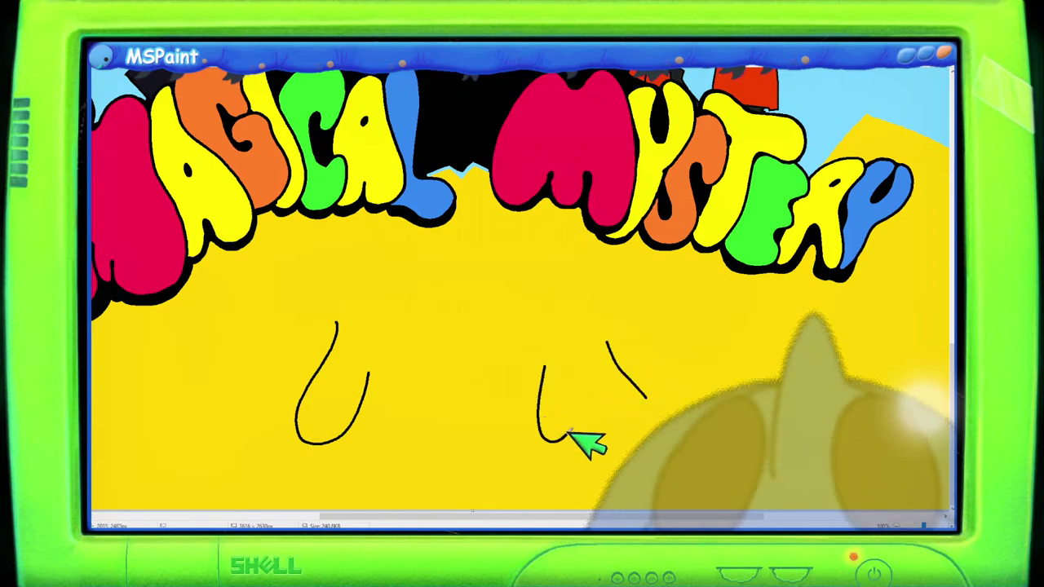
pyautogui.moveTo(583, 396); pyautogui.dragTo(640, 424)
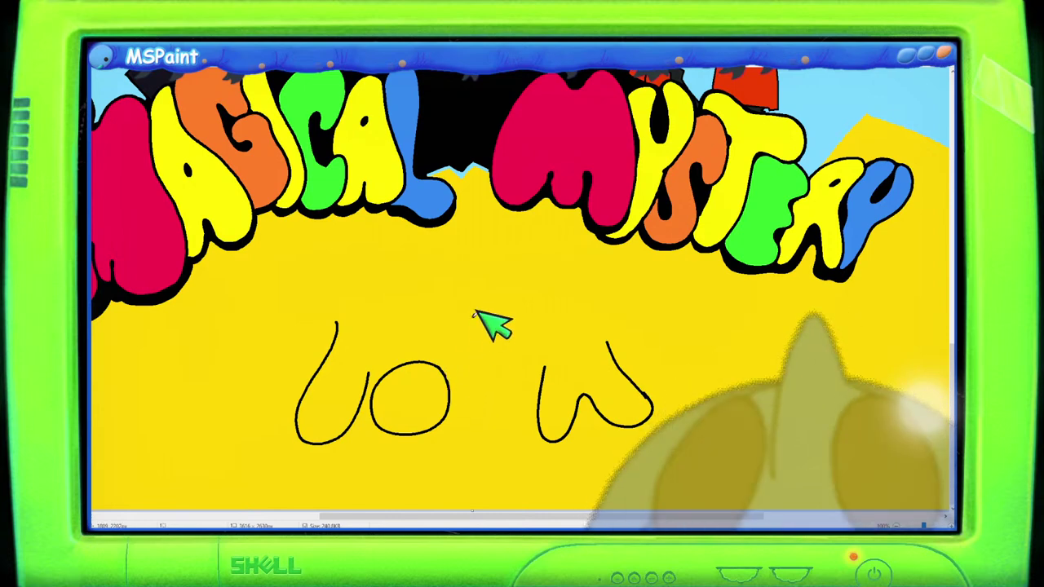
pyautogui.moveTo(451, 364)
pyautogui.mouseDown()
pyautogui.moveTo(483, 343)
pyautogui.moveTo(465, 400)
pyautogui.moveTo(515, 419)
pyautogui.moveTo(541, 392)
pyautogui.moveTo(535, 332)
pyautogui.moveTo(520, 333)
pyautogui.moveTo(505, 366)
pyautogui.mouseUp()
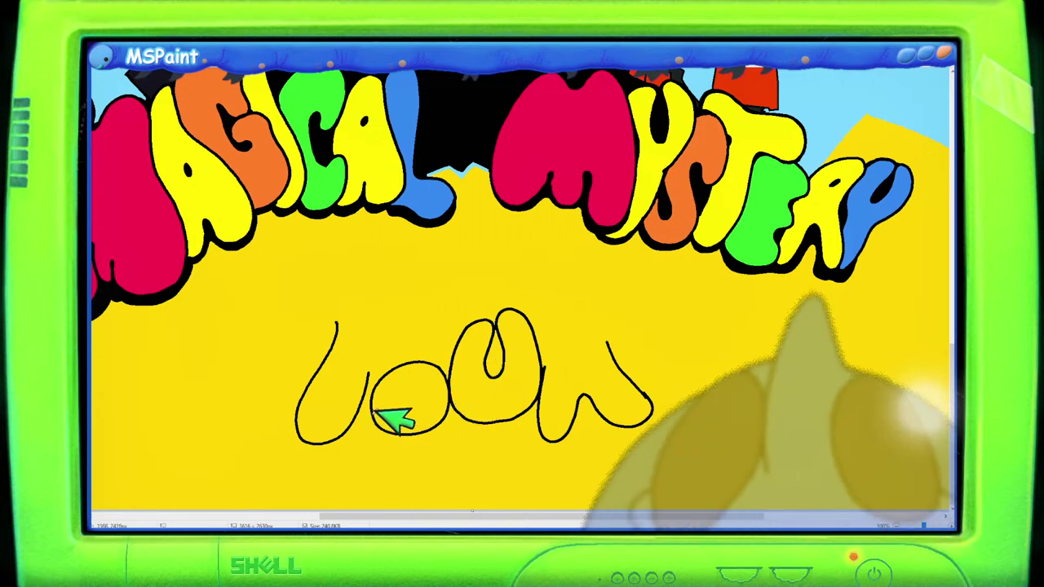
# Step: Trace black shadow edges under the O and under the last letter
pyautogui.moveTo(374, 412)
pyautogui.mouseDown()
pyautogui.moveTo(390, 439)
pyautogui.moveTo(409, 445)
pyautogui.moveTo(537, 418)
pyautogui.moveTo(563, 429)
pyautogui.moveTo(601, 387)
pyautogui.mouseUp()
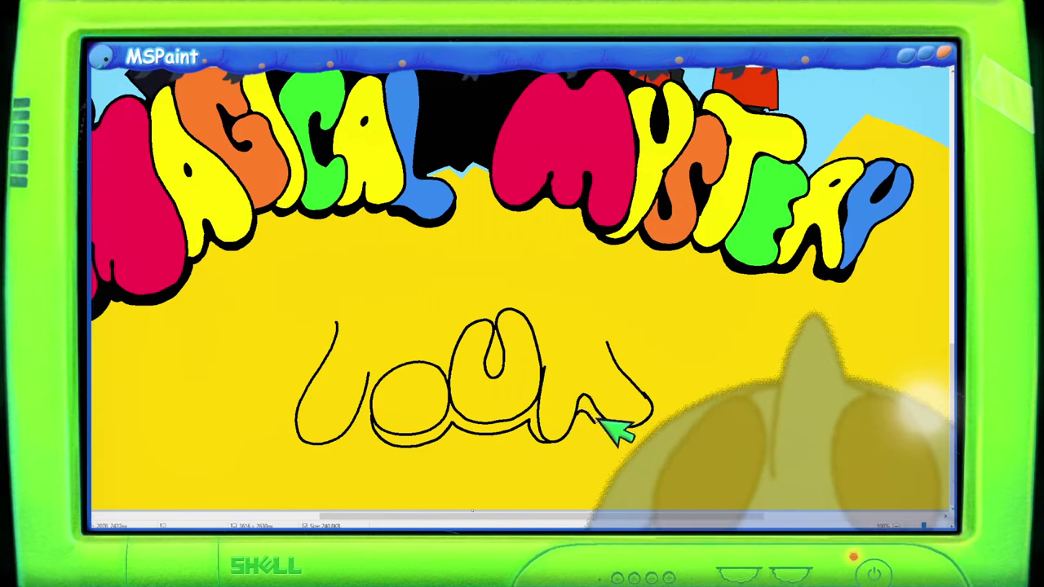
pyautogui.moveTo(601, 418)
pyautogui.mouseDown()
pyautogui.moveTo(634, 432)
pyautogui.moveTo(655, 414)
pyautogui.mouseUp()
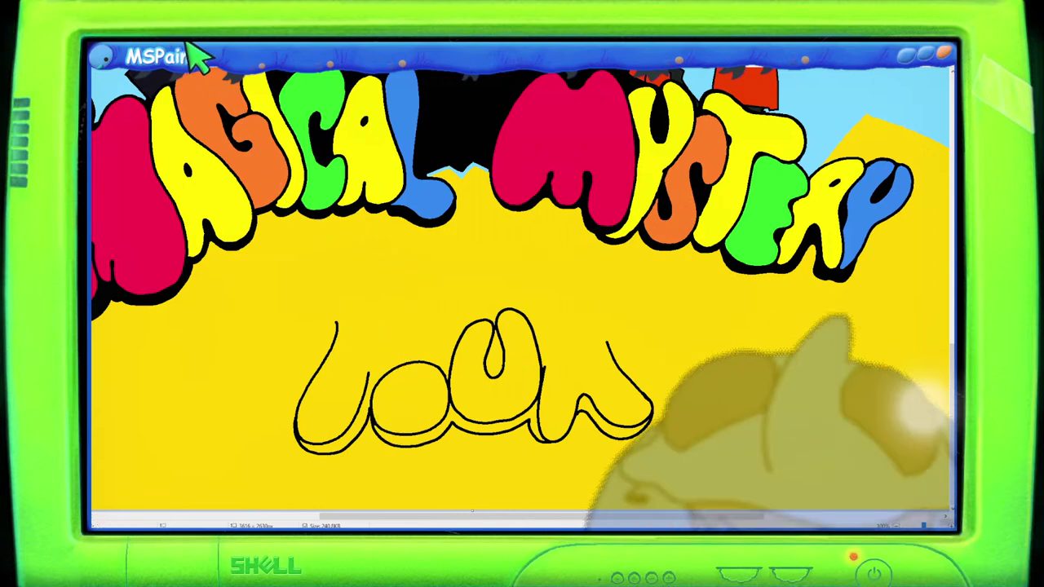
# Step: Fill the O's hole black, arch the last letter into a black-holed R, and draw the T's top
pyautogui.moveTo(575, 436); pyautogui.dragTo(602, 419)
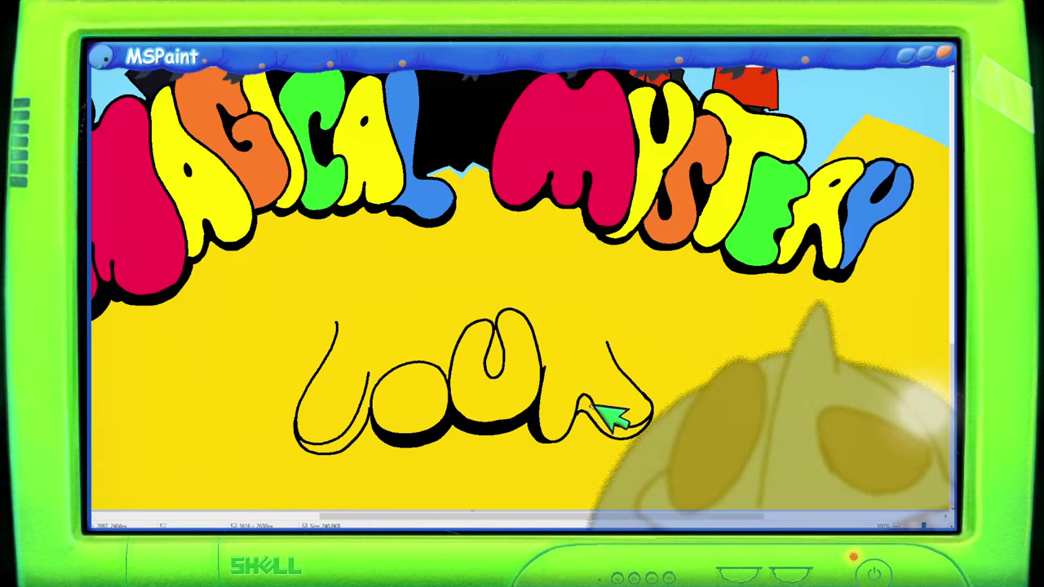
pyautogui.click(492, 359)
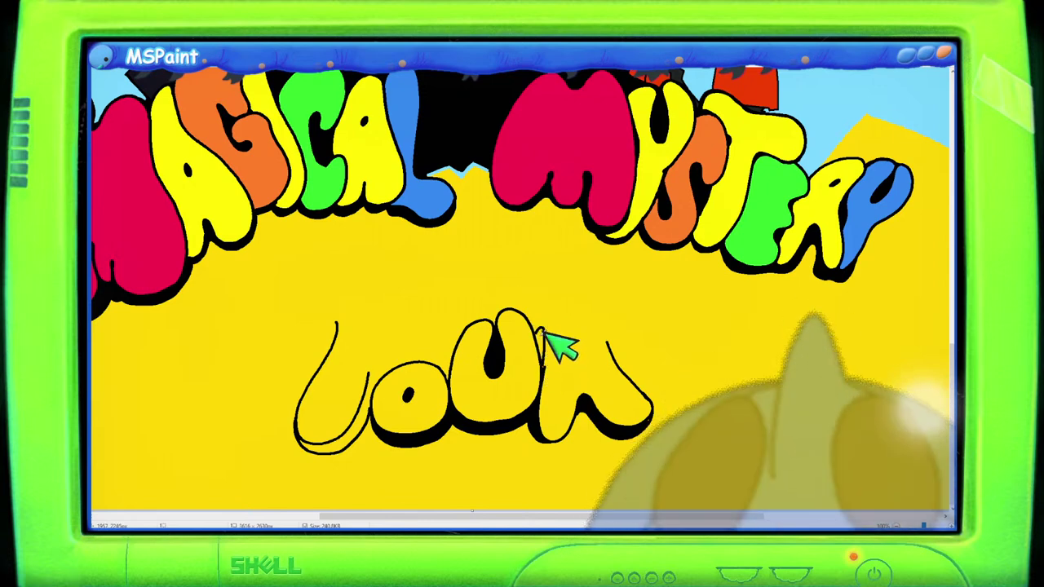
pyautogui.moveTo(540, 333)
pyautogui.mouseDown()
pyautogui.moveTo(568, 295)
pyautogui.moveTo(623, 296)
pyautogui.mouseUp()
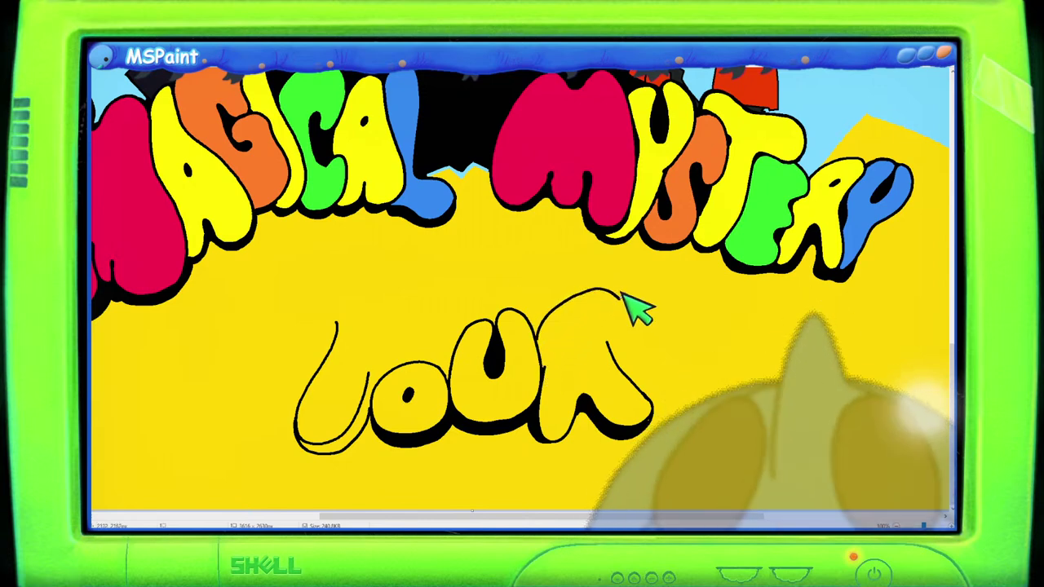
pyautogui.hotkey('ctrl', 'z')
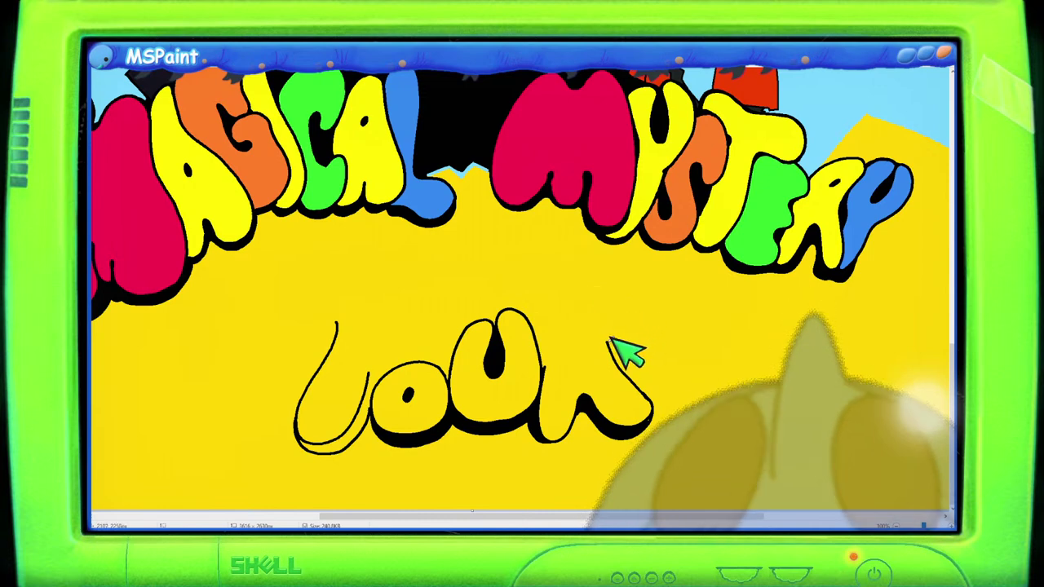
pyautogui.moveTo(585, 281); pyautogui.dragTo(541, 335)
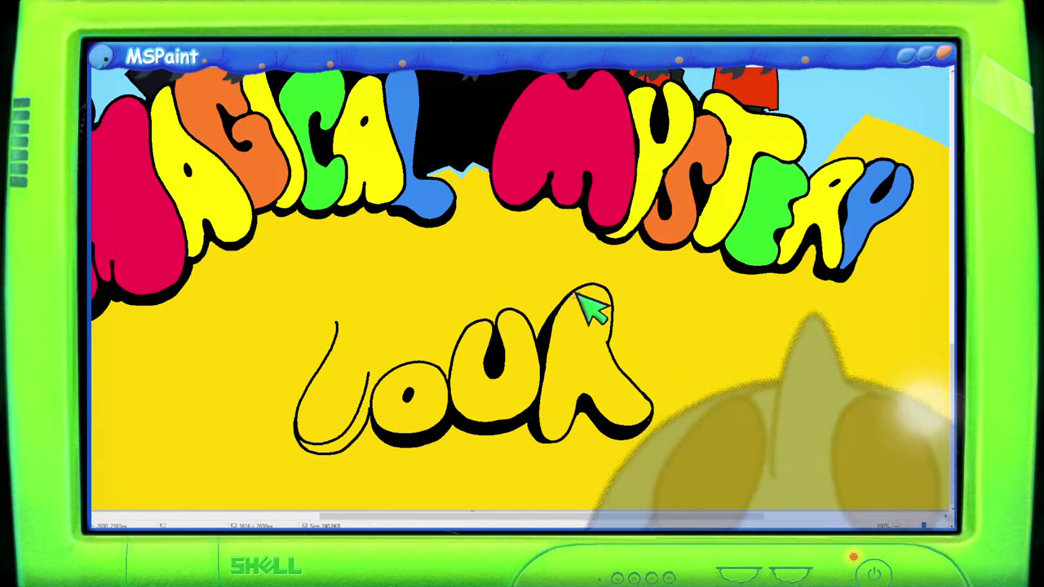
pyautogui.click(589, 313)
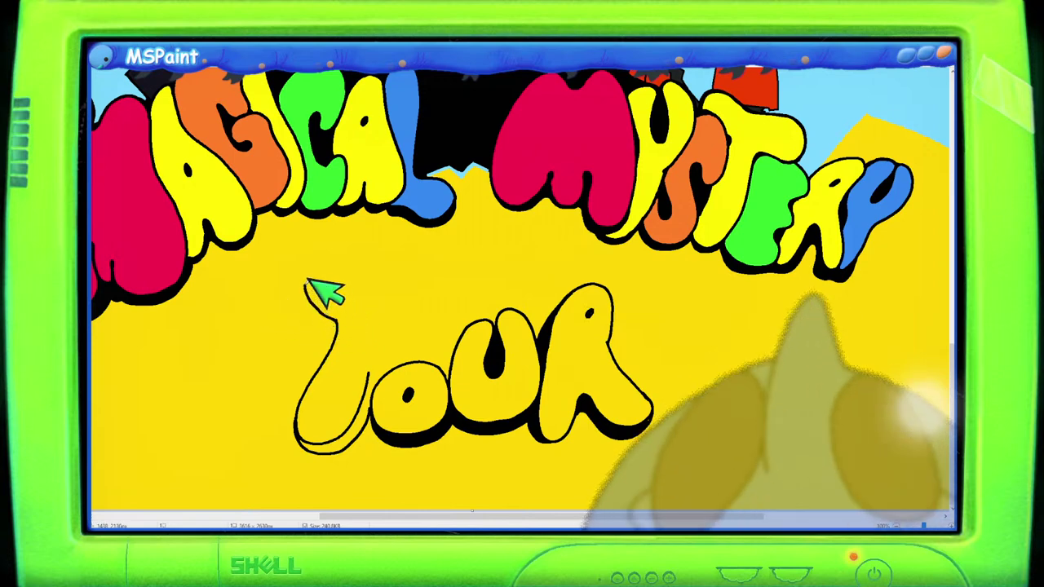
pyautogui.moveTo(306, 297)
pyautogui.mouseDown()
pyautogui.moveTo(317, 262)
pyautogui.moveTo(429, 281)
pyautogui.moveTo(427, 298)
pyautogui.moveTo(372, 344)
pyautogui.mouseUp()
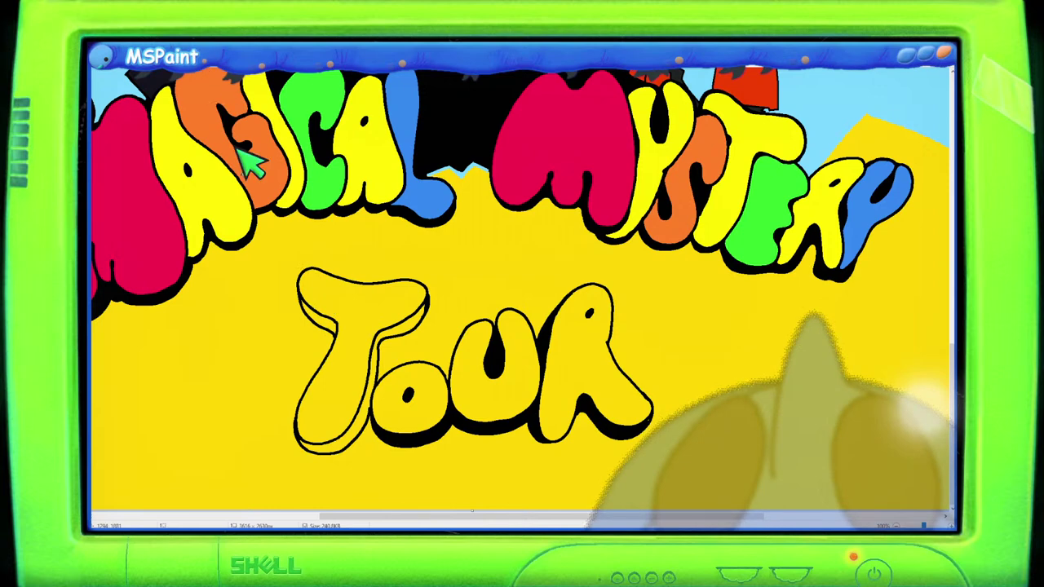
# Step: Fill the T's shadow black, then the T red, O orange, U green and R blue
pyautogui.click(380, 351)
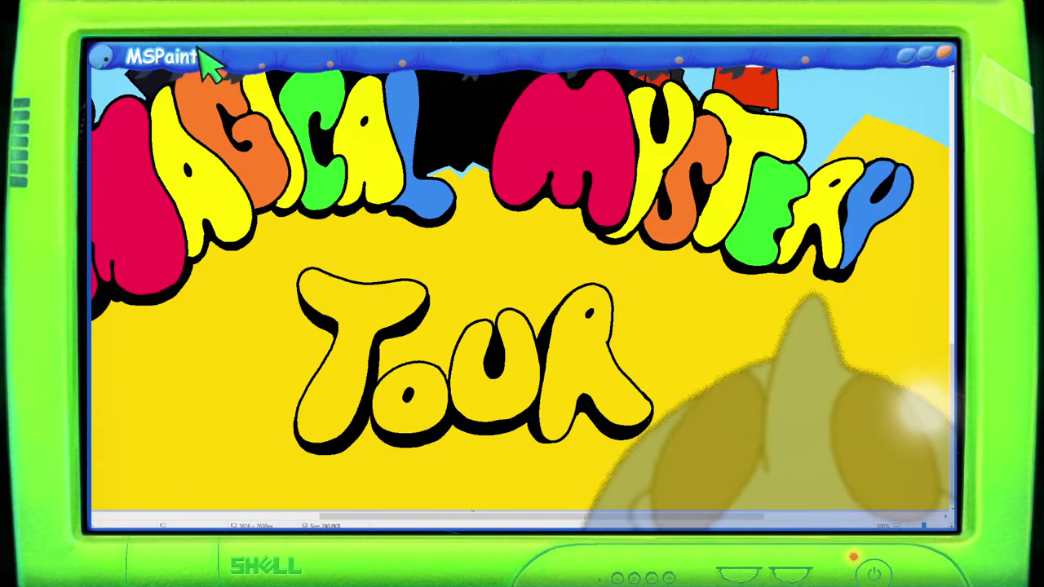
pyautogui.click(324, 256)
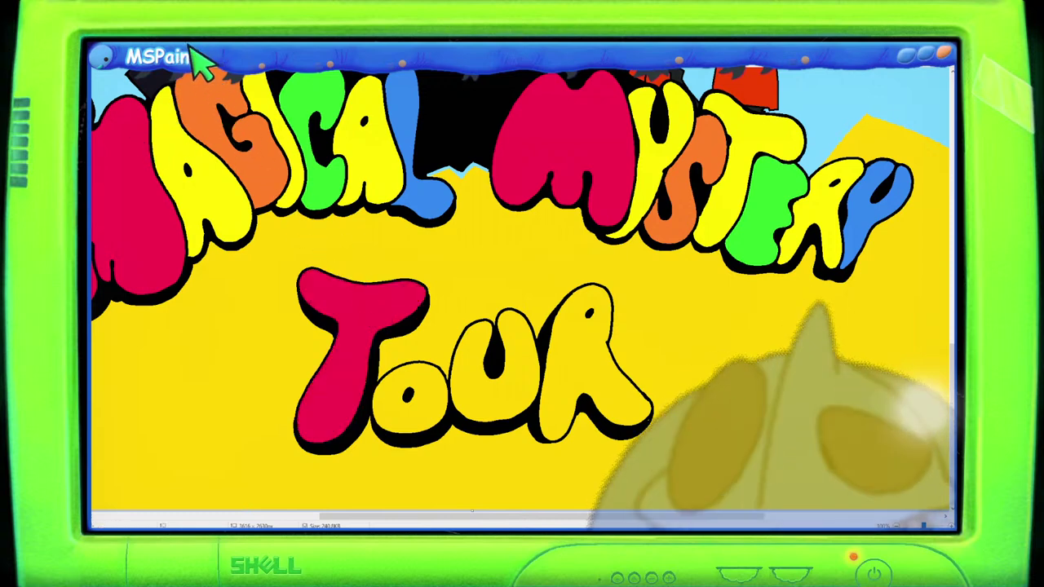
pyautogui.click(413, 394)
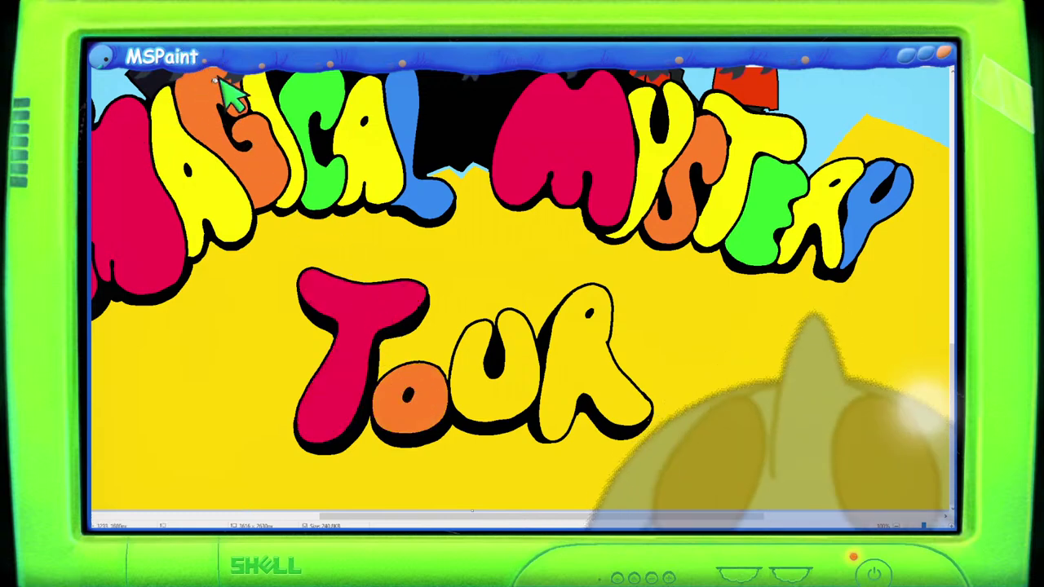
pyautogui.click(483, 356)
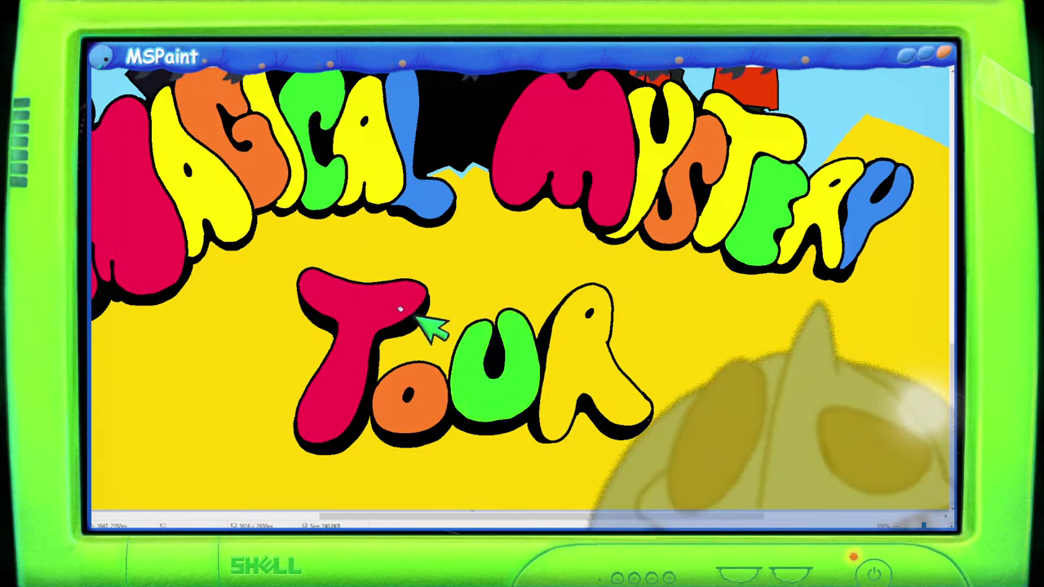
pyautogui.click(572, 349)
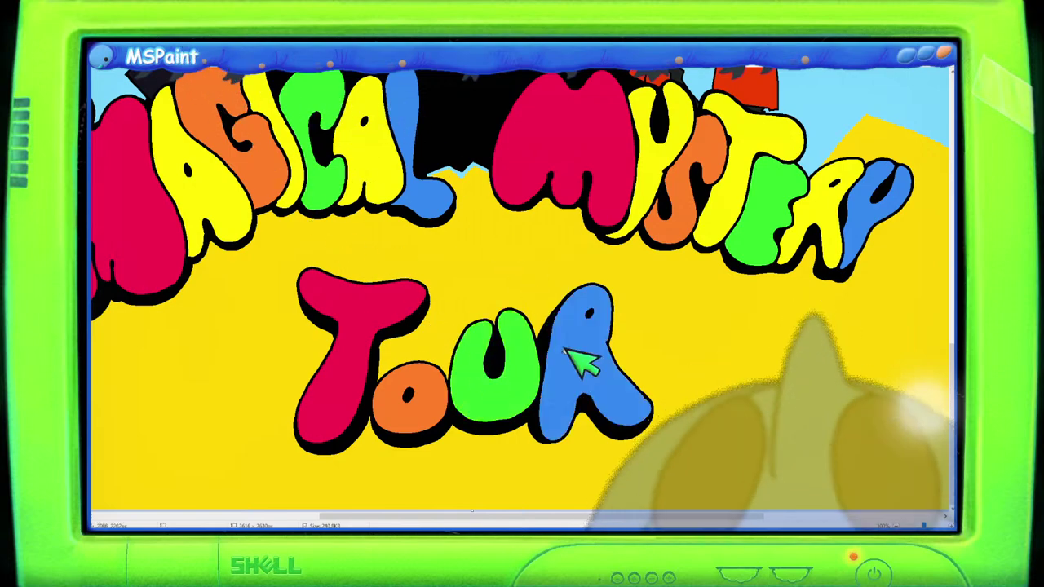
pyautogui.scroll(-2, 576, 342)
pyautogui.scroll(-1, 596, 318)
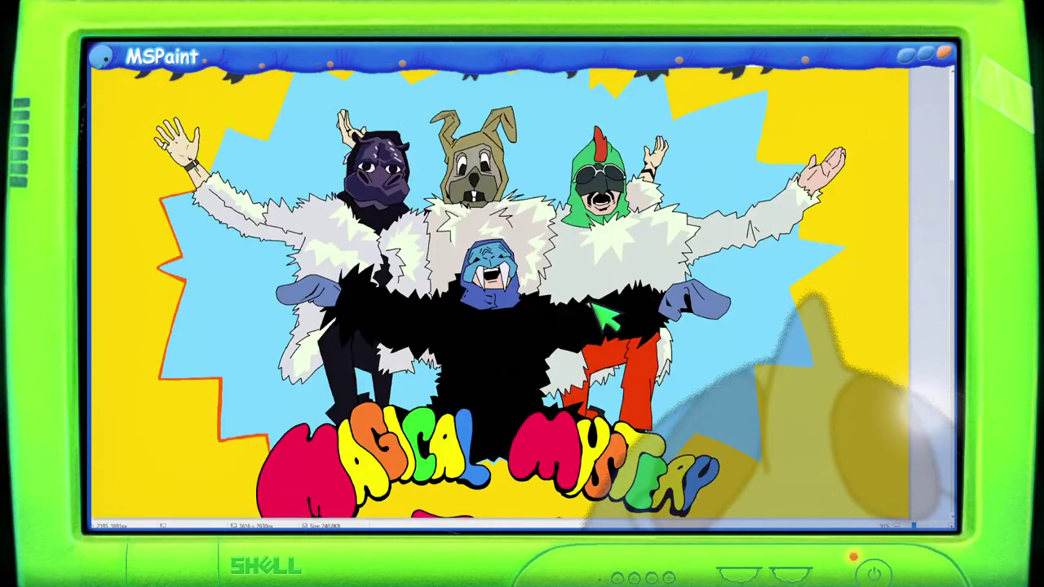
pyautogui.scroll(1, 602, 353)
pyautogui.scroll(2, 710, 340)
pyautogui.scroll(-3, 710, 339)
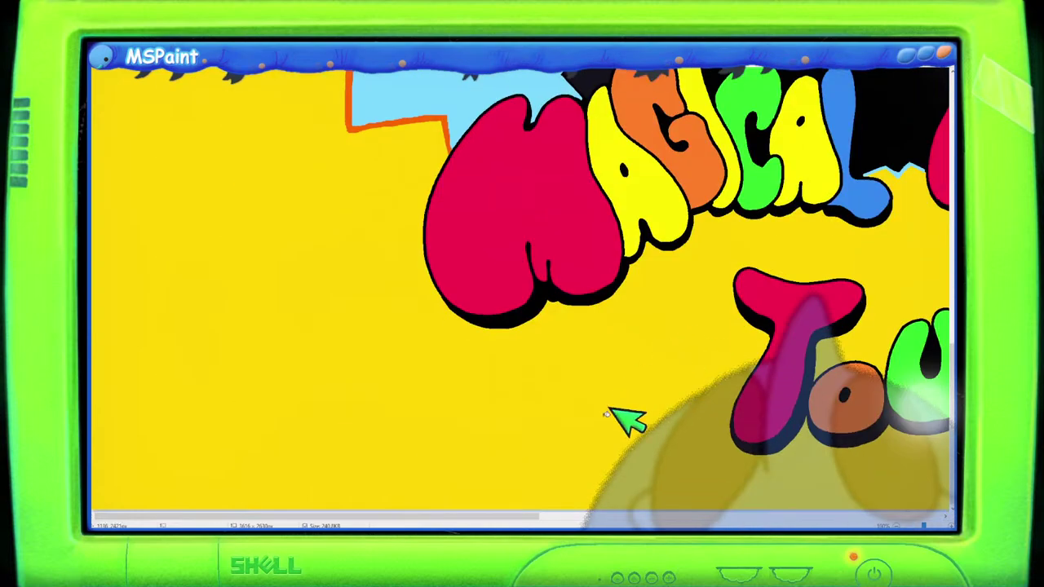
pyautogui.moveTo(497, 516); pyautogui.dragTo(718, 520)
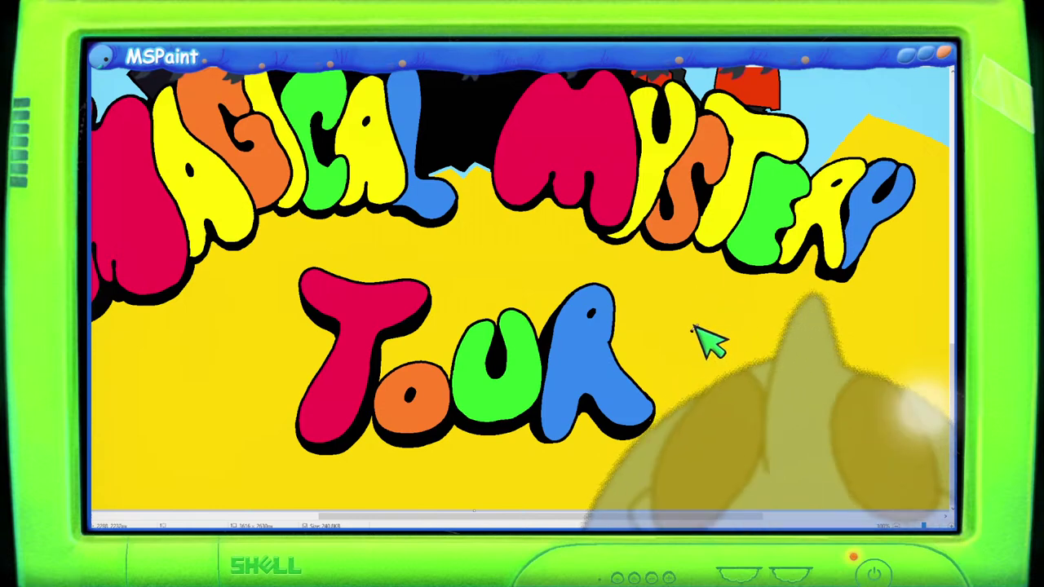
# Step: Handwrite '3616 x 2630px' in black beside TOUR and draw a curve around it
pyautogui.moveTo(692, 327)
pyautogui.mouseDown()
pyautogui.moveTo(723, 333)
pyautogui.moveTo(727, 318)
pyautogui.moveTo(725, 342)
pyautogui.mouseUp()
pyautogui.moveTo(739, 324); pyautogui.dragTo(734, 339)
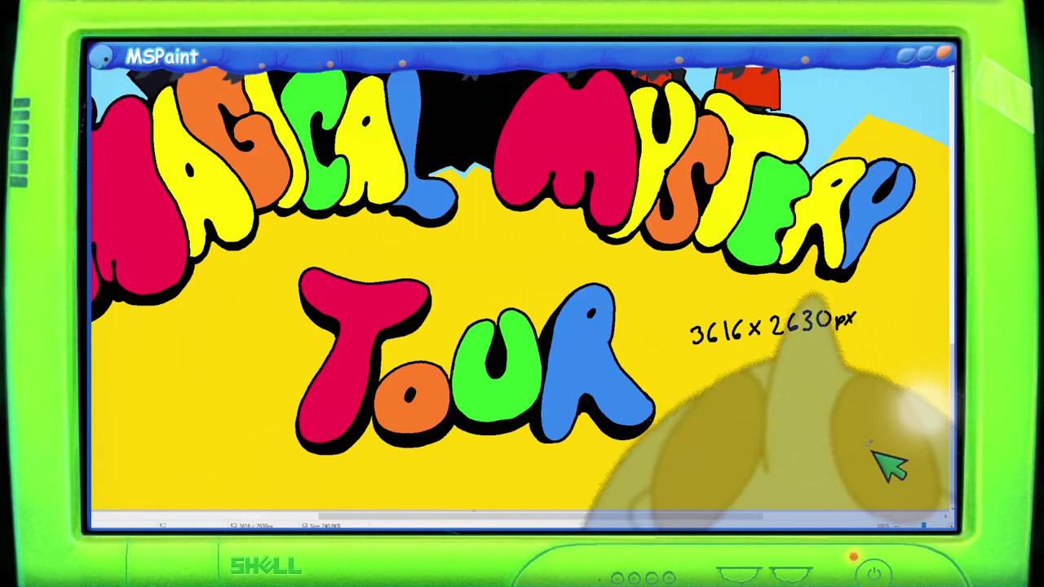
pyautogui.hscroll(3, 734, 514)
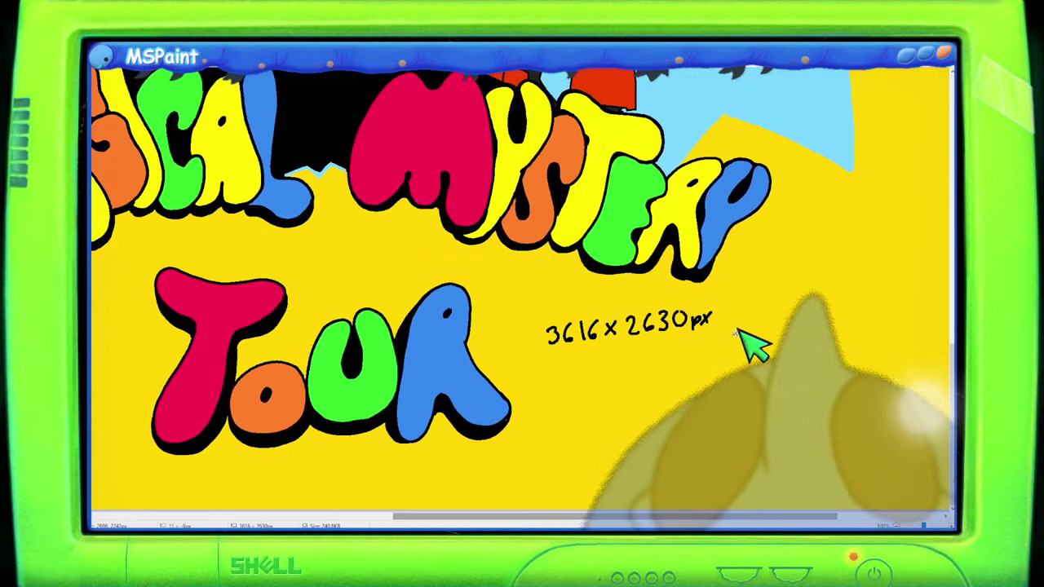
pyautogui.moveTo(739, 336)
pyautogui.mouseDown()
pyautogui.moveTo(674, 294)
pyautogui.moveTo(548, 311)
pyautogui.moveTo(537, 345)
pyautogui.moveTo(745, 346)
pyautogui.mouseUp()
# Step: Erase the handwritten 3616 x 2630px size note from the yellow area beside TOUR
pyautogui.hotkey('ctrl', 'z')
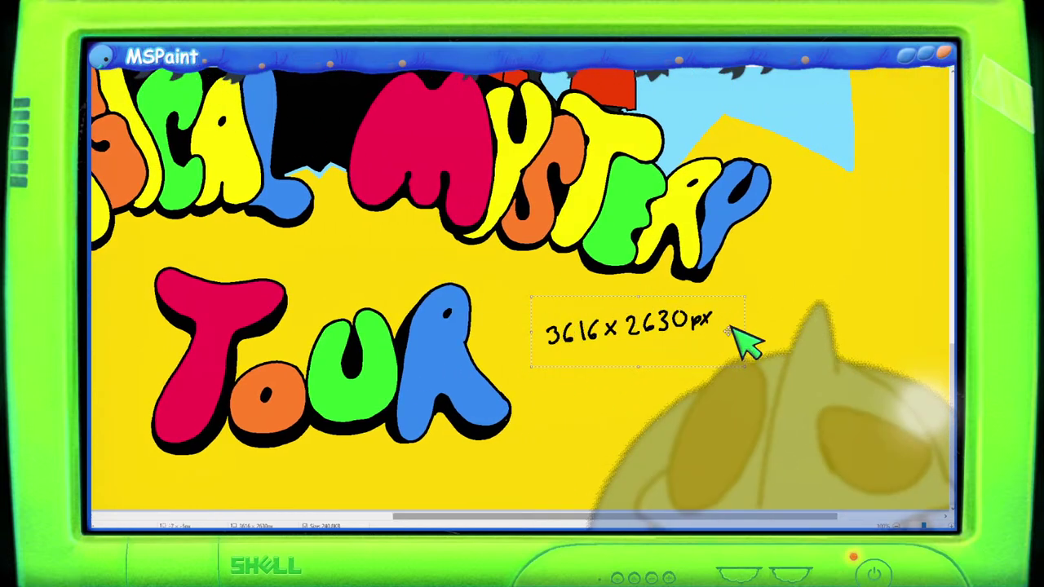
pyautogui.hotkey('ctrl', 'z')
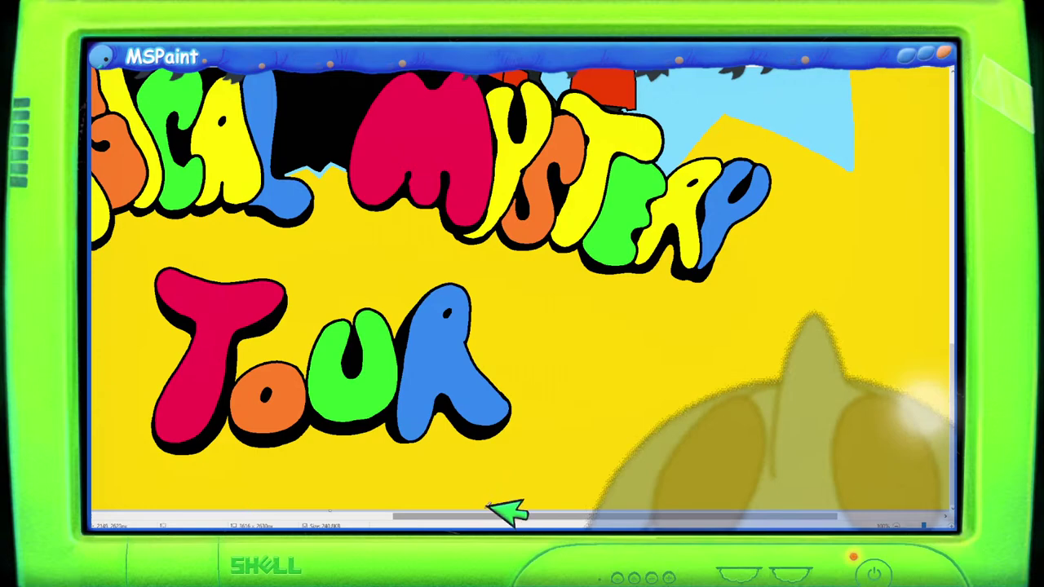
pyautogui.moveTo(487, 518); pyautogui.dragTo(427, 497)
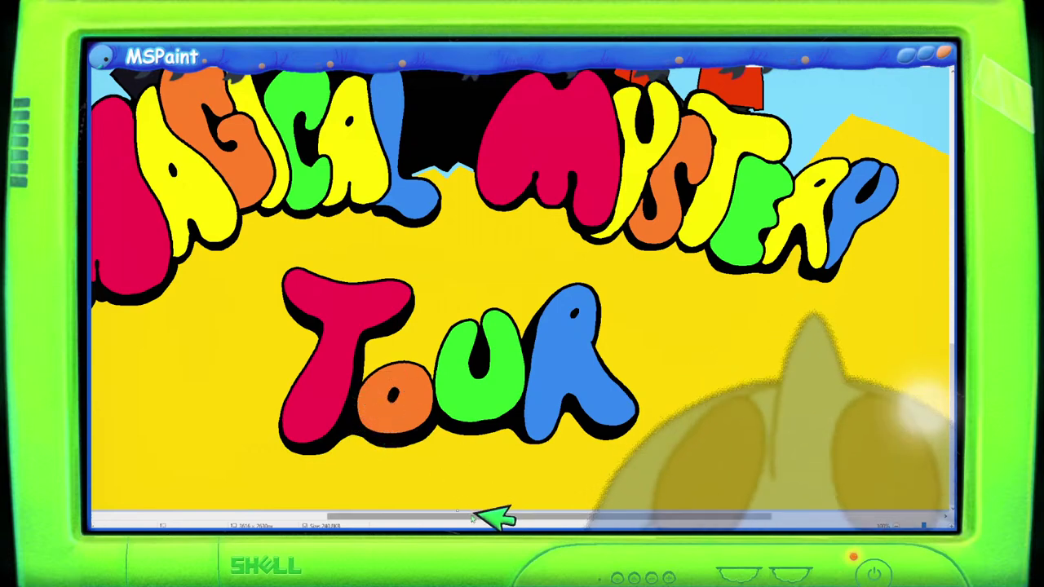
pyautogui.moveTo(490, 517); pyautogui.dragTo(427, 515)
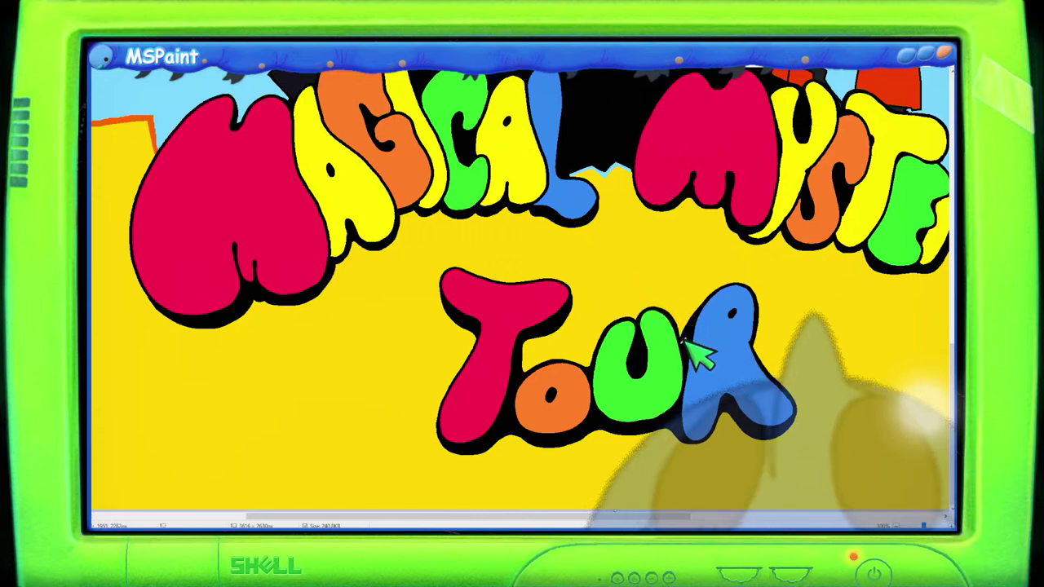
pyautogui.scroll(1, 669, 351)
pyautogui.scroll(-5, 629, 397)
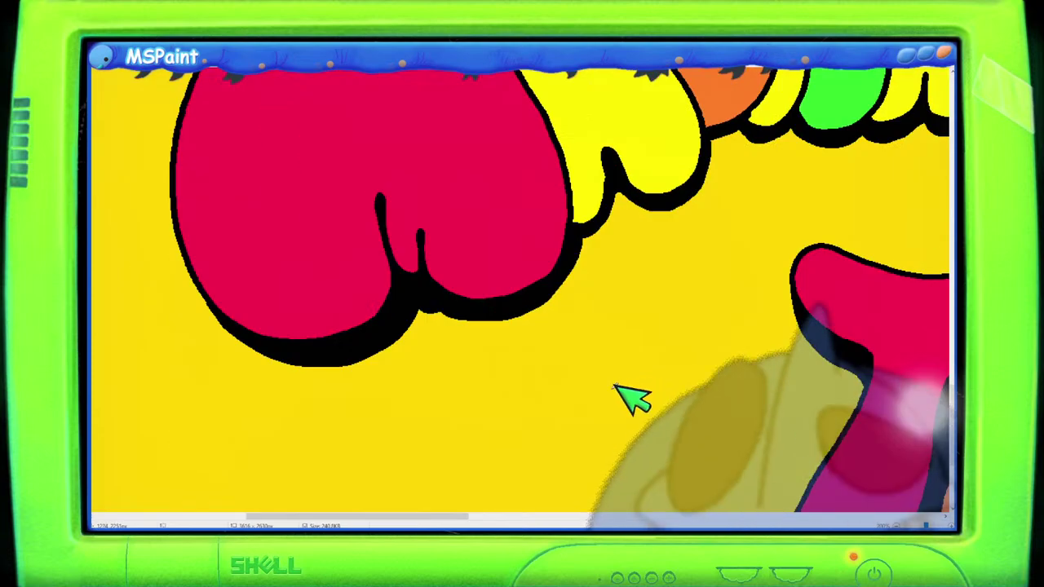
pyautogui.moveTo(478, 518); pyautogui.dragTo(628, 518)
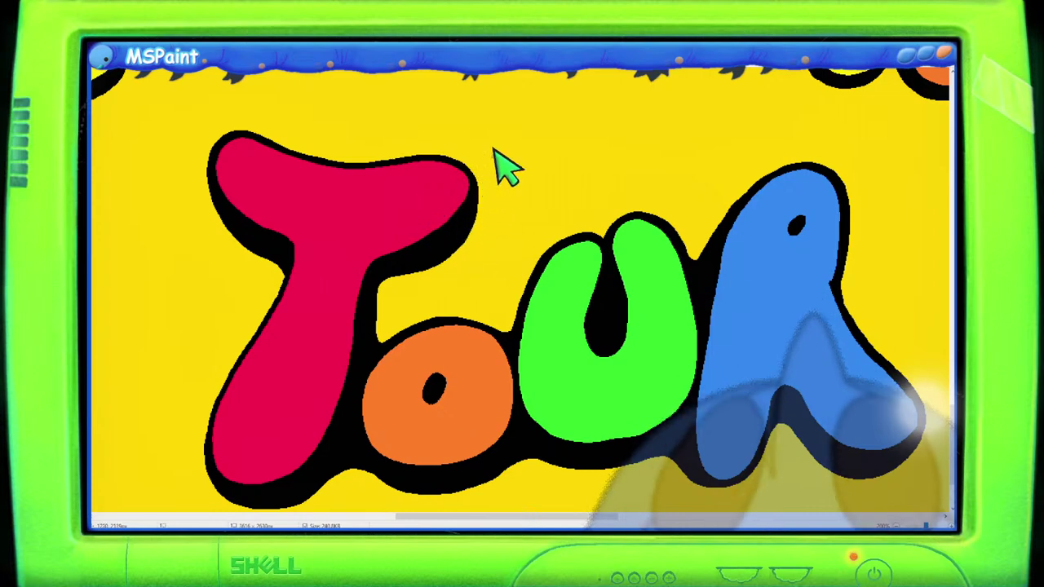
pyautogui.scroll(-1, 566, 152)
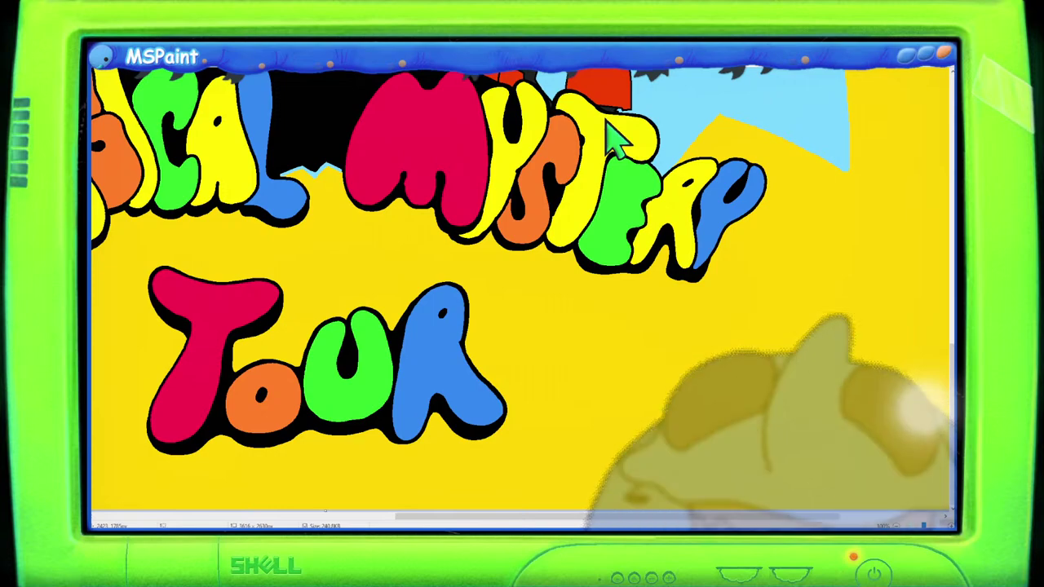
pyautogui.keyDown('ctrl'); pyautogui.scroll(1, 547, 147); pyautogui.keyUp('ctrl')
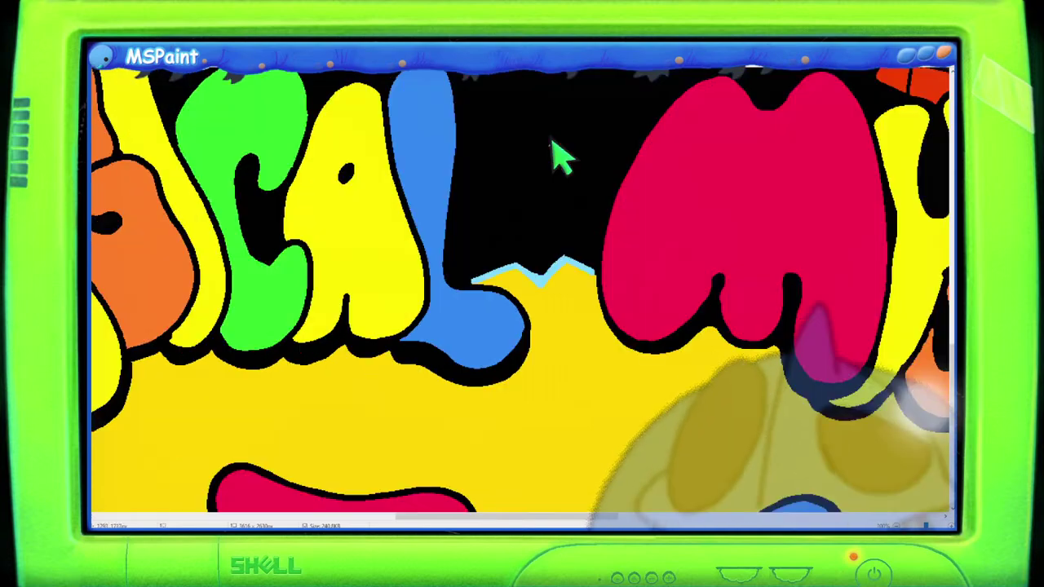
pyautogui.scroll(-5, 553, 155)
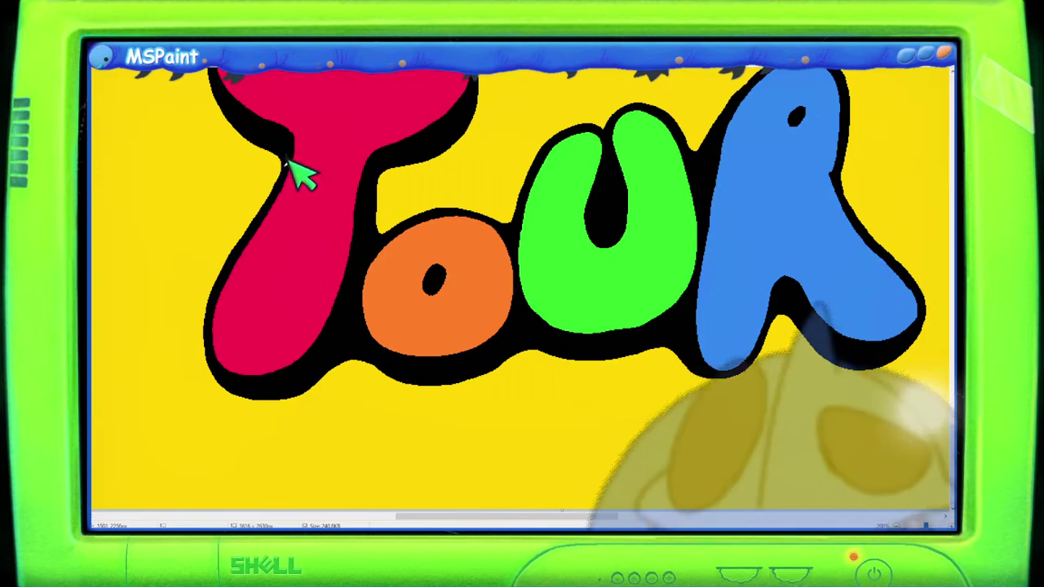
pyautogui.scroll(-4, 327, 133)
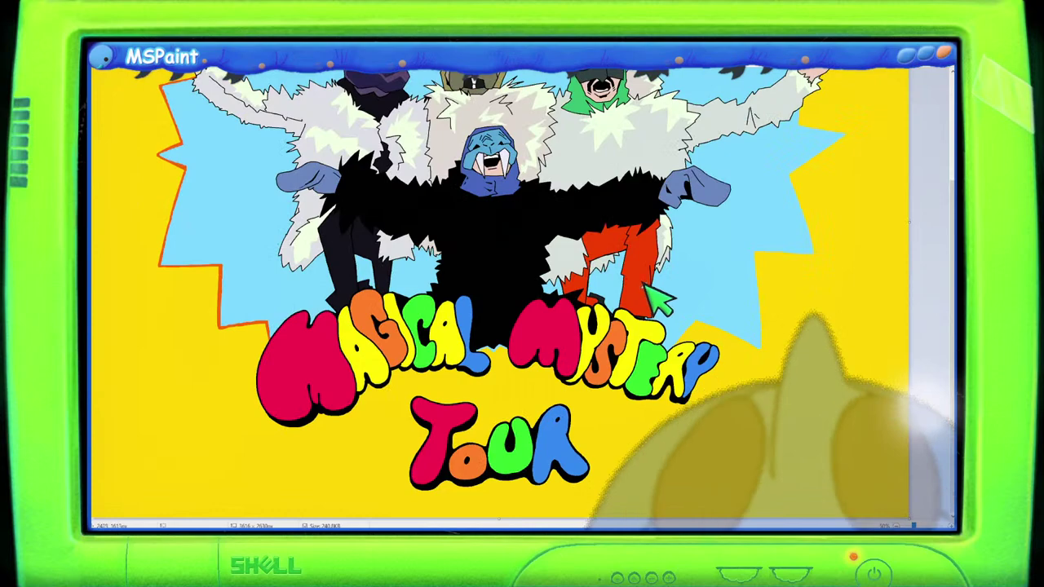
pyautogui.scroll(5, 497, 390)
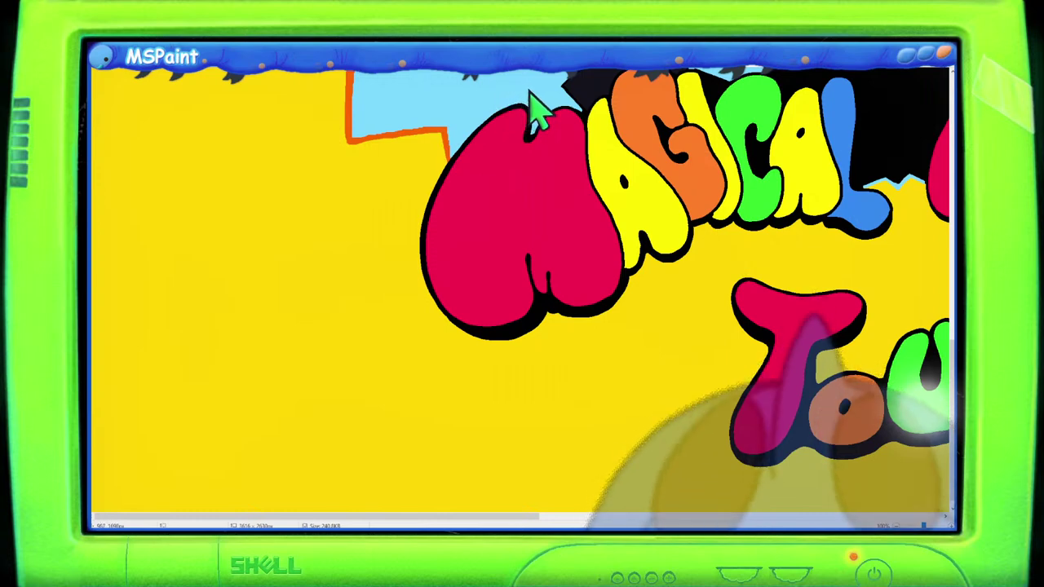
pyautogui.scroll(-5, 618, 58)
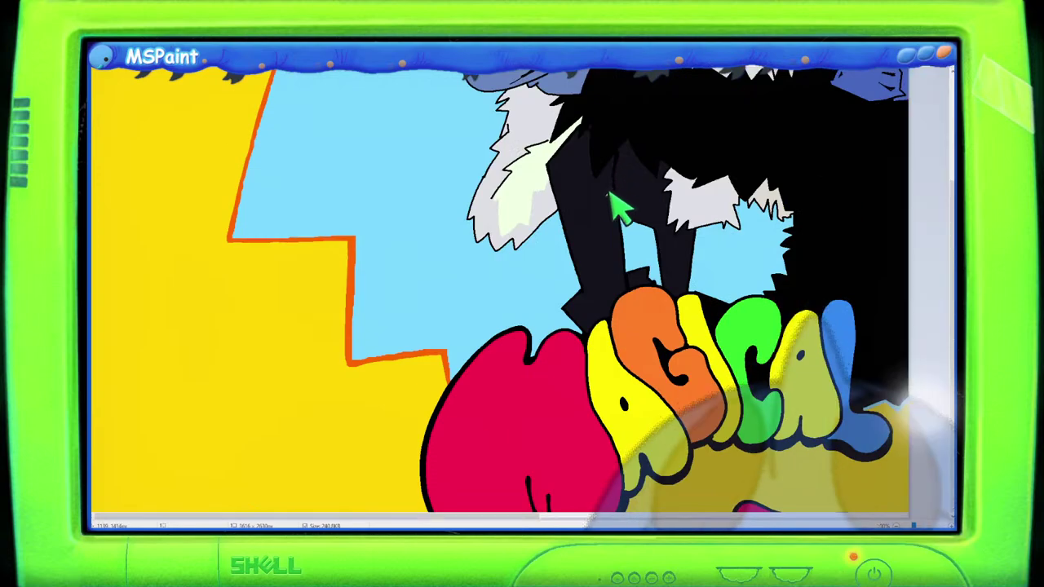
pyautogui.scroll(4, 611, 296)
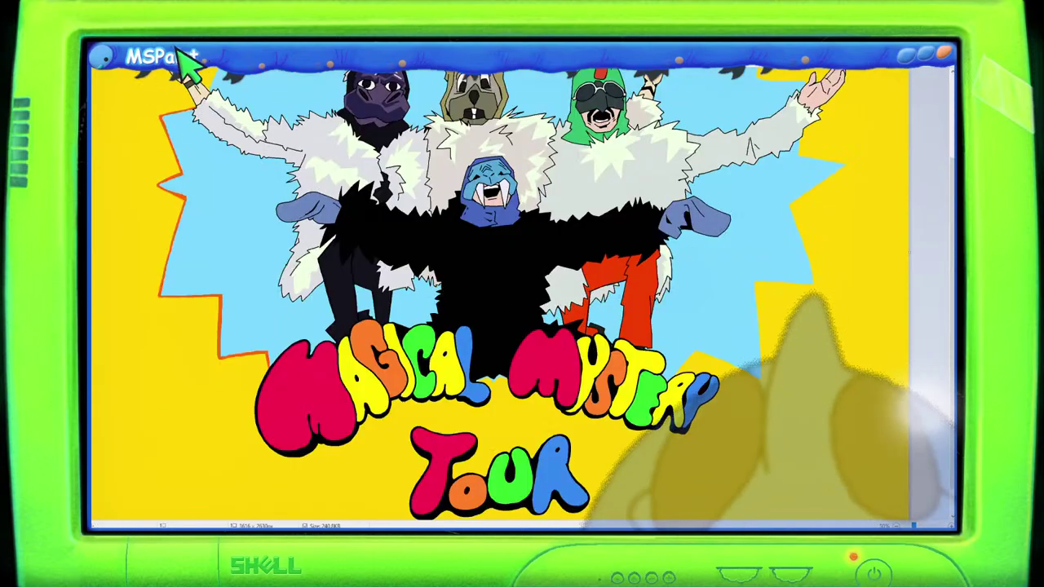
pyautogui.scroll(3, 176, 124)
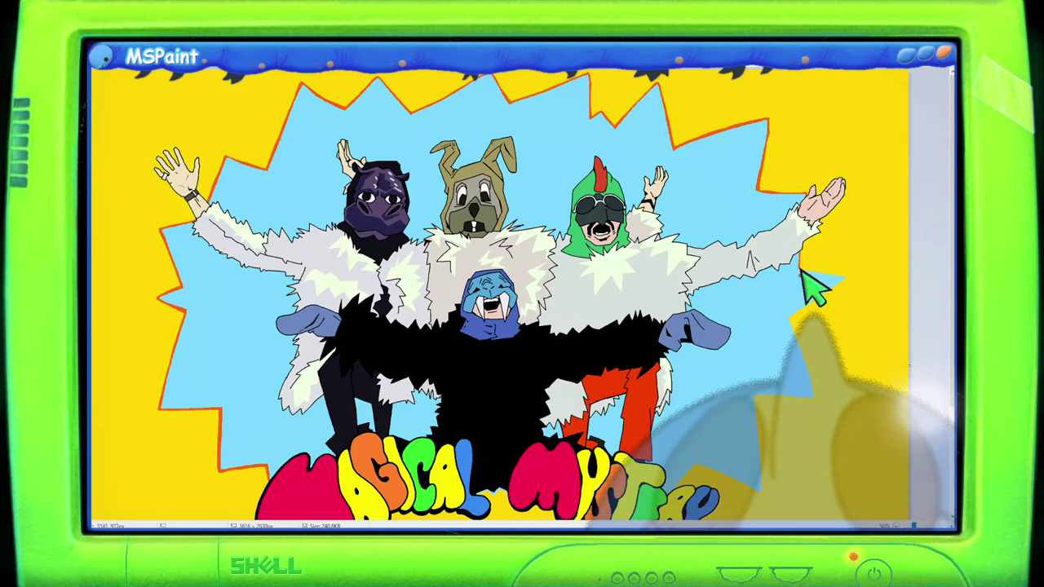
# Step: Extend the orange shadow outline along the star's edge and check the surrounding area
pyautogui.scroll(-3, 497, 421)
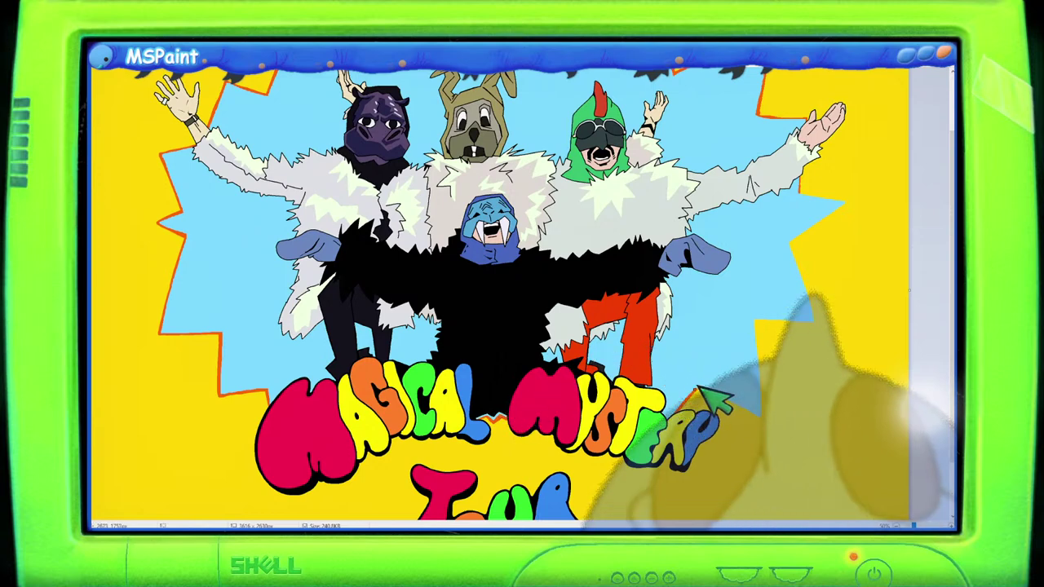
pyautogui.moveTo(699, 388); pyautogui.dragTo(761, 415)
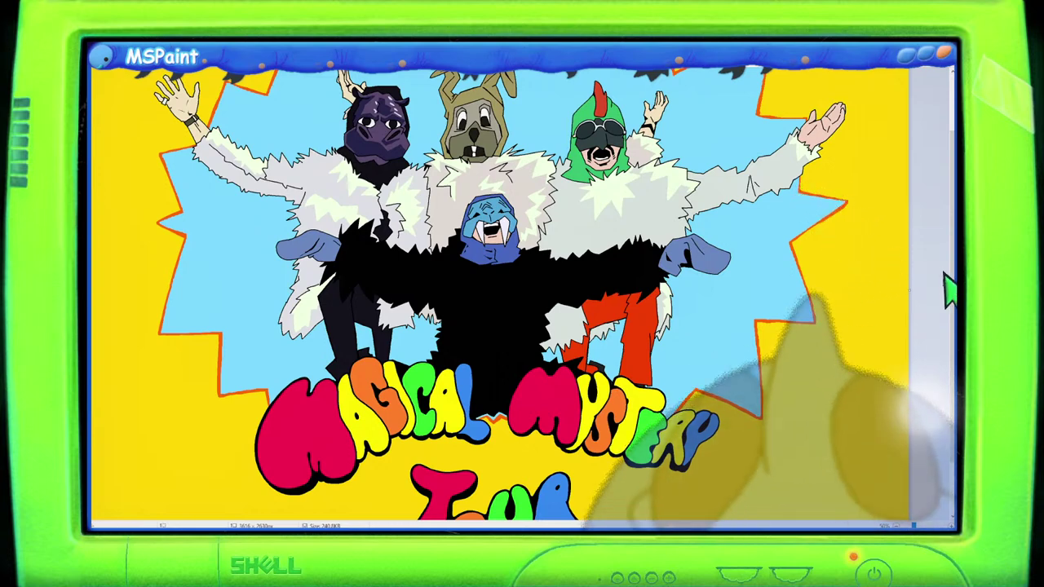
pyautogui.scroll(3, 951, 289)
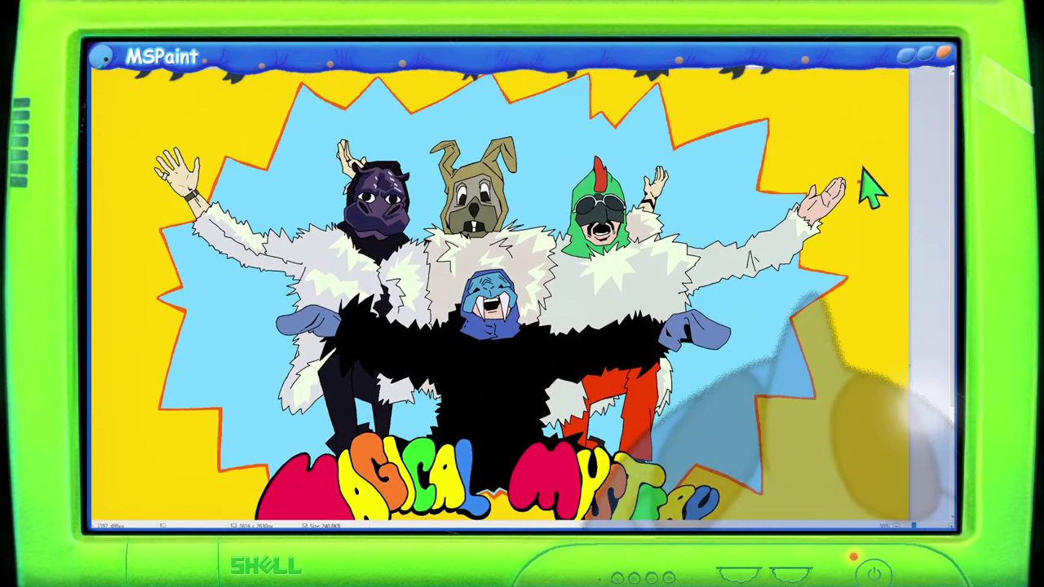
pyautogui.scroll(-2, 832, 237)
pyautogui.scroll(2, 758, 262)
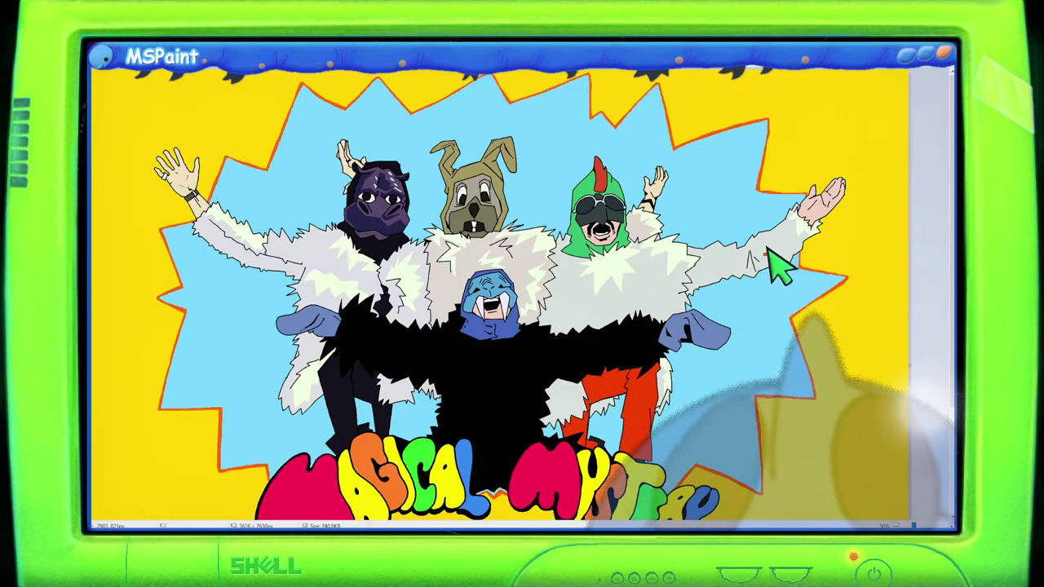
pyautogui.scroll(-3, 768, 253)
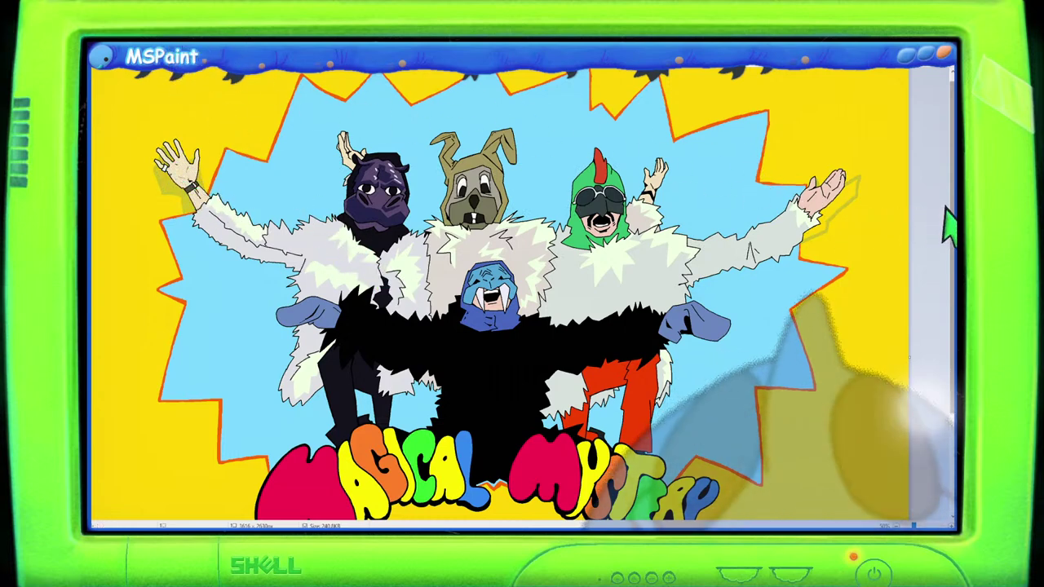
# Step: Fill the shadows behind MAGICAL MYSTERY and under TOUR with darker yellow
pyautogui.scroll(-3, 954, 318)
pyautogui.scroll(-1, 953, 320)
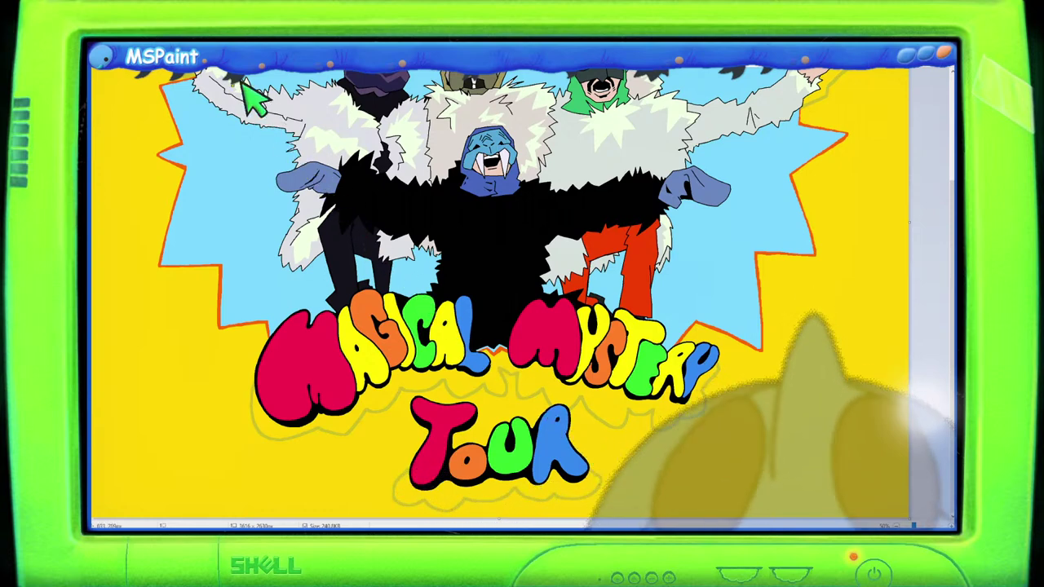
pyautogui.click(410, 390)
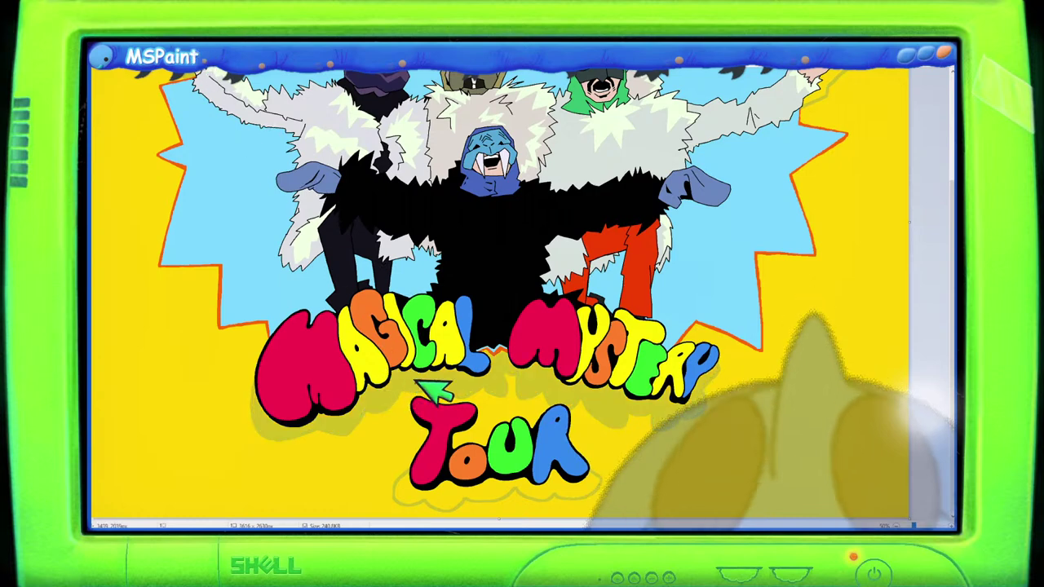
pyautogui.click(489, 493)
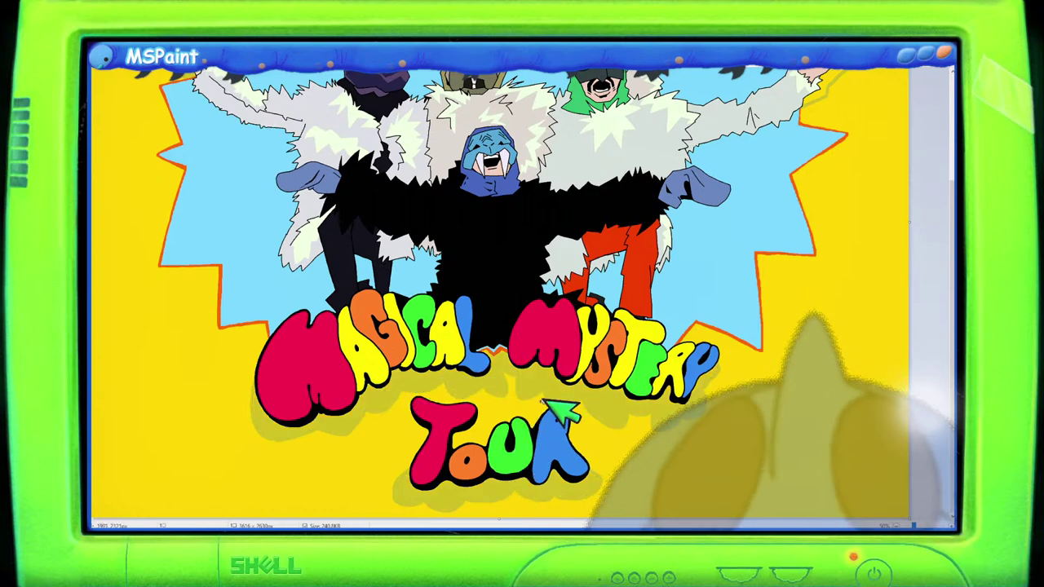
pyautogui.scroll(-5, 571, 313)
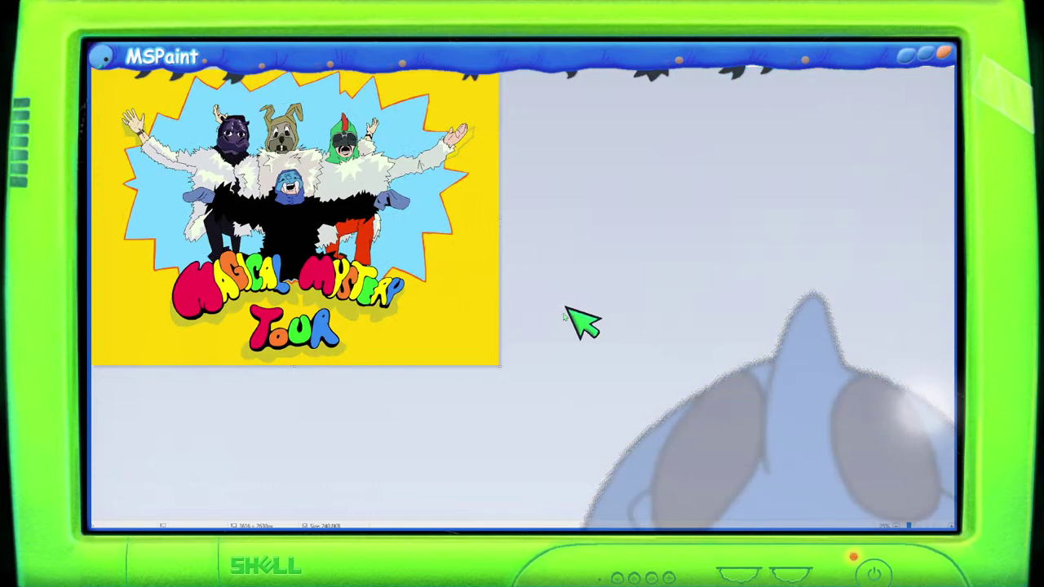
pyautogui.scroll(5, 566, 308)
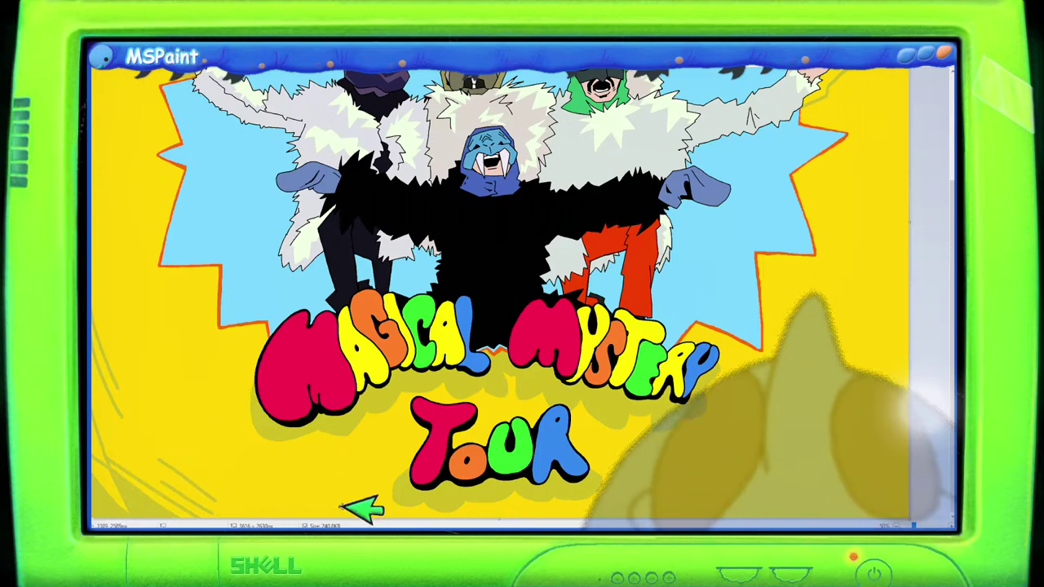
pyautogui.scroll(-2, 427, 419)
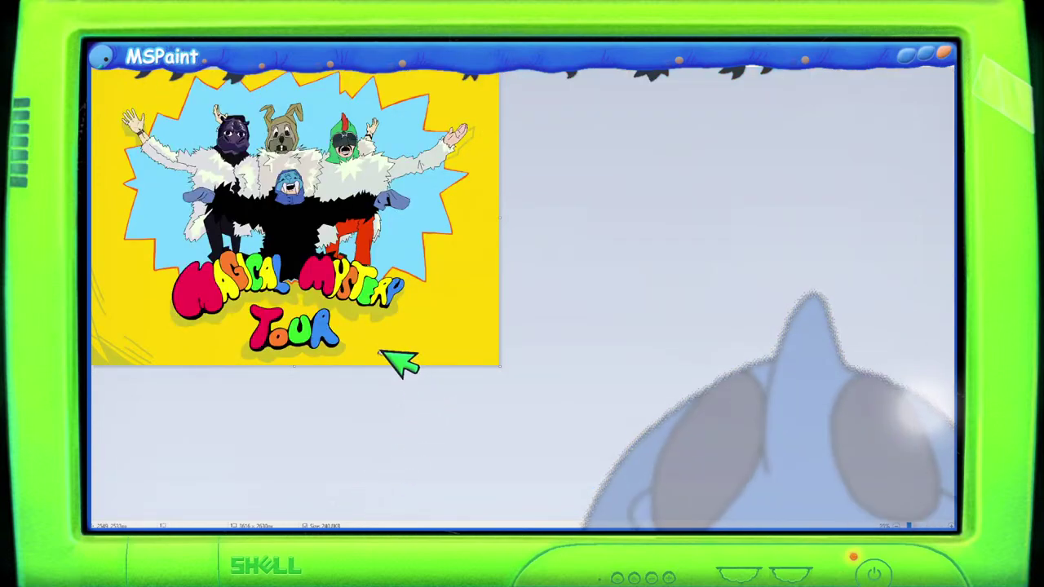
pyautogui.scroll(2, 381, 346)
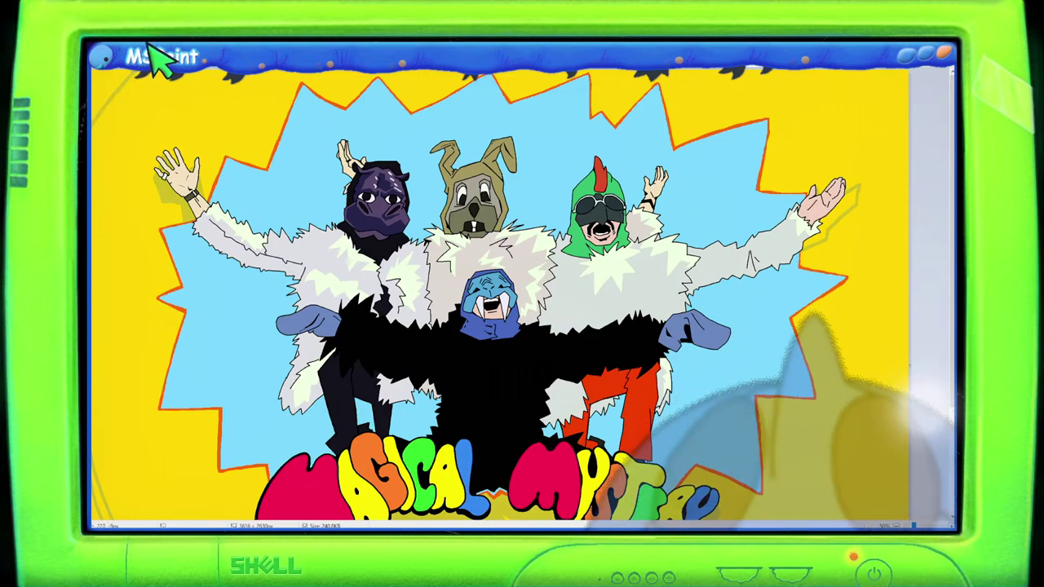
pyautogui.scroll(-4, 426, 215)
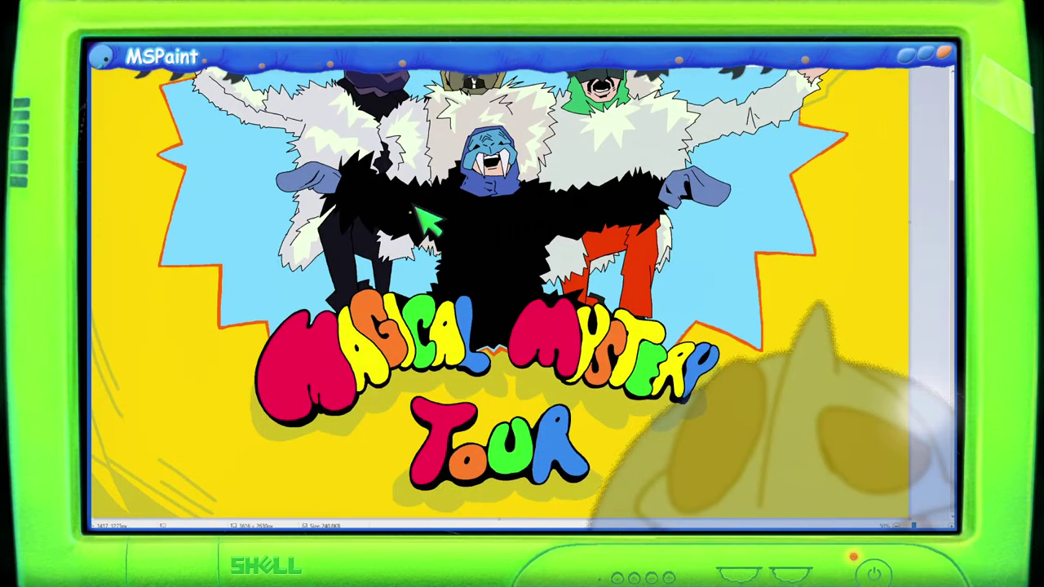
pyautogui.scroll(3, 604, 253)
pyautogui.scroll(-3, 593, 239)
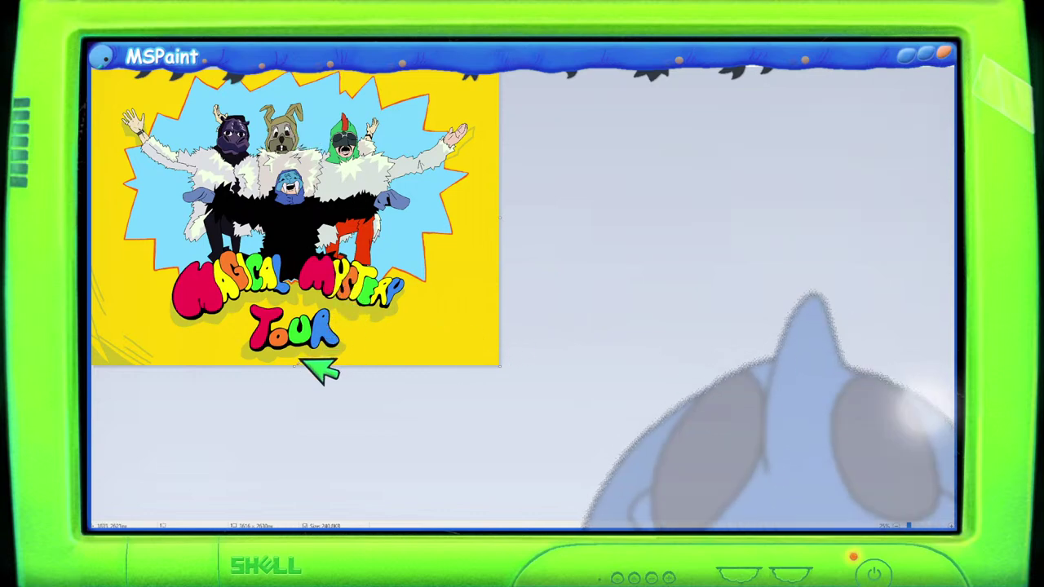
# Step: Make the canvas slightly taller at the bottom, undoing a trial downward move of the picture
pyautogui.moveTo(299, 368); pyautogui.dragTo(300, 382)
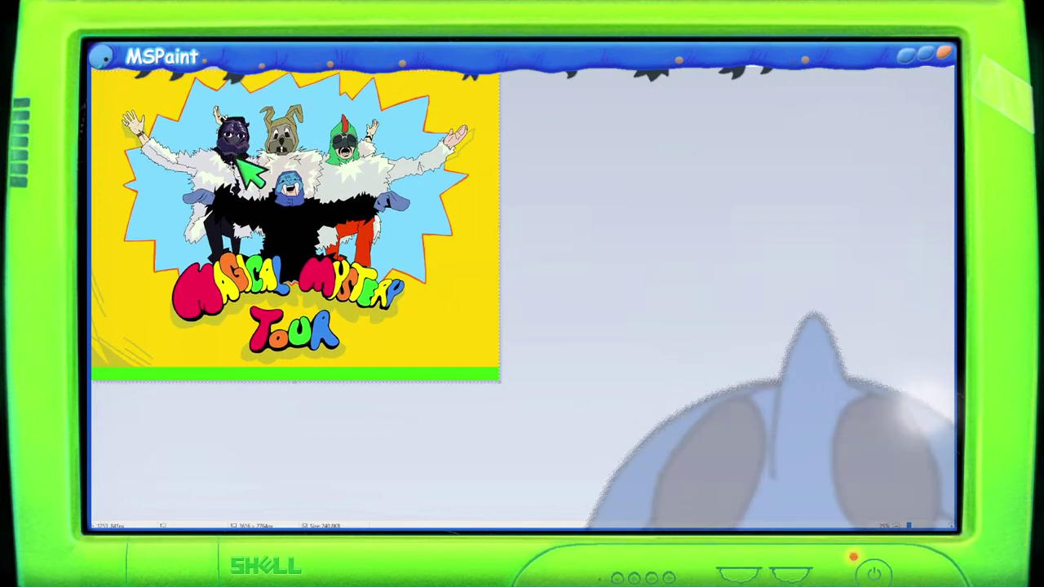
pyautogui.moveTo(231, 144); pyautogui.dragTo(230, 163)
pyautogui.hotkey('ctrl', 'z')
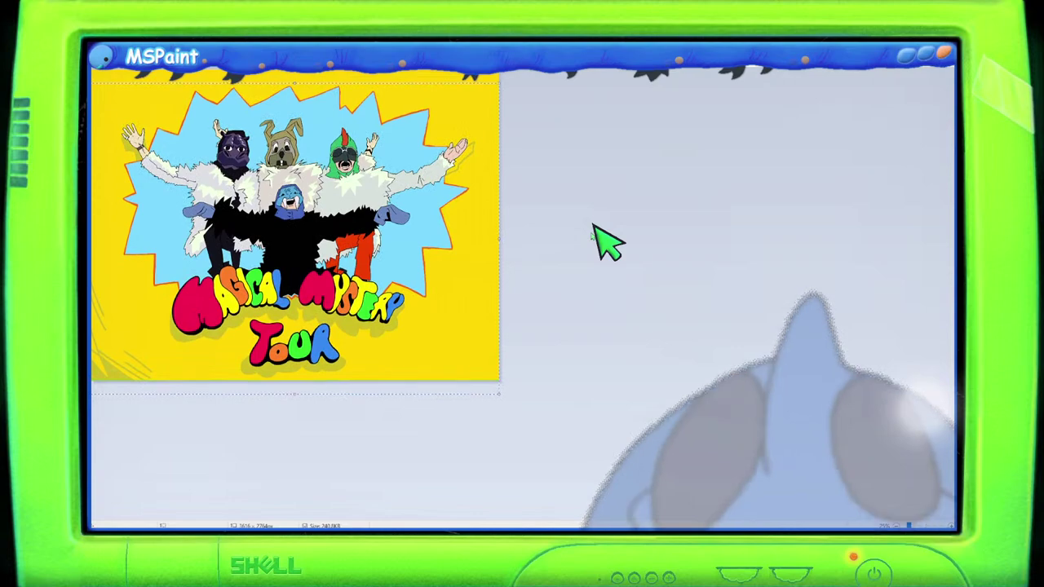
pyautogui.scroll(2, 641, 249)
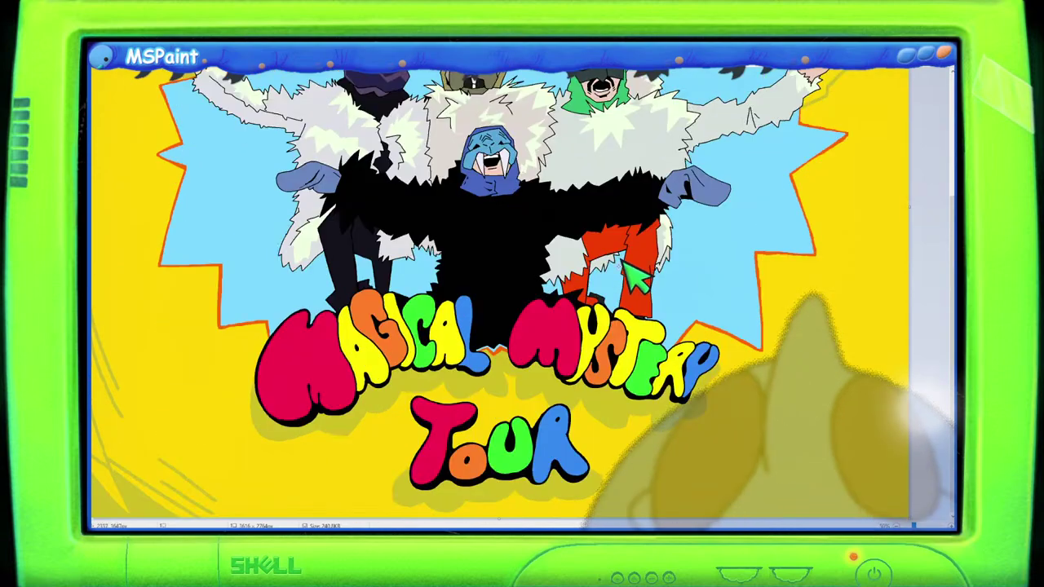
pyautogui.scroll(-1, 631, 274)
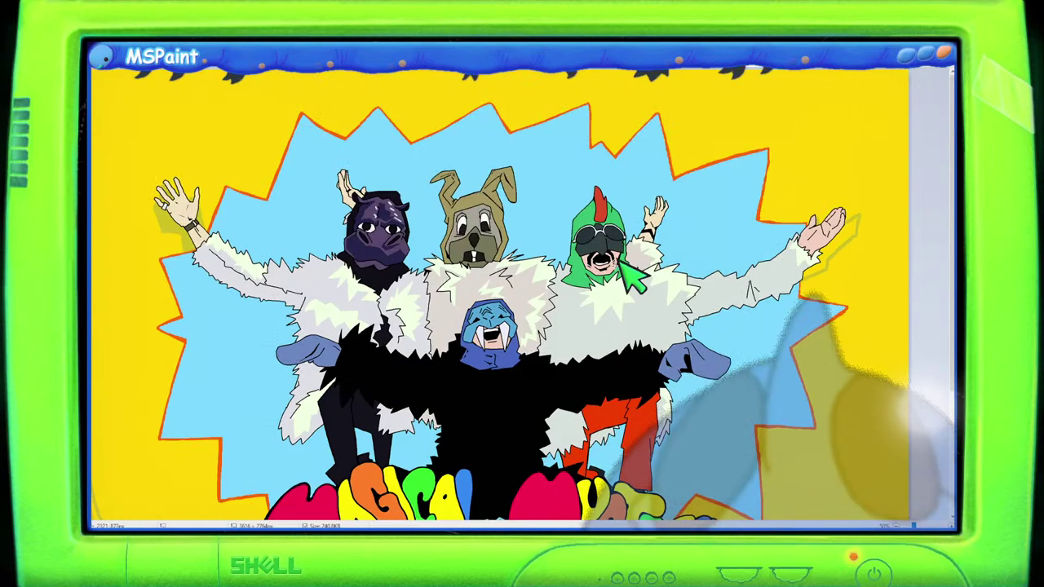
pyautogui.scroll(-2, 629, 275)
pyautogui.scroll(2, 632, 275)
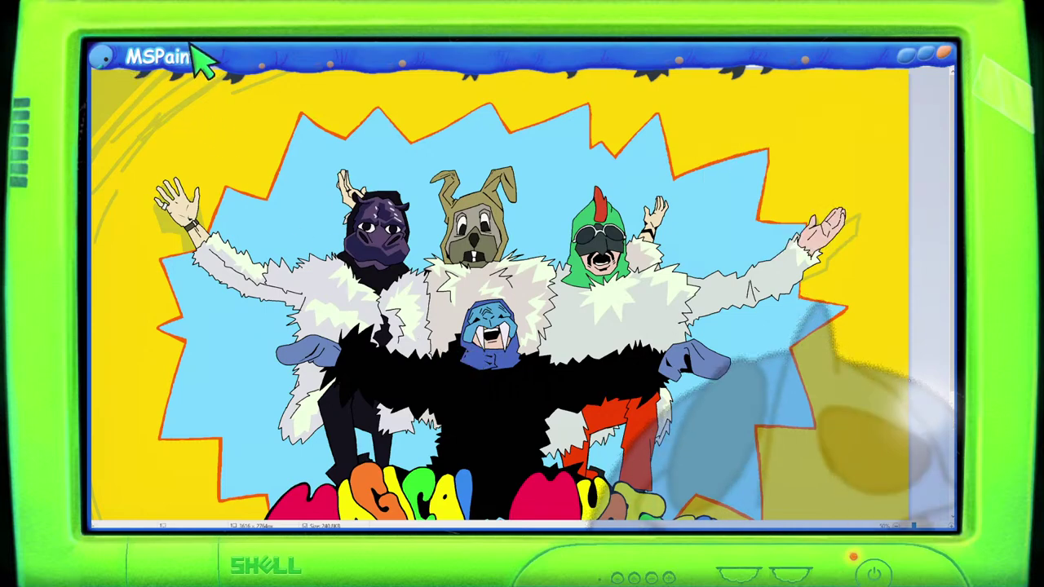
# Step: Scroll up and down to inspect the waving hand at the poster's upper left
pyautogui.scroll(-2, 210, 116)
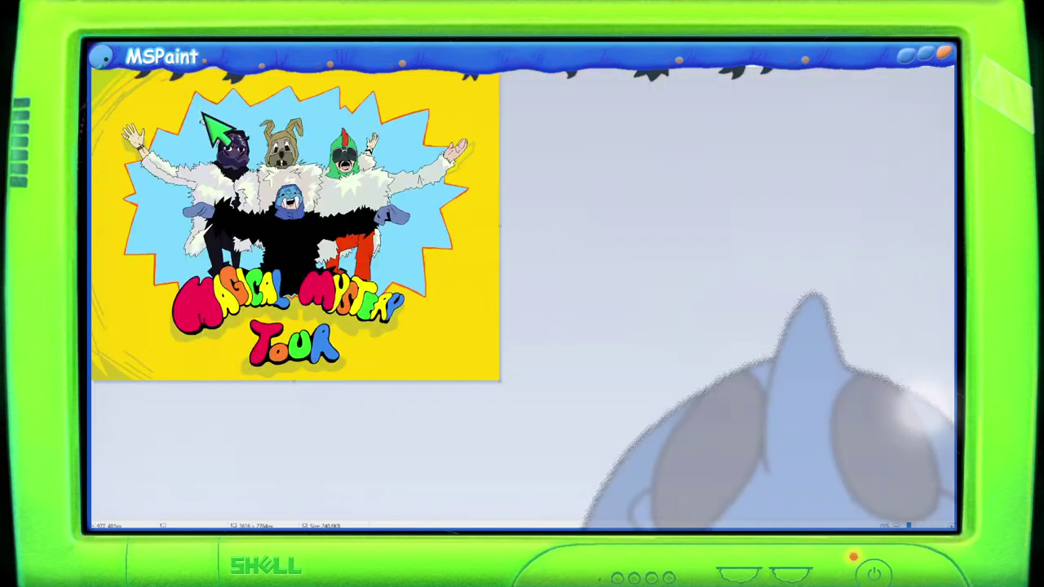
pyautogui.scroll(3, 252, 138)
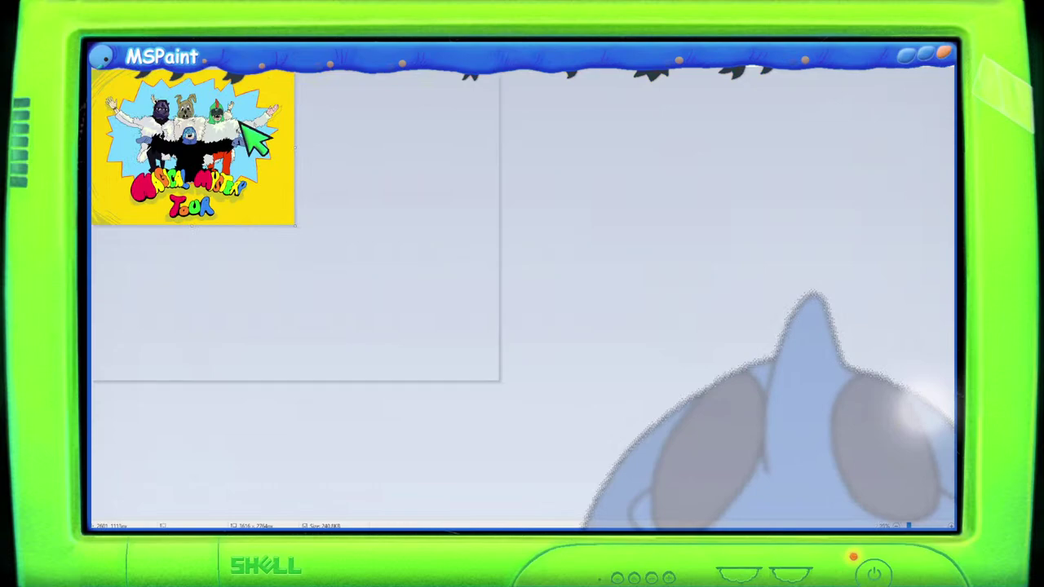
pyautogui.scroll(-1, 328, 163)
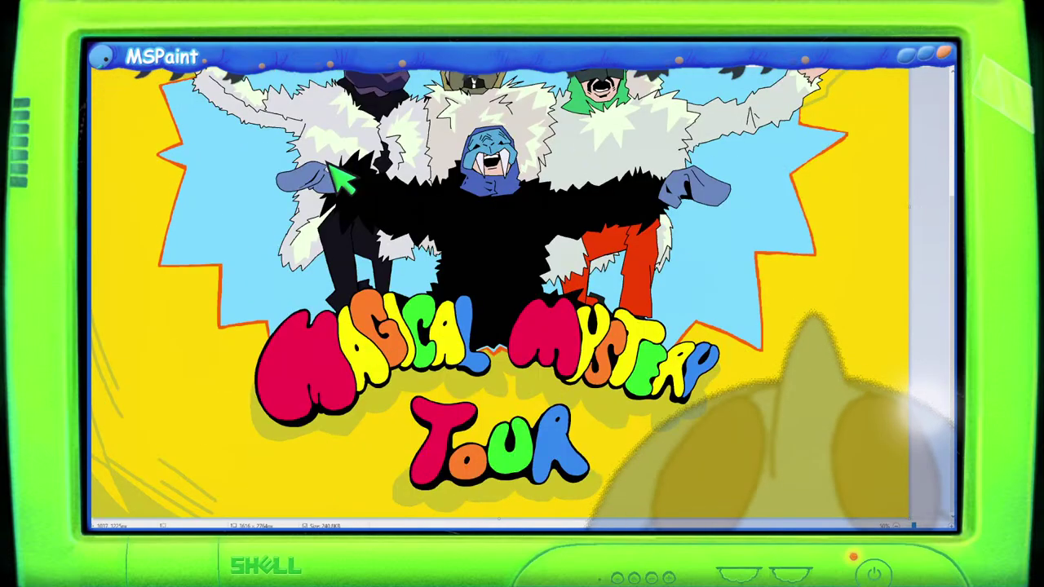
pyautogui.scroll(3, 359, 191)
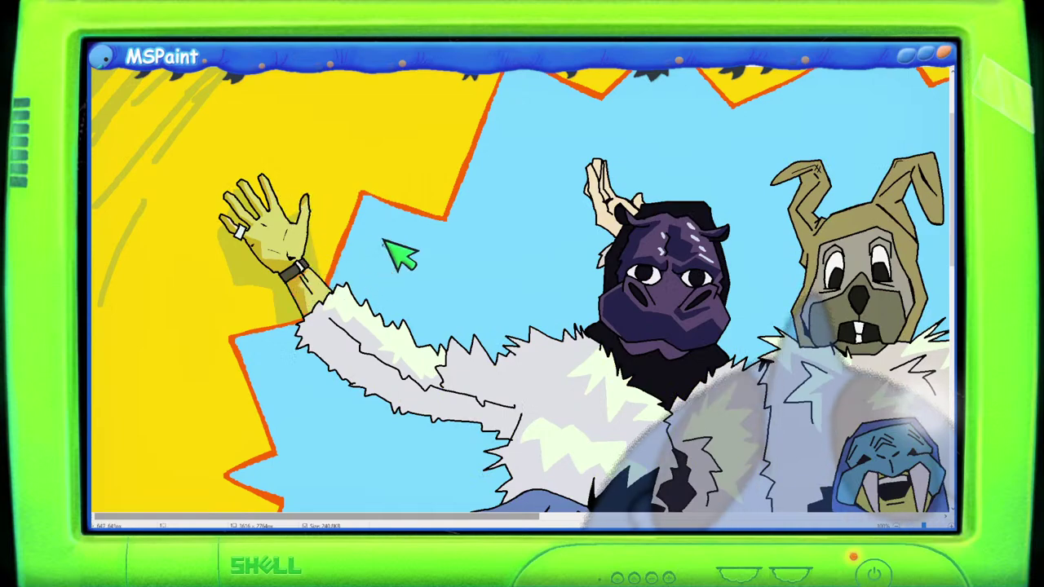
pyautogui.scroll(-2, 397, 253)
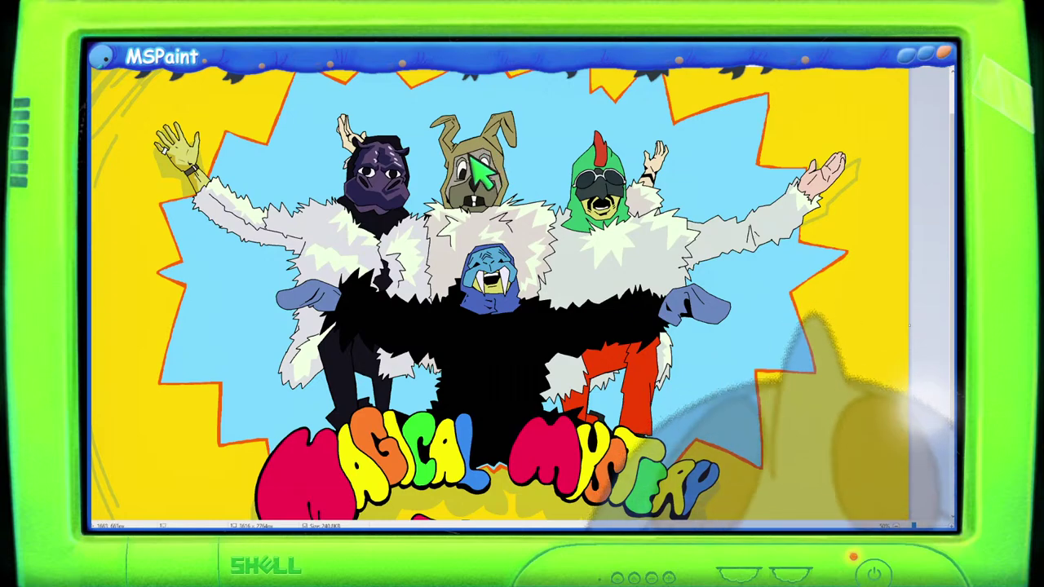
pyautogui.scroll(2, 198, 129)
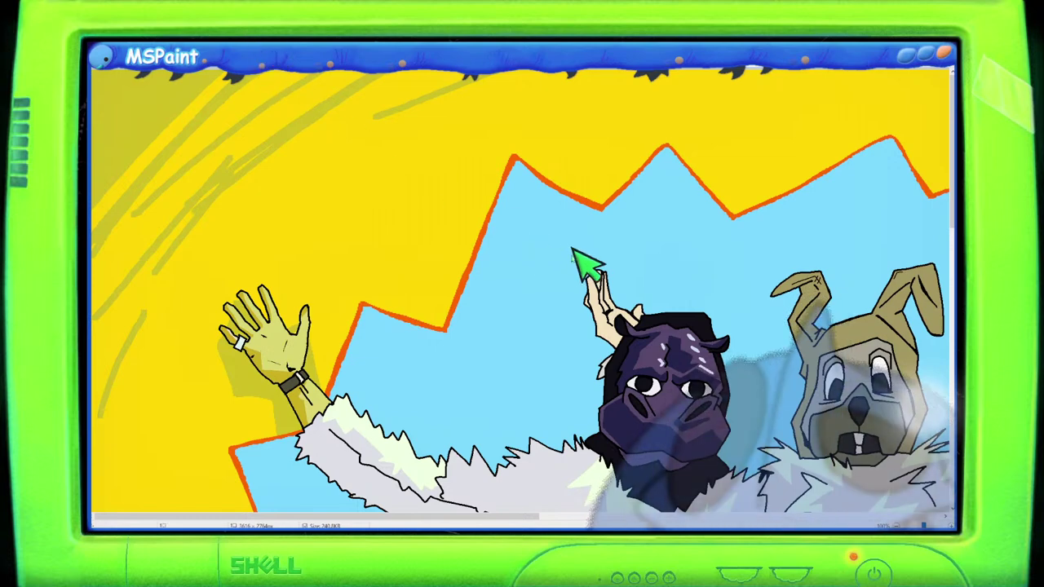
# Step: Choose red and paint a red stroke onto the waving hand's palm
pyautogui.click(826, 108)
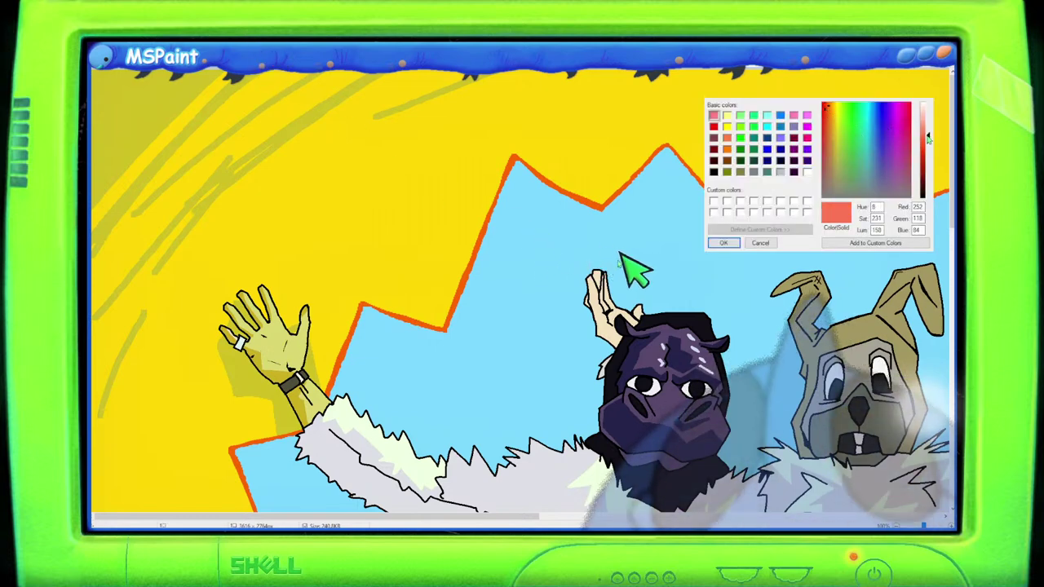
pyautogui.moveTo(258, 344); pyautogui.dragTo(243, 331)
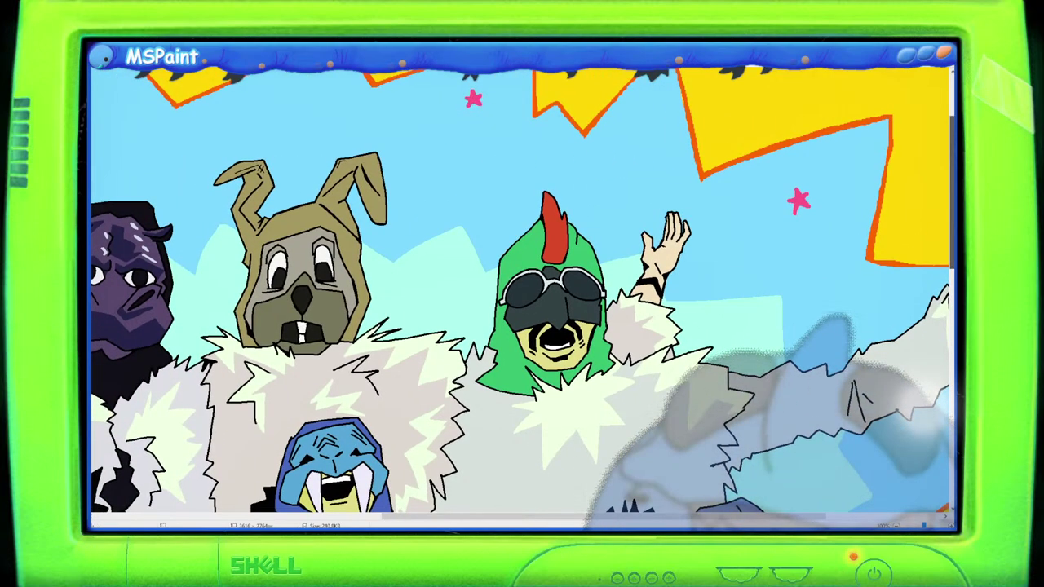
pyautogui.scroll(-5, 832, 377)
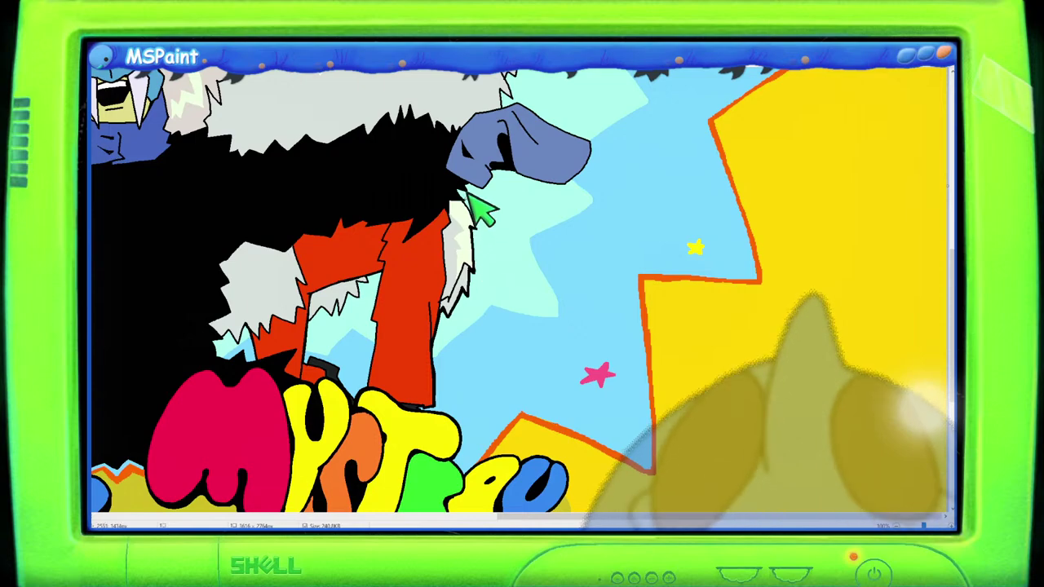
pyautogui.scroll(-2, 497, 228)
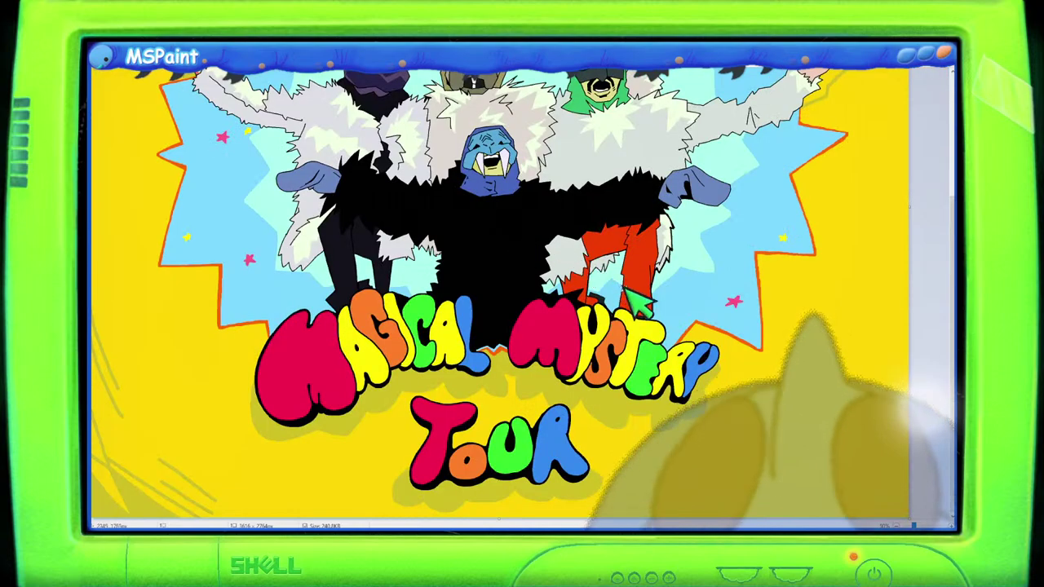
pyautogui.scroll(-2, 623, 285)
pyautogui.scroll(4, 357, 349)
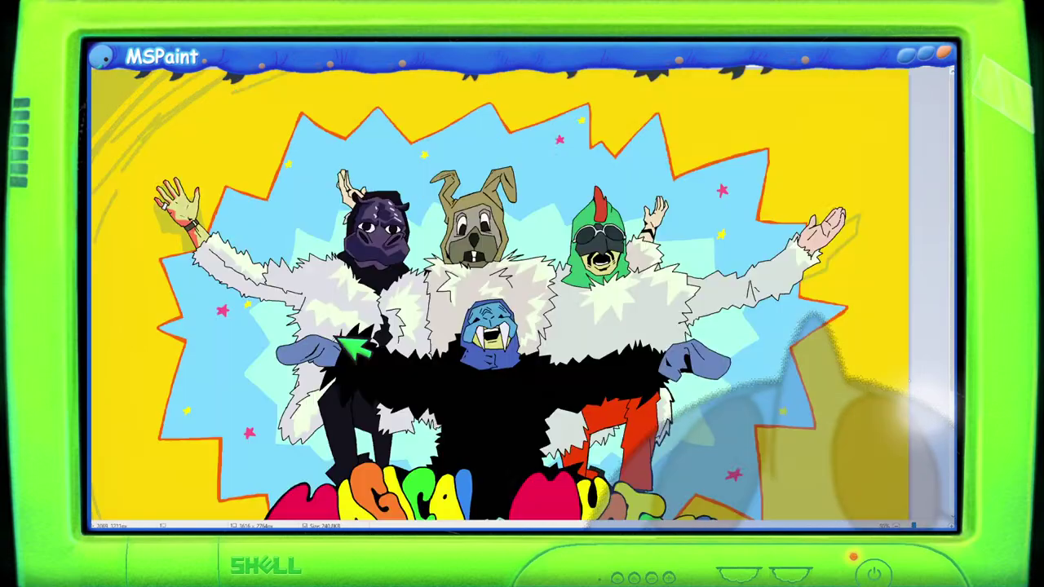
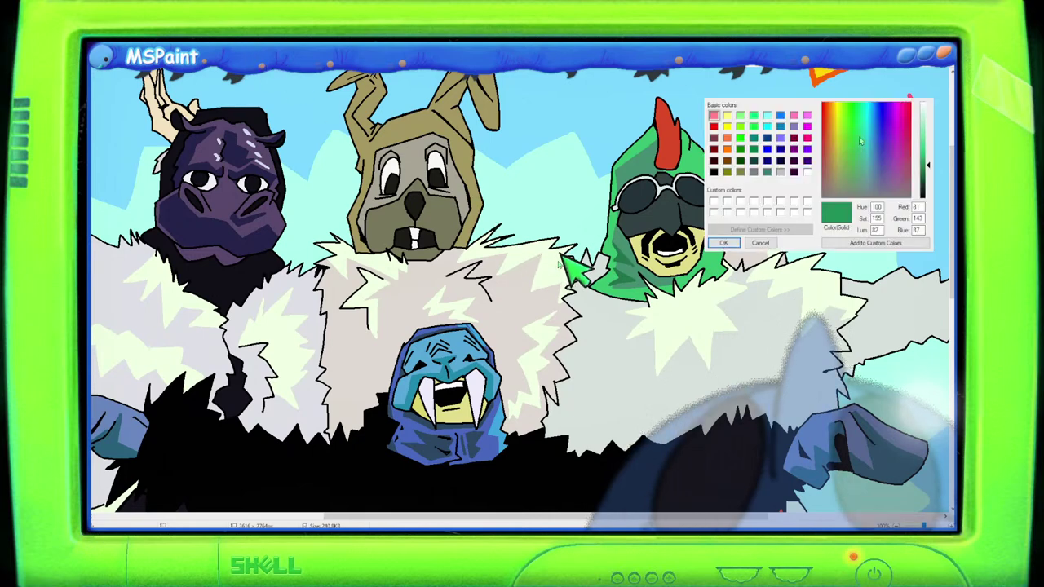
# Step: Confirm the custom green in Edit Colors with OK
pyautogui.click(724, 244)
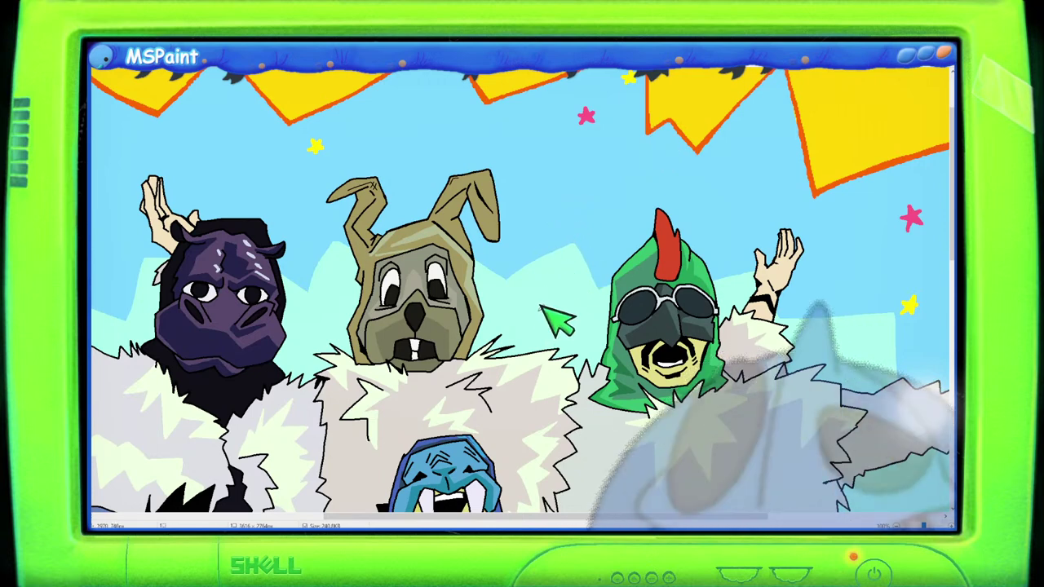
pyautogui.moveTo(544, 320)
pyautogui.mouseDown()
pyautogui.moveTo(540, 243)
pyautogui.moveTo(552, 199)
pyautogui.moveTo(620, 157)
pyautogui.mouseUp()
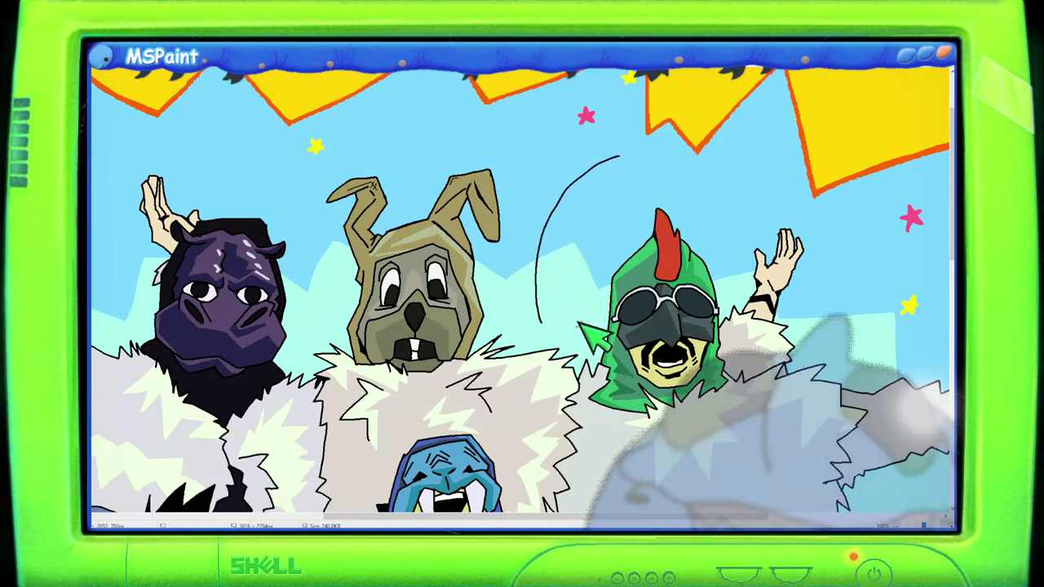
pyautogui.moveTo(579, 326); pyautogui.dragTo(700, 147)
pyautogui.hotkey('ctrl', 'z')
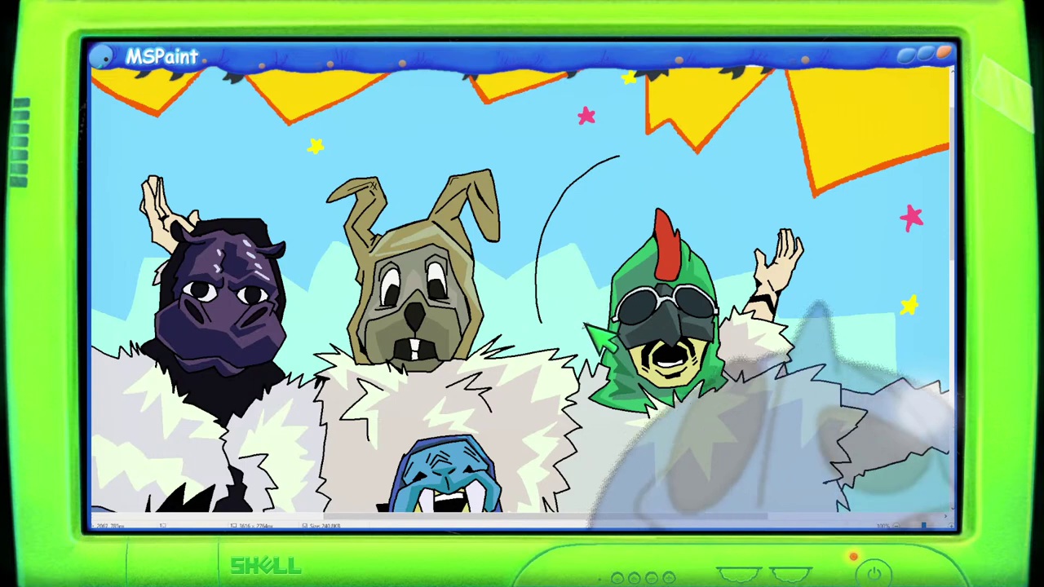
pyautogui.moveTo(581, 326)
pyautogui.mouseDown()
pyautogui.moveTo(590, 241)
pyautogui.moveTo(665, 172)
pyautogui.mouseUp()
pyautogui.hotkey('ctrl', 'z')
pyautogui.moveTo(582, 326); pyautogui.dragTo(661, 178)
pyautogui.hotkey('ctrl', 'z')
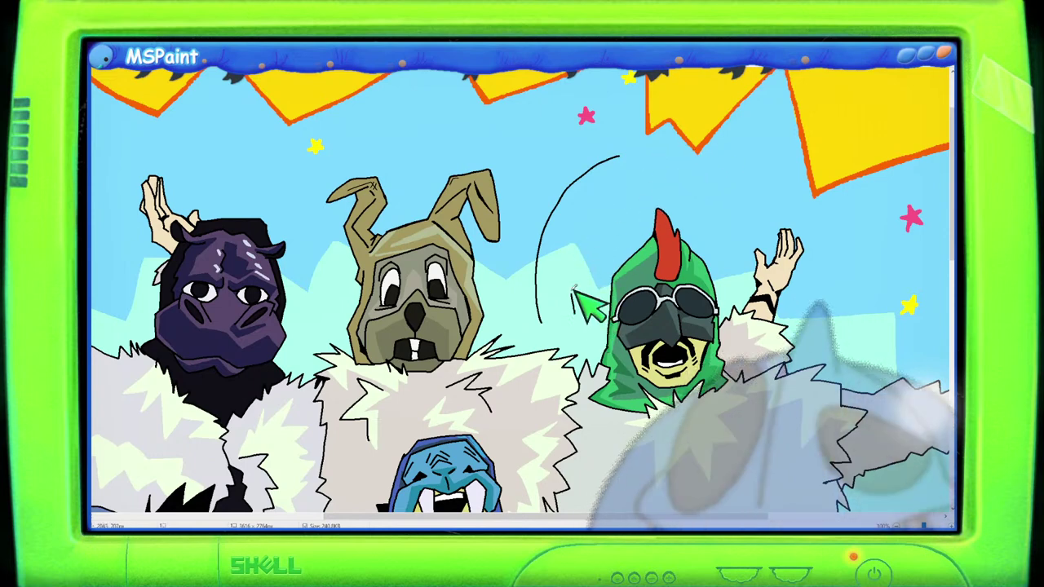
pyautogui.moveTo(576, 316); pyautogui.dragTo(662, 164)
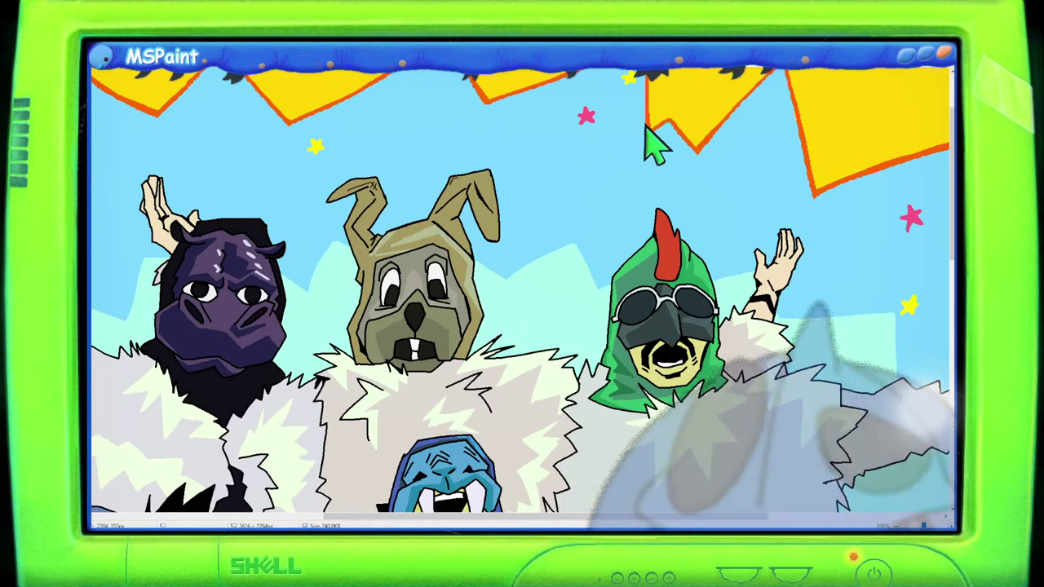
pyautogui.moveTo(636, 190); pyautogui.dragTo(555, 303)
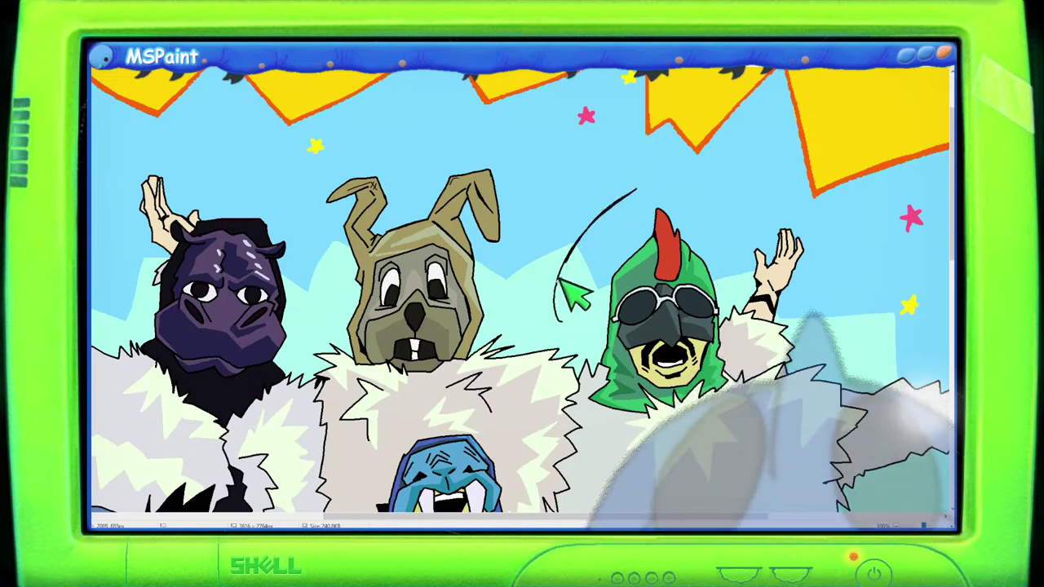
pyautogui.hotkey('ctrl', 'z')
pyautogui.moveTo(529, 139)
pyautogui.mouseDown()
pyautogui.moveTo(591, 248)
pyautogui.moveTo(579, 325)
pyautogui.moveTo(552, 395)
pyautogui.moveTo(569, 430)
pyautogui.mouseUp()
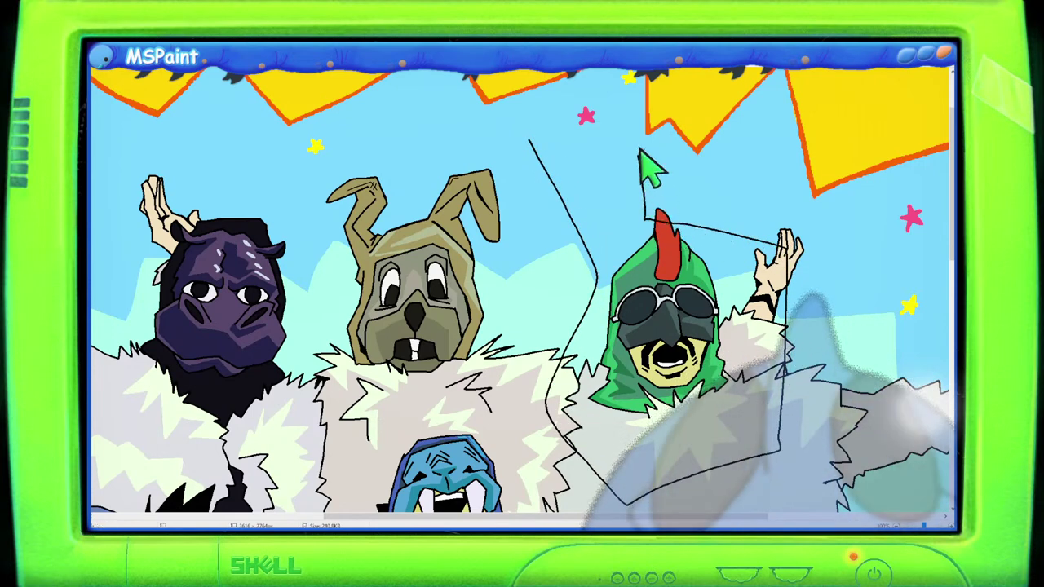
pyautogui.hotkey('ctrl', 'z')
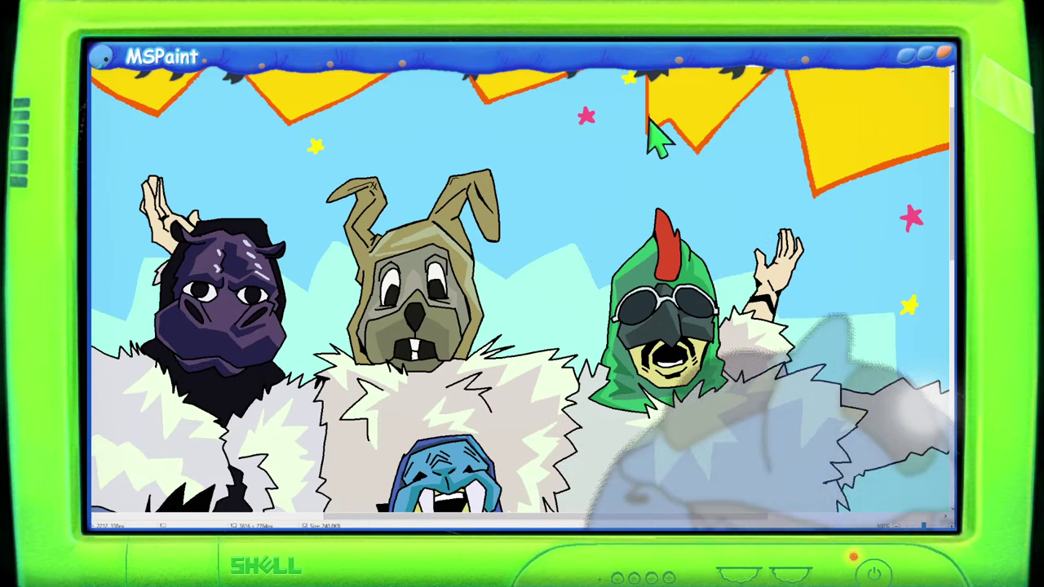
# Step: Pencil a zigzag beside the rooster, retrace the rabbit's right ear, then scroll left to the hand
pyautogui.moveTo(530, 144)
pyautogui.mouseDown()
pyautogui.moveTo(537, 232)
pyautogui.moveTo(538, 208)
pyautogui.moveTo(630, 164)
pyautogui.moveTo(658, 181)
pyautogui.moveTo(791, 184)
pyautogui.moveTo(820, 260)
pyautogui.mouseUp()
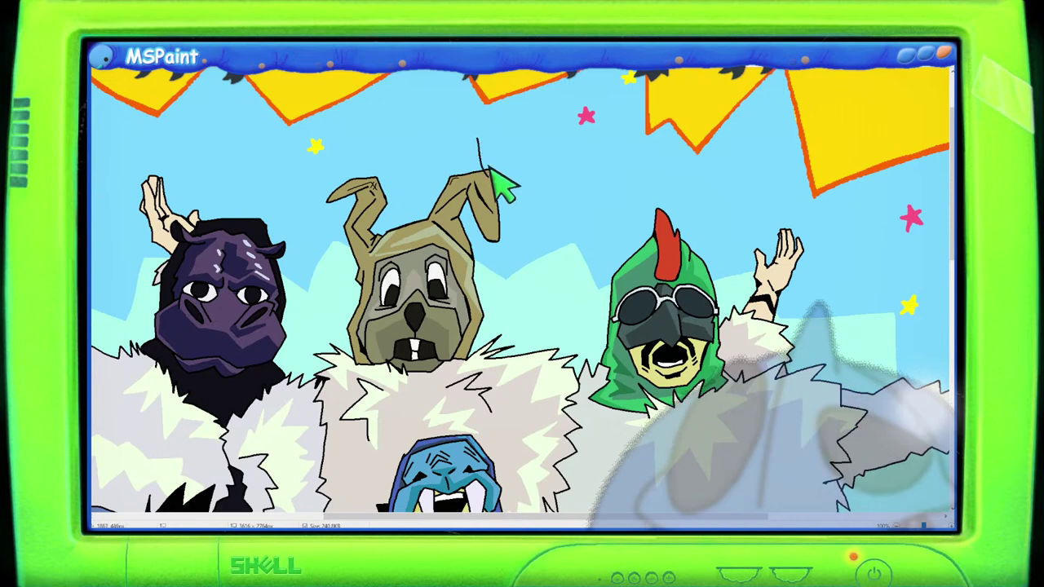
pyautogui.moveTo(430, 220)
pyautogui.mouseDown()
pyautogui.moveTo(473, 154)
pyautogui.moveTo(495, 152)
pyautogui.moveTo(517, 179)
pyautogui.moveTo(512, 220)
pyautogui.mouseUp()
pyautogui.hotkey('ctrl', 'z')
pyautogui.moveTo(426, 213)
pyautogui.mouseDown()
pyautogui.moveTo(445, 154)
pyautogui.moveTo(498, 137)
pyautogui.moveTo(512, 211)
pyautogui.mouseUp()
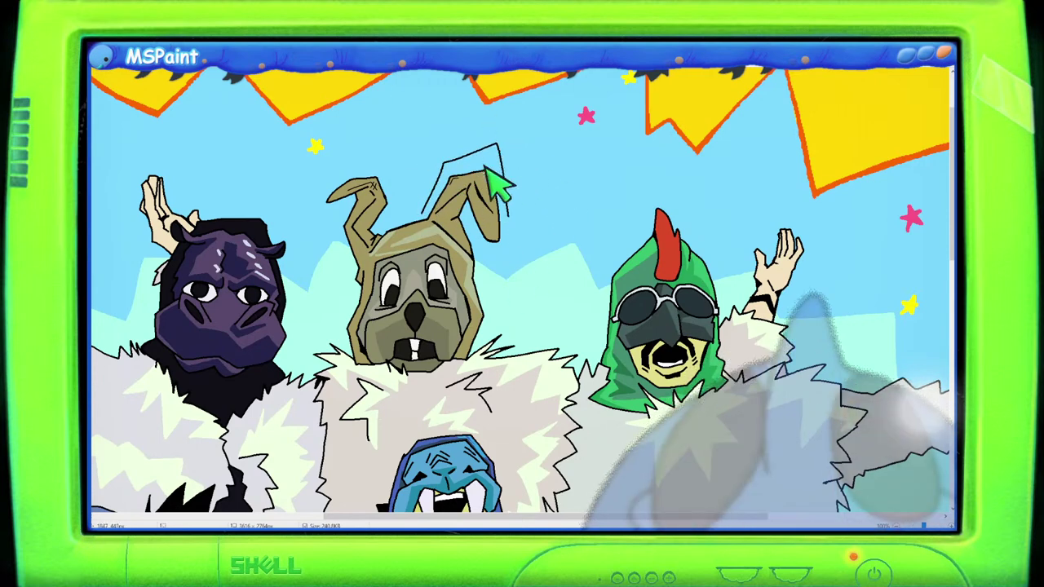
pyautogui.hotkey('ctrl', 'z')
pyautogui.moveTo(427, 205)
pyautogui.mouseDown()
pyautogui.moveTo(446, 167)
pyautogui.moveTo(505, 148)
pyautogui.moveTo(506, 217)
pyautogui.mouseUp()
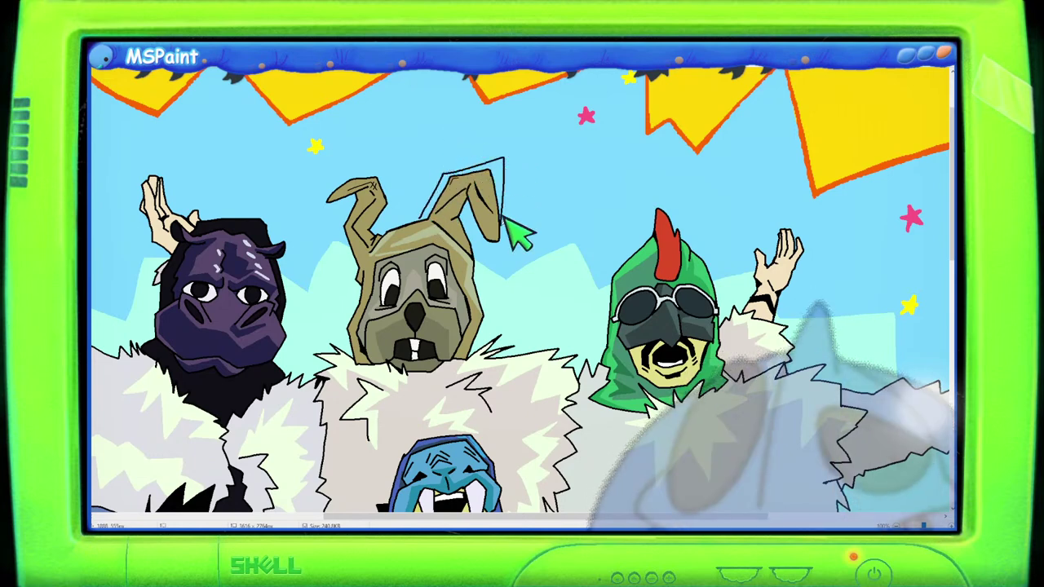
pyautogui.hotkey('ctrl', 'z')
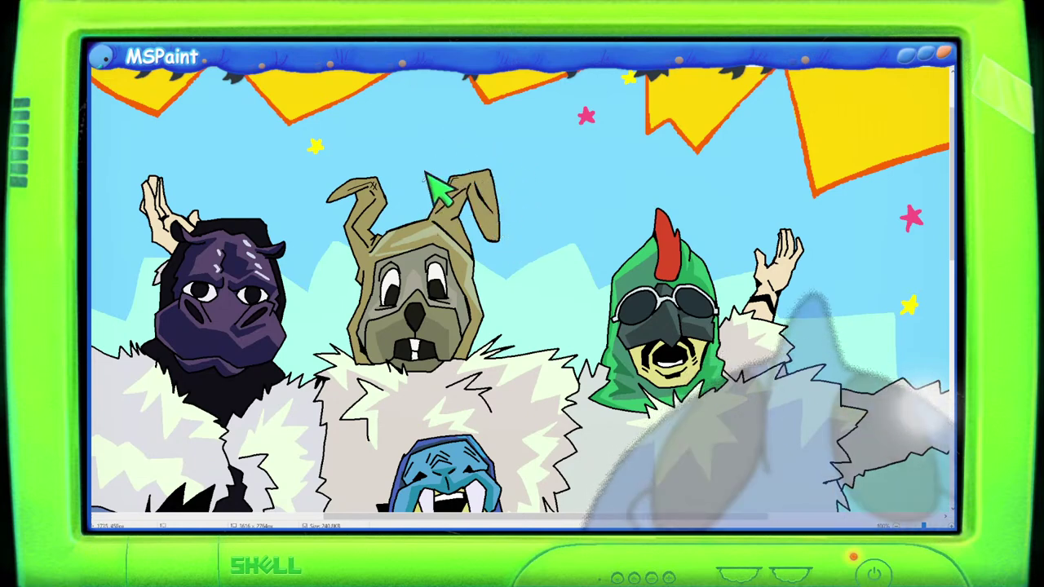
pyautogui.moveTo(436, 200)
pyautogui.mouseDown()
pyautogui.moveTo(443, 169)
pyautogui.moveTo(496, 171)
pyautogui.moveTo(498, 241)
pyautogui.mouseUp()
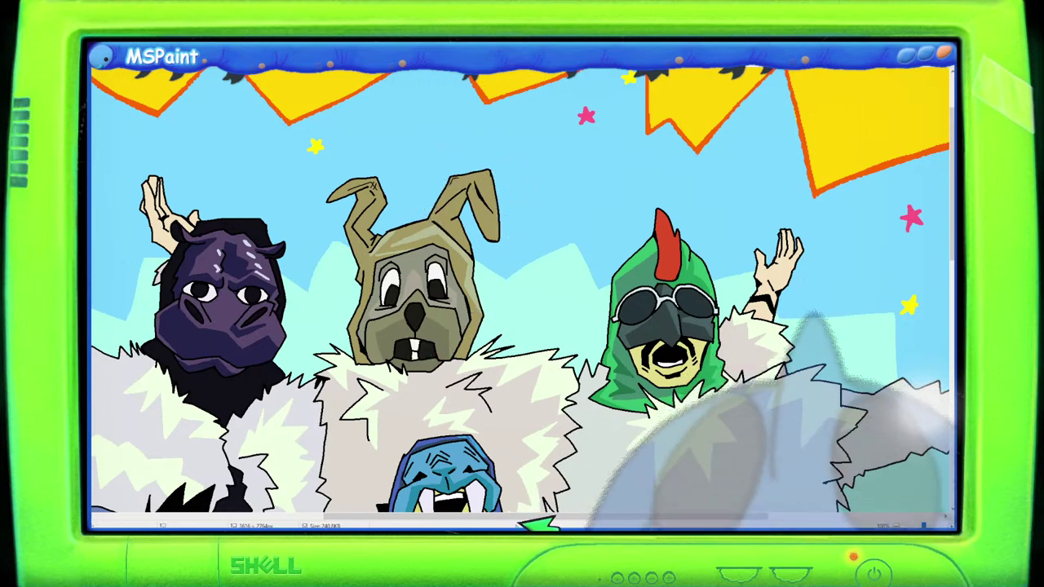
pyautogui.moveTo(539, 524); pyautogui.dragTo(335, 516)
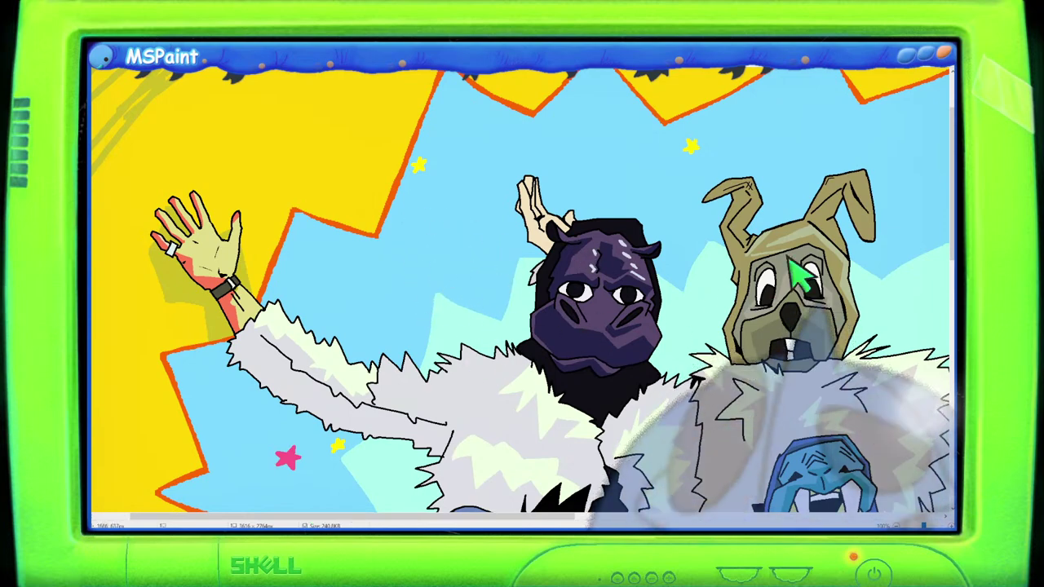
# Step: Darken the custom green to Lum 164, giving RGB 158, 190, 166
pyautogui.scroll(-3, 804, 278)
pyautogui.scroll(-1, 594, 245)
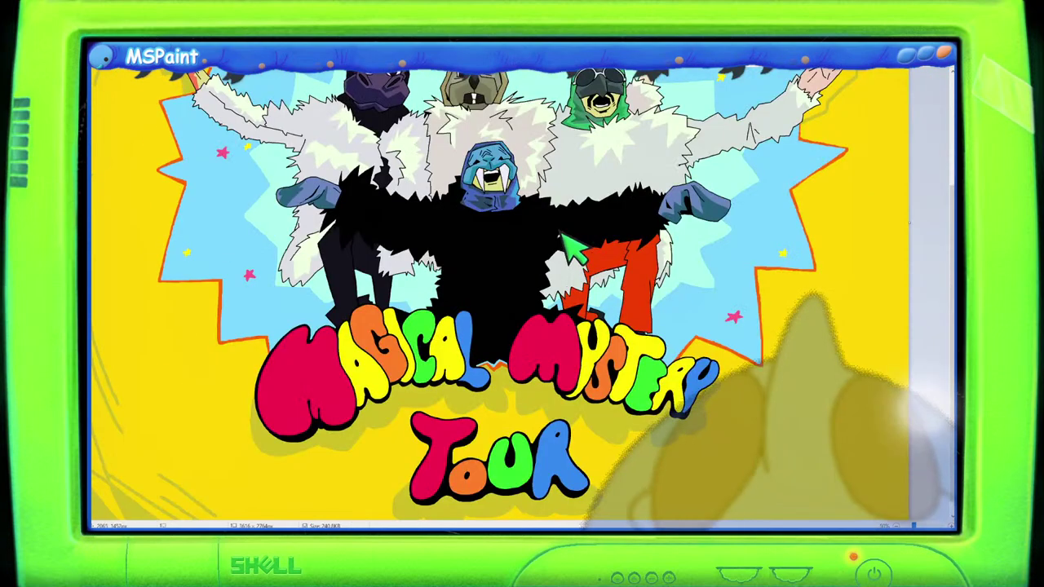
pyautogui.scroll(2, 575, 248)
pyautogui.scroll(1, 244, 122)
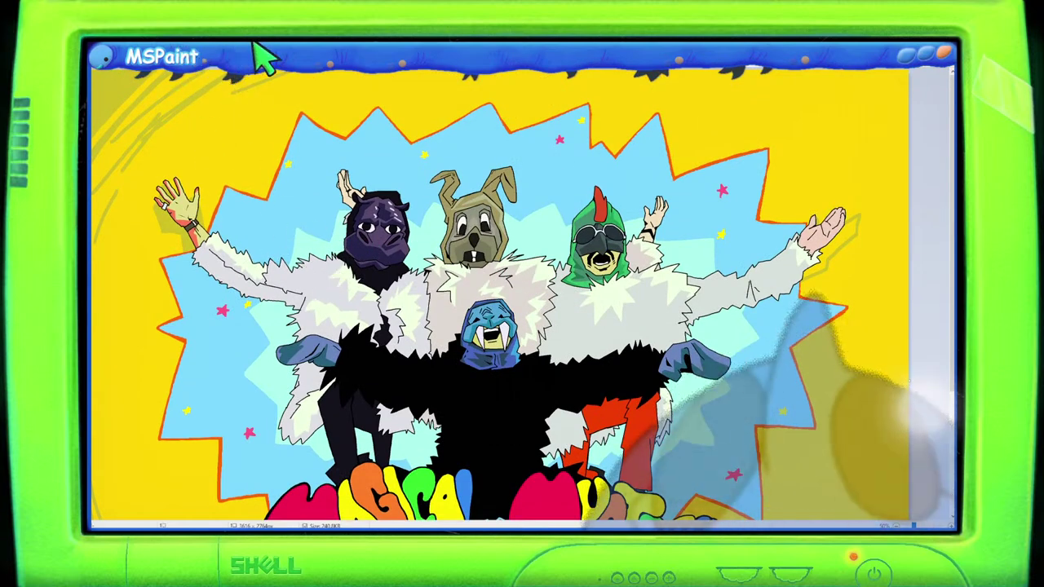
pyautogui.click(929, 137)
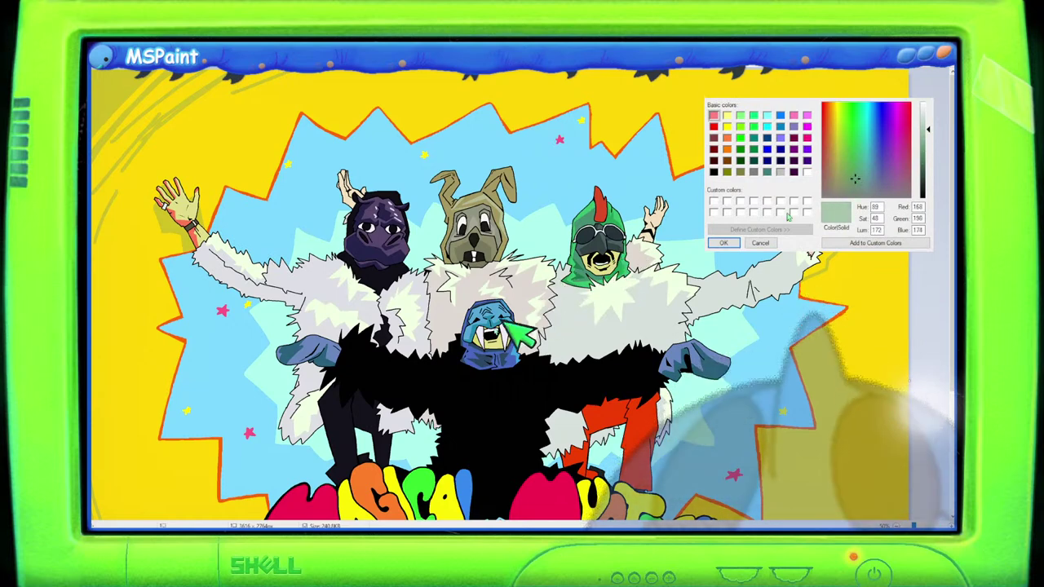
# Step: Fill the left figures' and green-hooded figure's white coats with the greenish-grey
pyautogui.click(345, 284)
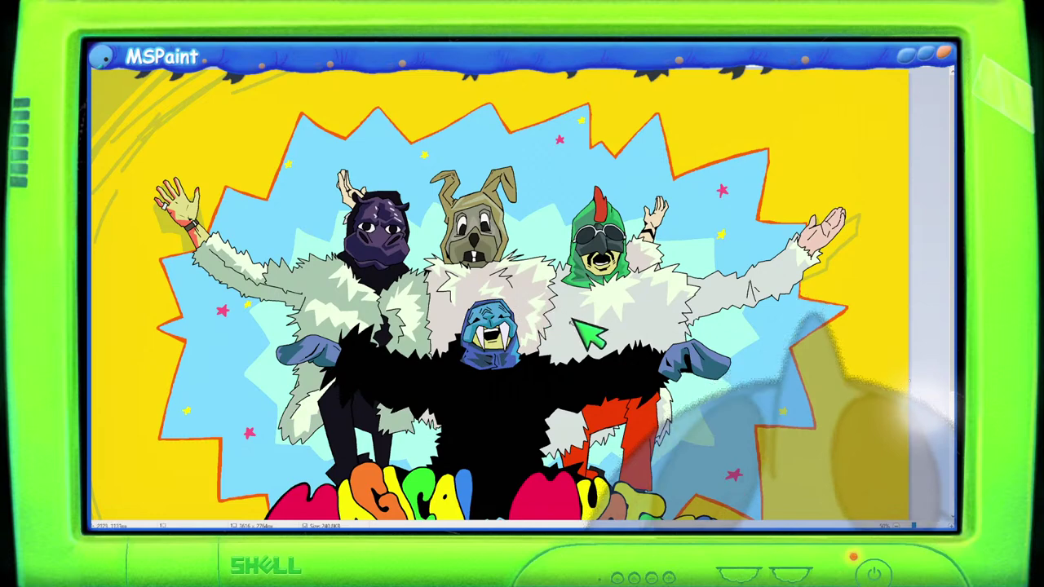
pyautogui.click(642, 319)
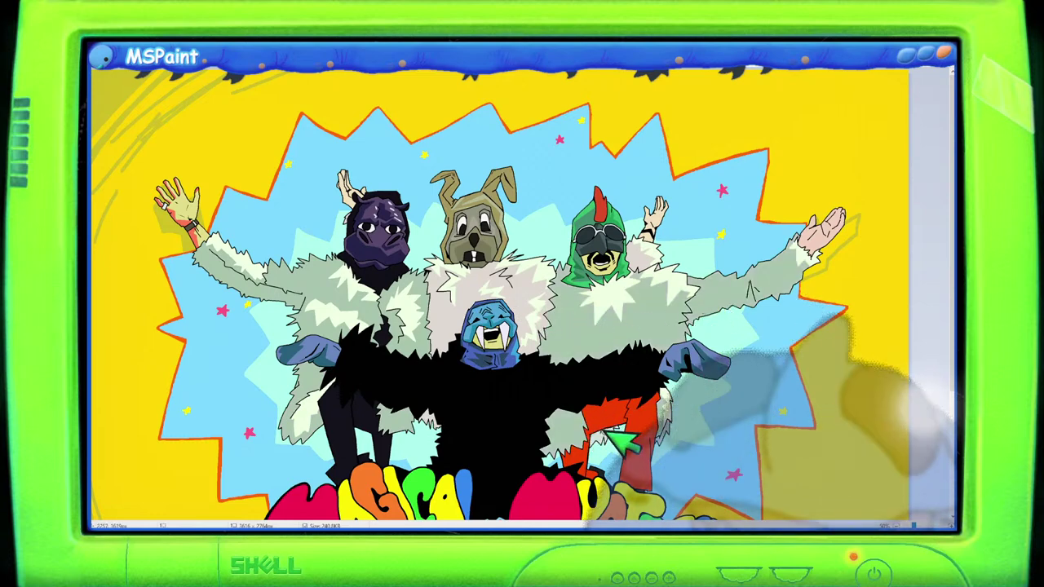
pyautogui.scroll(-3, 589, 372)
pyautogui.scroll(3, 589, 371)
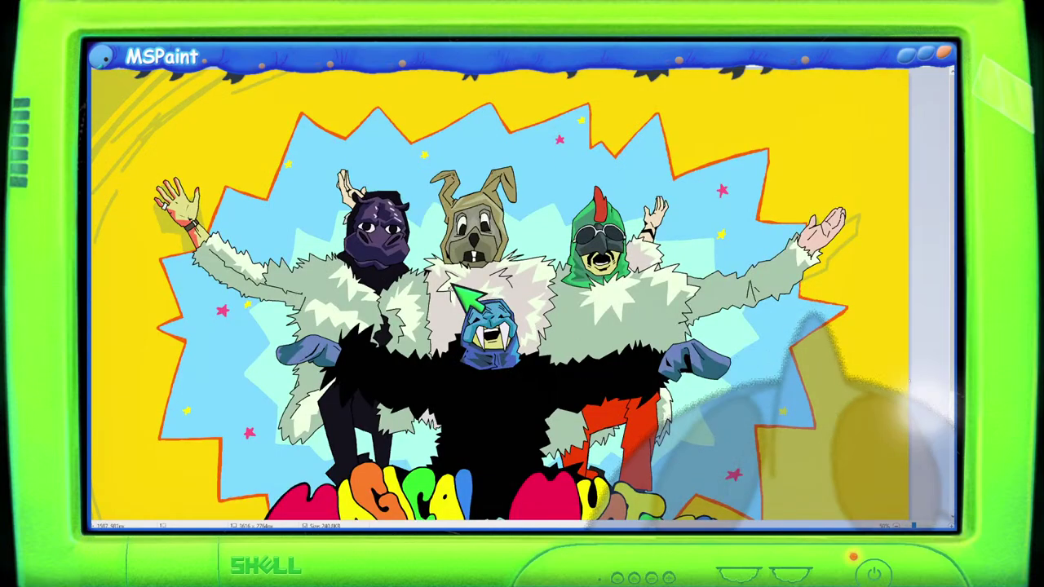
pyautogui.scroll(-3, 498, 290)
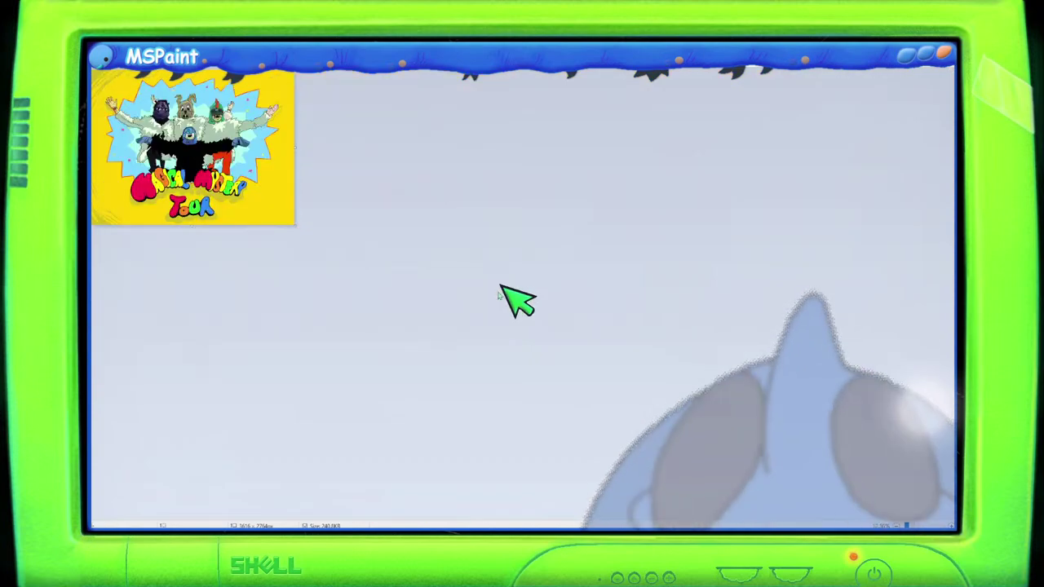
# Step: Scroll the poster back up to the figures' coats
pyautogui.scroll(3, 505, 292)
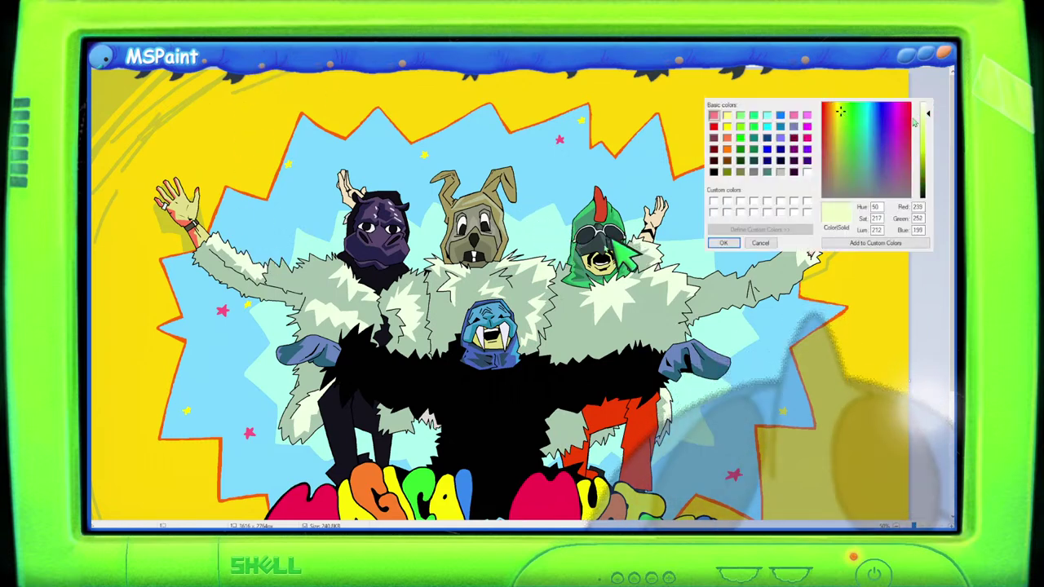
# Step: Confirm the pale yellowish-green highlight colour, then a slightly darker pale-green shade
pyautogui.click(724, 243)
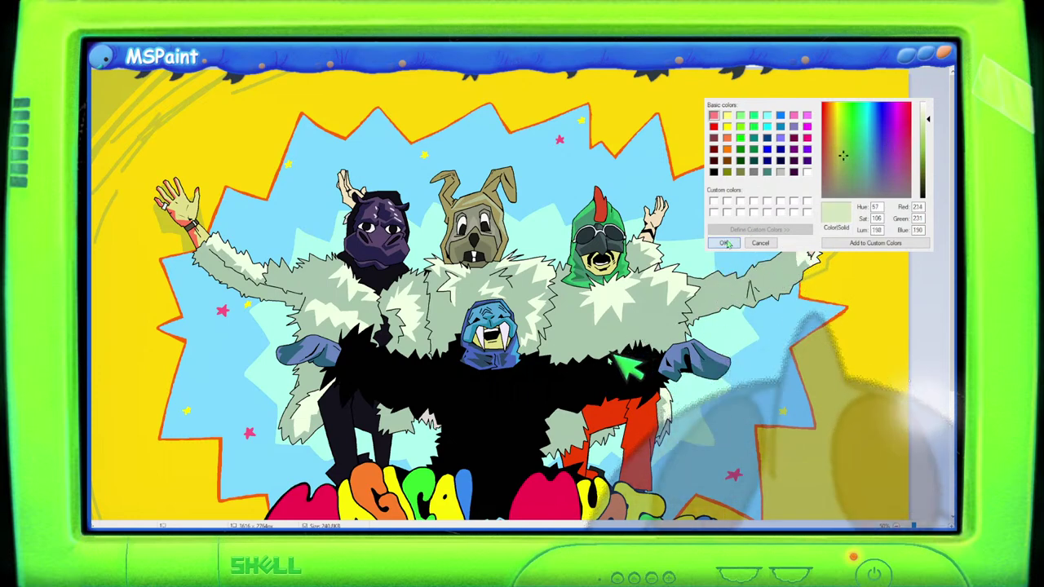
pyautogui.click(727, 244)
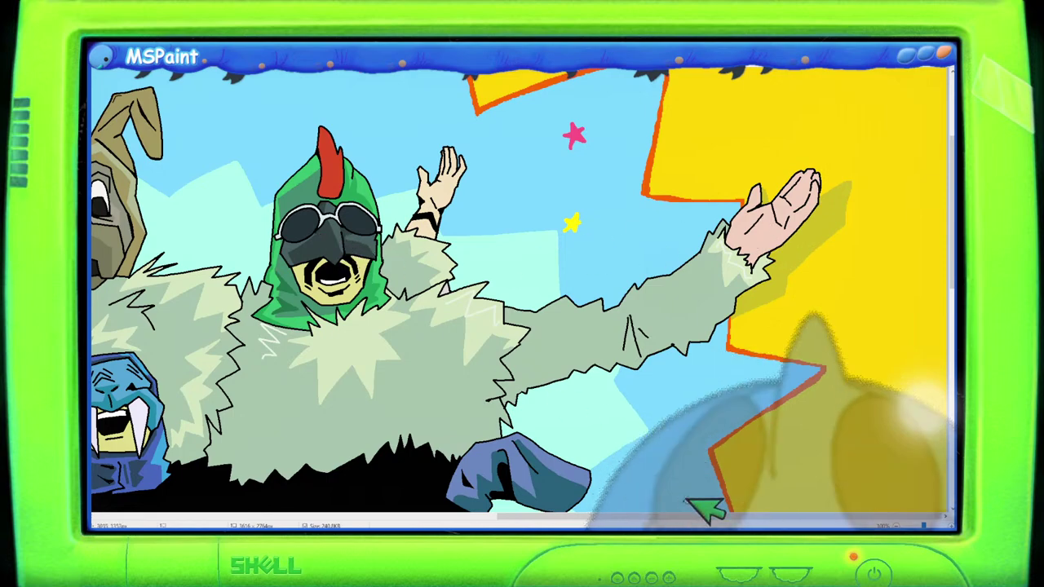
# Step: Drag the horizontal scrollbar to move across the figures' fur coats
pyautogui.moveTo(695, 522); pyautogui.dragTo(380, 408)
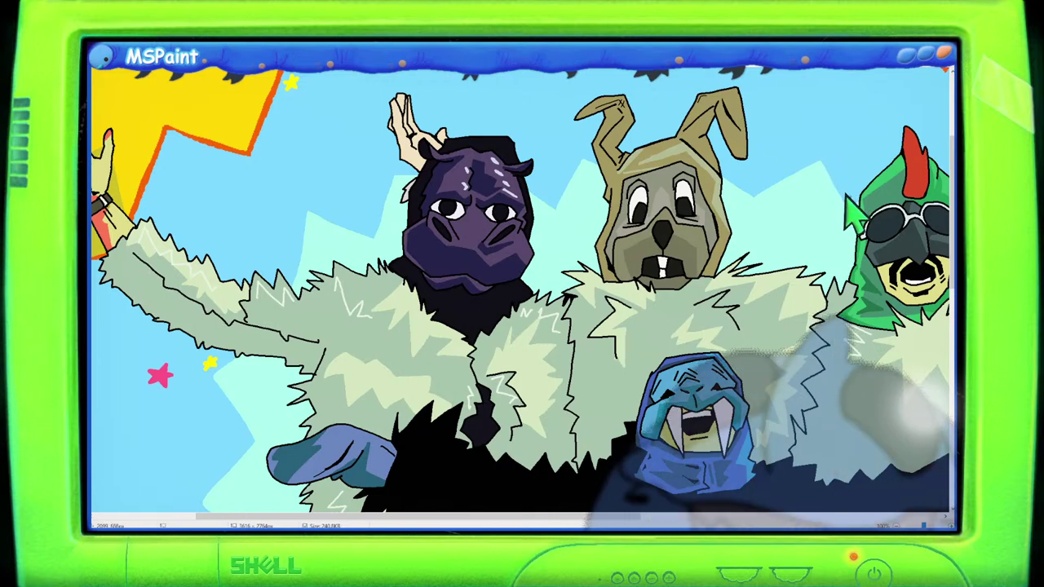
pyautogui.moveTo(952, 214); pyautogui.dragTo(950, 302)
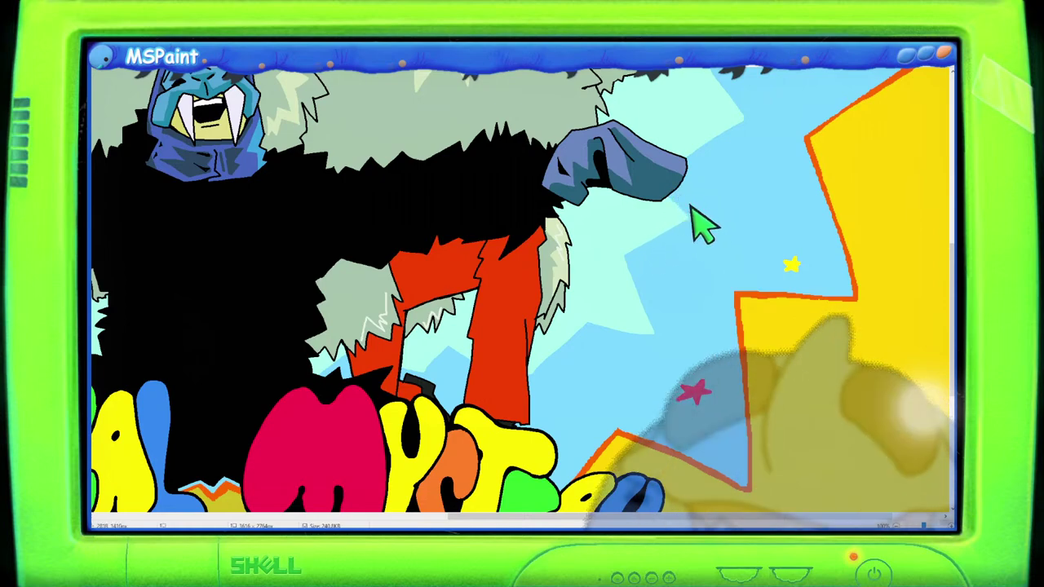
# Step: Scroll up the poster to view the rabbit, rooster and walrus coats
pyautogui.scroll(3, 913, 240)
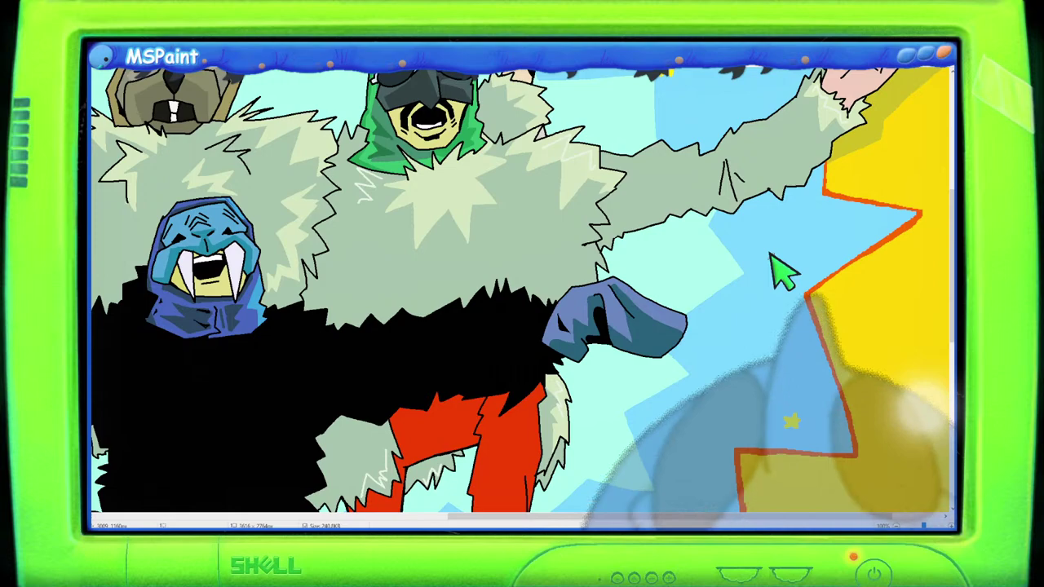
pyautogui.scroll(3, 779, 269)
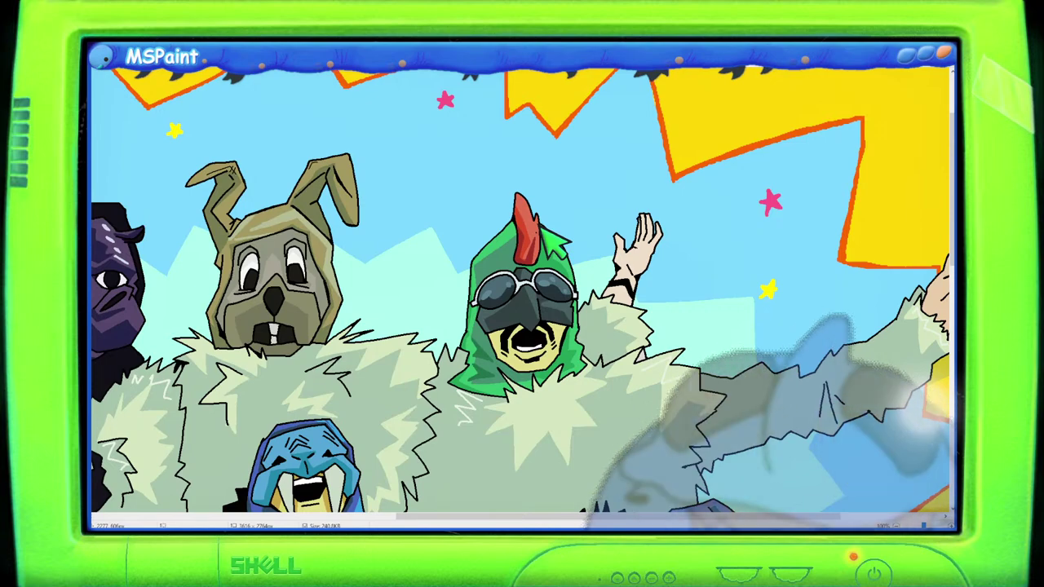
pyautogui.scroll(-2, 534, 233)
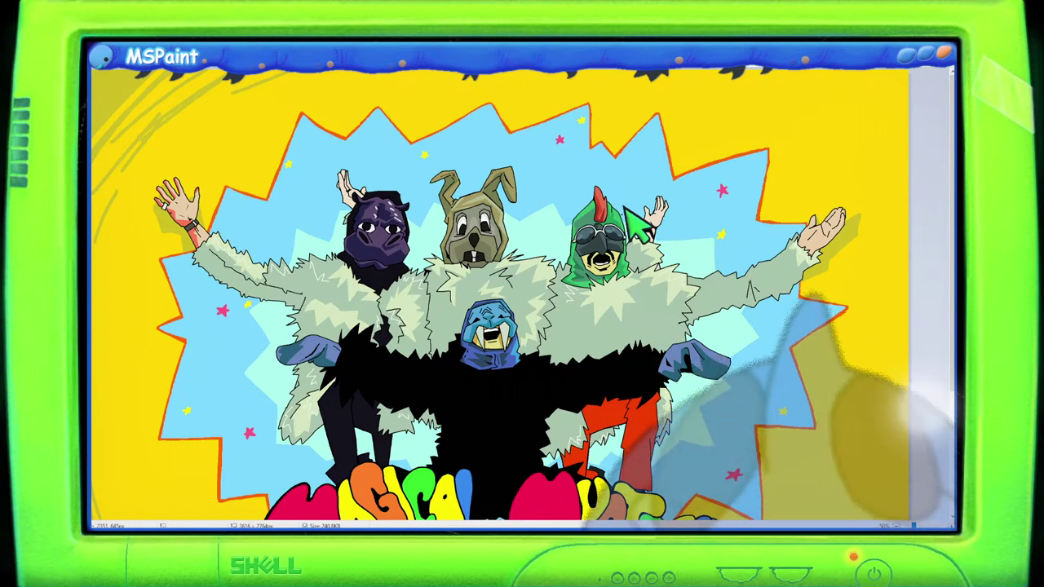
pyautogui.hotkey('ctrl', 'pageup')
pyautogui.scroll(-5, 634, 280)
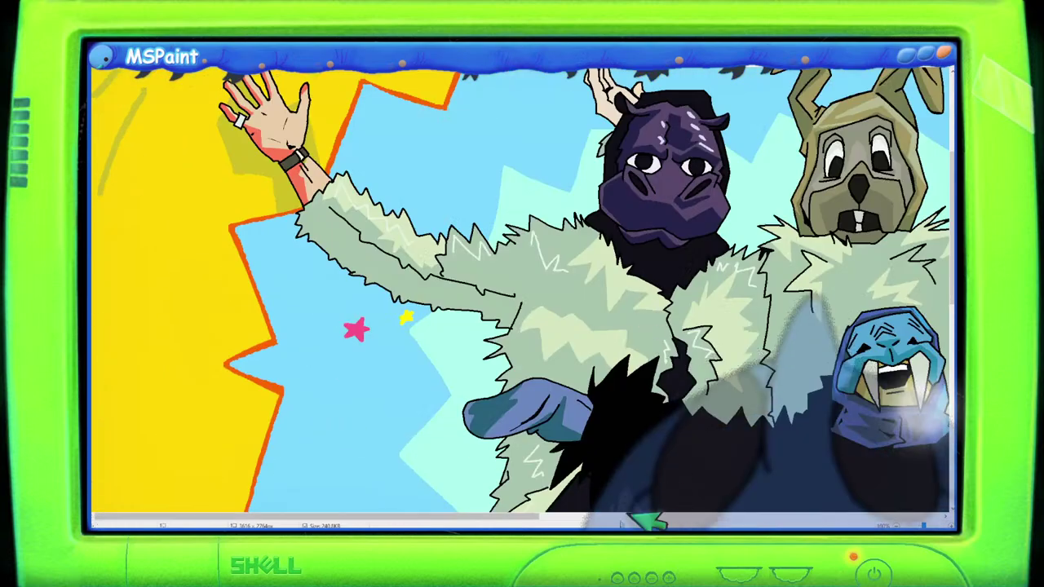
pyautogui.moveTo(548, 523); pyautogui.dragTo(689, 481)
# Step: Open and close the custom colour editor twice, leaving the colour unchanged
pyautogui.click(294, 67)
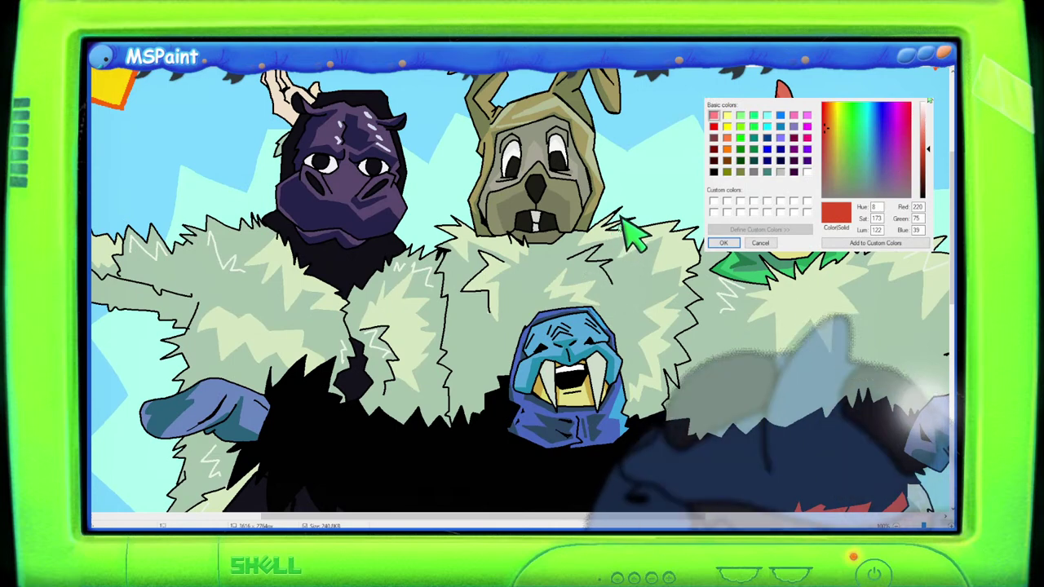
pyautogui.press('Return')
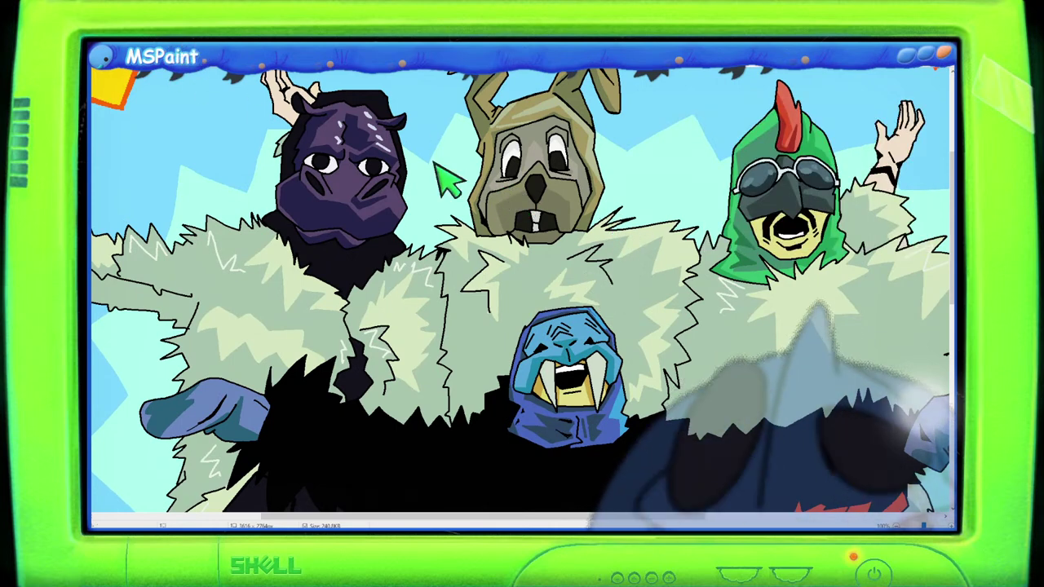
pyautogui.click(272, 52)
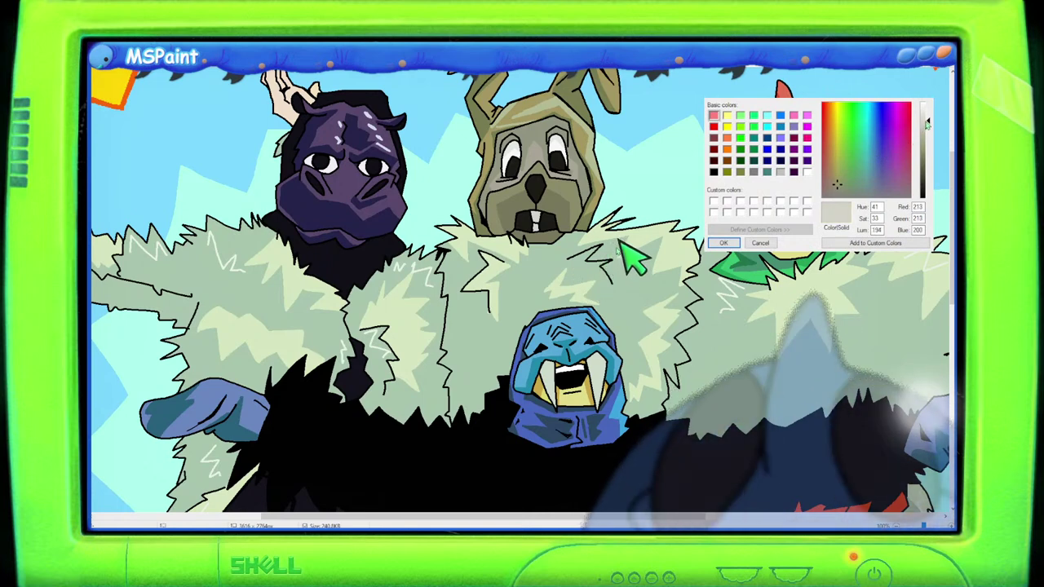
pyautogui.press('Return')
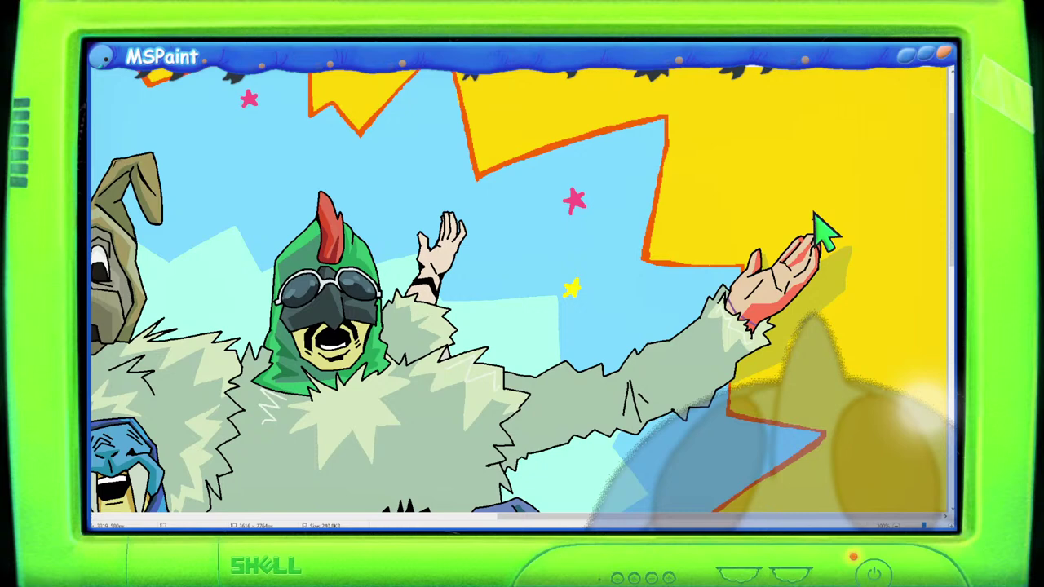
pyautogui.scroll(3, 921, 256)
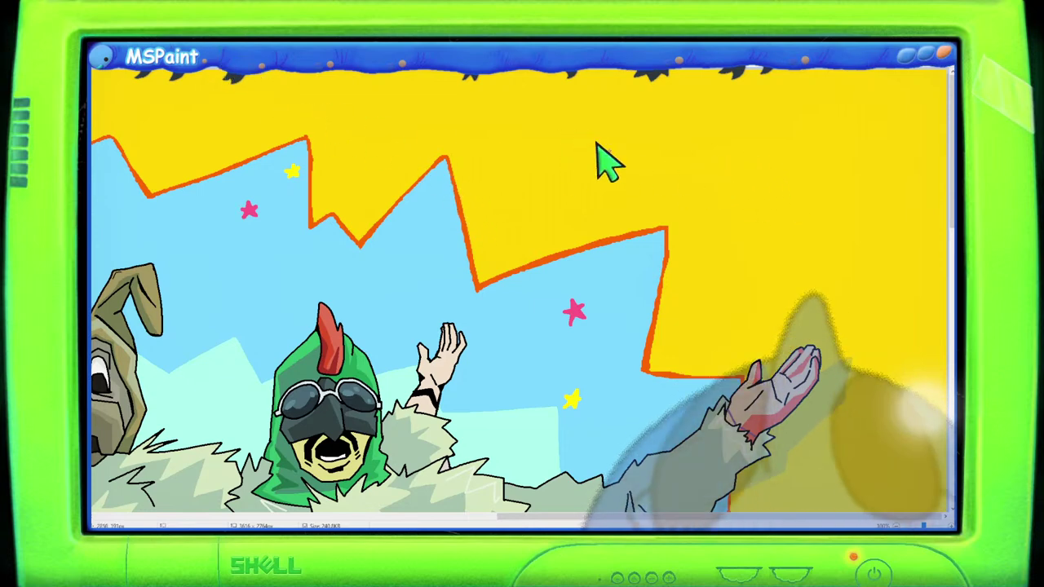
pyautogui.moveTo(653, 122)
pyautogui.mouseDown()
pyautogui.moveTo(664, 112)
pyautogui.moveTo(648, 112)
pyautogui.moveTo(655, 164)
pyautogui.moveTo(683, 214)
pyautogui.moveTo(661, 221)
pyautogui.moveTo(683, 198)
pyautogui.moveTo(623, 156)
pyautogui.moveTo(706, 149)
pyautogui.mouseUp()
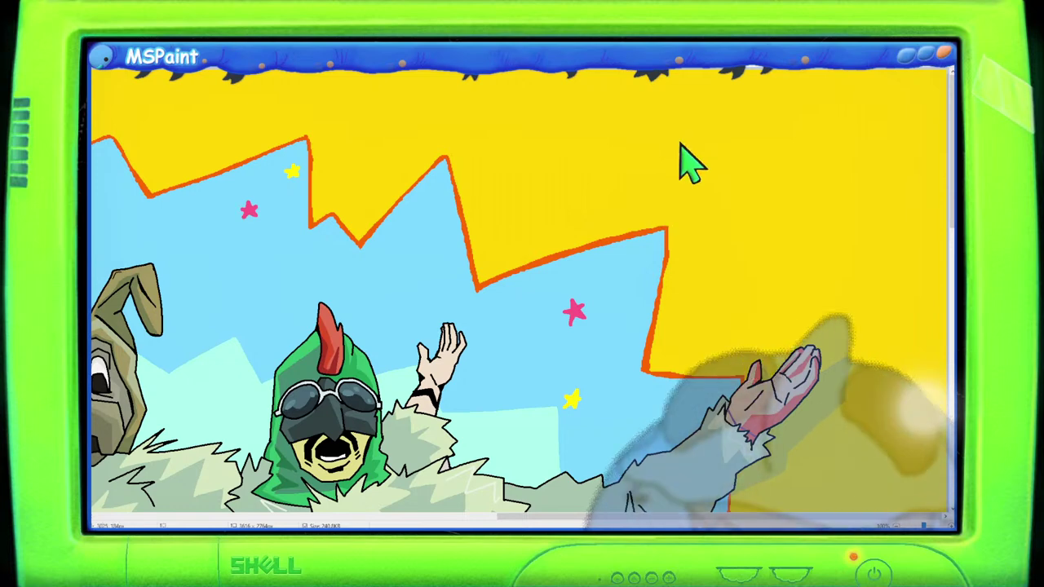
pyautogui.moveTo(682, 116)
pyautogui.mouseDown()
pyautogui.moveTo(677, 148)
pyautogui.moveTo(693, 98)
pyautogui.moveTo(729, 100)
pyautogui.moveTo(726, 89)
pyautogui.moveTo(733, 184)
pyautogui.mouseUp()
pyautogui.hotkey('ctrl', 'z')
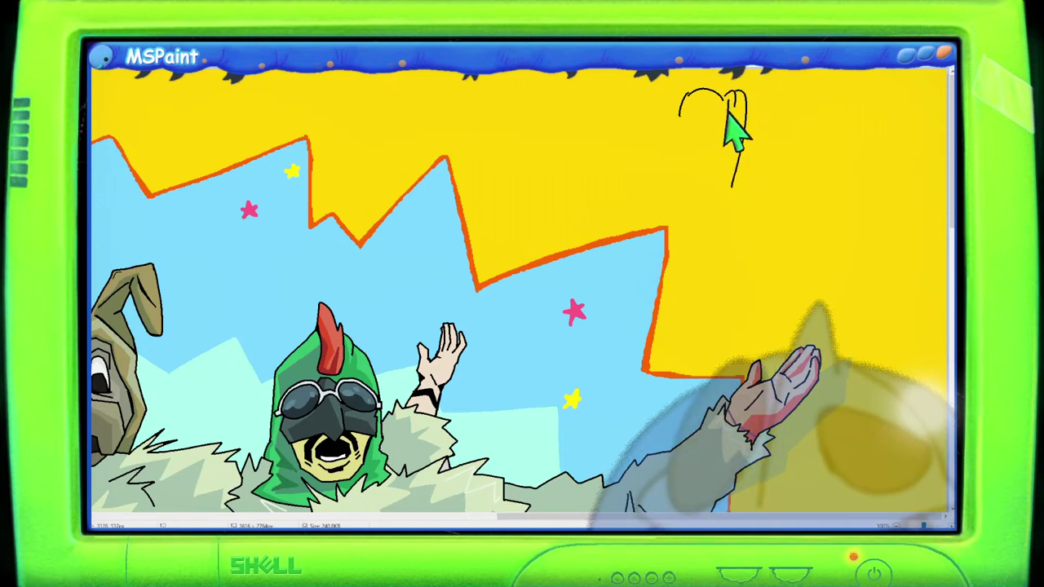
pyautogui.moveTo(725, 116)
pyautogui.mouseDown()
pyautogui.moveTo(734, 142)
pyautogui.moveTo(681, 107)
pyautogui.moveTo(684, 140)
pyautogui.moveTo(682, 110)
pyautogui.moveTo(689, 139)
pyautogui.moveTo(682, 123)
pyautogui.moveTo(704, 130)
pyautogui.moveTo(693, 139)
pyautogui.moveTo(710, 133)
pyautogui.moveTo(675, 153)
pyautogui.moveTo(702, 162)
pyautogui.mouseUp()
pyautogui.moveTo(682, 202); pyautogui.dragTo(625, 302)
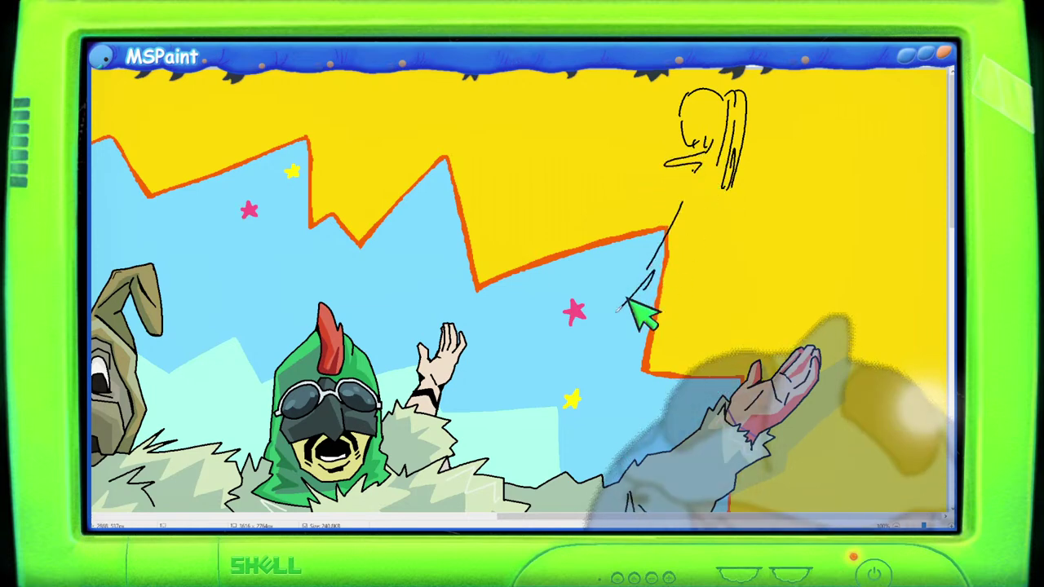
pyautogui.hotkey('ctrl', 'z')
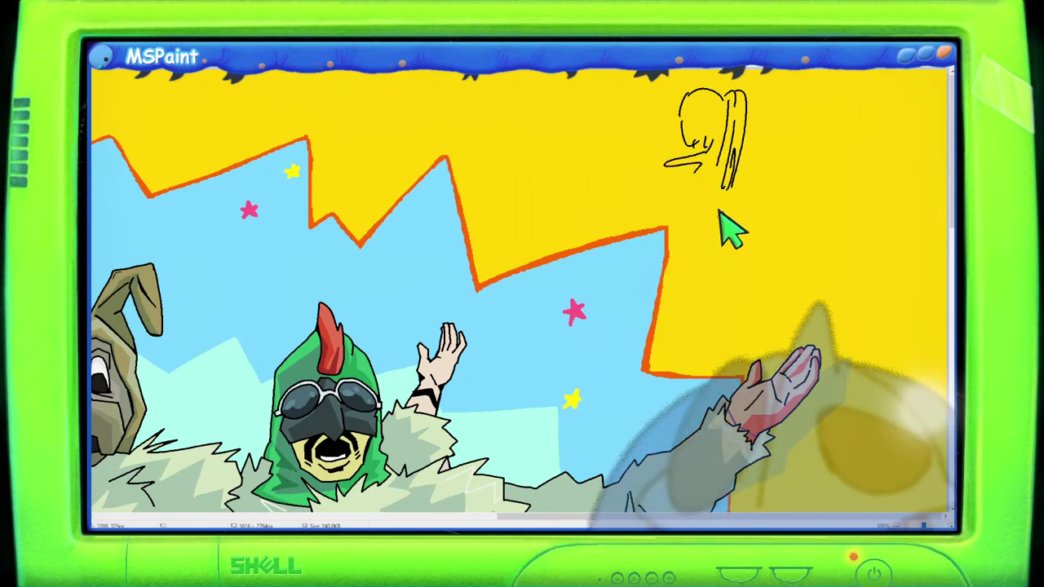
pyautogui.hotkey('ctrl', 'z')
pyautogui.hotkey('ctrl', 'z')
pyautogui.hotkey('ctrl', 'z')
pyautogui.hotkey('ctrl', 'z')
pyautogui.hotkey('ctrl', 'z')
pyautogui.hotkey('ctrl', 'z')
pyautogui.hotkey('ctrl', 'z')
pyautogui.hotkey('ctrl', 'z')
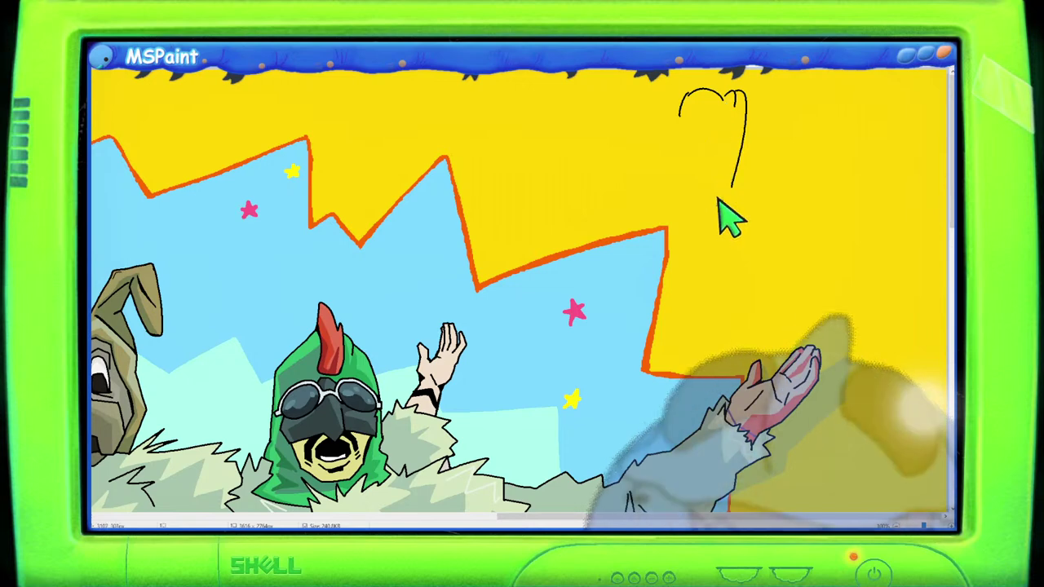
pyautogui.hotkey('ctrl', 'z')
pyautogui.hotkey('ctrl', 'z')
pyautogui.hotkey('ctrl', 'z')
pyautogui.hotkey('ctrl', 'z')
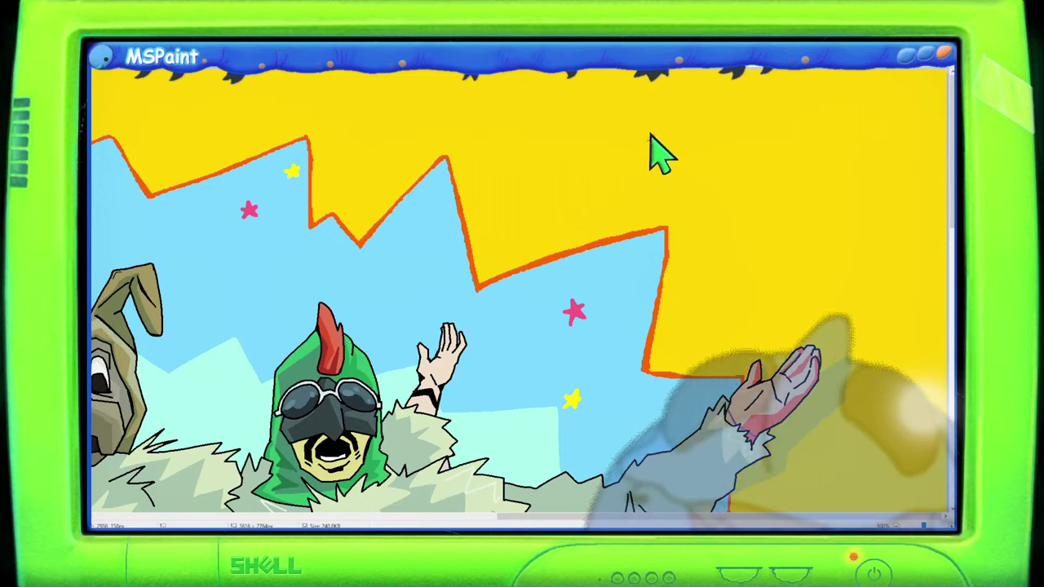
pyautogui.moveTo(658, 129); pyautogui.dragTo(718, 114)
pyautogui.moveTo(660, 131); pyautogui.dragTo(666, 193)
pyautogui.moveTo(718, 115); pyautogui.dragTo(699, 187)
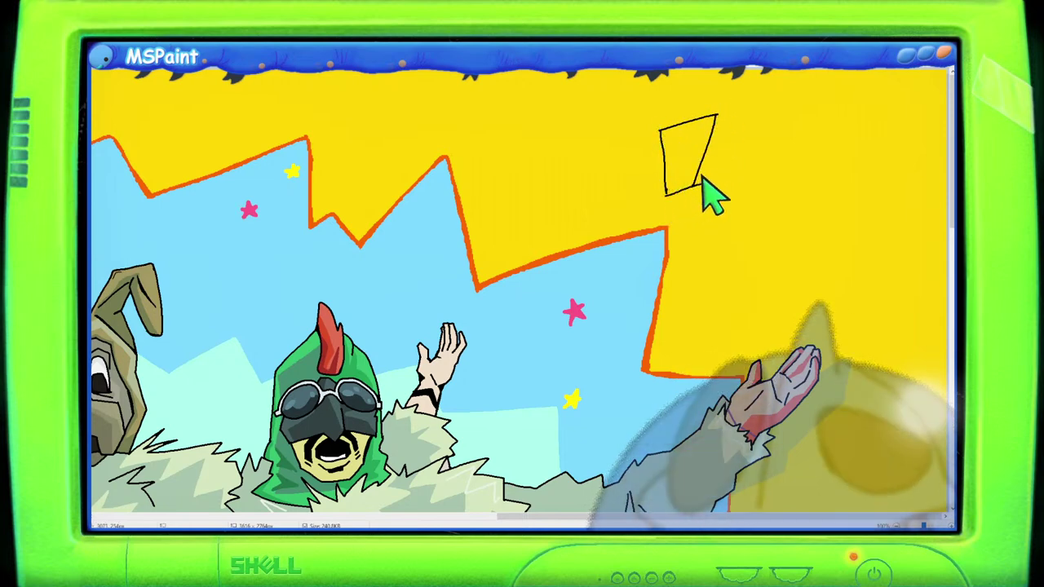
pyautogui.hotkey('ctrl', 'z')
pyautogui.hotkey('ctrl', 'z')
pyautogui.hotkey('ctrl', 'z')
pyautogui.hotkey('ctrl', 'z')
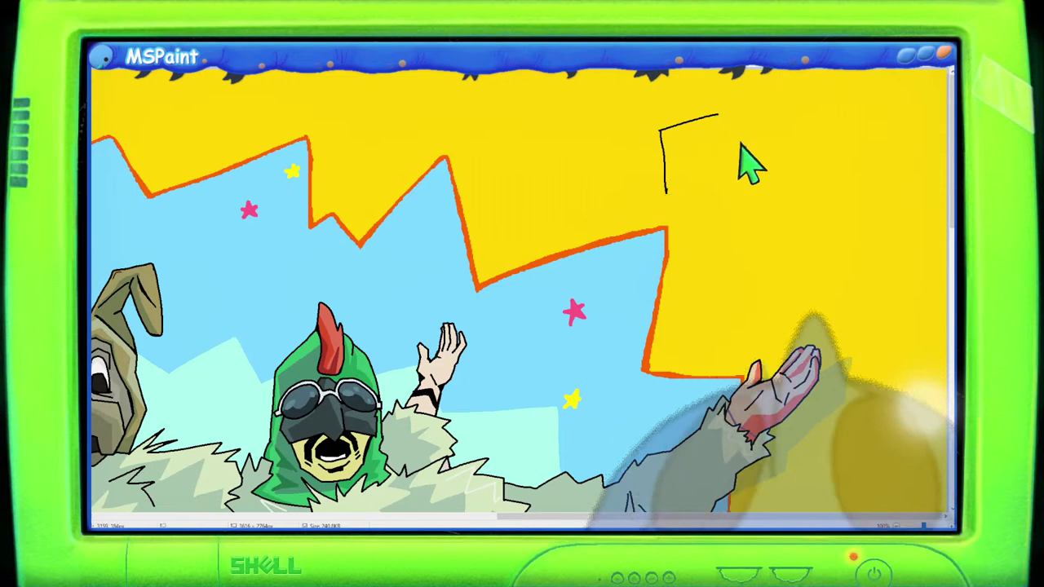
pyautogui.moveTo(724, 133)
pyautogui.mouseDown()
pyautogui.moveTo(727, 149)
pyautogui.moveTo(715, 131)
pyautogui.moveTo(733, 131)
pyautogui.mouseUp()
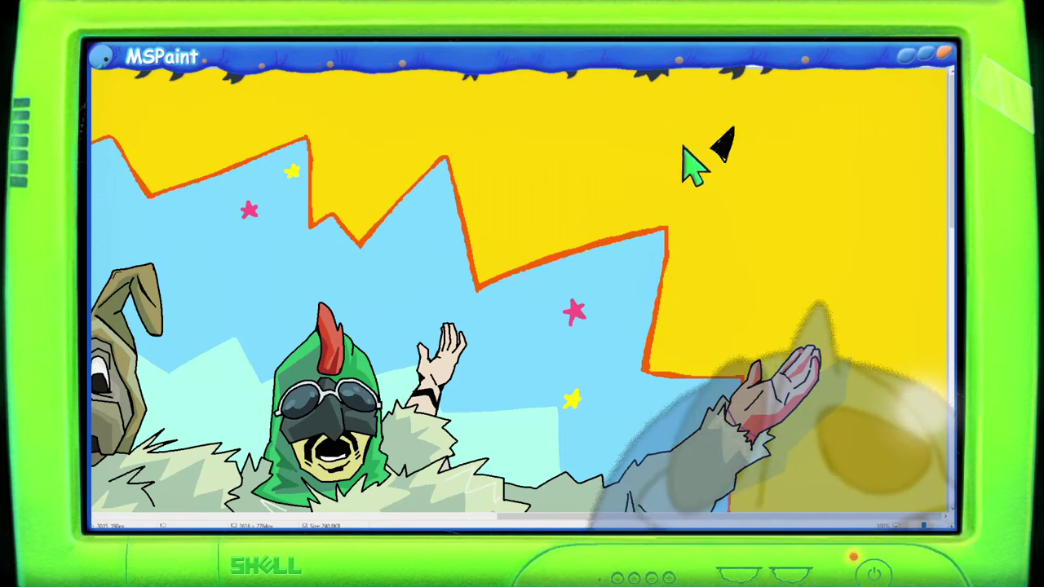
pyautogui.moveTo(690, 130); pyautogui.dragTo(700, 140)
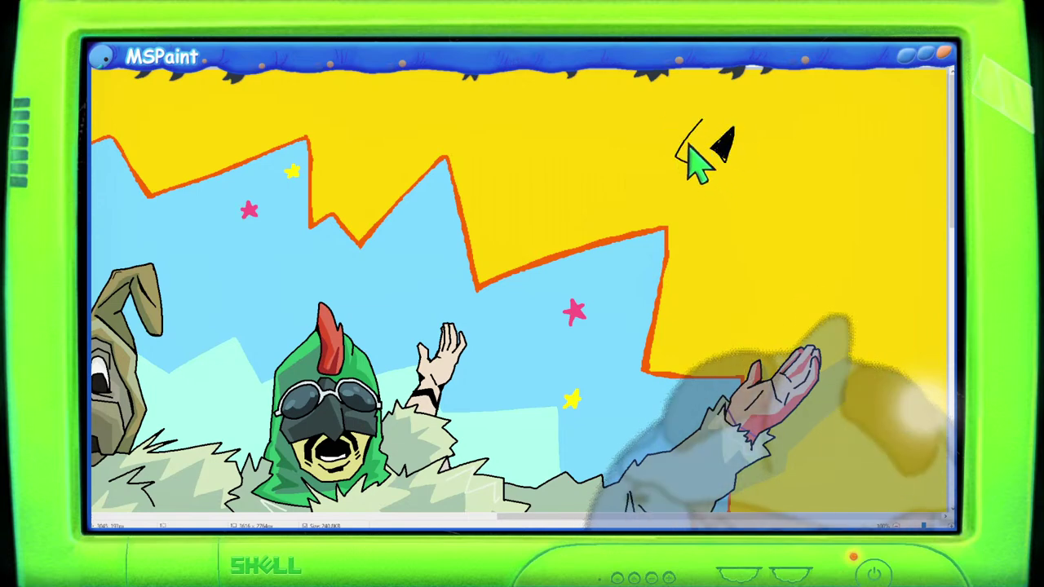
pyautogui.hotkey('ctrl', 'z')
pyautogui.hotkey('ctrl', 'z')
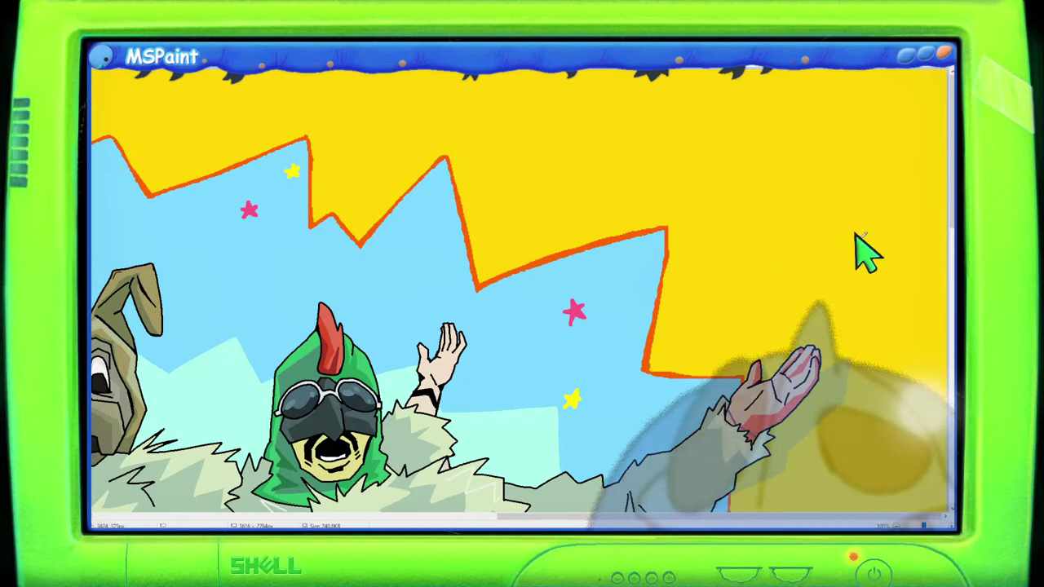
# Step: Scroll the poster to bring the rabbit and rooster figures into view
pyautogui.scroll(-4, 946, 261)
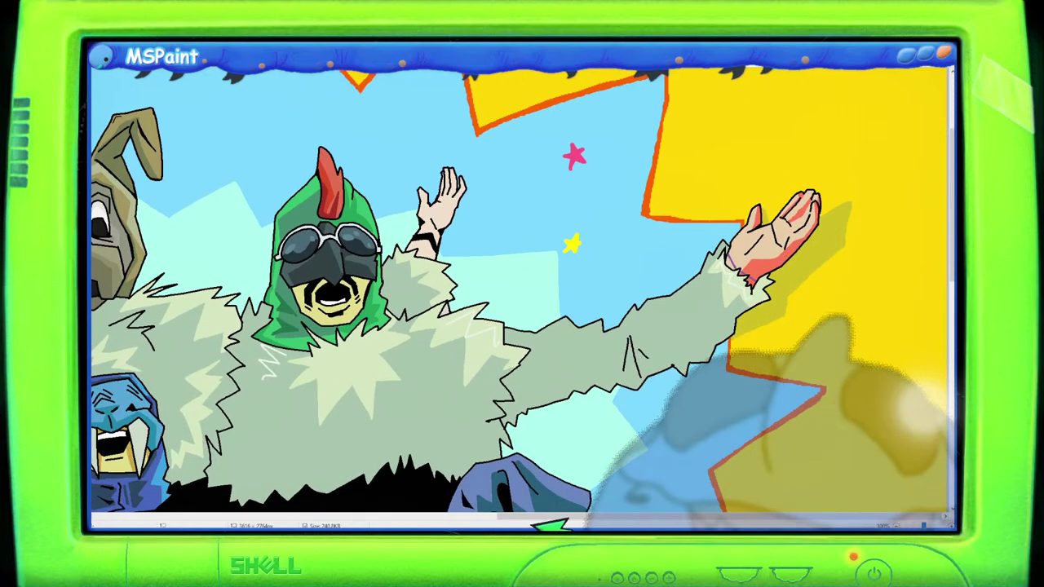
pyautogui.moveTo(548, 509); pyautogui.dragTo(304, 467)
pyautogui.scroll(-2, 346, 461)
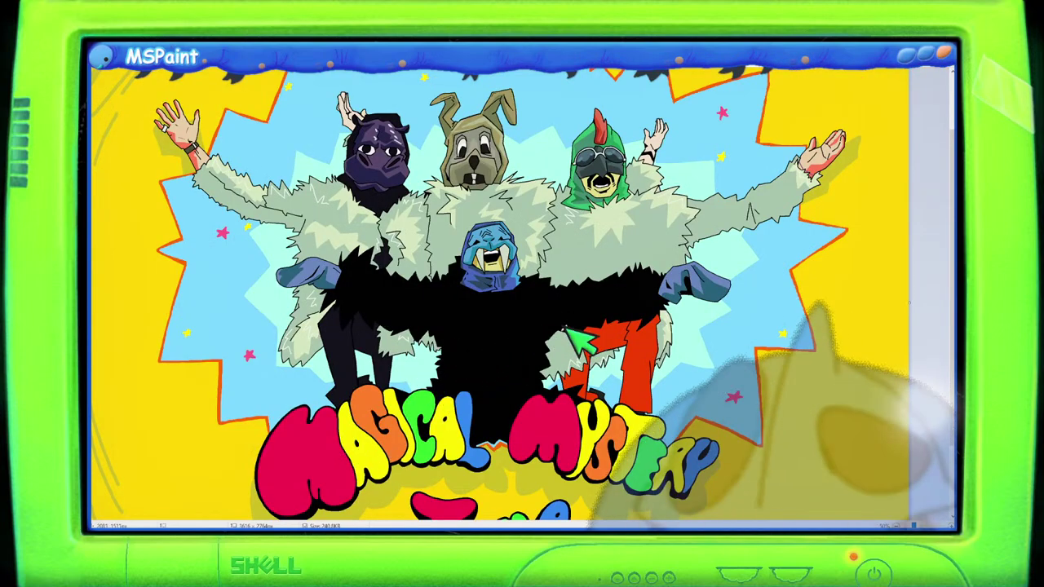
pyautogui.scroll(2, 571, 341)
pyautogui.click(553, 521)
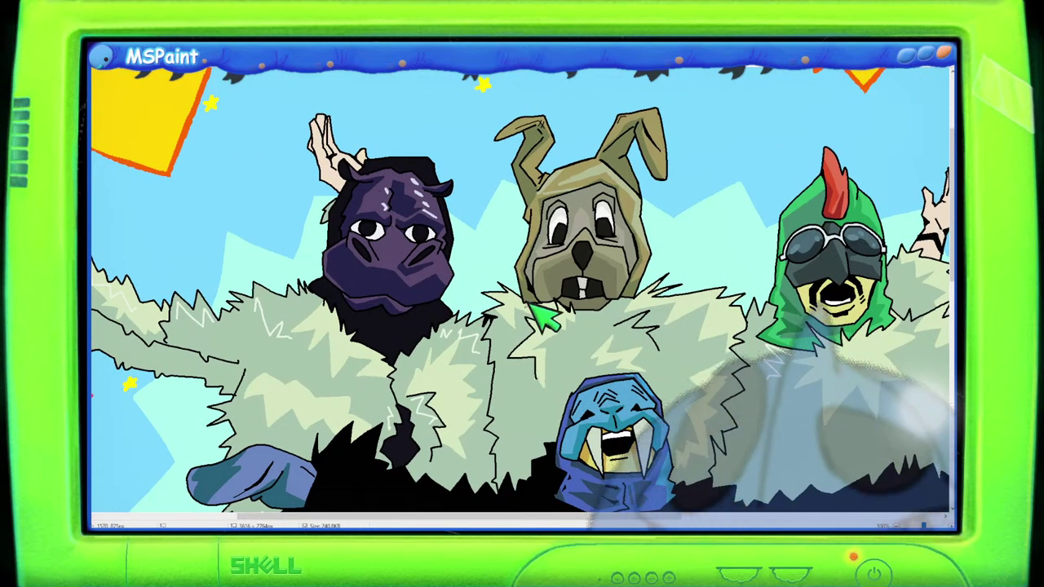
pyautogui.scroll(-1, 538, 309)
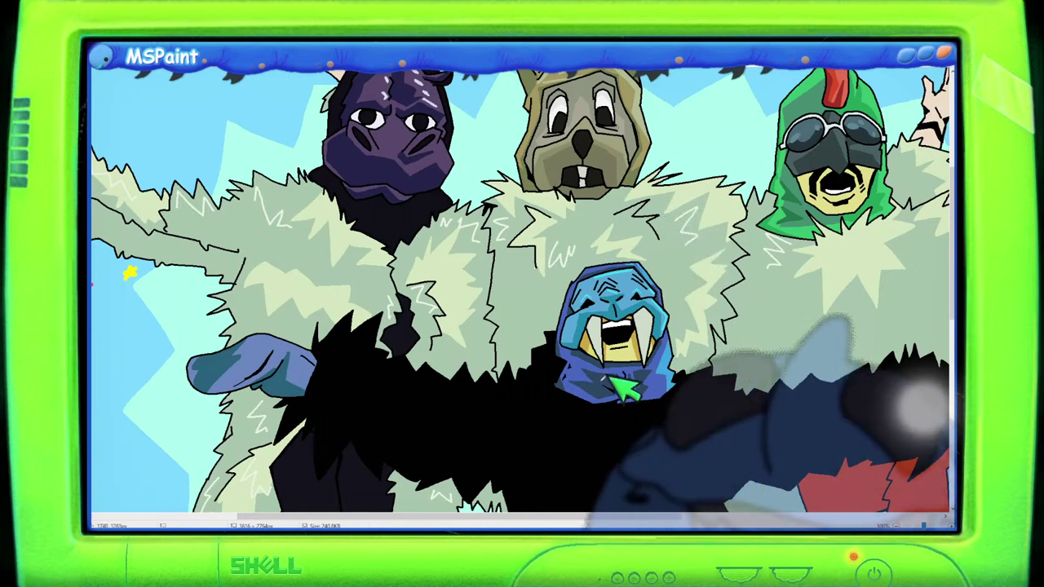
# Step: Brush light zigzag fur highlights along the goggled figure's outstretched arm
pyautogui.moveTo(514, 517); pyautogui.dragTo(645, 507)
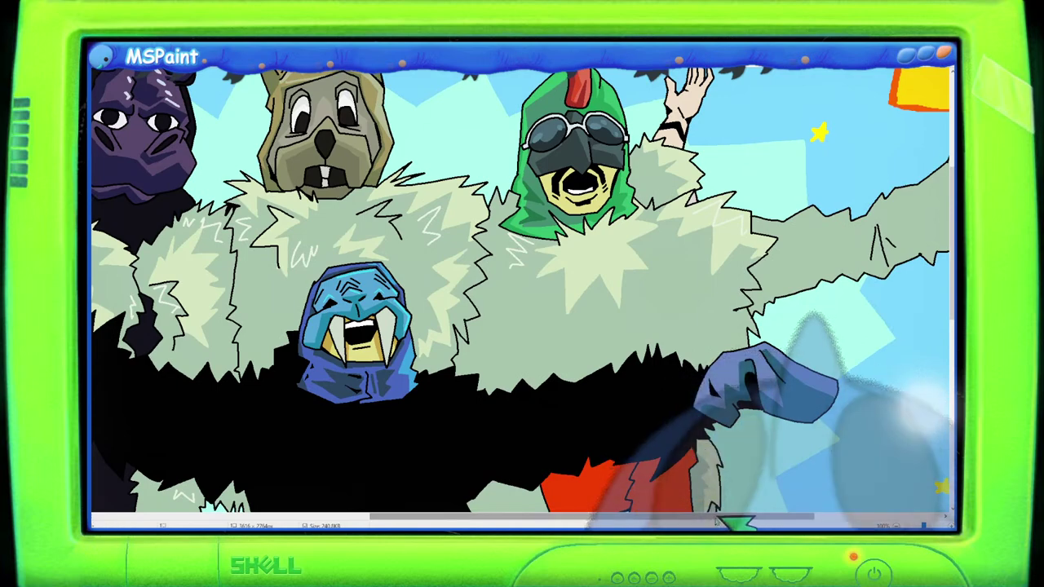
pyautogui.moveTo(726, 510); pyautogui.dragTo(816, 514)
pyautogui.moveTo(568, 233); pyautogui.dragTo(608, 235)
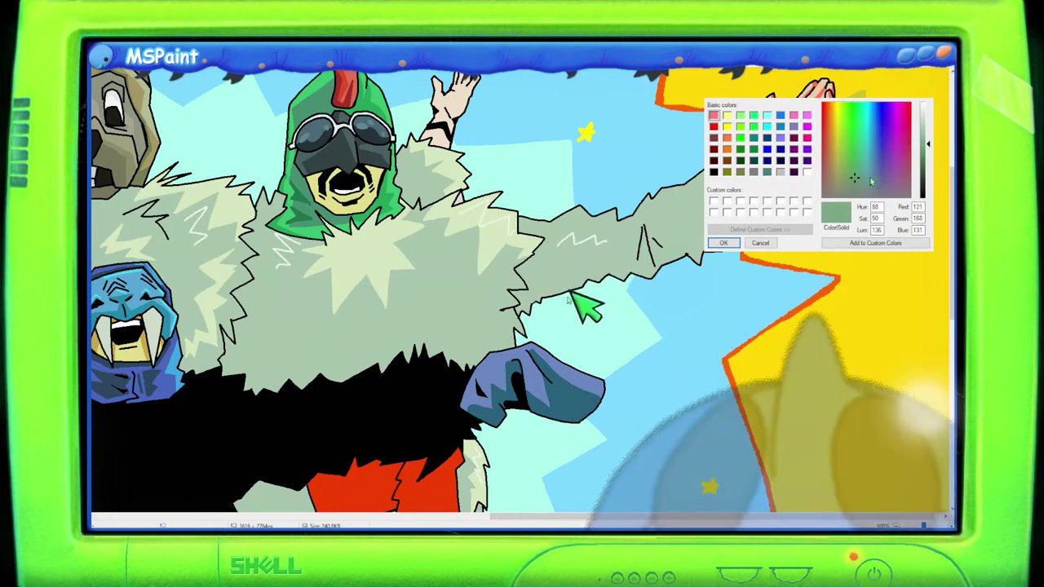
# Step: Mix a bluer, darker grey-green in Edit Colors and accept it as the working colour
pyautogui.click(860, 181)
pyautogui.click(923, 152)
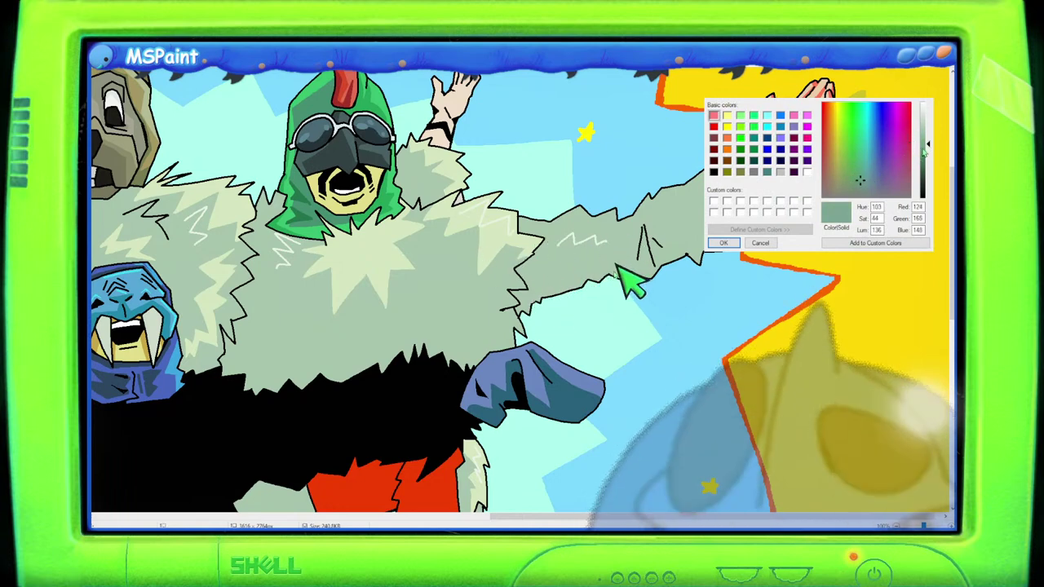
pyautogui.click(724, 244)
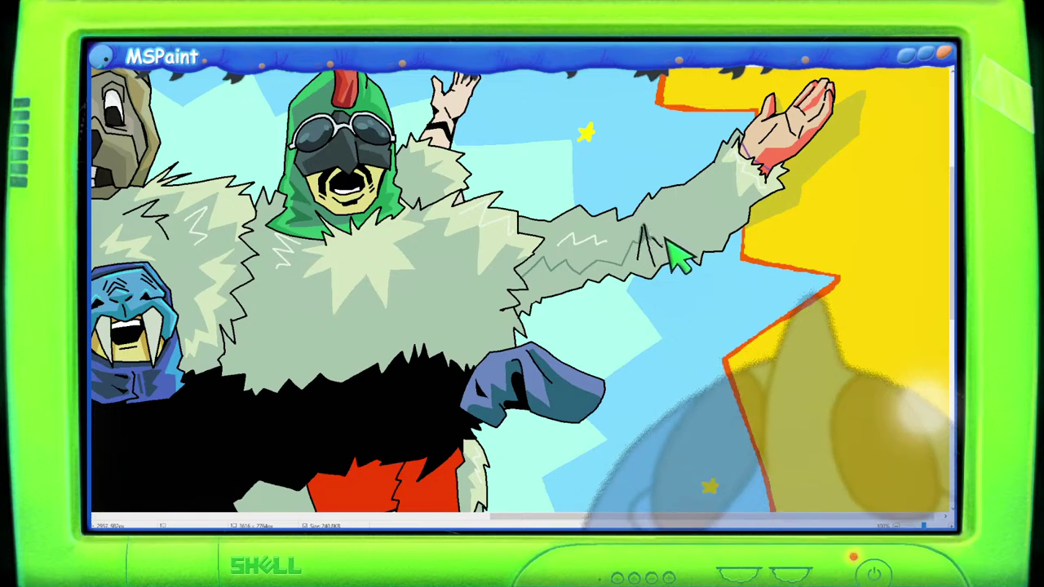
# Step: Brush a thin fur line up the outstretched arm and fill the upper arm with darker grey-green
pyautogui.moveTo(667, 241)
pyautogui.mouseDown()
pyautogui.moveTo(691, 200)
pyautogui.moveTo(696, 216)
pyautogui.moveTo(742, 181)
pyautogui.mouseUp()
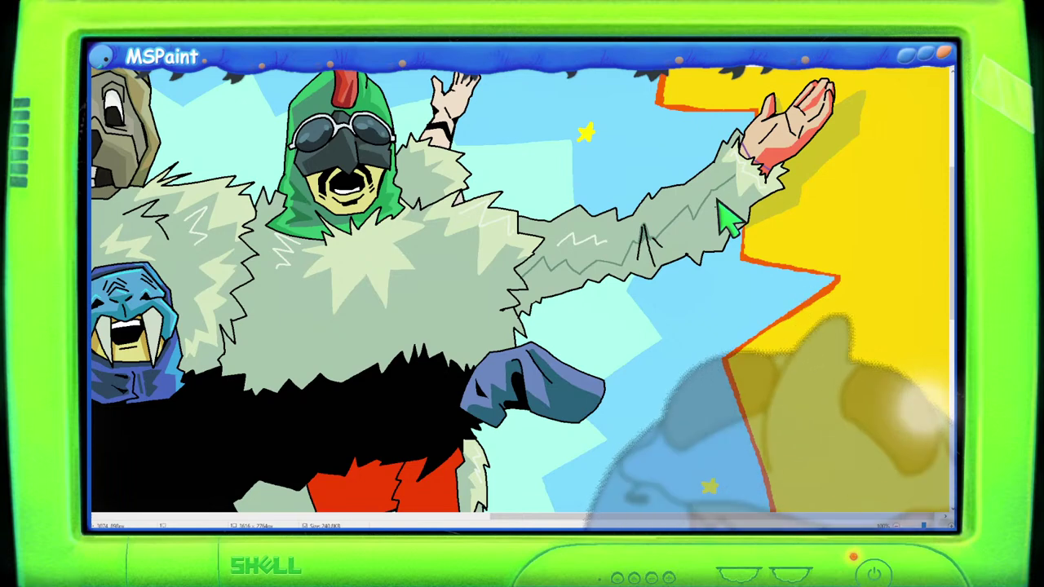
pyautogui.click(643, 261)
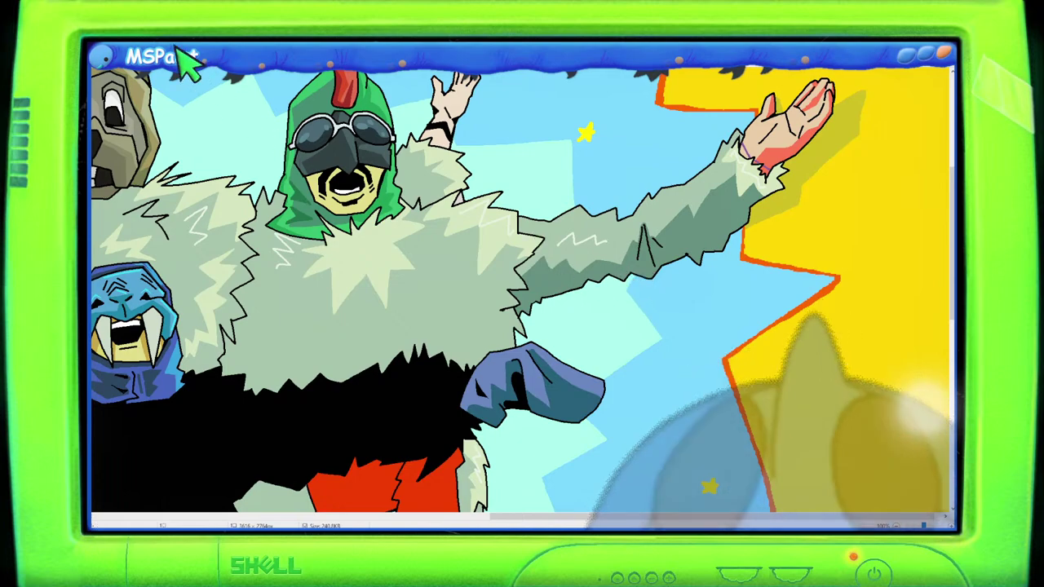
pyautogui.moveTo(951, 217); pyautogui.dragTo(951, 278)
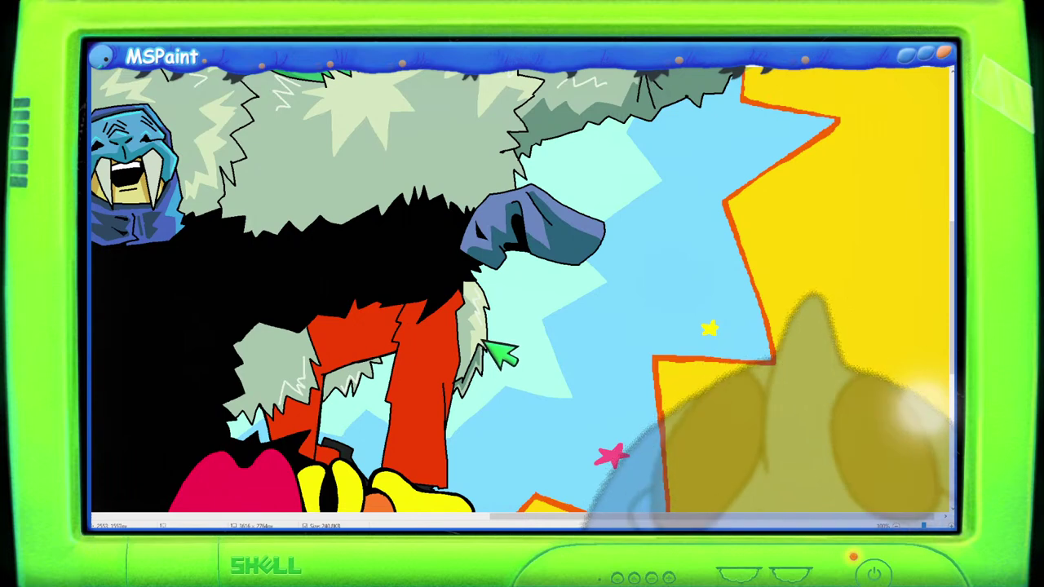
pyautogui.moveTo(531, 515); pyautogui.dragTo(472, 515)
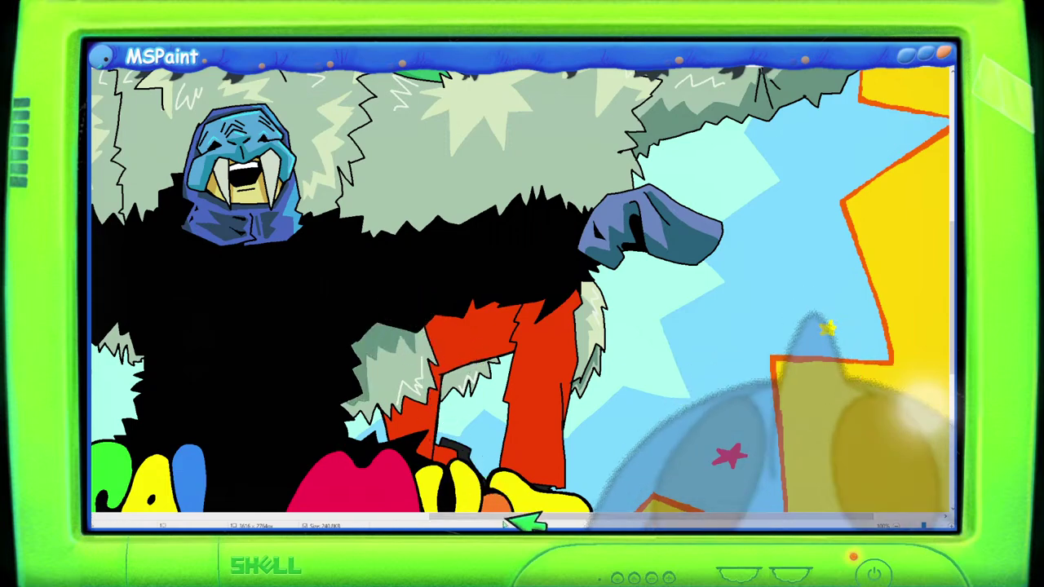
pyautogui.moveTo(514, 518); pyautogui.dragTo(373, 511)
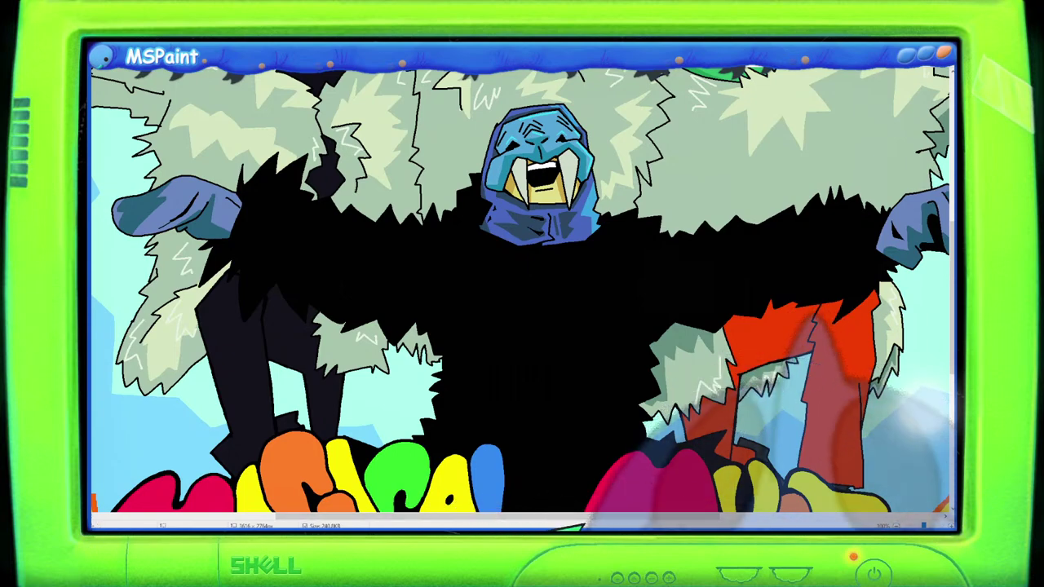
pyautogui.moveTo(571, 522); pyautogui.dragTo(397, 512)
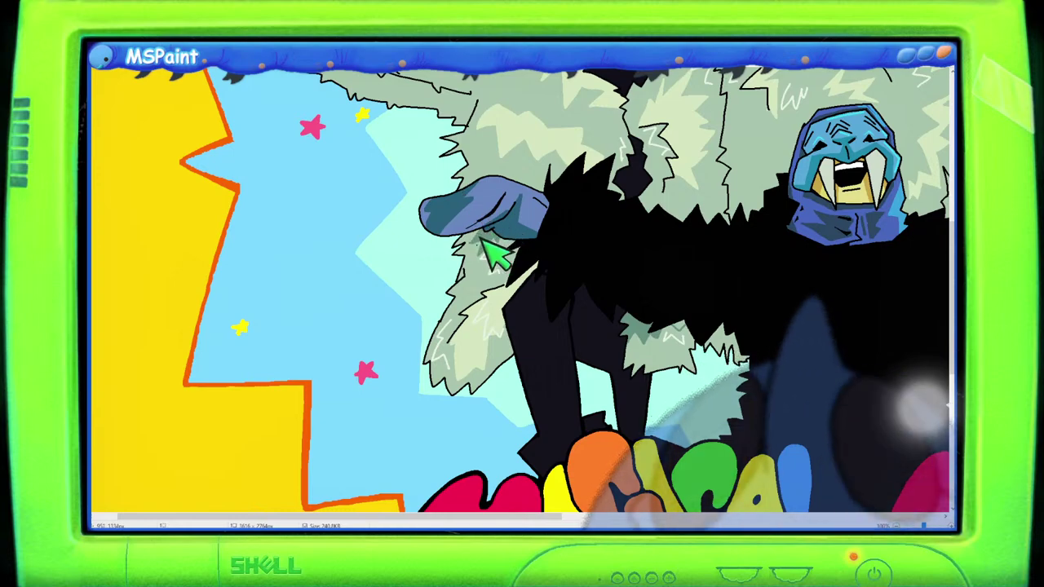
pyautogui.scroll(1, 914, 270)
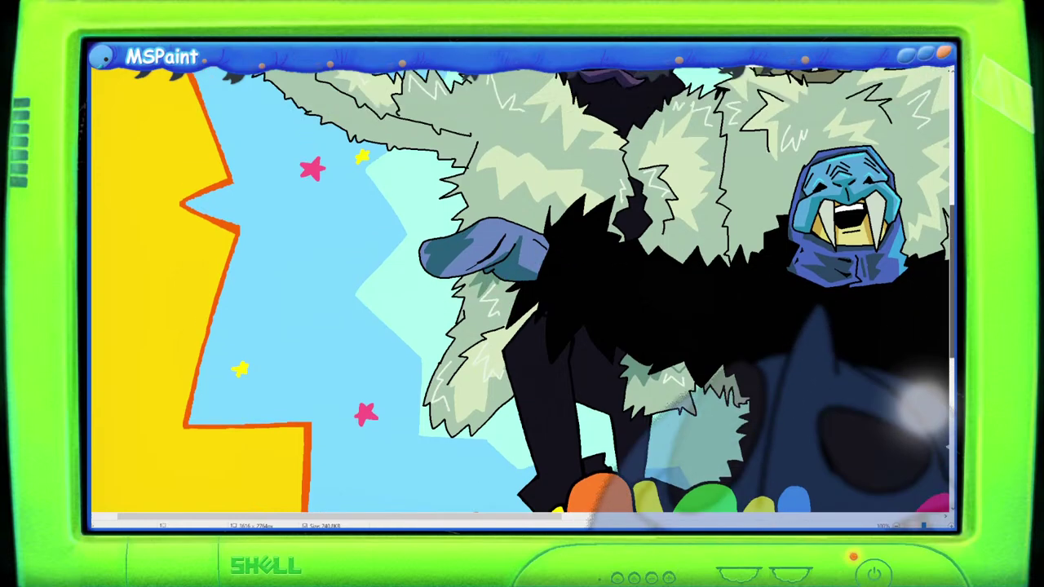
pyautogui.scroll(3, 914, 271)
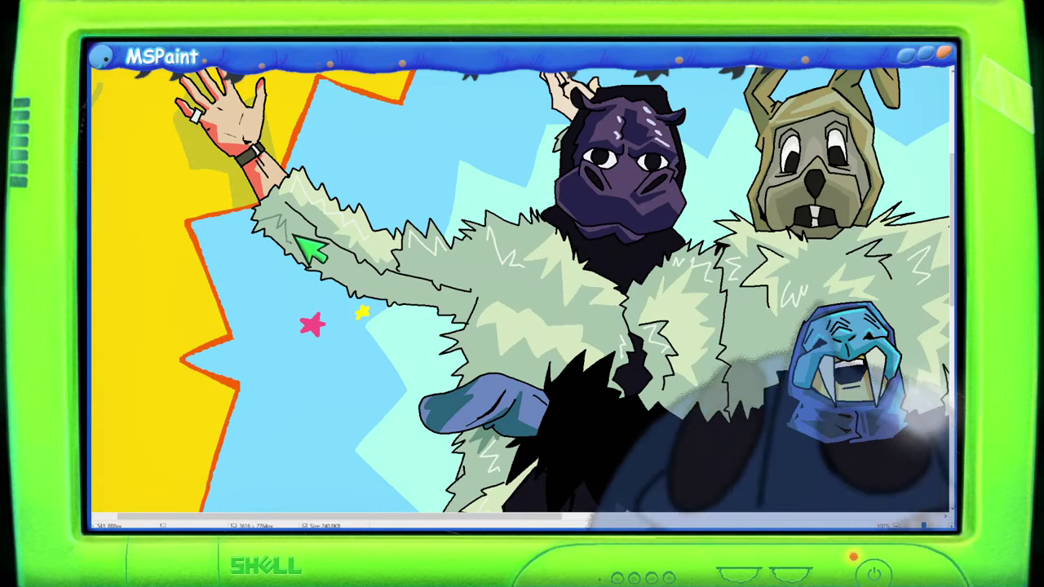
# Step: Brush a thin grey fur line along the purple-masked figure's raised arm, then check the other figures
pyautogui.moveTo(327, 260)
pyautogui.mouseDown()
pyautogui.moveTo(352, 271)
pyautogui.moveTo(390, 287)
pyautogui.mouseUp()
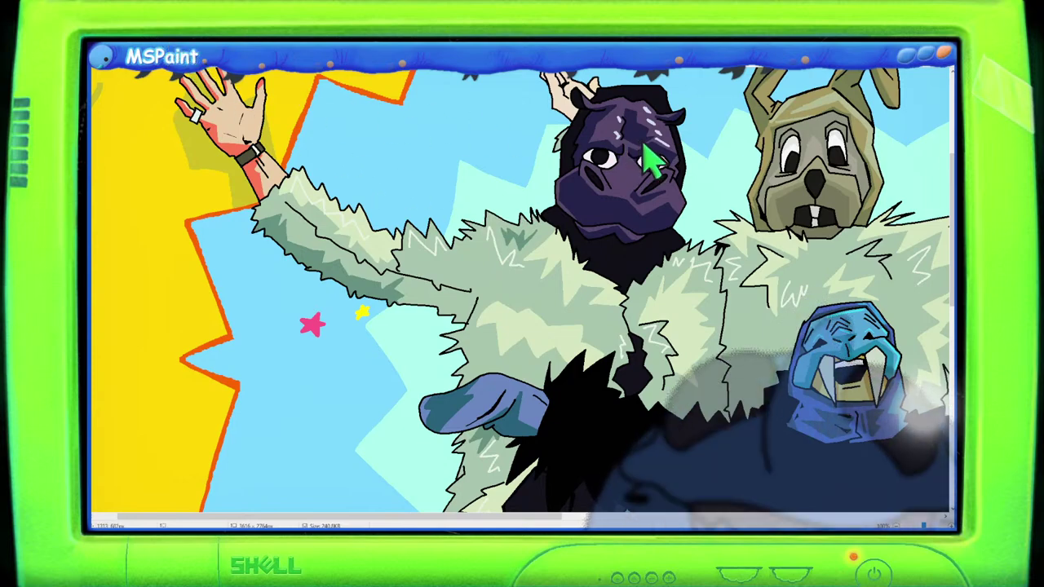
pyautogui.moveTo(951, 218)
pyautogui.mouseDown()
pyautogui.moveTo(950, 245)
pyautogui.moveTo(951, 232)
pyautogui.moveTo(800, 242)
pyautogui.mouseUp()
pyautogui.moveTo(506, 521); pyautogui.dragTo(620, 522)
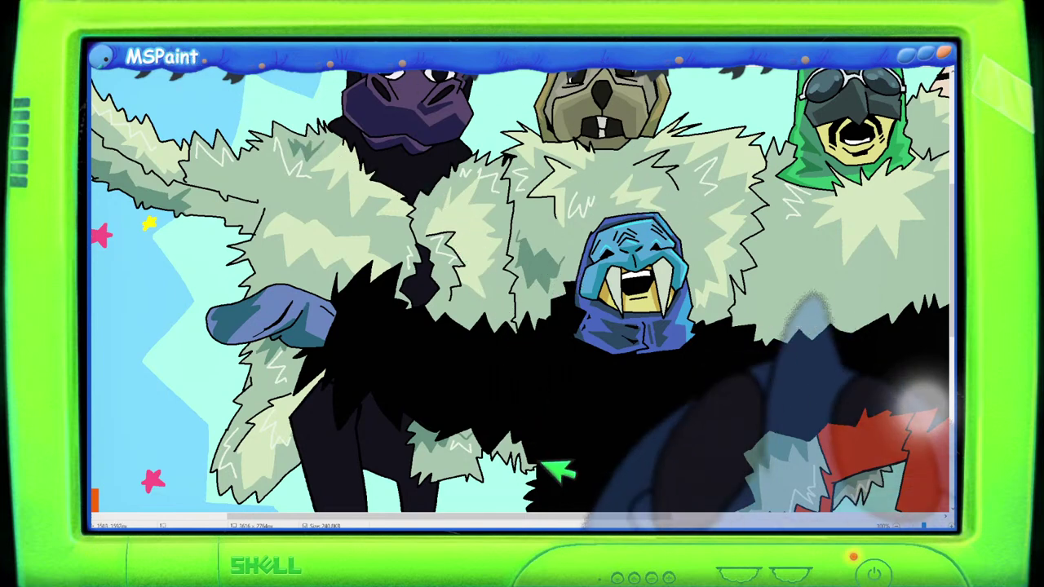
pyautogui.moveTo(599, 524)
pyautogui.mouseDown()
pyautogui.moveTo(595, 508)
pyautogui.moveTo(466, 415)
pyautogui.mouseUp()
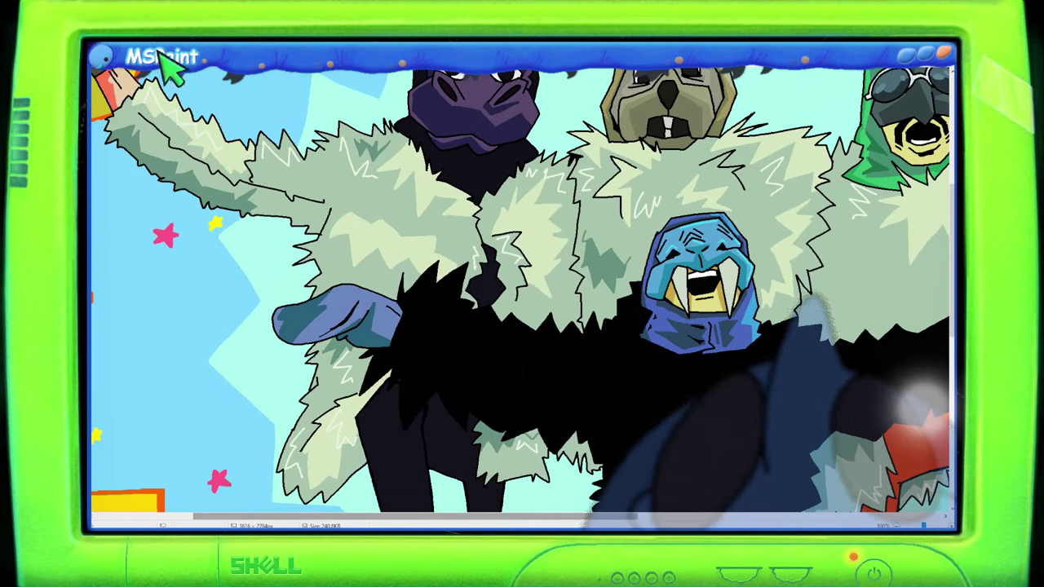
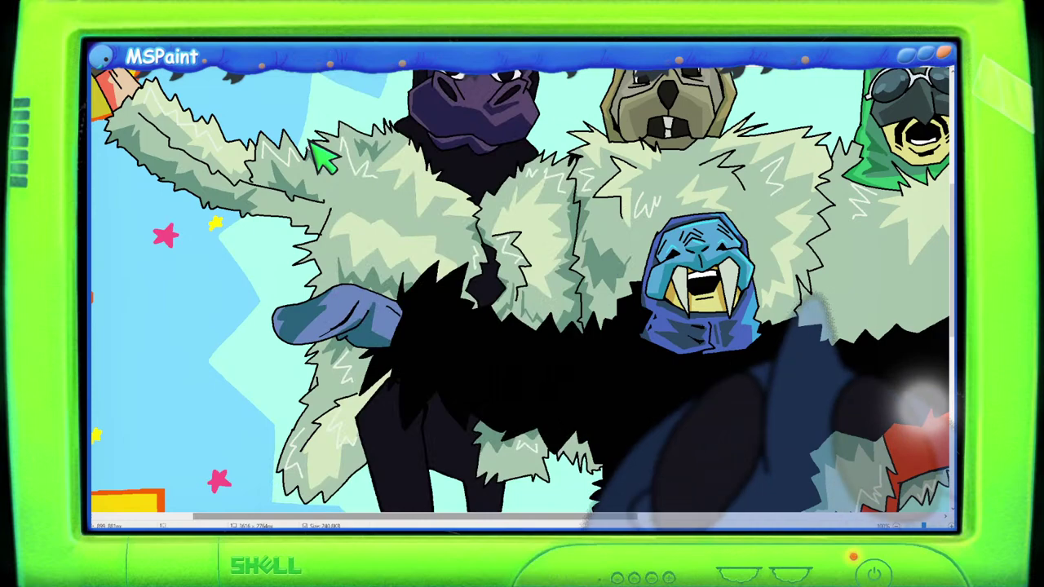
# Step: Mix a warm orange-tan paint colour (Red 204, Green 138, Blue 66) in Edit Colors
pyautogui.scroll(3, 338, 220)
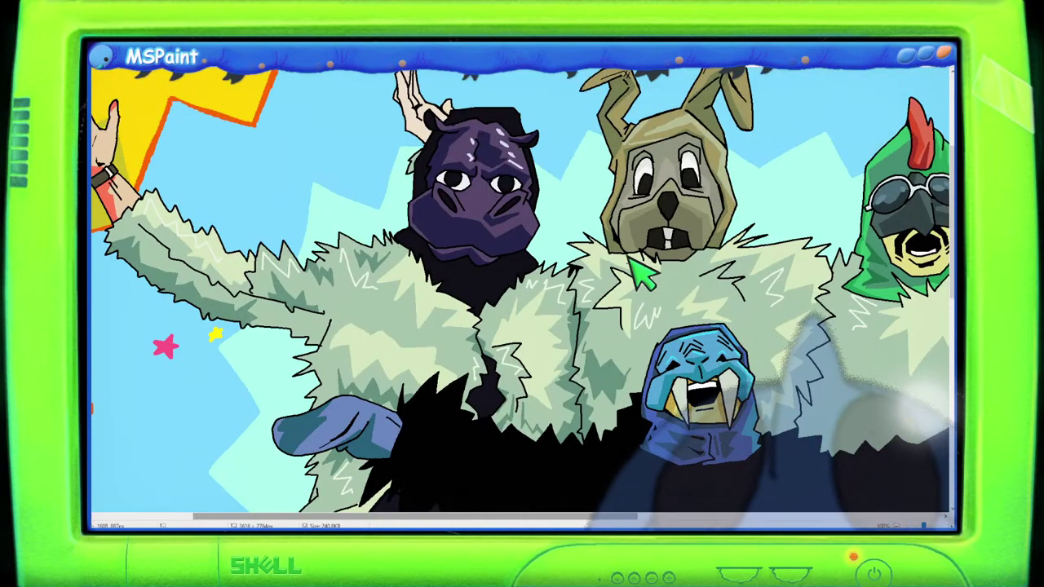
pyautogui.scroll(-5, 653, 310)
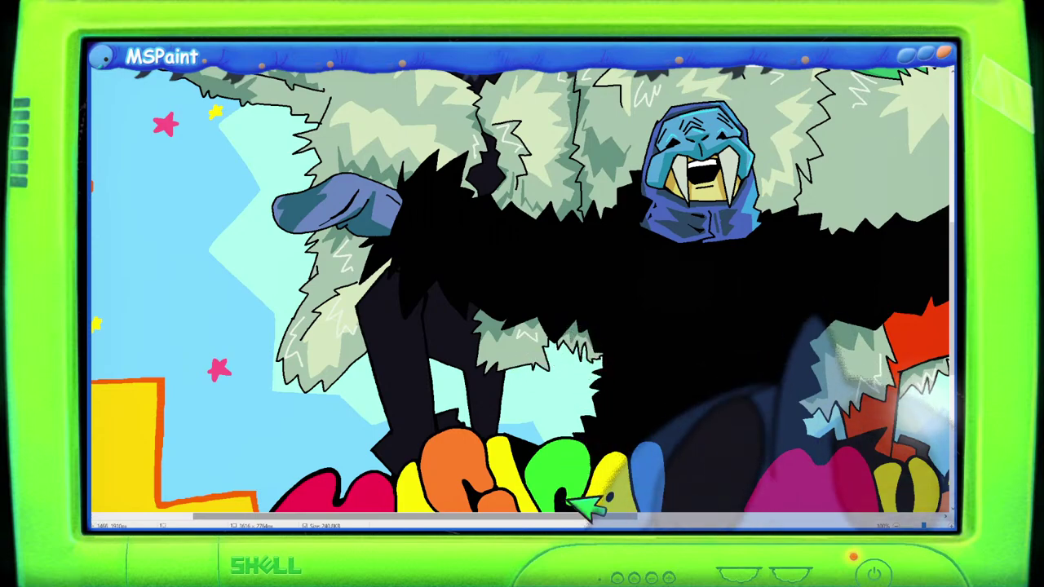
pyautogui.moveTo(603, 516); pyautogui.dragTo(714, 522)
pyautogui.scroll(3, 714, 520)
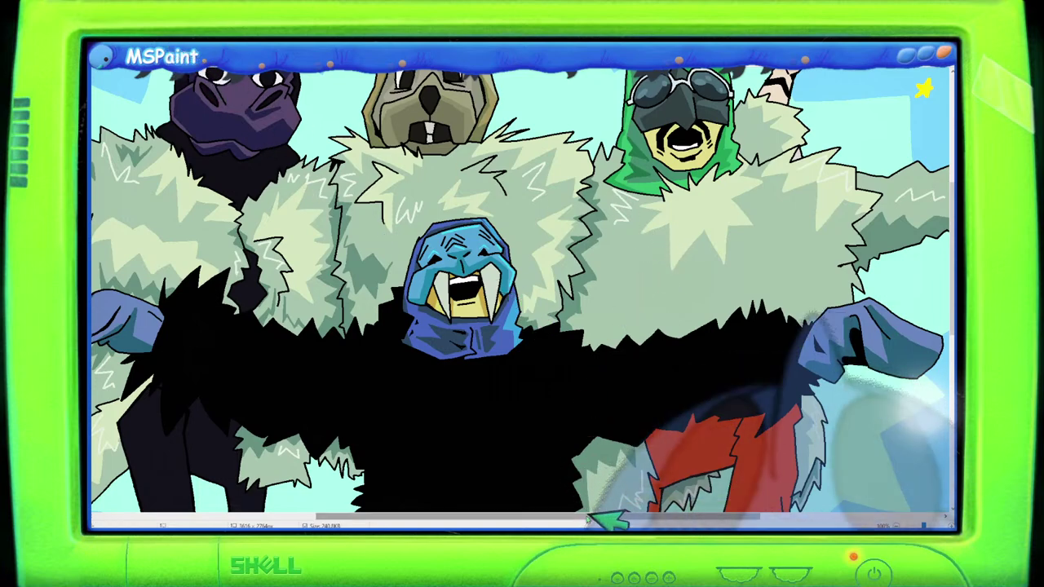
pyautogui.moveTo(571, 516); pyautogui.dragTo(682, 515)
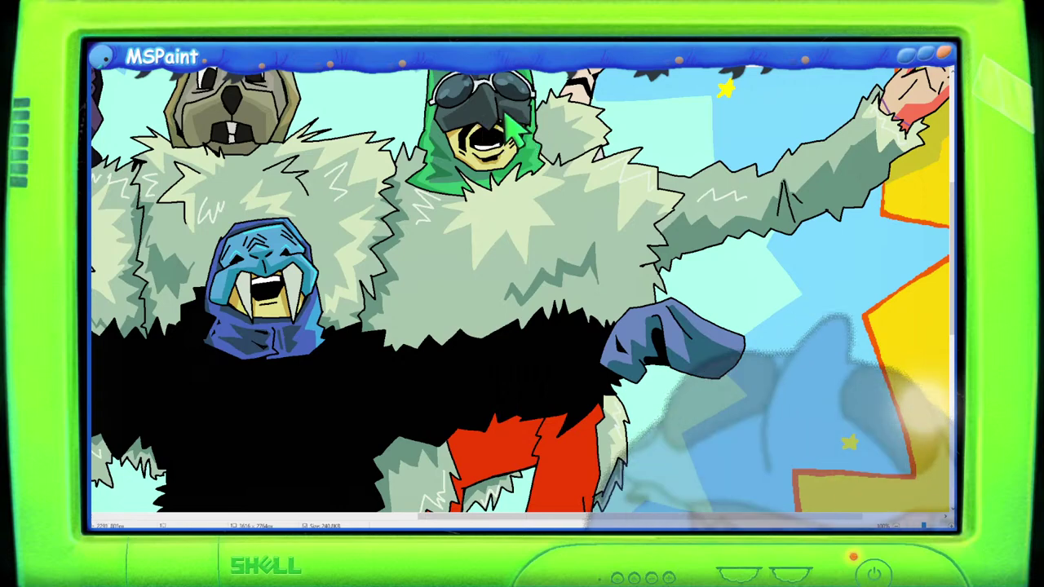
pyautogui.scroll(3, 561, 155)
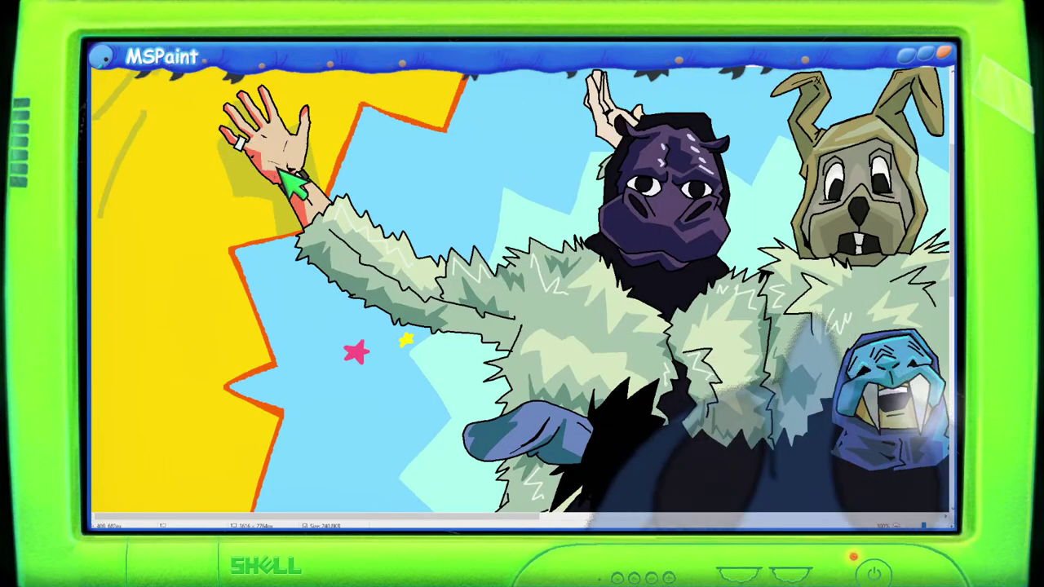
pyautogui.moveTo(536, 517); pyautogui.dragTo(849, 502)
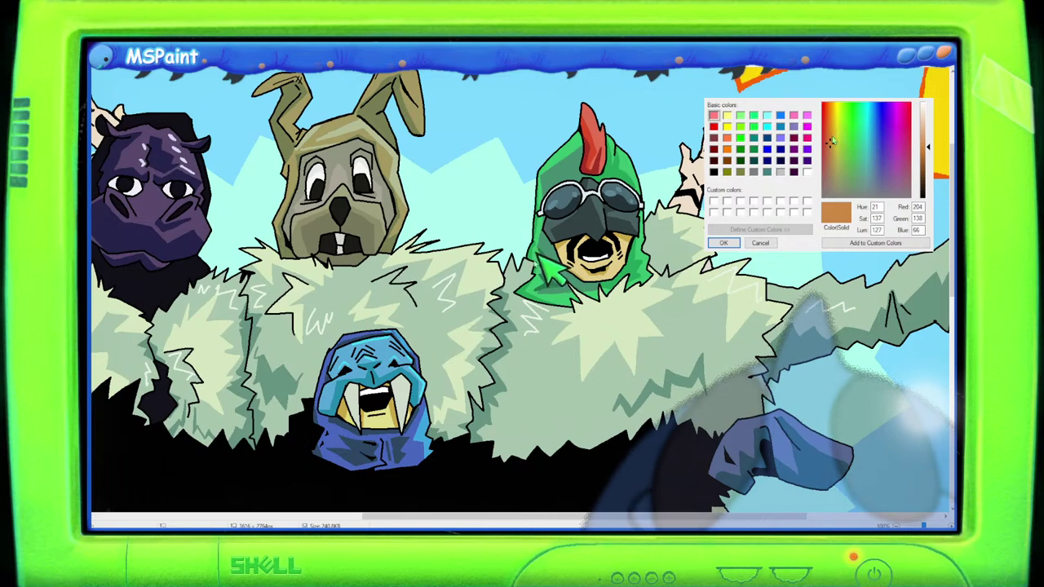
pyautogui.moveTo(829, 143); pyautogui.dragTo(828, 131)
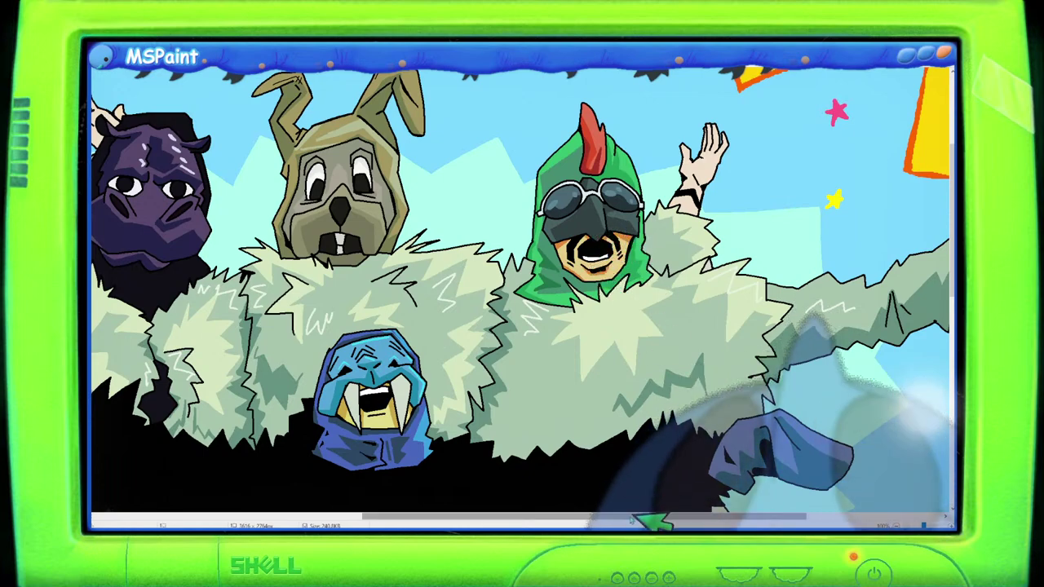
pyautogui.moveTo(644, 521); pyautogui.dragTo(846, 517)
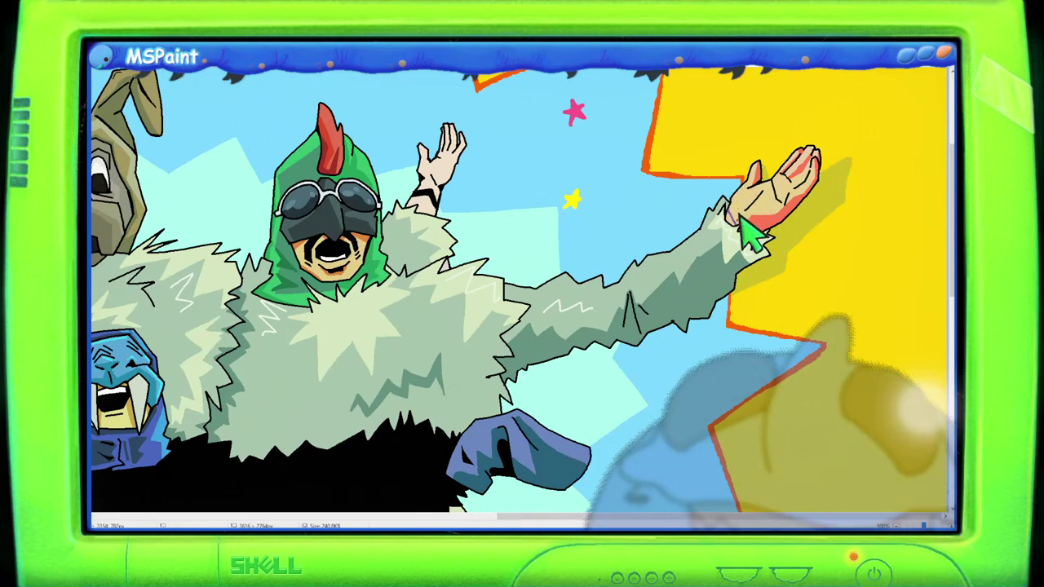
pyautogui.scroll(-1, 633, 230)
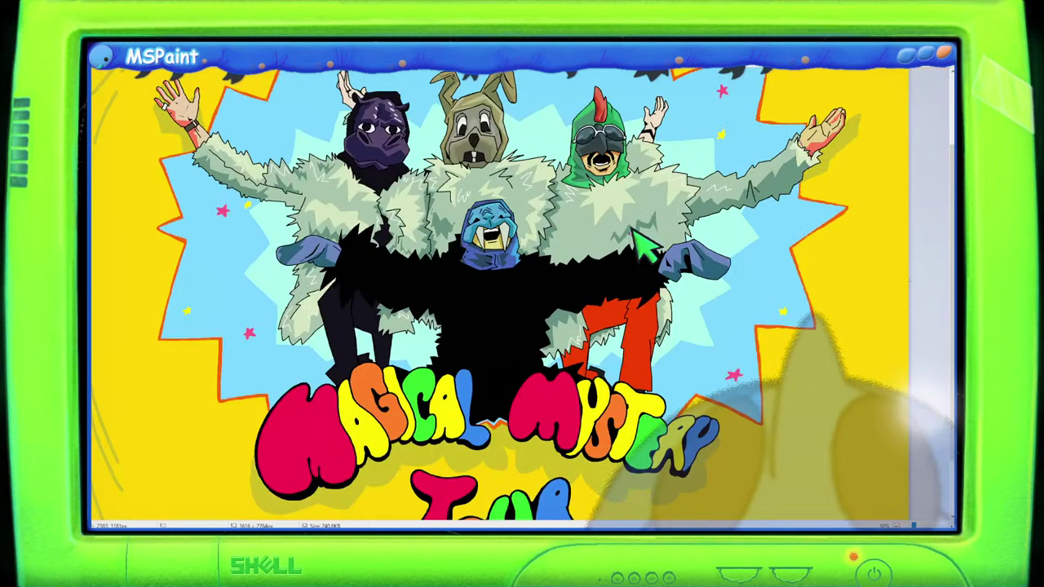
pyautogui.scroll(1, 709, 241)
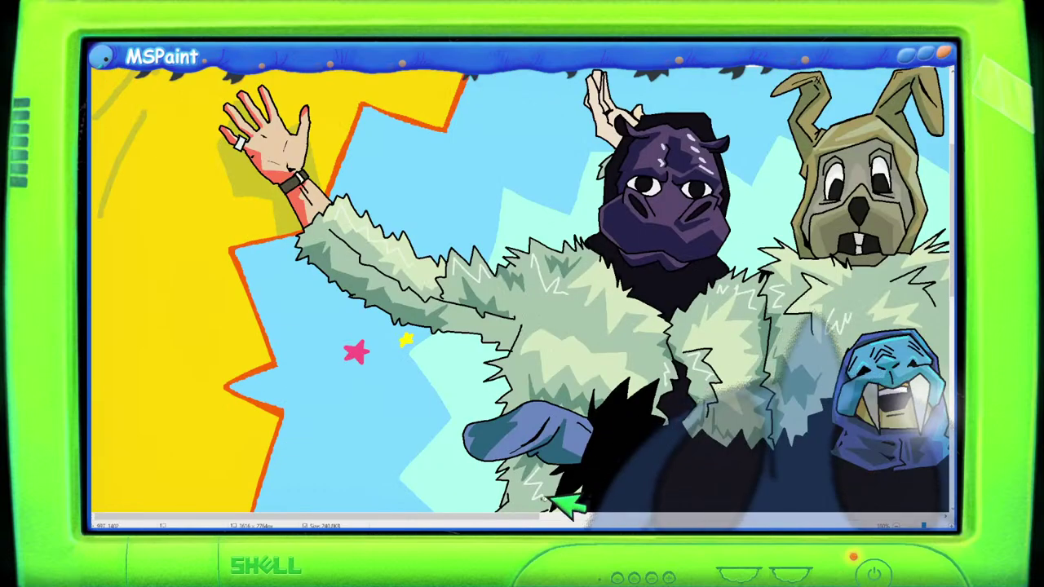
pyautogui.moveTo(571, 506); pyautogui.dragTo(897, 516)
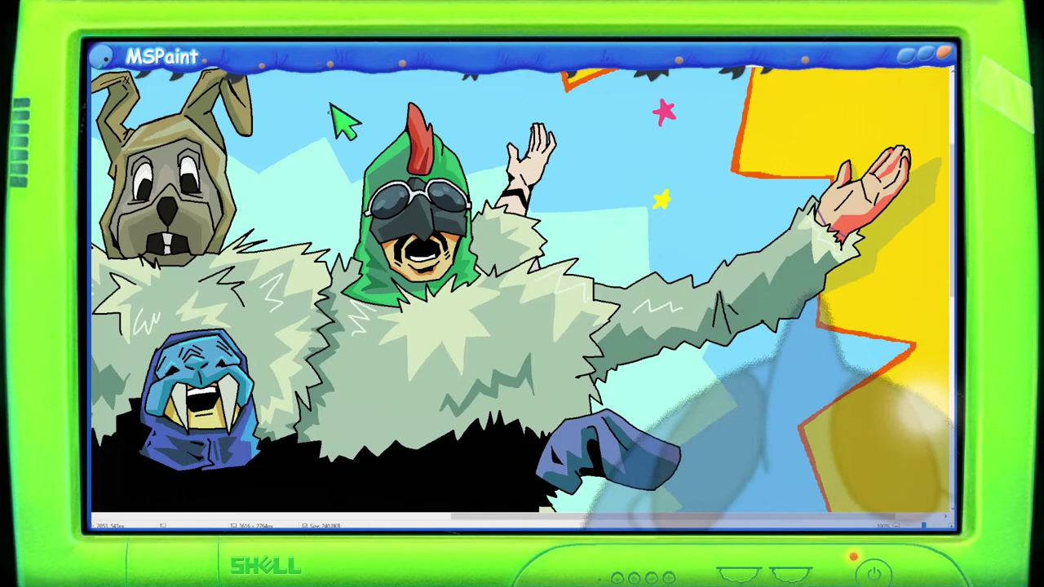
pyautogui.scroll(-1, 512, 208)
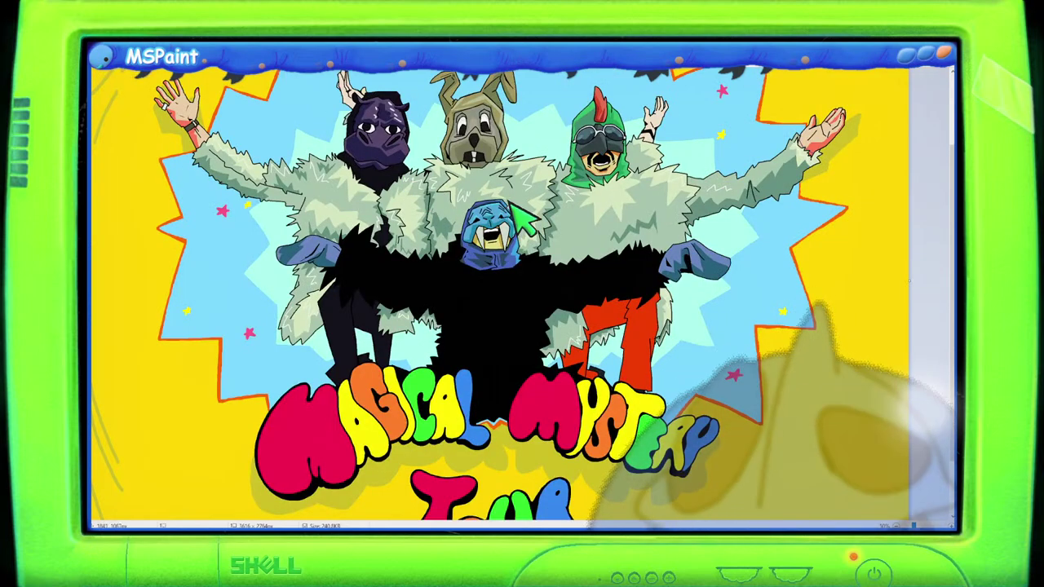
pyautogui.scroll(1, 519, 216)
pyautogui.moveTo(545, 522); pyautogui.dragTo(637, 523)
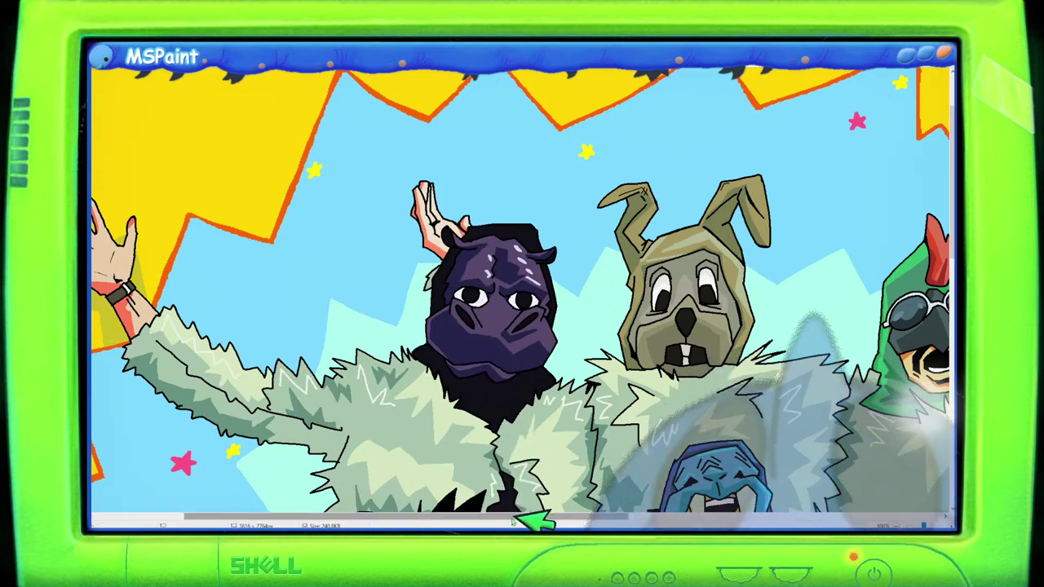
pyautogui.moveTo(534, 522); pyautogui.dragTo(738, 522)
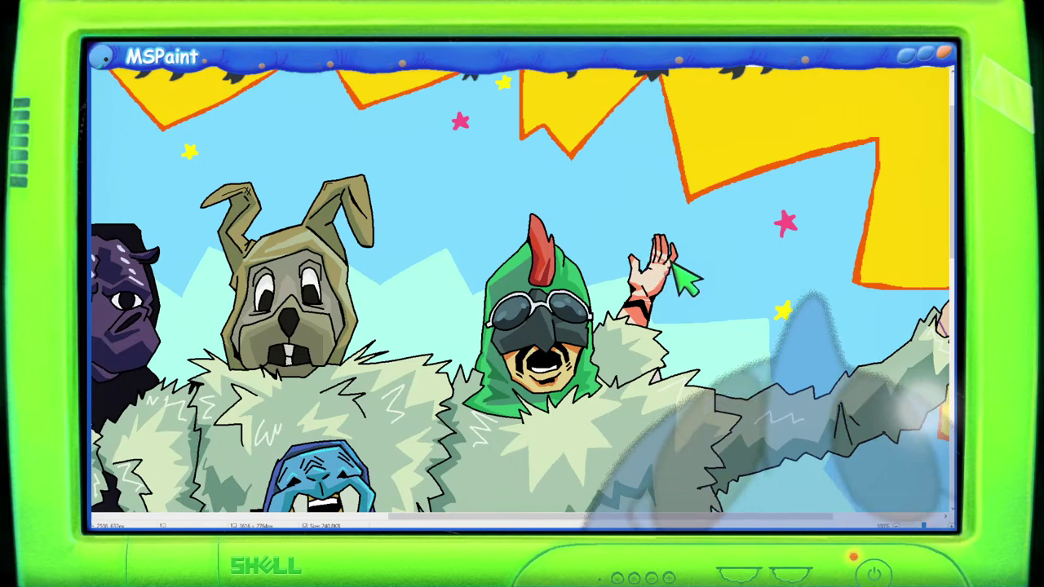
pyautogui.scroll(-2, 691, 276)
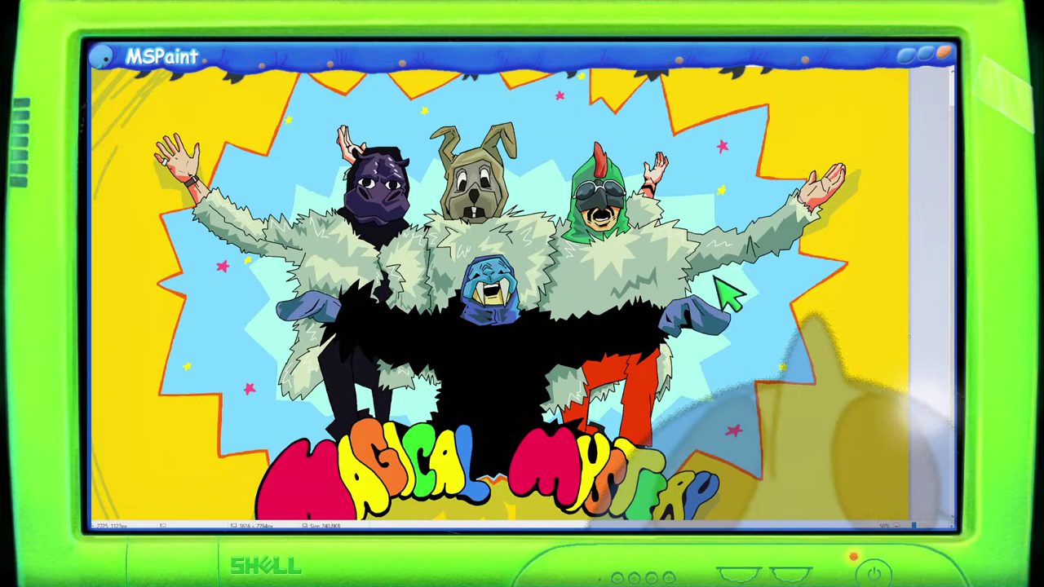
pyautogui.scroll(-2, 652, 214)
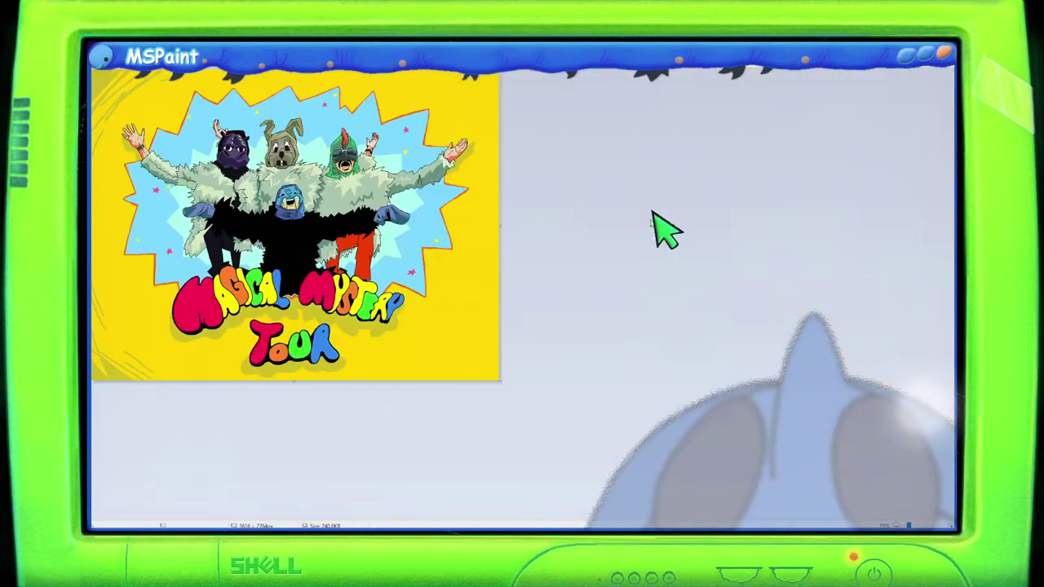
pyautogui.scroll(3, 625, 233)
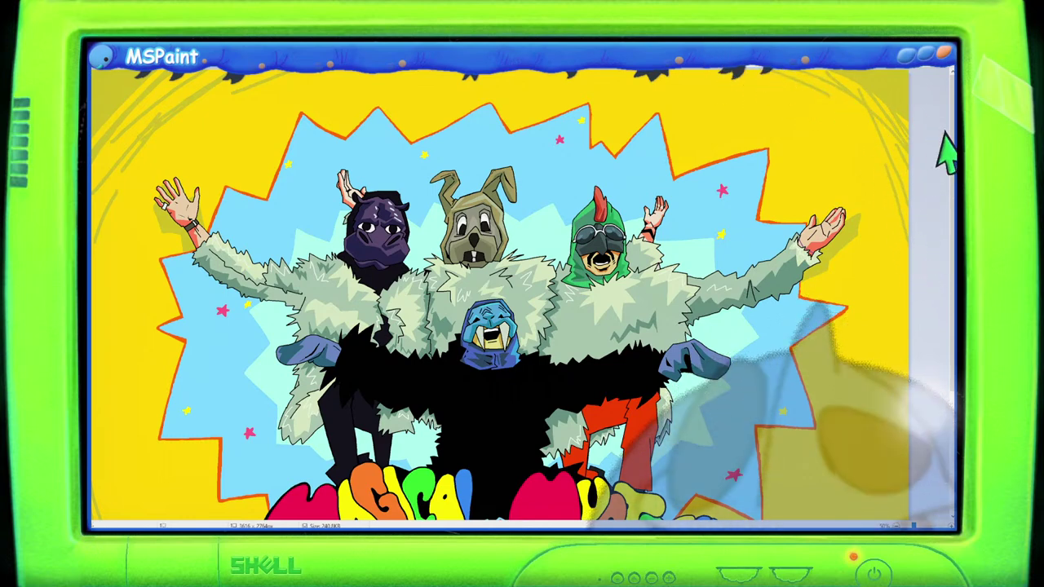
pyautogui.scroll(-3, 922, 308)
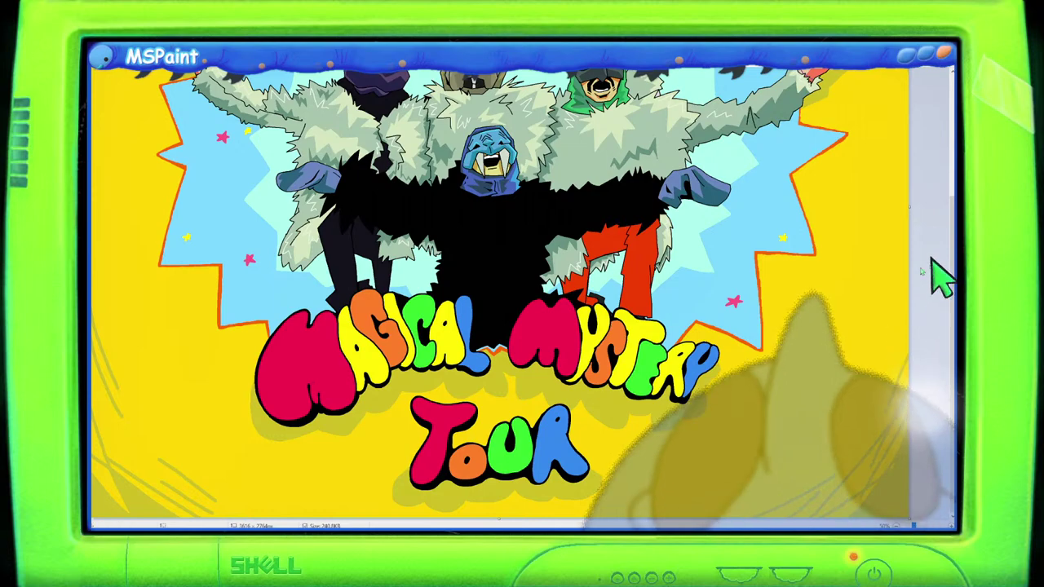
pyautogui.keyDown('ctrl'); pyautogui.scroll(-2, 832, 373); pyautogui.keyUp('ctrl')
pyautogui.keyDown('ctrl'); pyautogui.scroll(2, 756, 326); pyautogui.keyUp('ctrl')
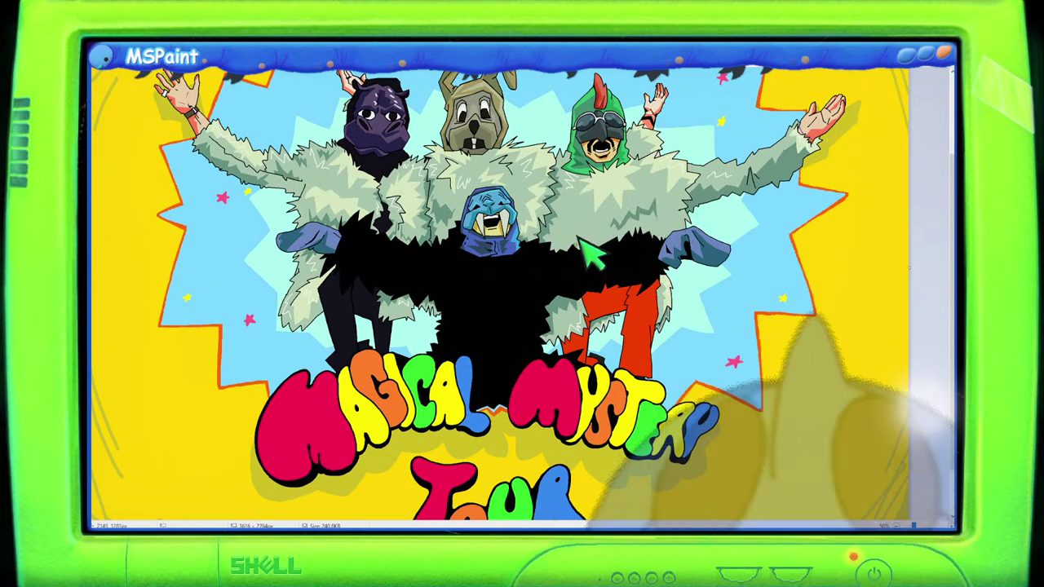
# Step: Brush a light zigzag highlight stroke onto the middle figure's pale fur coat
pyautogui.keyDown('ctrl'); pyautogui.scroll(2, 593, 249); pyautogui.keyUp('ctrl')
pyautogui.scroll(-3, 634, 368)
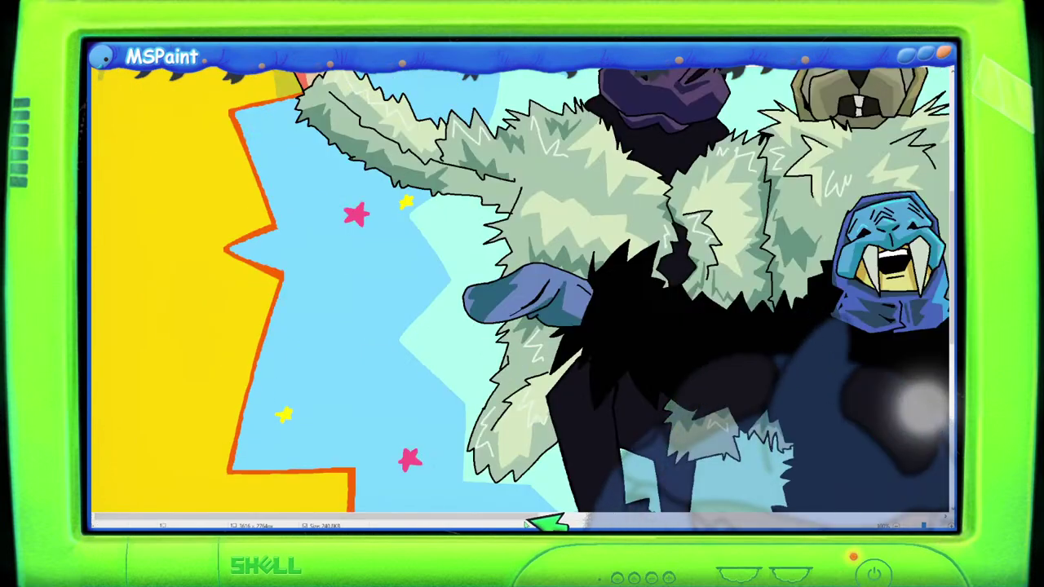
pyautogui.moveTo(532, 523); pyautogui.dragTo(793, 526)
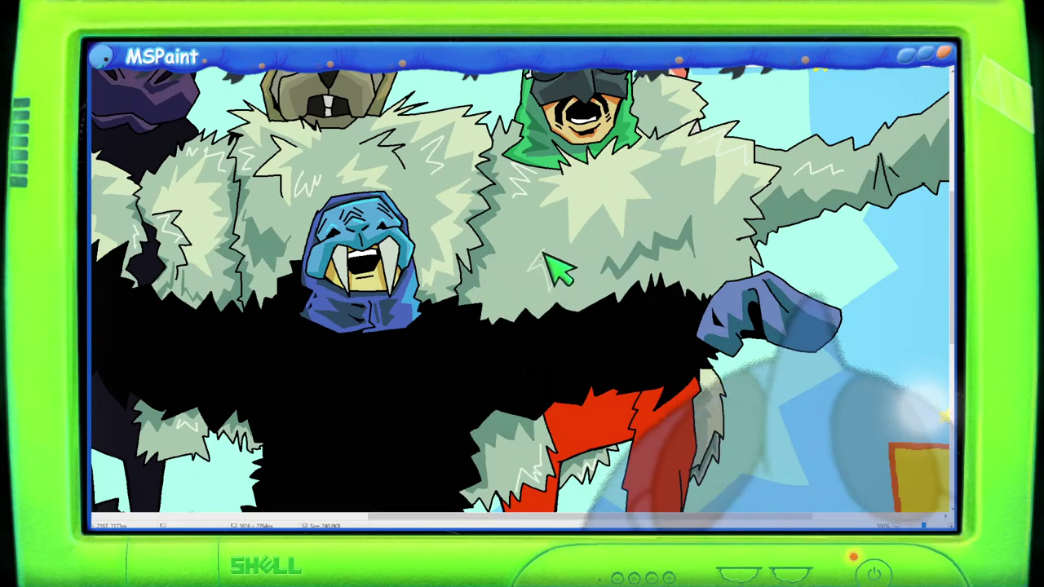
pyautogui.moveTo(559, 261)
pyautogui.mouseDown()
pyautogui.moveTo(566, 285)
pyautogui.moveTo(555, 253)
pyautogui.moveTo(541, 270)
pyautogui.moveTo(555, 280)
pyautogui.mouseUp()
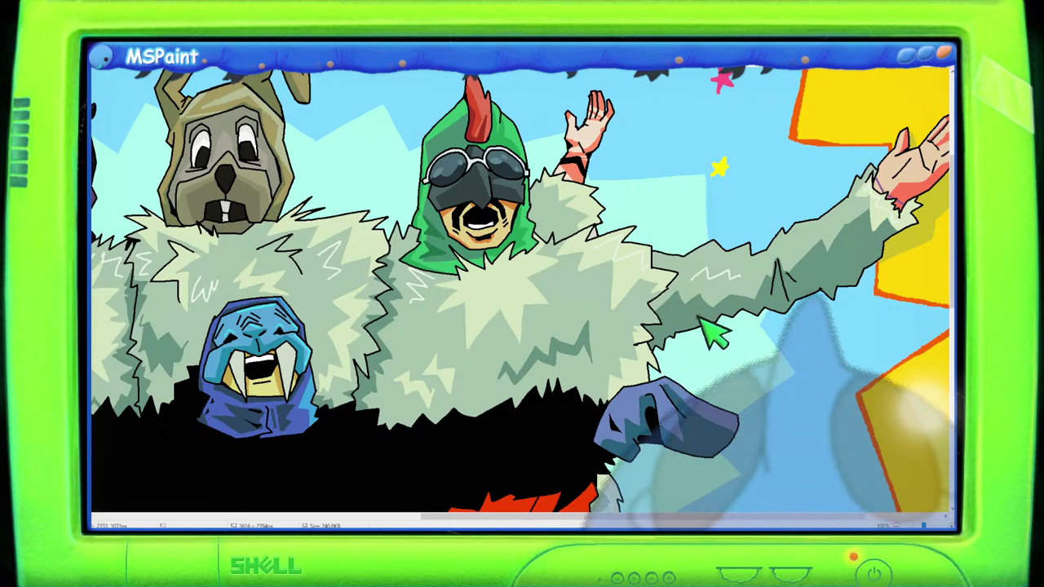
pyautogui.scroll(-3, 709, 331)
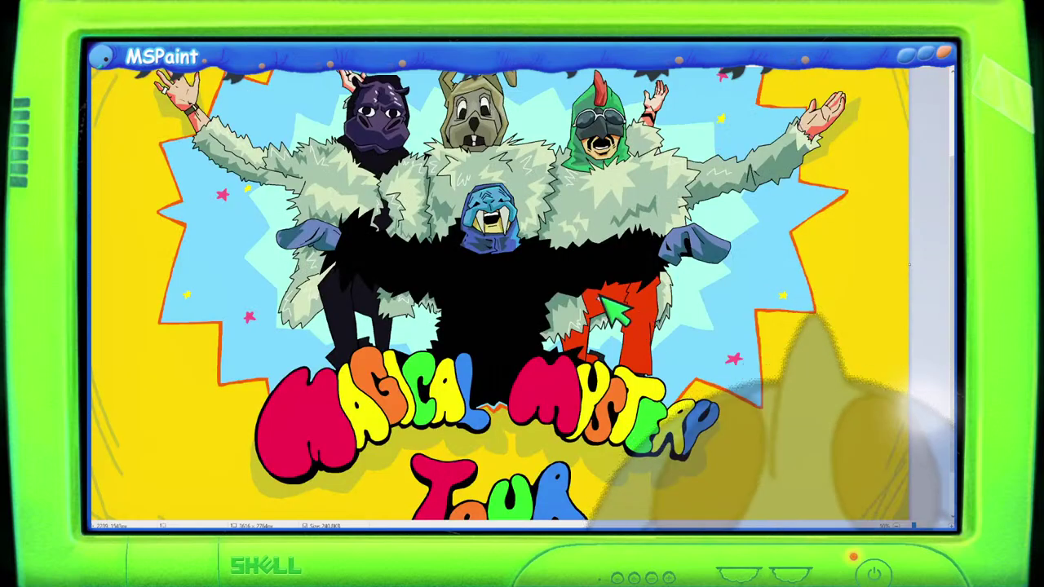
# Step: Darken the fur green to a slate-green shade (Red 50, Green 75, Blue 74)
pyautogui.scroll(3, 613, 309)
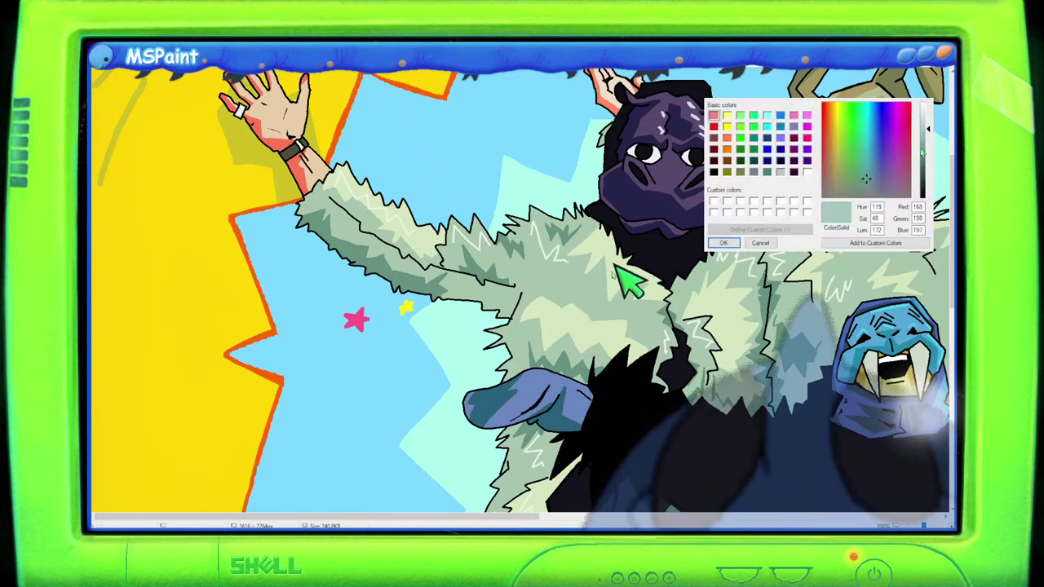
pyautogui.moveTo(927, 154); pyautogui.dragTo(928, 162)
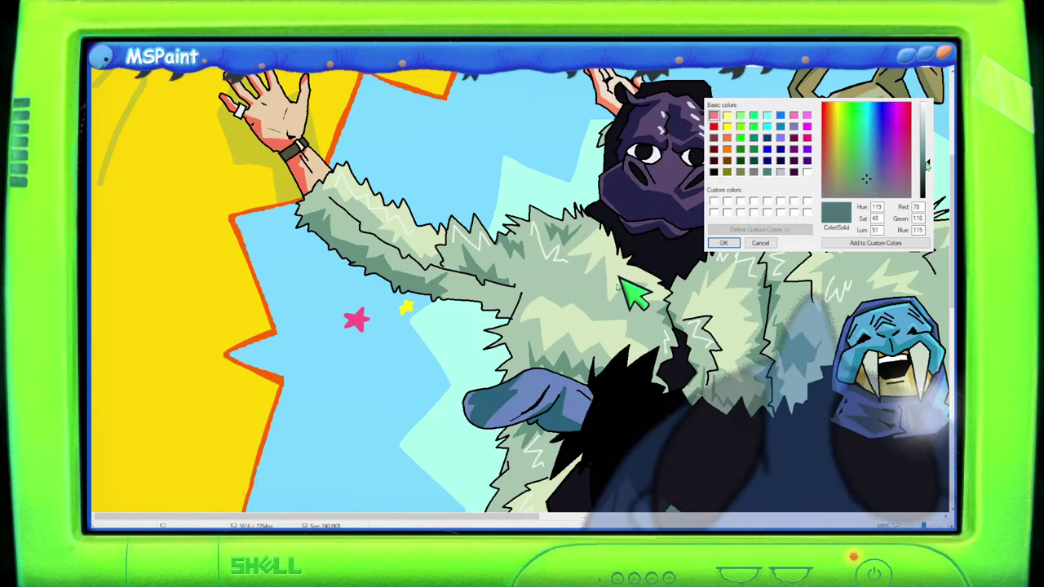
pyautogui.click(724, 243)
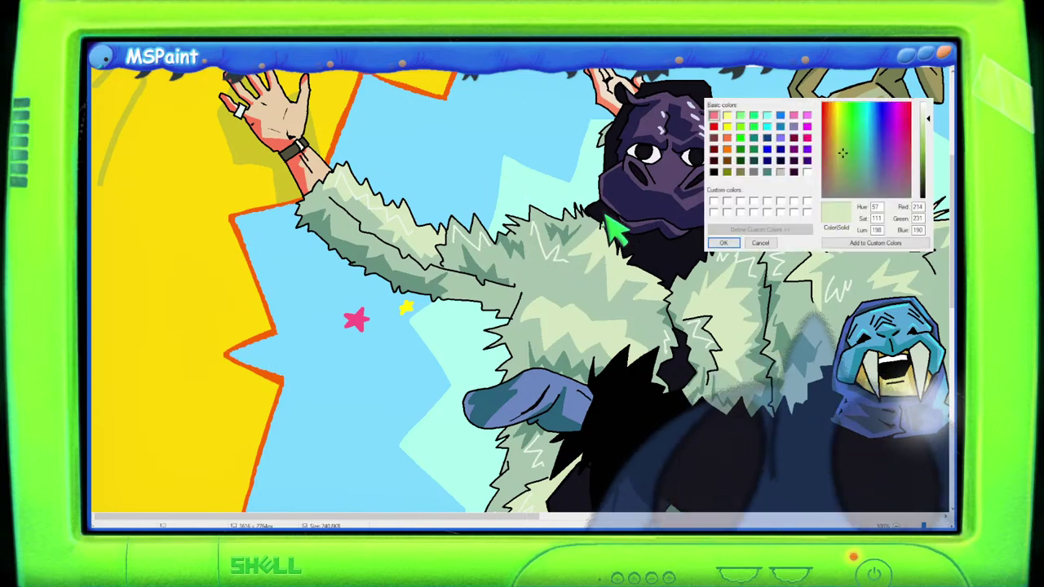
pyautogui.press('Return')
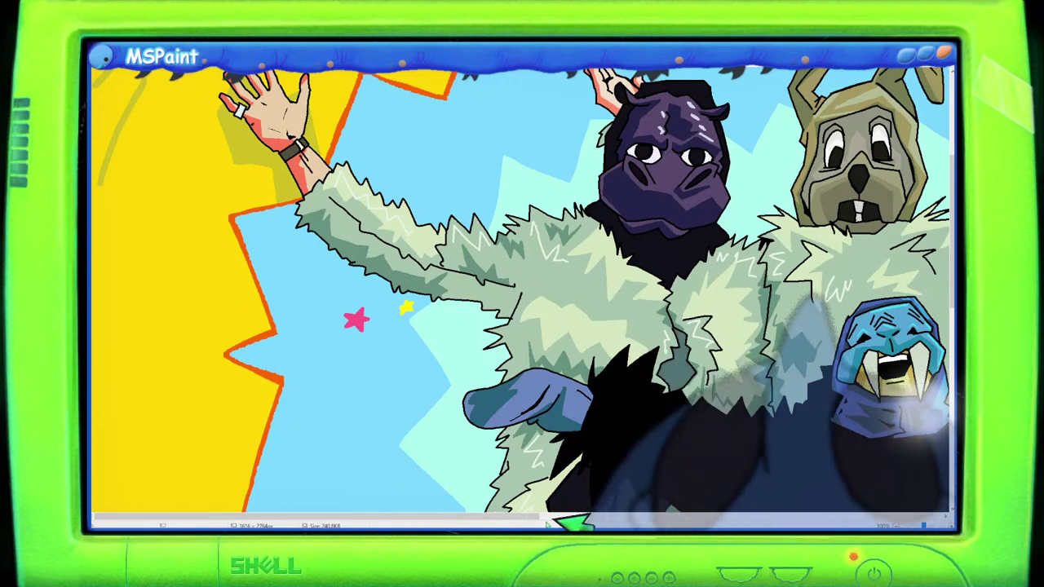
pyautogui.moveTo(597, 519); pyautogui.dragTo(689, 522)
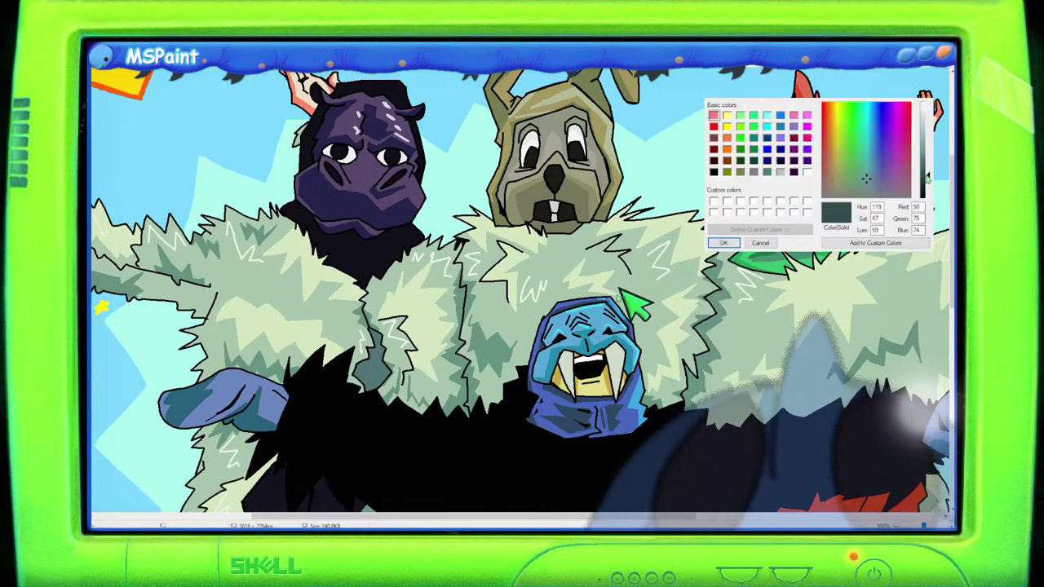
# Step: Leave the colour editor and scroll back to view the whole four-figure poster
pyautogui.moveTo(522, 519); pyautogui.dragTo(828, 520)
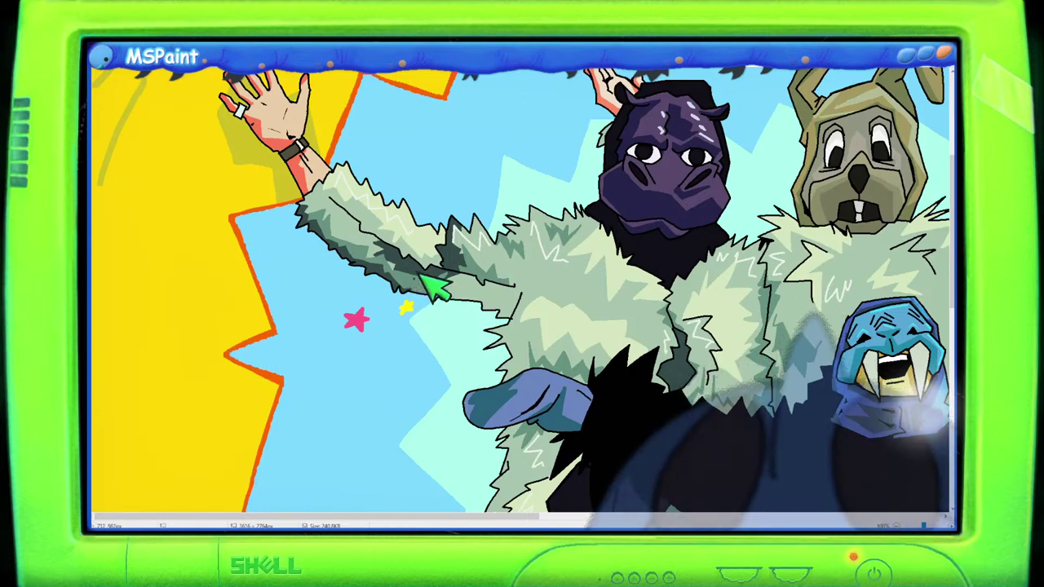
pyautogui.scroll(-3, 510, 215)
pyautogui.scroll(3, 529, 159)
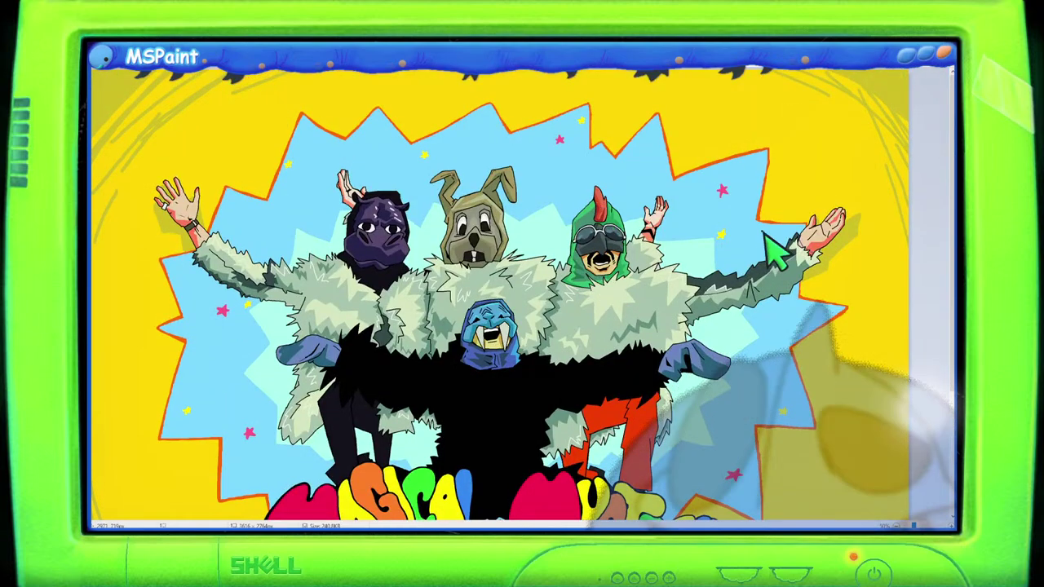